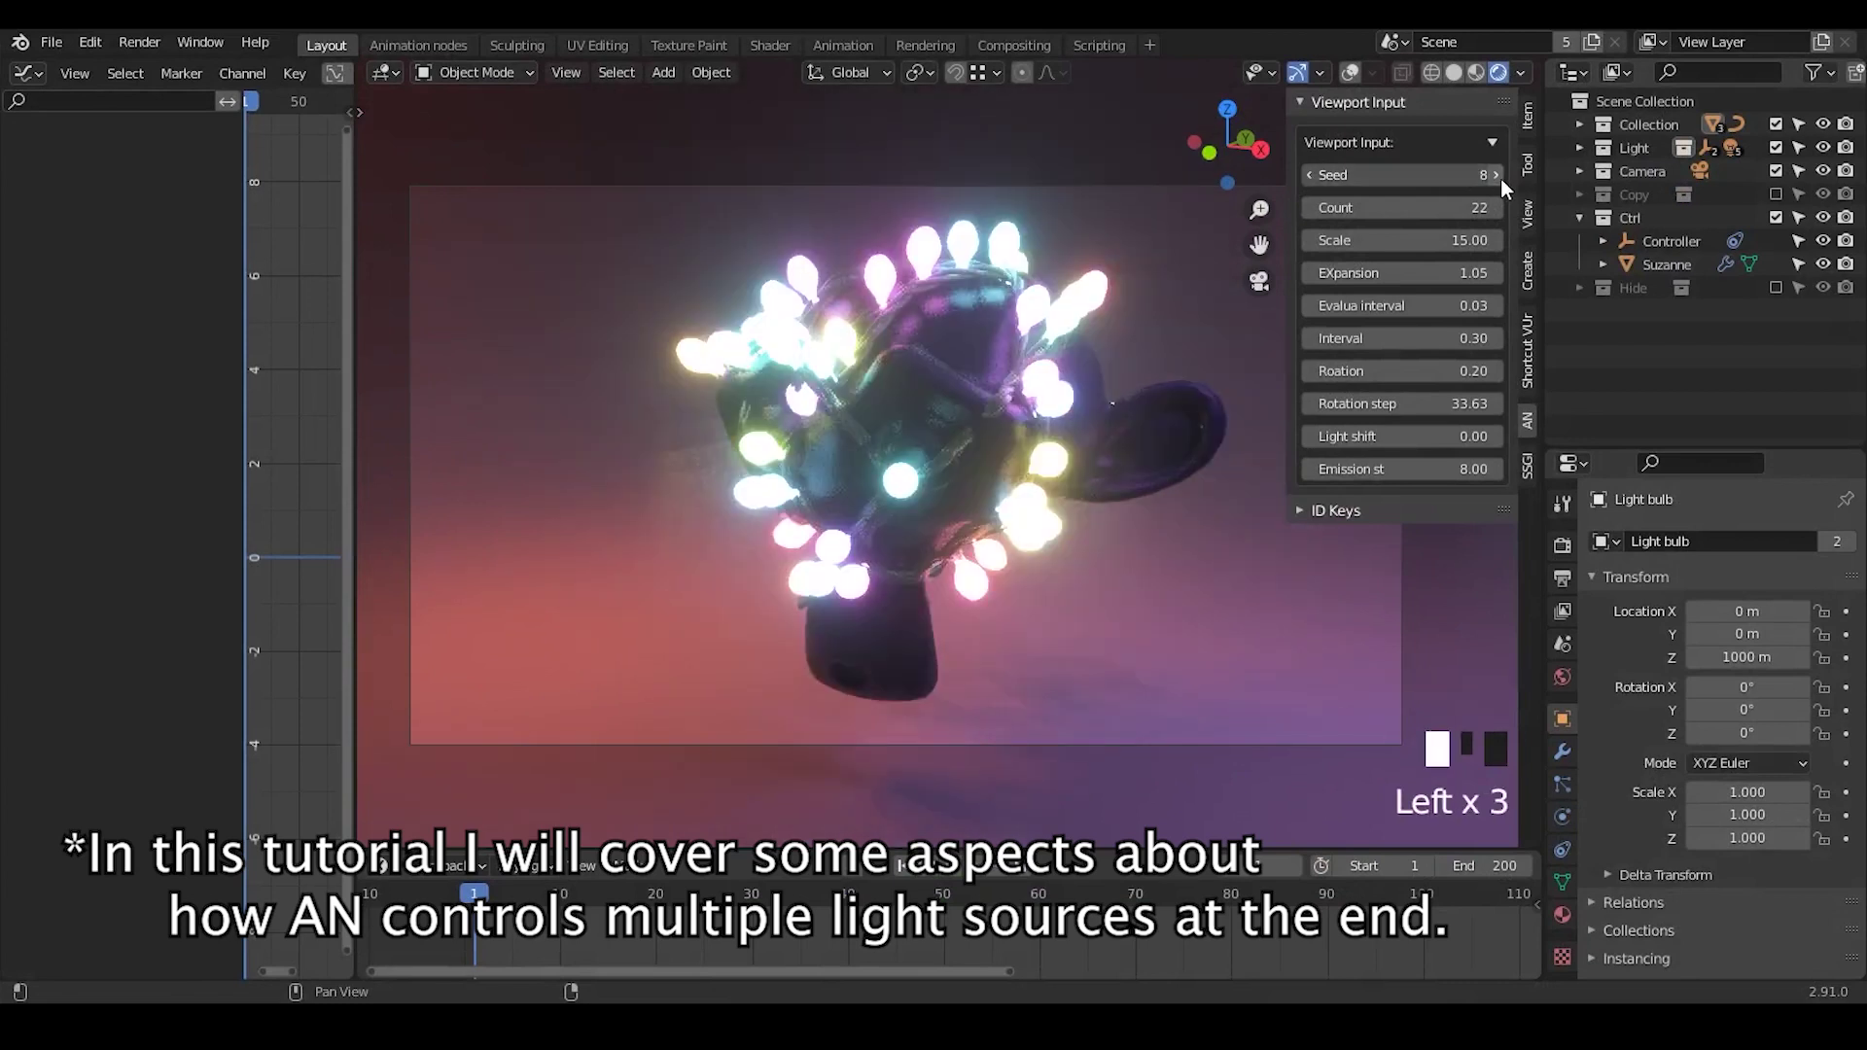
- Step the Seed up repeatedly to reshuffle the Christmas light arrangement
{"action": "left_click", "coordinate": [1501, 178]}
{"action": "left_click", "coordinate": [1502, 178]}
{"action": "left_click", "coordinate": [1502, 178]}
{"action": "left_click", "coordinate": [1501, 178]}
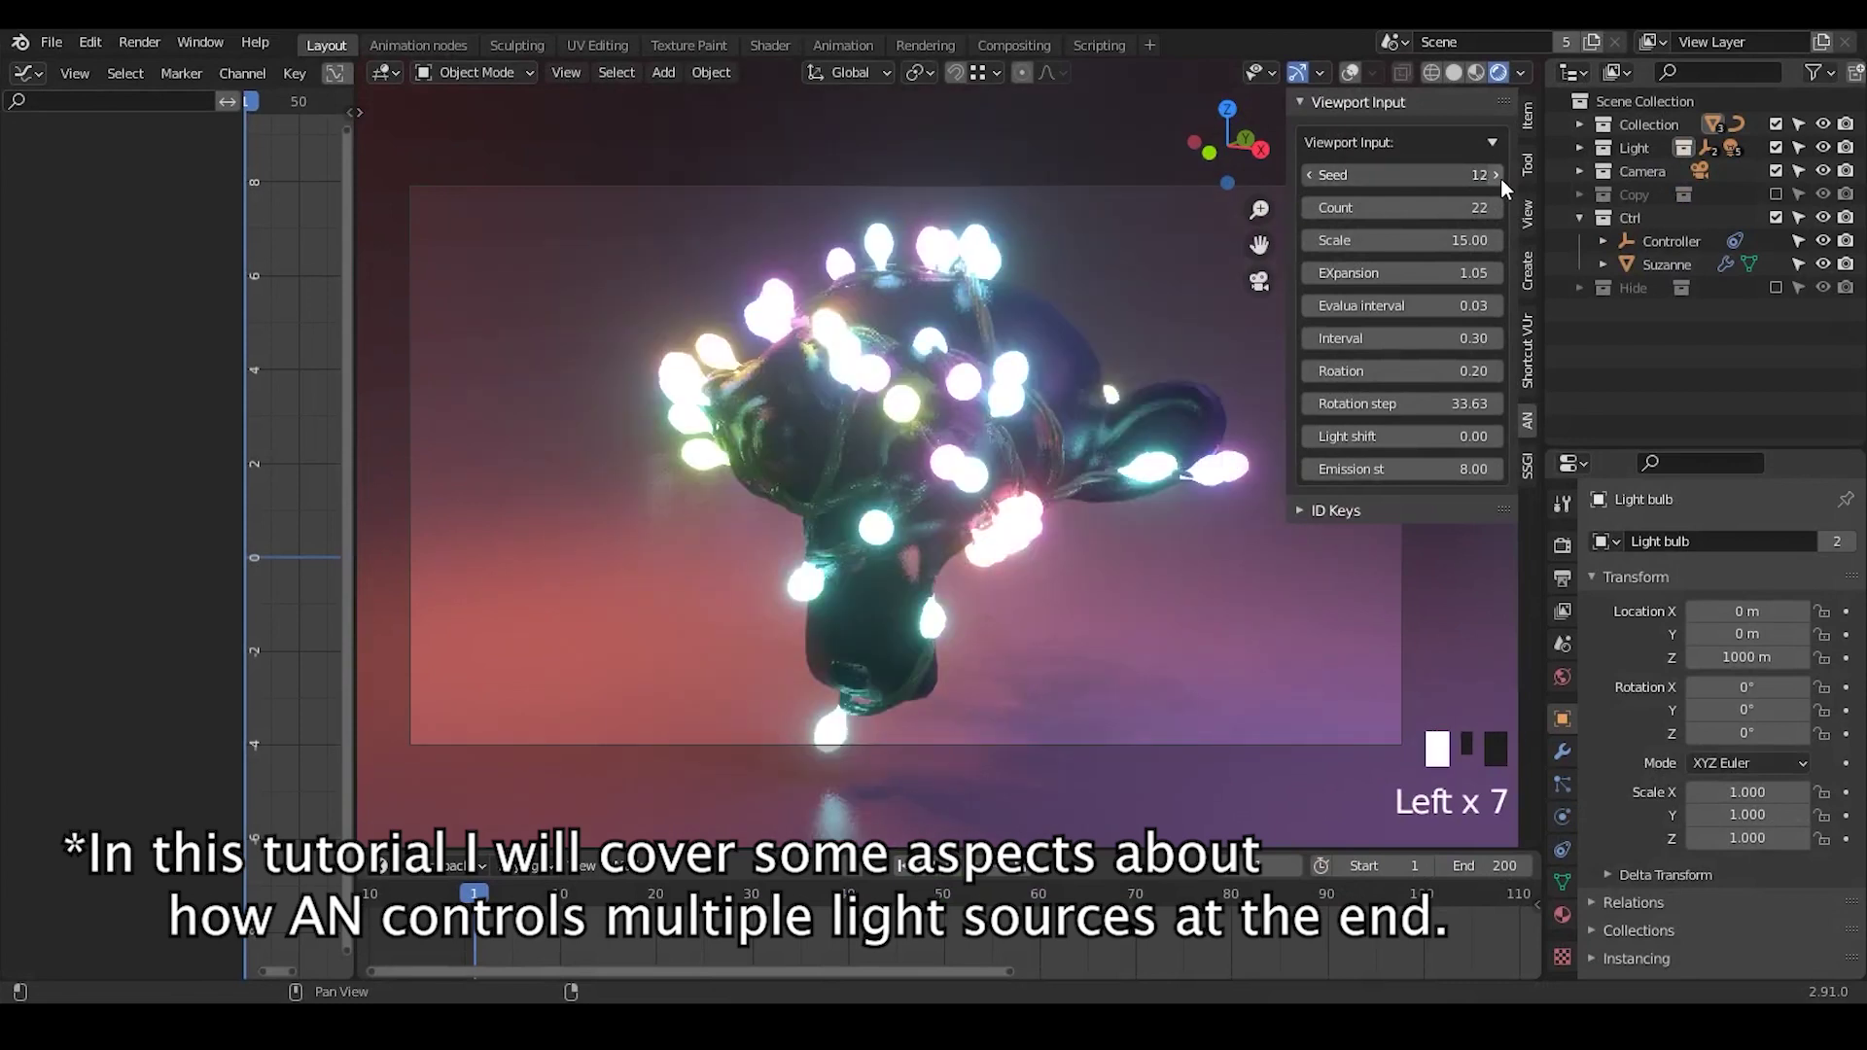
{"action": "left_click", "coordinate": [1501, 178]}
{"action": "left_click", "coordinate": [1501, 177]}
{"action": "left_click", "coordinate": [1501, 177]}
{"action": "left_click", "coordinate": [1501, 178]}
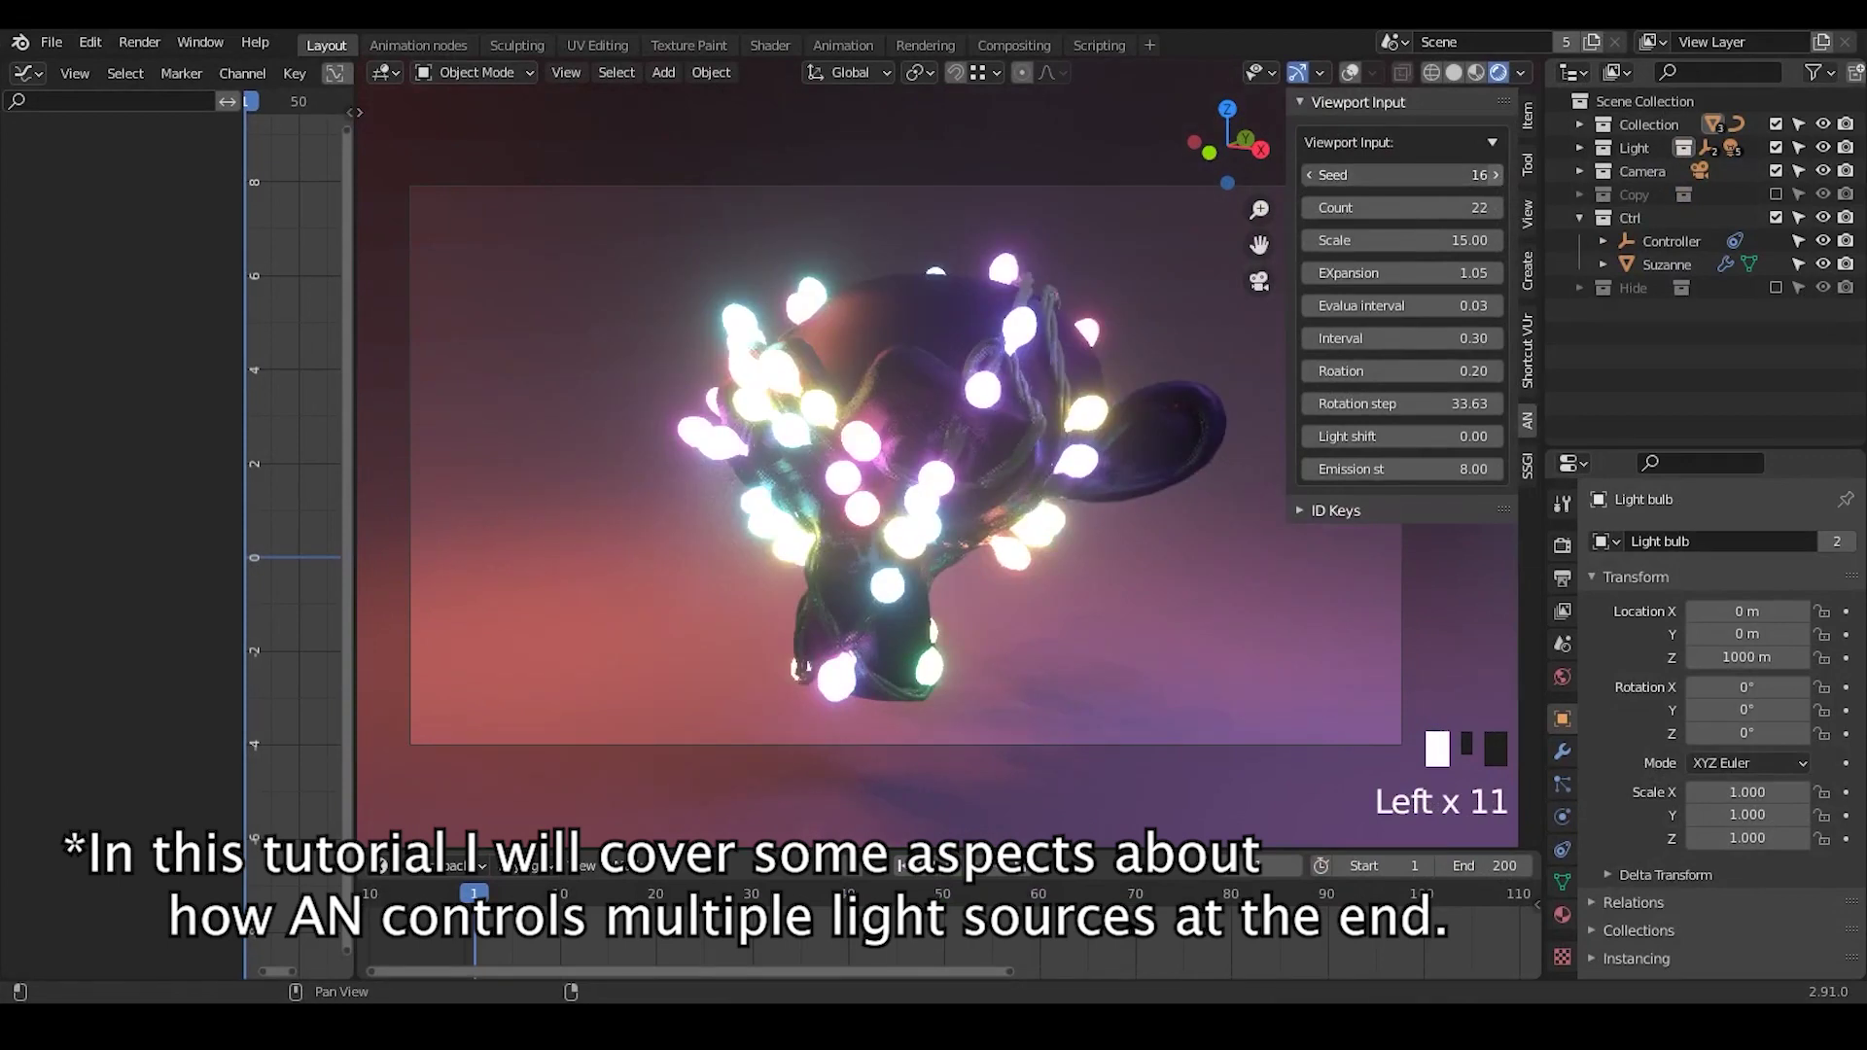
{"action": "left_click", "coordinate": [1501, 178]}
{"action": "left_click", "coordinate": [1501, 178]}
{"action": "left_click", "coordinate": [1501, 178]}
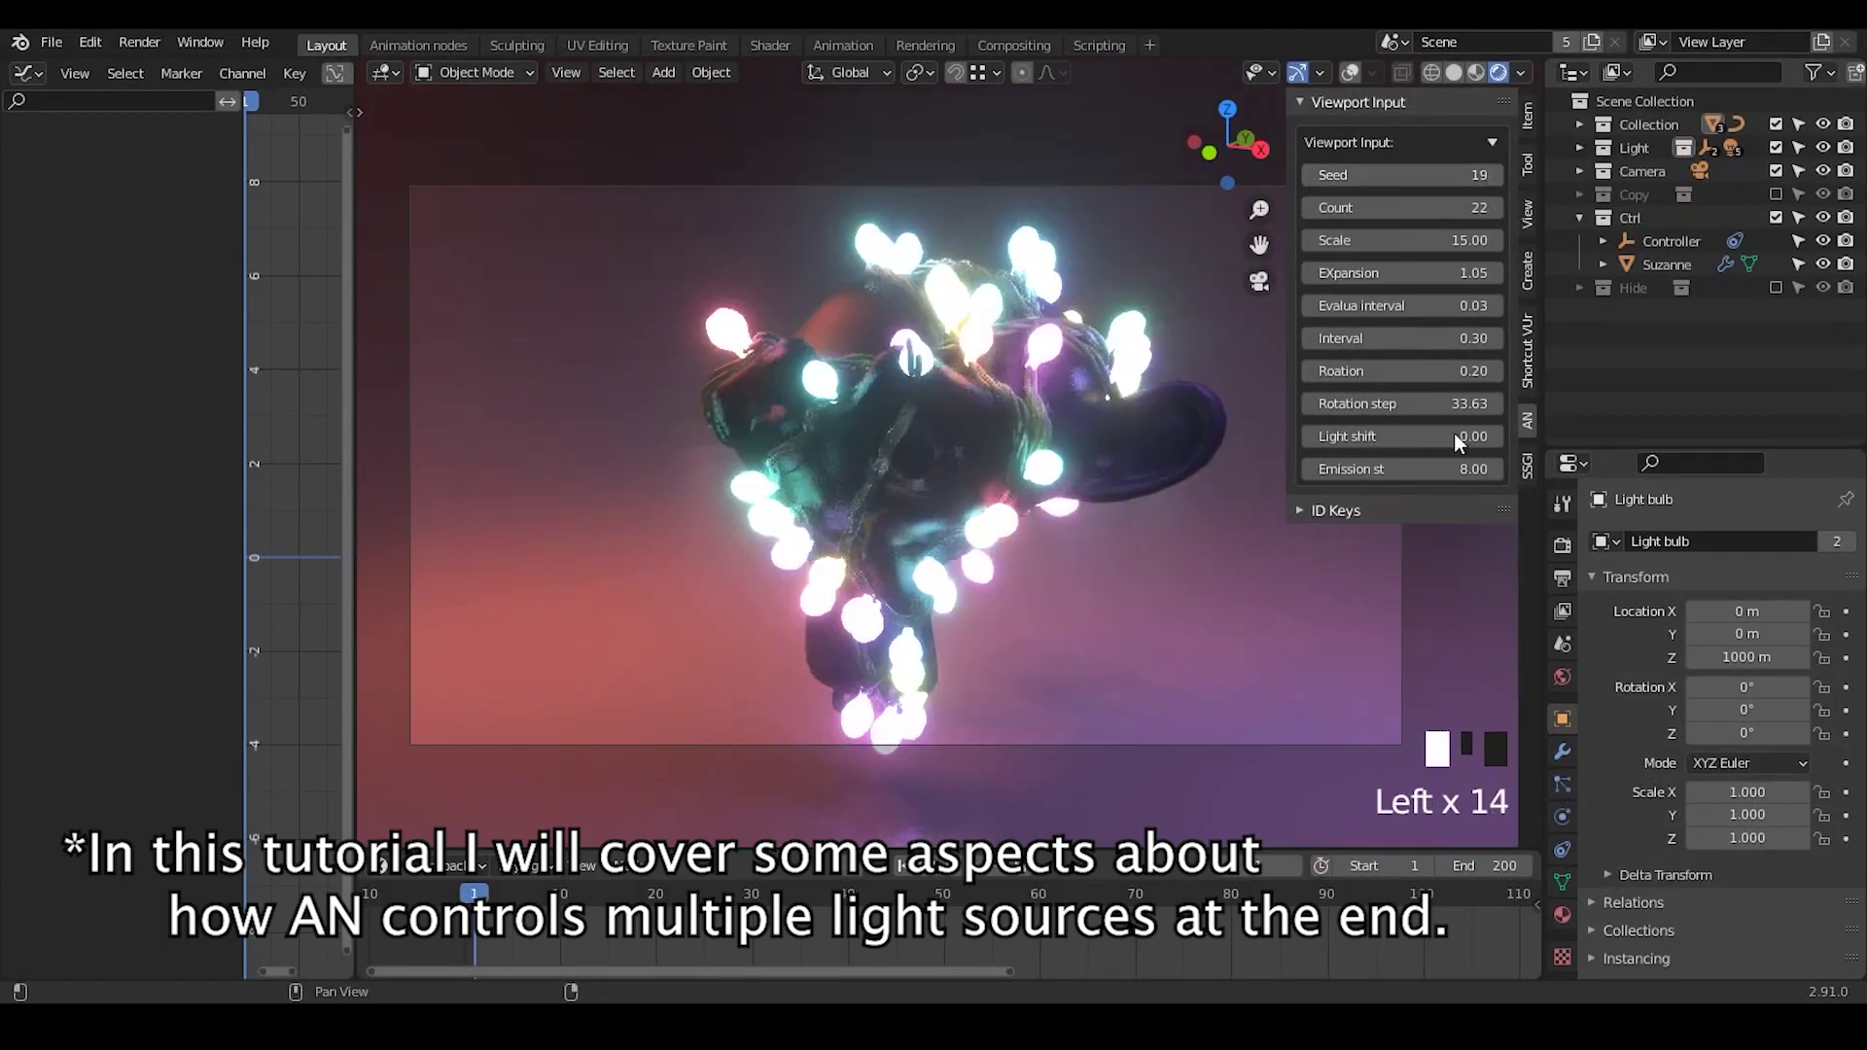
- Shift the light colours along the strands and cut the bulb count to 15, then 5
{"action": "left_click_drag", "start_coordinate": [1400, 435], "coordinate": [1495, 436], "text": "shift"}
{"action": "left_click", "coordinate": [1496, 175]}
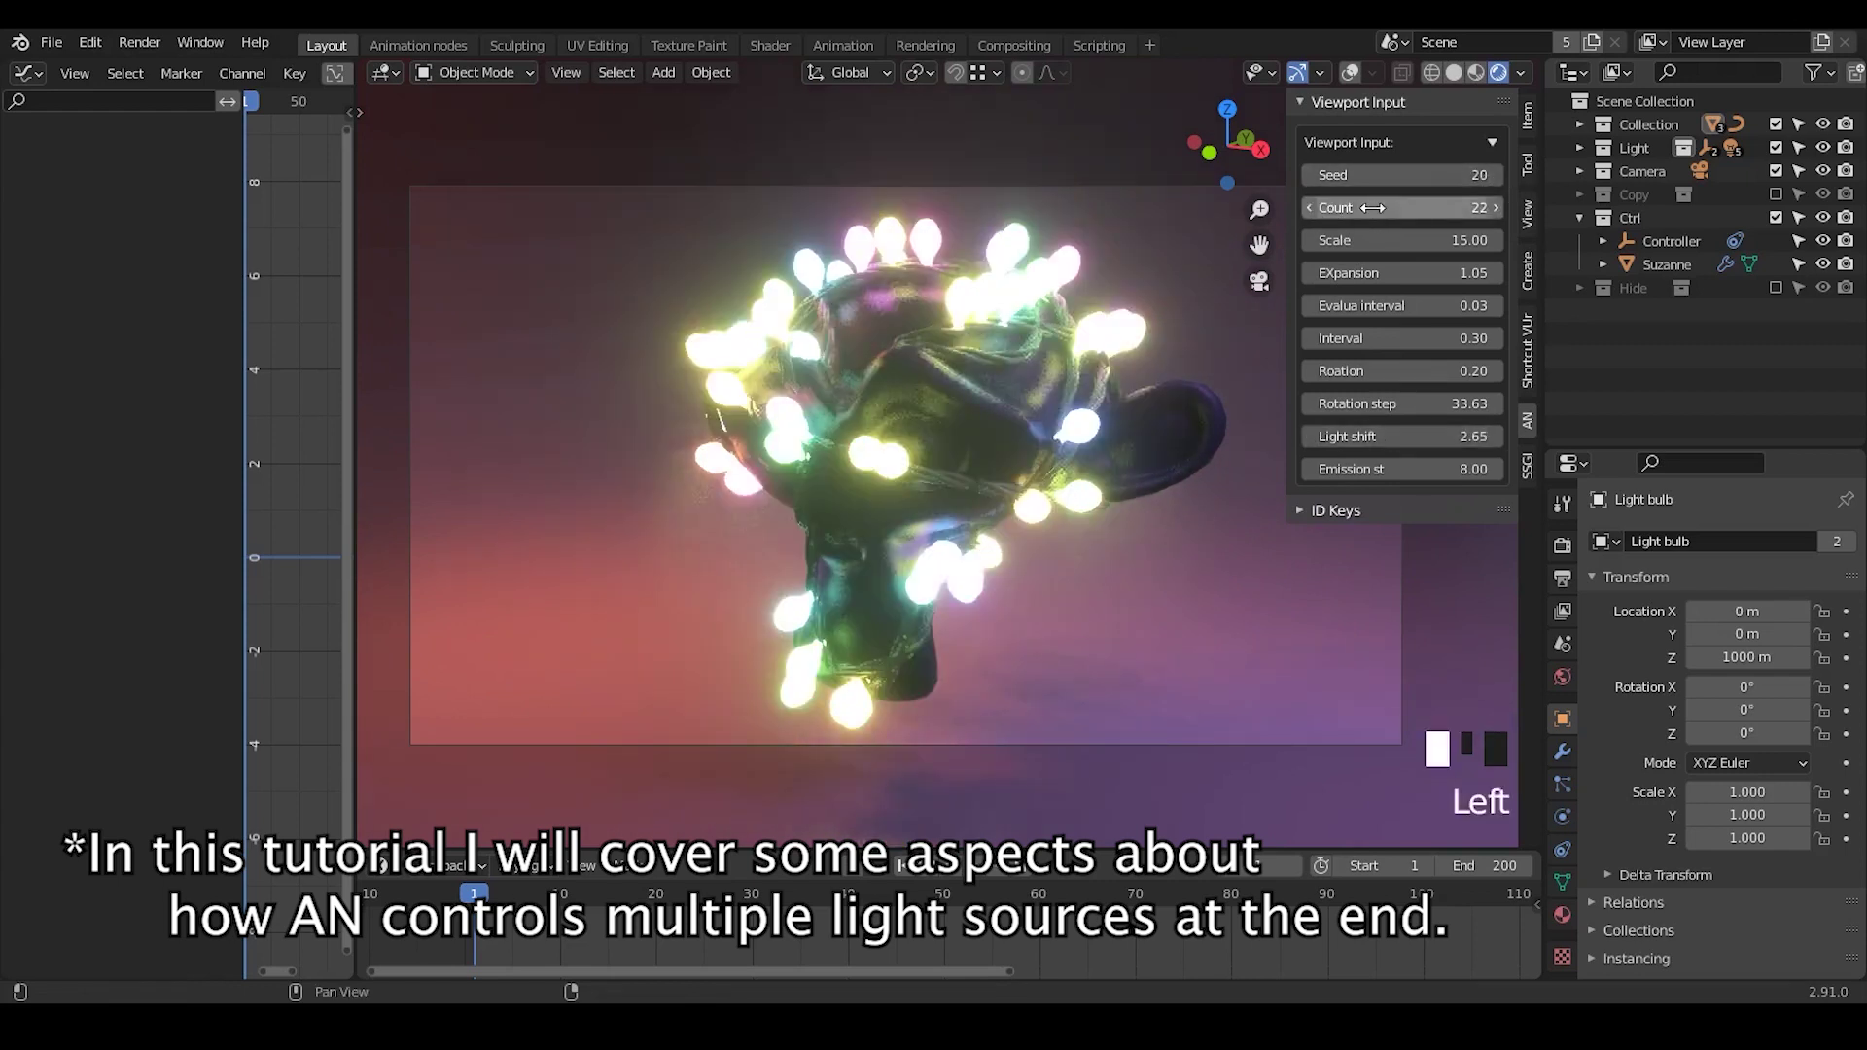
{"action": "left_click_drag", "start_coordinate": [1371, 207], "coordinate": [1328, 207]}
{"action": "left_click", "coordinate": [1502, 173]}
- Raise the Seed repeatedly to redistribute the five bulbs
{"action": "left_click", "coordinate": [1501, 173]}
{"action": "left_click", "coordinate": [1501, 174]}
{"action": "left_click", "coordinate": [1501, 173]}
{"action": "left_click", "coordinate": [1501, 173]}
{"action": "left_click", "coordinate": [1501, 173]}
{"action": "left_click", "coordinate": [1501, 173]}
{"action": "left_click", "coordinate": [1501, 173]}
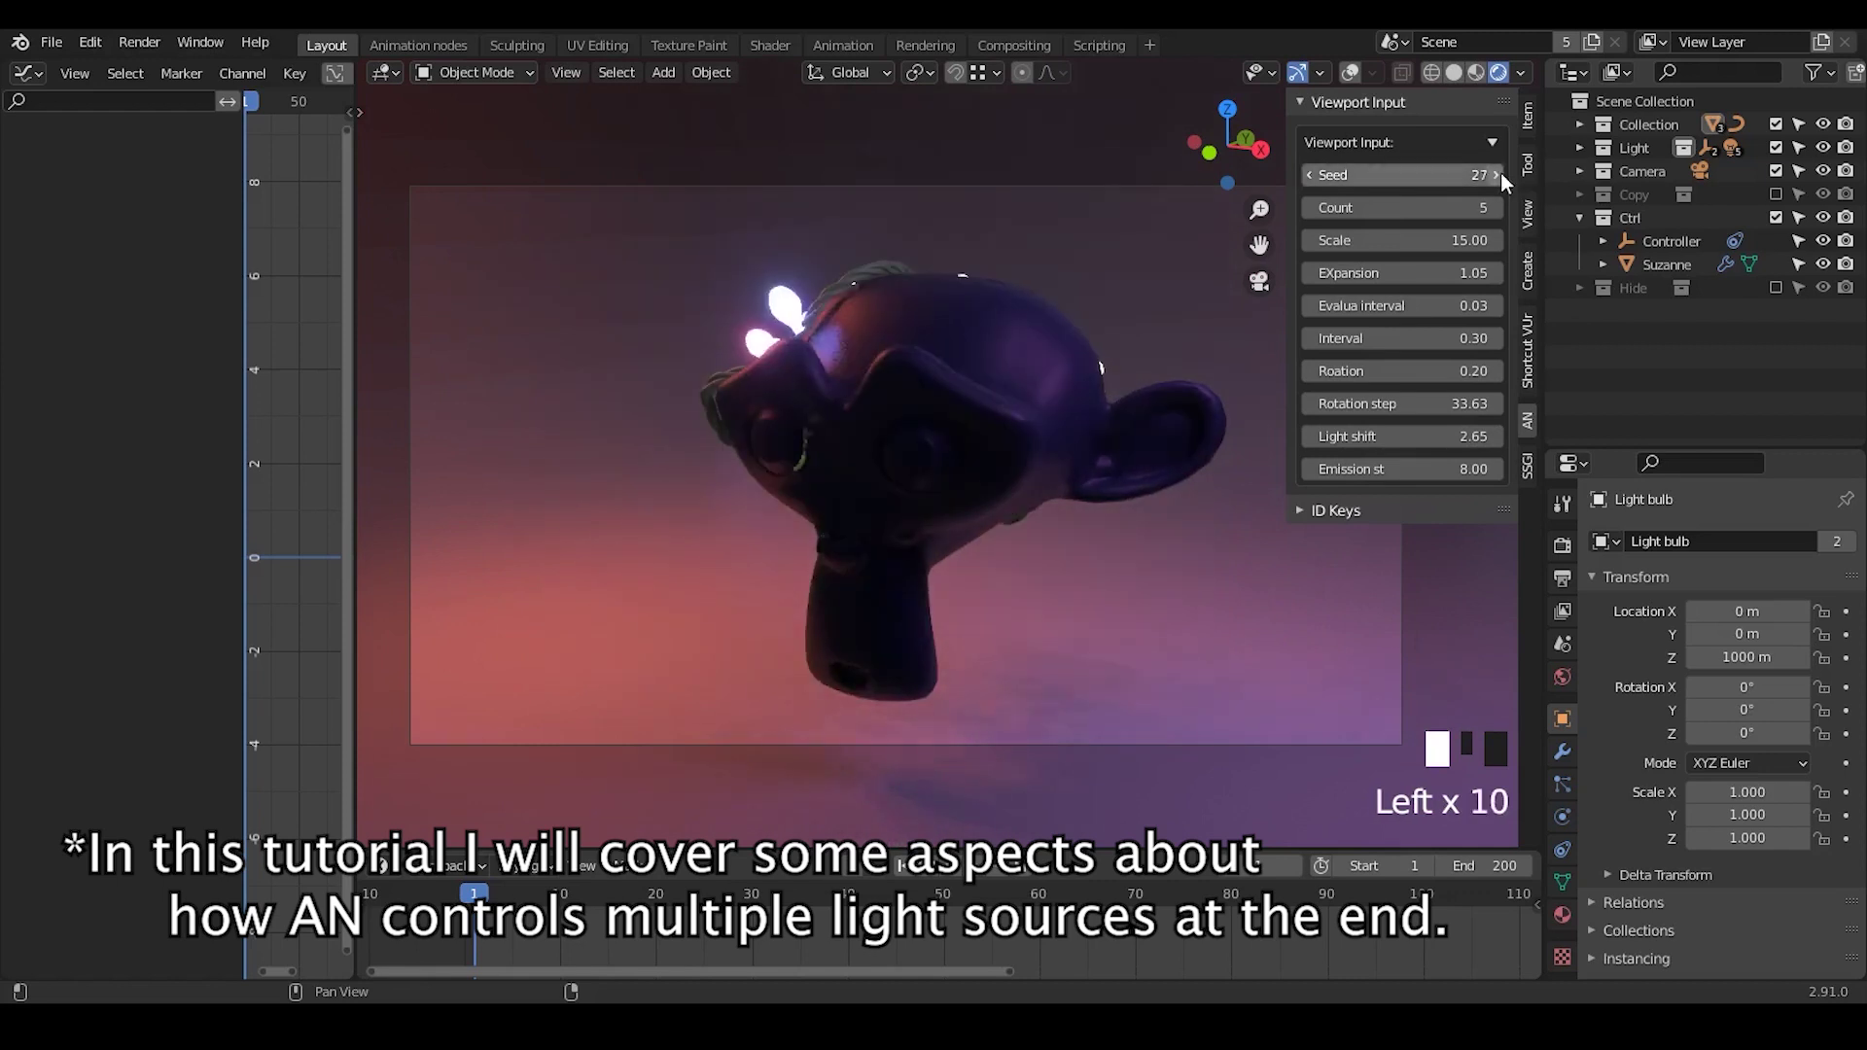
{"action": "left_click", "coordinate": [1501, 173]}
{"action": "left_click", "coordinate": [1501, 173]}
{"action": "left_click", "coordinate": [1501, 174]}
{"action": "left_click", "coordinate": [1501, 173]}
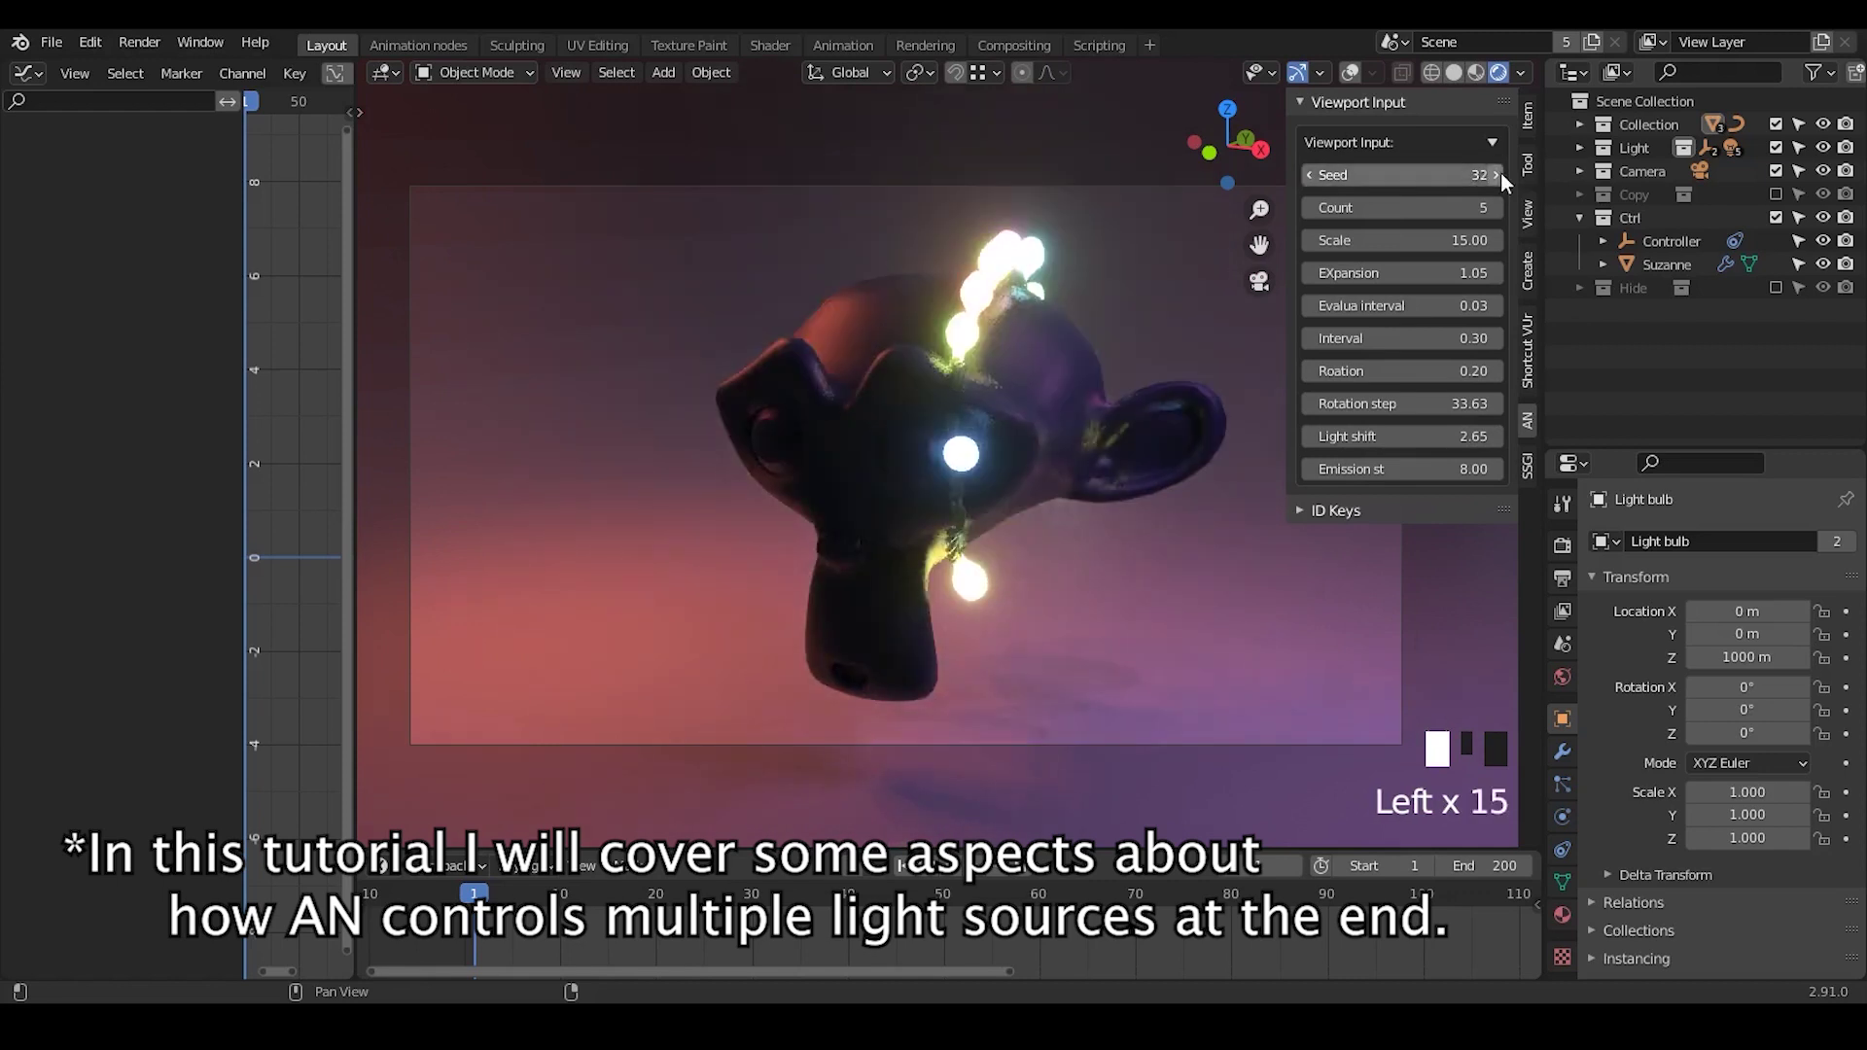
{"action": "left_click", "coordinate": [1501, 173]}
{"action": "left_click", "coordinate": [1501, 173]}
{"action": "left_click", "coordinate": [1501, 173]}
{"action": "left_click", "coordinate": [1501, 173]}
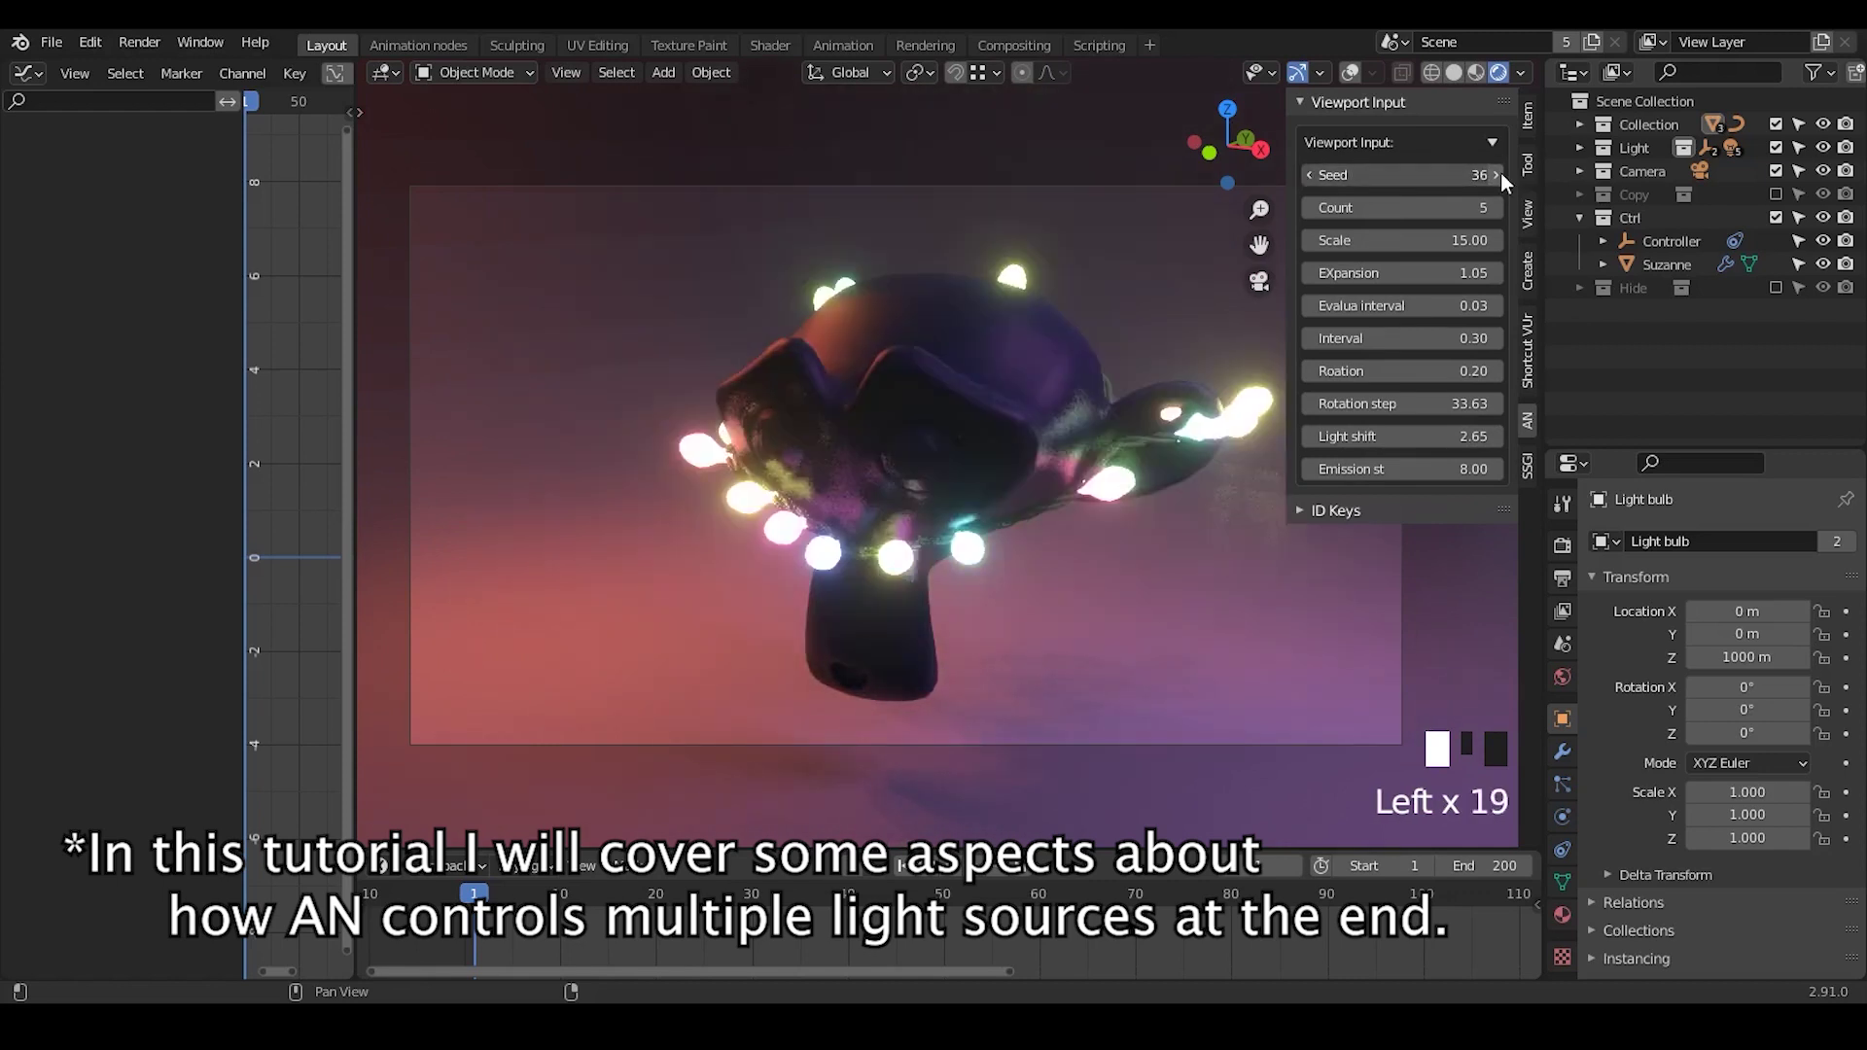
{"action": "left_click", "coordinate": [1501, 173]}
{"action": "left_click", "coordinate": [1502, 173]}
{"action": "left_click", "coordinate": [1501, 173]}
- Enter a Seed of 15 and raise the bulb count back to 22
{"action": "left_click", "coordinate": [1501, 172]}
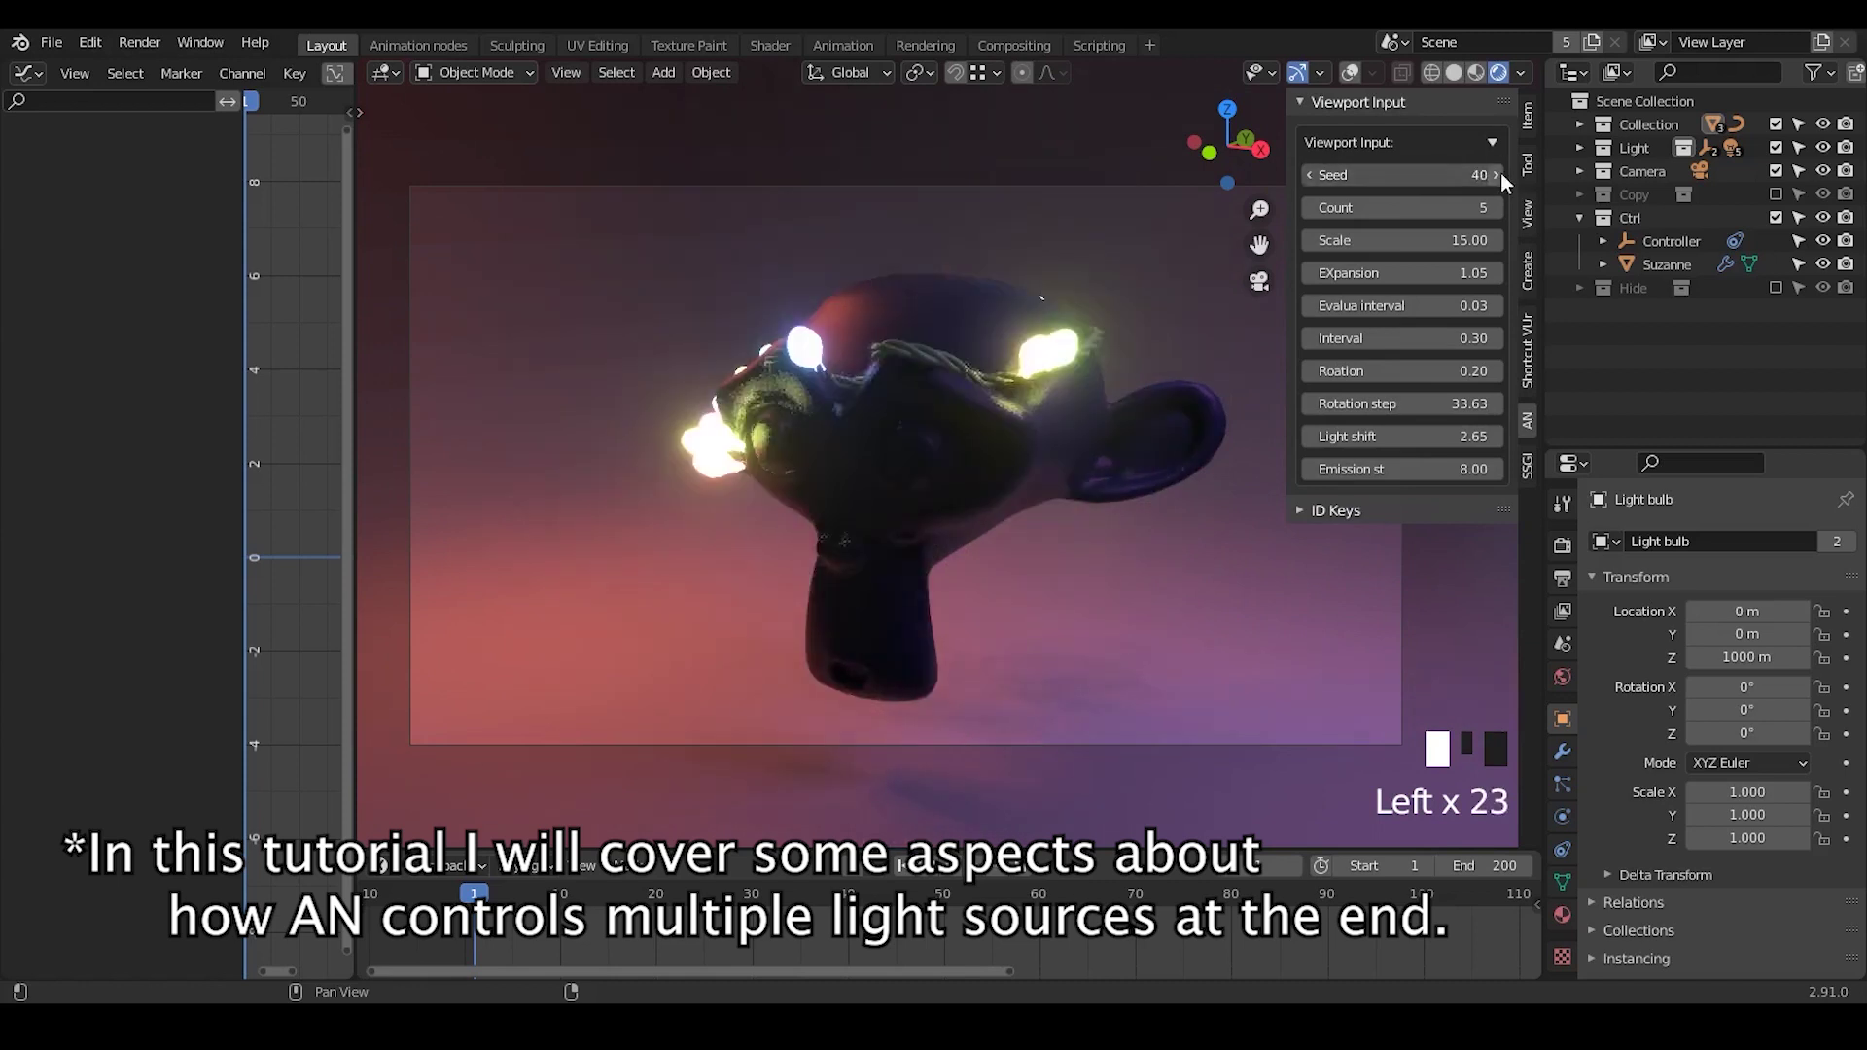
{"action": "left_click", "coordinate": [1439, 184]}
{"action": "type", "text": "15"}
{"action": "key", "text": "Return"}
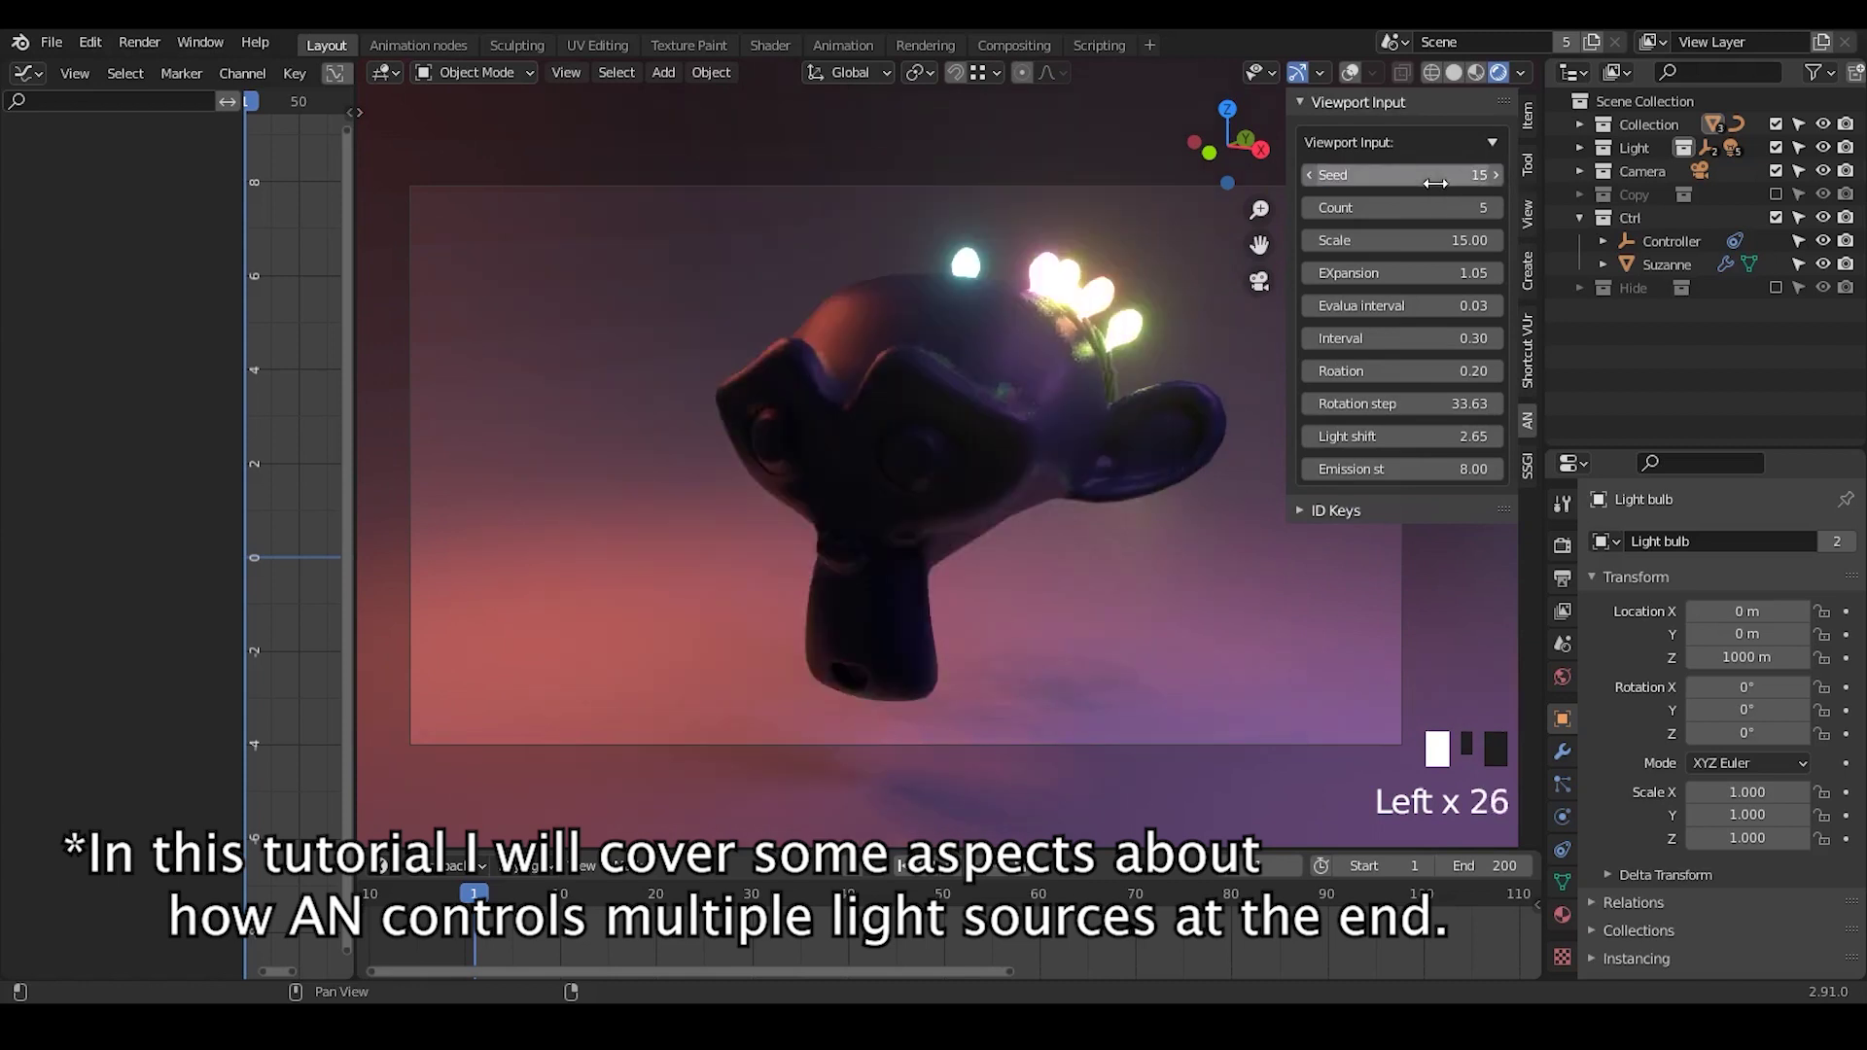
{"action": "left_click_drag", "start_coordinate": [1429, 207], "coordinate": [1468, 174]}
- Dim the emission strength to 4, then raise it back to 8
{"action": "left_click", "coordinate": [1394, 468]}
{"action": "type", "text": "4"}
{"action": "key", "text": "Return"}
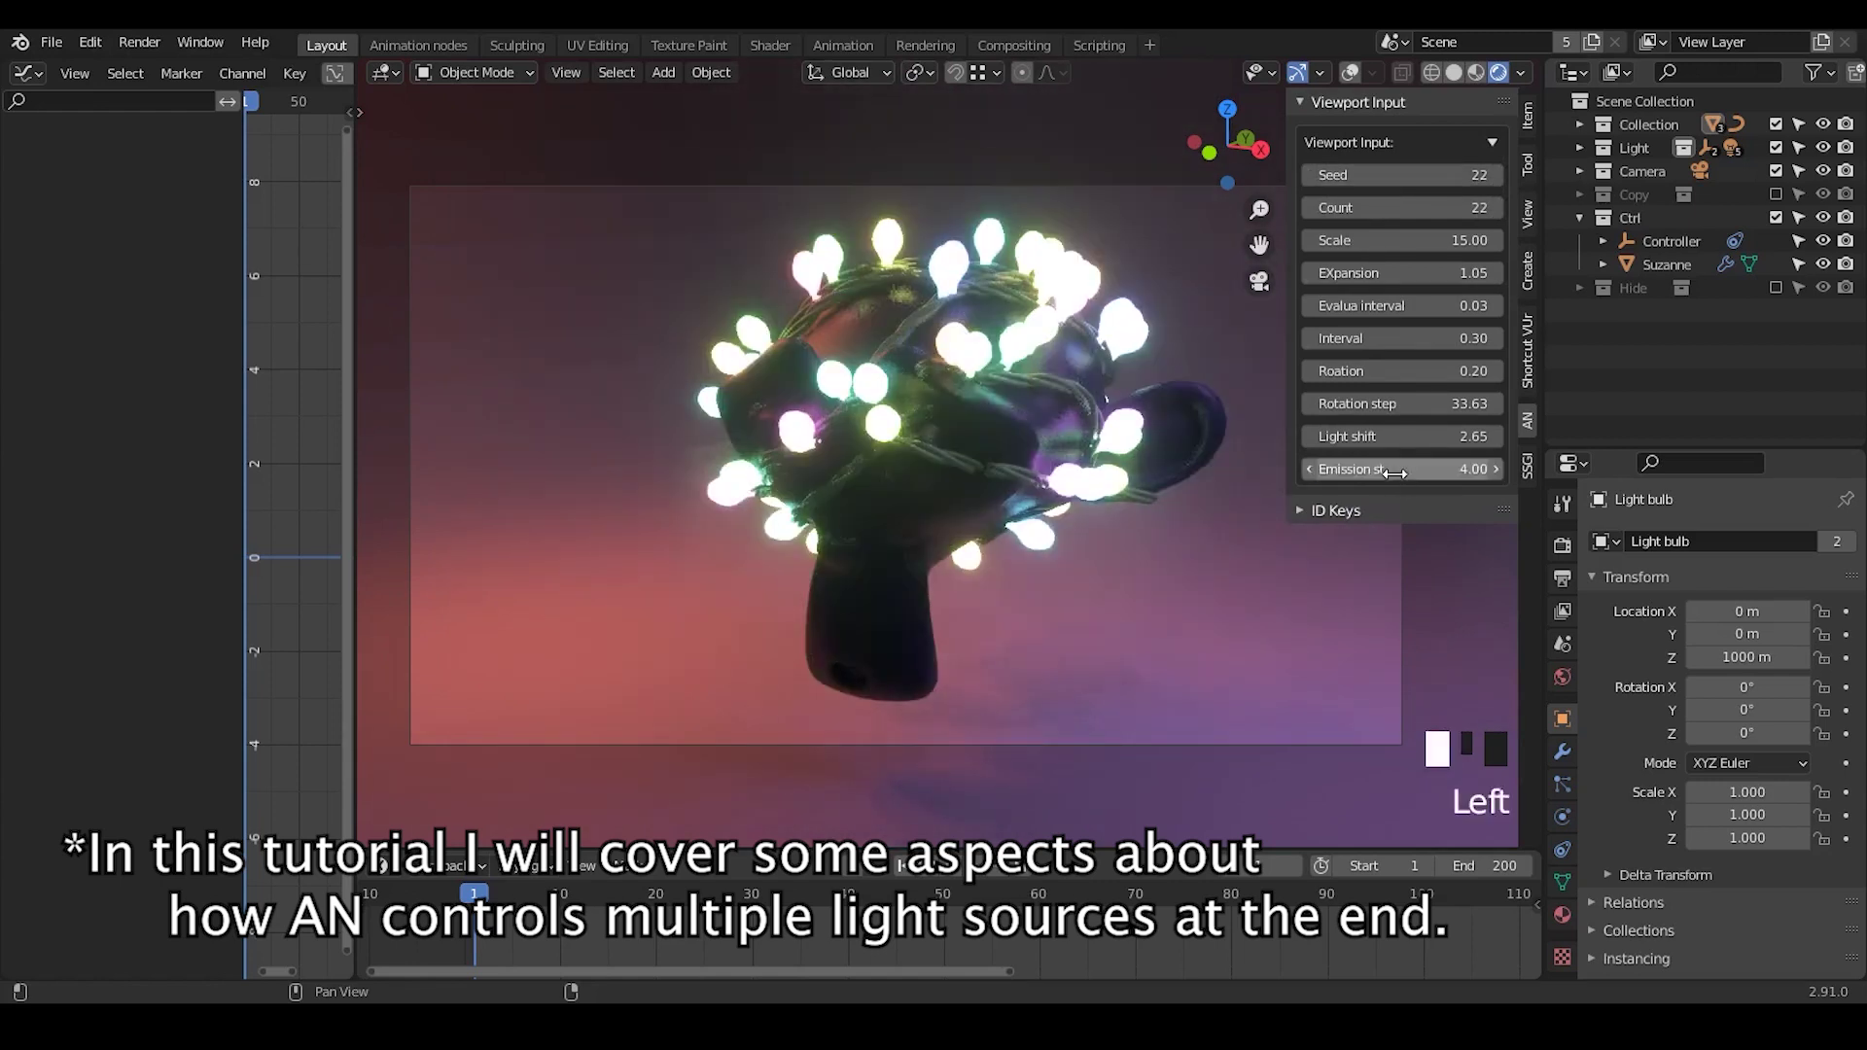
{"action": "left_click_drag", "start_coordinate": [1394, 469], "coordinate": [1410, 468]}
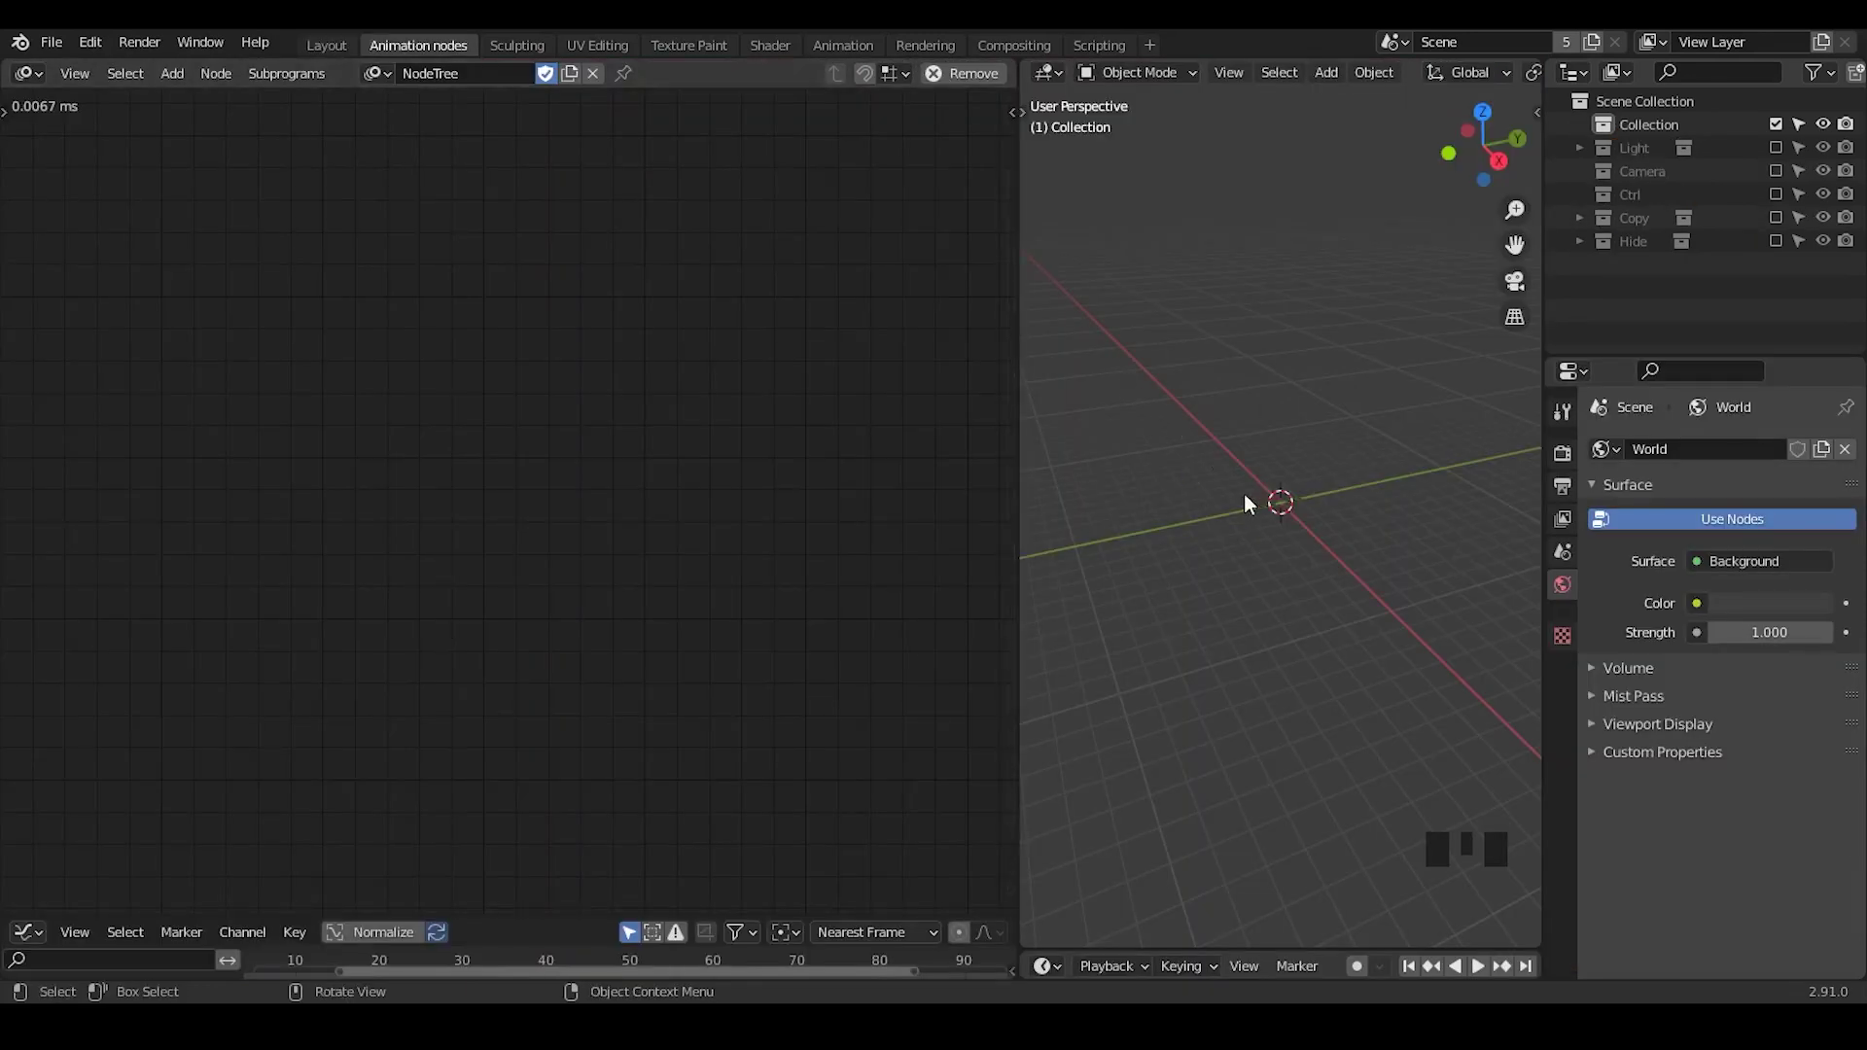
{"action": "middle_click_drag", "start_coordinate": [1245, 494], "coordinate": [1275, 471]}
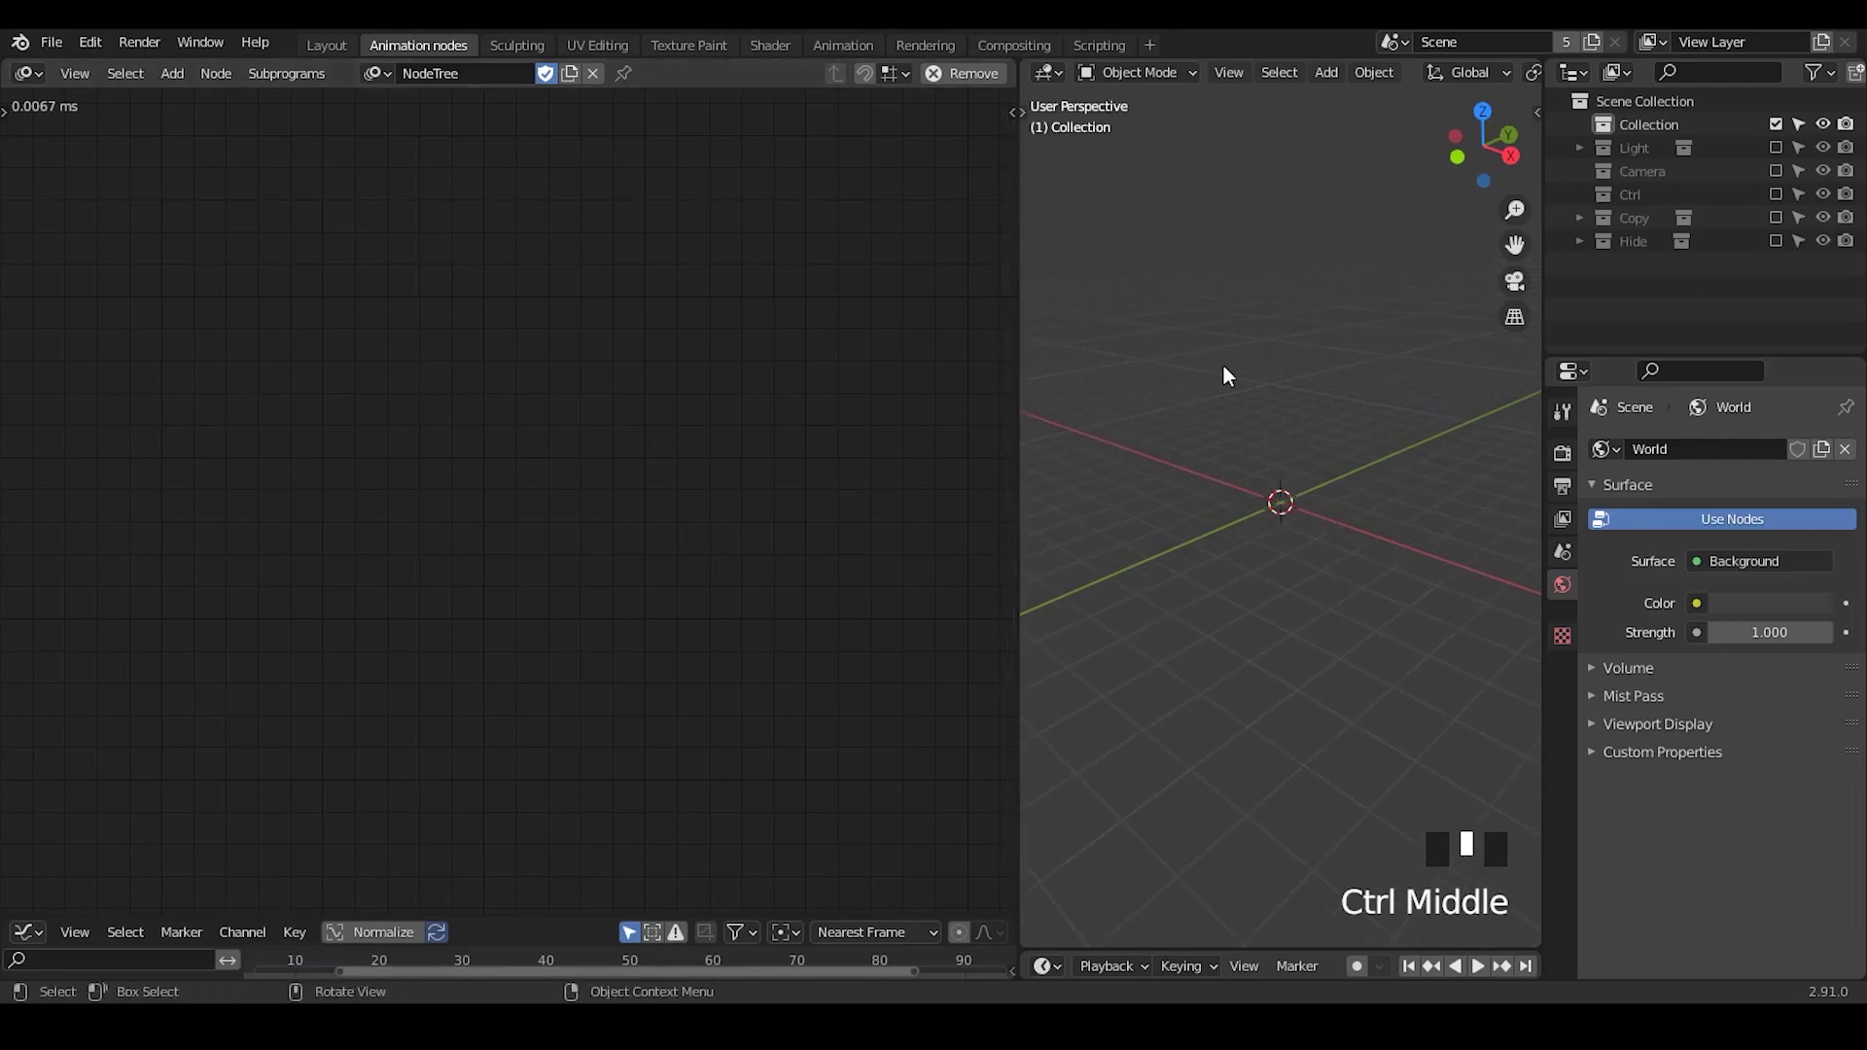
- Add a Monkey mesh (Suzanne) to the scene from the Shift+A Mesh menu
{"action": "key", "text": "shift+a"}
{"action": "mouse_move", "coordinate": [1223, 366]}
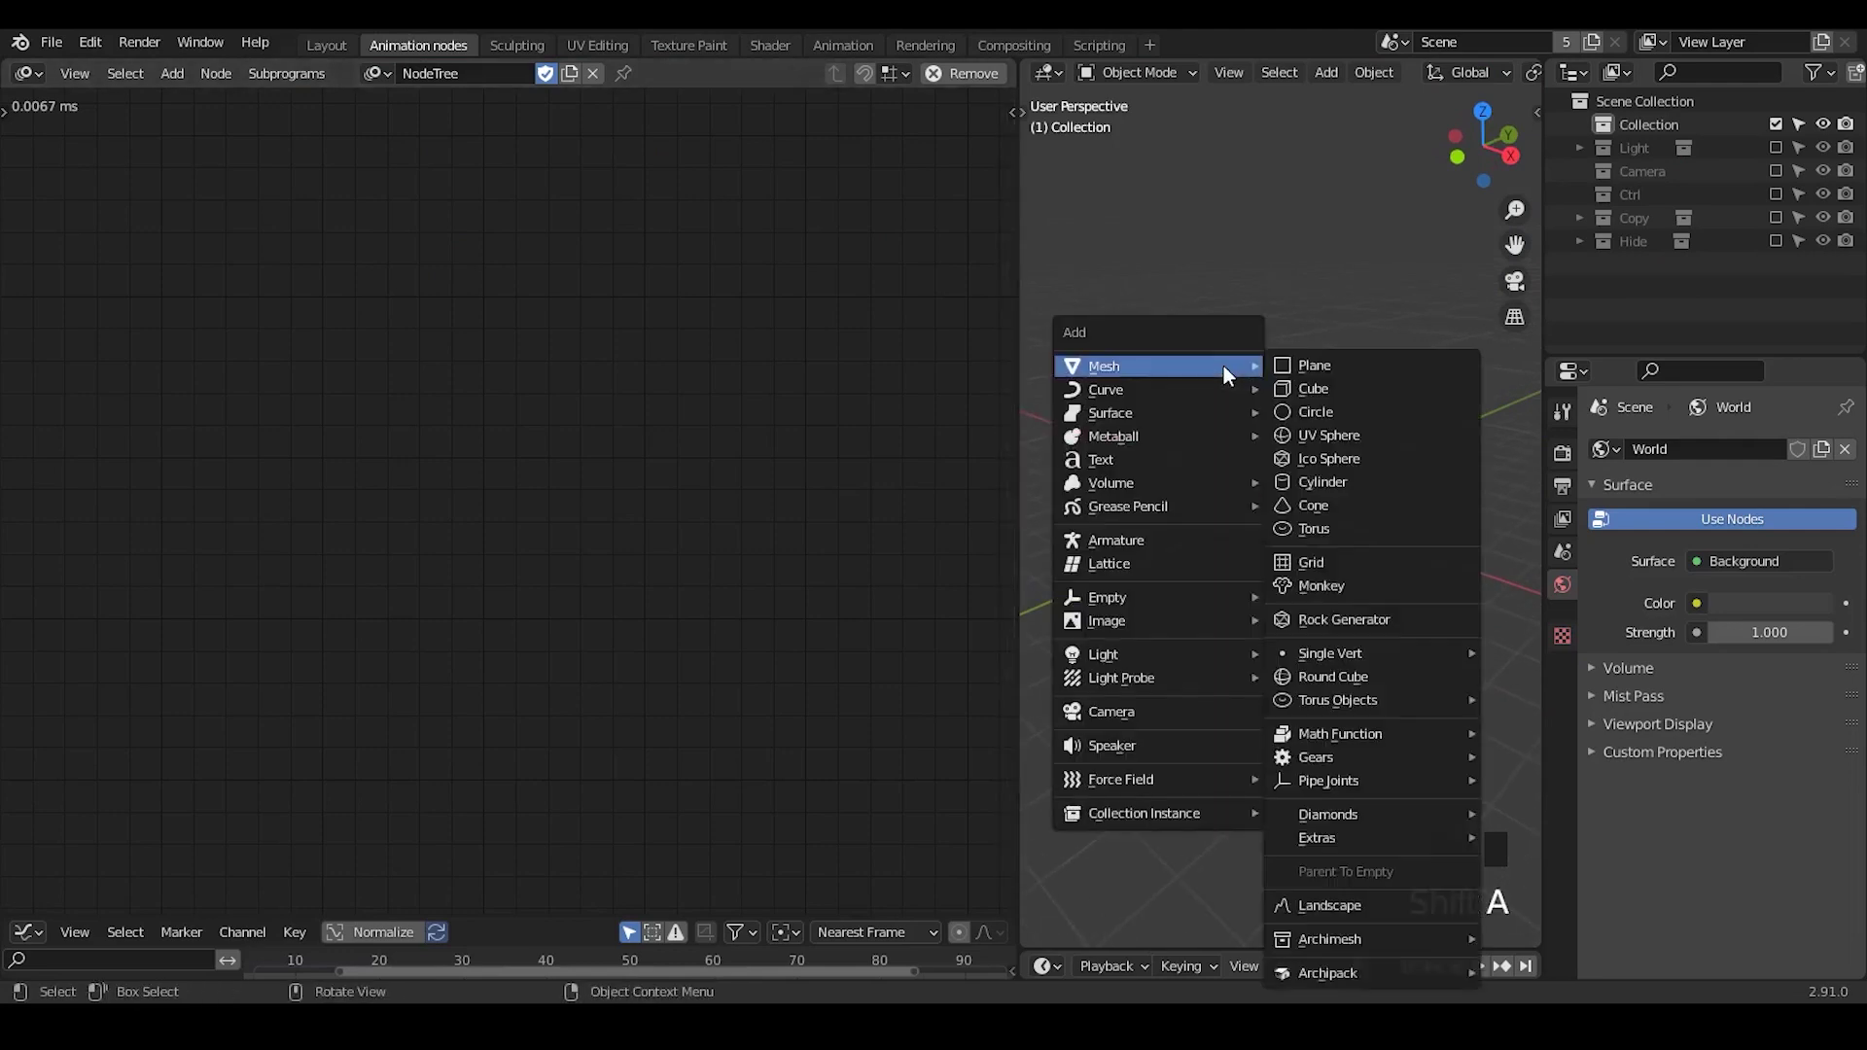
{"action": "left_click", "coordinate": [1361, 581]}
{"action": "middle_click_drag", "start_coordinate": [1270, 558], "coordinate": [1311, 480]}
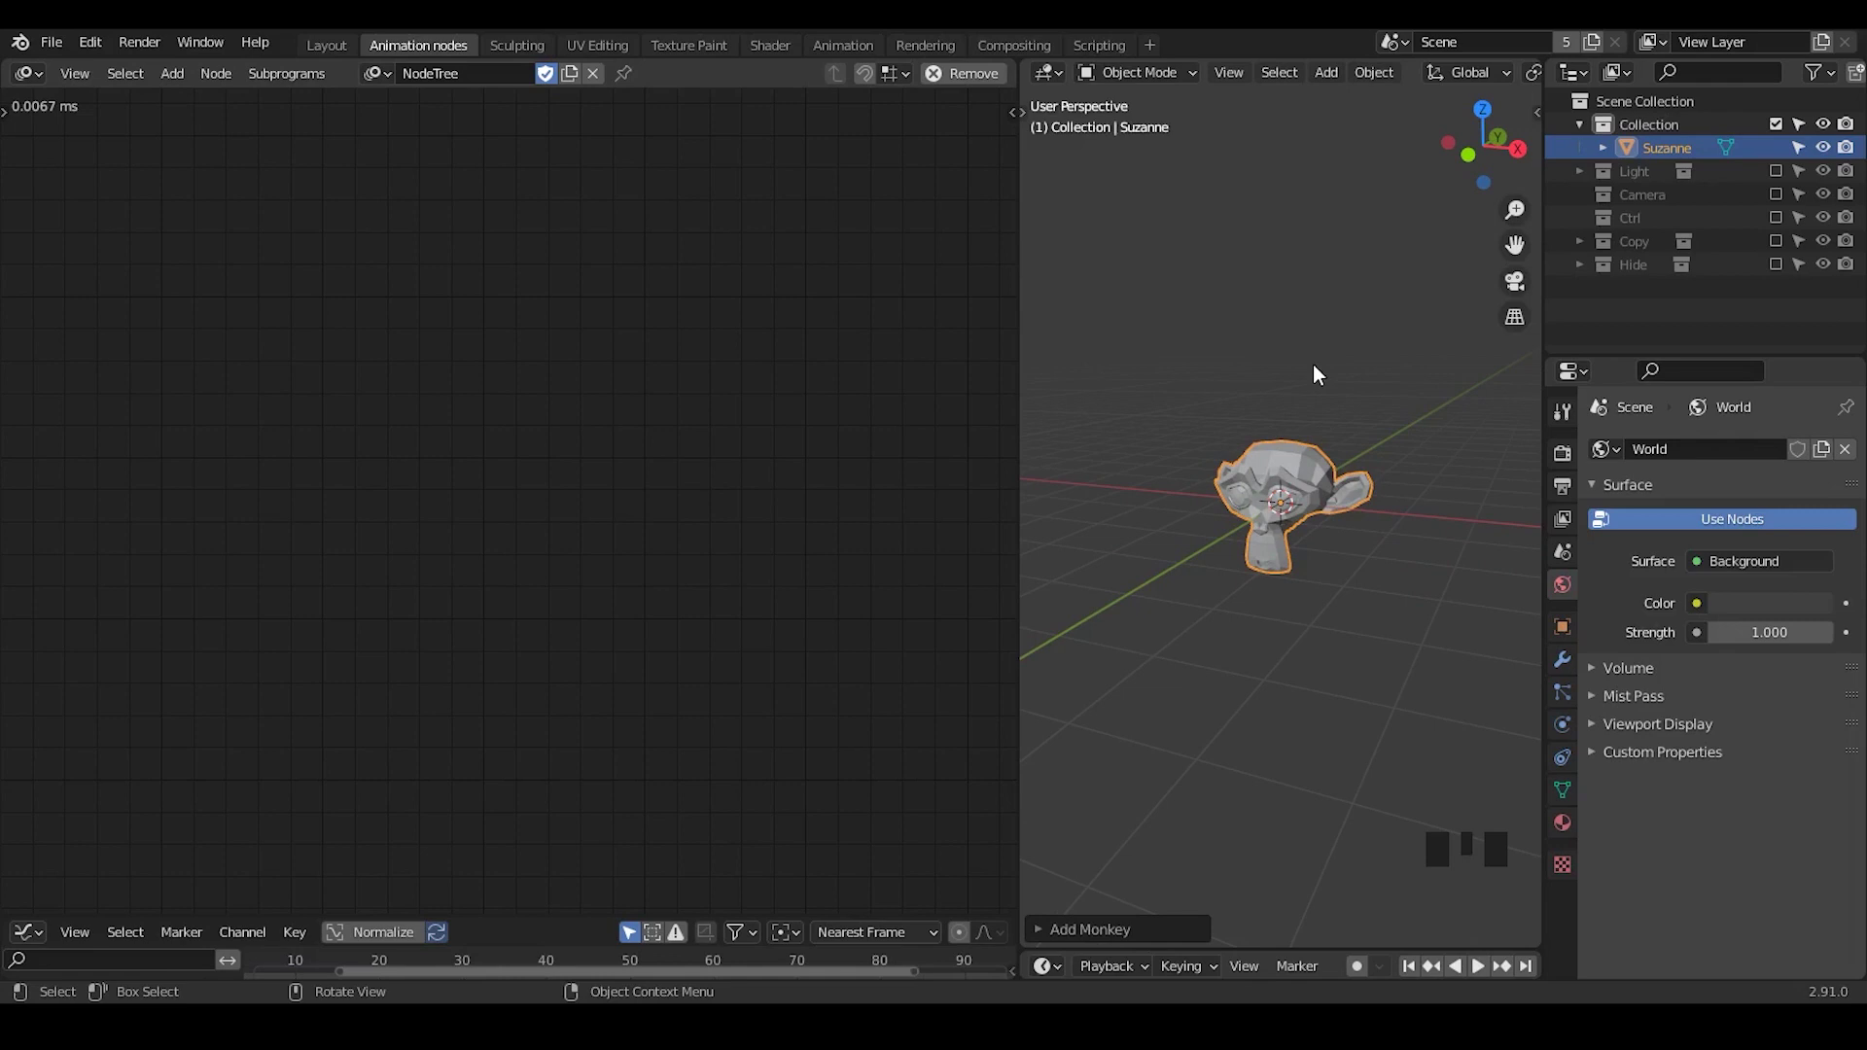
{"action": "mouse_move", "coordinate": [1313, 447]}
{"action": "middle_mouse_down"}
{"action": "mouse_move", "coordinate": [1330, 421]}
{"action": "mouse_move", "coordinate": [1305, 439]}
{"action": "middle_mouse_up"}
{"action": "left_click", "coordinate": [1325, 474]}
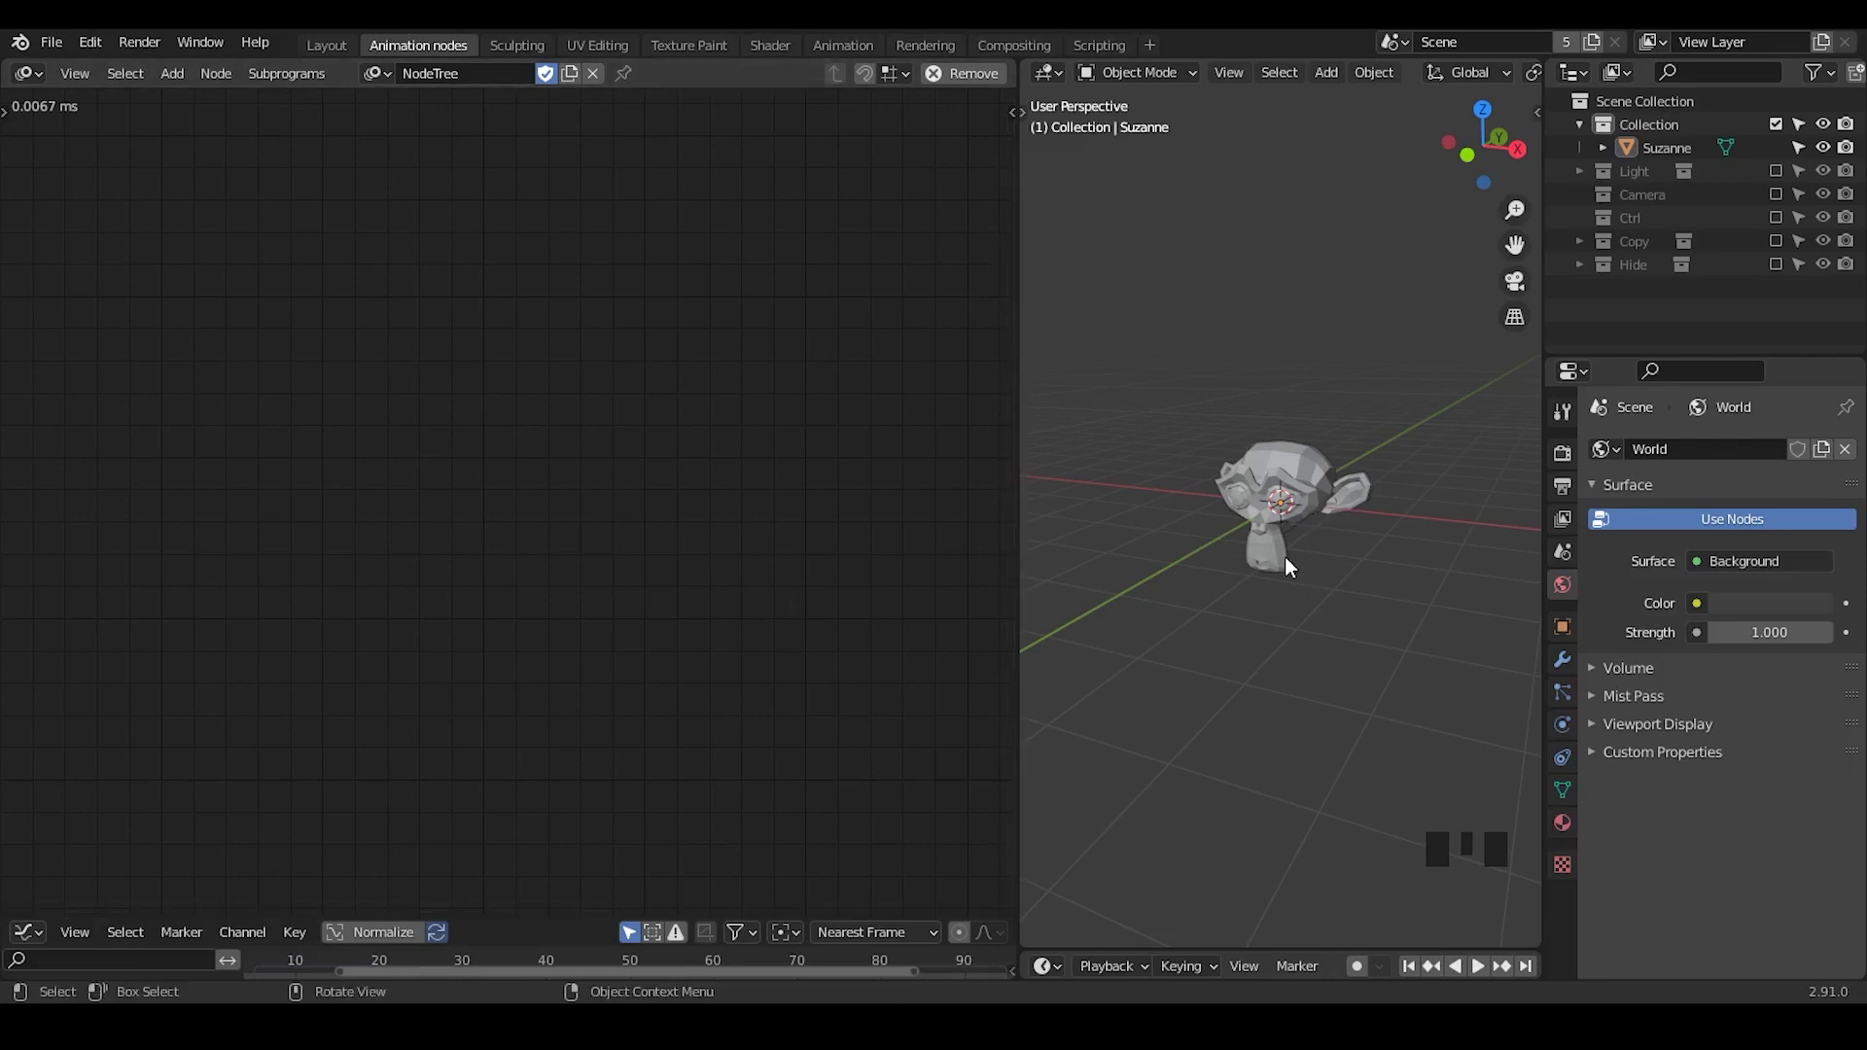
{"action": "middle_click_drag", "start_coordinate": [1286, 556], "coordinate": [1291, 515], "text": "ctrl"}
{"action": "key", "text": "d"}
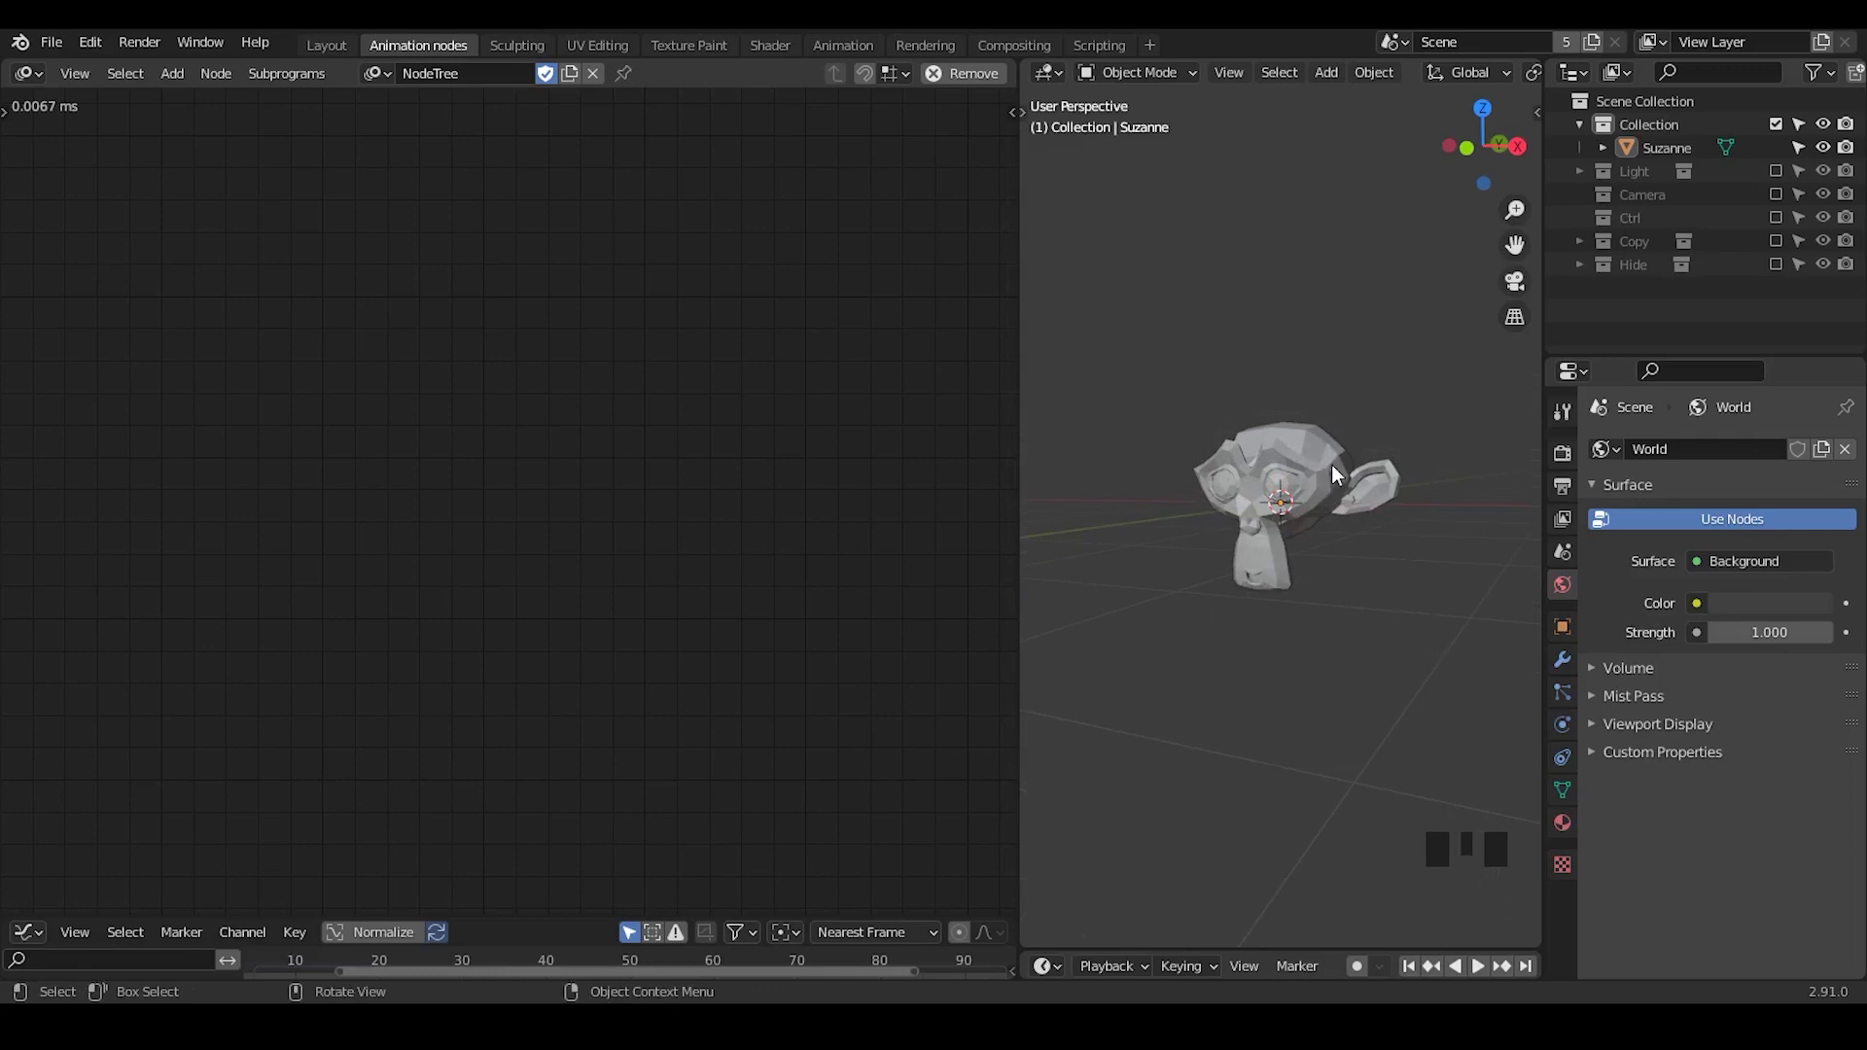
{"action": "mouse_move", "coordinate": [1330, 491]}
{"action": "middle_mouse_down", "text": "ctrl"}
{"action": "mouse_move", "coordinate": [1316, 579]}
{"action": "mouse_move", "coordinate": [1302, 496]}
{"action": "middle_mouse_up", "text": "ctrl"}
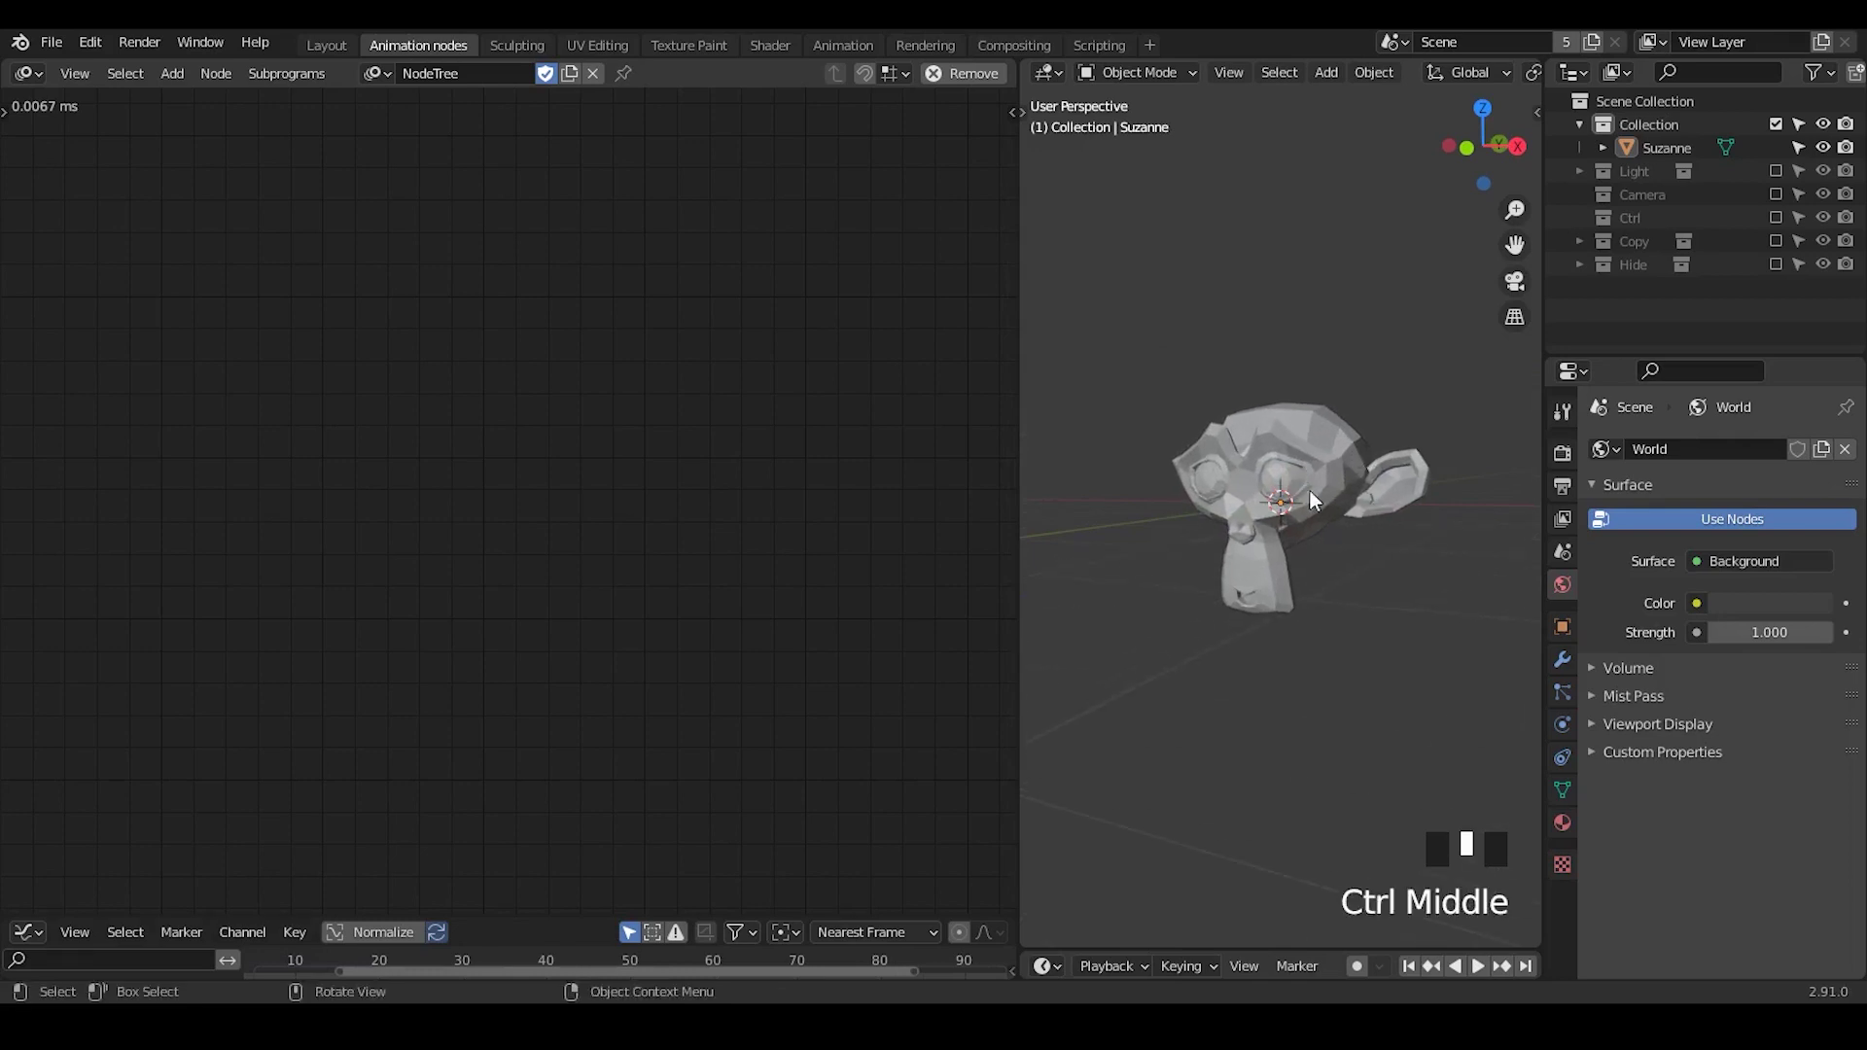
{"action": "middle_click_drag", "start_coordinate": [1339, 436], "coordinate": [1317, 441], "text": "ctrl"}
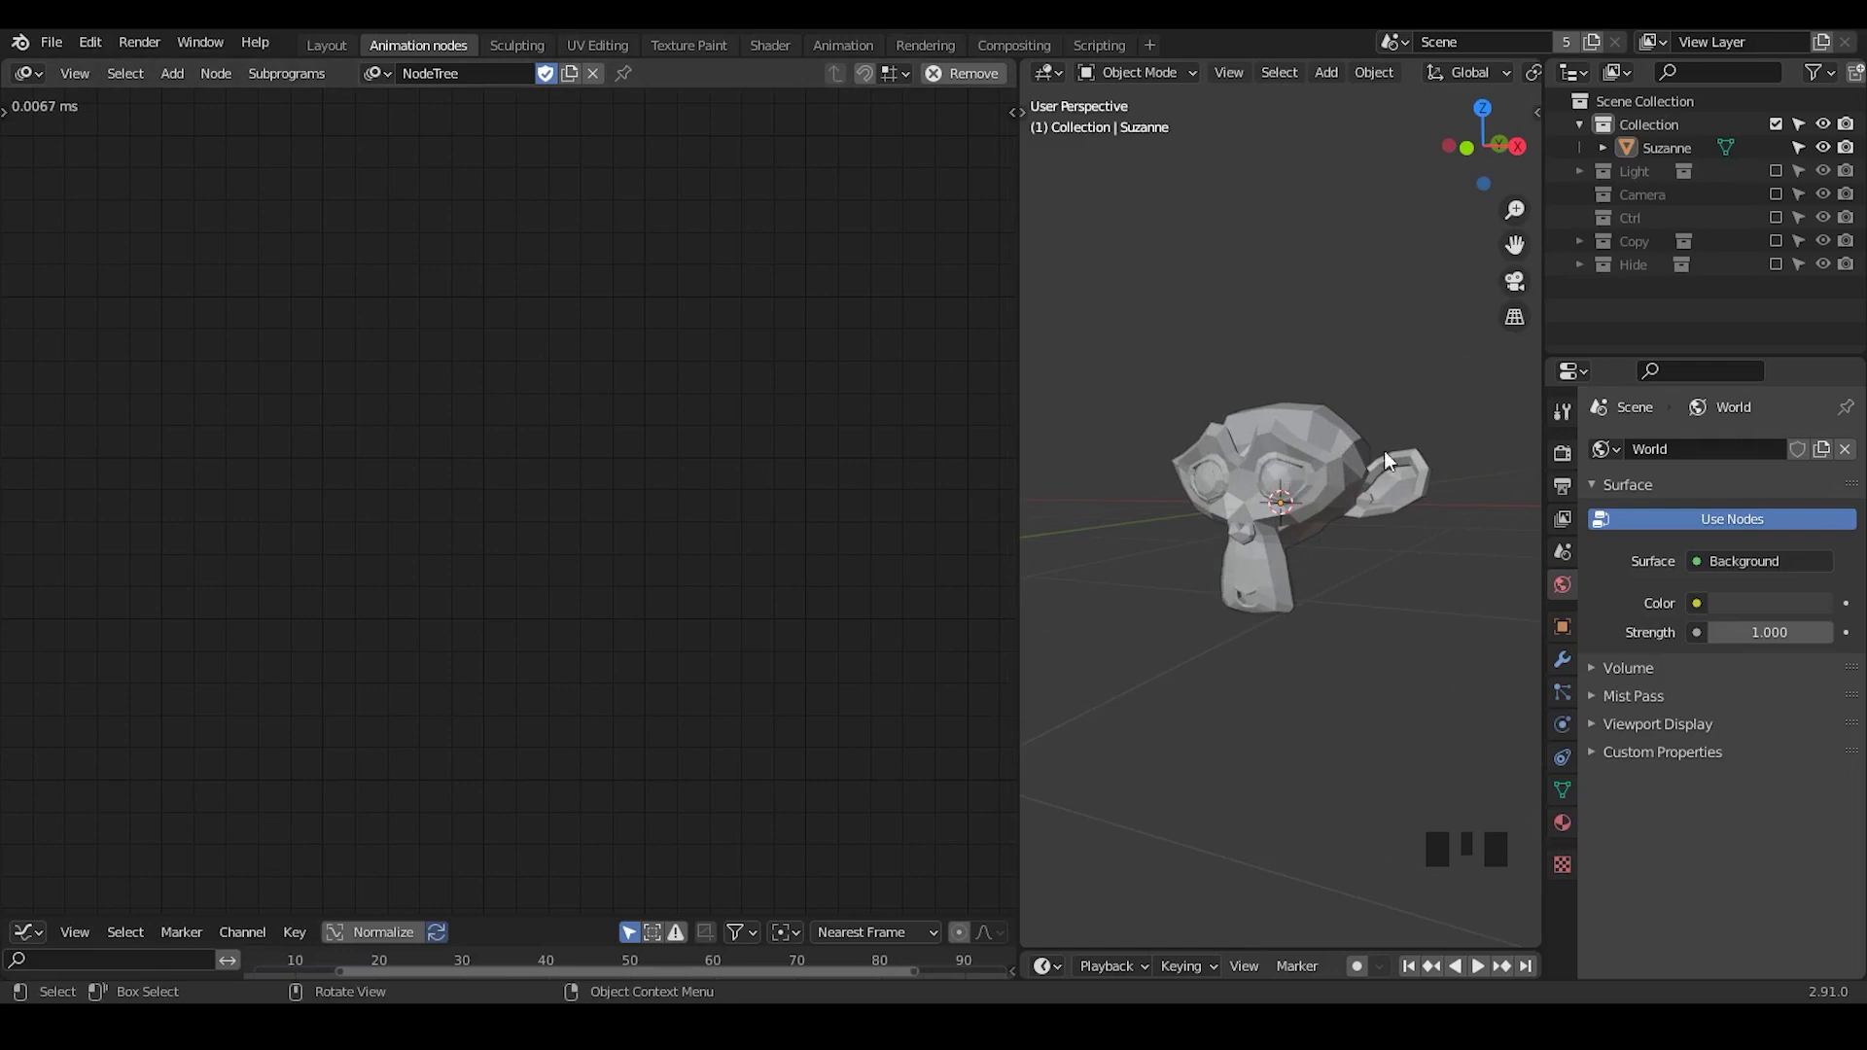
- Add a Ray Cast BVHTree node to the tree, then delete it
{"action": "key", "text": "ctrl+a"}
{"action": "type", "text": "ray ca"}
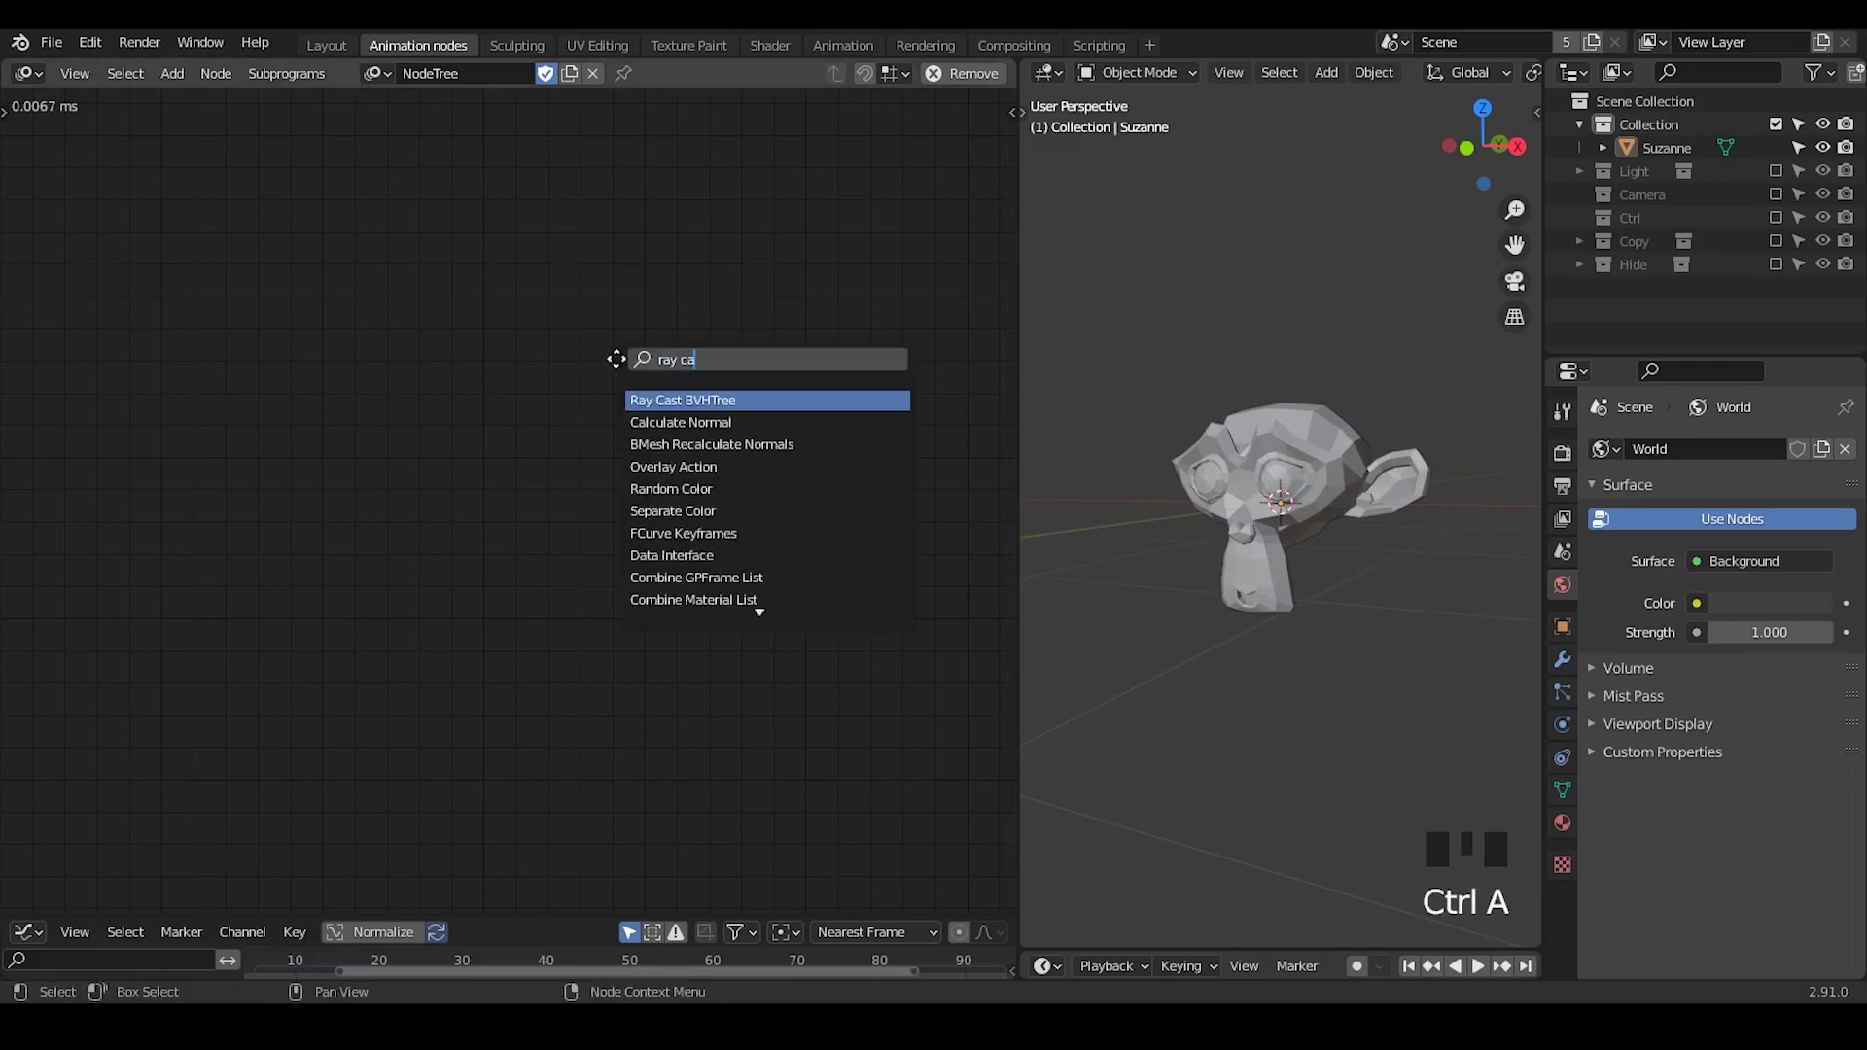
{"action": "key", "text": "Return"}
{"action": "left_click", "coordinate": [498, 271]}
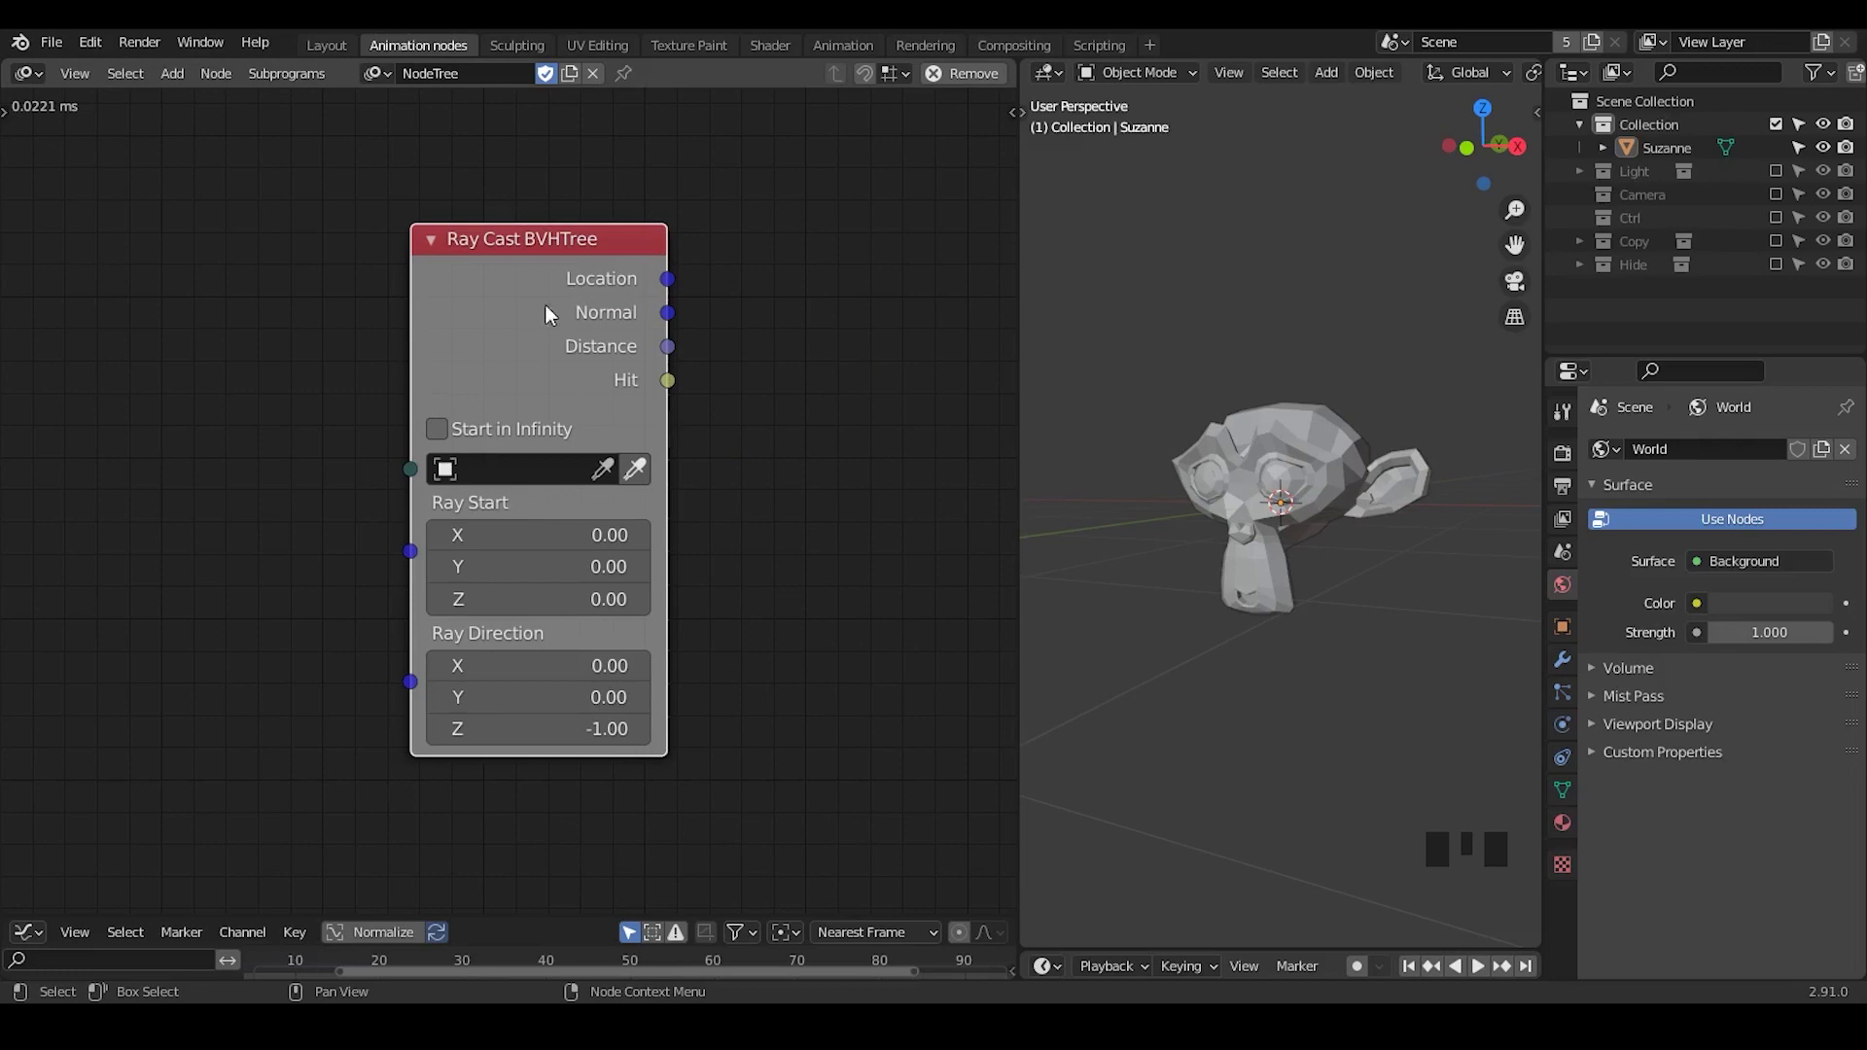
{"action": "key", "text": "x"}
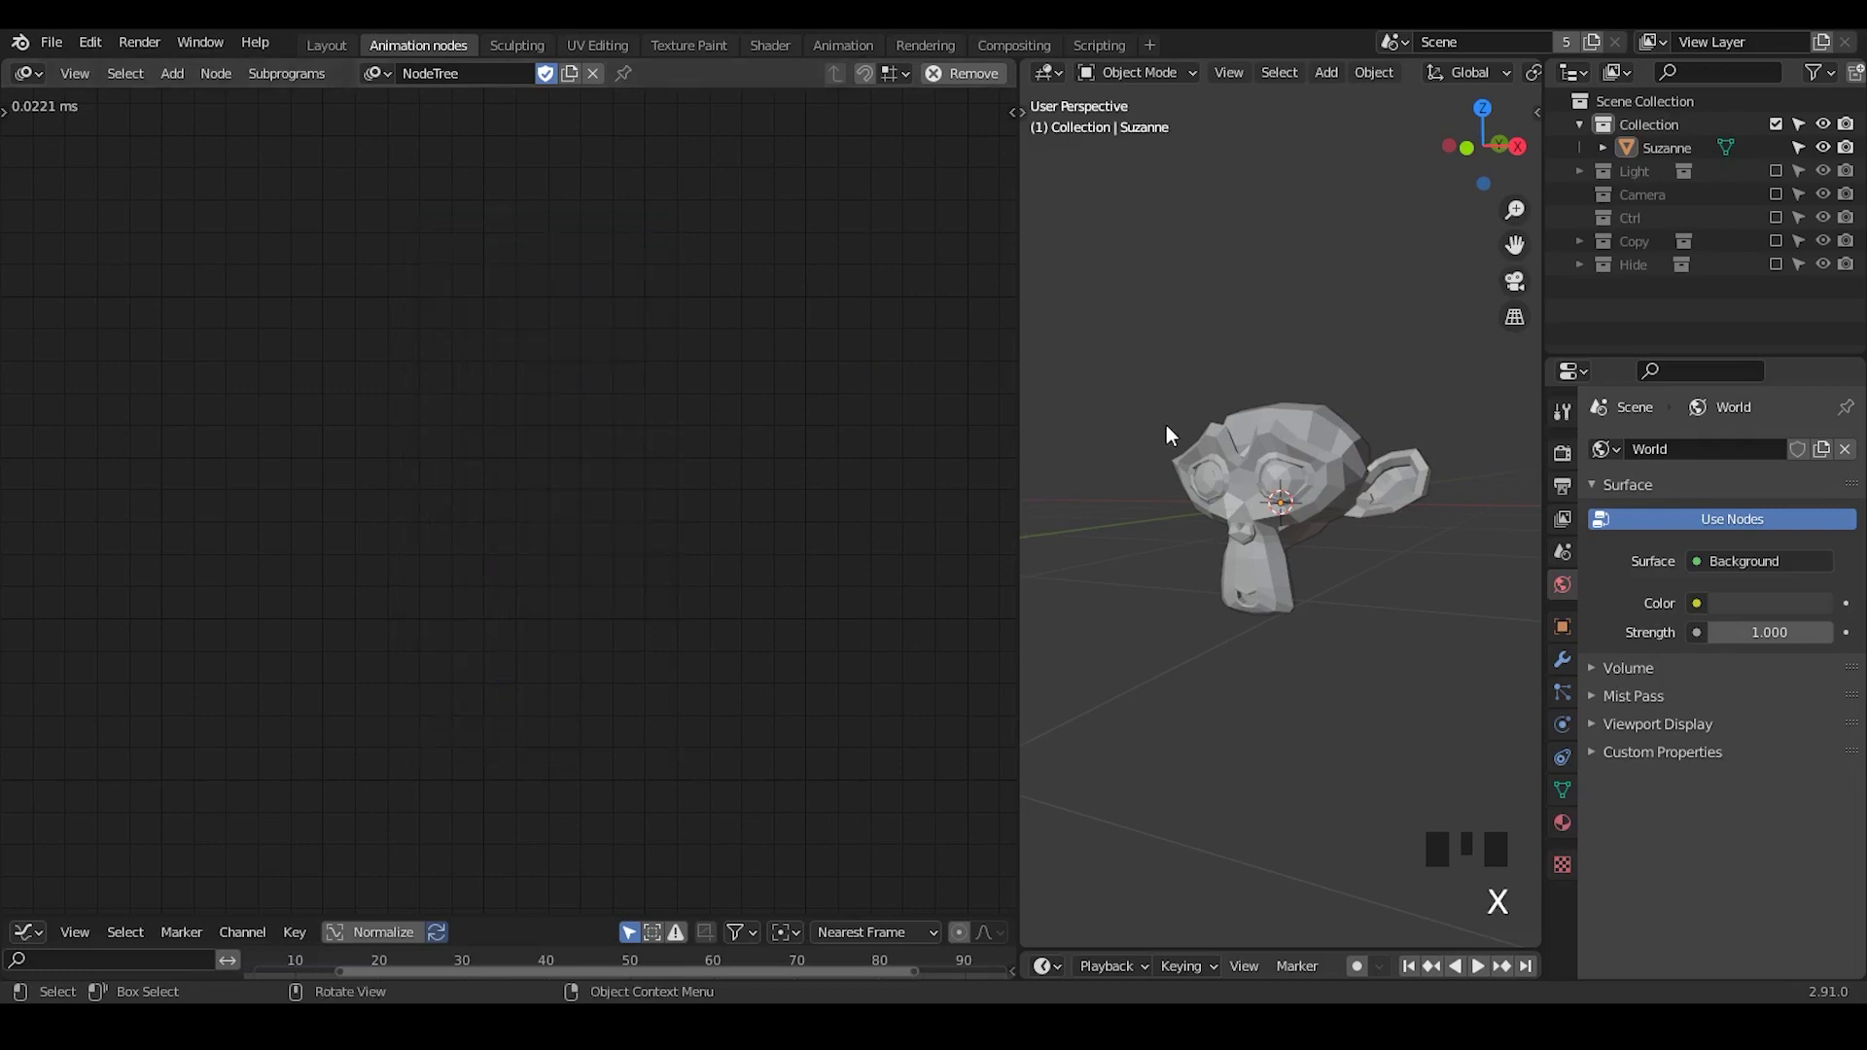
- Select Suzanne and show its Modifier properties, closing the Add Modifier list unused
{"action": "left_click", "coordinate": [1347, 505]}
{"action": "left_click", "coordinate": [1562, 659]}
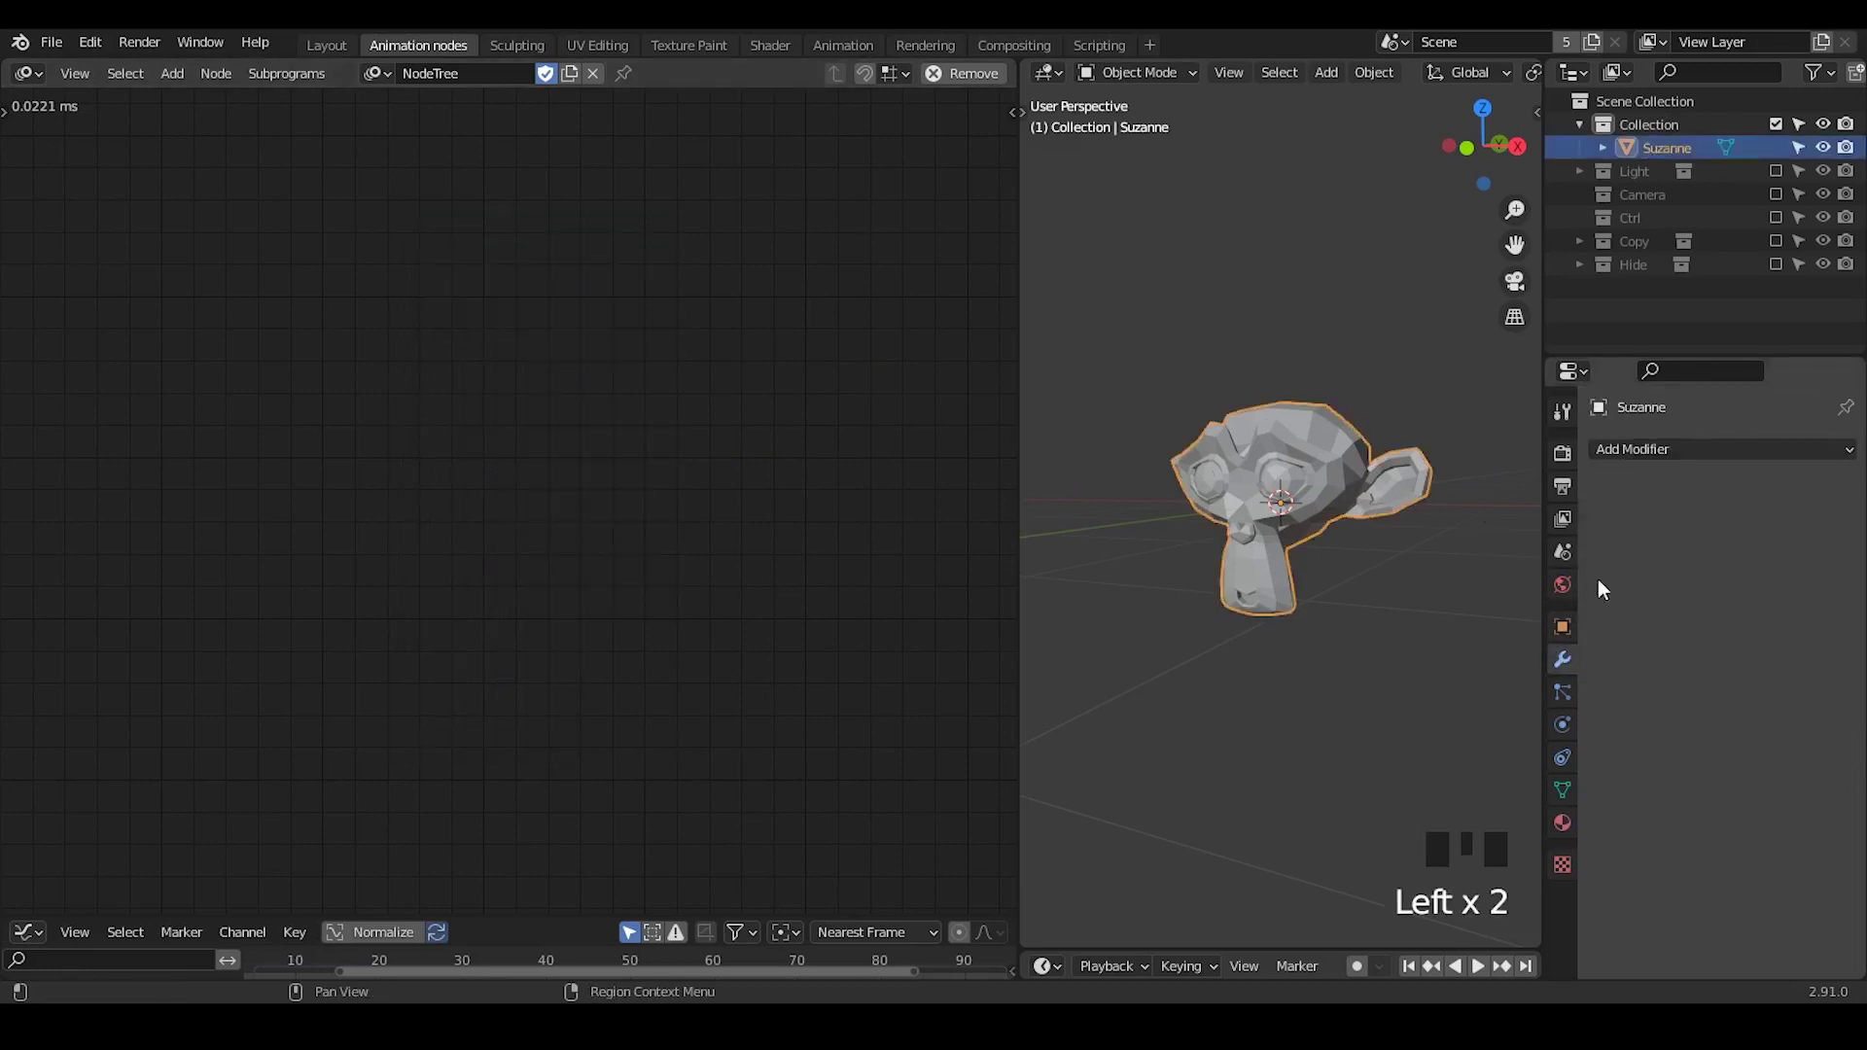
{"action": "left_click", "coordinate": [1670, 461]}
{"action": "left_click", "coordinate": [1670, 453]}
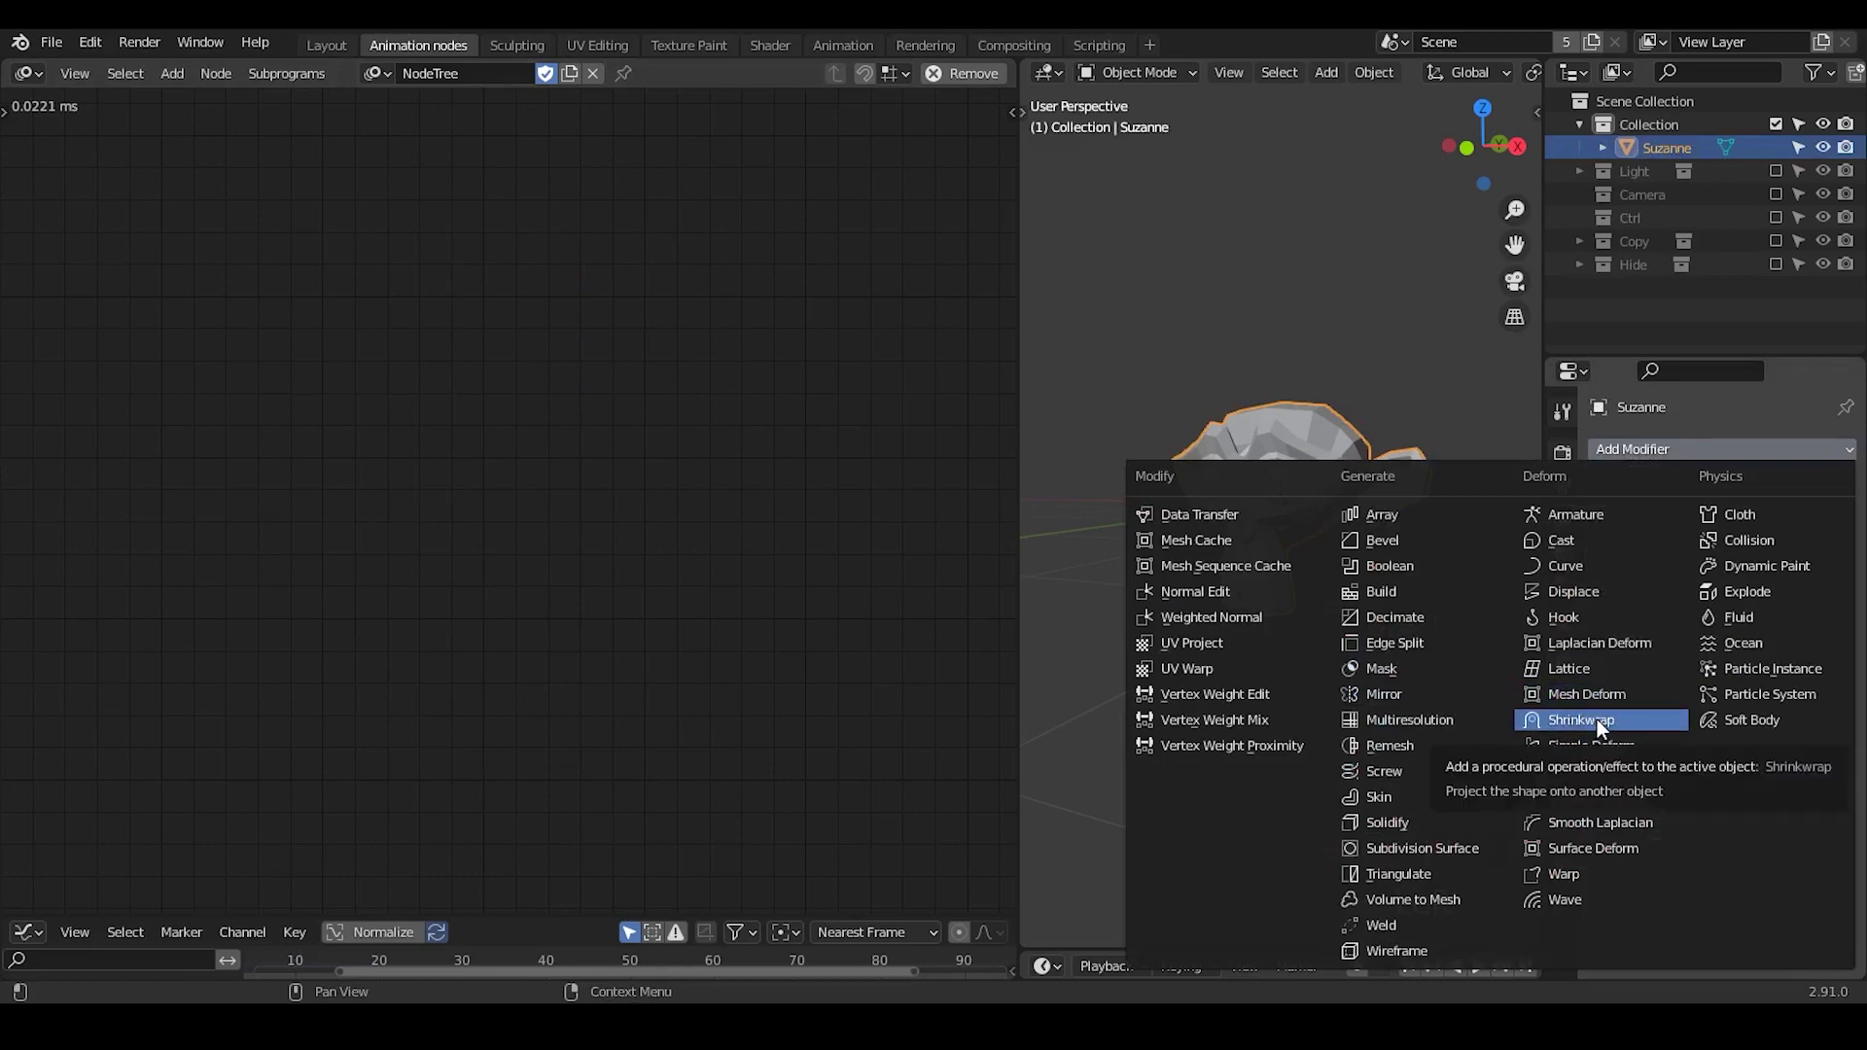
{"action": "key", "text": "Escape"}
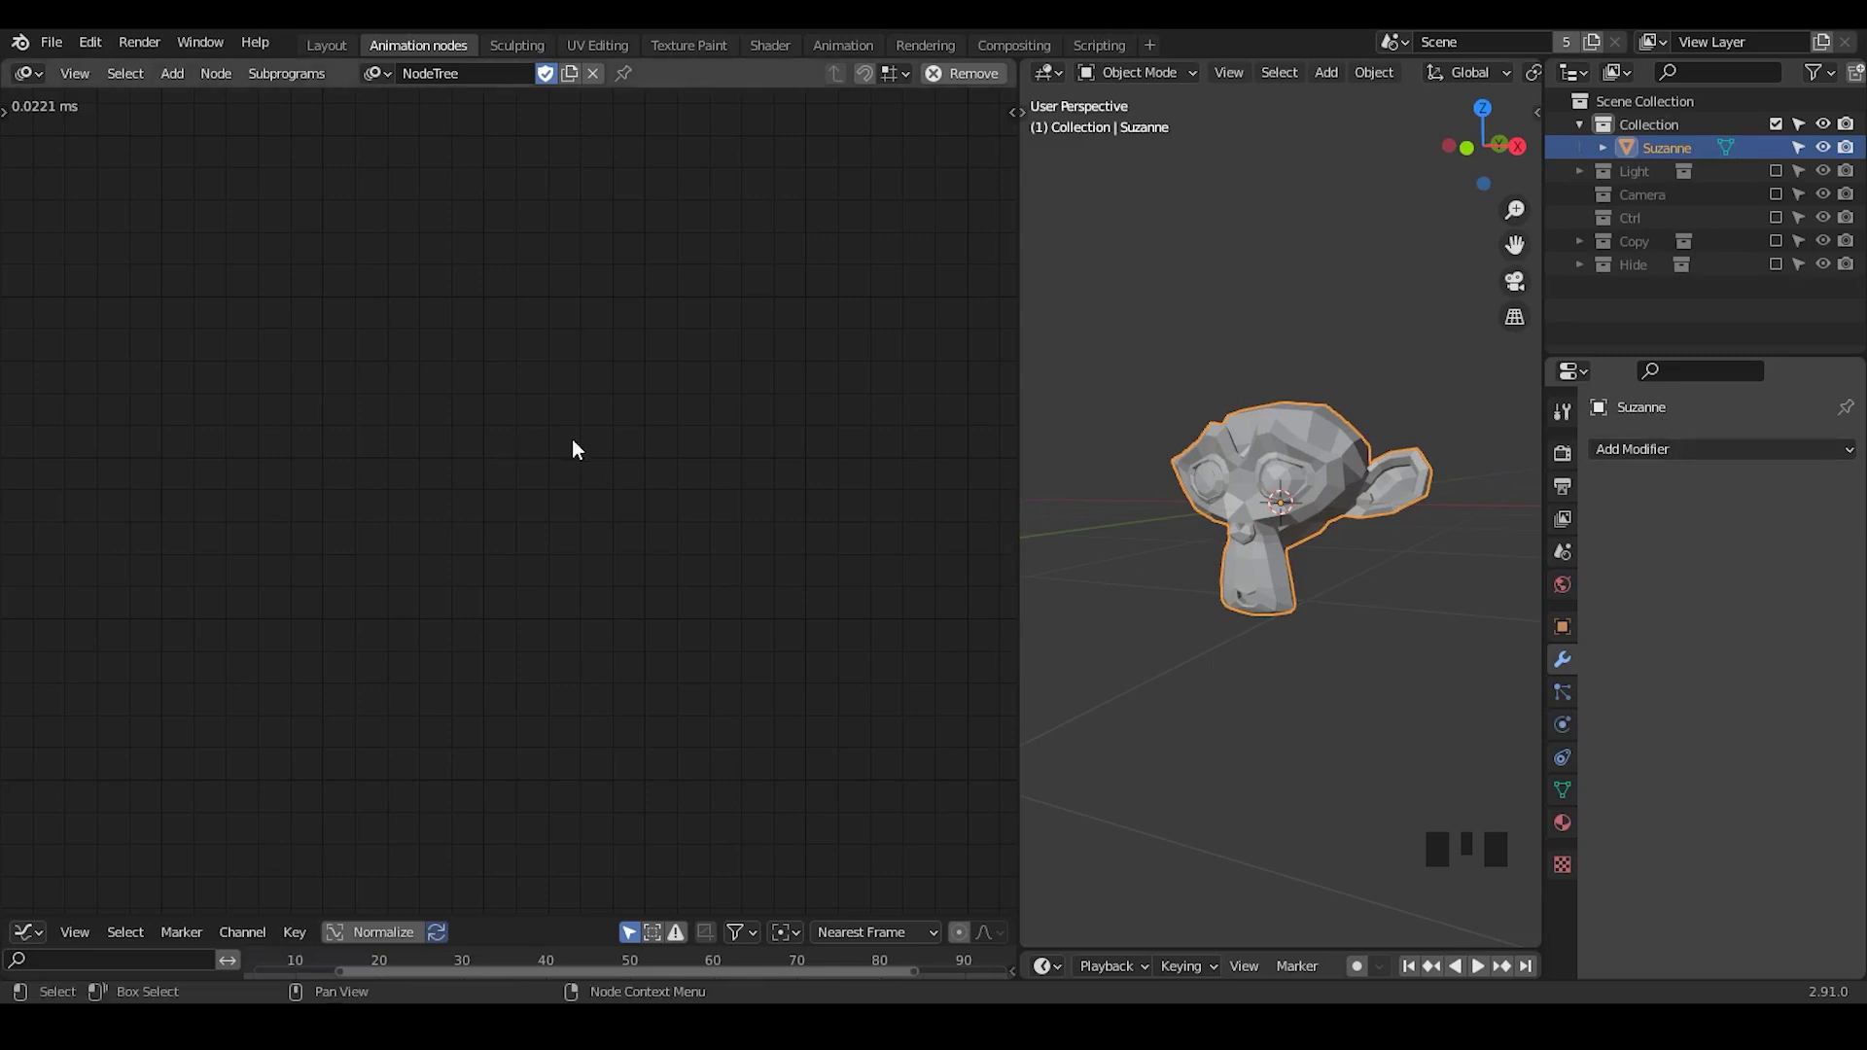
- Add a spiral Distribute Matrices node at the upper left of the node tree
{"action": "key", "text": "ctrl+a"}
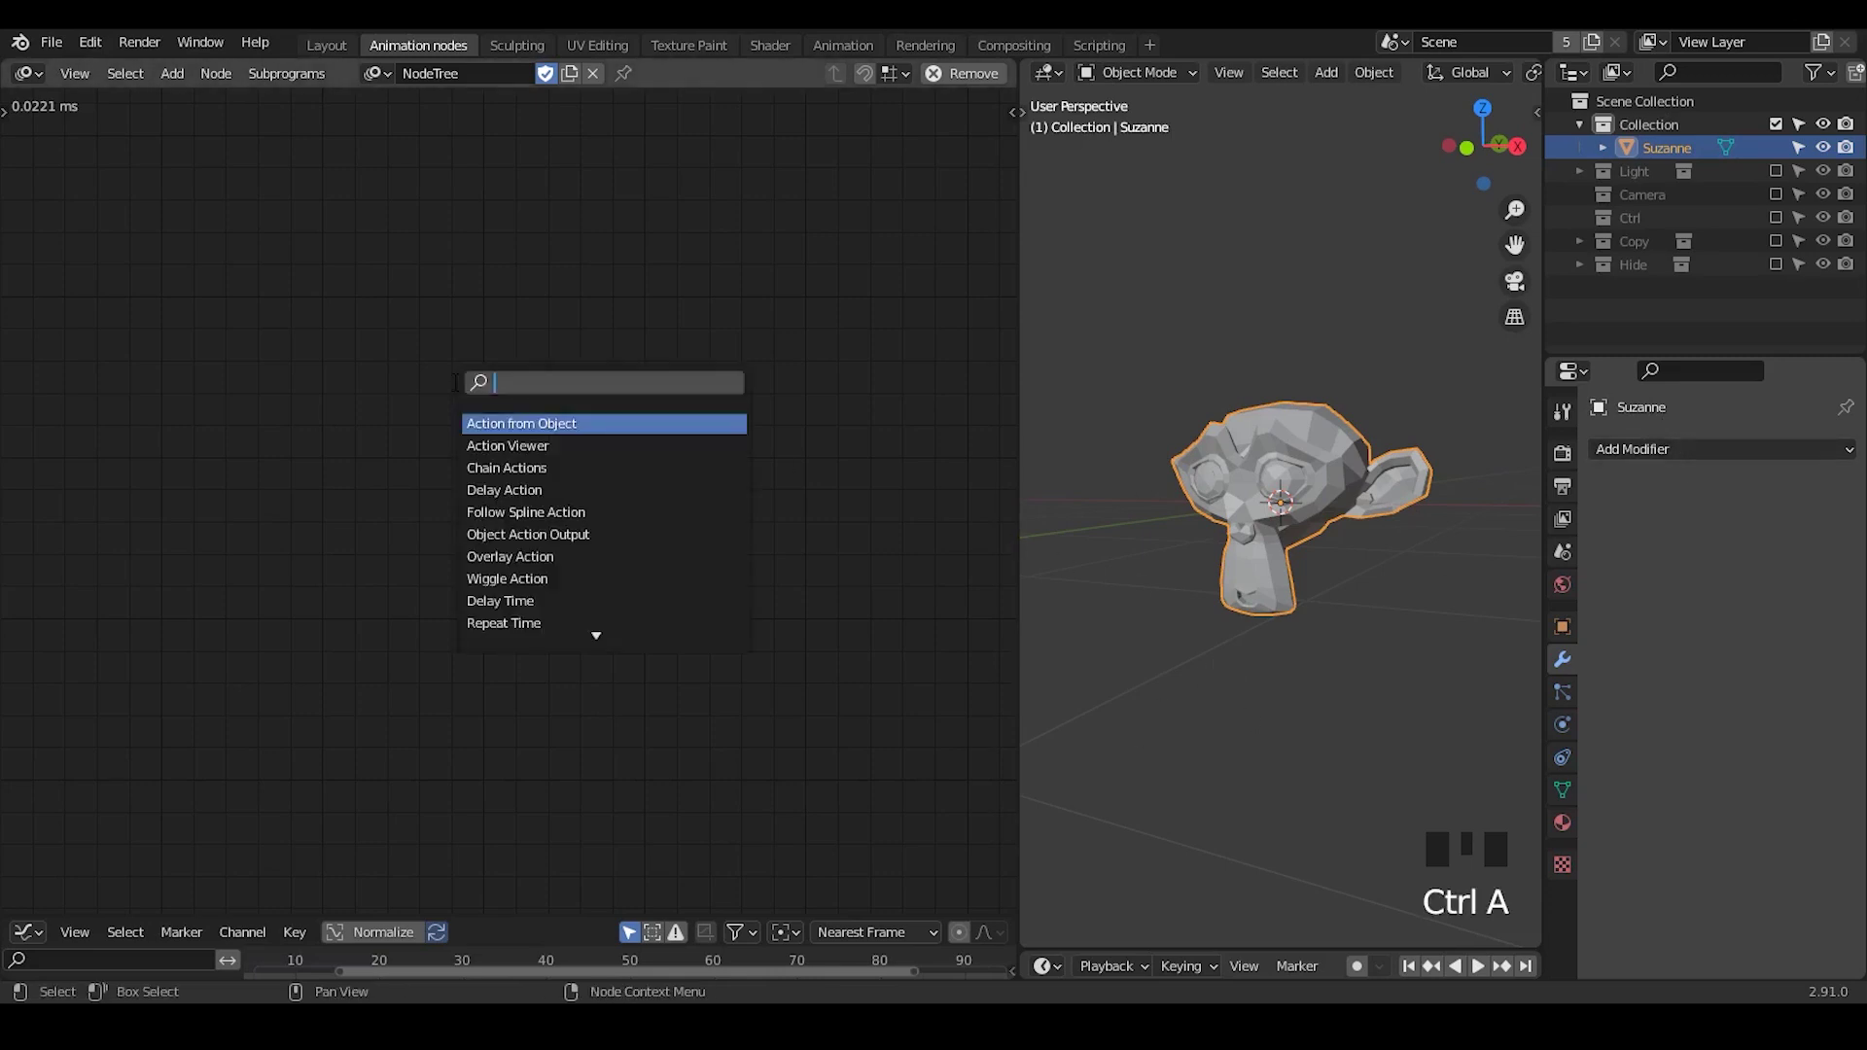
{"action": "type", "text": "spiral"}
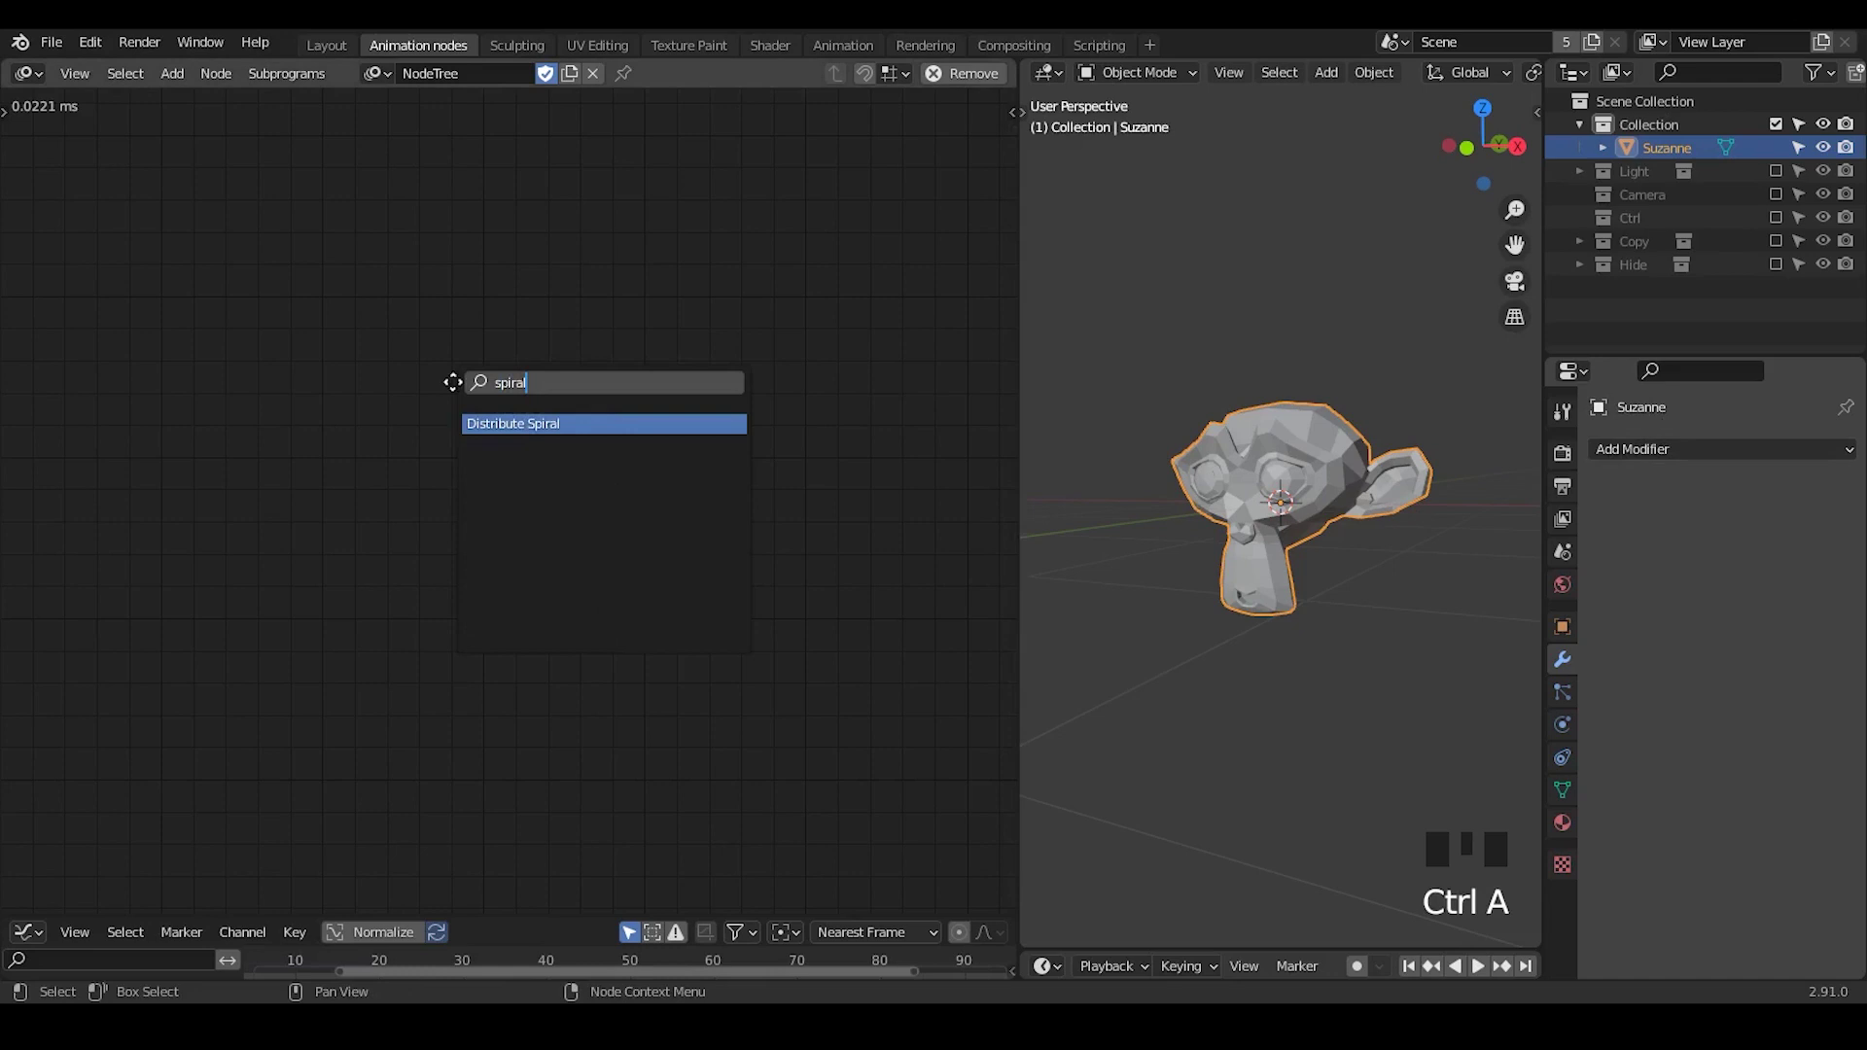
{"action": "key", "text": "Return"}
{"action": "left_click", "coordinate": [217, 208]}
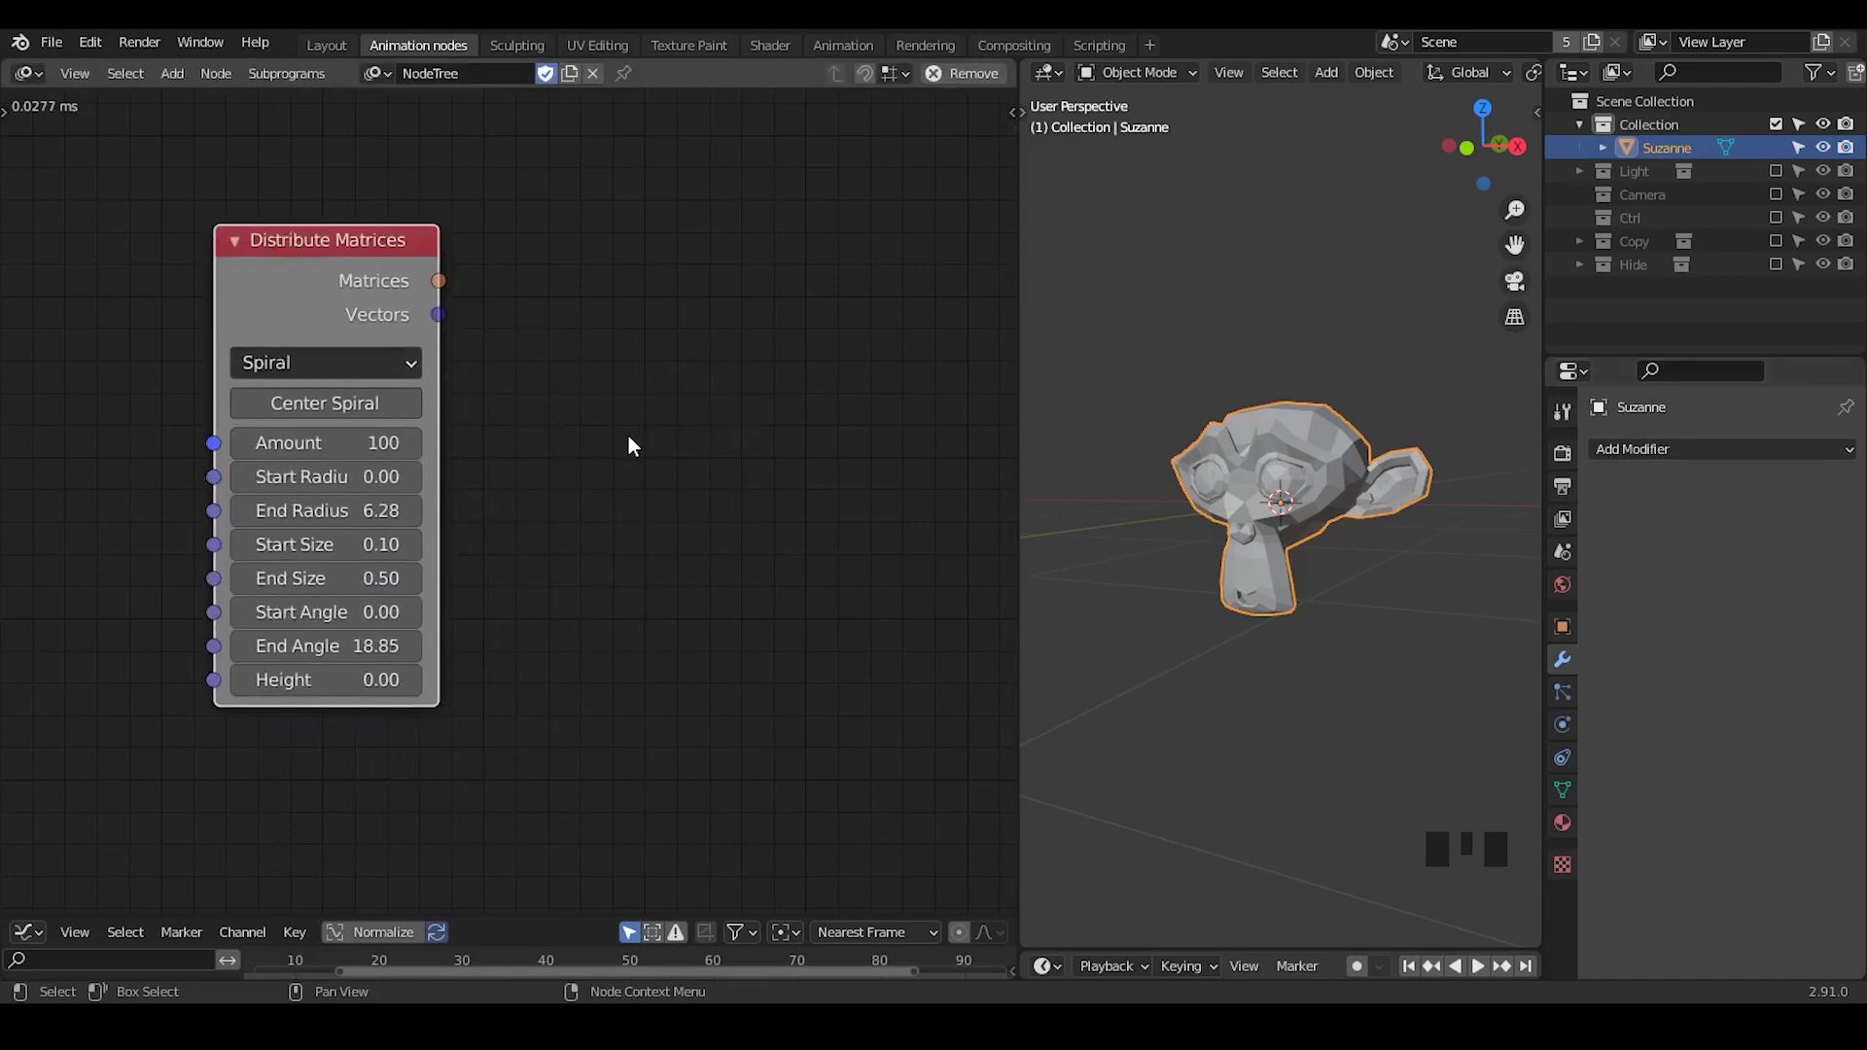
{"action": "middle_click_drag", "start_coordinate": [630, 446], "coordinate": [609, 397]}
{"action": "middle_click_drag", "start_coordinate": [1307, 498], "coordinate": [1340, 558]}
- Add a Line Mesh node in Points mode, fed by the spiral's vectors
{"action": "key", "text": "ctrl+a"}
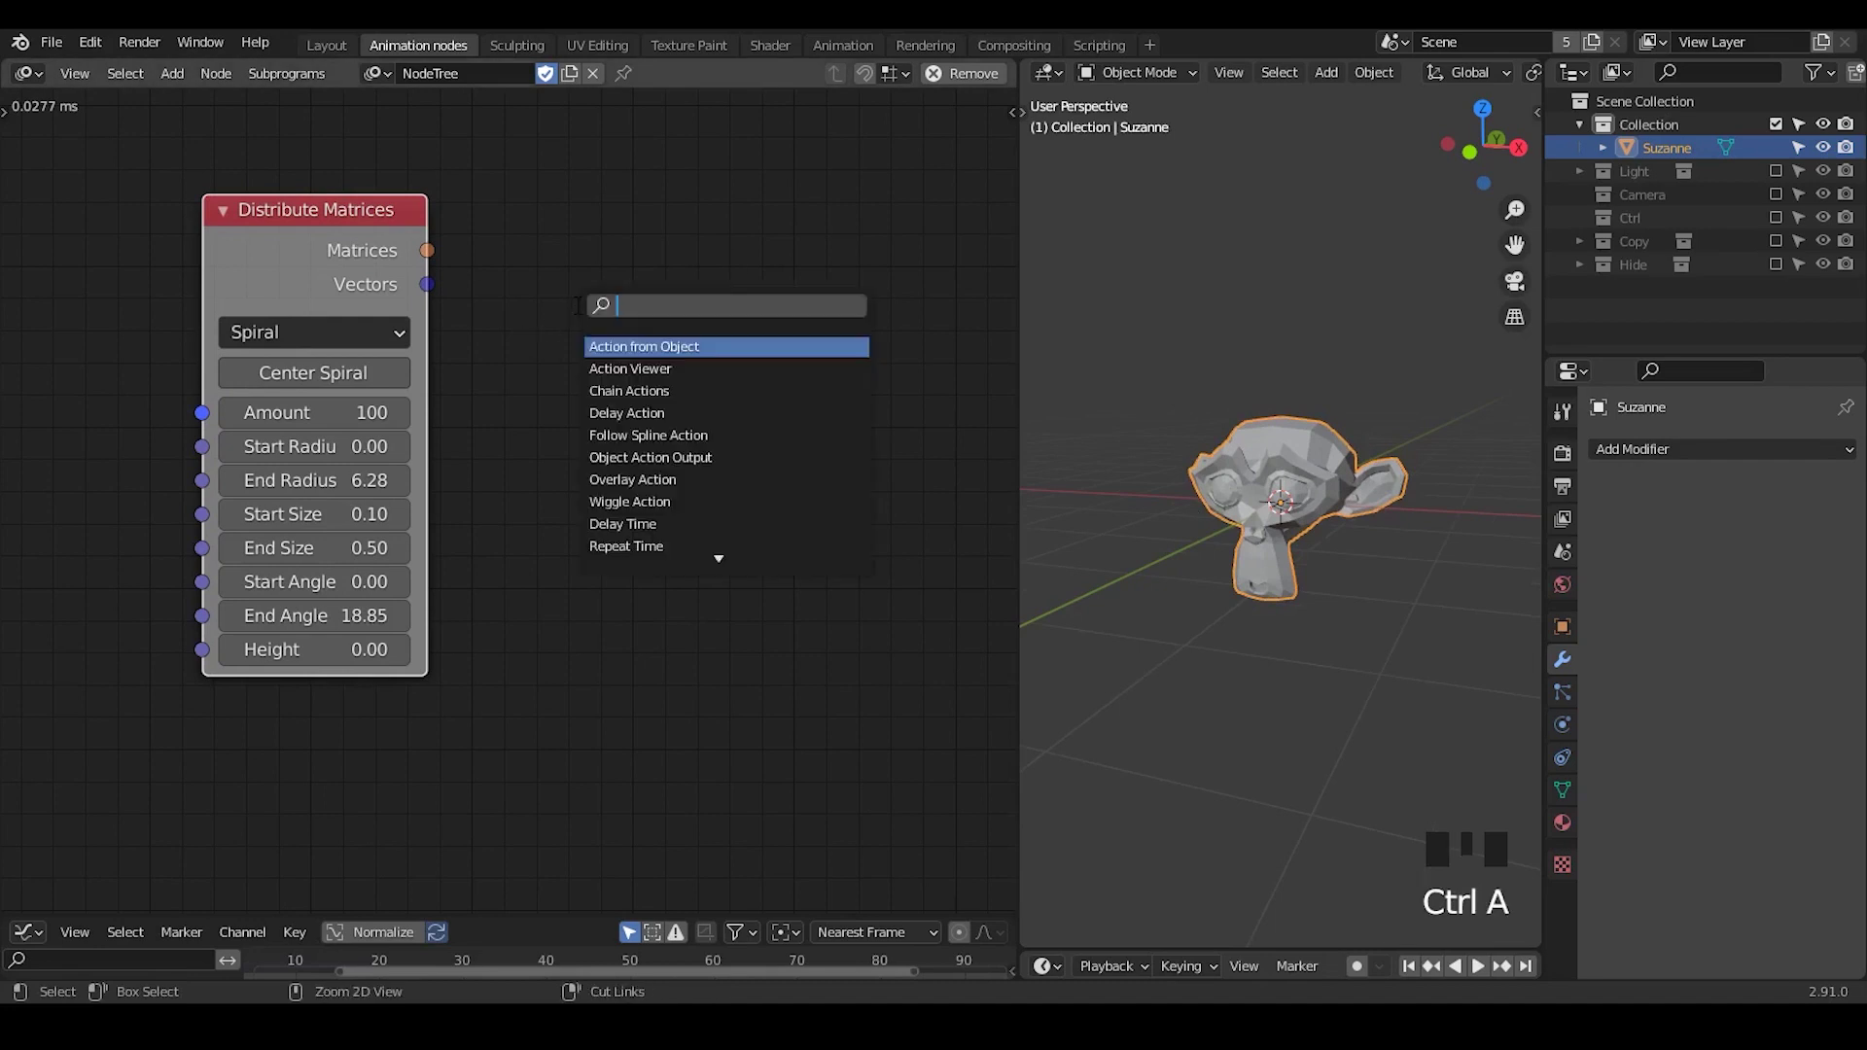
{"action": "type", "text": "linne"}
{"action": "key", "text": "BackSpace"}
{"action": "key", "text": "BackSpace"}
{"action": "type", "text": "e m"}
{"action": "key", "text": "Return"}
{"action": "left_click", "coordinate": [603, 164]}
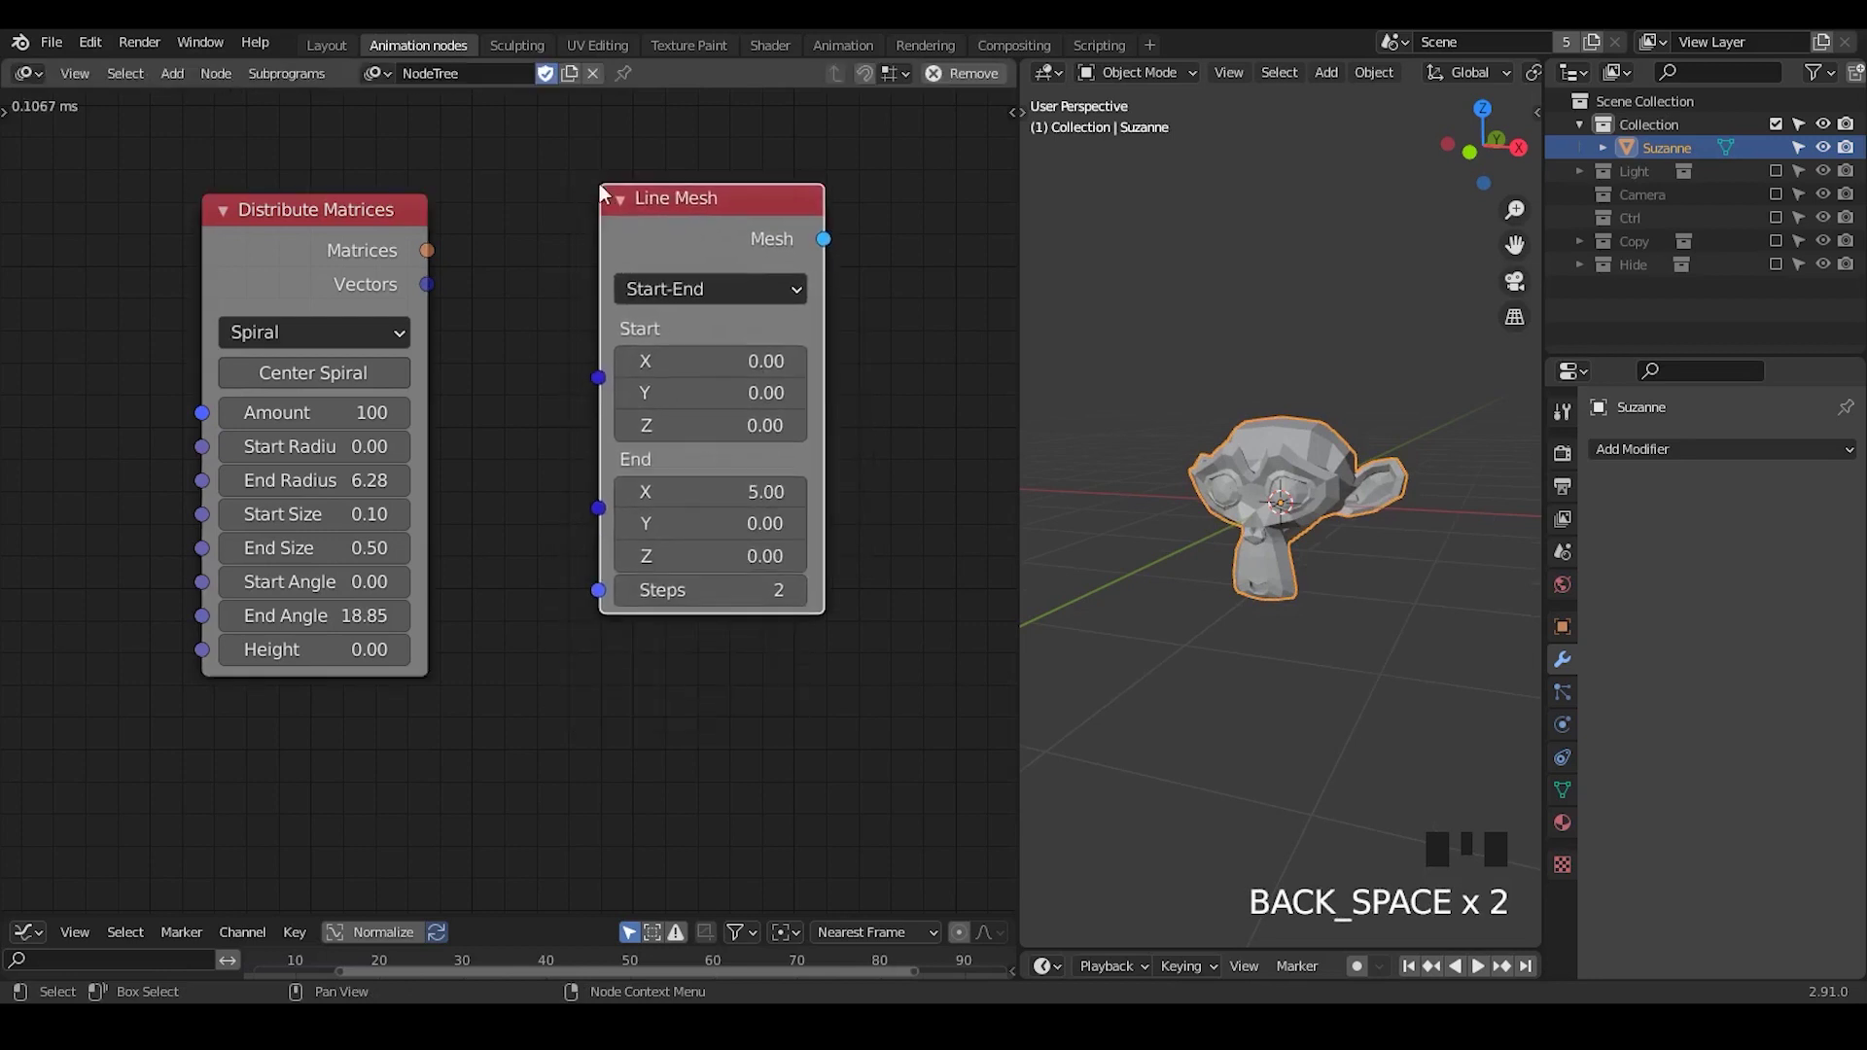
{"action": "left_click", "coordinate": [739, 287]}
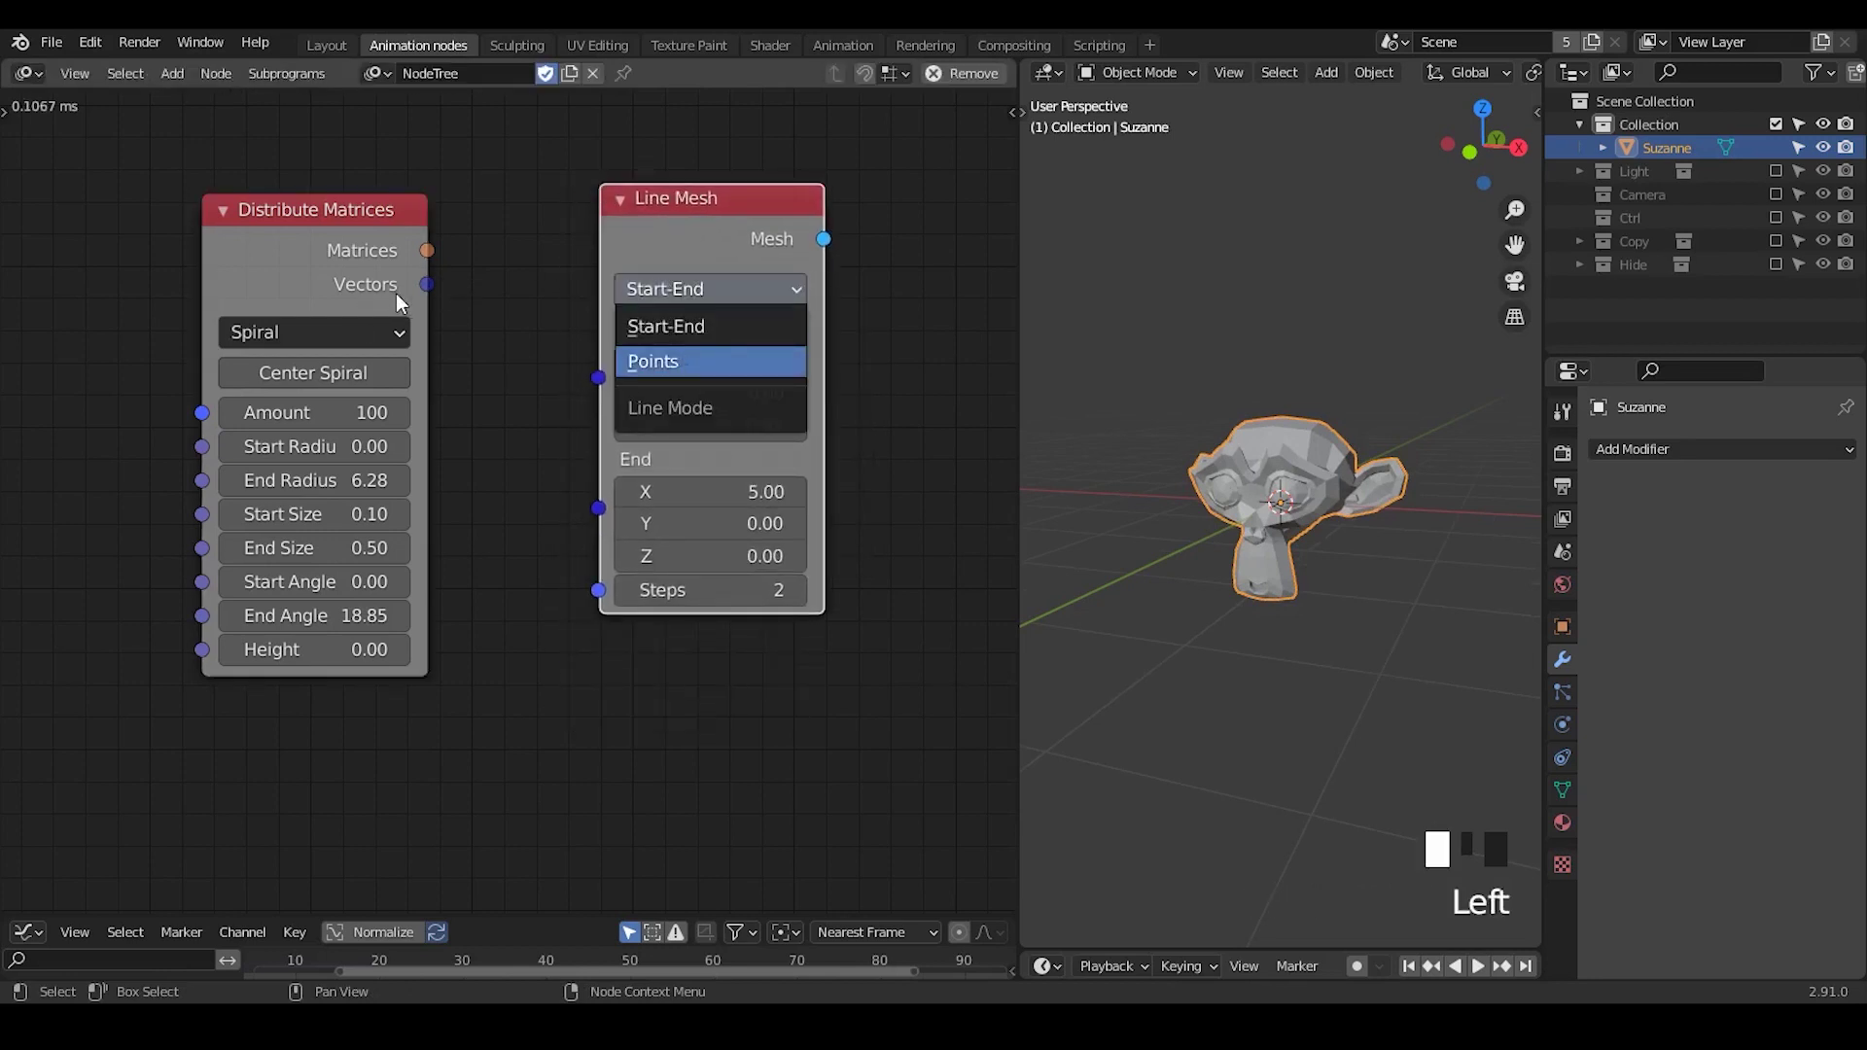
{"action": "left_click", "coordinate": [684, 362]}
{"action": "left_click_drag", "start_coordinate": [426, 285], "coordinate": [600, 329]}
{"action": "left_click_drag", "start_coordinate": [755, 224], "coordinate": [712, 225]}
{"action": "middle_click_drag", "start_coordinate": [729, 341], "coordinate": [562, 307]}
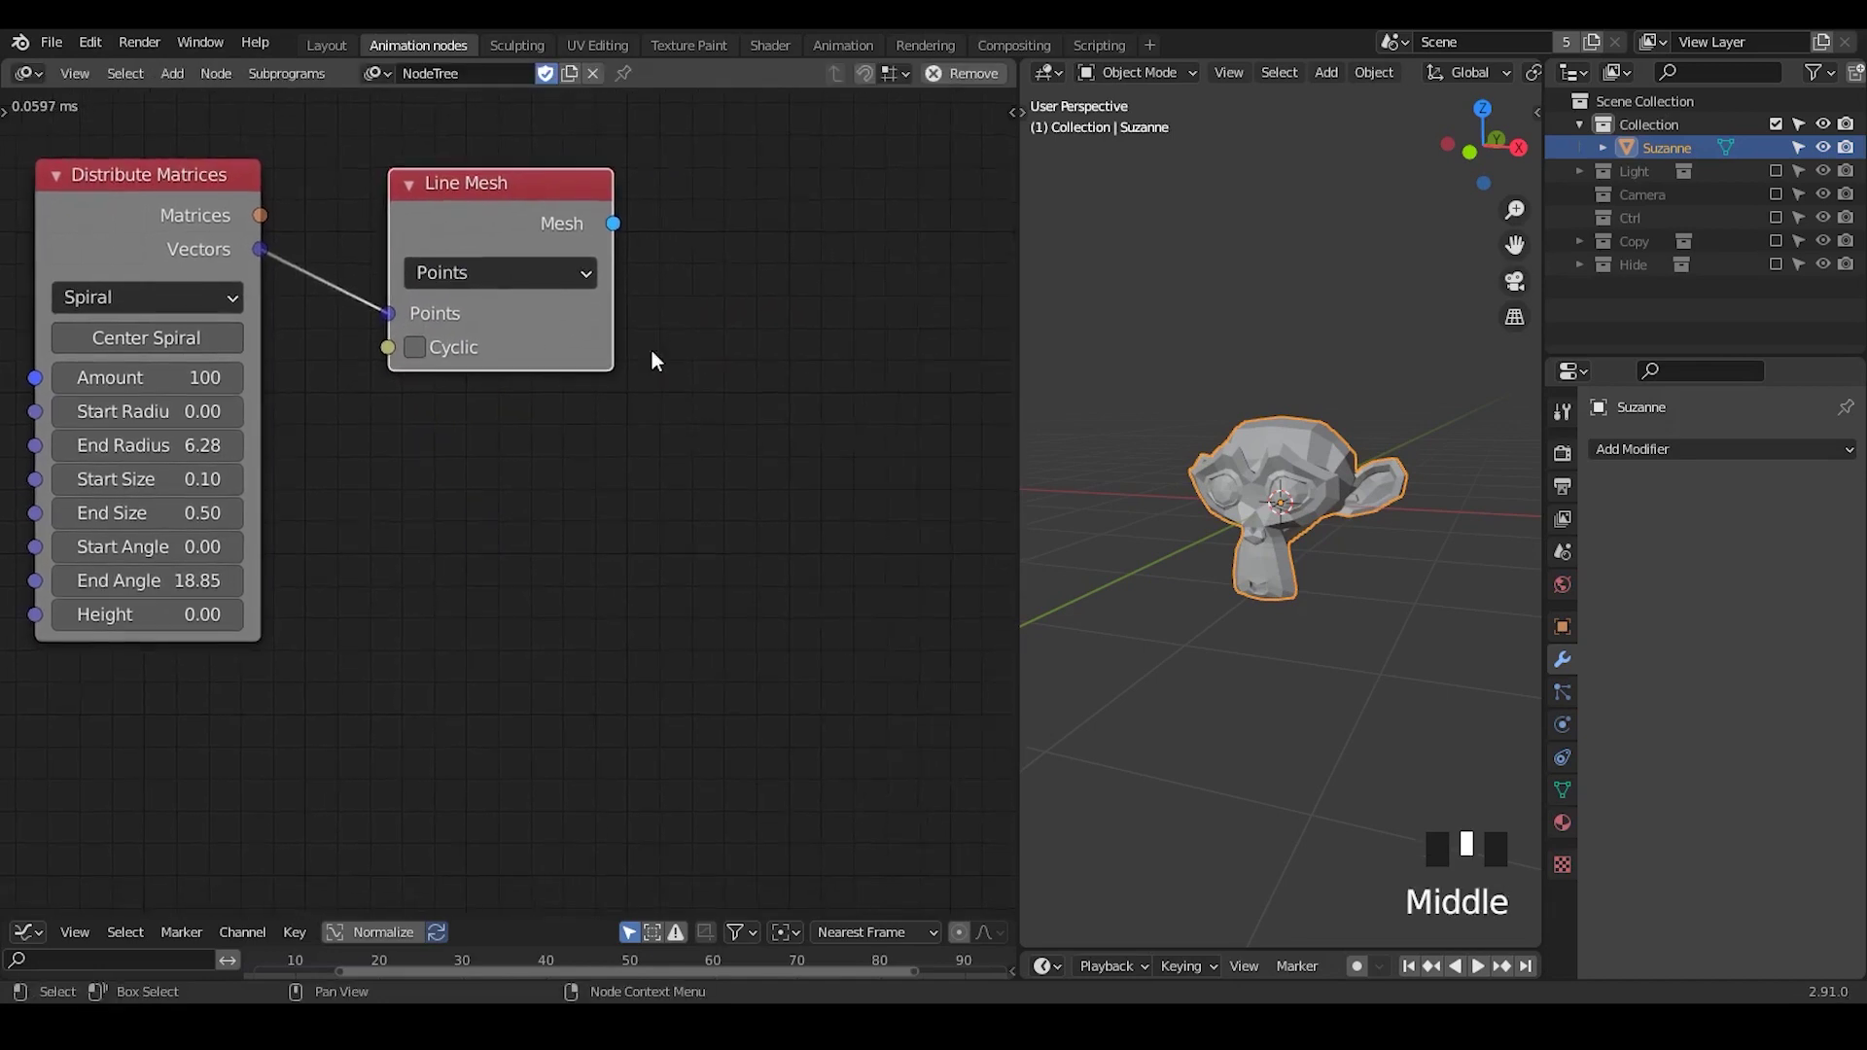
- Send Line Mesh into a Mesh Object Output with Mesh enabled, creating the Target object
{"action": "key", "text": "ctrl+a"}
{"action": "type", "text": "mehs object out"}
{"action": "key", "text": "Return"}
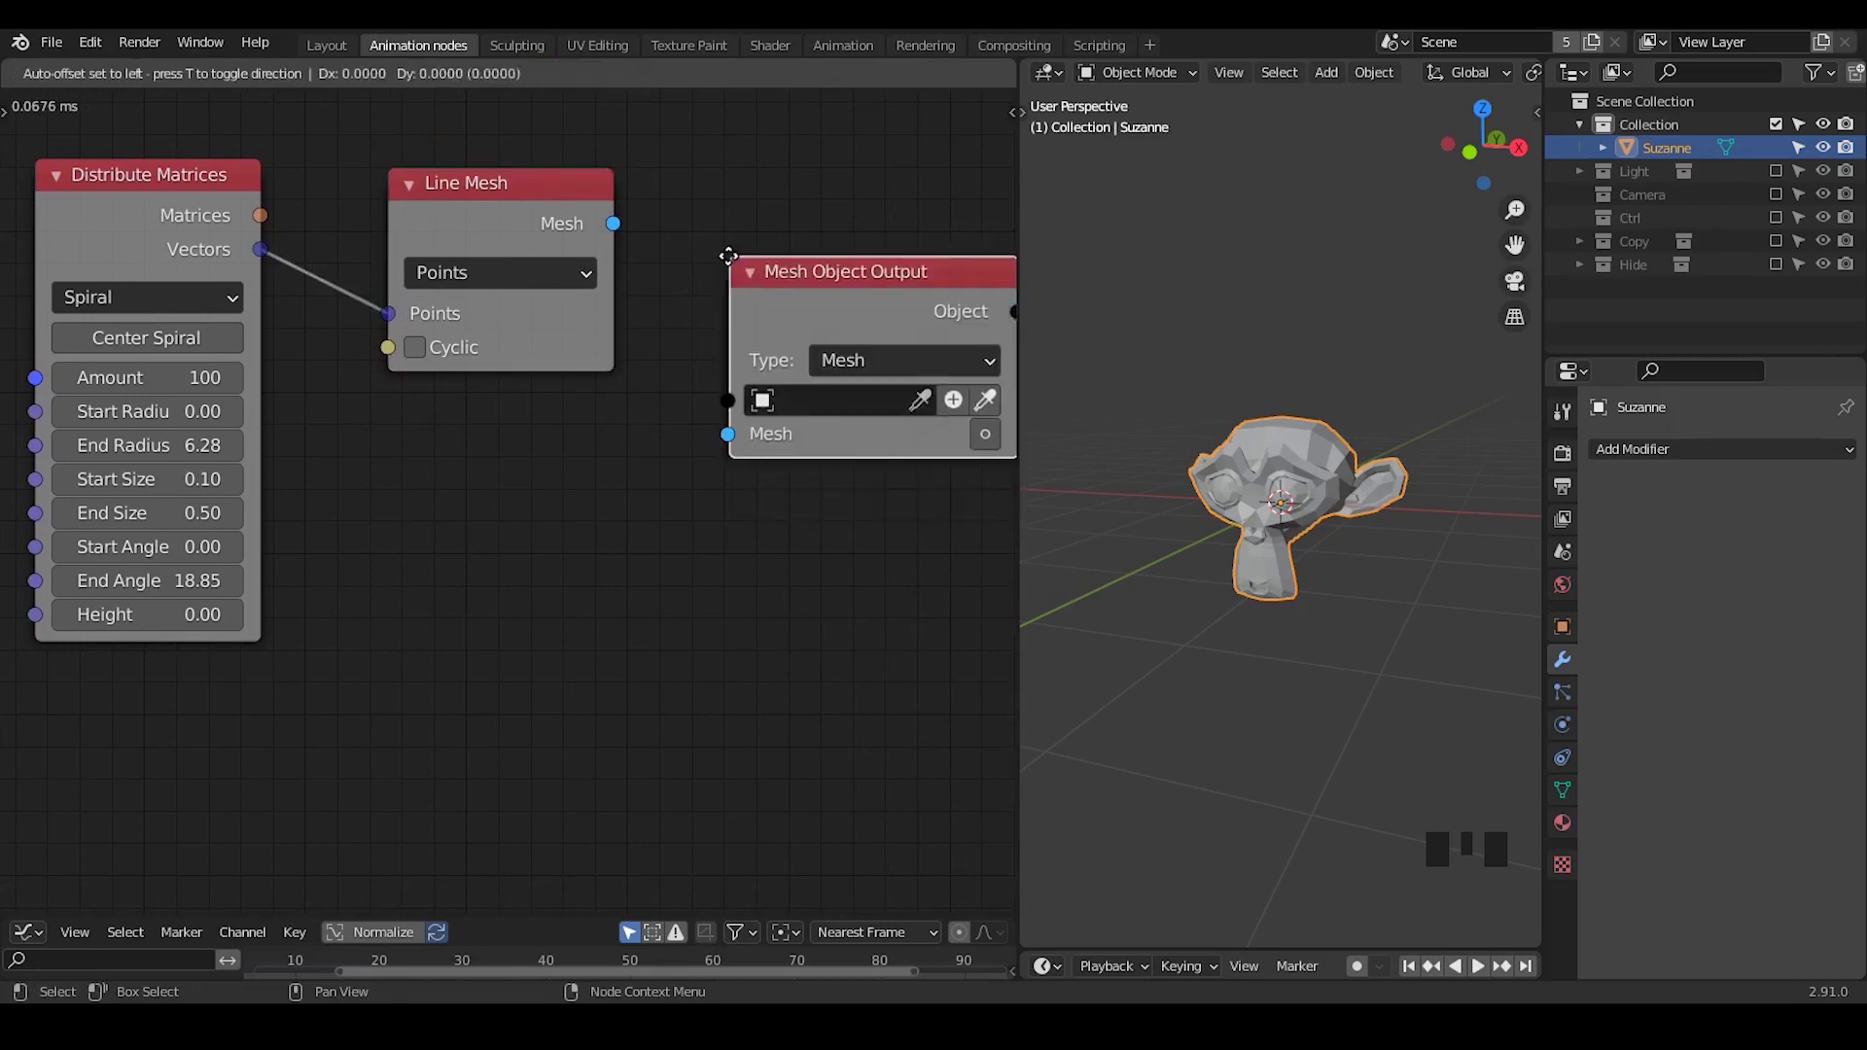
{"action": "left_click", "coordinate": [729, 194]}
{"action": "left_click_drag", "start_coordinate": [613, 223], "coordinate": [732, 377]}
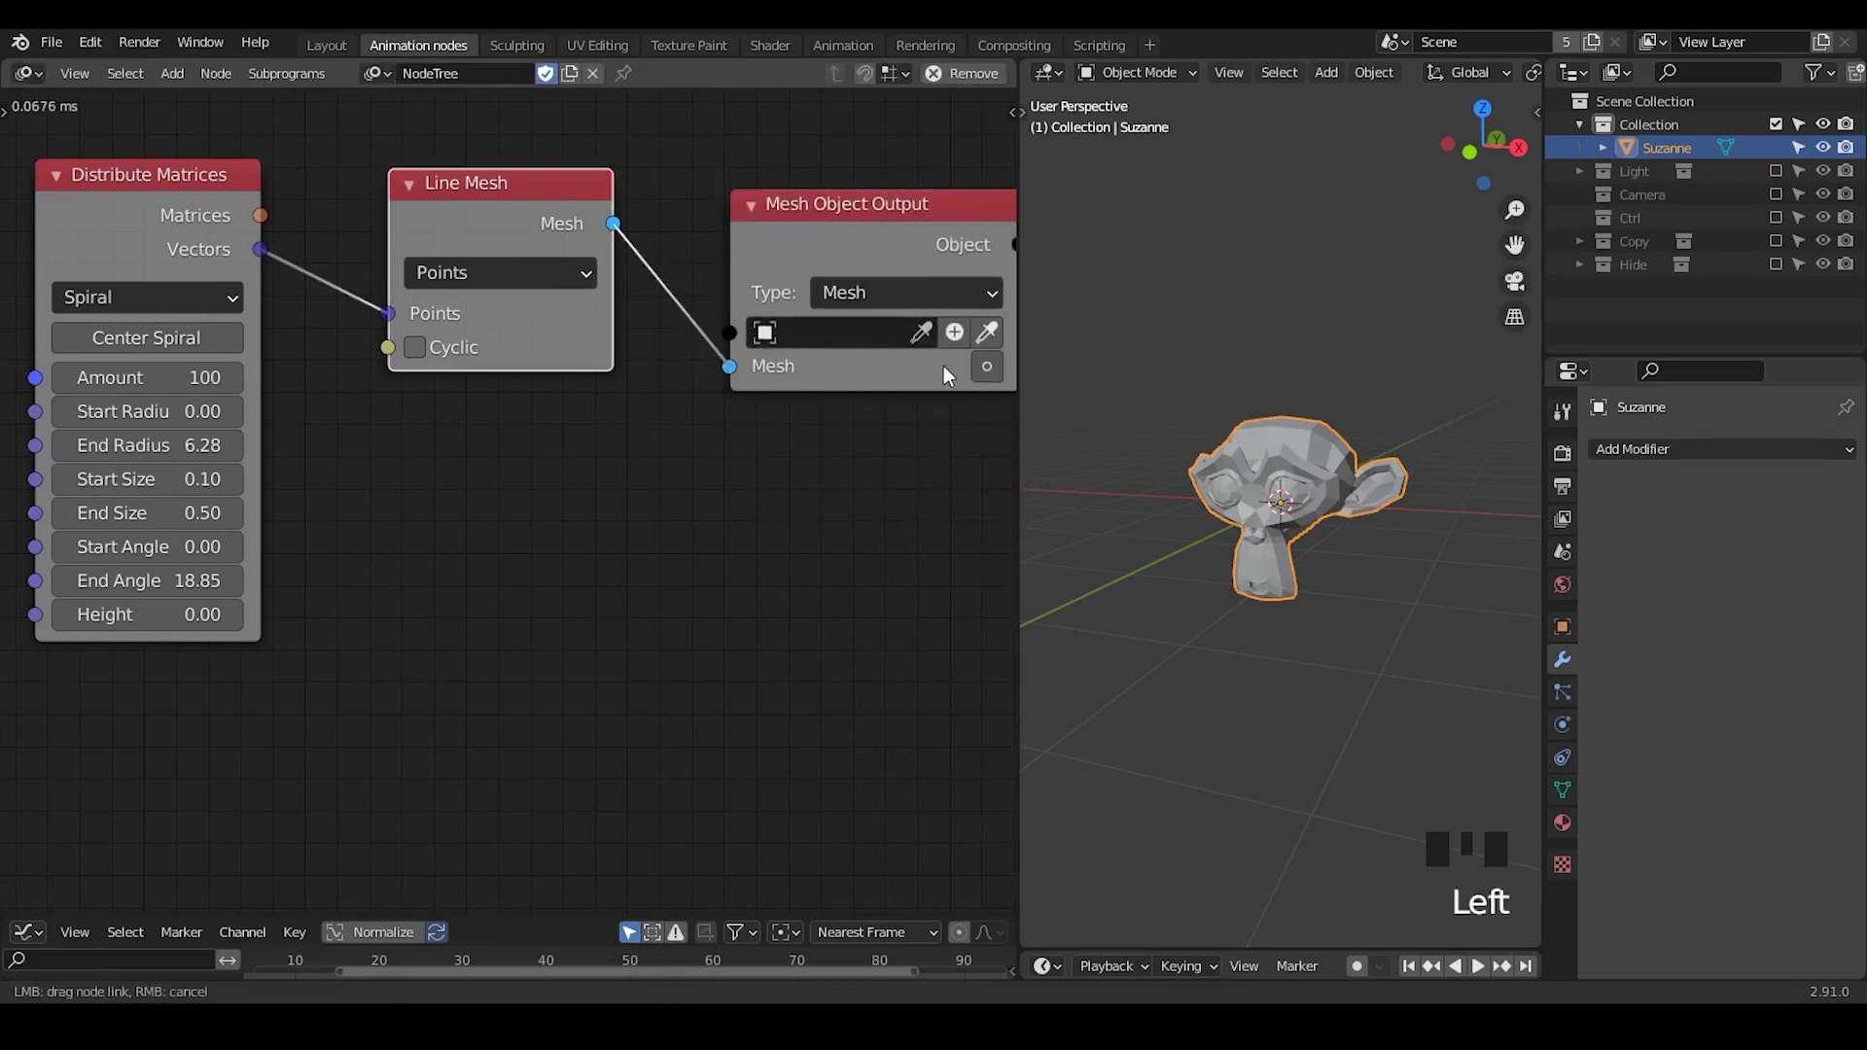
{"action": "left_click_drag", "start_coordinate": [955, 365], "coordinate": [984, 364]}
{"action": "left_click", "coordinate": [986, 365]}
{"action": "left_click", "coordinate": [954, 333]}
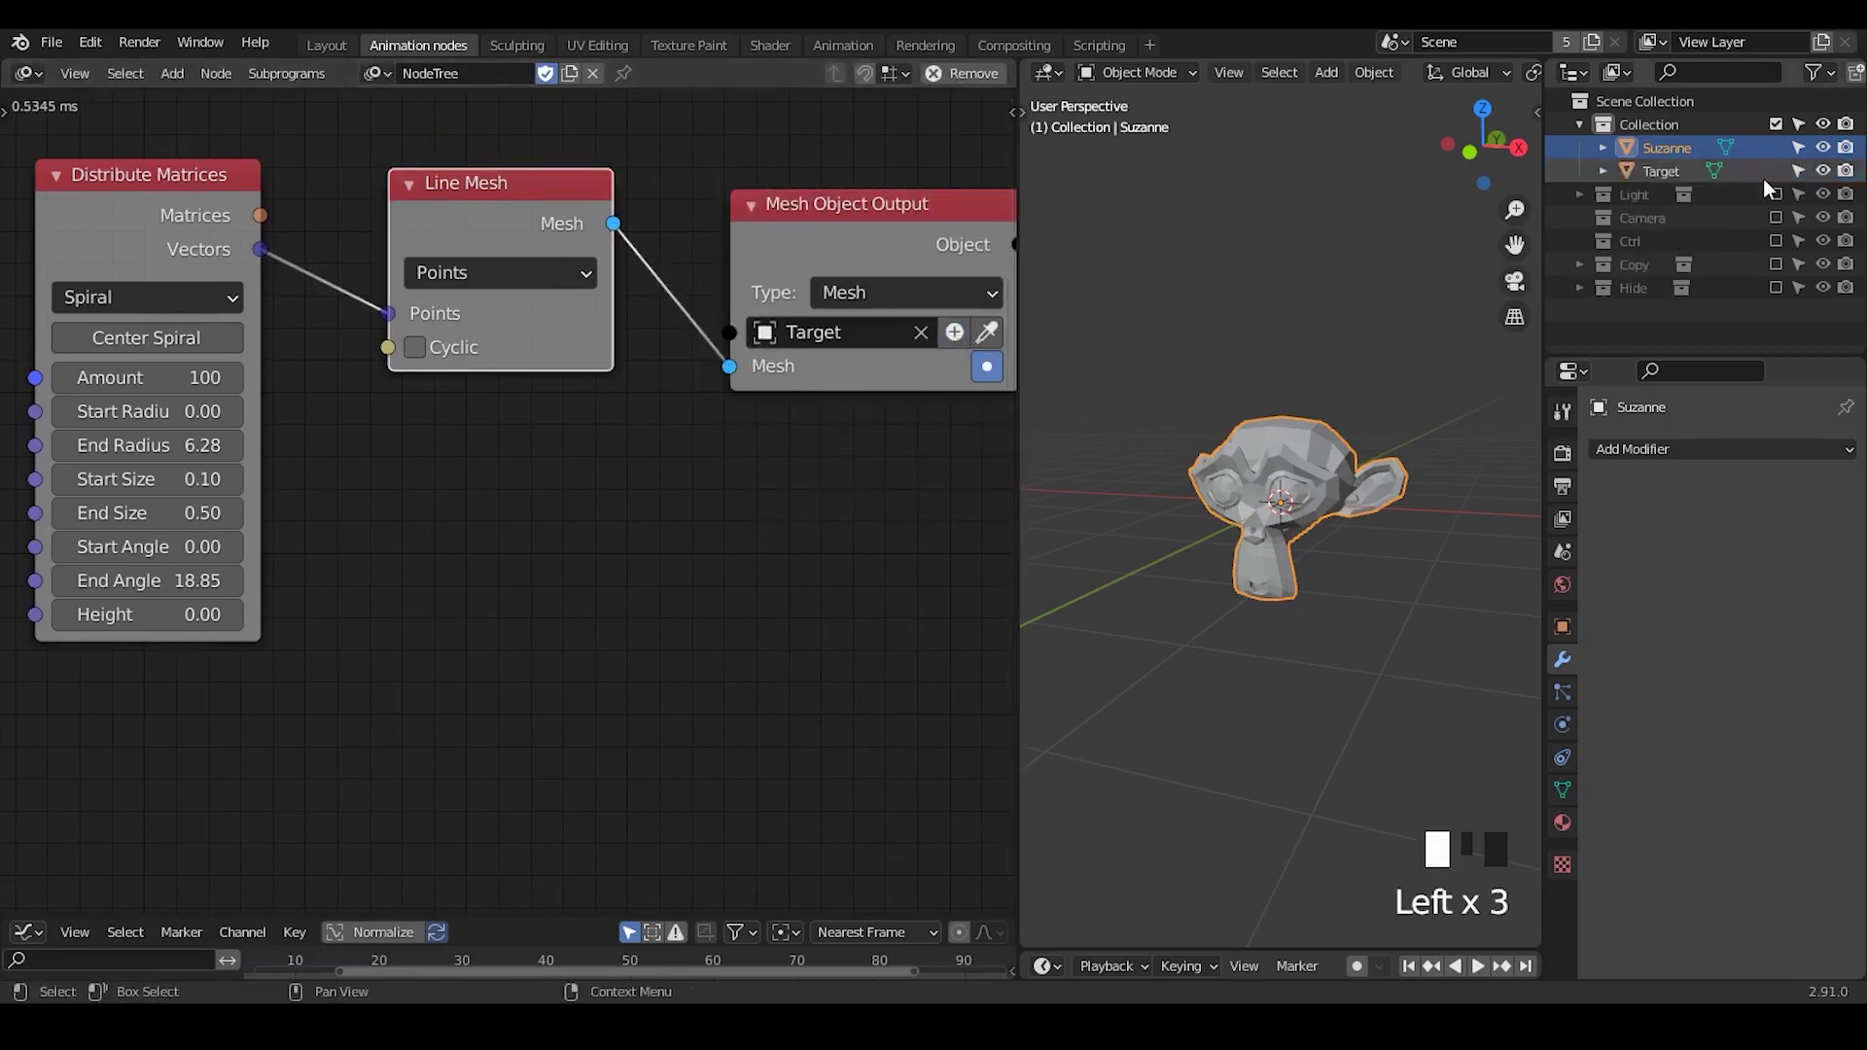
{"action": "left_click", "coordinate": [1655, 170]}
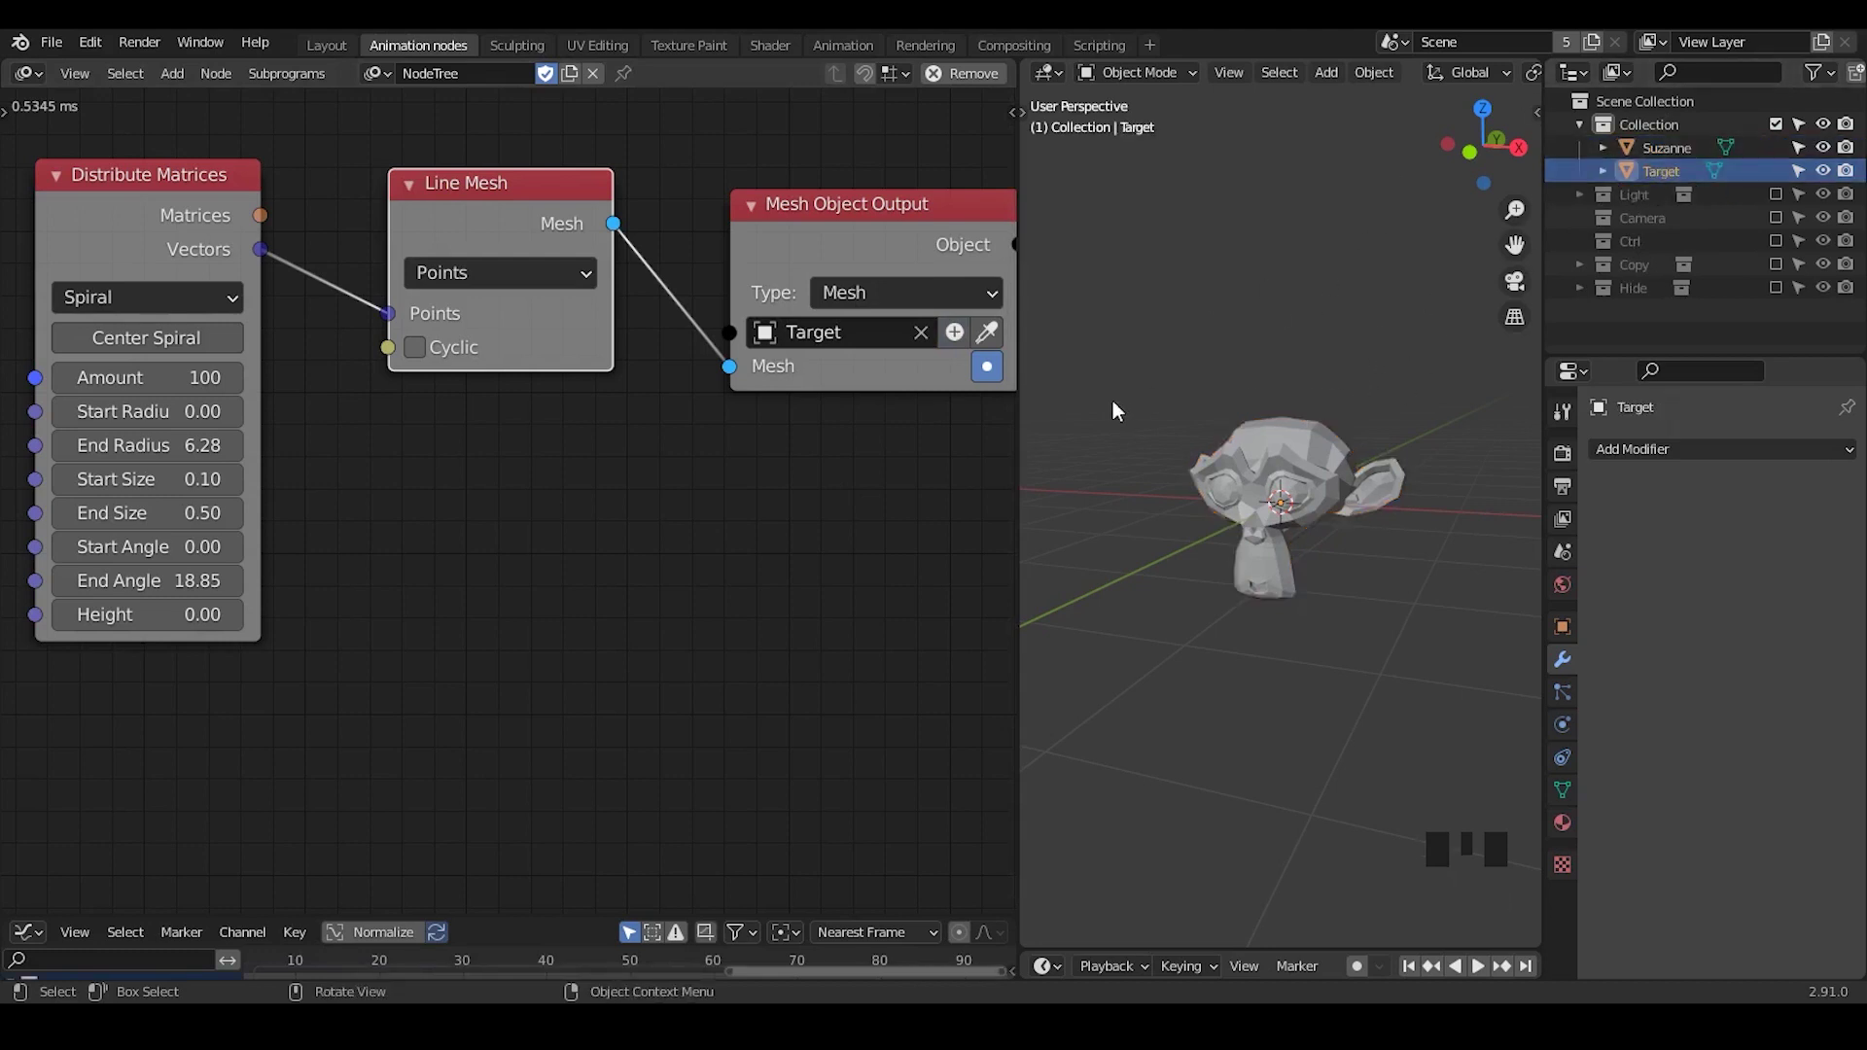
- Check Target's spiral vertices in Edit Mode, then return to Object Mode
{"action": "key", "text": "Tab"}
{"action": "middle_click_drag", "start_coordinate": [1325, 434], "coordinate": [1307, 581], "text": "ctrl"}
{"action": "key", "text": "Tab"}
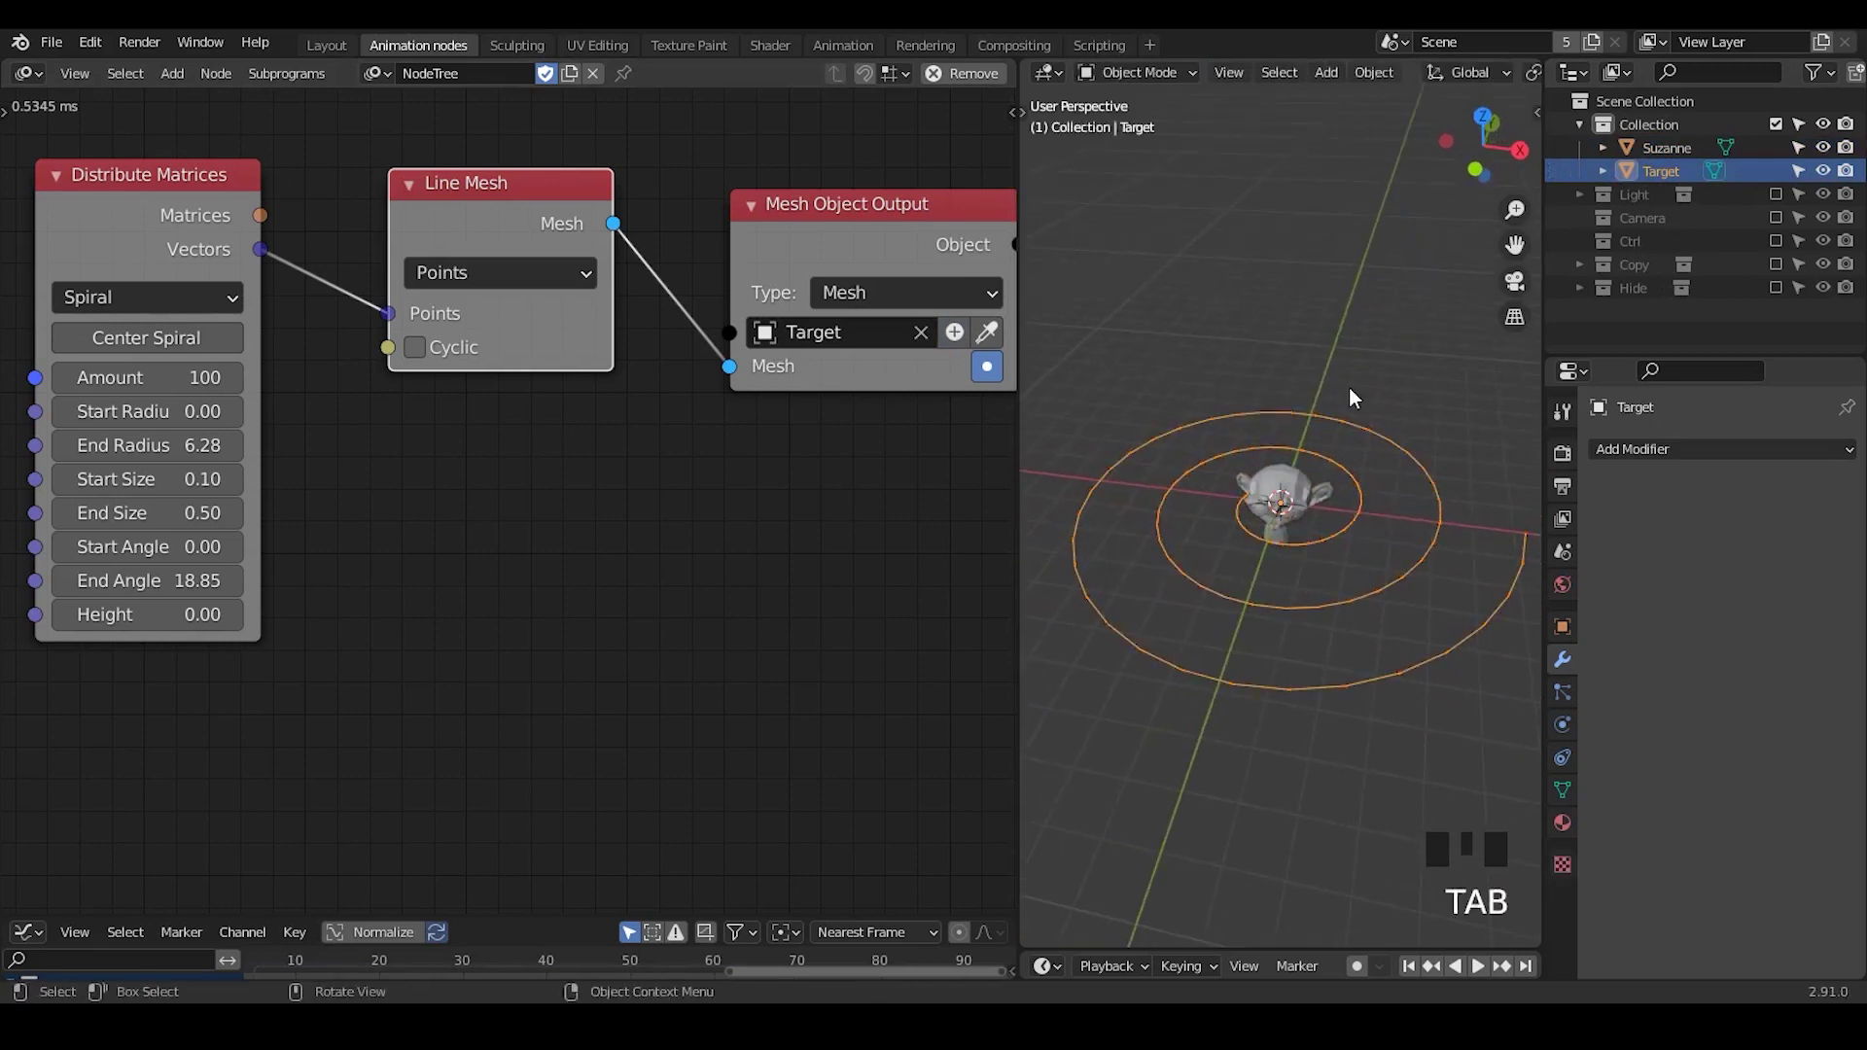
- Add a 3D Viewer node displaying the spiral's Vectors
{"action": "key", "text": "ctrl+a"}
{"action": "type", "text": "3D"}
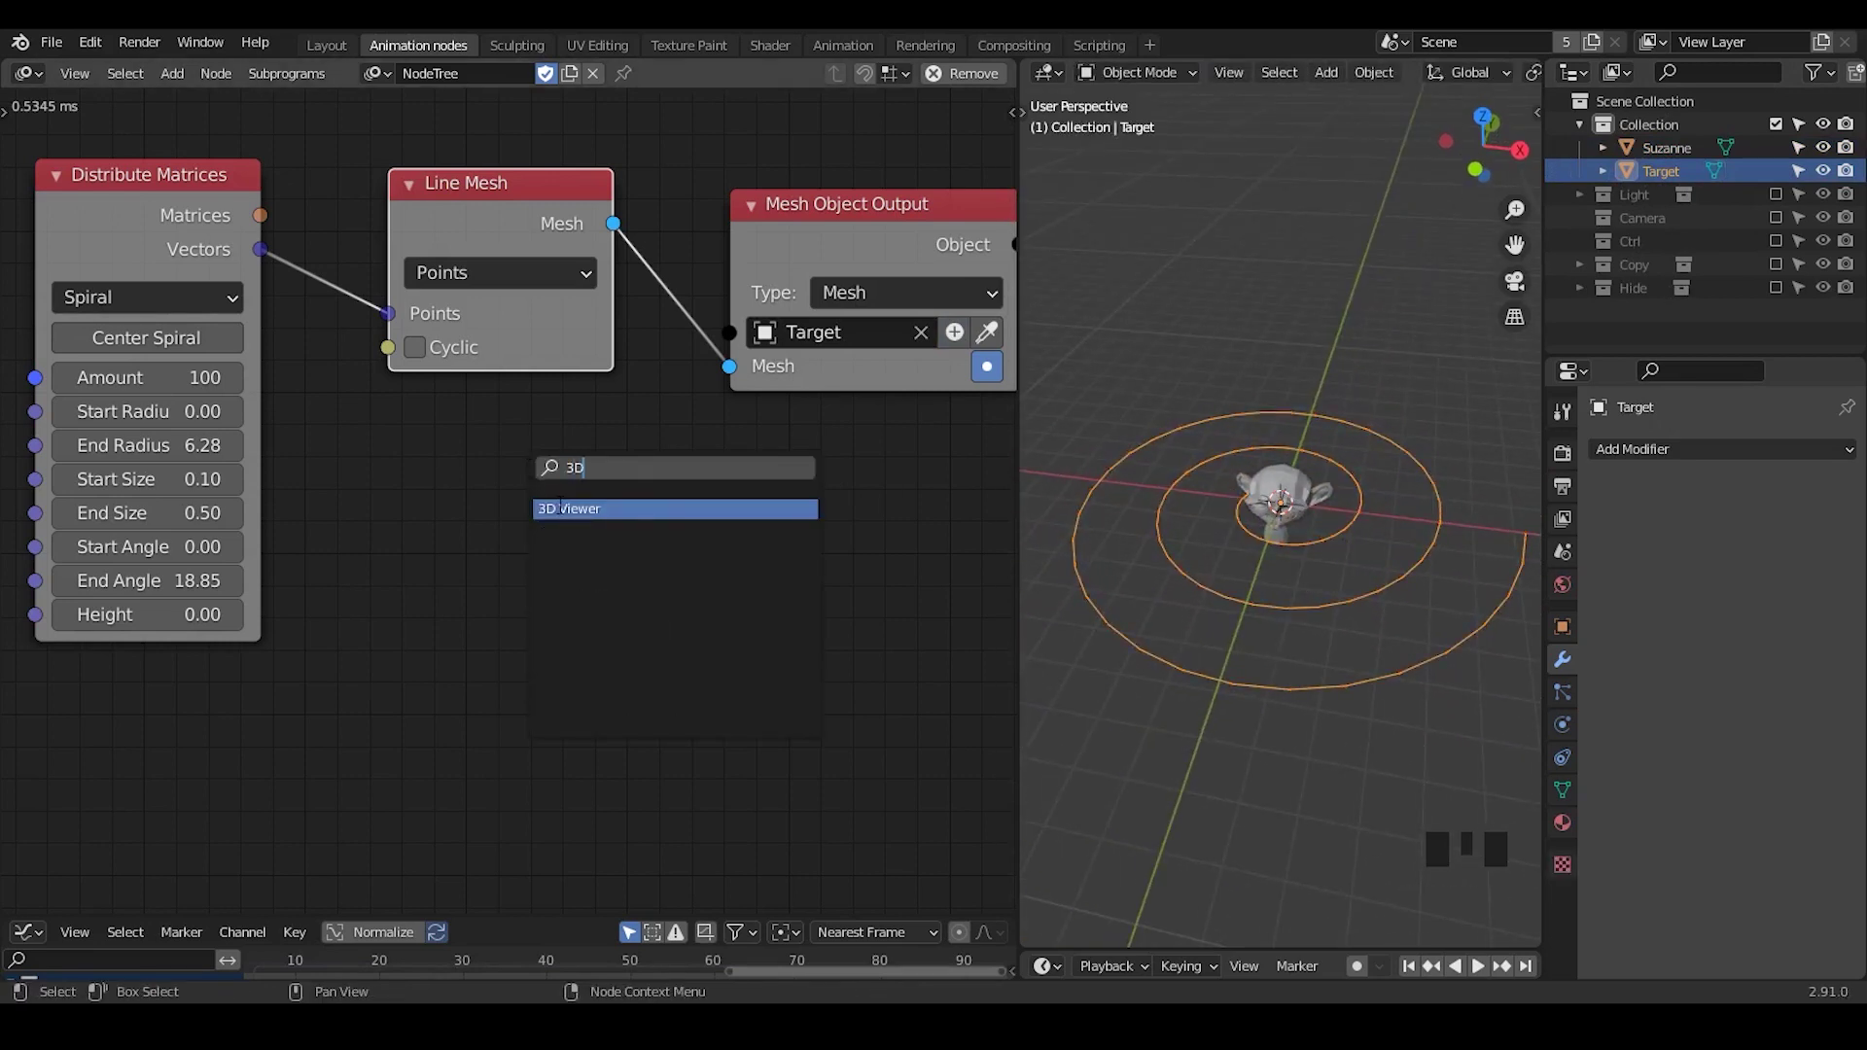
{"action": "key", "text": "Return"}
{"action": "left_click_drag", "start_coordinate": [261, 250], "coordinate": [415, 494]}
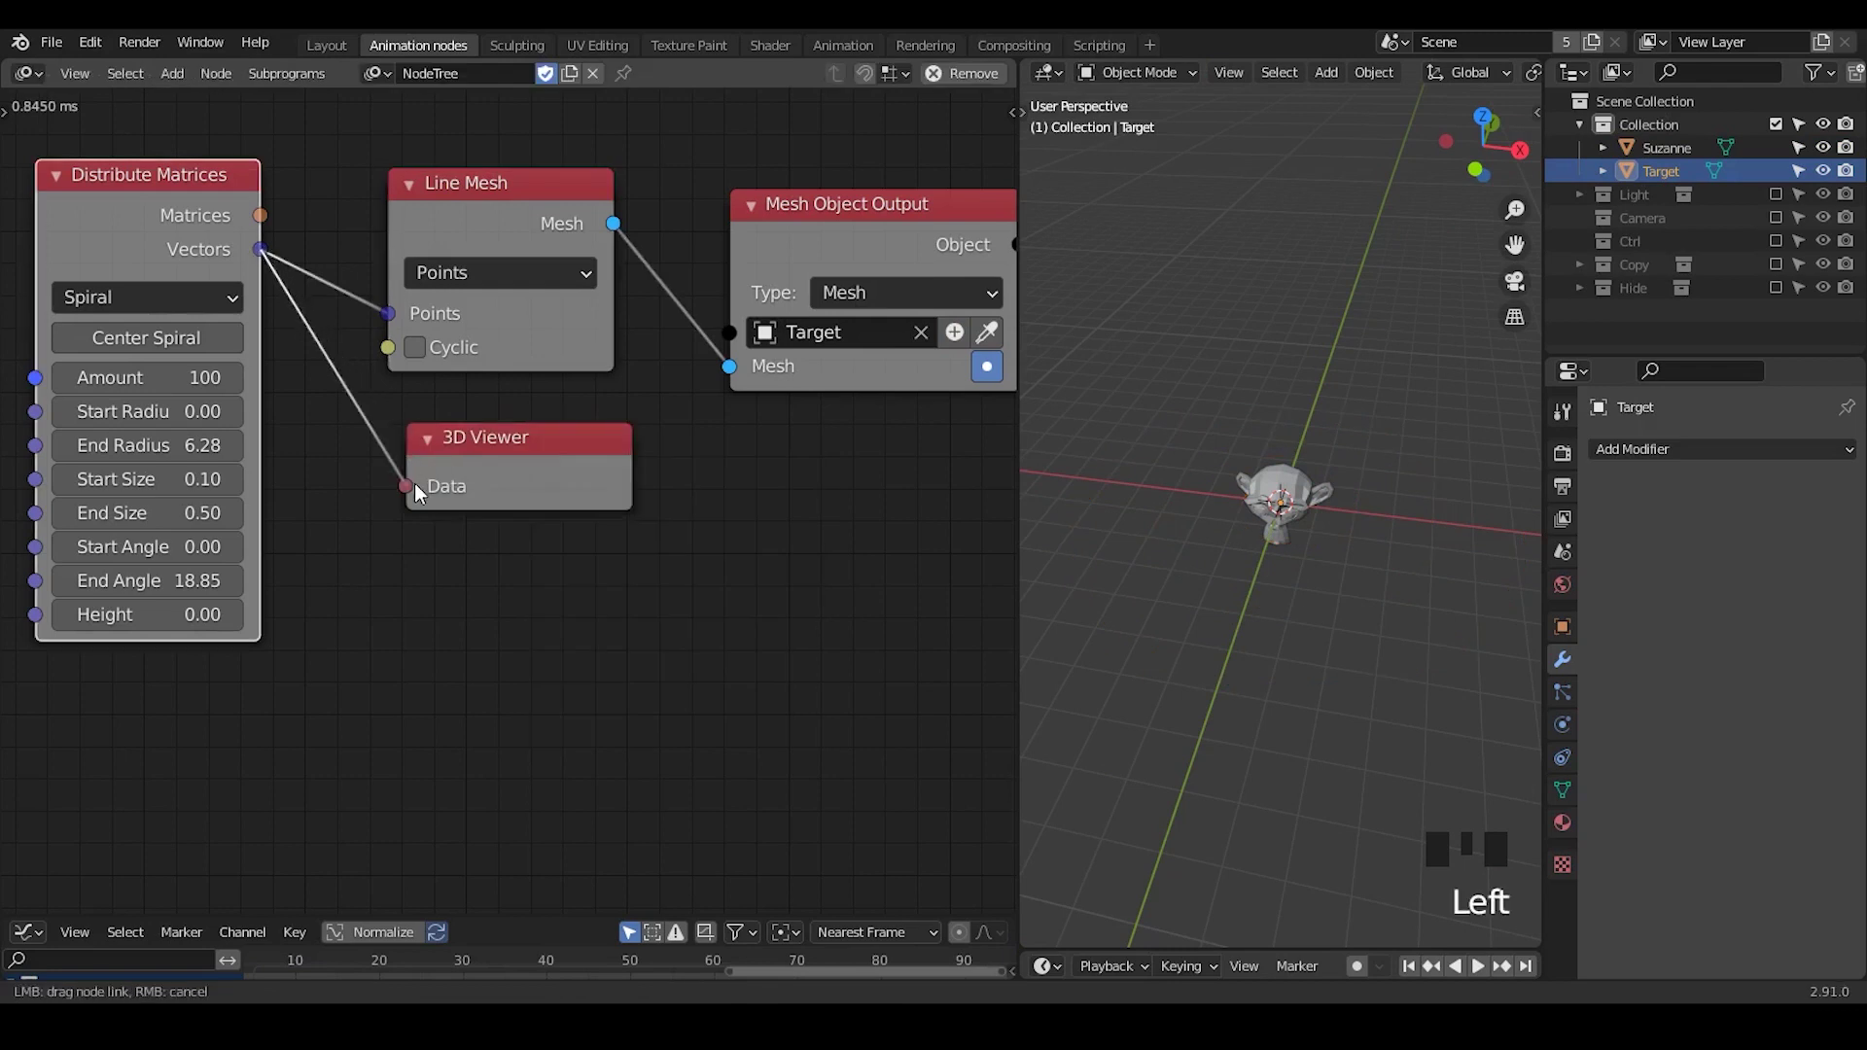
{"action": "left_click_drag", "start_coordinate": [622, 442], "coordinate": [622, 443]}
{"action": "middle_click_drag", "start_coordinate": [622, 442], "coordinate": [1449, 516]}
{"action": "middle_click_drag", "start_coordinate": [494, 456], "coordinate": [591, 545]}
- Drive both spiral radii from one 1.77 Float Input, with Height 3.21 and Center Spiral on
{"action": "key", "text": "w"}
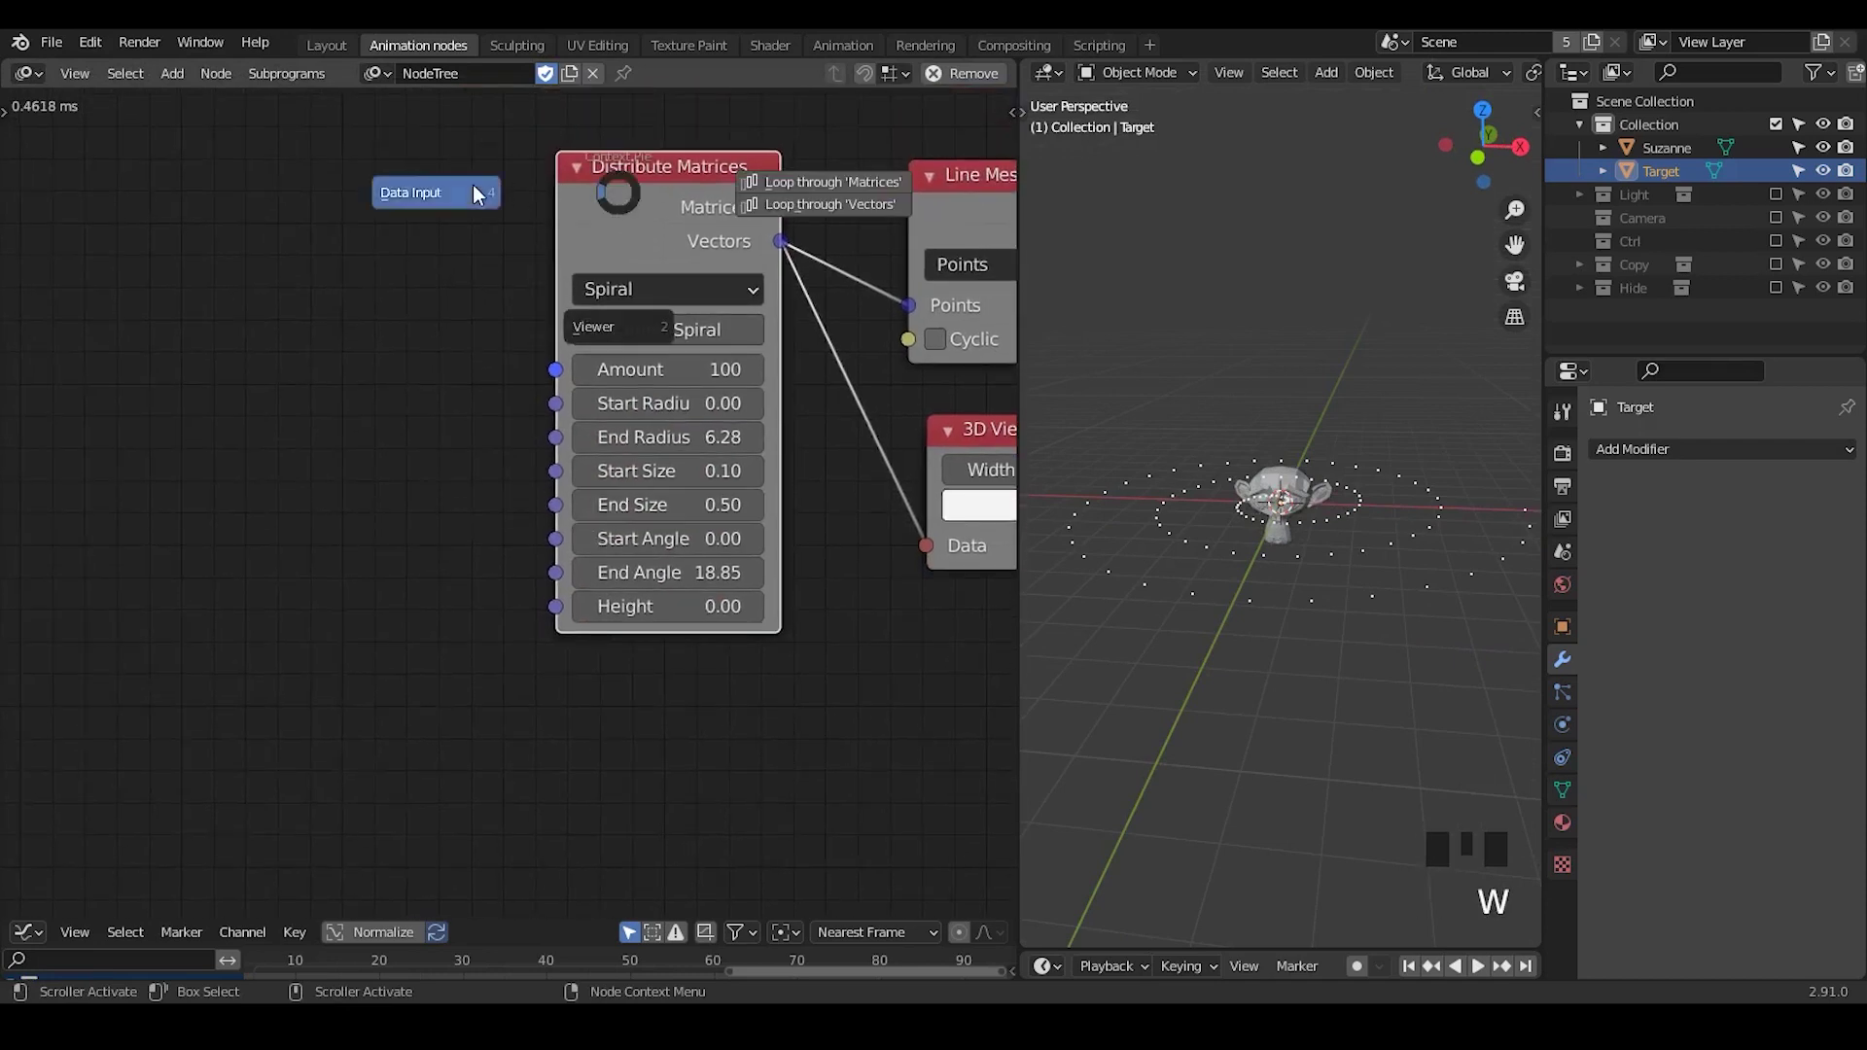
{"action": "left_click", "coordinate": [369, 186]}
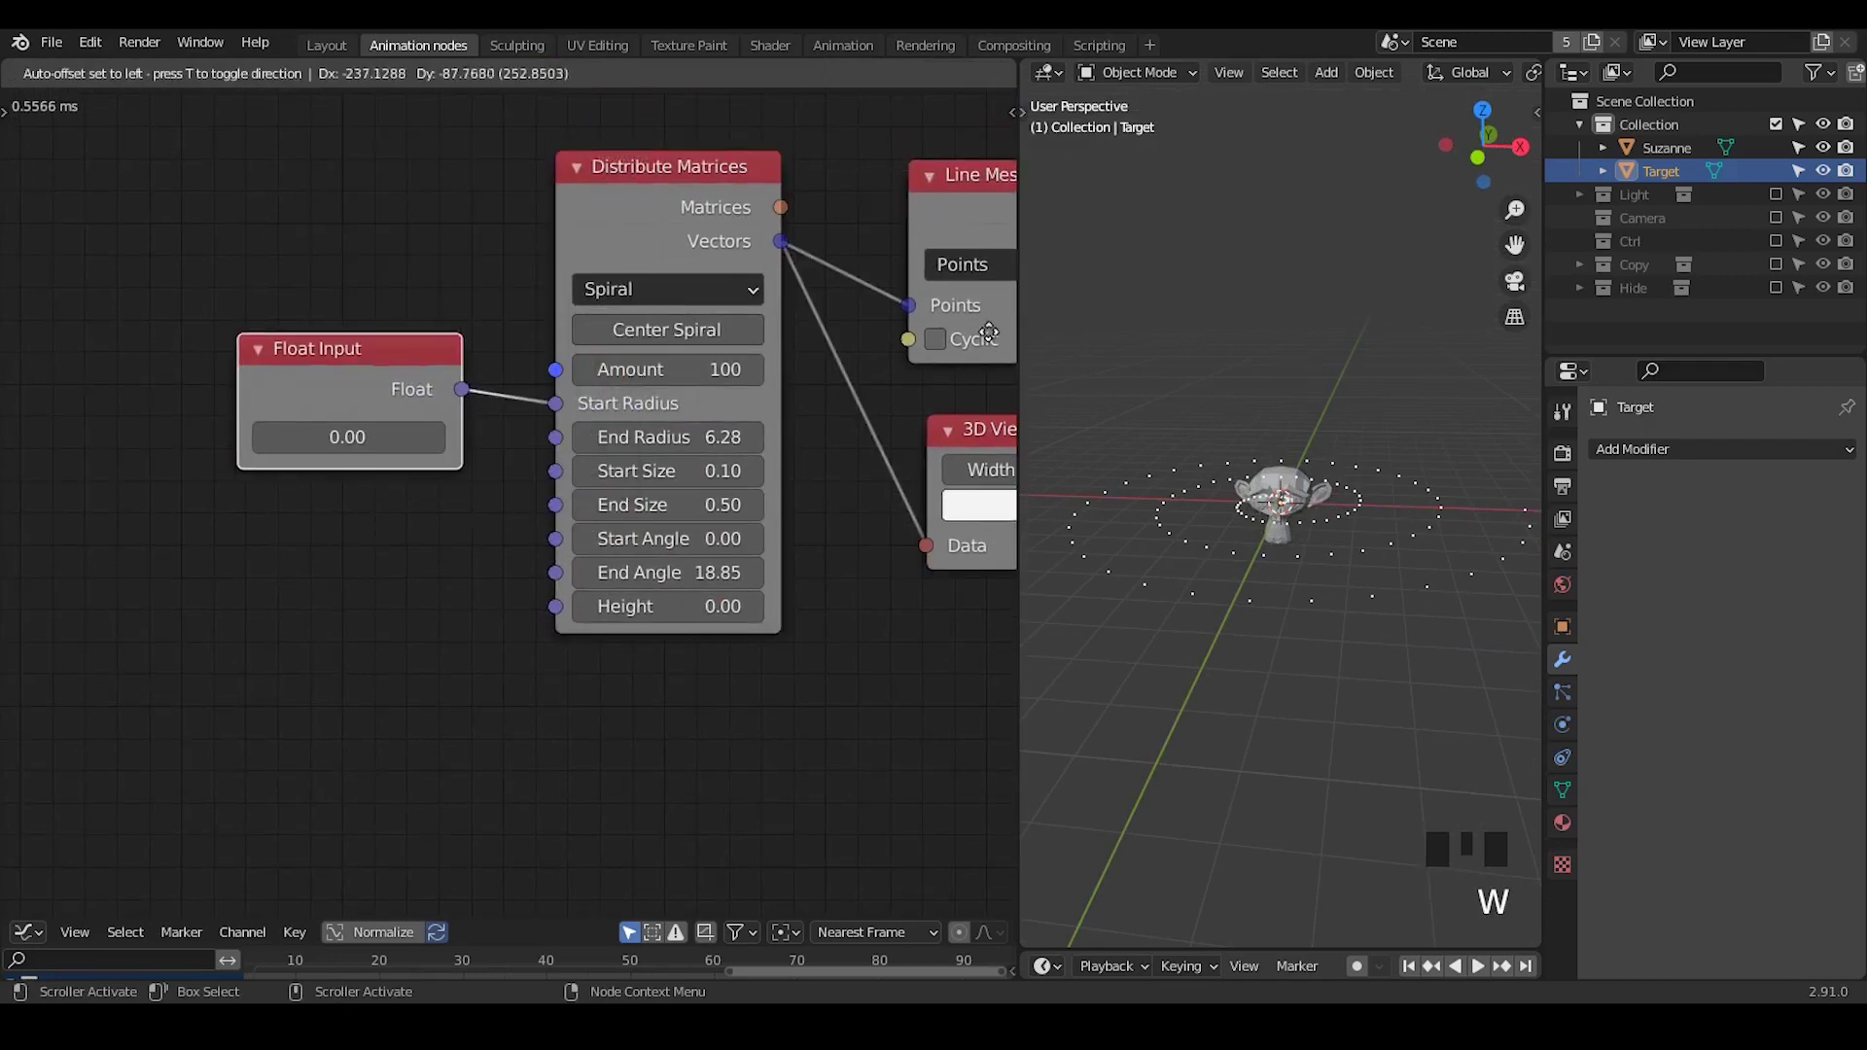
{"action": "left_click_drag", "start_coordinate": [431, 391], "coordinate": [555, 437]}
{"action": "left_click_drag", "start_coordinate": [321, 439], "coordinate": [409, 438]}
{"action": "left_click_drag", "start_coordinate": [688, 608], "coordinate": [773, 609]}
{"action": "left_click", "coordinate": [679, 331]}
{"action": "middle_click_drag", "start_coordinate": [1086, 331], "coordinate": [1288, 484]}
{"action": "left_click_drag", "start_coordinate": [317, 438], "coordinate": [277, 438]}
{"action": "middle_click_drag", "start_coordinate": [1200, 487], "coordinate": [1293, 496]}
- Lower Amount to 34, set End Angle to 16.33 and Start/End Size to 1.00
{"action": "left_click_drag", "start_coordinate": [642, 369], "coordinate": [577, 369]}
{"action": "middle_click_drag", "start_coordinate": [583, 369], "coordinate": [534, 322]}
{"action": "middle_click_drag", "start_coordinate": [1354, 538], "coordinate": [1311, 511]}
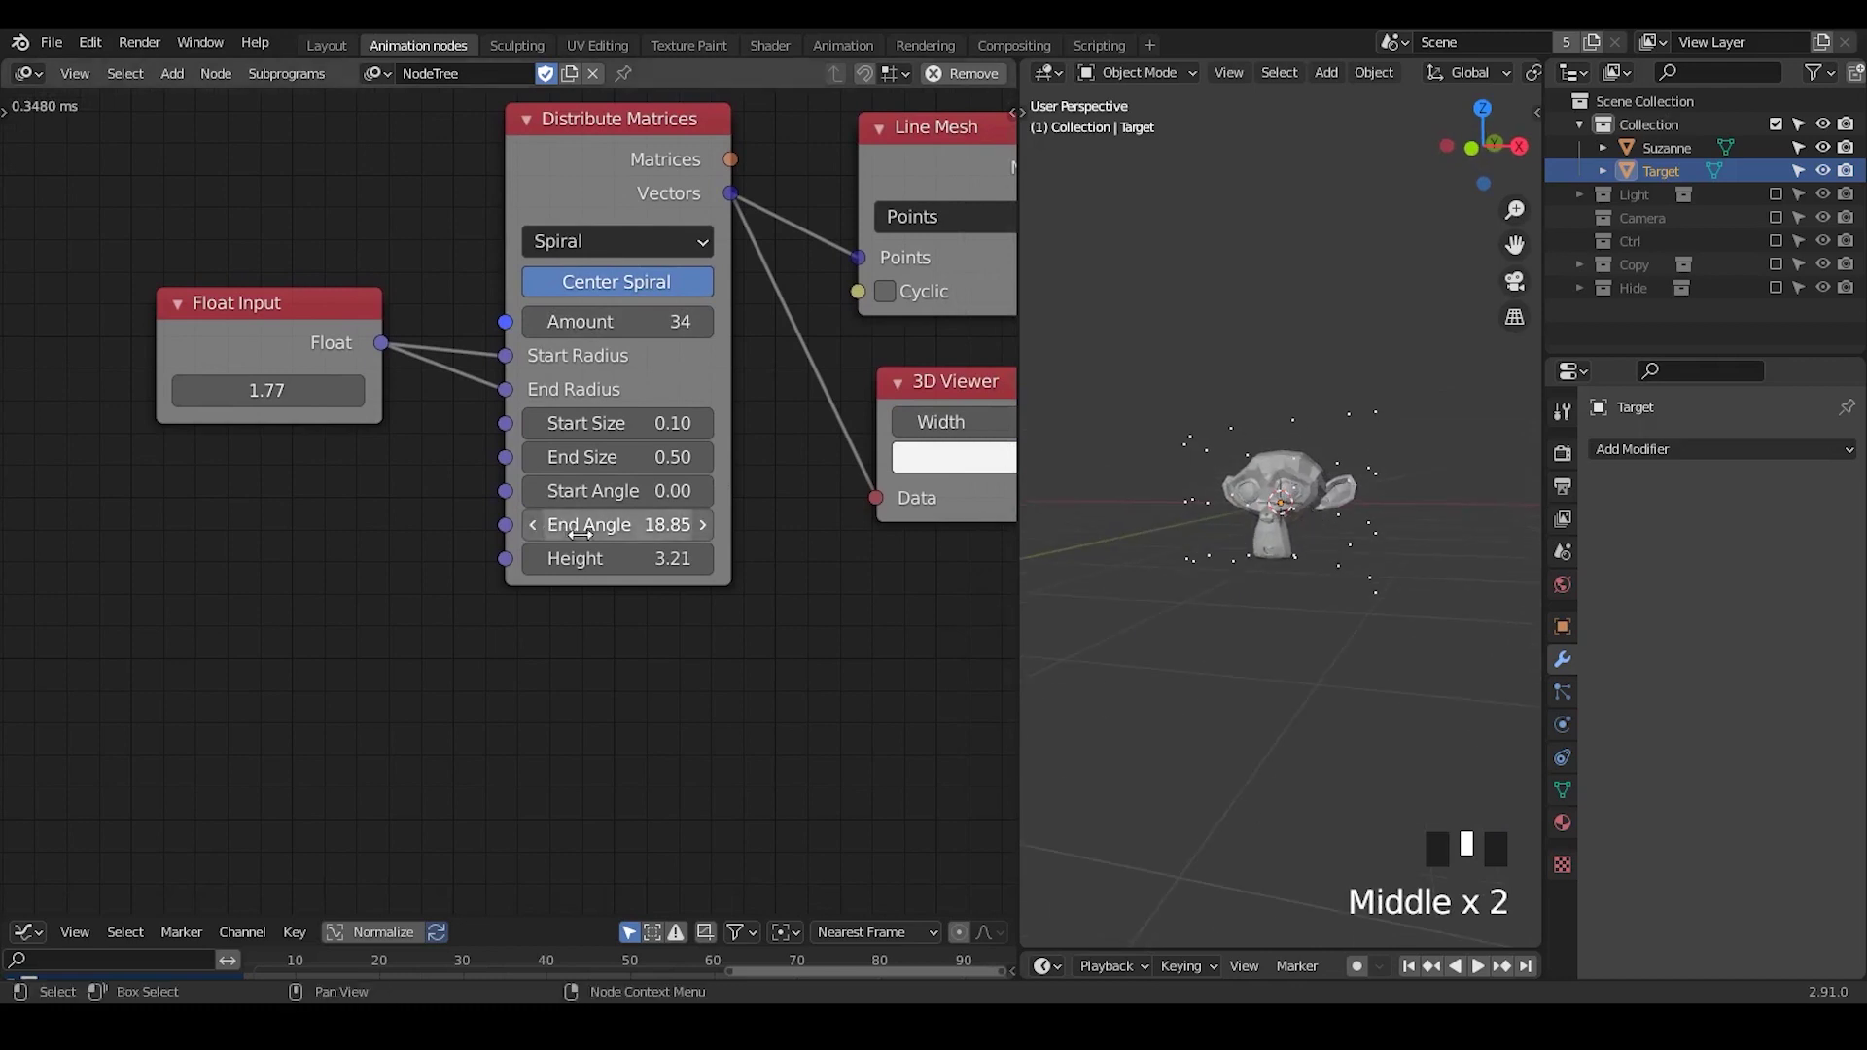
{"action": "left_click_drag", "start_coordinate": [637, 522], "coordinate": [603, 522]}
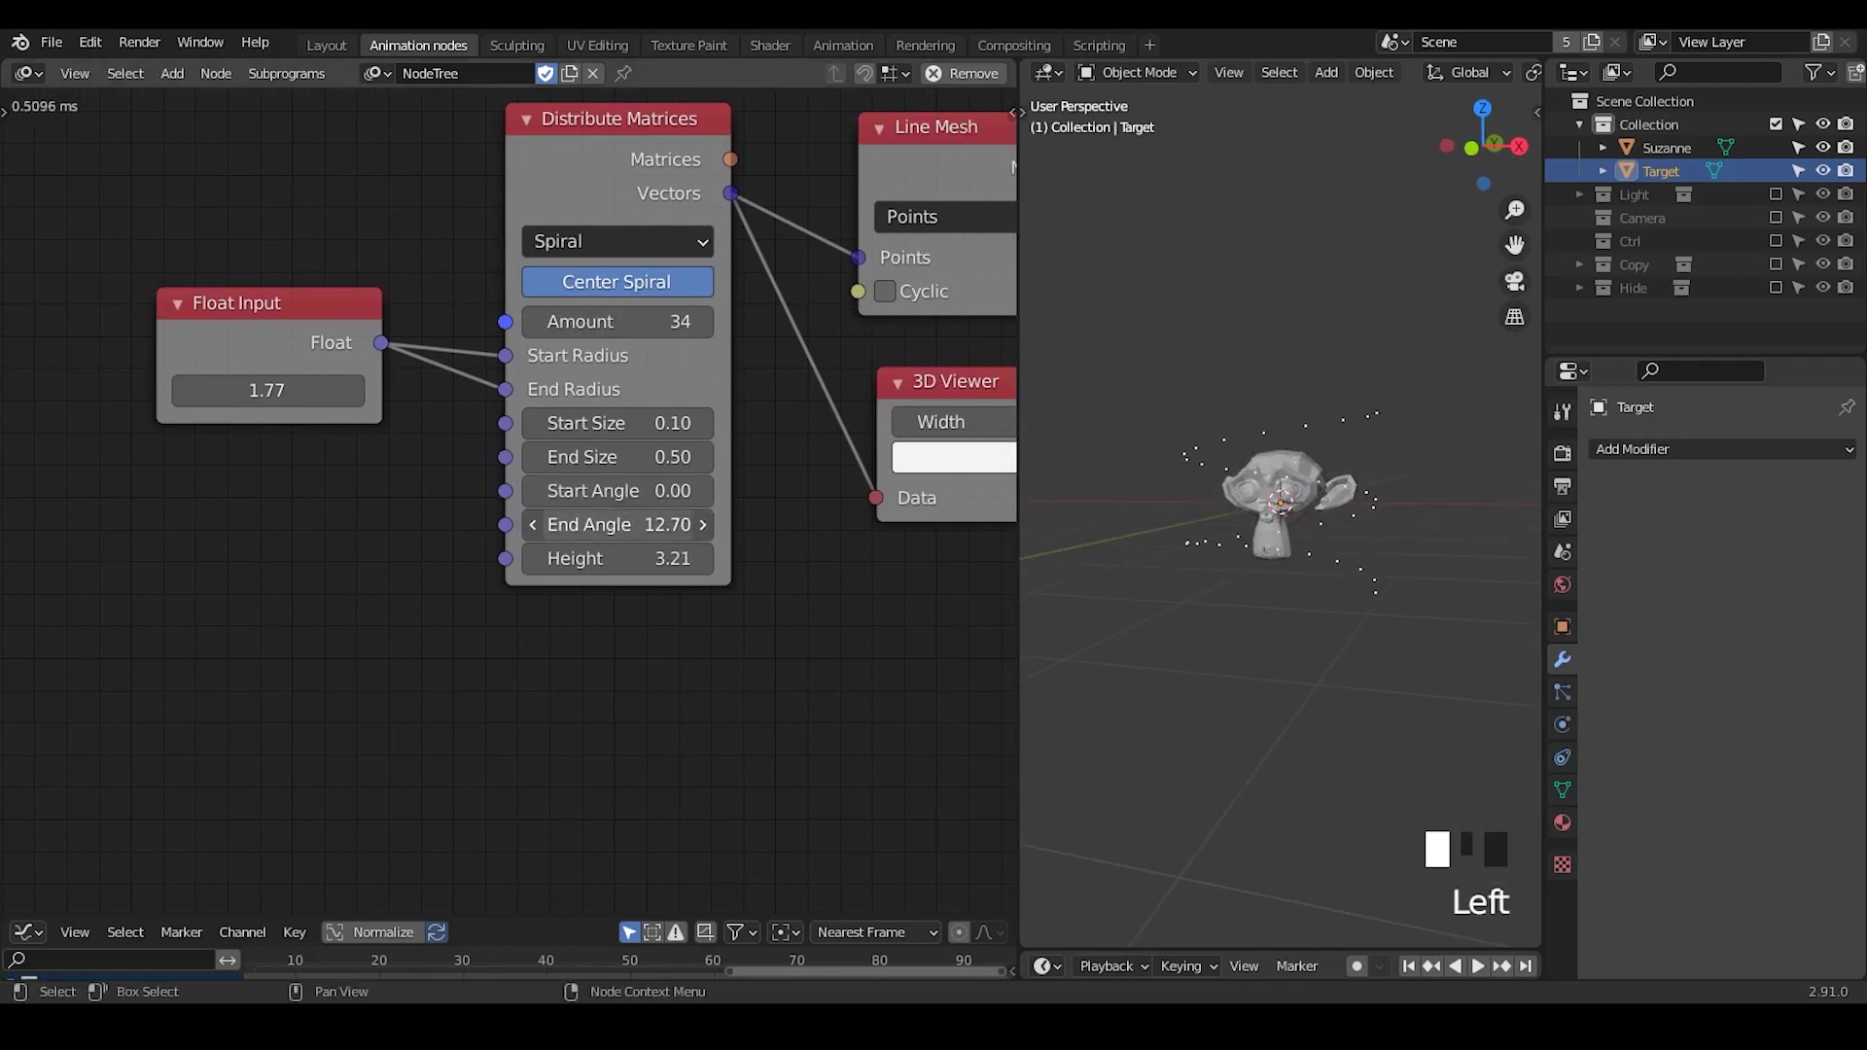
{"action": "left_click_drag", "start_coordinate": [622, 525], "coordinate": [652, 524]}
{"action": "left_click_drag", "start_coordinate": [617, 422], "coordinate": [618, 457]}
{"action": "key", "text": "Return"}
{"action": "middle_click_drag", "start_coordinate": [807, 576], "coordinate": [606, 555]}
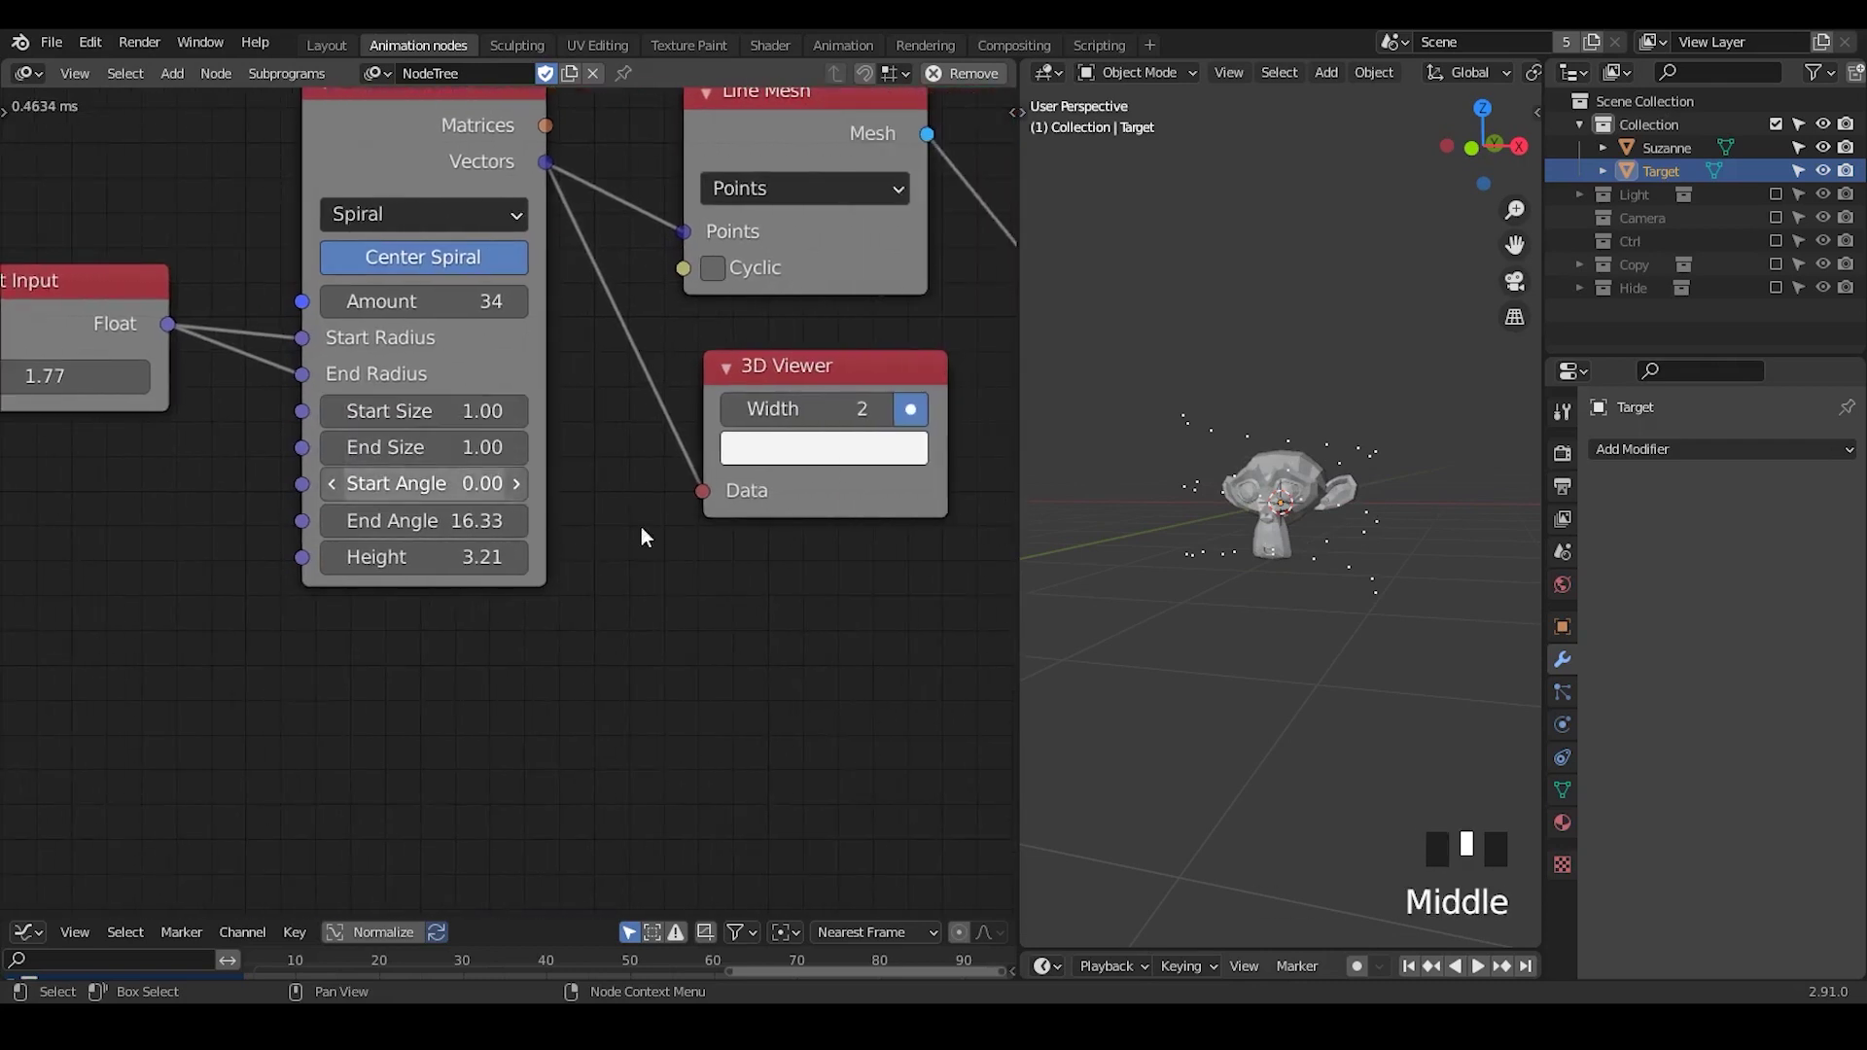
{"action": "middle_click_drag", "start_coordinate": [749, 580], "coordinate": [143, 629]}
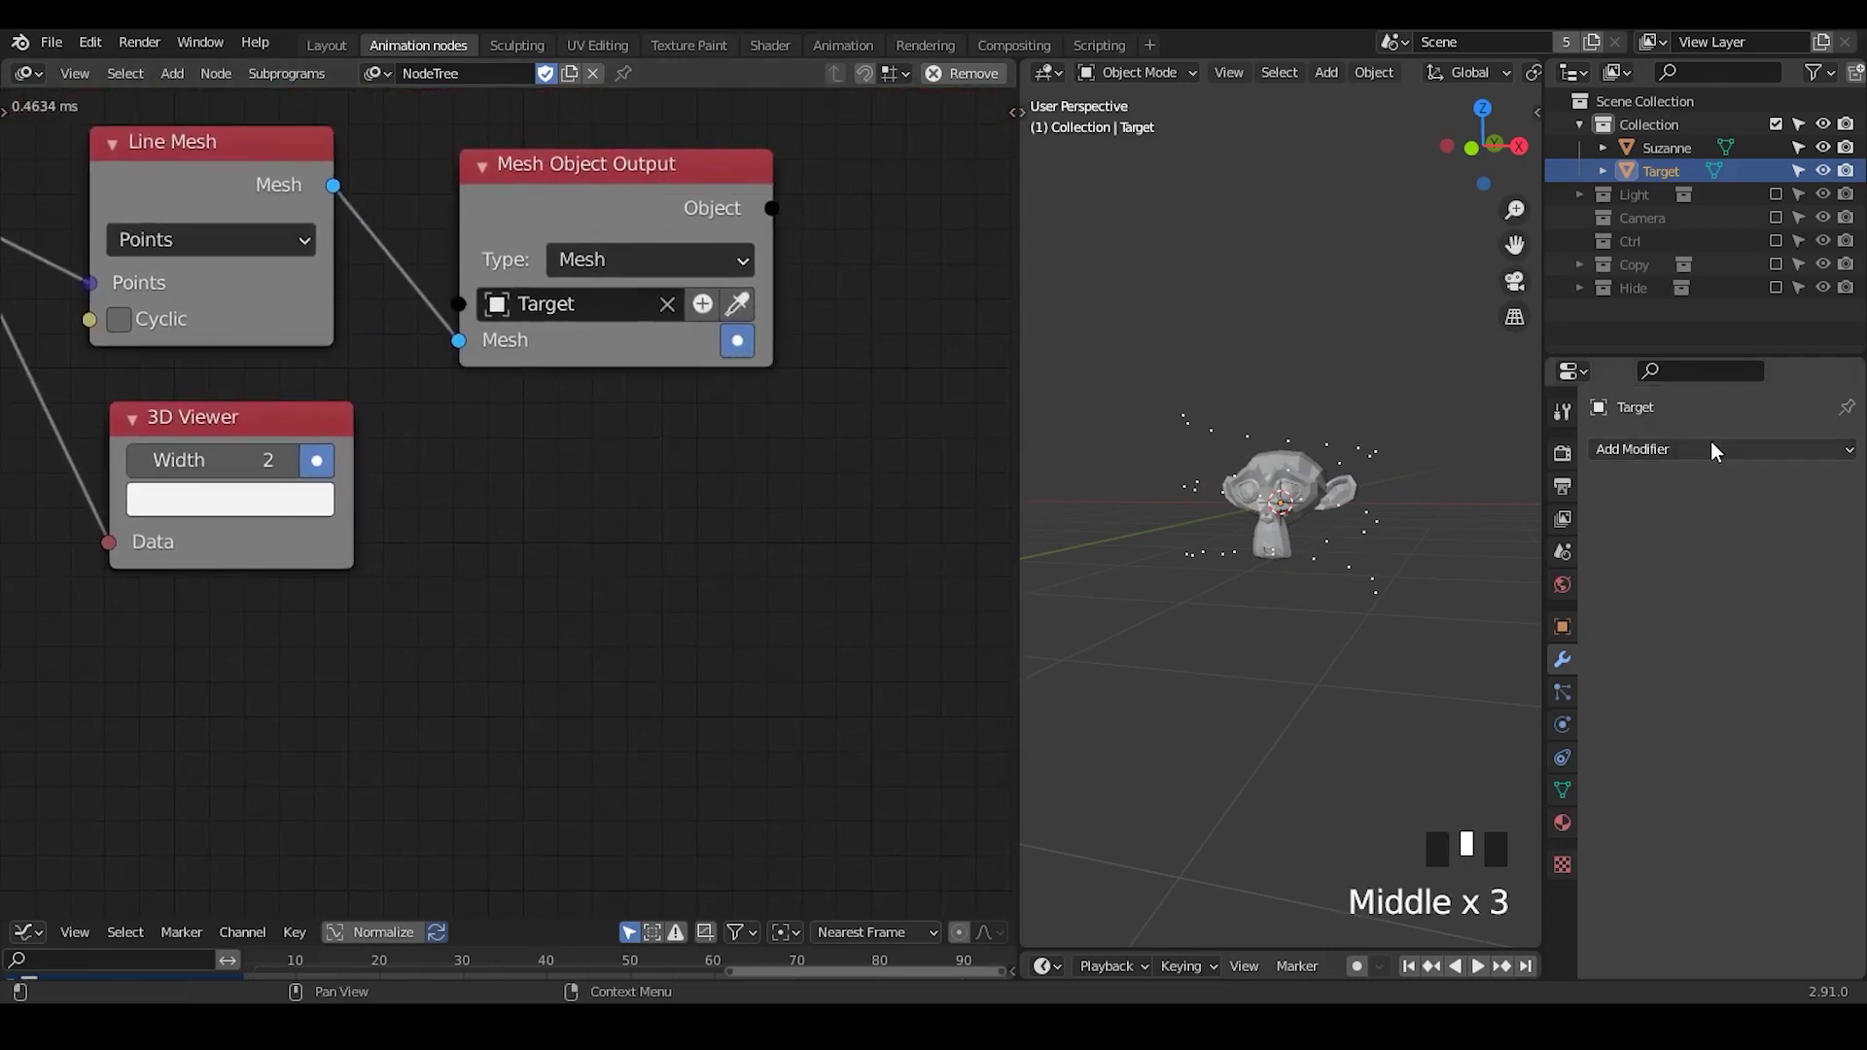
- Add a Shrinkwrap modifier to the Target object
{"action": "left_click", "coordinate": [1731, 457]}
{"action": "left_click", "coordinate": [1711, 448]}
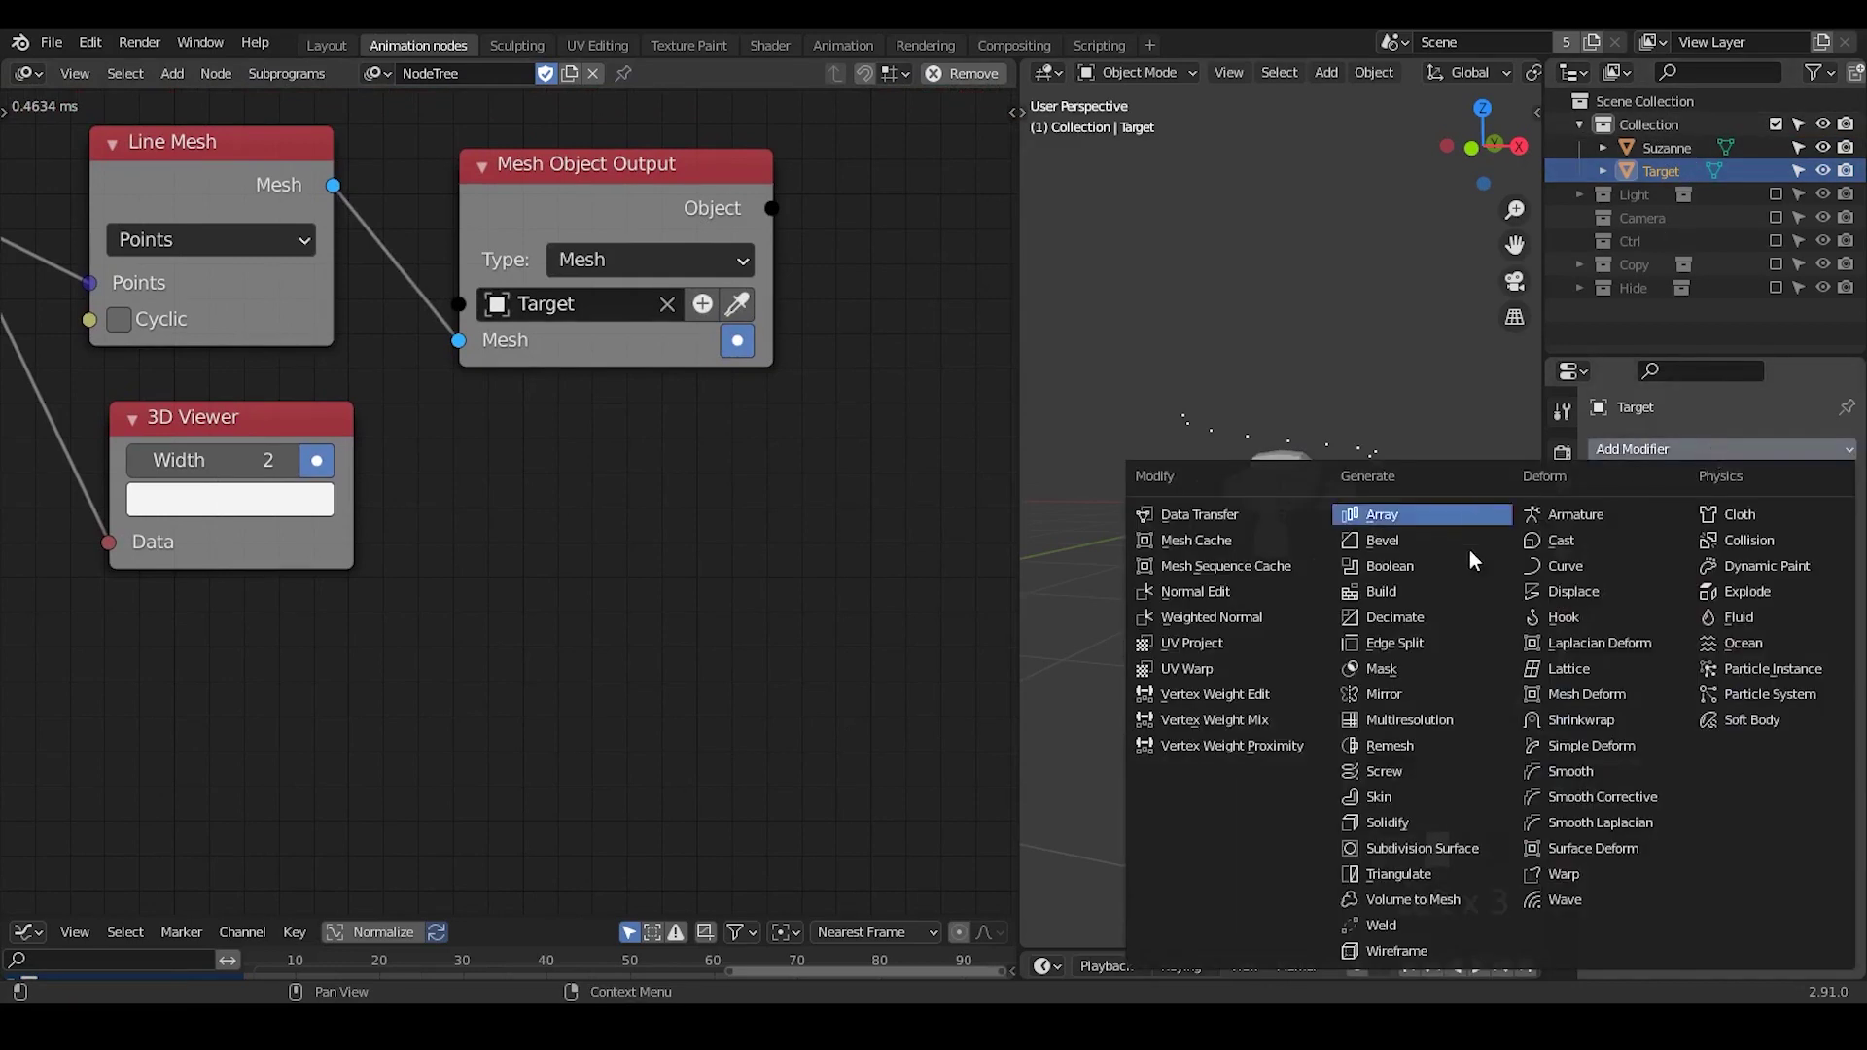
{"action": "left_click", "coordinate": [1584, 722]}
{"action": "middle_click_drag", "start_coordinate": [1323, 628], "coordinate": [1318, 550], "text": "ctrl"}
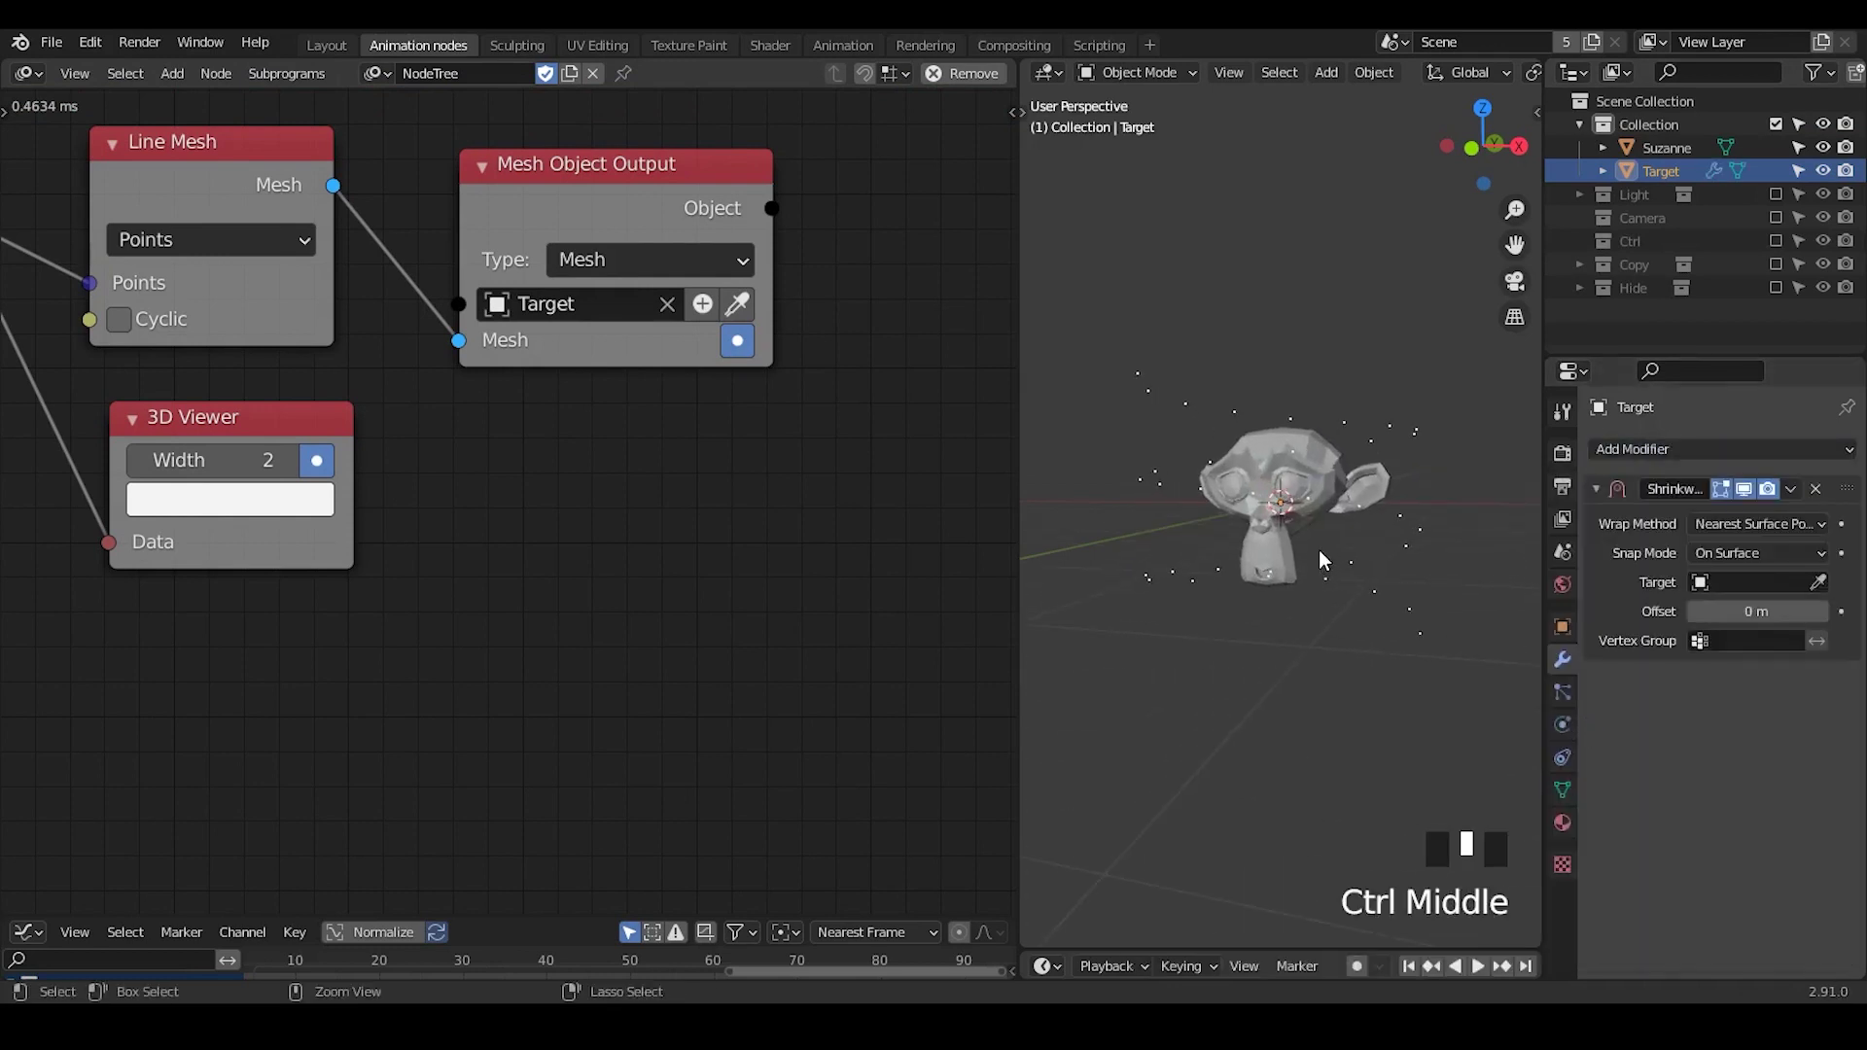
- Pick Suzanne as the Shrinkwrap target with the eyedropper and check the wrapped spiral
{"action": "left_click", "coordinate": [1817, 582]}
{"action": "left_click", "coordinate": [1330, 449]}
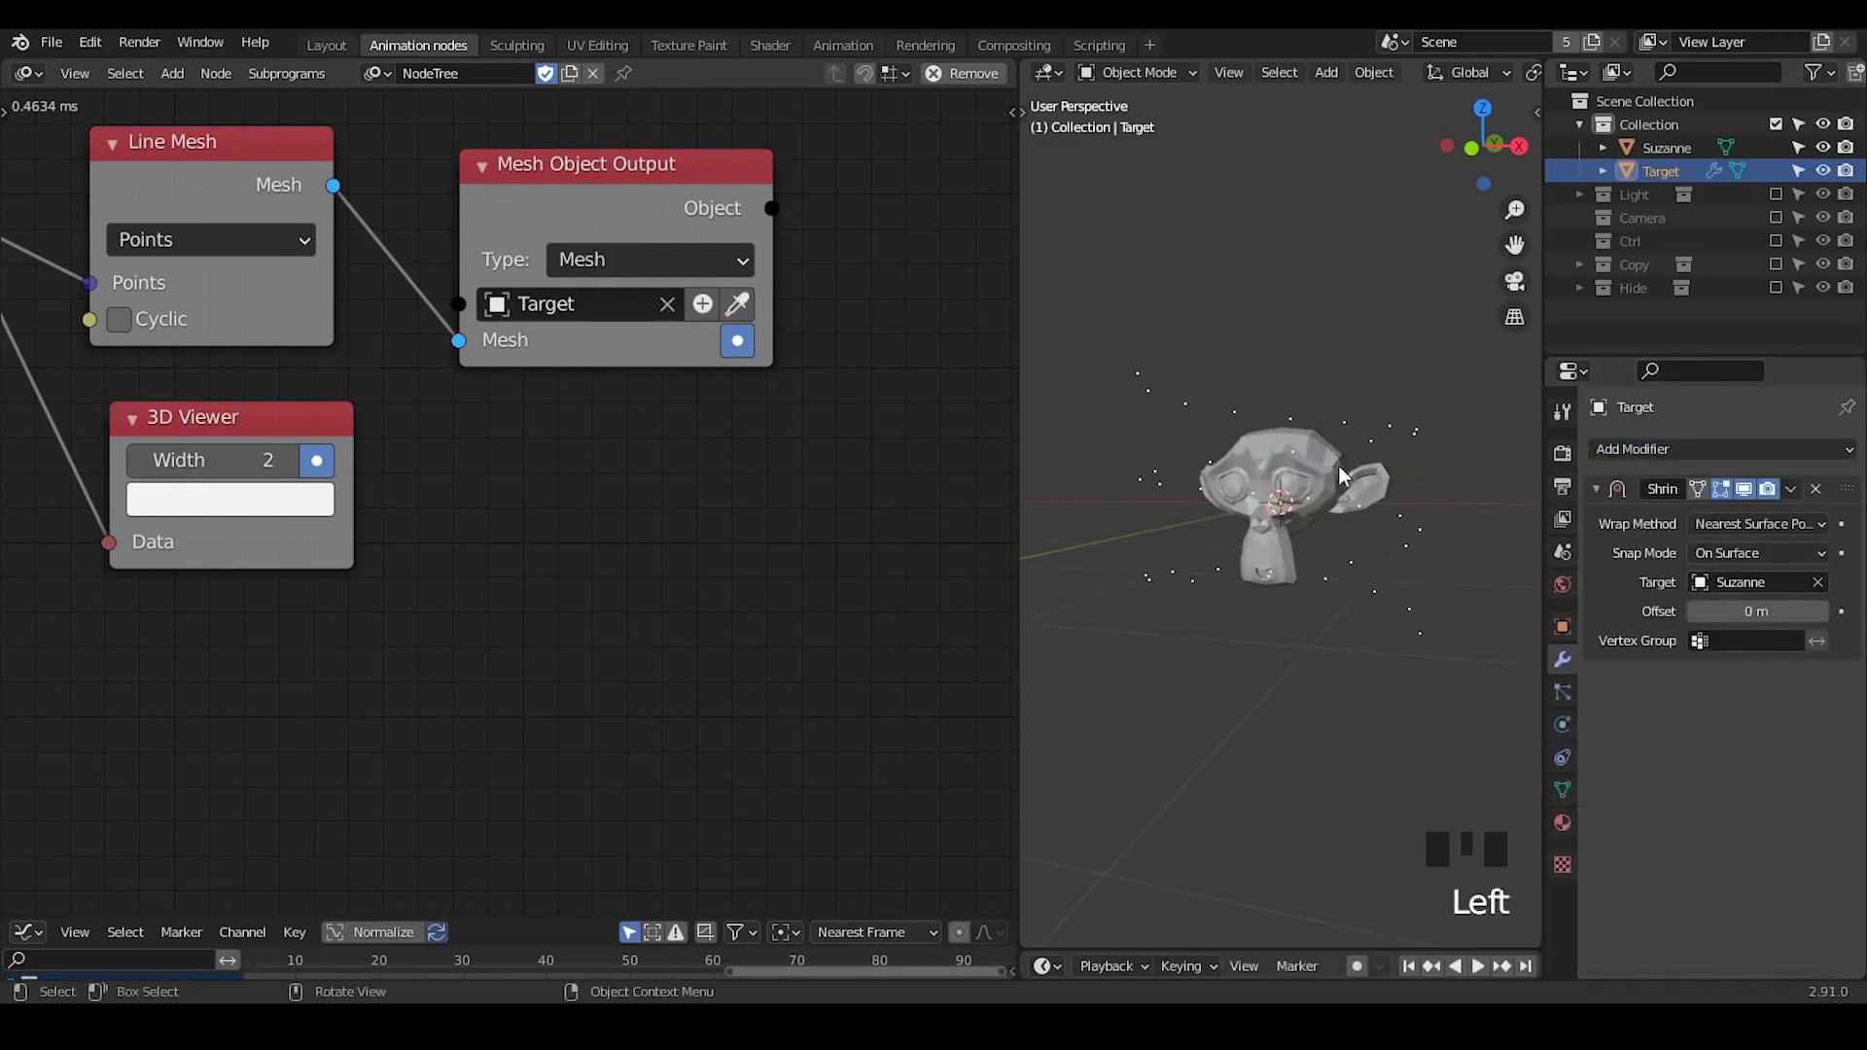
{"action": "key", "text": "Tab"}
{"action": "key", "text": "Tab"}
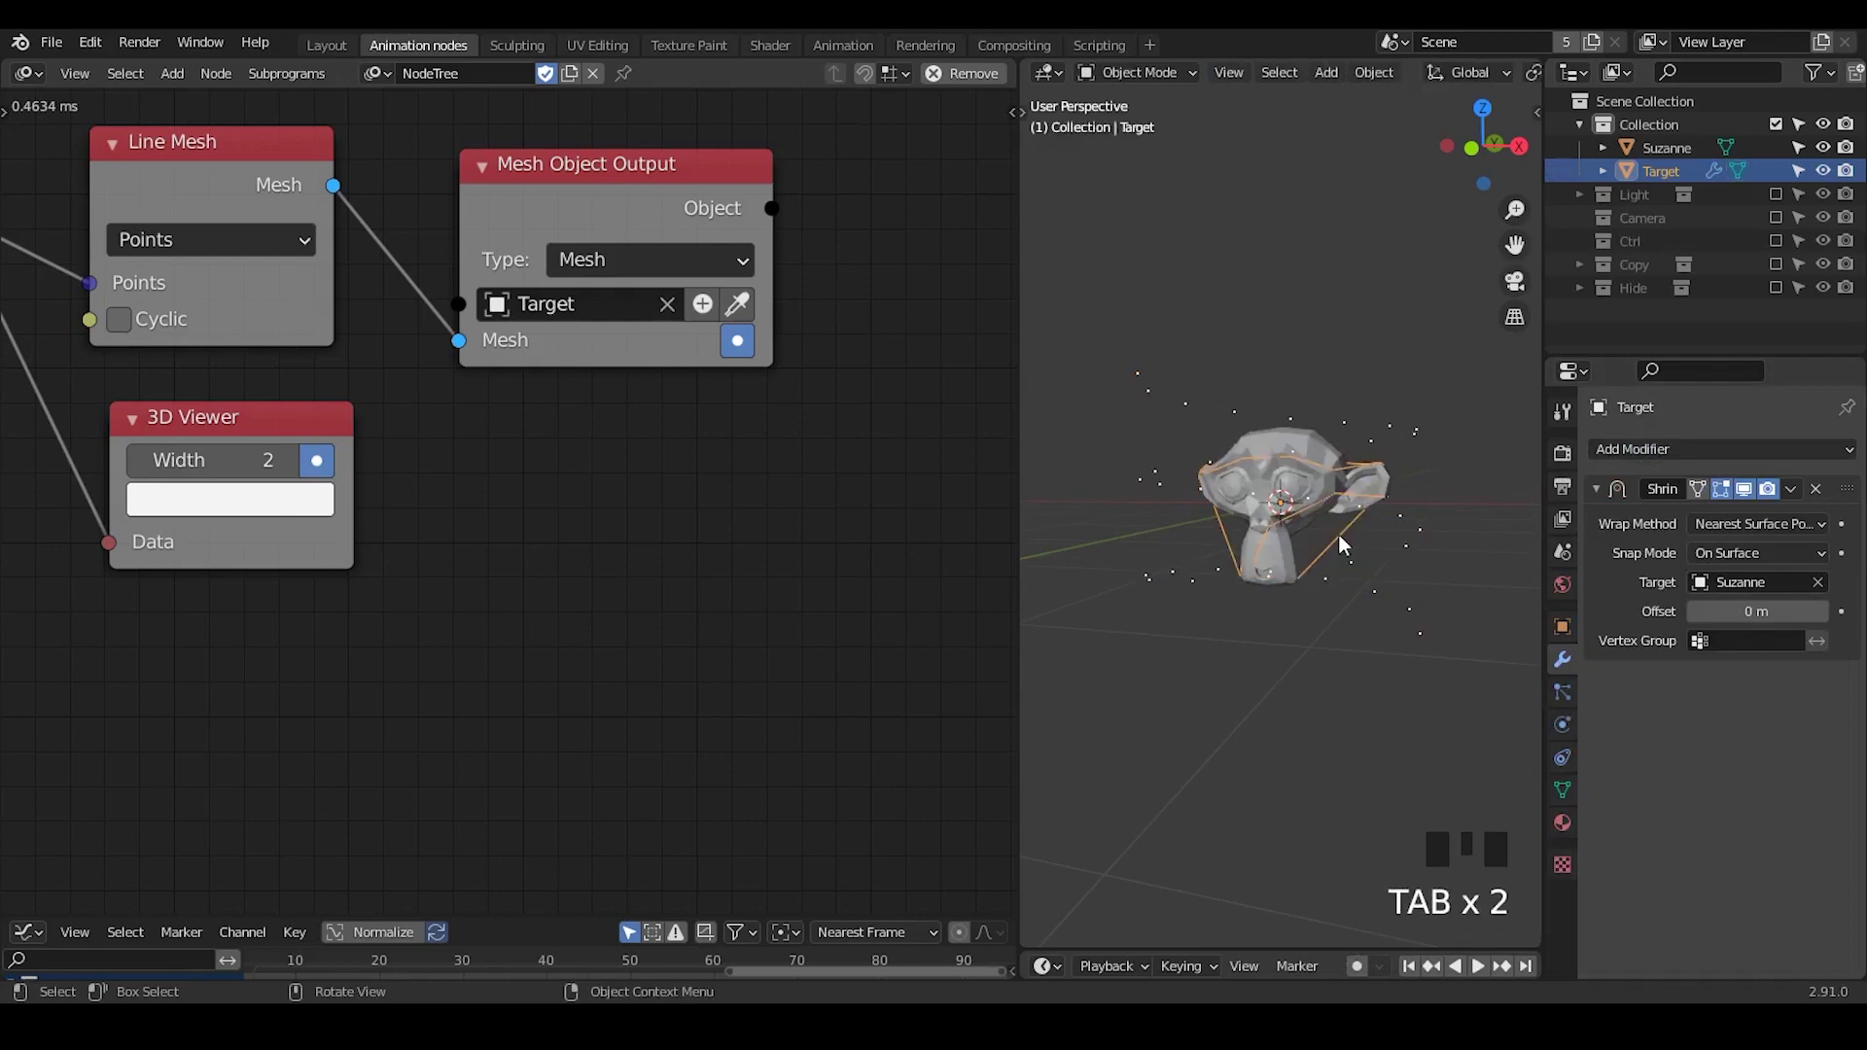
{"action": "mouse_move", "coordinate": [1315, 564]}
{"action": "middle_mouse_down"}
{"action": "mouse_move", "coordinate": [1262, 597]}
{"action": "mouse_move", "coordinate": [1298, 564]}
{"action": "middle_mouse_up"}
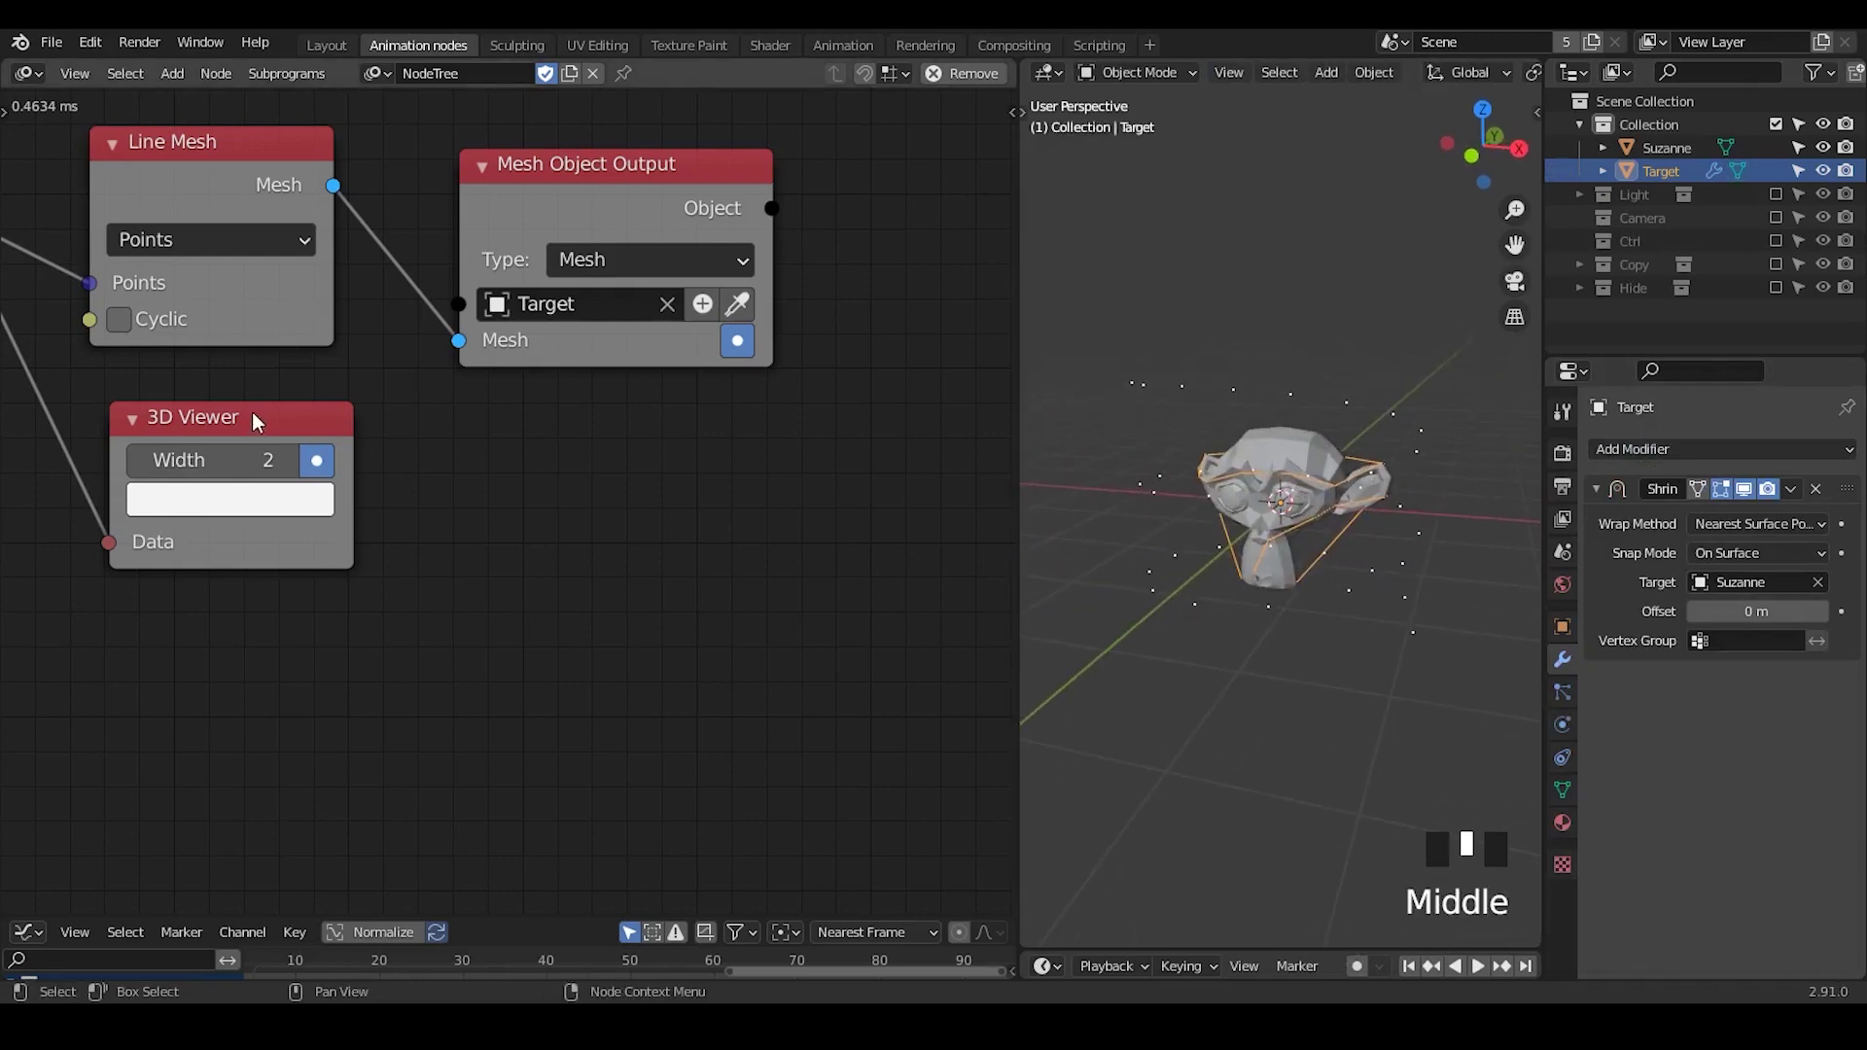
{"action": "middle_click_drag", "start_coordinate": [1332, 631], "coordinate": [1303, 545], "text": "ctrl"}
{"action": "middle_click_drag", "start_coordinate": [876, 448], "coordinate": [518, 445]}
- Add a Mesh Object Input node reading the Target object
{"action": "middle_click_drag", "start_coordinate": [1317, 455], "coordinate": [1282, 407]}
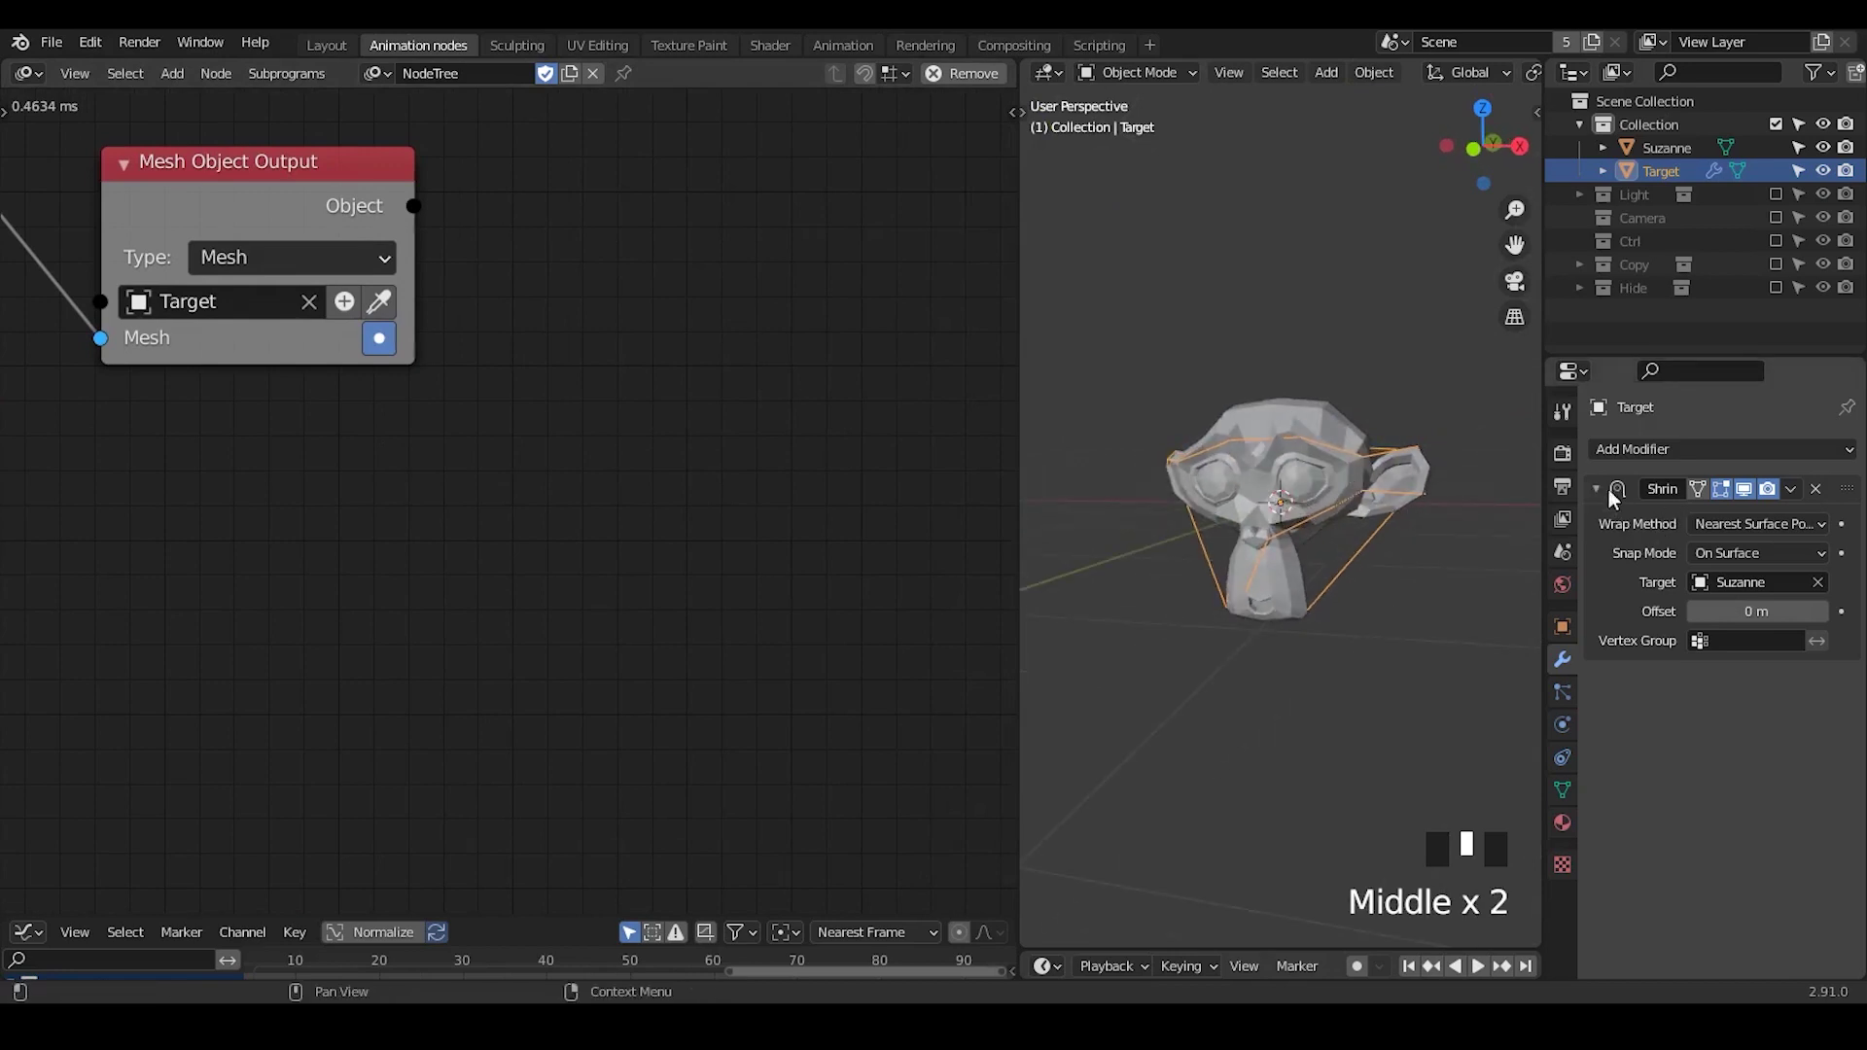
{"action": "key", "text": "ctrl+a"}
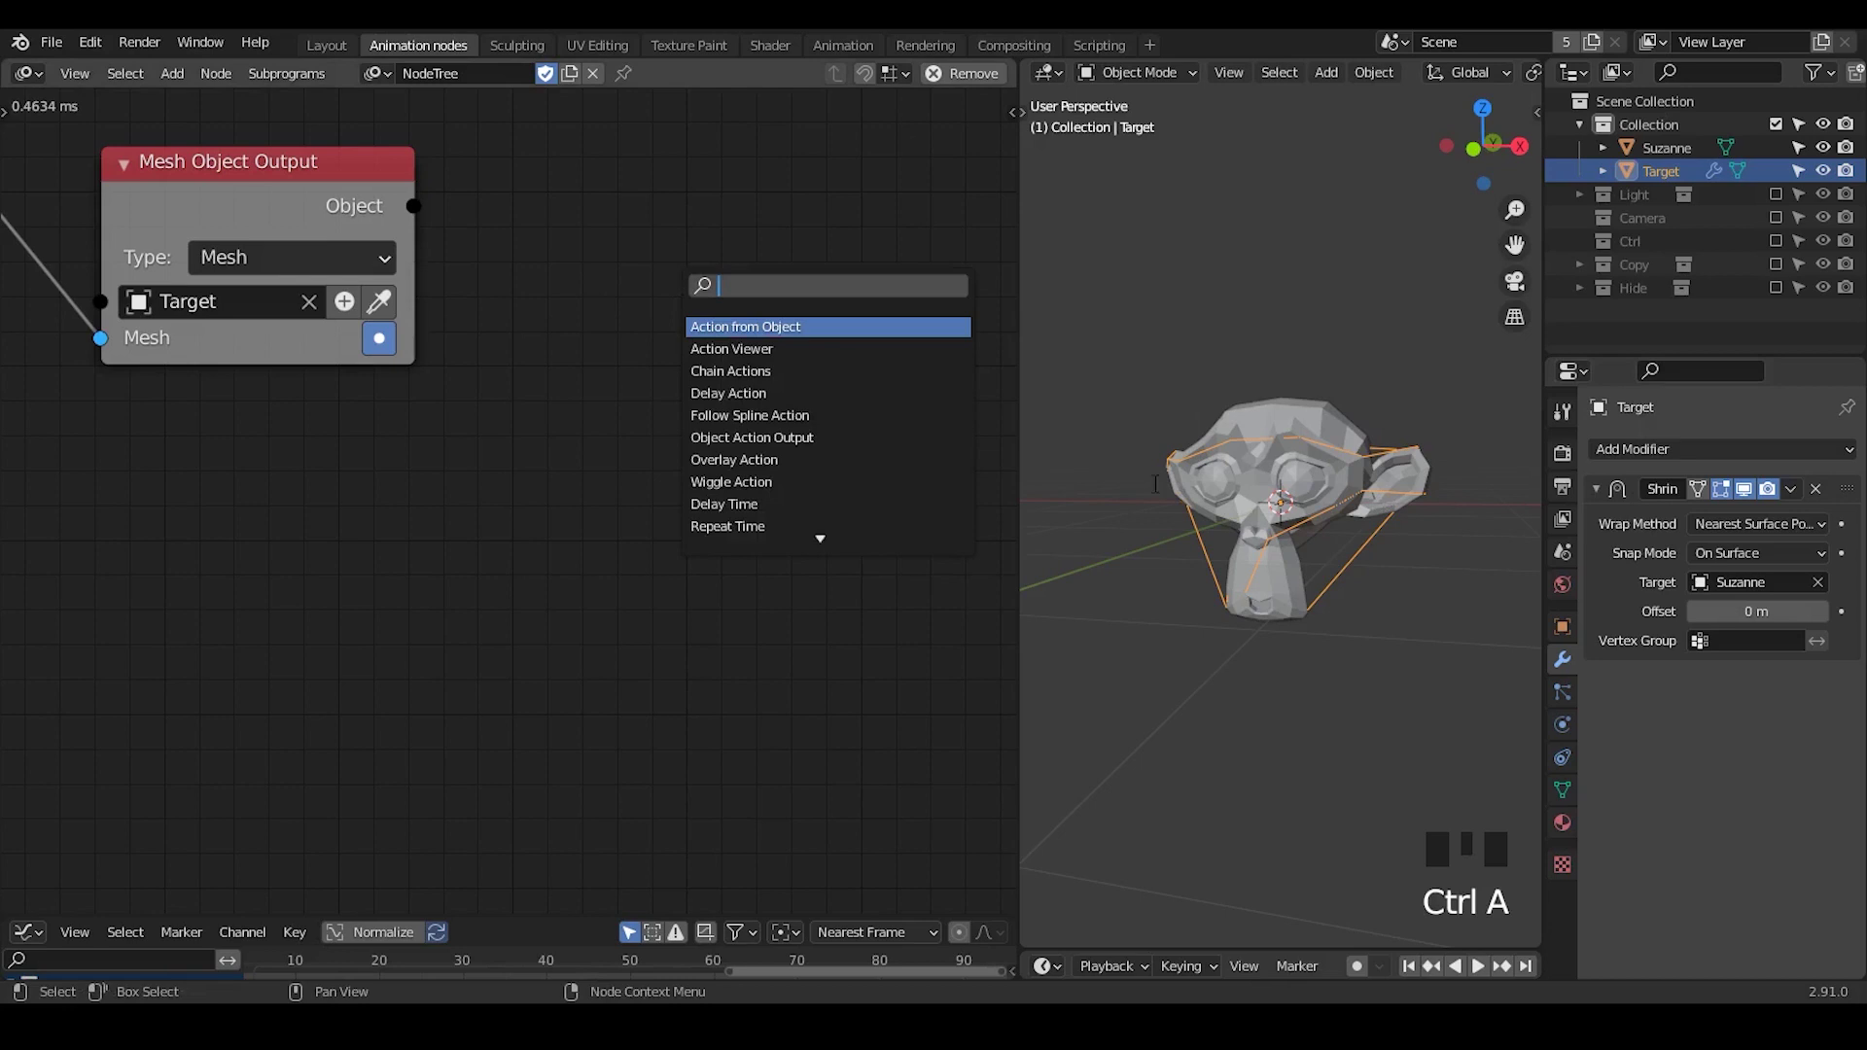
{"action": "type", "text": "object mesh data"}
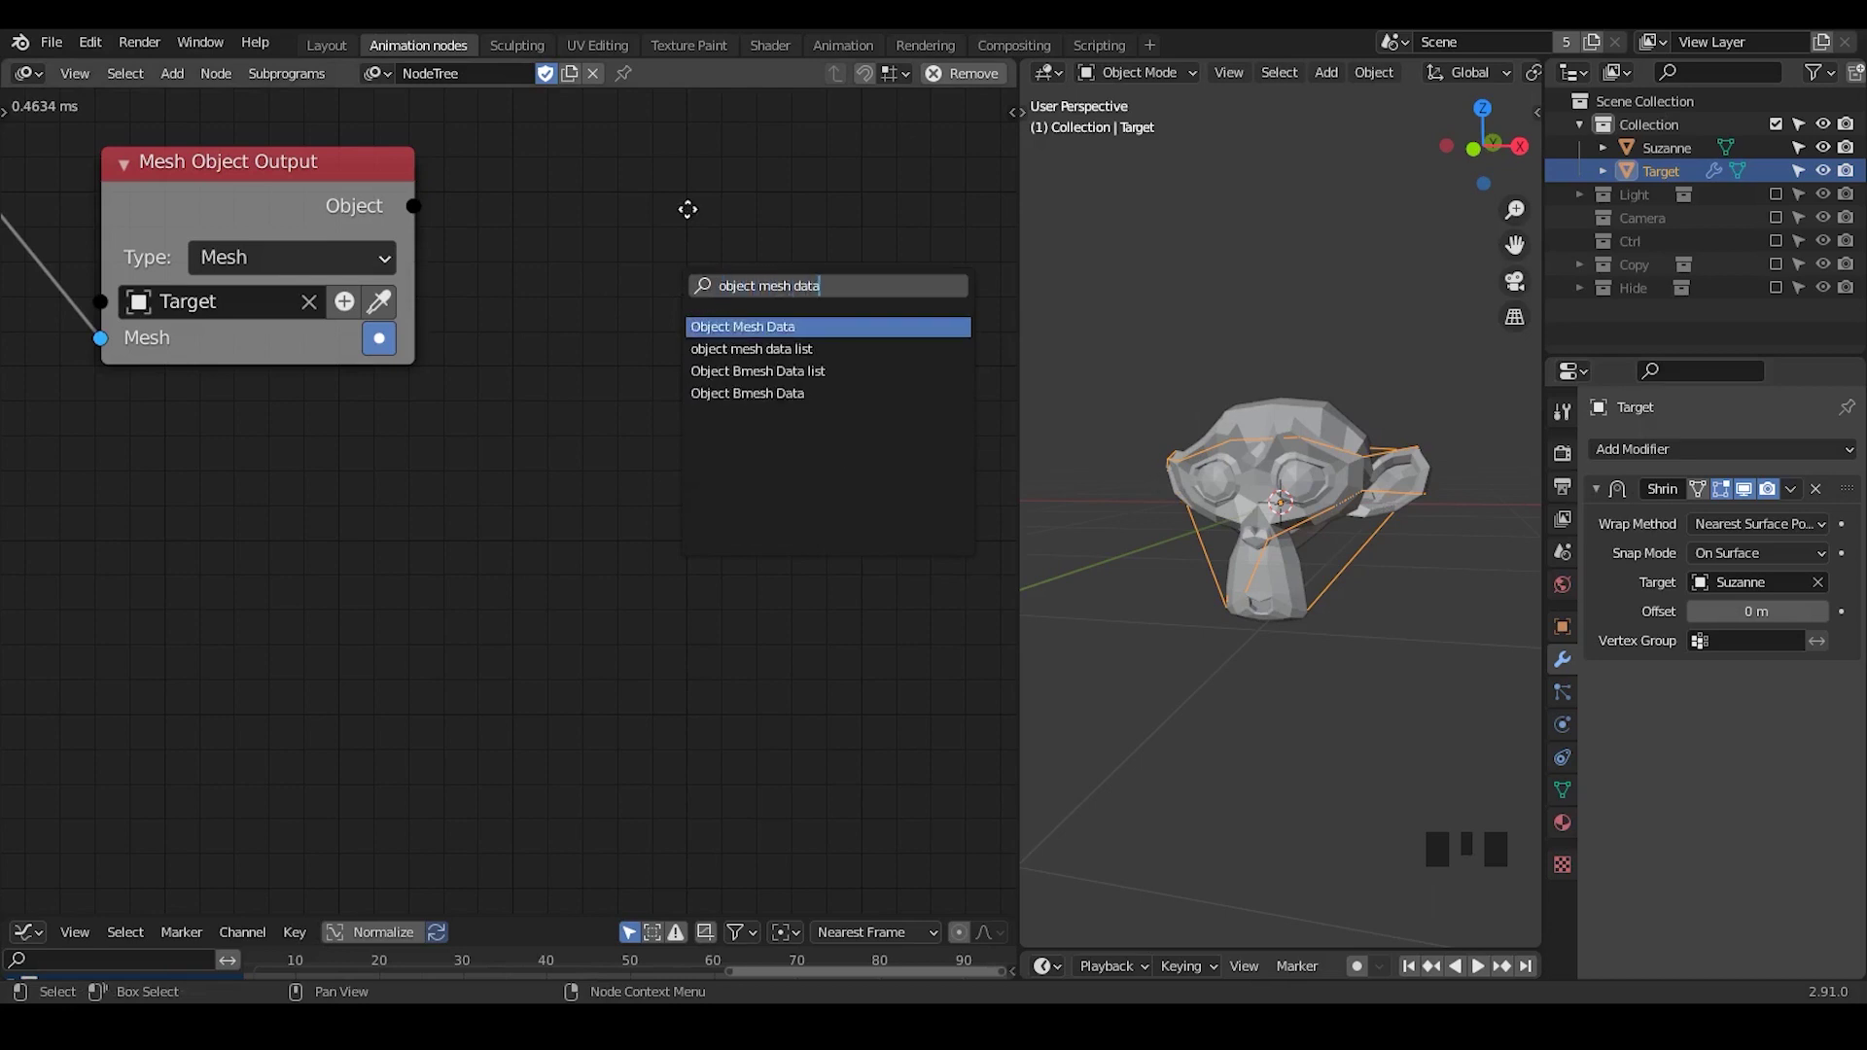
{"action": "key", "text": "Return"}
{"action": "left_click", "coordinate": [646, 185]}
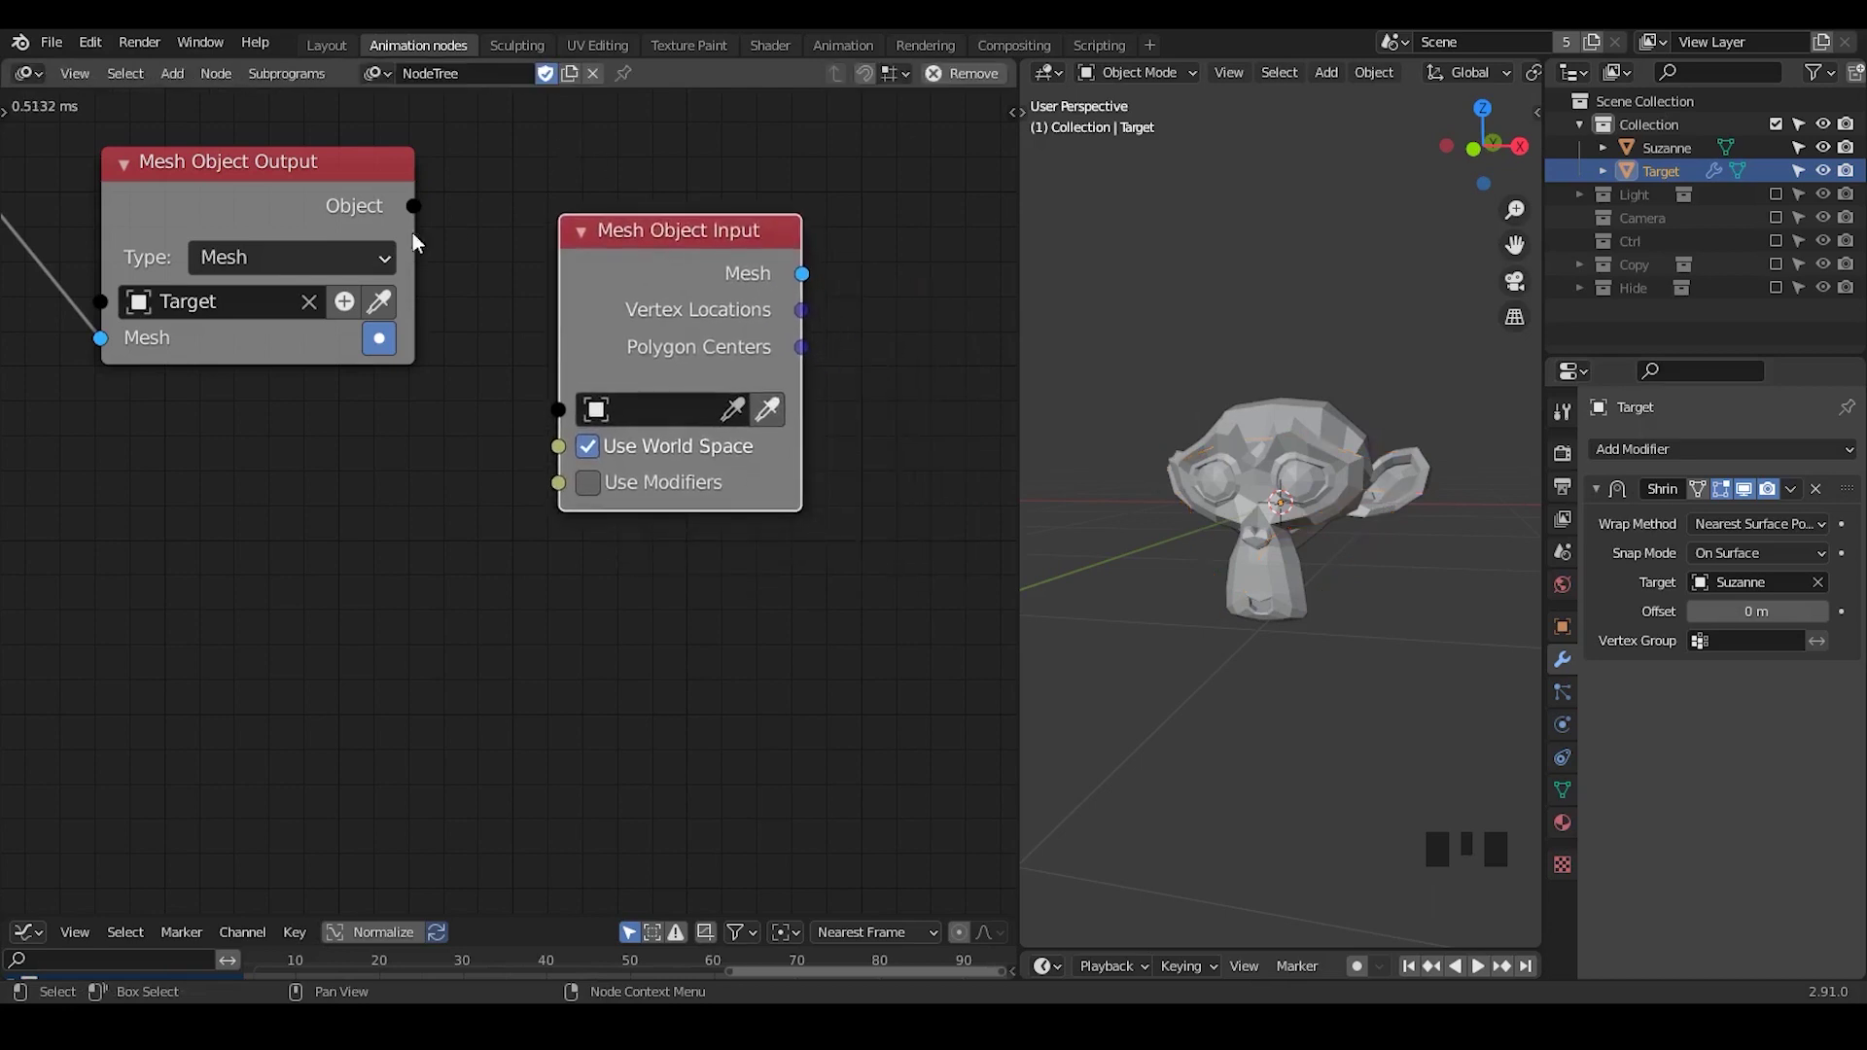
{"action": "left_click_drag", "start_coordinate": [413, 205], "coordinate": [506, 357]}
{"action": "left_click_drag", "start_coordinate": [563, 413], "coordinate": [562, 411]}
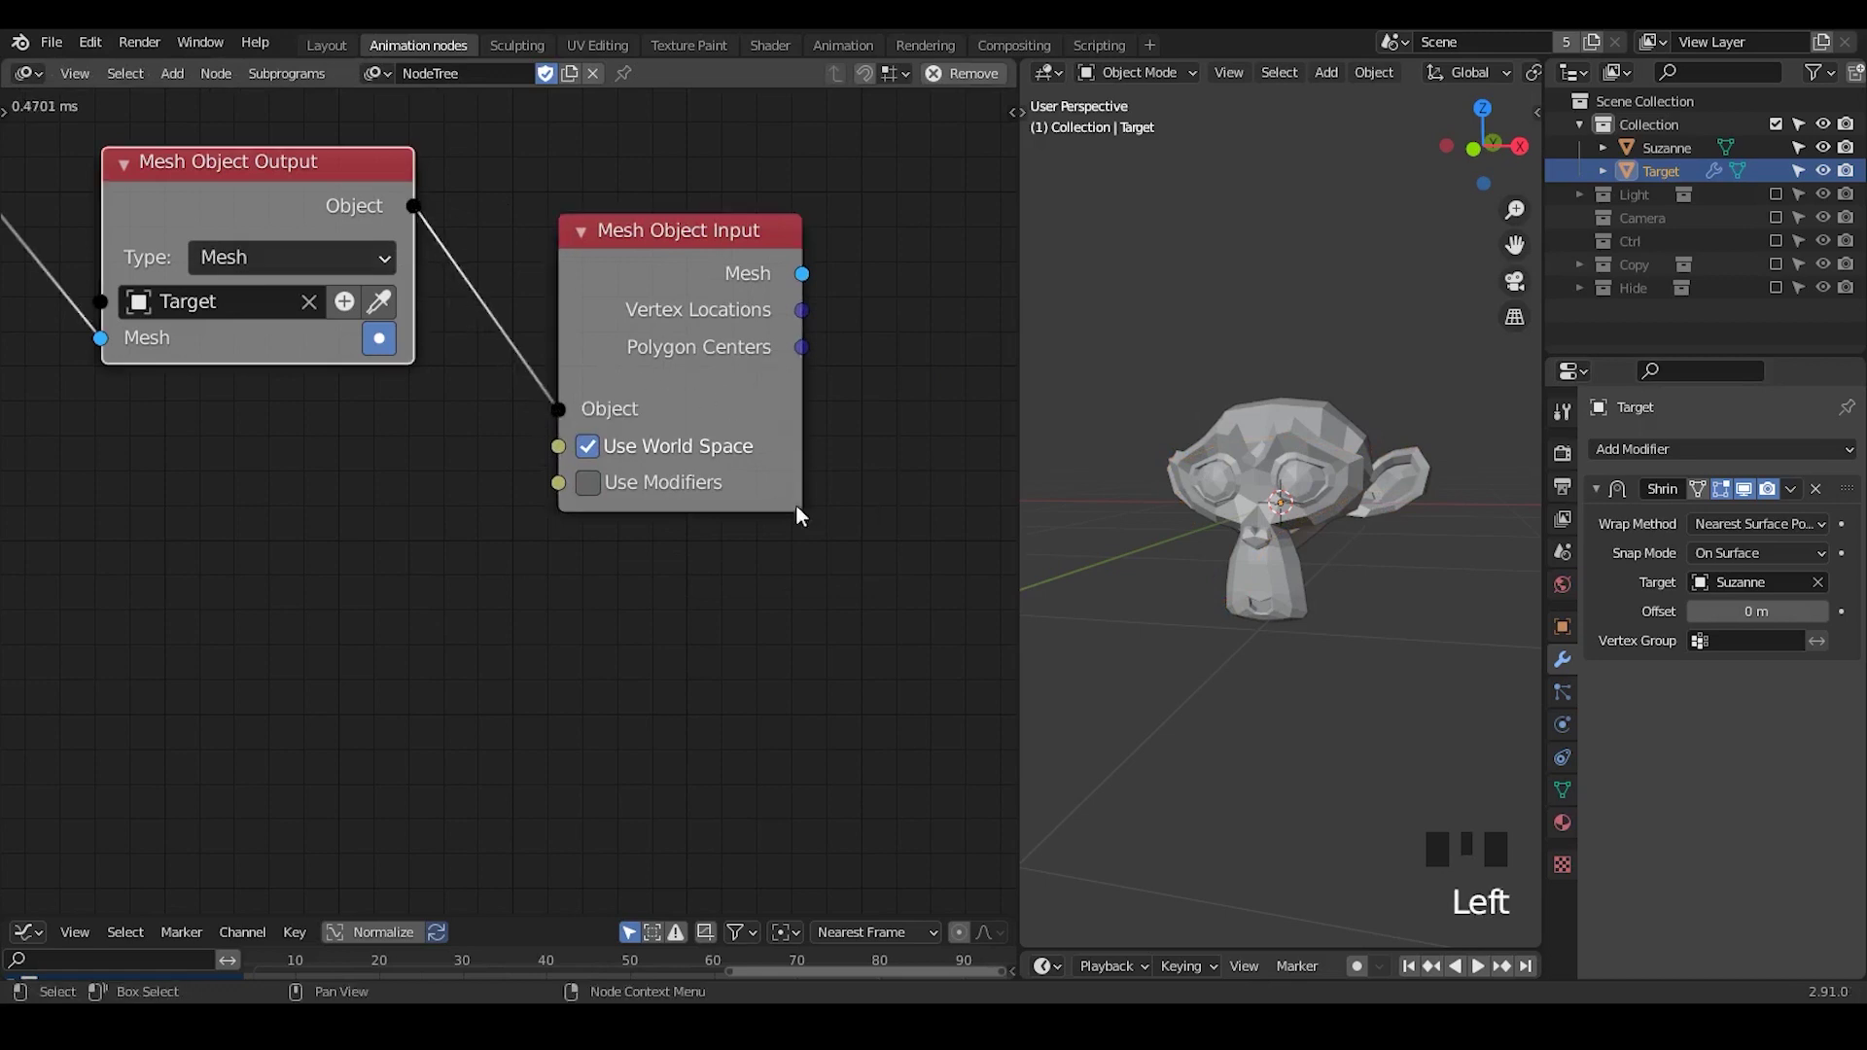
- Add a Spline Formation subprogram fed by the Vertex Locations
{"action": "middle_click_drag", "start_coordinate": [745, 420], "coordinate": [661, 385]}
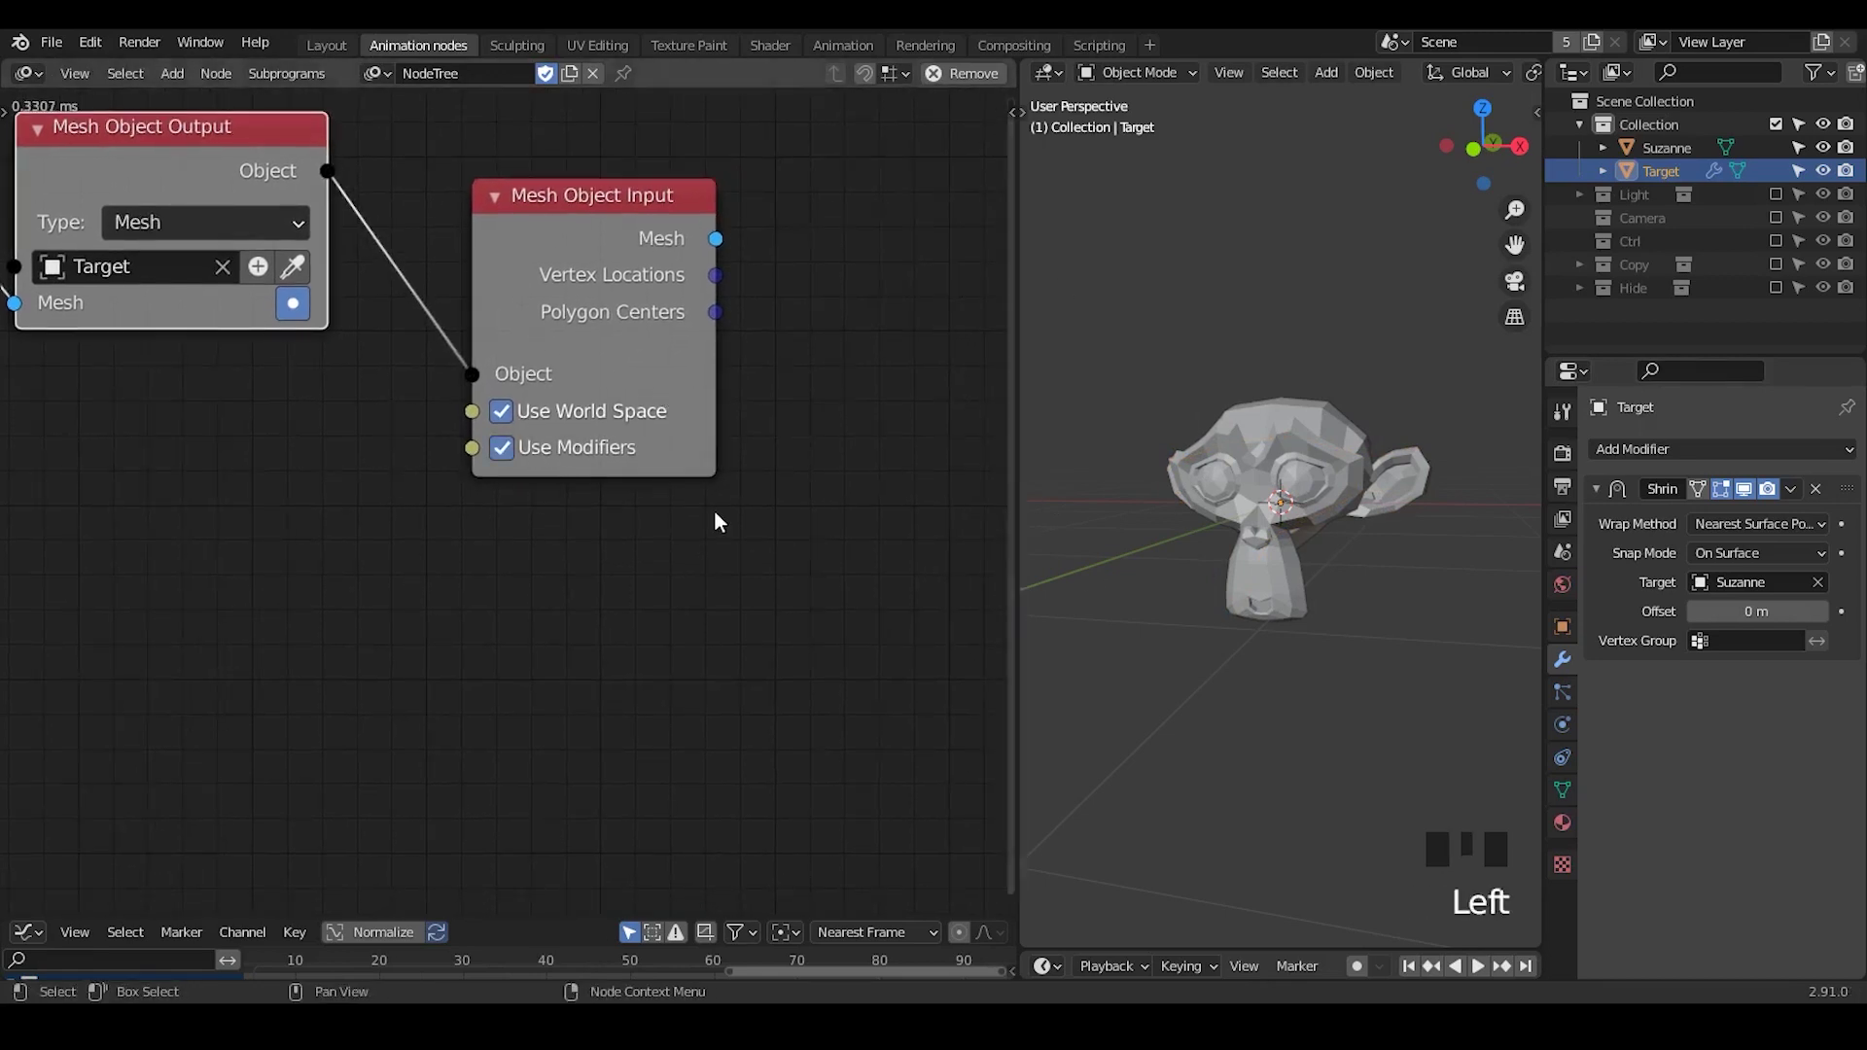
{"action": "middle_click_drag", "start_coordinate": [725, 358], "coordinate": [444, 360]}
{"action": "key", "text": "ctrl+a"}
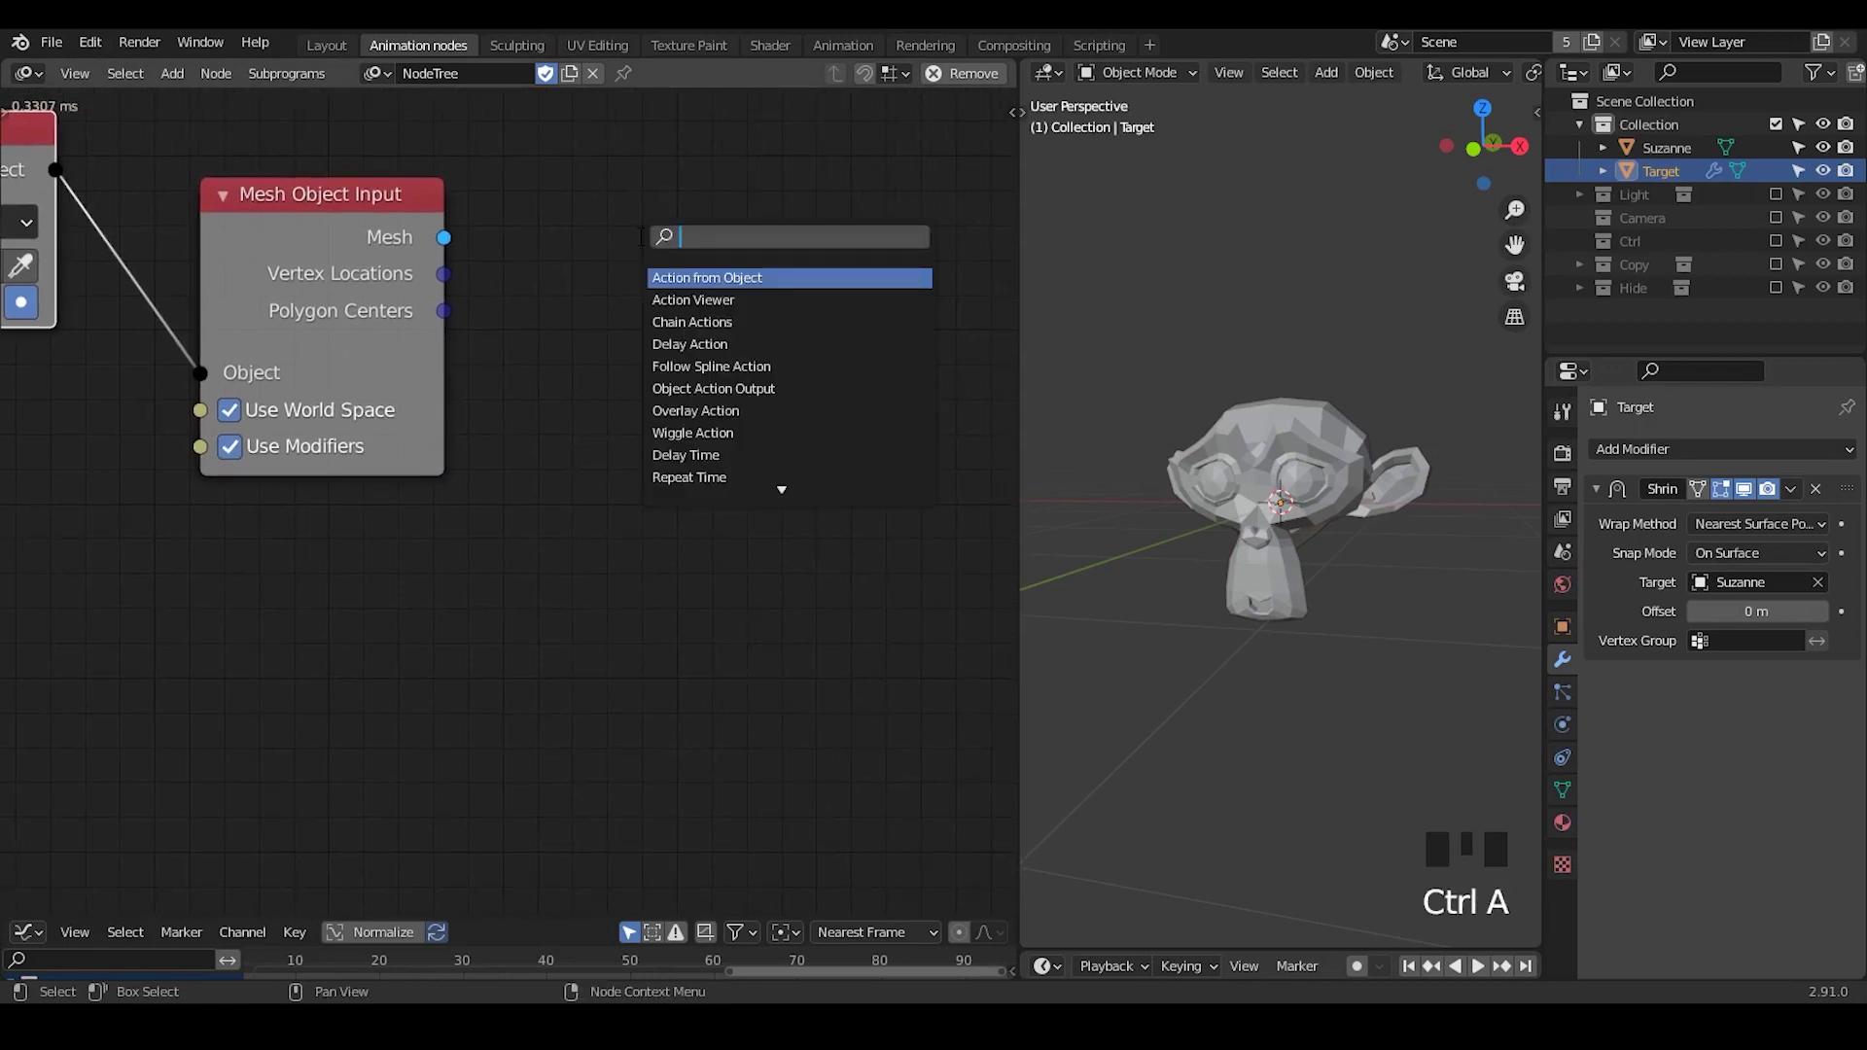
{"action": "type", "text": "spline formation"}
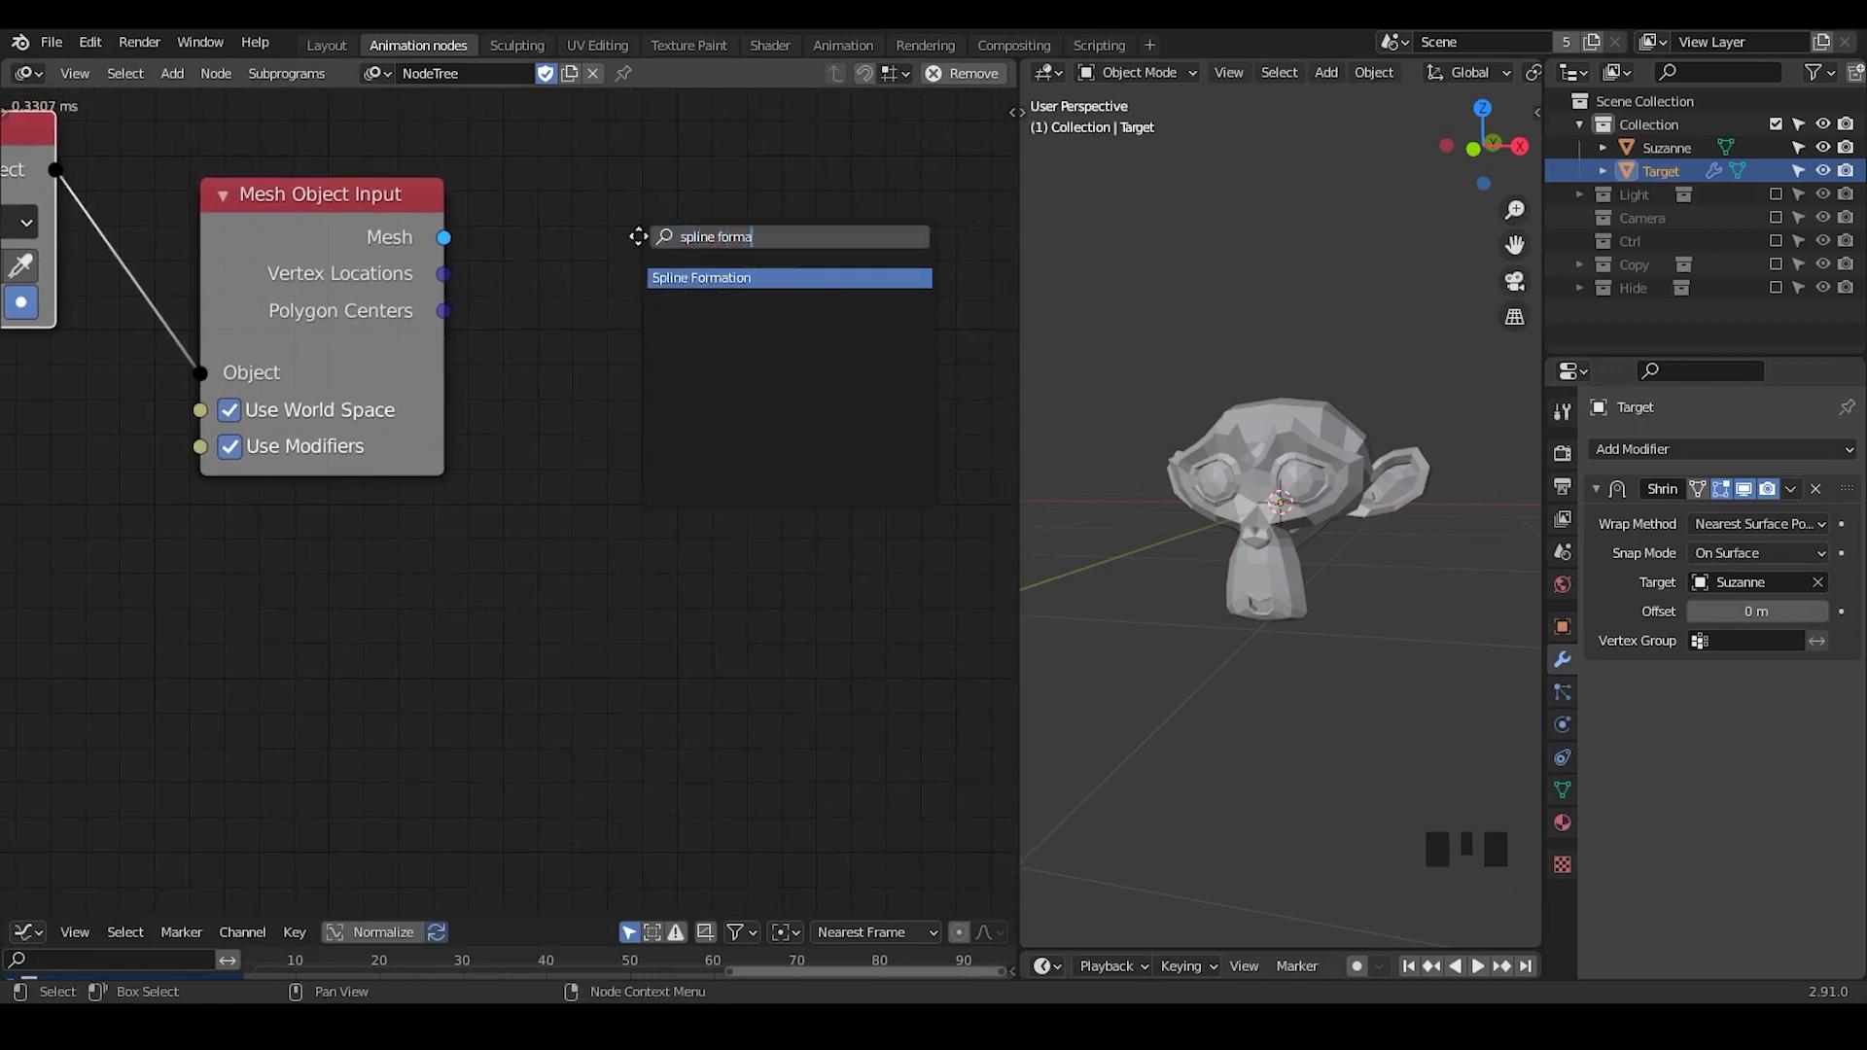
{"action": "key", "text": "Return"}
{"action": "left_click", "coordinate": [572, 185]}
{"action": "left_click_drag", "start_coordinate": [445, 276], "coordinate": [534, 373]}
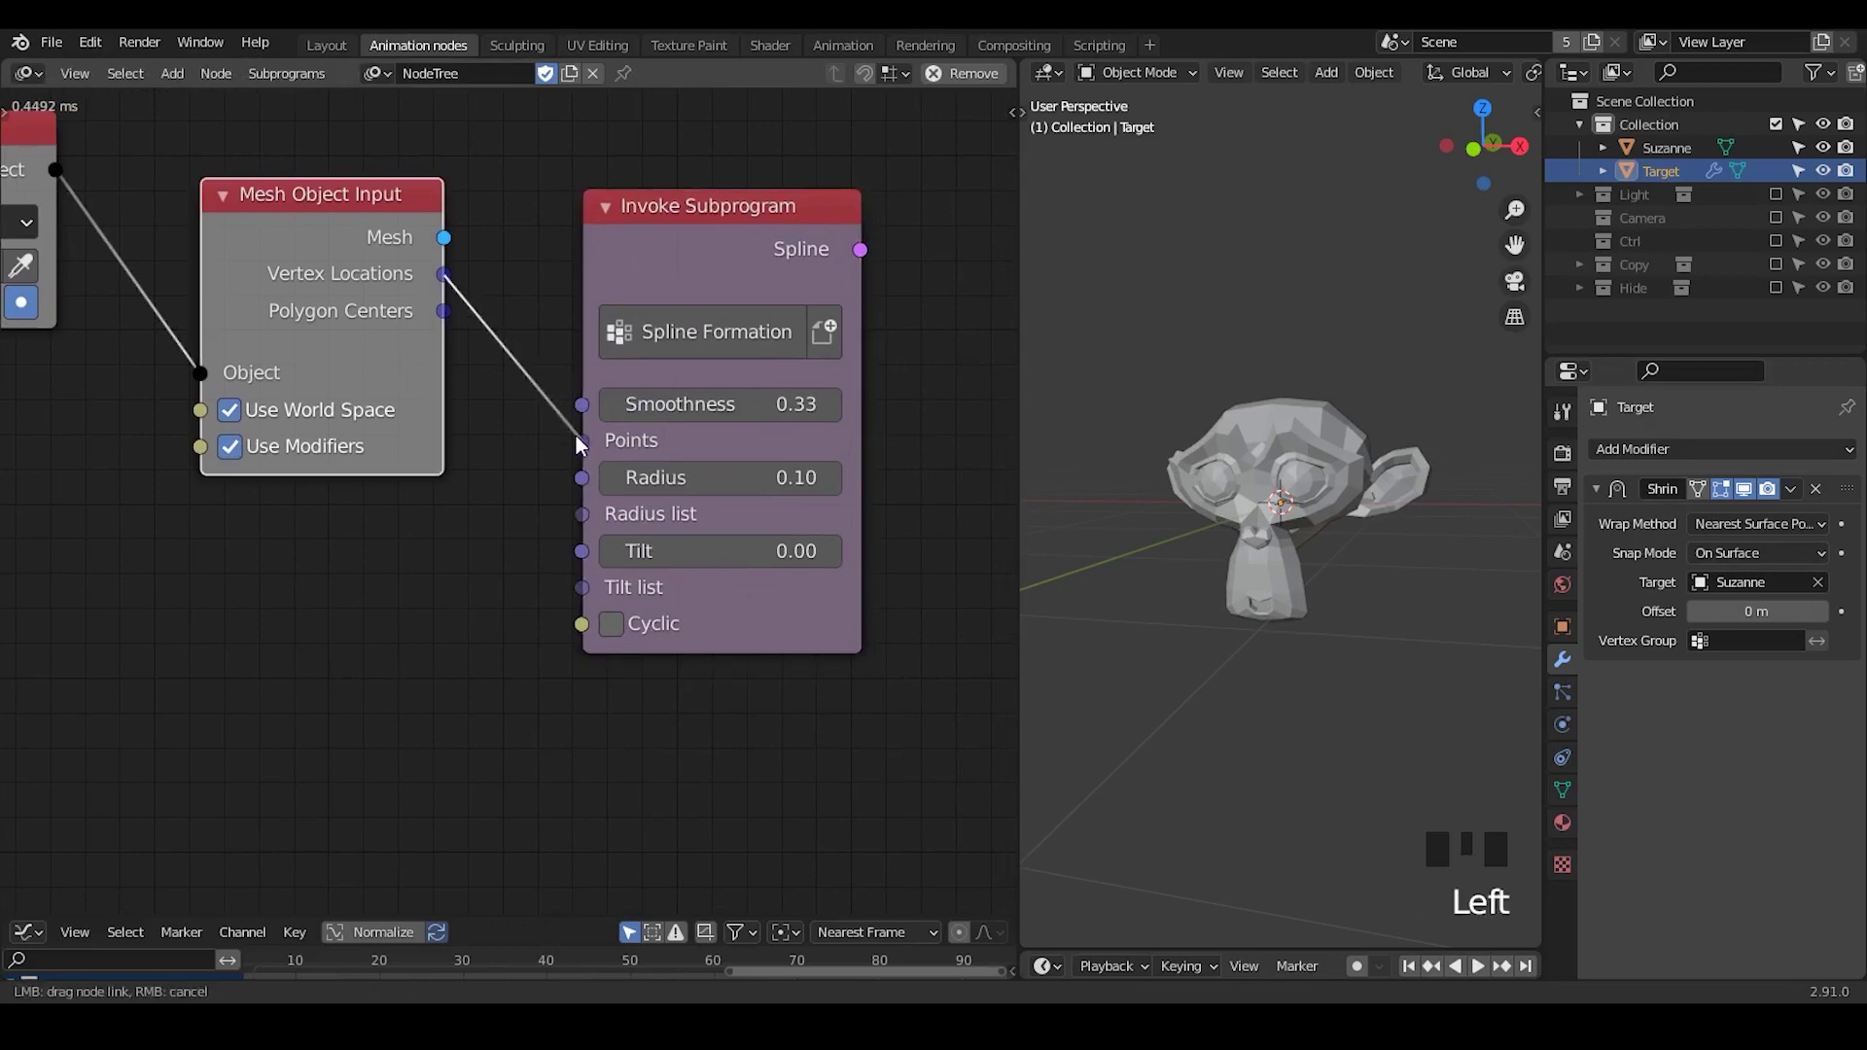
- Output the spline to a new curve object via Curve Object Output with Bevel Depth 0.45
{"action": "middle_click_drag", "start_coordinate": [949, 291], "coordinate": [541, 285]}
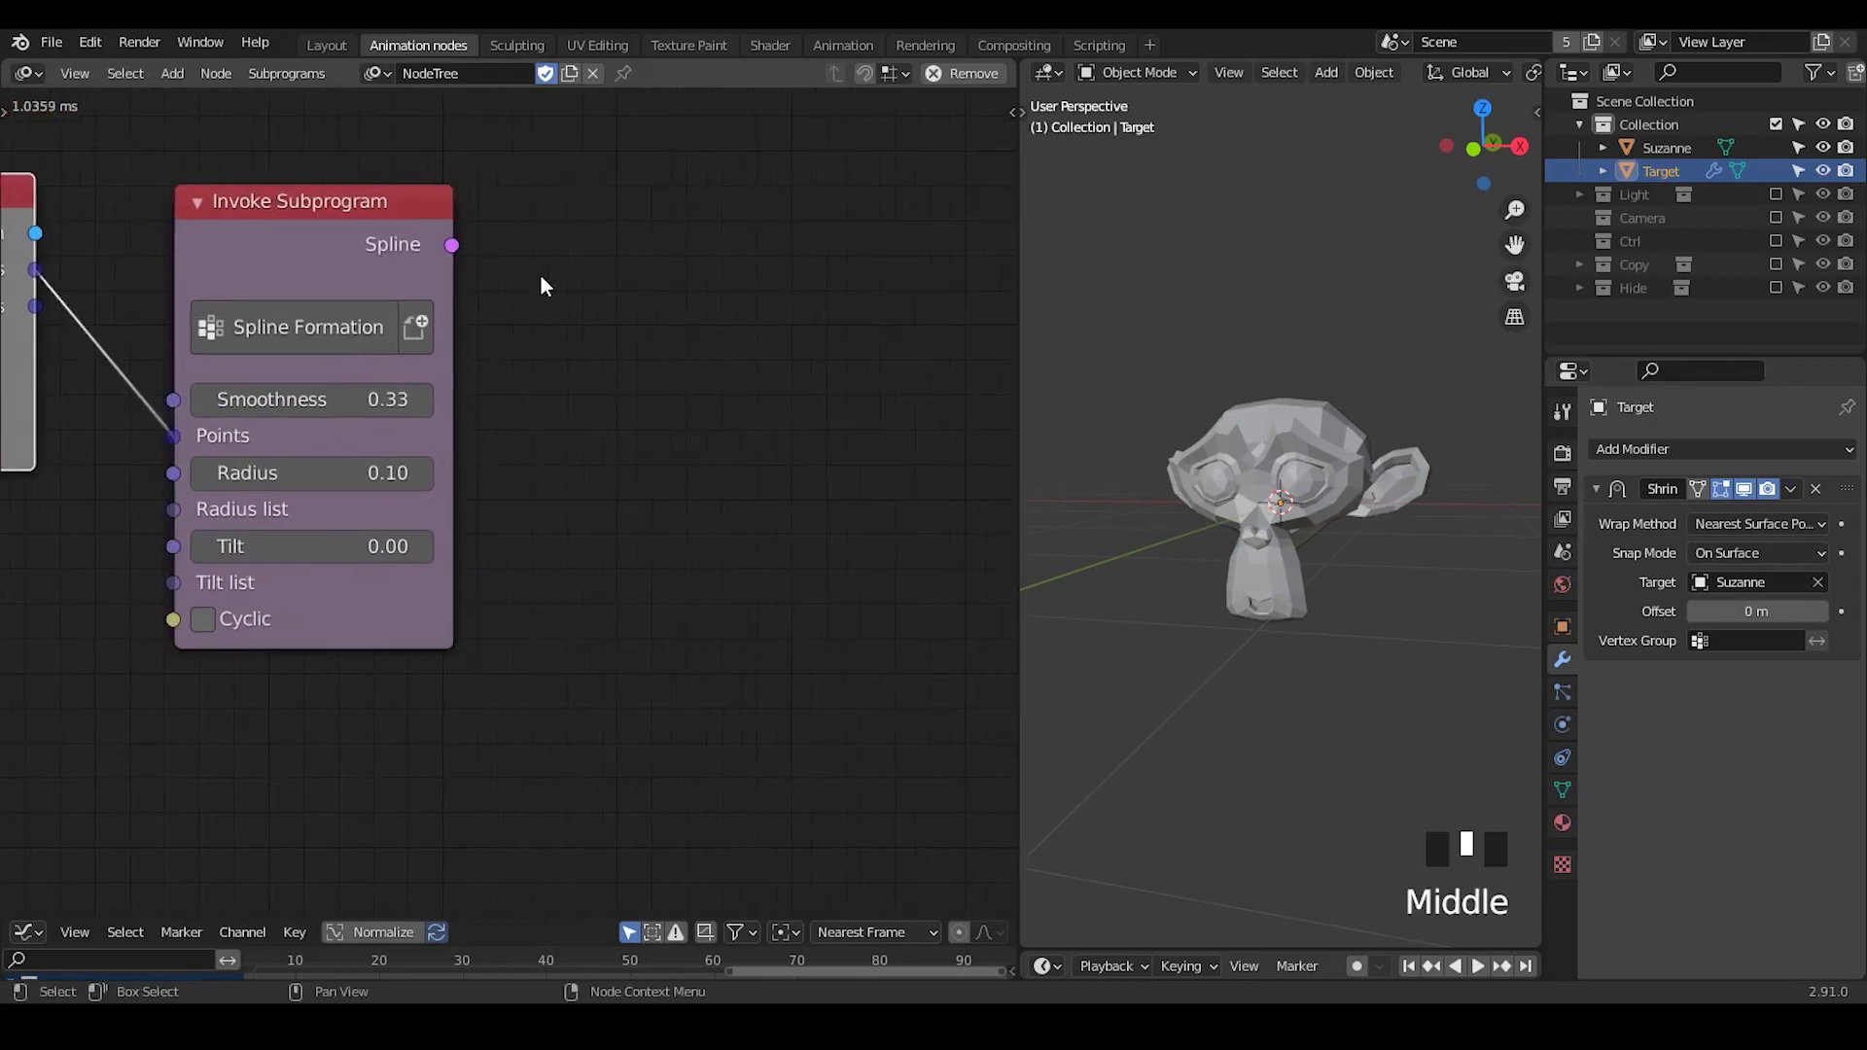
{"action": "key", "text": "ctrl+a"}
{"action": "type", "text": "curve obje"}
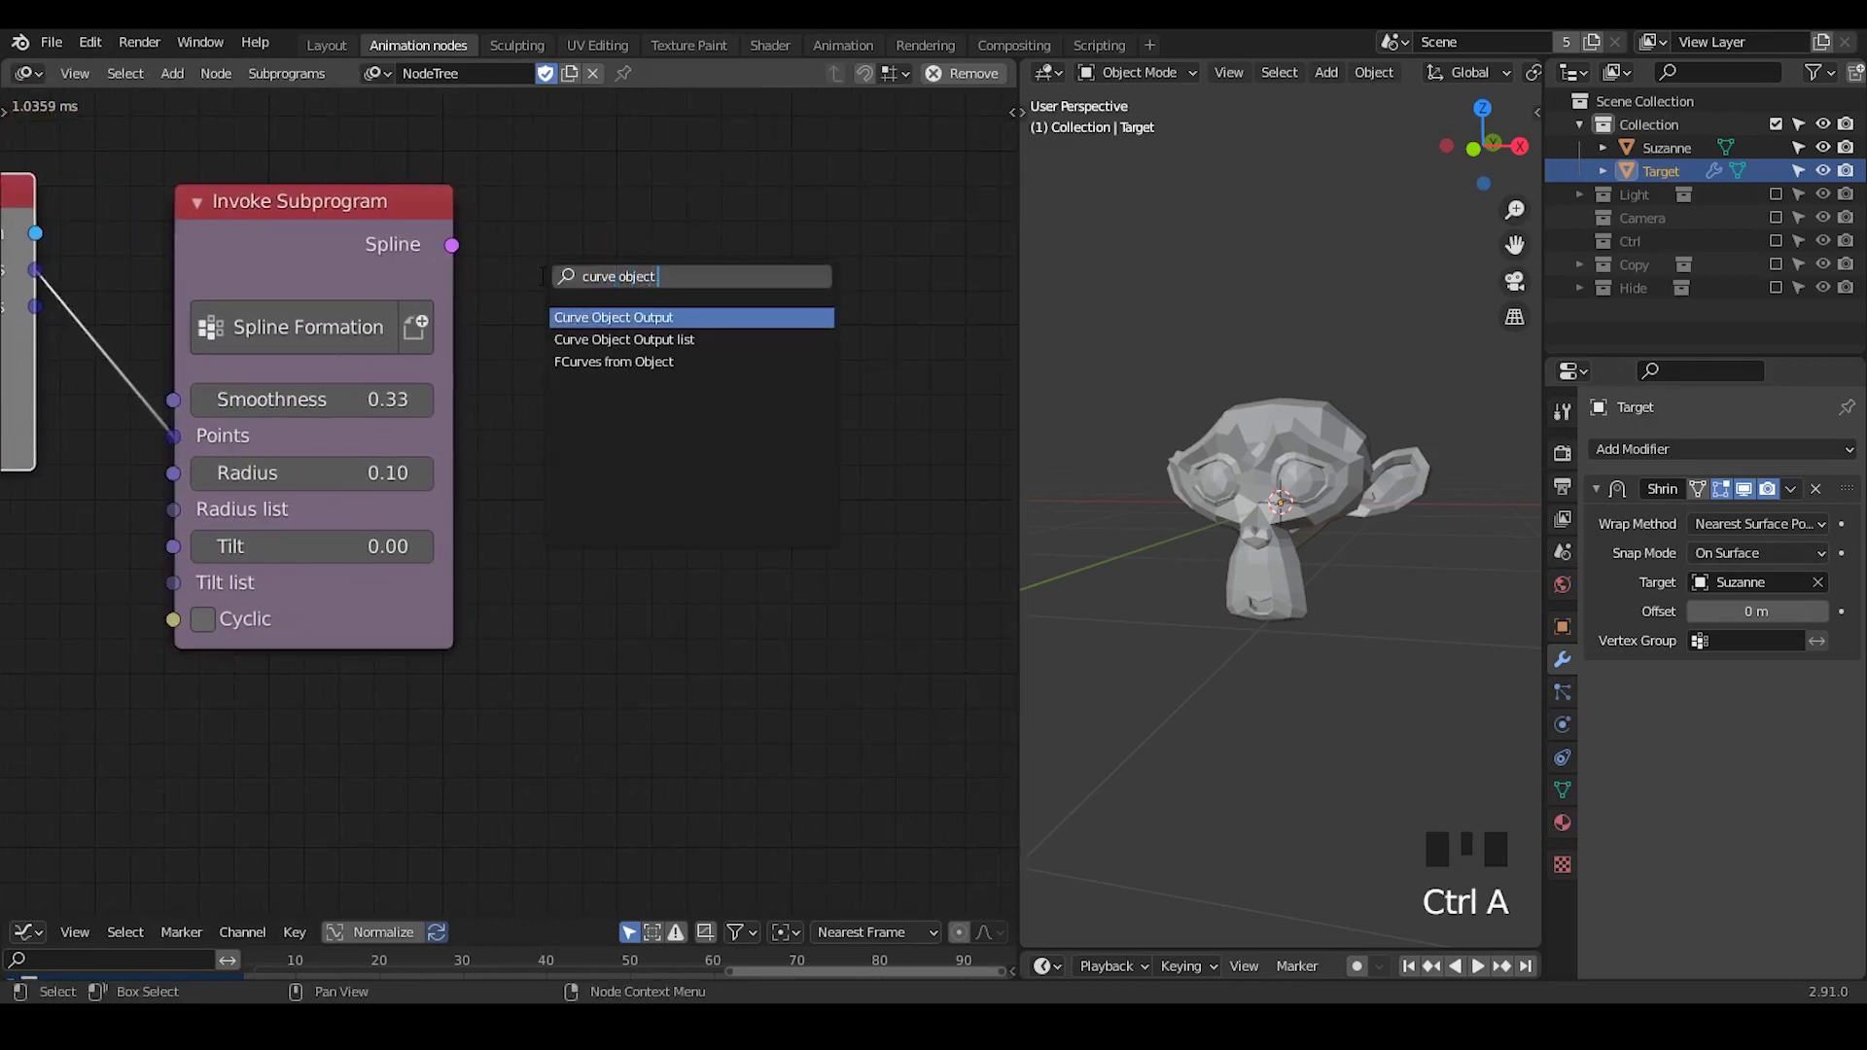
{"action": "key", "text": "Return"}
{"action": "left_click", "coordinate": [527, 235]}
{"action": "left_click_drag", "start_coordinate": [451, 245], "coordinate": [700, 420]}
{"action": "left_click", "coordinate": [843, 378]}
{"action": "left_click", "coordinate": [844, 420]}
{"action": "left_click", "coordinate": [808, 352]}
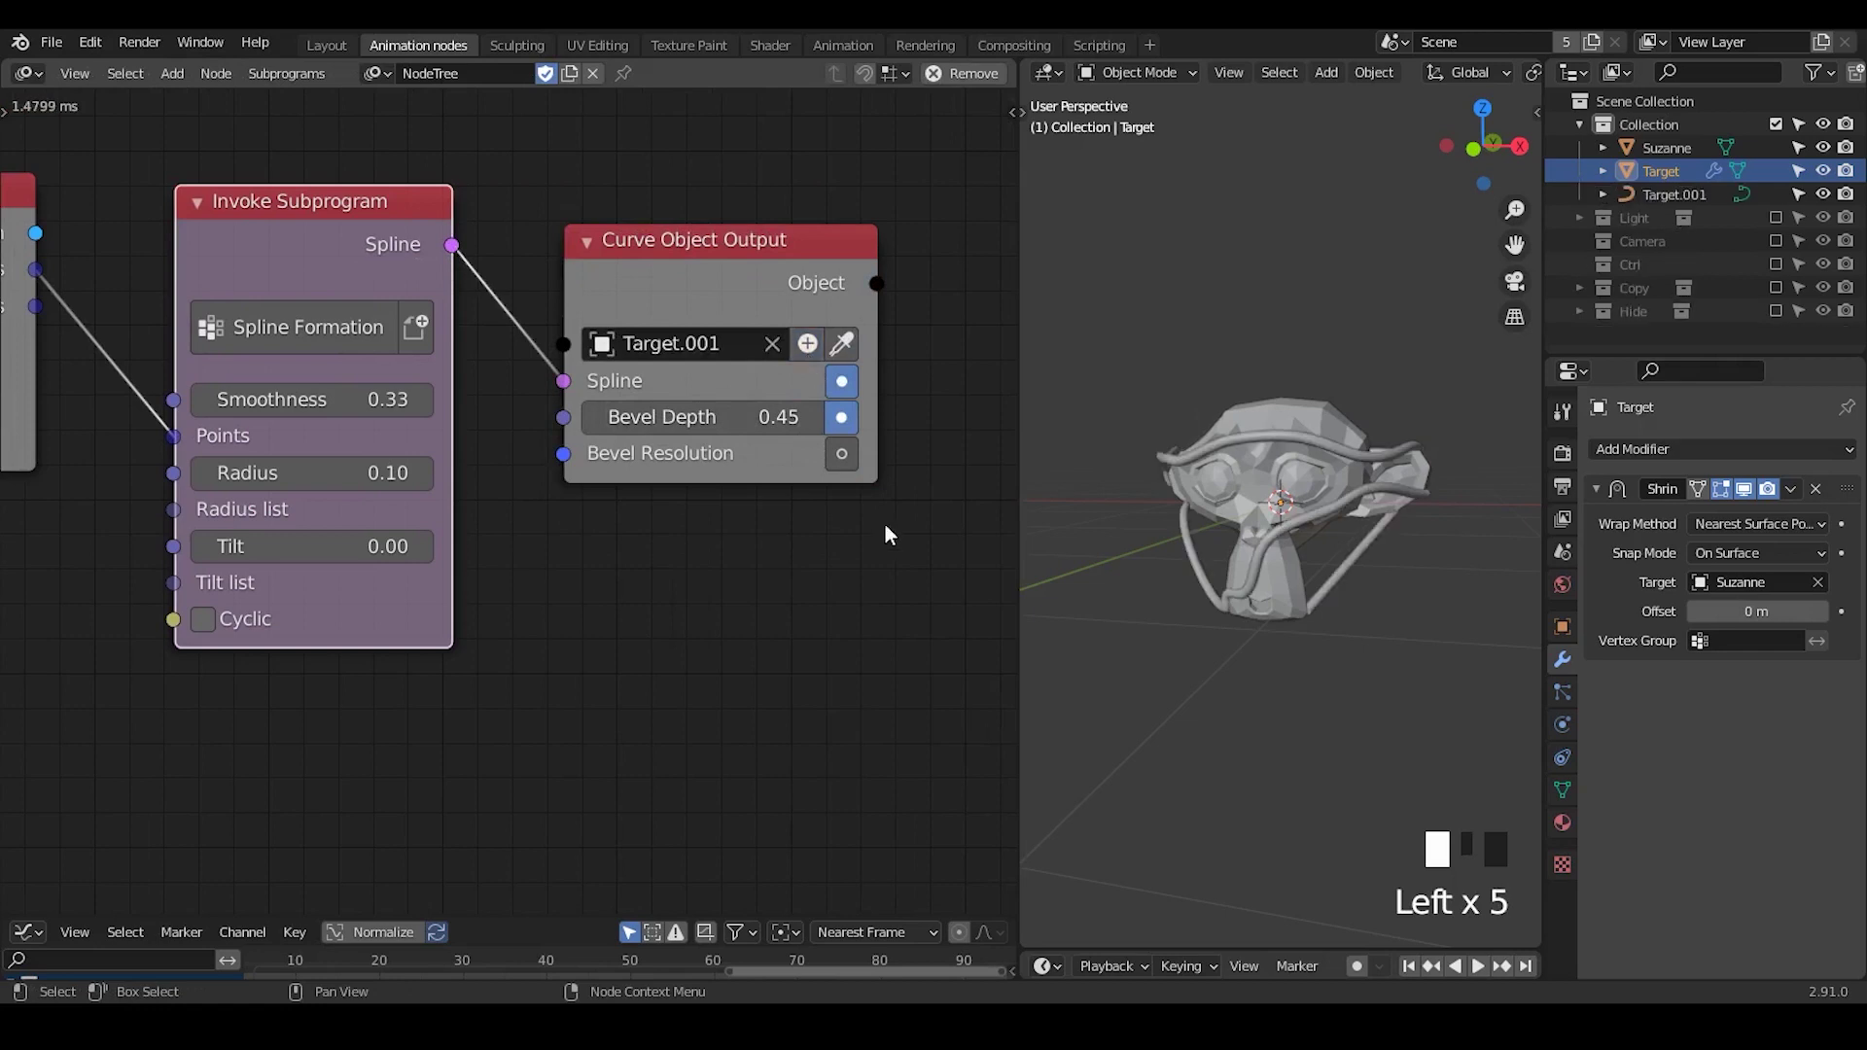
{"action": "middle_click_drag", "start_coordinate": [1375, 504], "coordinate": [1326, 485]}
- Set Spline Formation Smoothness to 0, then raise it to 0.21
{"action": "mouse_move", "coordinate": [1495, 476]}
{"action": "middle_mouse_down"}
{"action": "mouse_move", "coordinate": [1310, 499]}
{"action": "mouse_move", "coordinate": [1517, 449]}
{"action": "middle_mouse_up"}
{"action": "middle_click_drag", "start_coordinate": [542, 486], "coordinate": [745, 433]}
{"action": "scroll", "coordinate": [746, 433], "scroll_direction": "down", "scroll_amount": 1}
{"action": "middle_click_drag", "start_coordinate": [1363, 476], "coordinate": [1216, 447]}
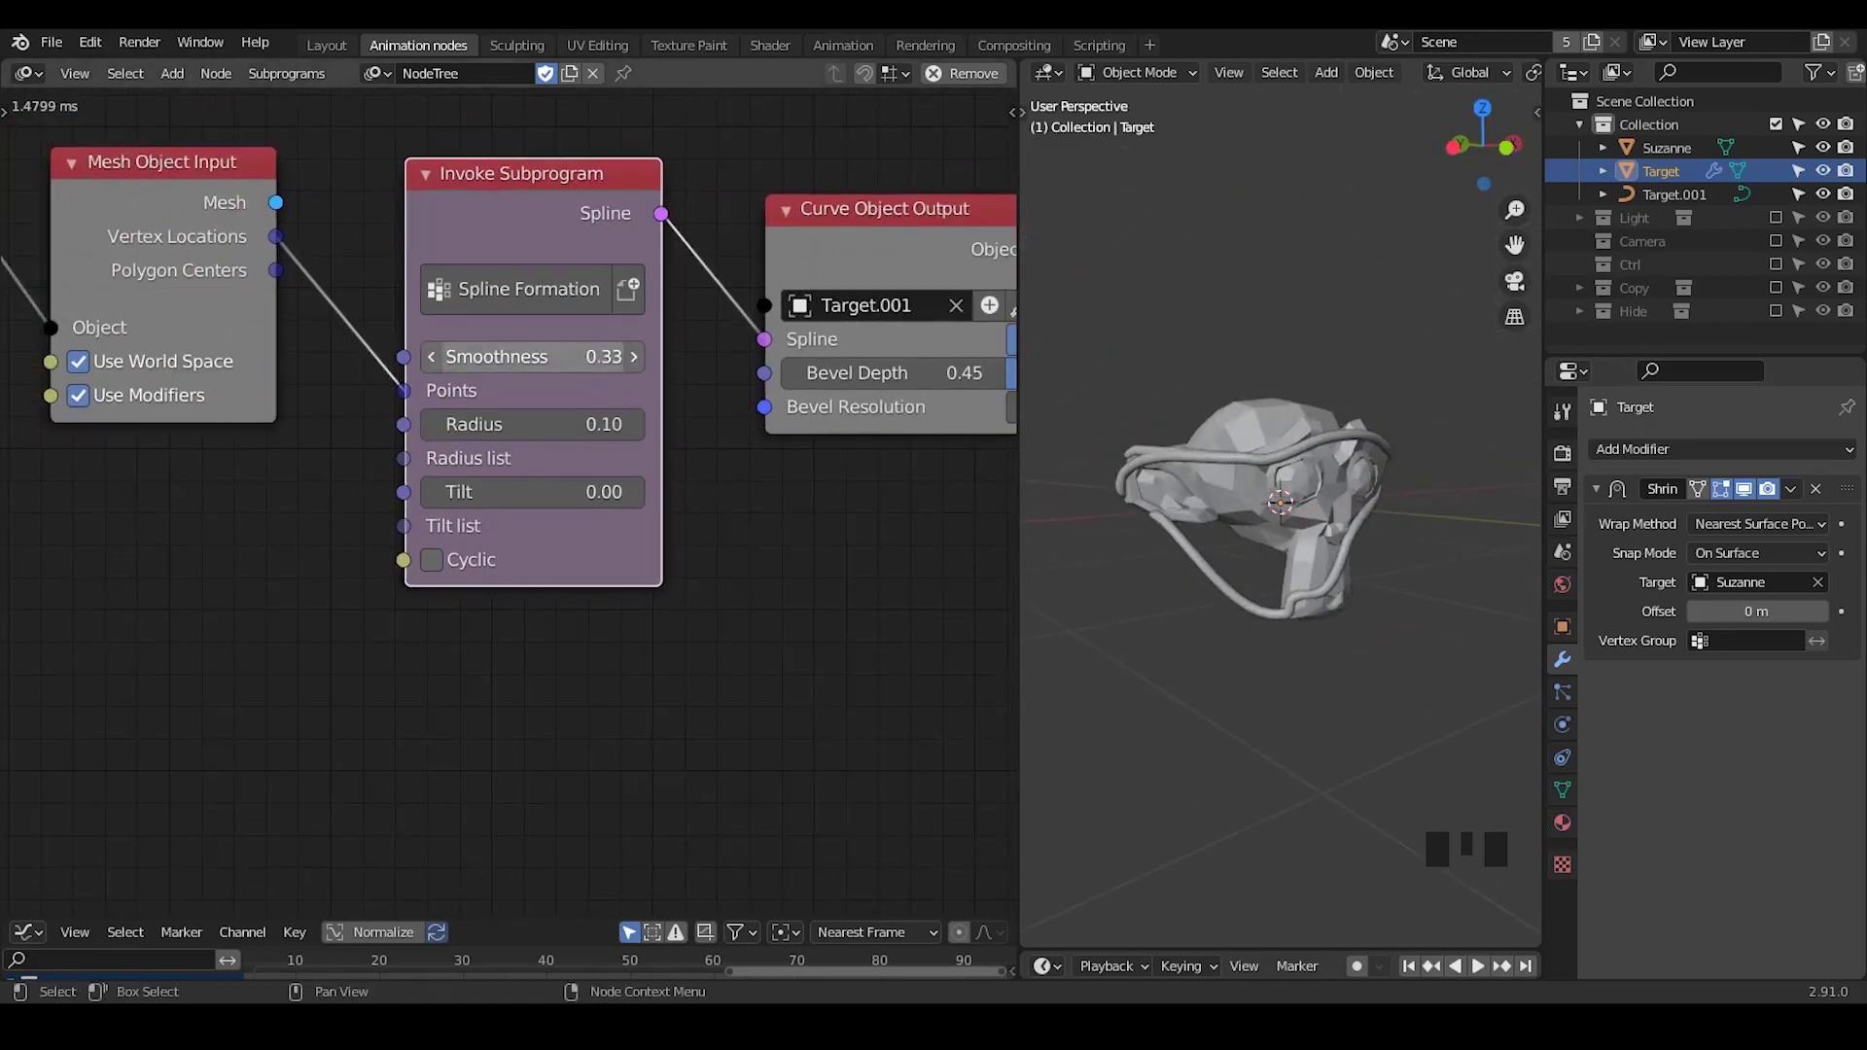
{"action": "left_click", "coordinate": [571, 355]}
{"action": "type", "text": "0.3333"}
{"action": "key", "text": "Return"}
{"action": "middle_click_drag", "start_coordinate": [1373, 499], "coordinate": [1283, 467]}
{"action": "mouse_move", "coordinate": [531, 360]}
{"action": "left_mouse_down"}
{"action": "mouse_move", "coordinate": [680, 361]}
{"action": "mouse_move", "coordinate": [473, 361]}
{"action": "mouse_move", "coordinate": [536, 361]}
{"action": "left_mouse_up"}
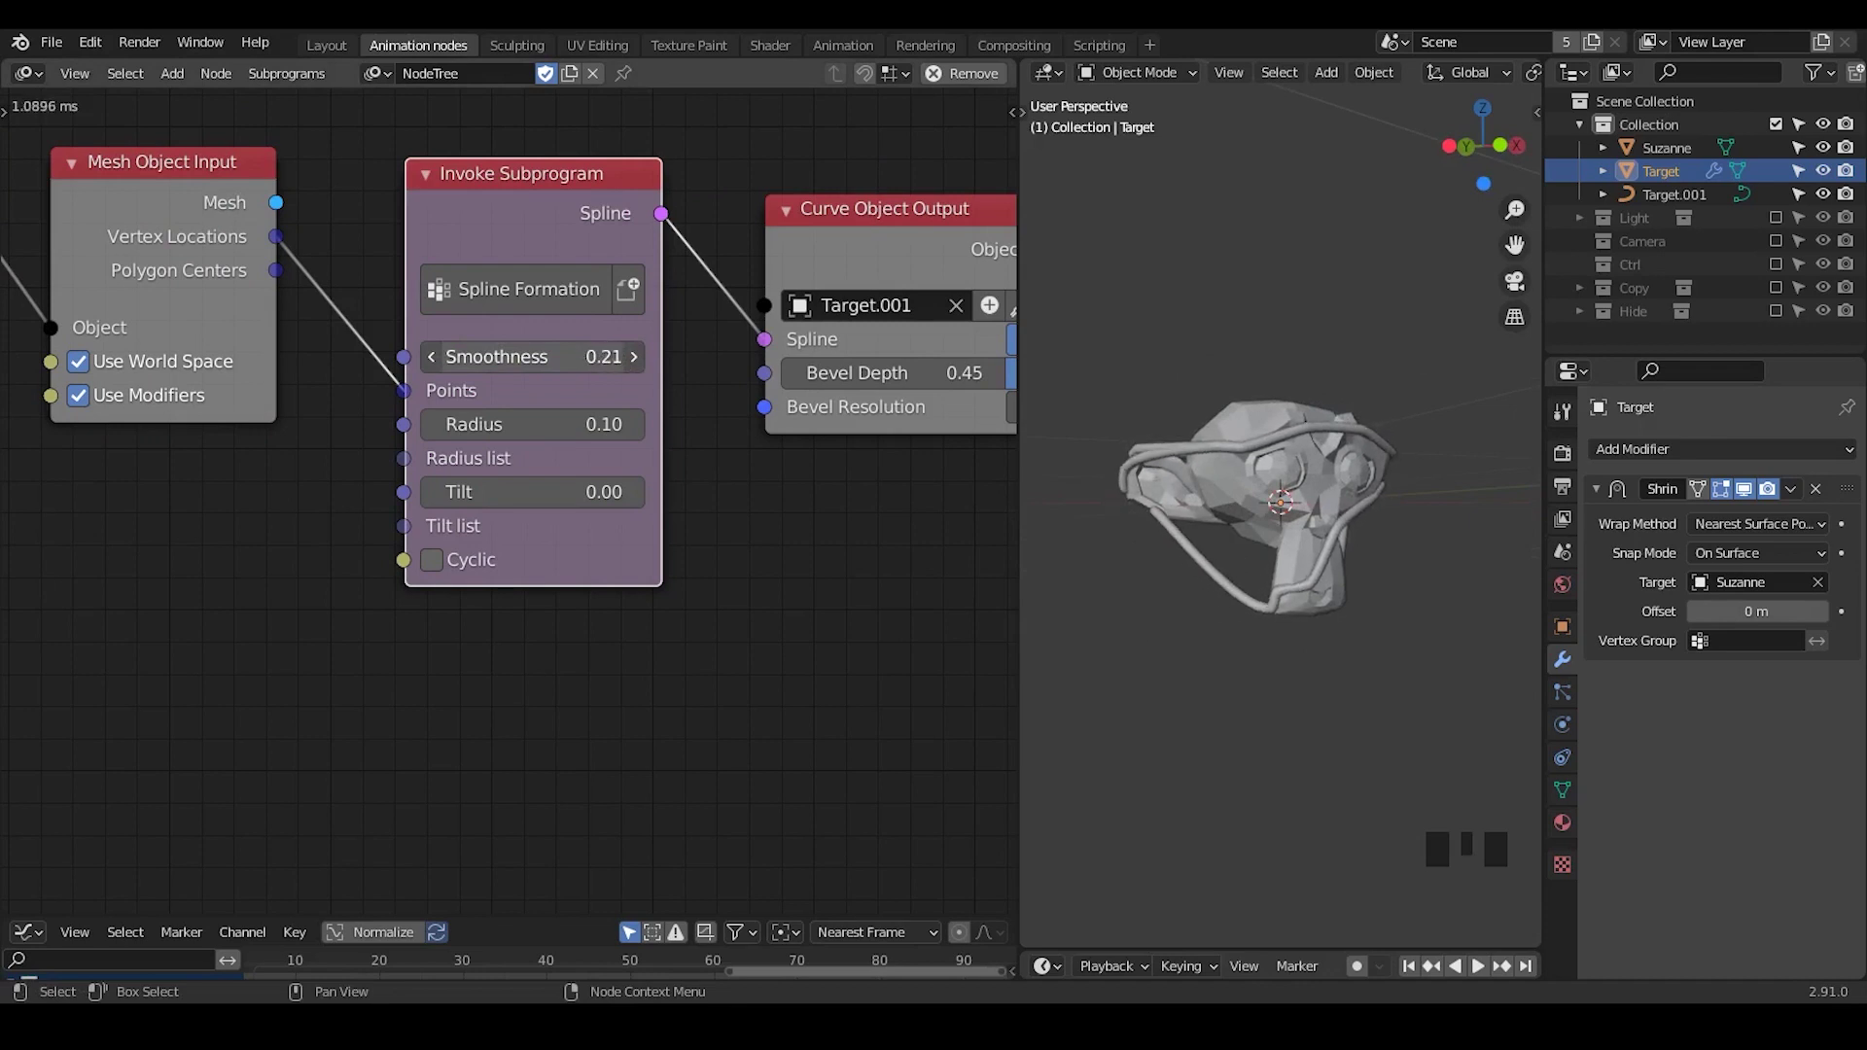
- Select the Float Input and Distribute Matrices nodes
{"action": "middle_click_drag", "start_coordinate": [1114, 514], "coordinate": [1053, 639]}
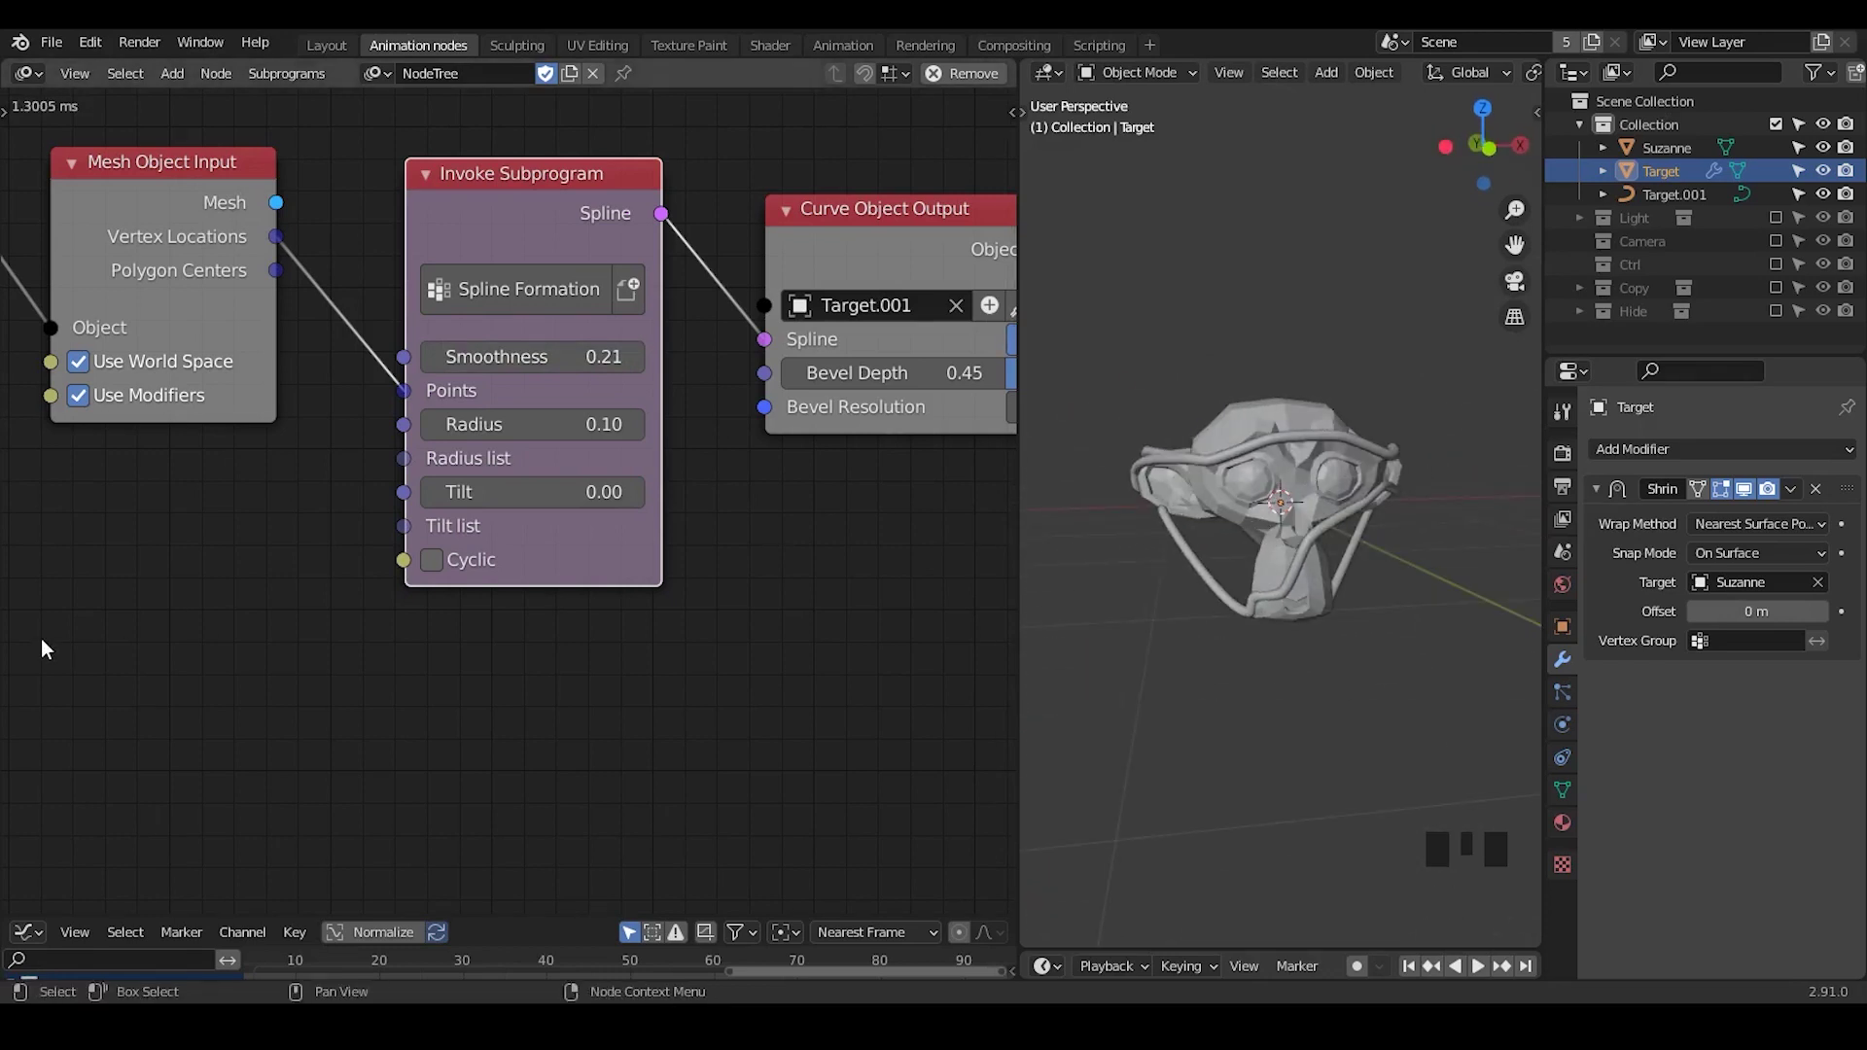
{"action": "middle_click_drag", "start_coordinate": [49, 649], "coordinate": [808, 563]}
{"action": "left_click_drag", "start_coordinate": [800, 171], "coordinate": [431, 688]}
- Shift the two nodes left and add a reroute point on the Vectors links
{"action": "key", "text": "g"}
{"action": "left_click", "coordinate": [552, 387]}
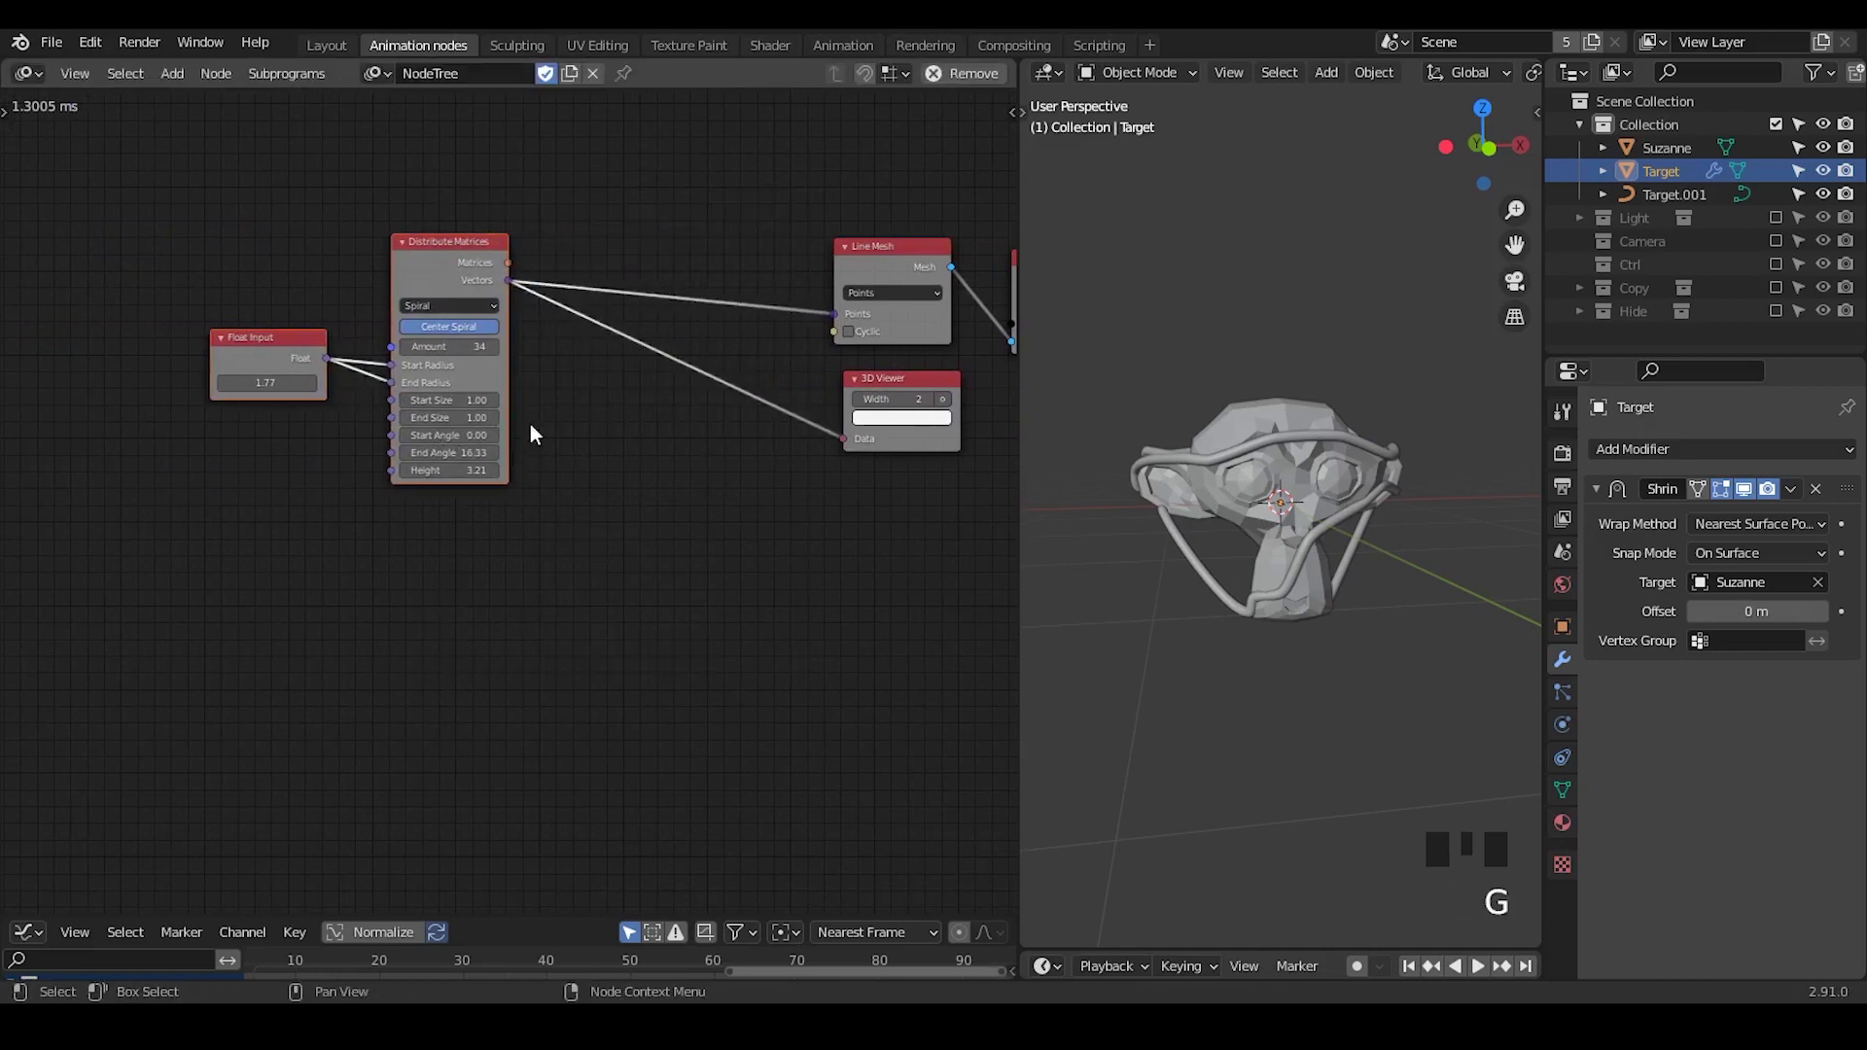
{"action": "right_click_drag", "start_coordinate": [569, 261], "coordinate": [580, 355], "text": "shift"}
{"action": "key", "text": "g"}
{"action": "left_click", "coordinate": [828, 352]}
{"action": "middle_click_drag", "start_coordinate": [876, 456], "coordinate": [814, 457]}
{"action": "left_click", "coordinate": [859, 574]}
{"action": "middle_click_drag", "start_coordinate": [860, 574], "coordinate": [832, 460], "text": "ctrl"}
{"action": "mouse_move", "coordinate": [1264, 544]}
{"action": "middle_mouse_down"}
{"action": "mouse_move", "coordinate": [1298, 560]}
{"action": "mouse_move", "coordinate": [1252, 567]}
{"action": "mouse_move", "coordinate": [1289, 533]}
{"action": "middle_mouse_up"}
{"action": "middle_click_drag", "start_coordinate": [656, 326], "coordinate": [648, 356]}
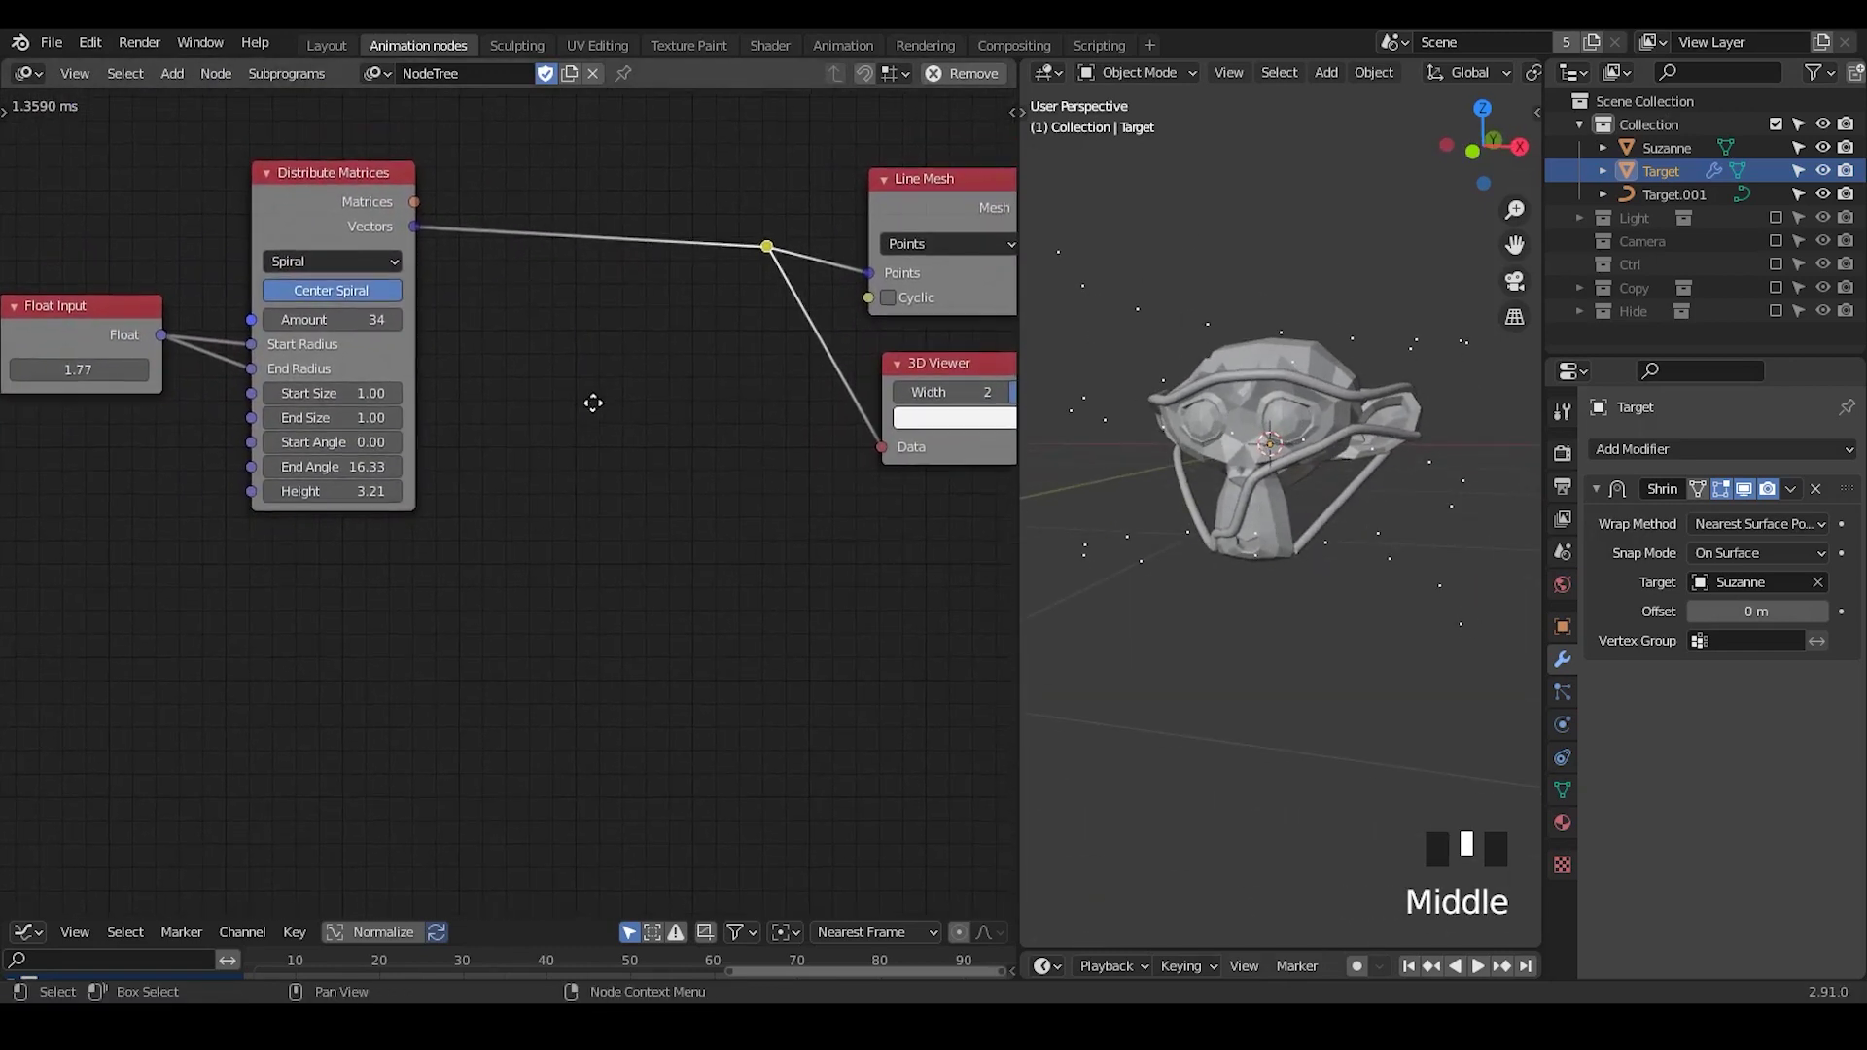
- Insert a Transform Vector node onto the Vectors link
{"action": "key", "text": "ctrl+a"}
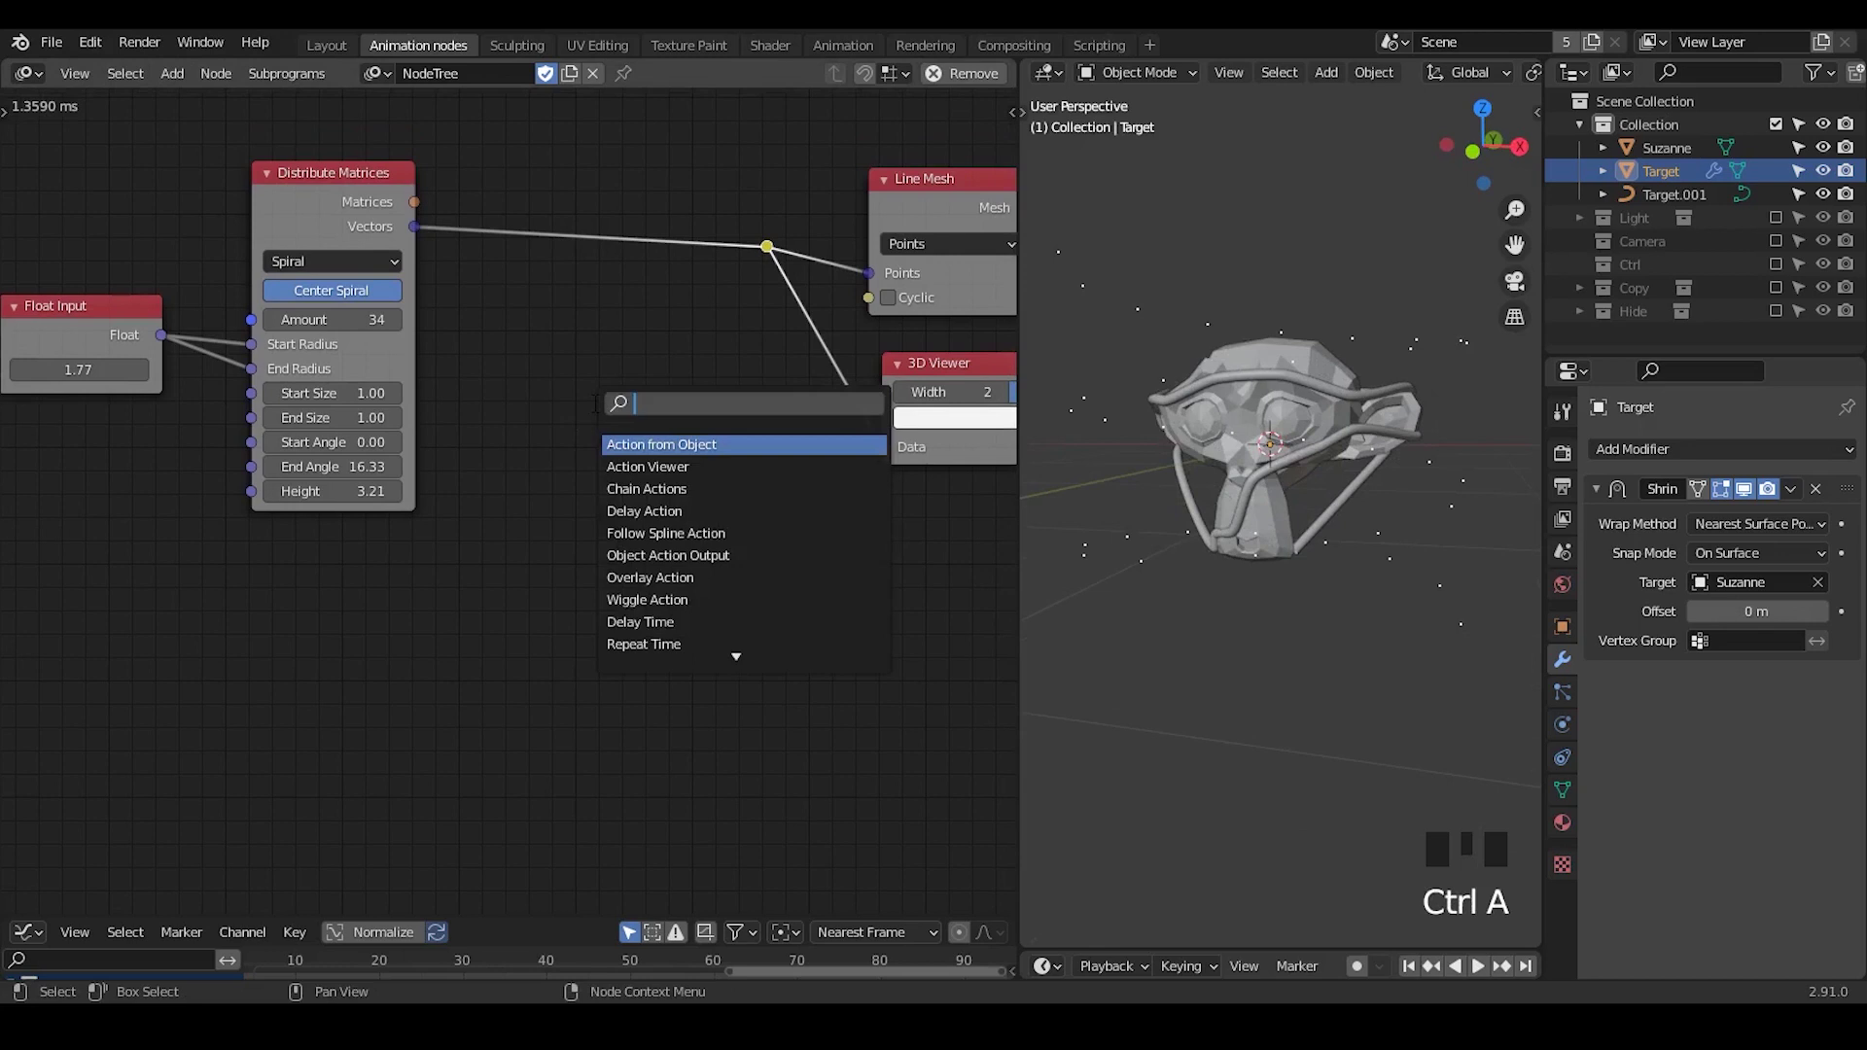
{"action": "type", "text": "transform ve"}
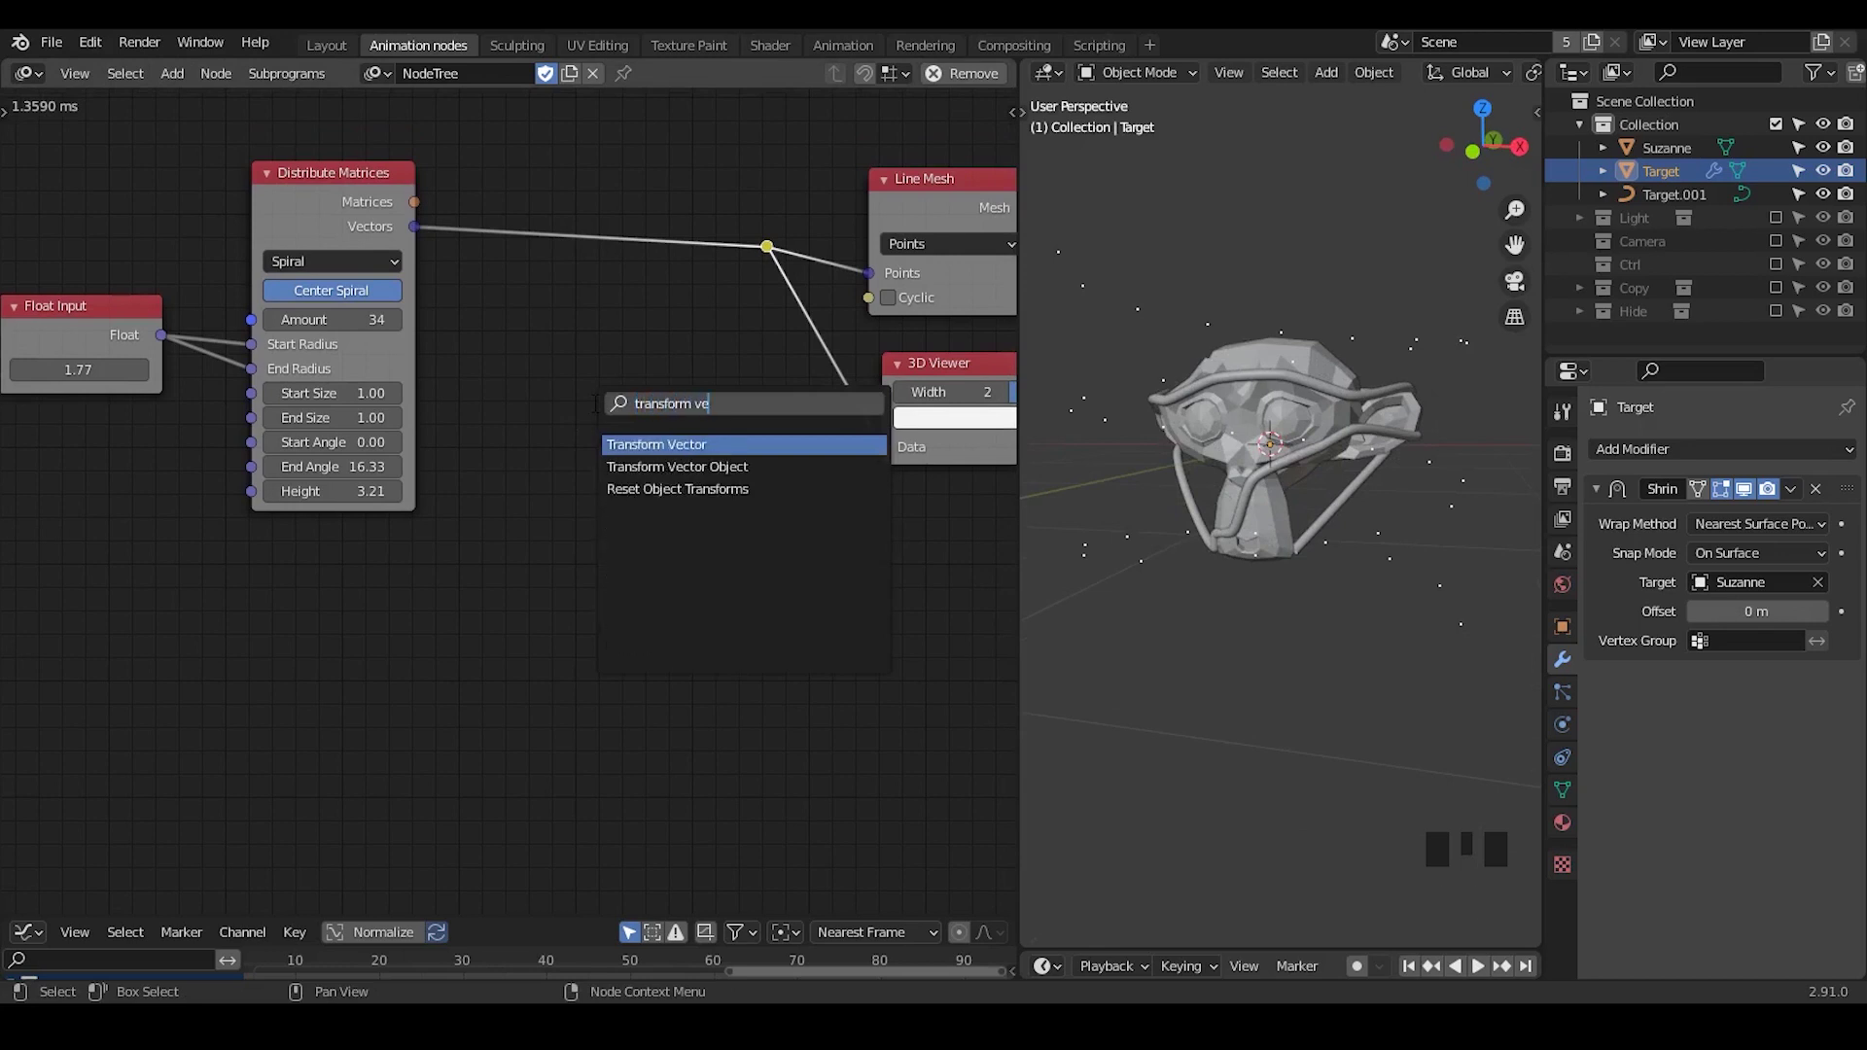
{"action": "key", "text": "Return"}
{"action": "left_click", "coordinate": [550, 340]}
{"action": "middle_click_drag", "start_coordinate": [449, 461], "coordinate": [546, 454]}
- Add a Compose Matrix rotation node and link it to Transform Vector's Matrix
{"action": "key", "text": "ctrl+a"}
{"action": "type", "text": "rotation"}
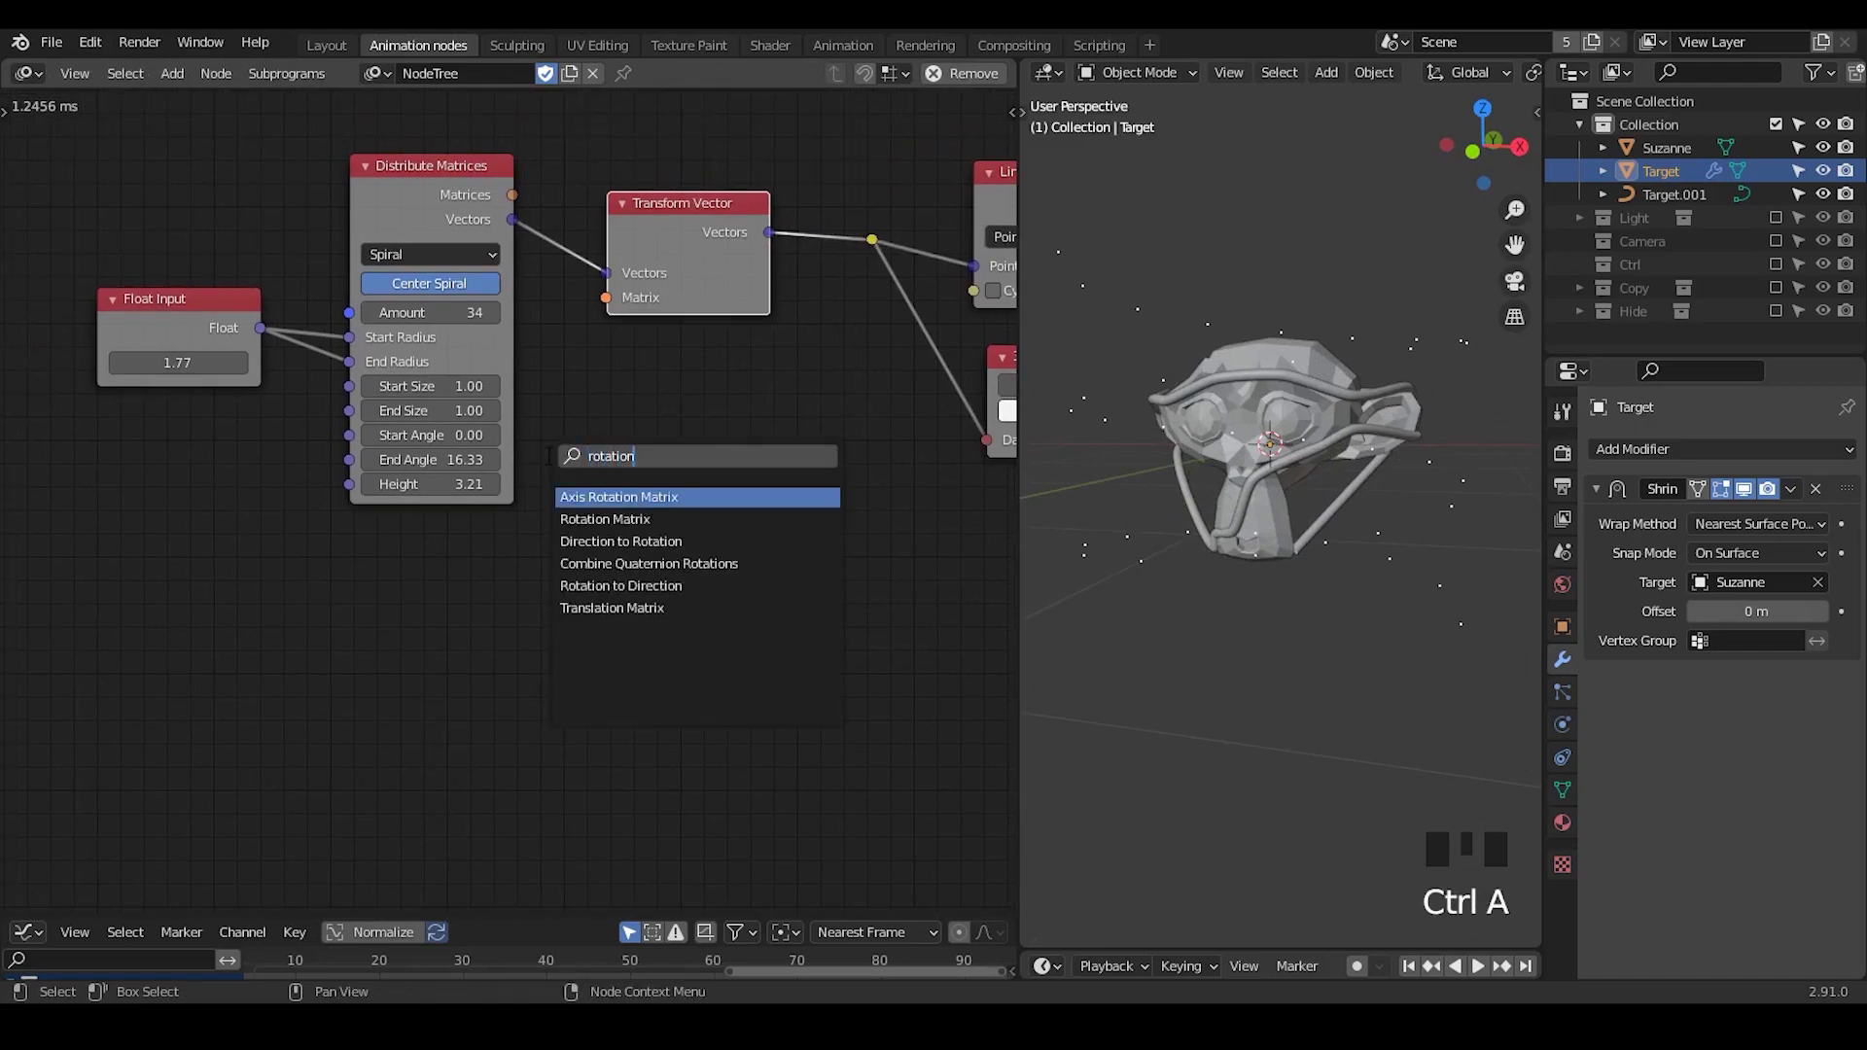
{"action": "key", "text": "Down"}
{"action": "key", "text": "Return"}
{"action": "left_click", "coordinate": [255, 542]}
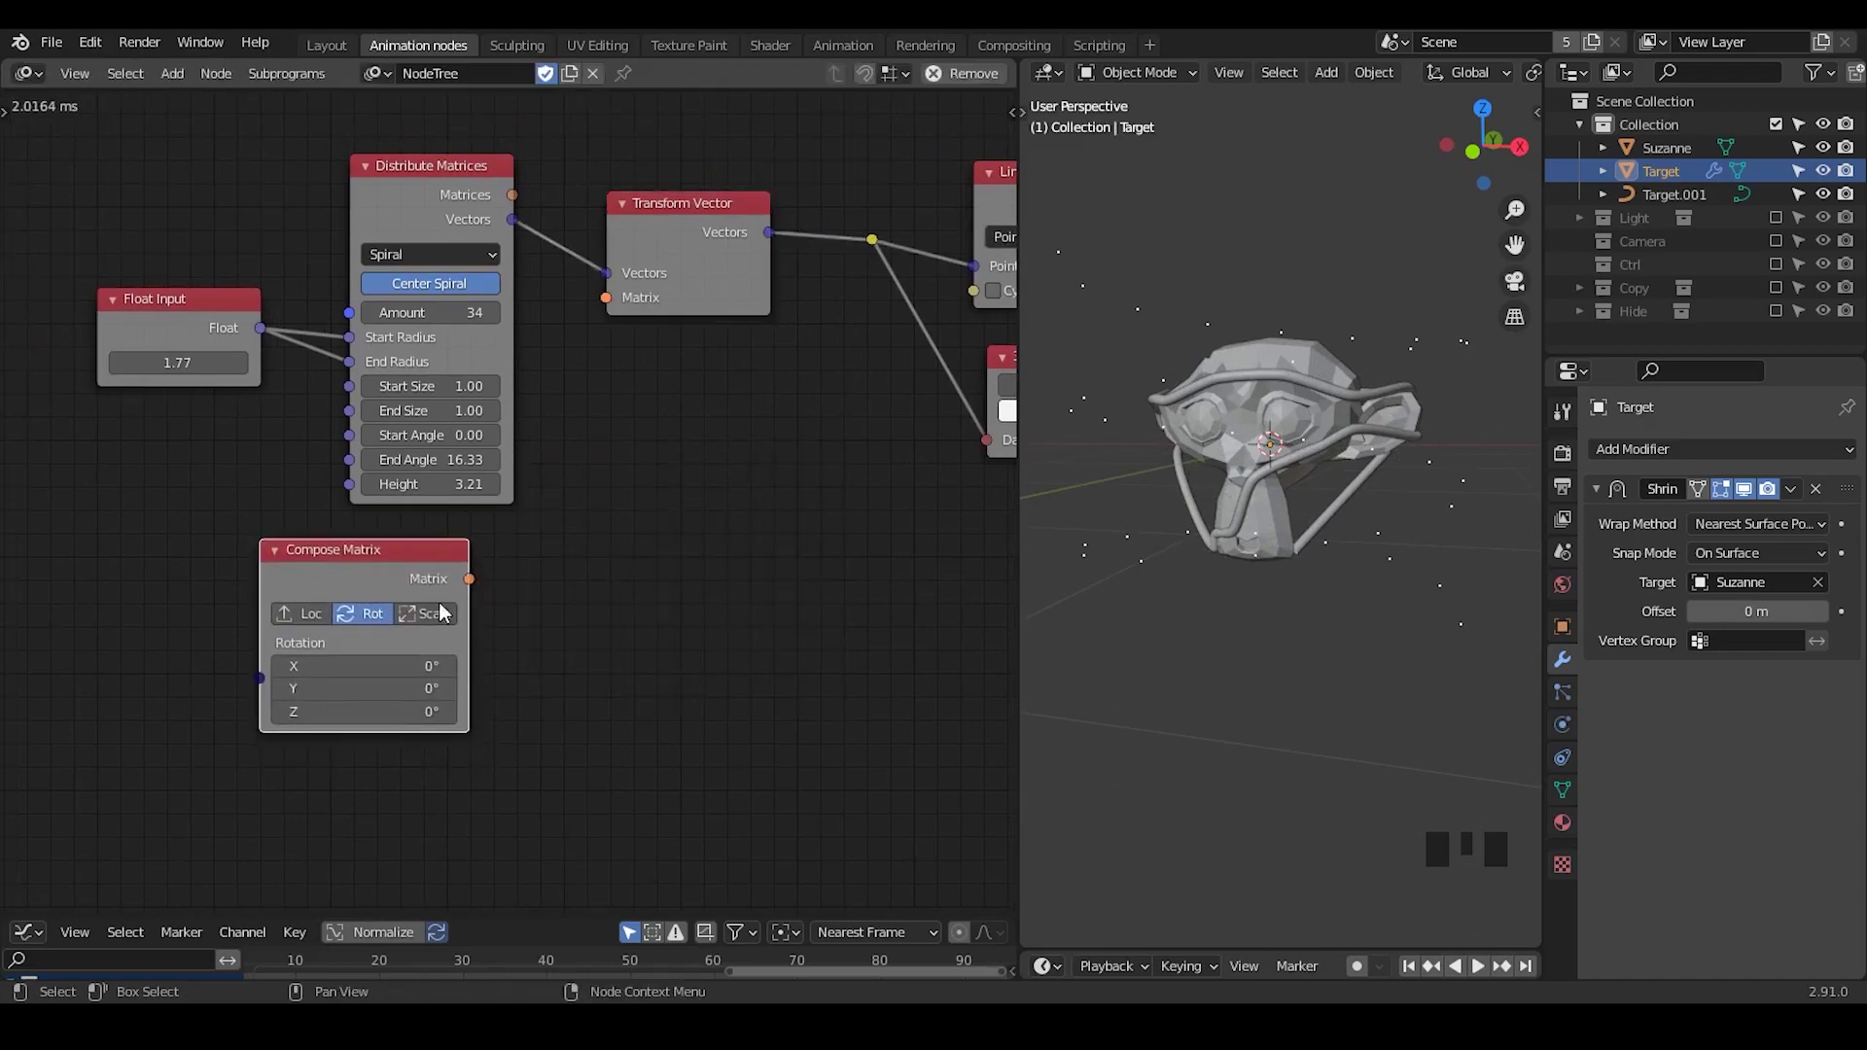
{"action": "left_click_drag", "start_coordinate": [470, 580], "coordinate": [613, 309]}
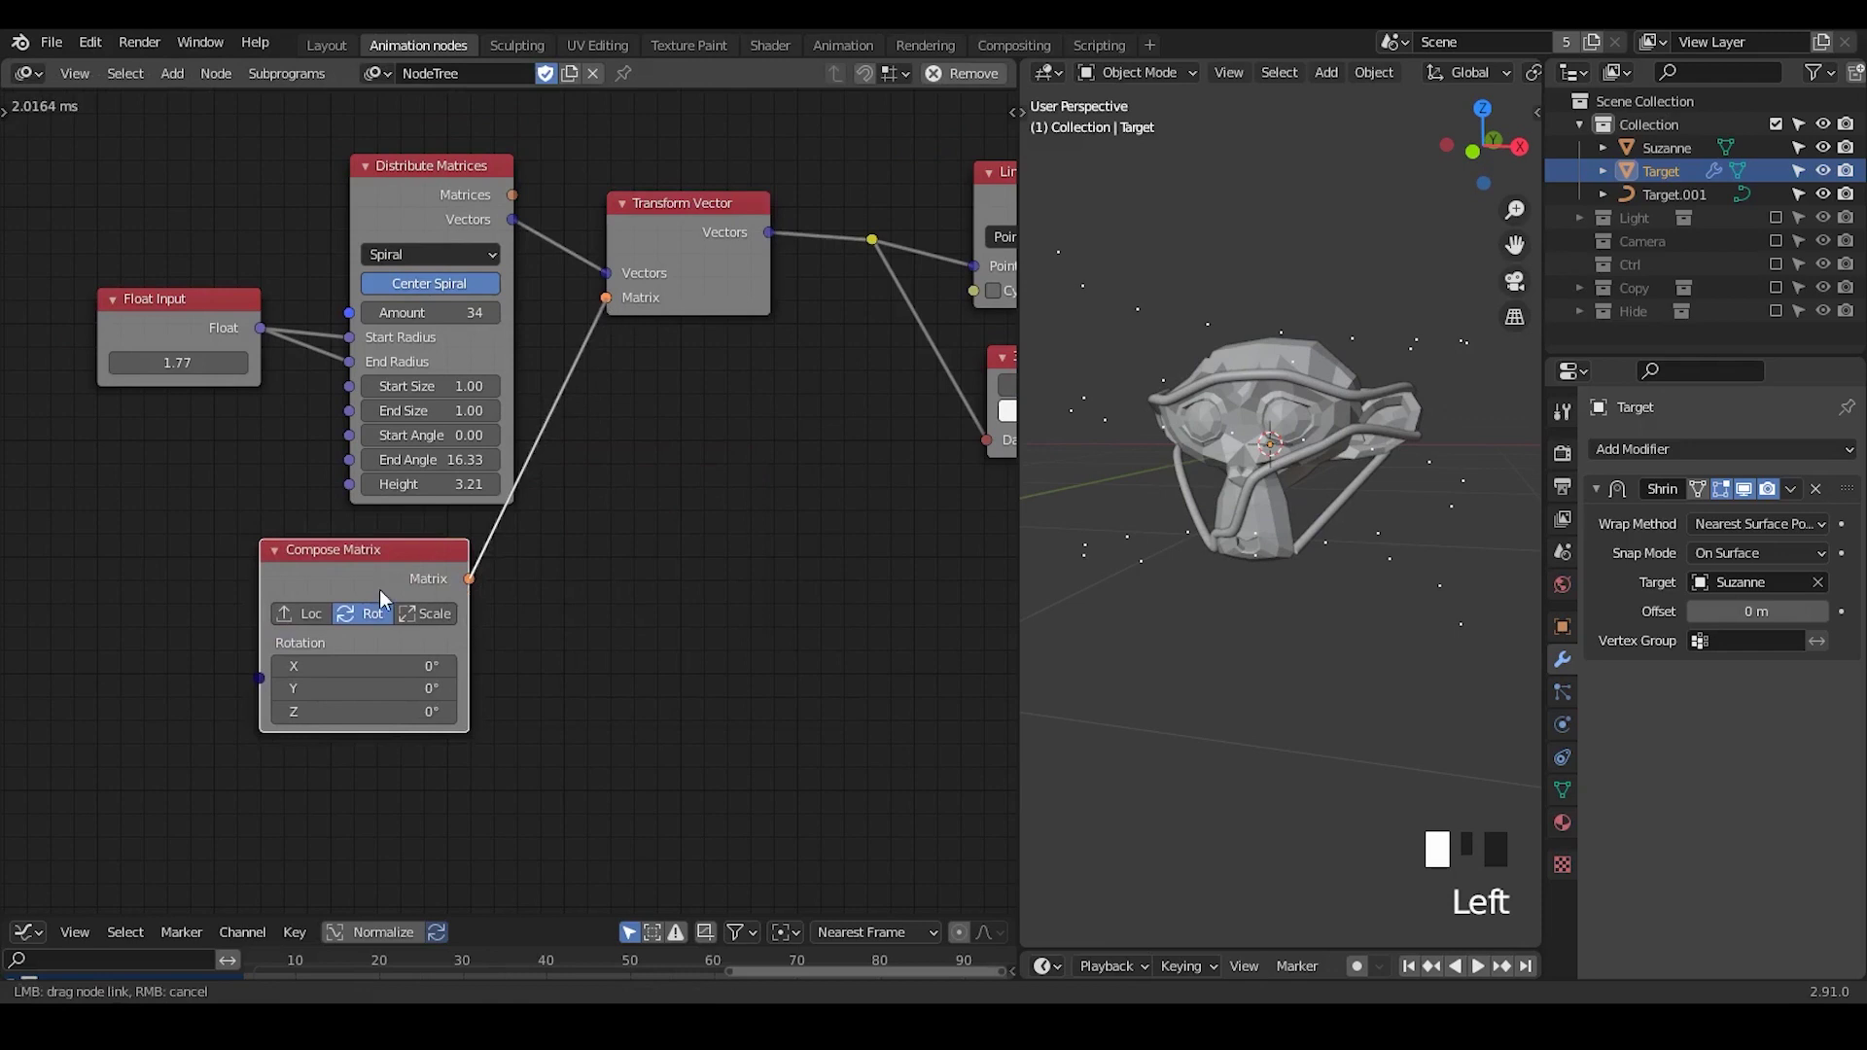
{"action": "left_click_drag", "start_coordinate": [380, 589], "coordinate": [462, 559]}
- Set the rotation to X 8° and Y -15°, then edit the Z value
{"action": "left_click_drag", "start_coordinate": [447, 635], "coordinate": [515, 634]}
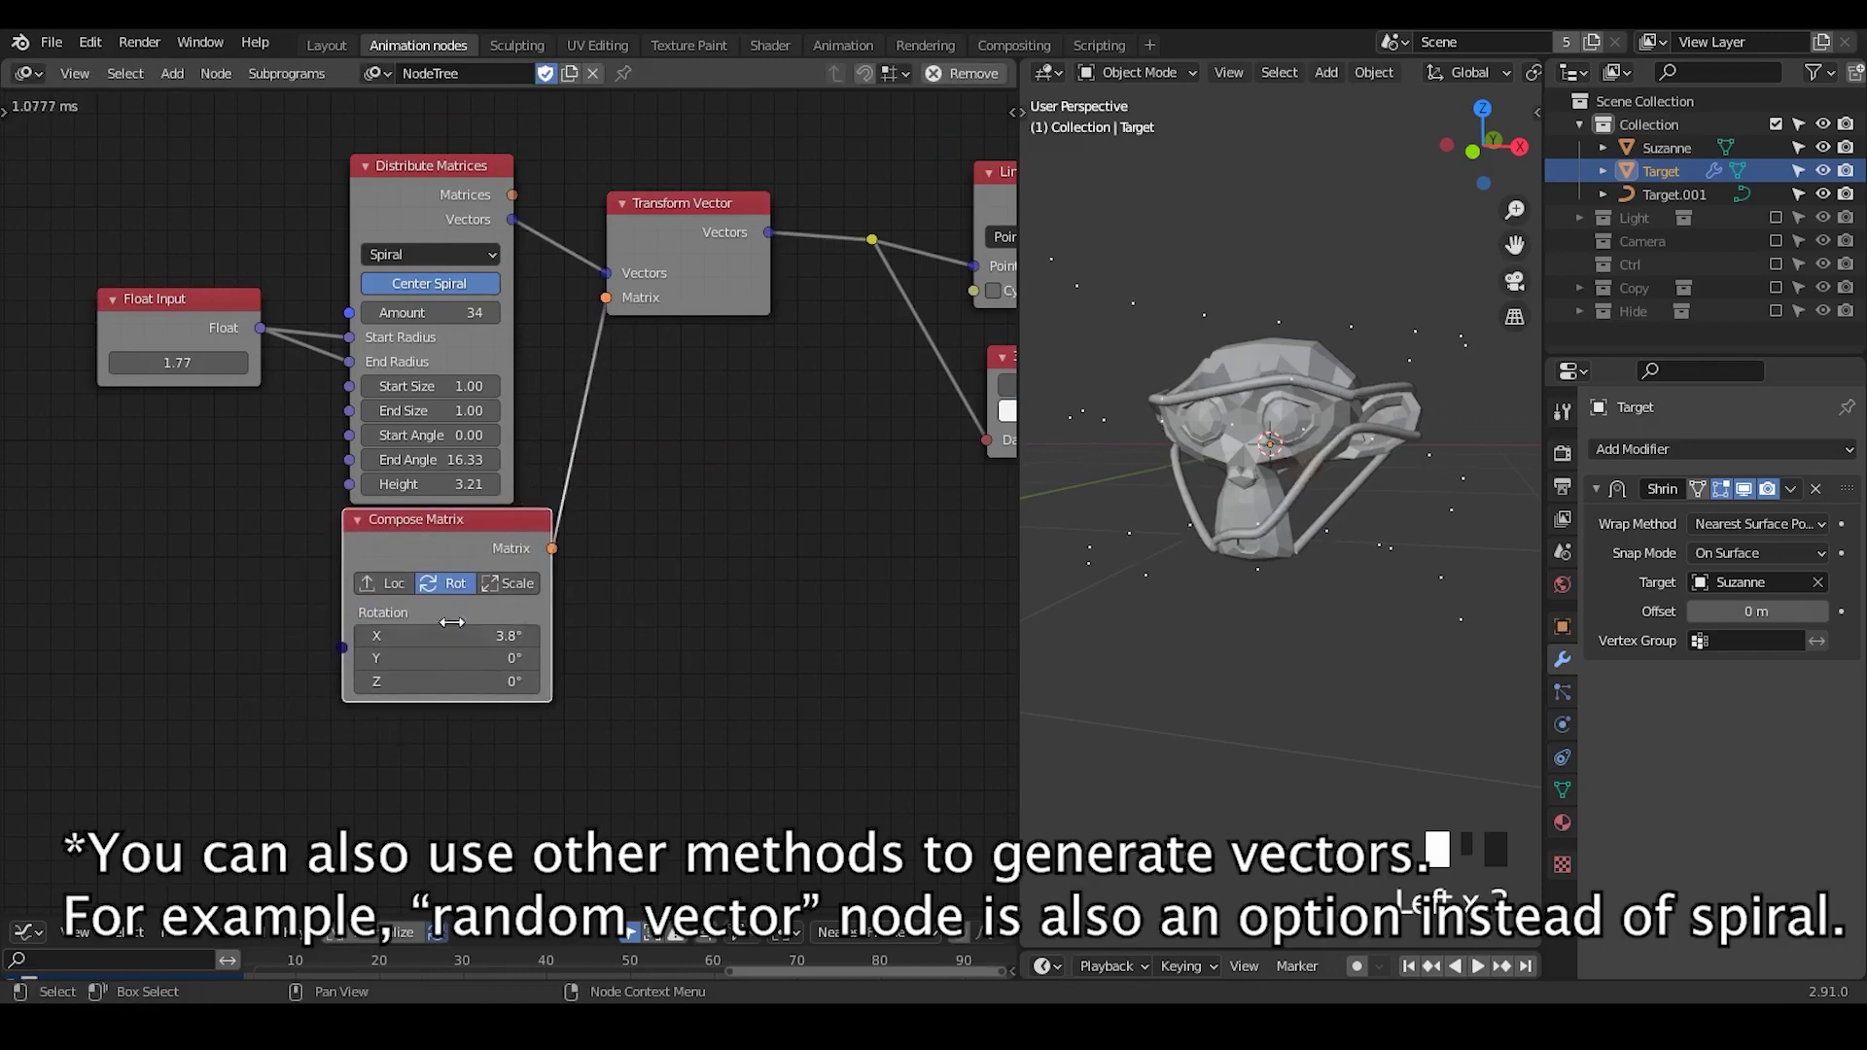
{"action": "middle_click_drag", "start_coordinate": [1313, 453], "coordinate": [1340, 391]}
{"action": "left_click_drag", "start_coordinate": [454, 634], "coordinate": [418, 659]}
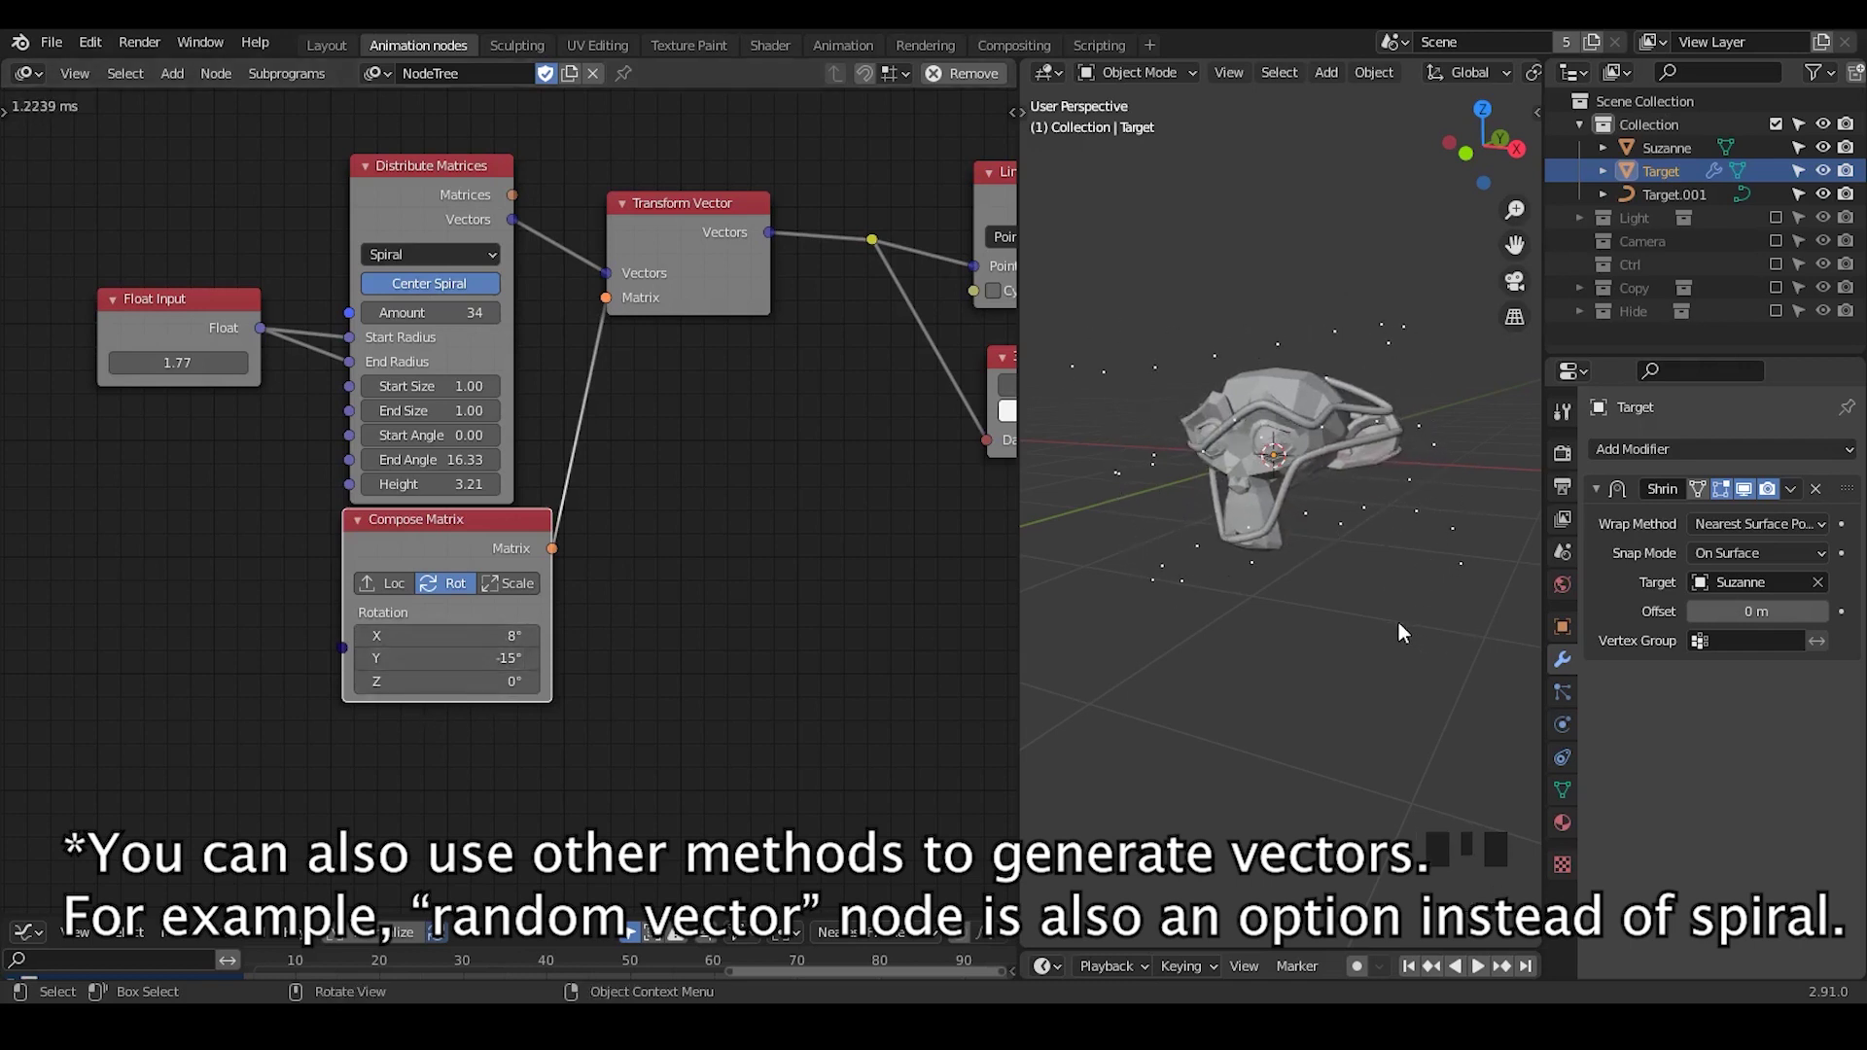
{"action": "middle_click_drag", "start_coordinate": [1399, 622], "coordinate": [1264, 583]}
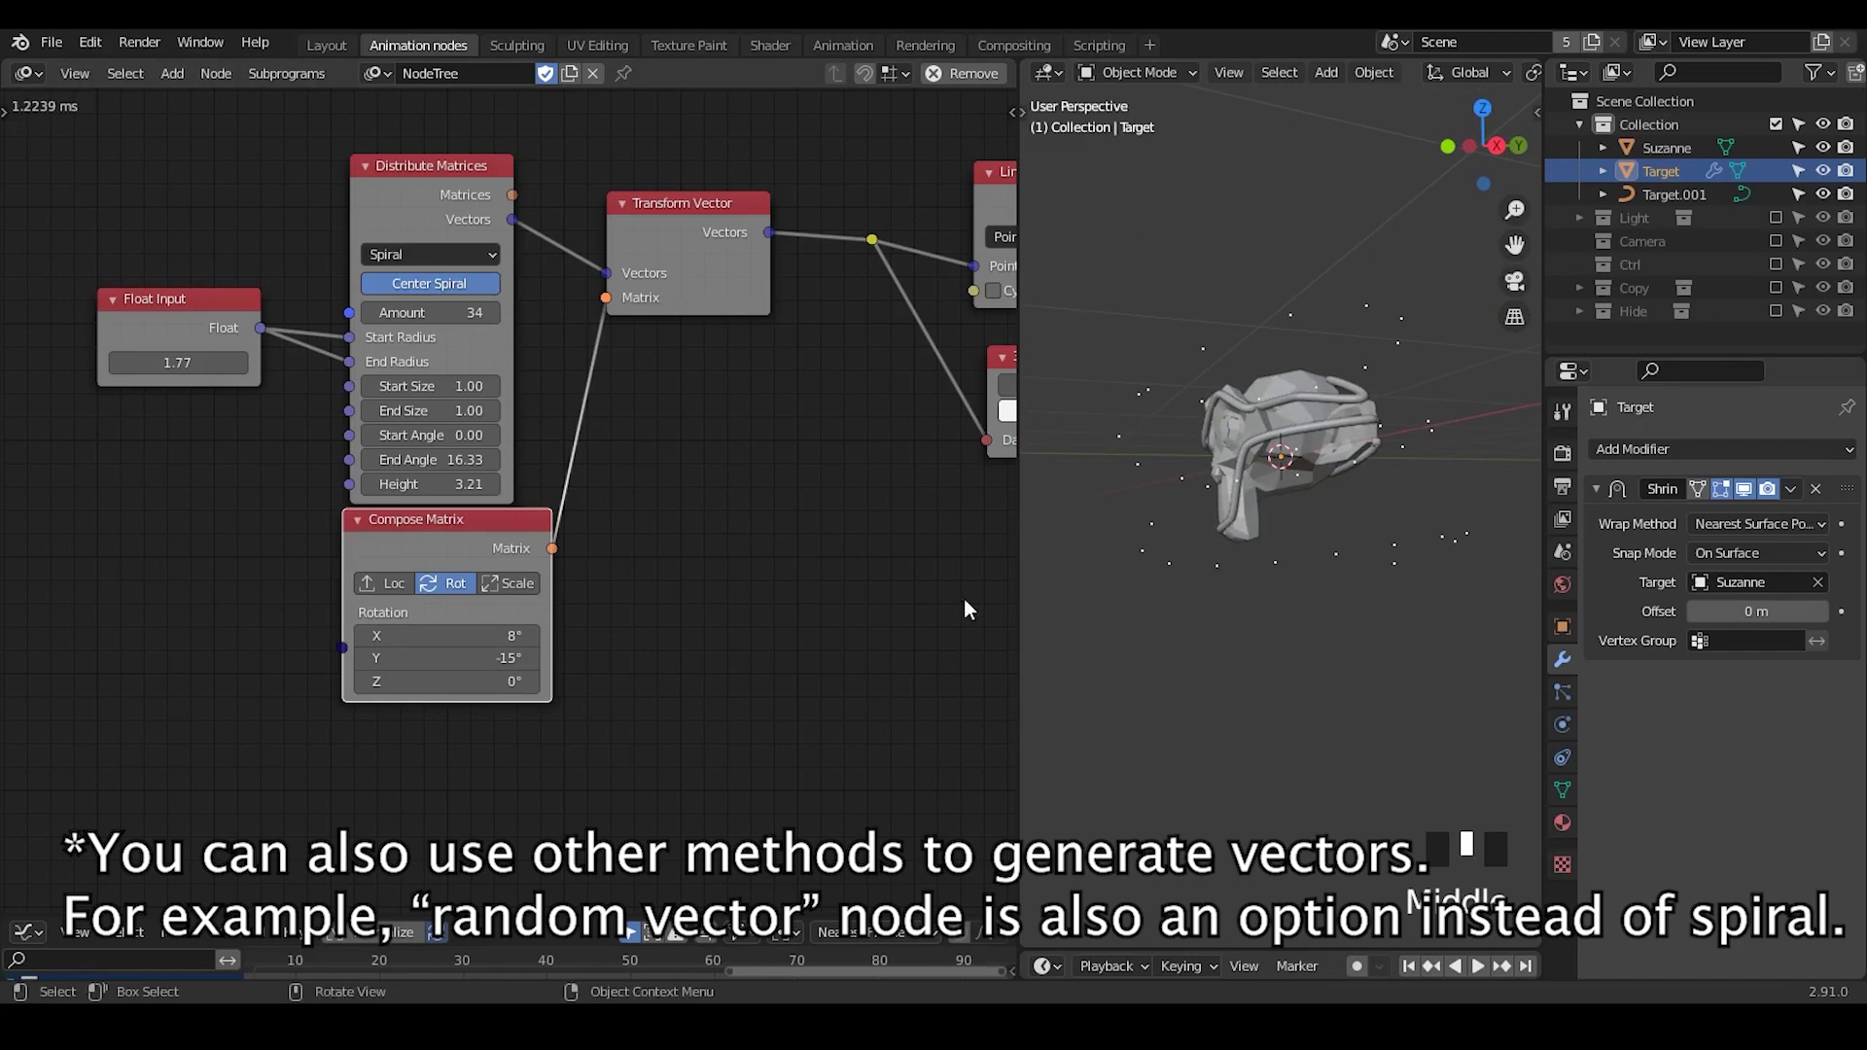
{"action": "left_click_drag", "start_coordinate": [447, 681], "coordinate": [515, 680]}
{"action": "left_click", "coordinate": [447, 681]}
- Set the Z rotation to 0° and orbit to face Suzanne
{"action": "type", "text": "0"}
{"action": "key", "text": "Return"}
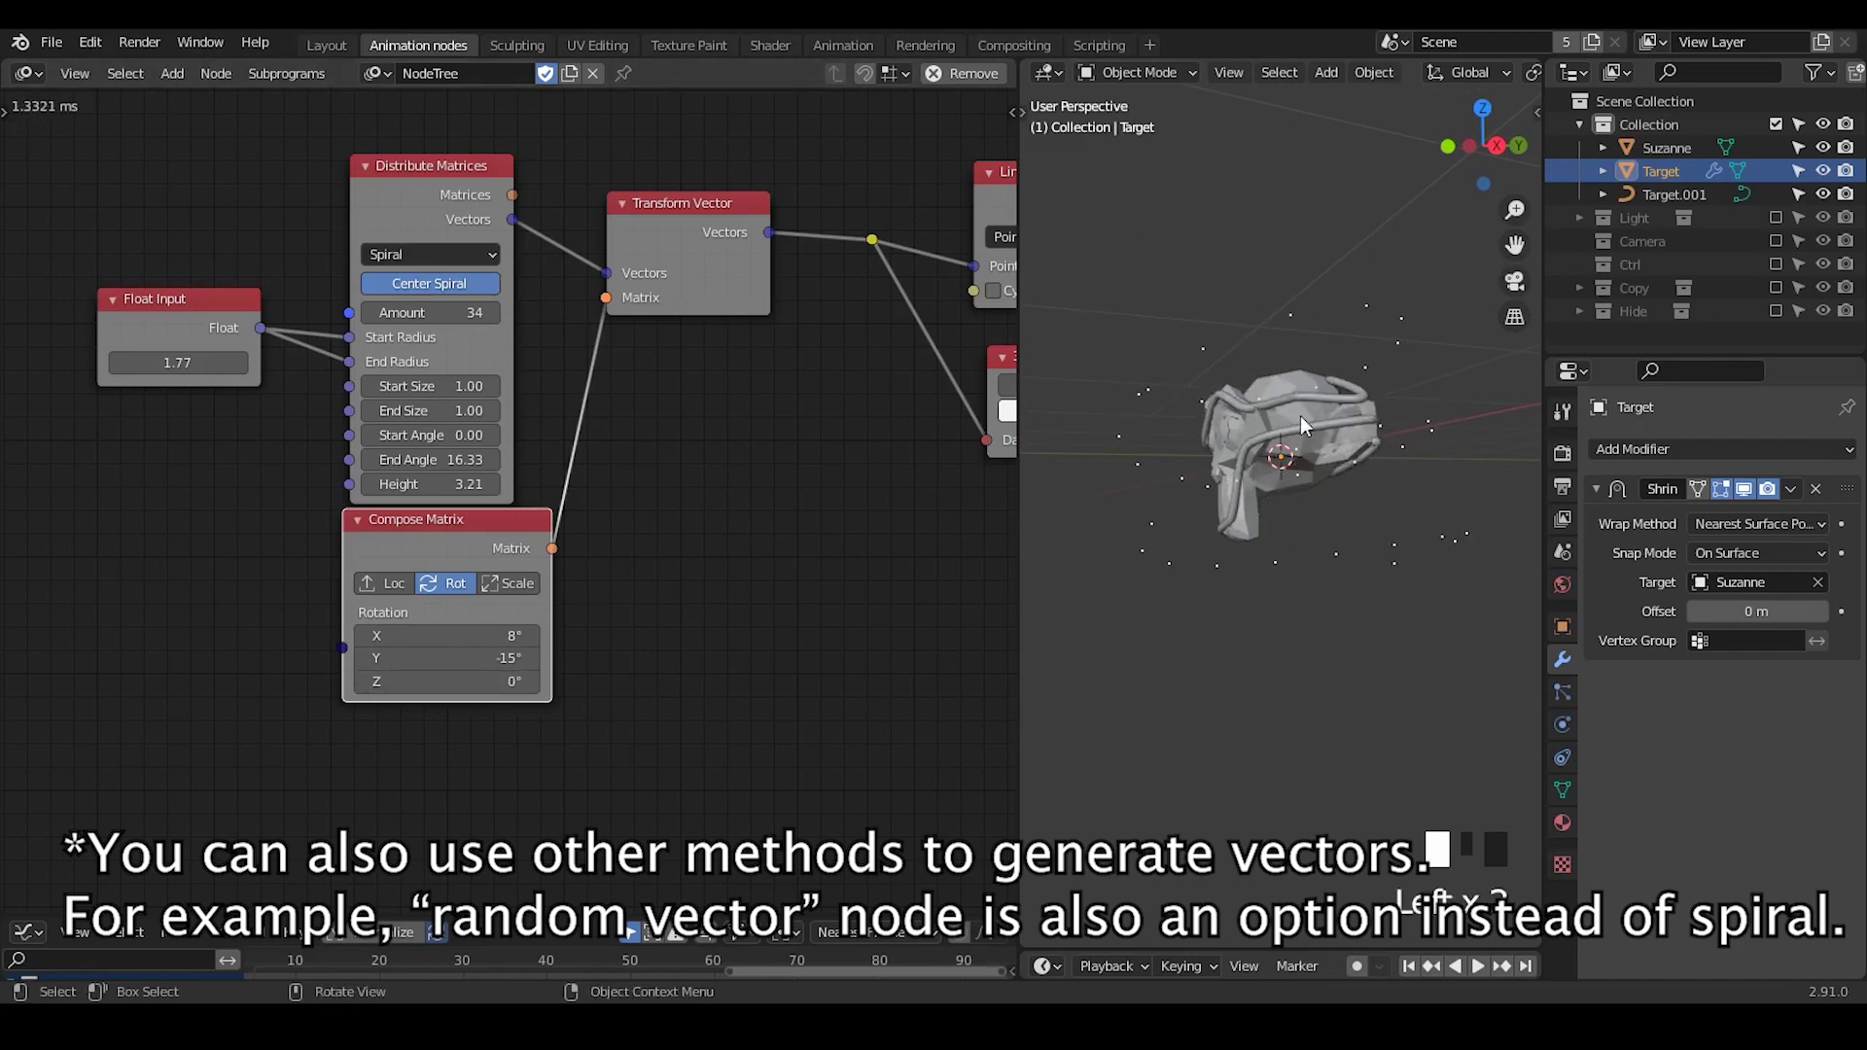
{"action": "middle_click_drag", "start_coordinate": [1268, 418], "coordinate": [1432, 423]}
{"action": "mouse_move", "coordinate": [1278, 532]}
{"action": "middle_mouse_down"}
{"action": "mouse_move", "coordinate": [1327, 542]}
{"action": "mouse_move", "coordinate": [1293, 526]}
{"action": "middle_mouse_up"}
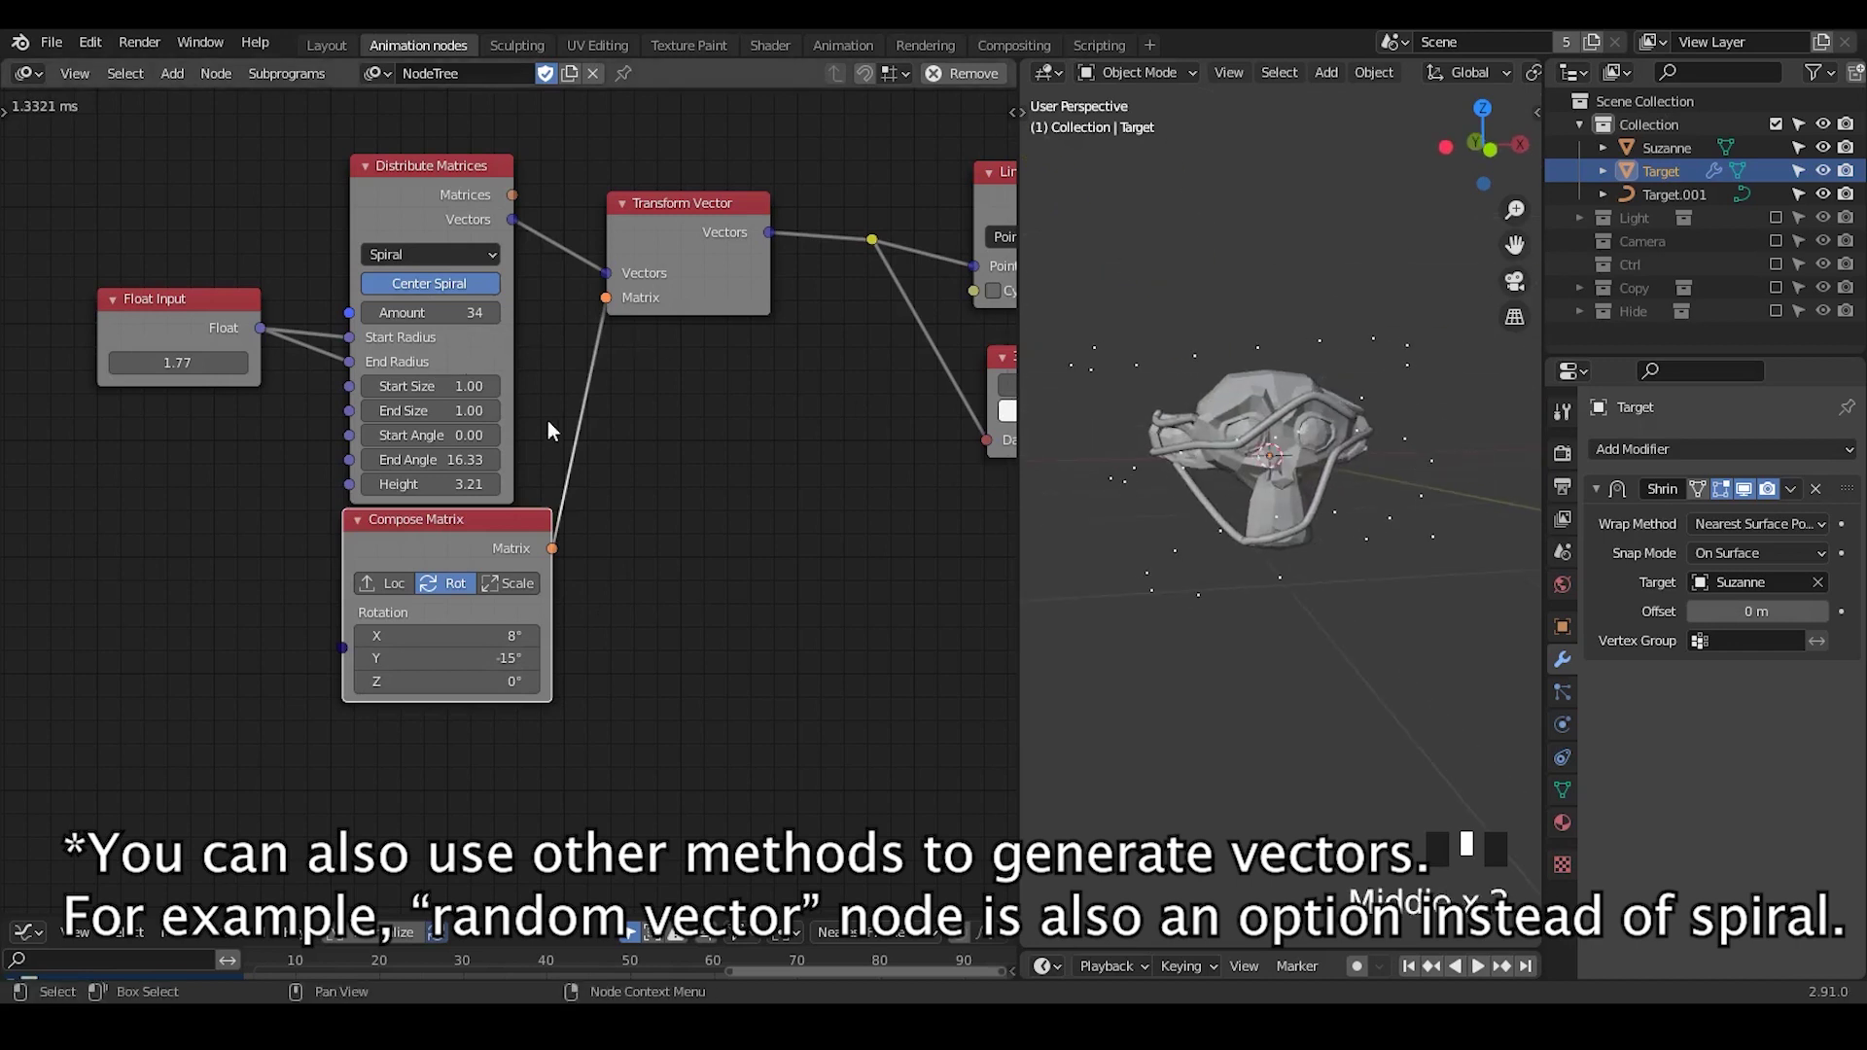
- Lower the spiral's End Angle to 13.54 and raise Amount to 39 points
{"action": "middle_click_drag", "start_coordinate": [555, 437], "coordinate": [603, 379]}
{"action": "mouse_move", "coordinate": [496, 401]}
{"action": "left_mouse_down"}
{"action": "mouse_move", "coordinate": [433, 400]}
{"action": "mouse_move", "coordinate": [553, 425]}
{"action": "mouse_move", "coordinate": [494, 413]}
{"action": "left_mouse_up"}
{"action": "left_click_drag", "start_coordinate": [486, 248], "coordinate": [514, 248]}
{"action": "middle_click_drag", "start_coordinate": [1304, 478], "coordinate": [1174, 500]}
{"action": "middle_click_drag", "start_coordinate": [1276, 538], "coordinate": [1327, 440], "text": "ctrl"}
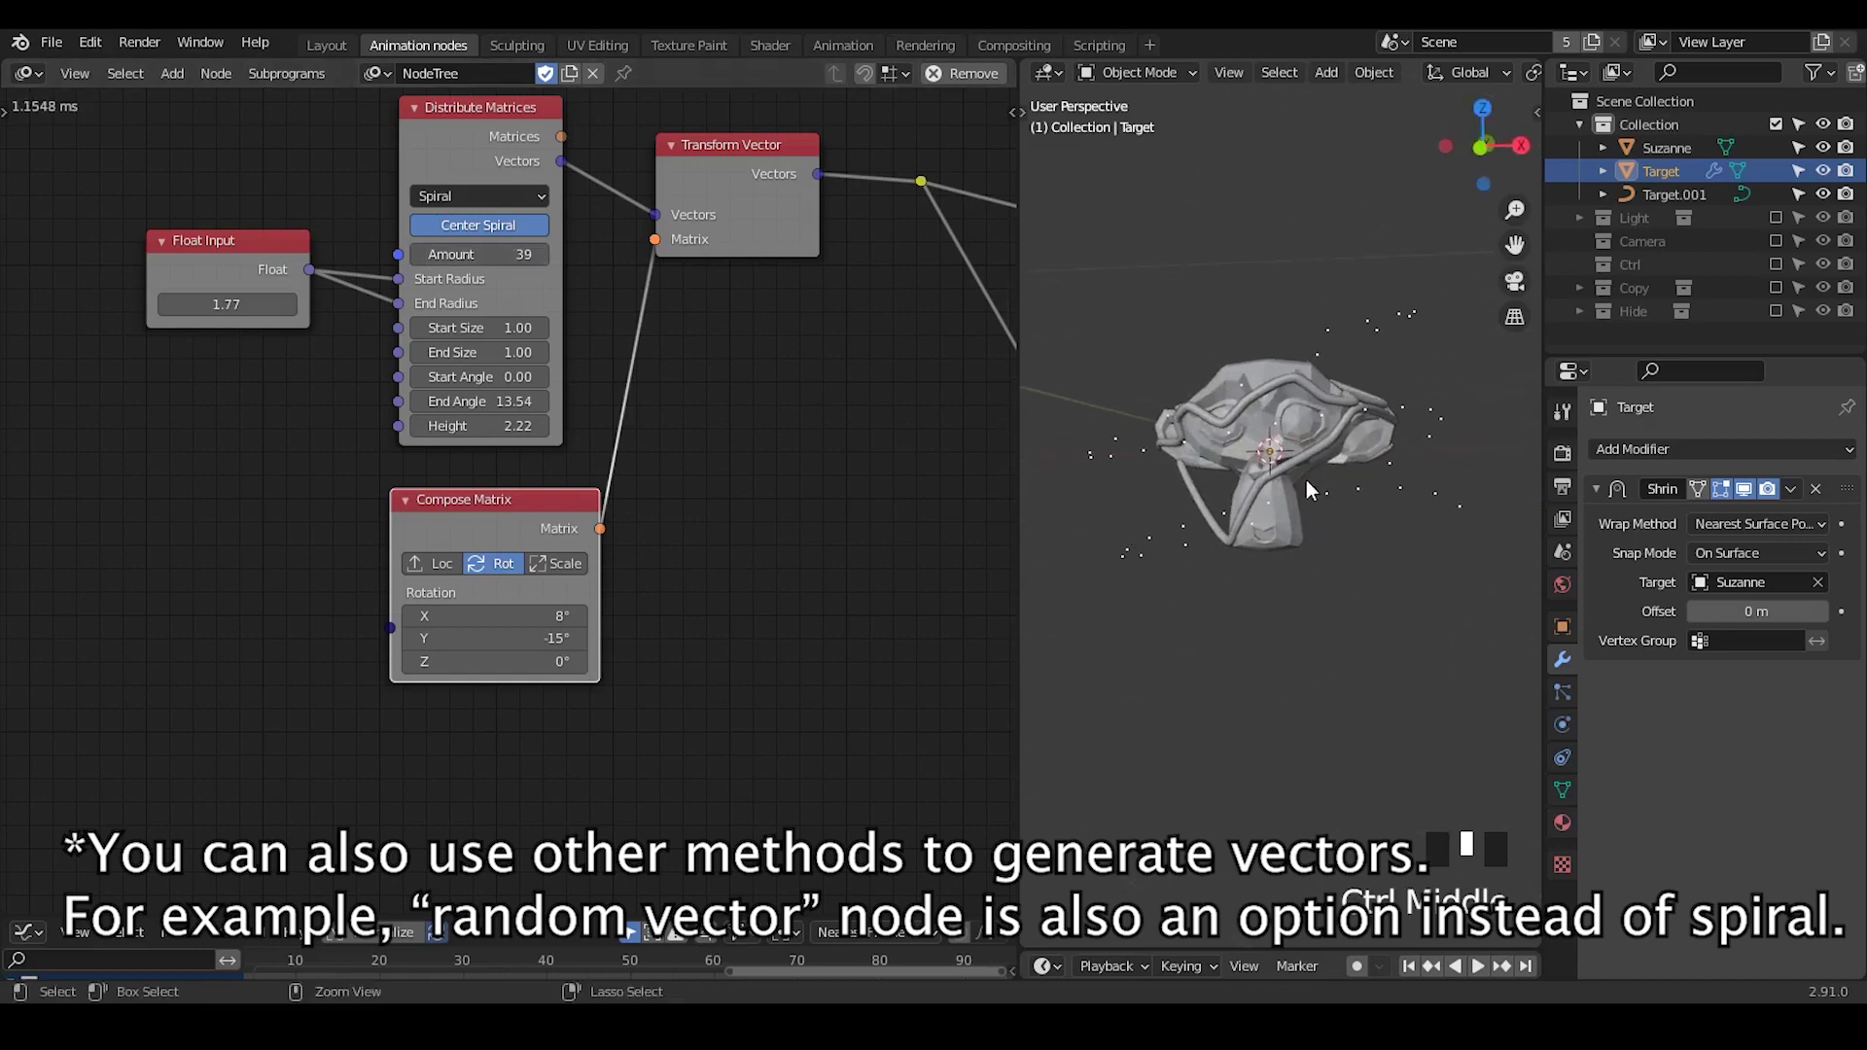
{"action": "left_click", "coordinate": [1794, 524]}
{"action": "left_click", "coordinate": [1794, 525]}
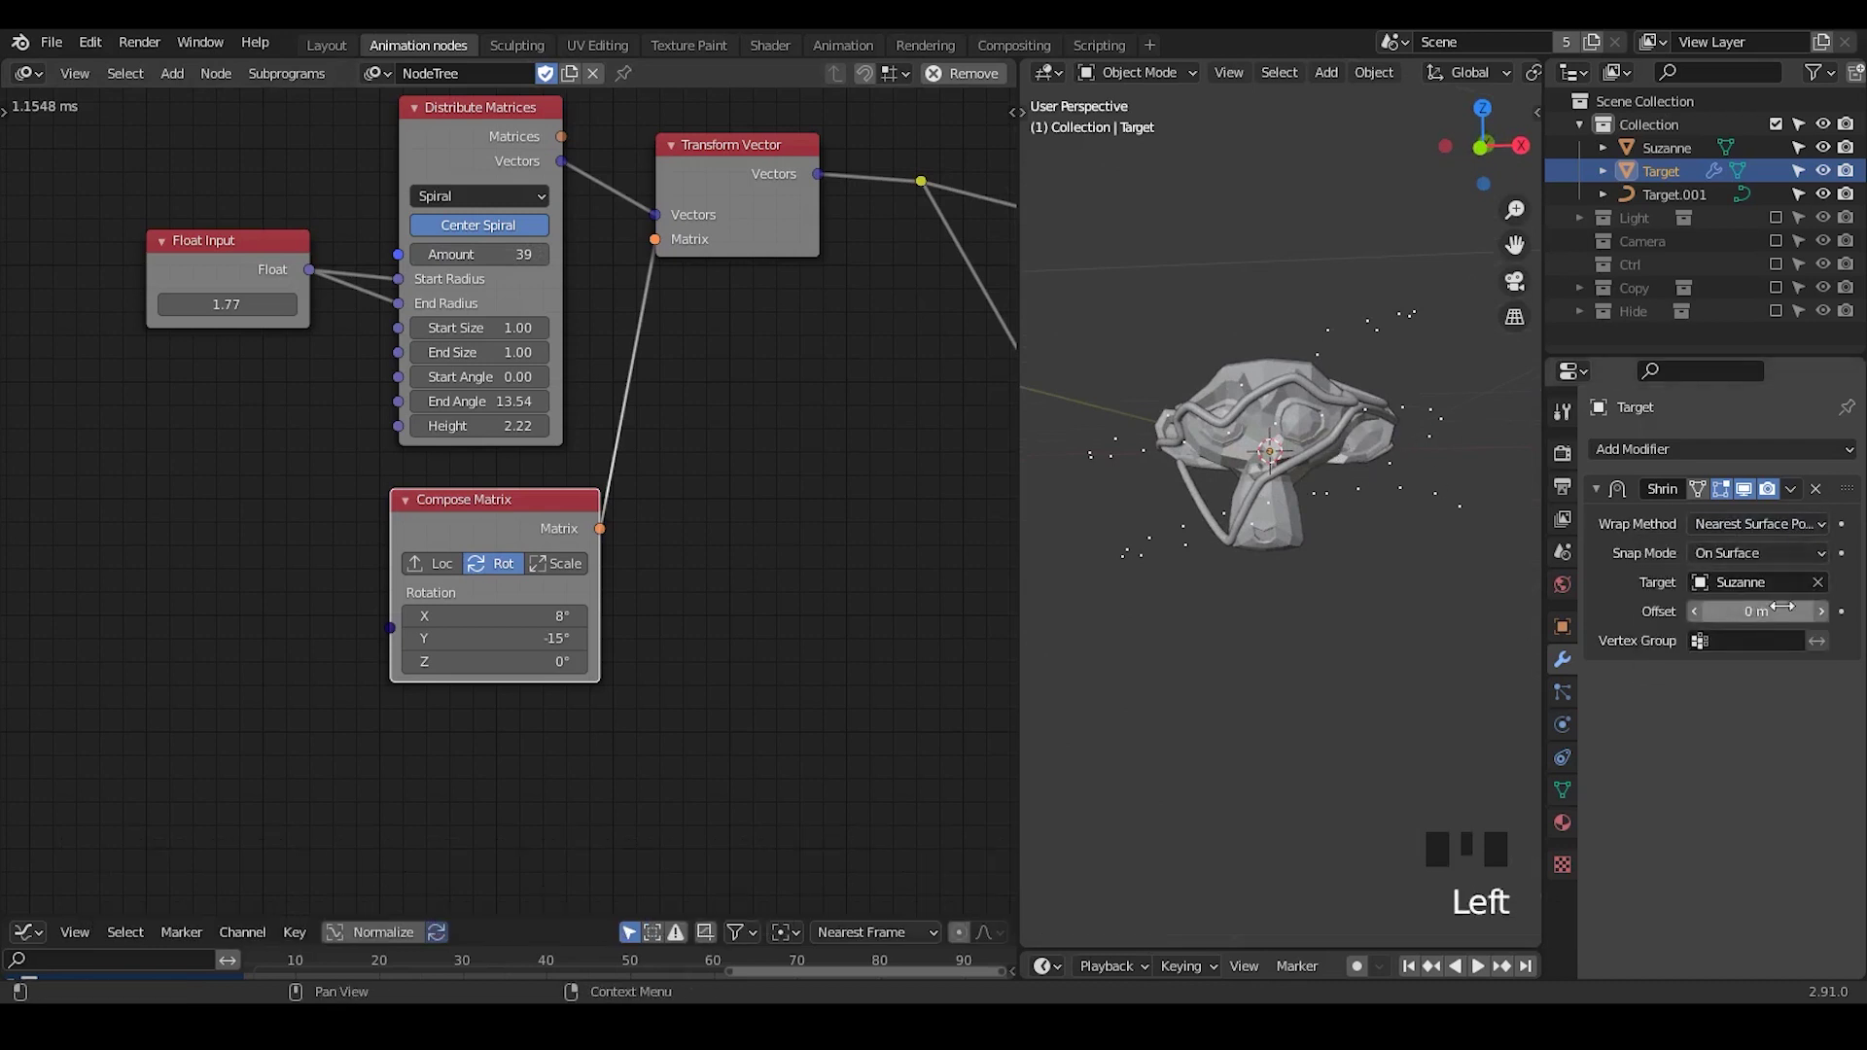
- Show the Node Tree settings in the sidebar and enable Always execution
{"action": "key", "text": "n"}
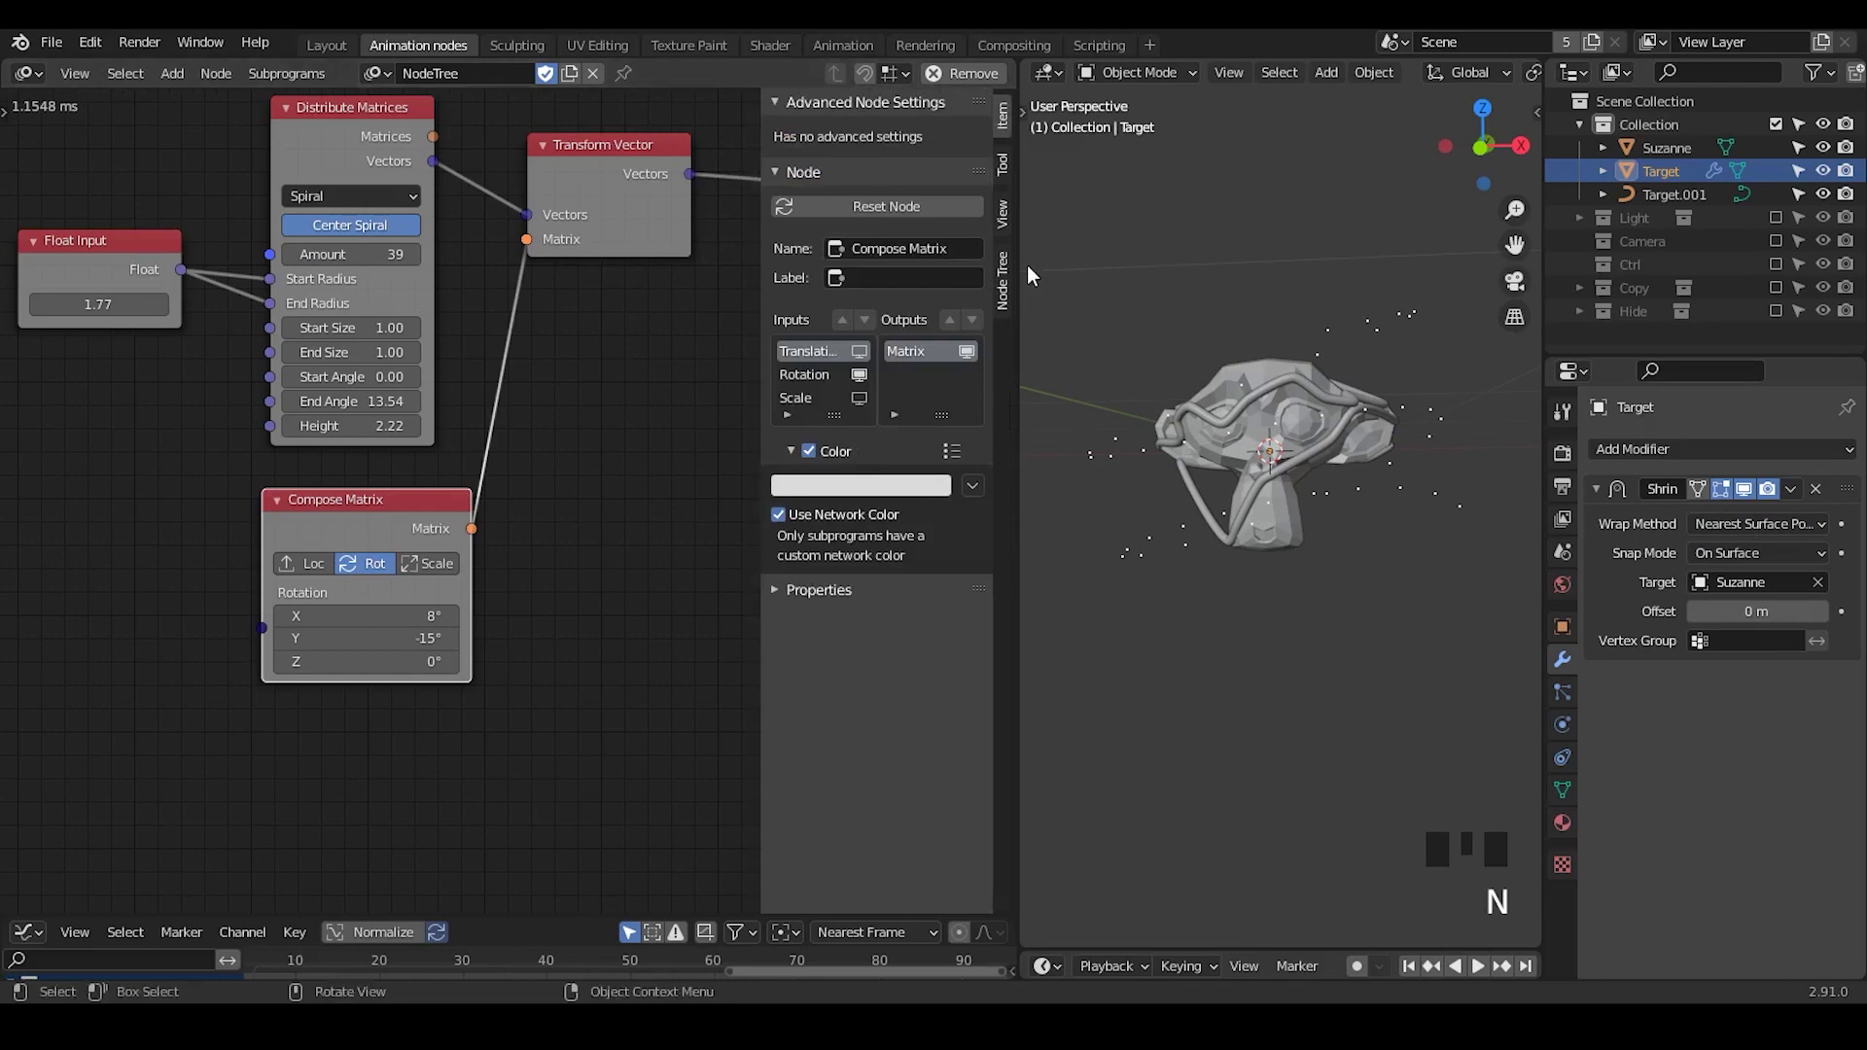
{"action": "left_click", "coordinate": [1003, 276]}
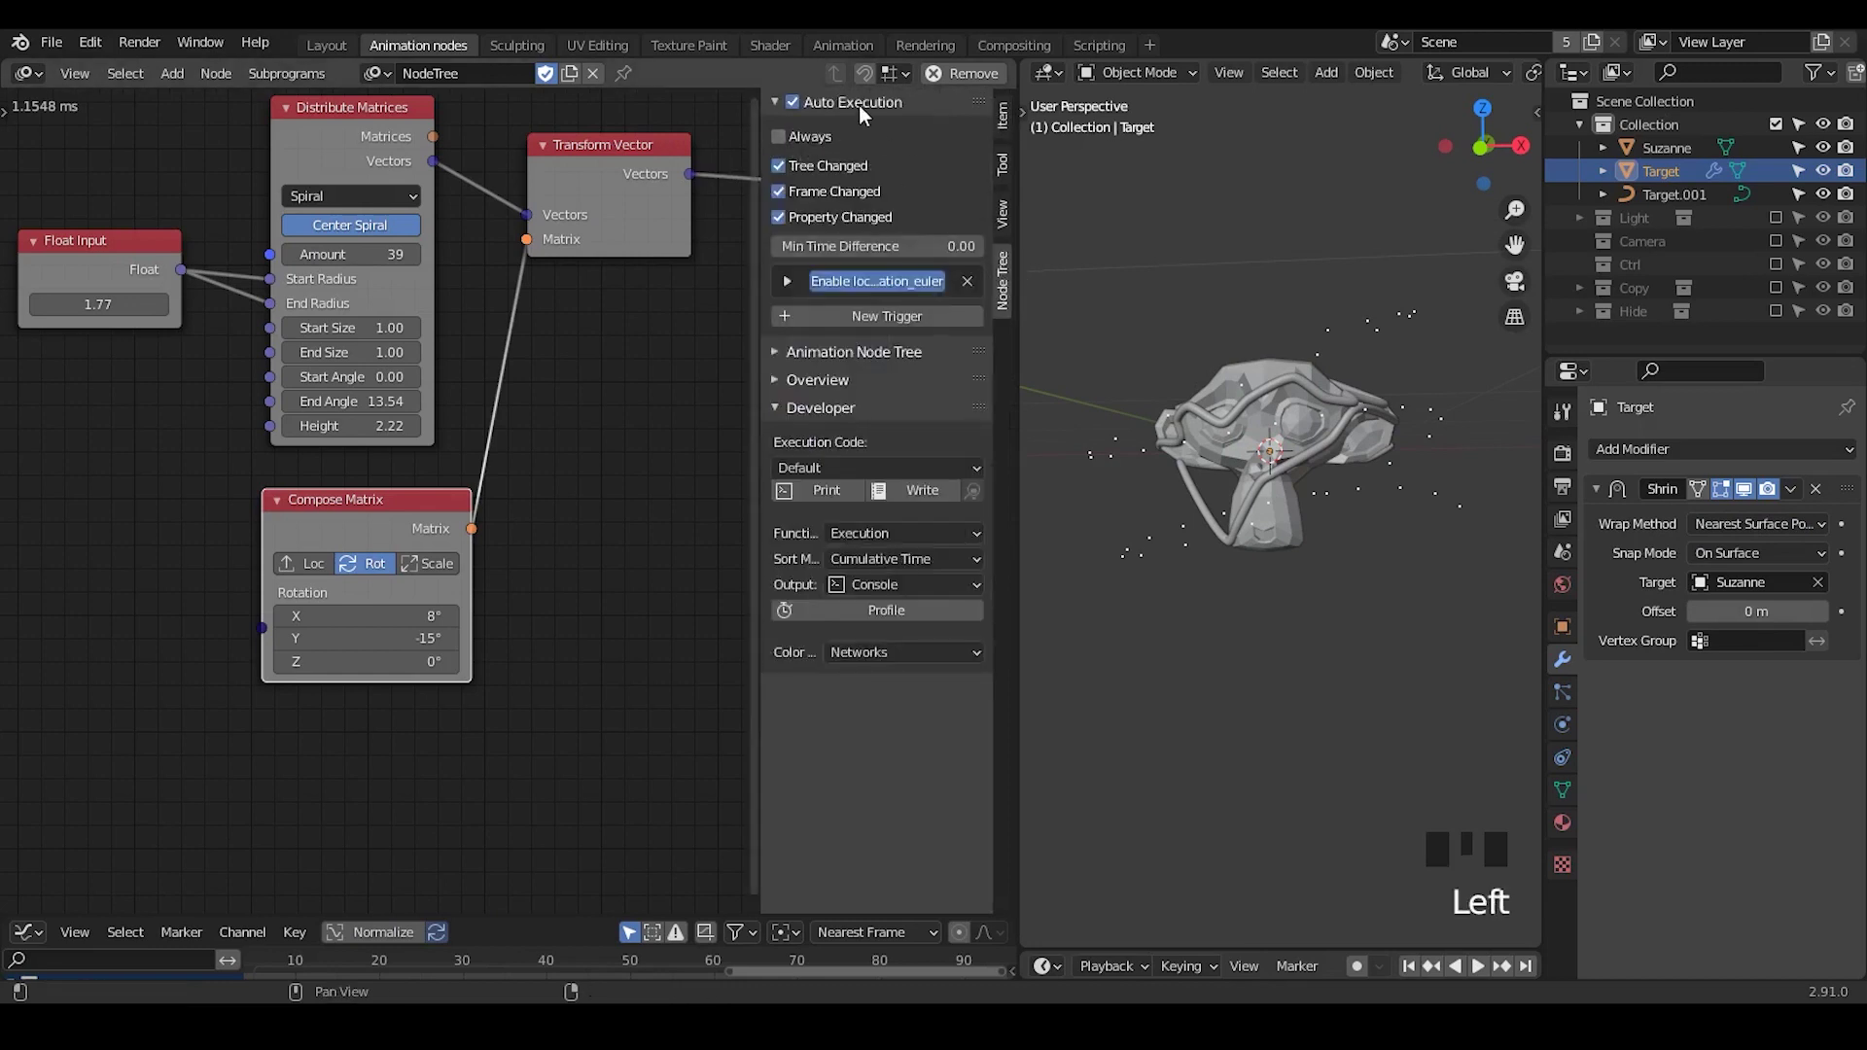
{"action": "left_click", "coordinate": [807, 406]}
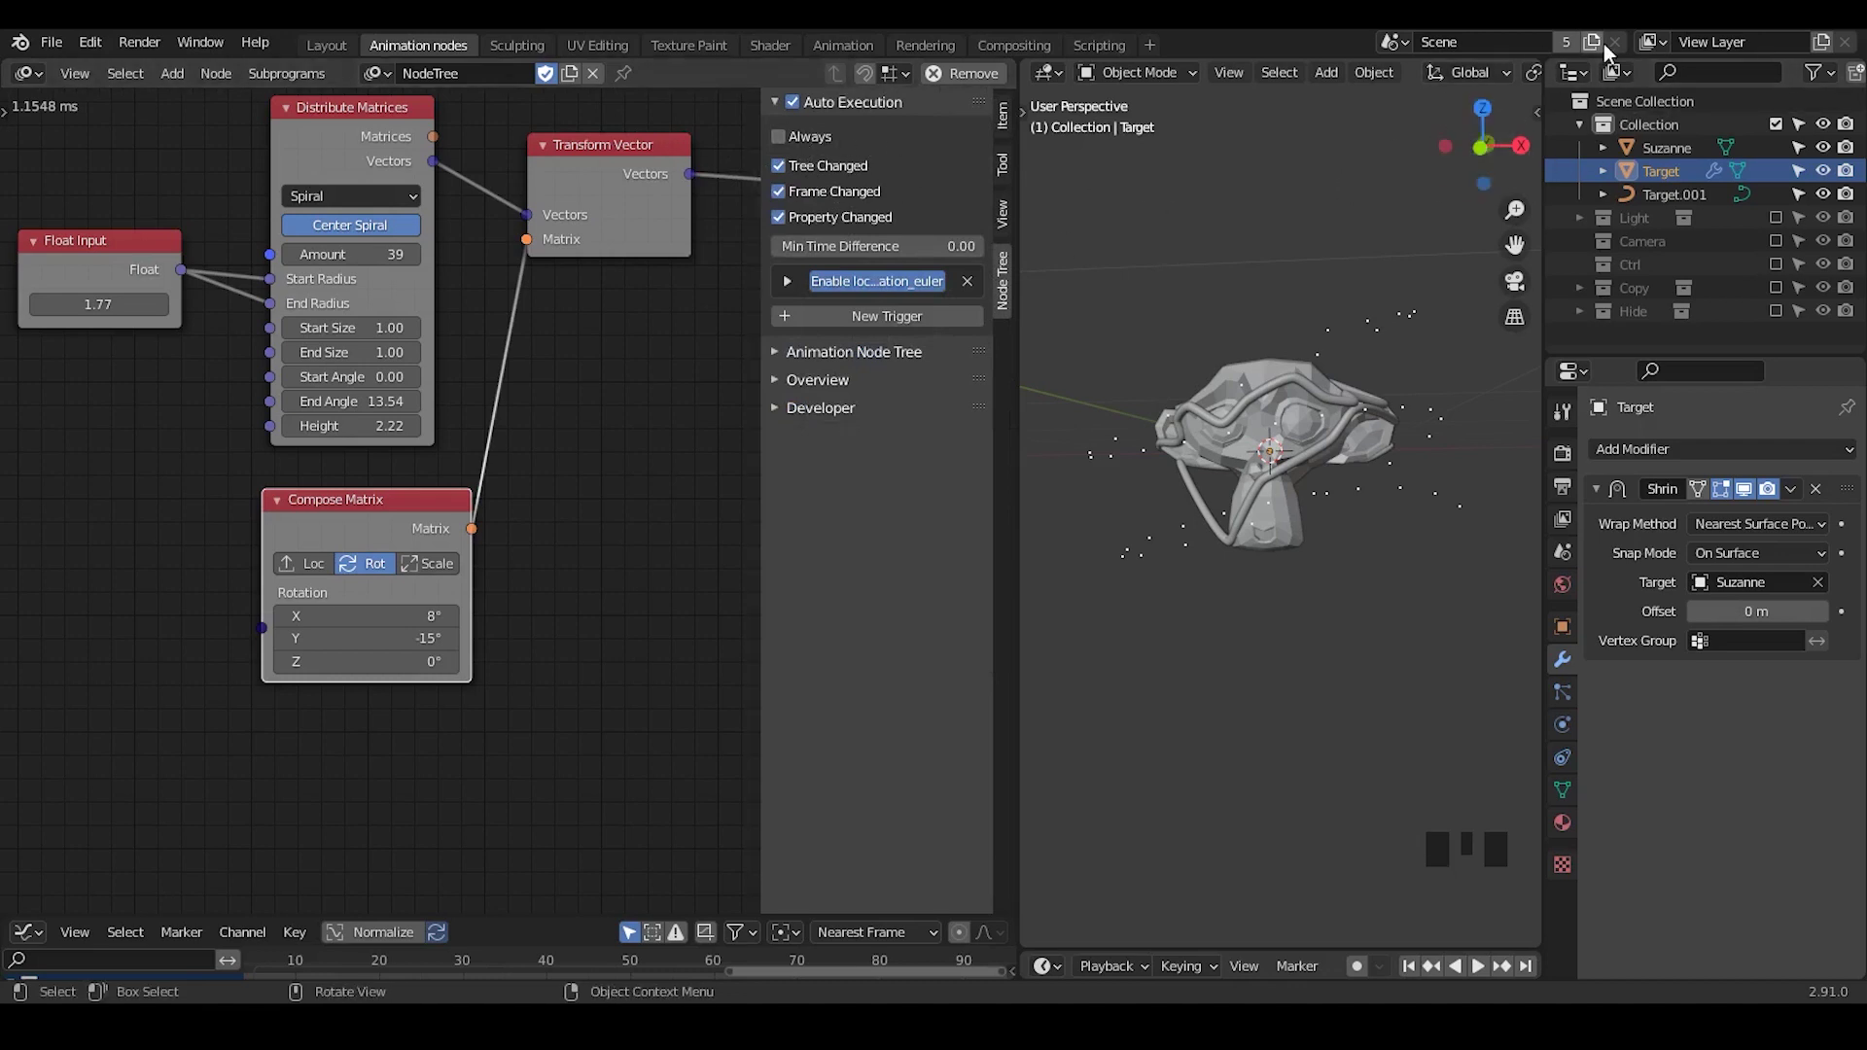
{"action": "left_click", "coordinate": [817, 140]}
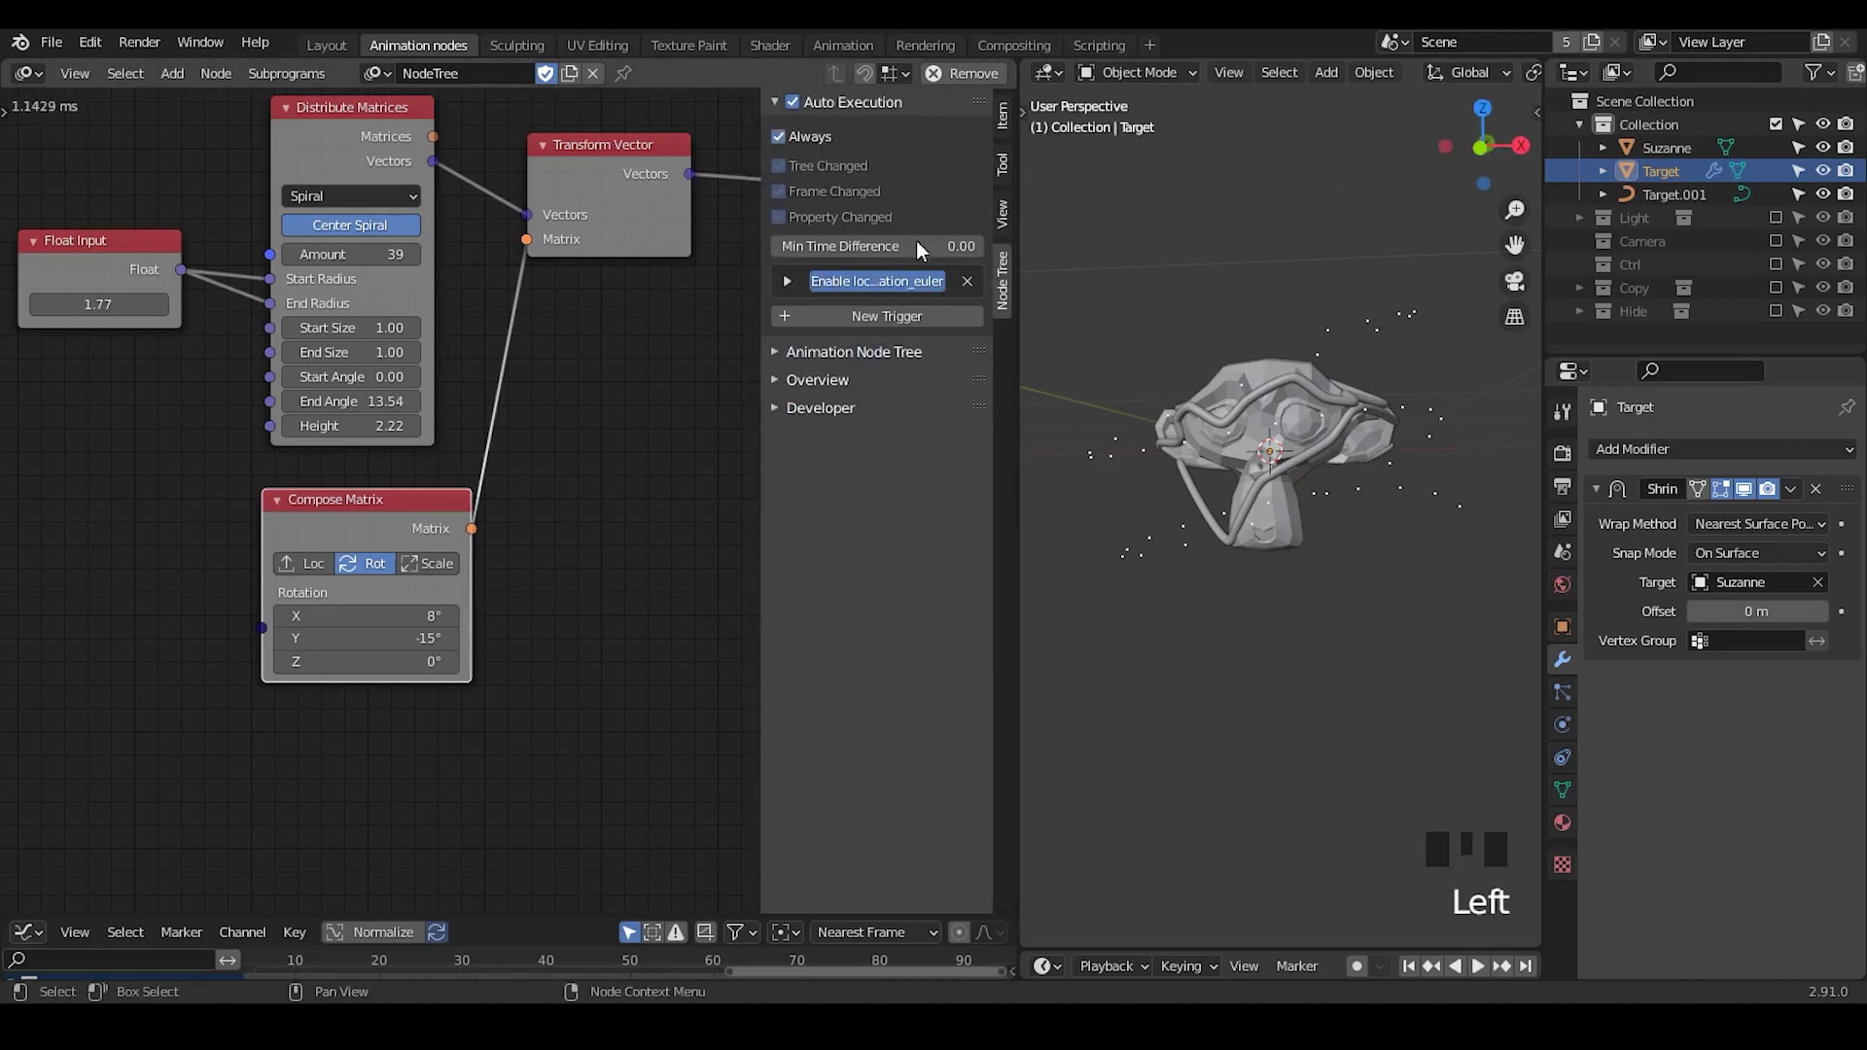
- Compare Project, Nearest Surface Point and Nearest Vertex Shrinkwrap wrap methods
{"action": "left_click", "coordinate": [1743, 529]}
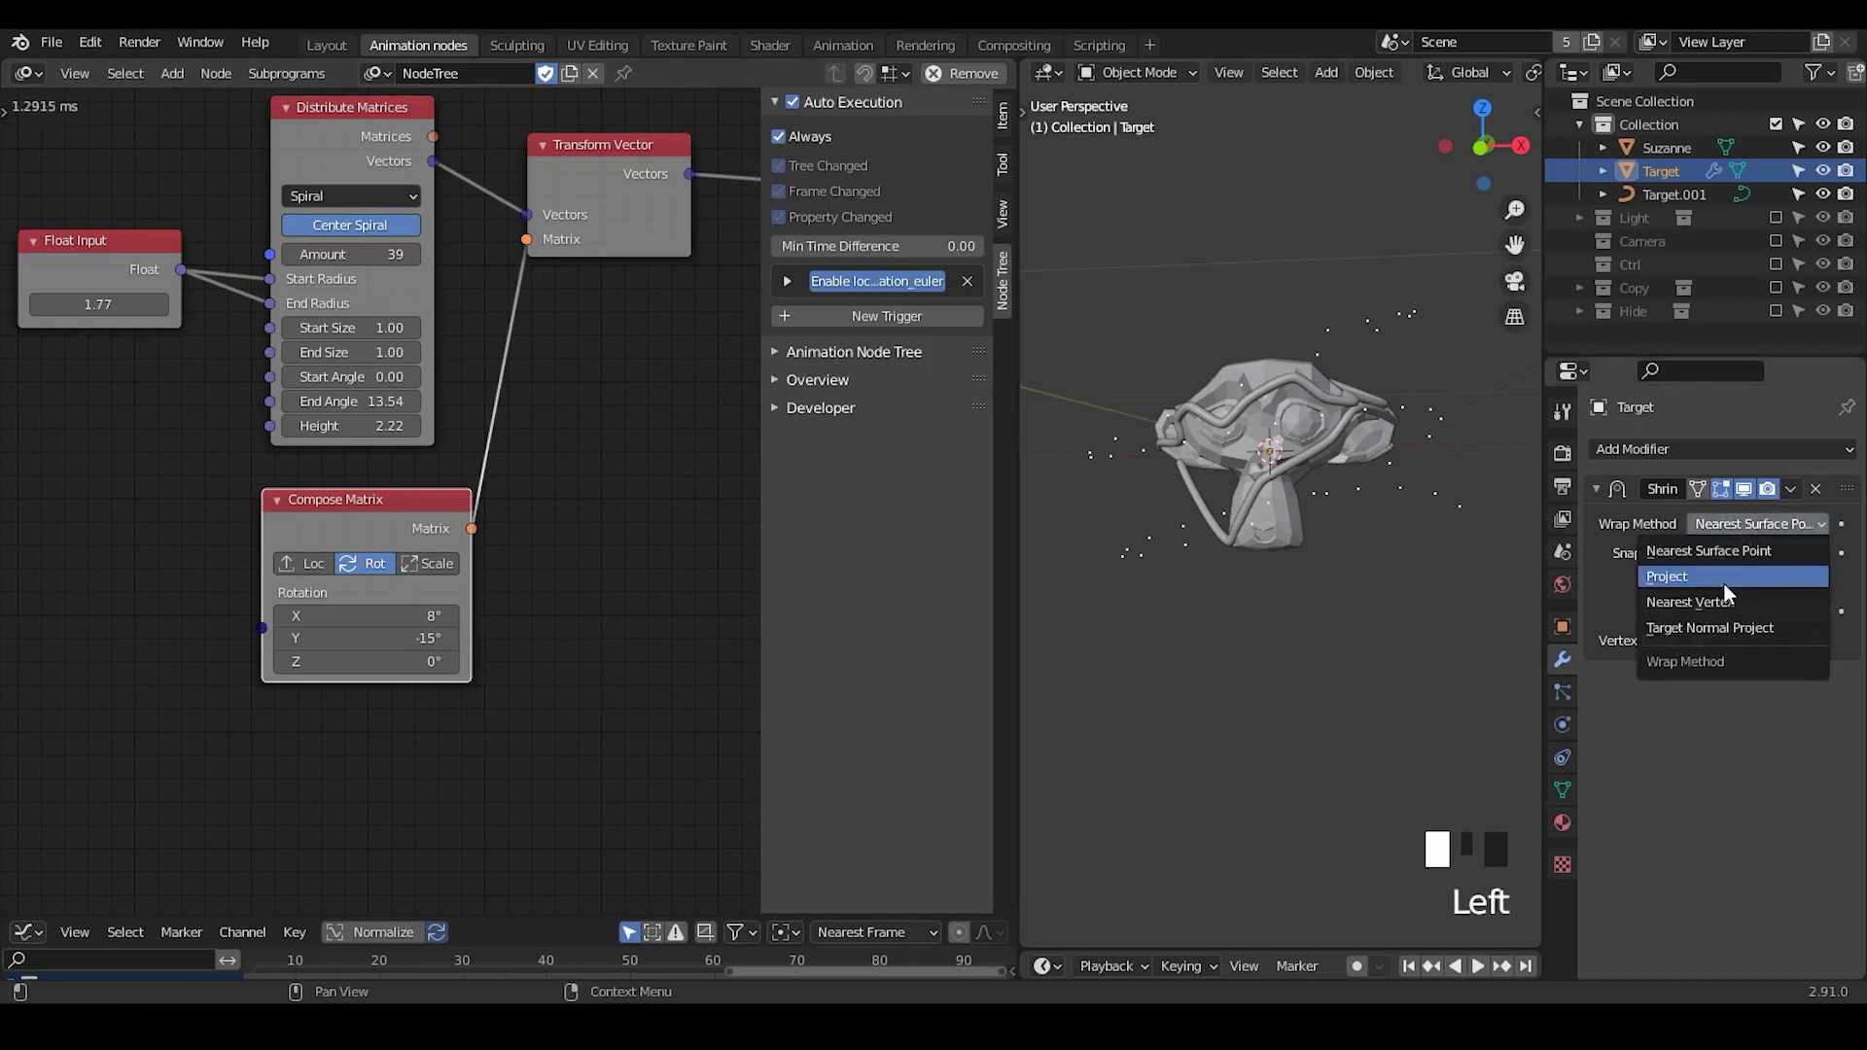
{"action": "left_click", "coordinate": [1724, 582]}
{"action": "left_click", "coordinate": [1733, 527]}
{"action": "left_click", "coordinate": [1726, 551]}
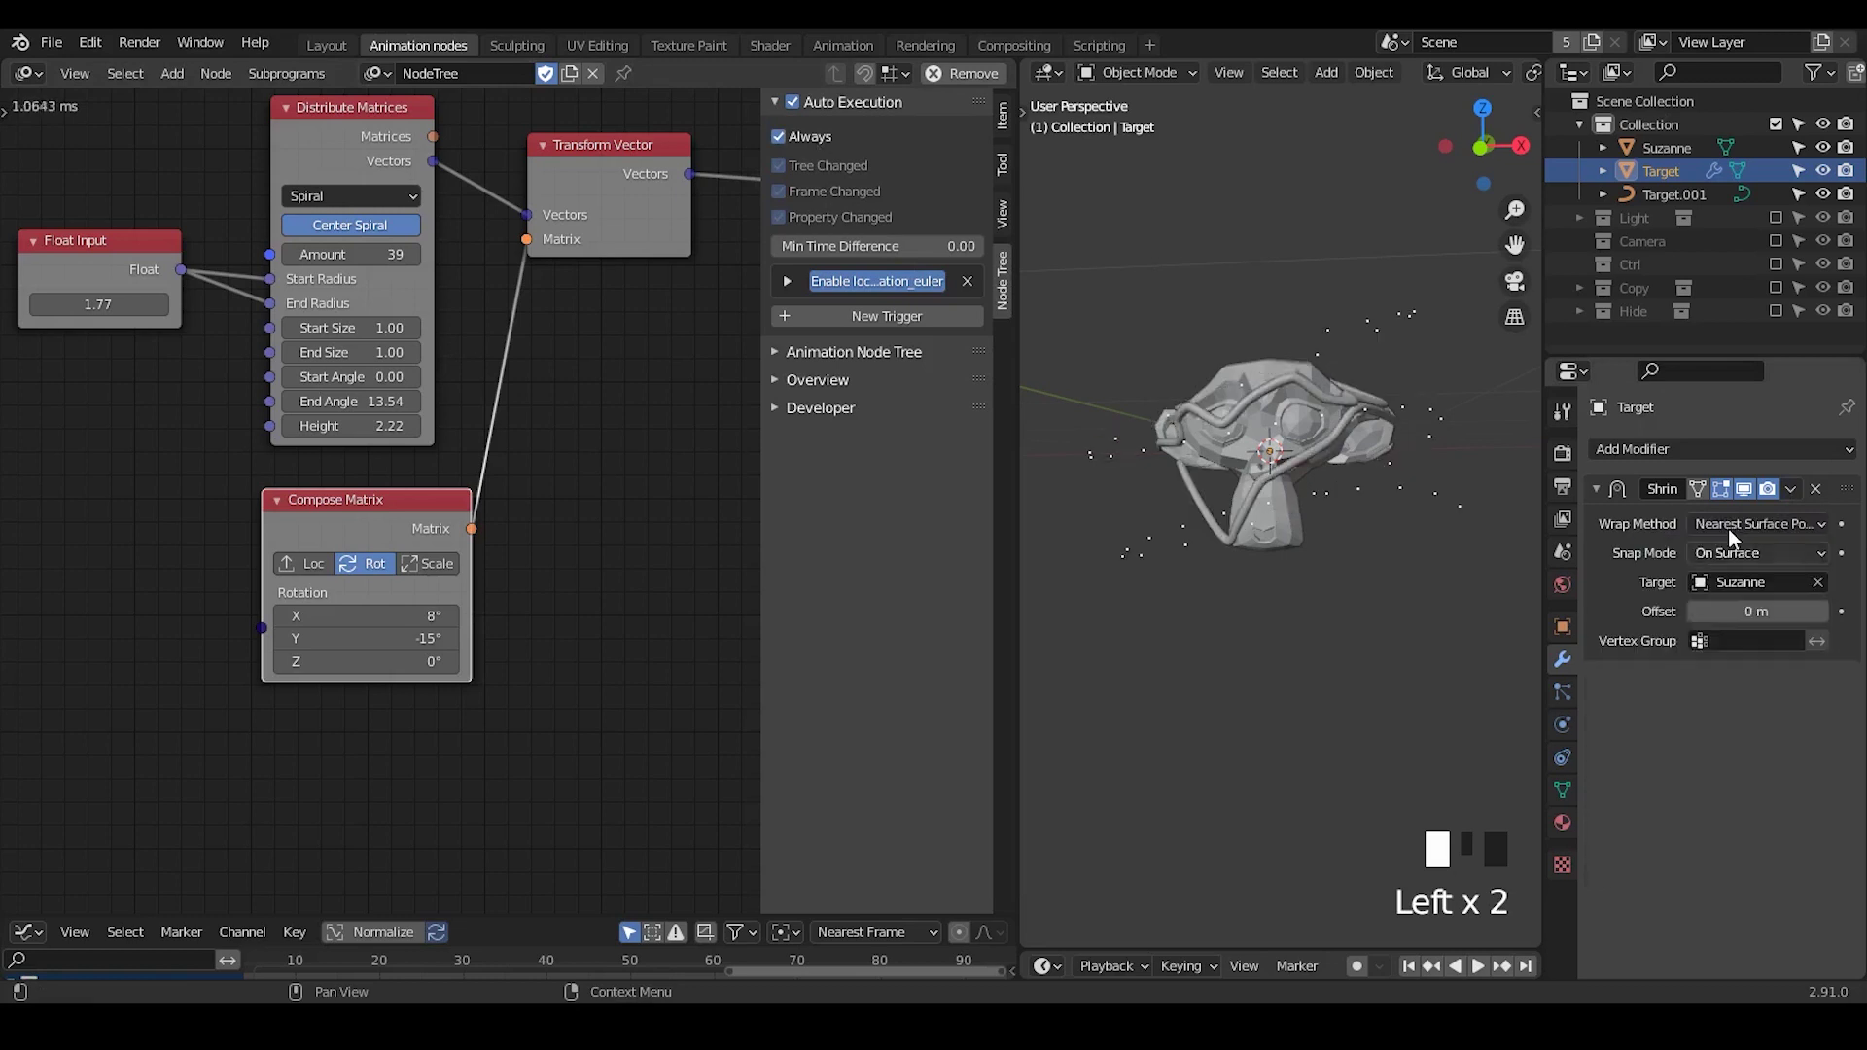
{"action": "left_click", "coordinate": [1729, 527]}
{"action": "left_click", "coordinate": [1729, 601]}
{"action": "left_click", "coordinate": [1729, 523]}
{"action": "middle_click_drag", "start_coordinate": [1289, 435], "coordinate": [1341, 428]}
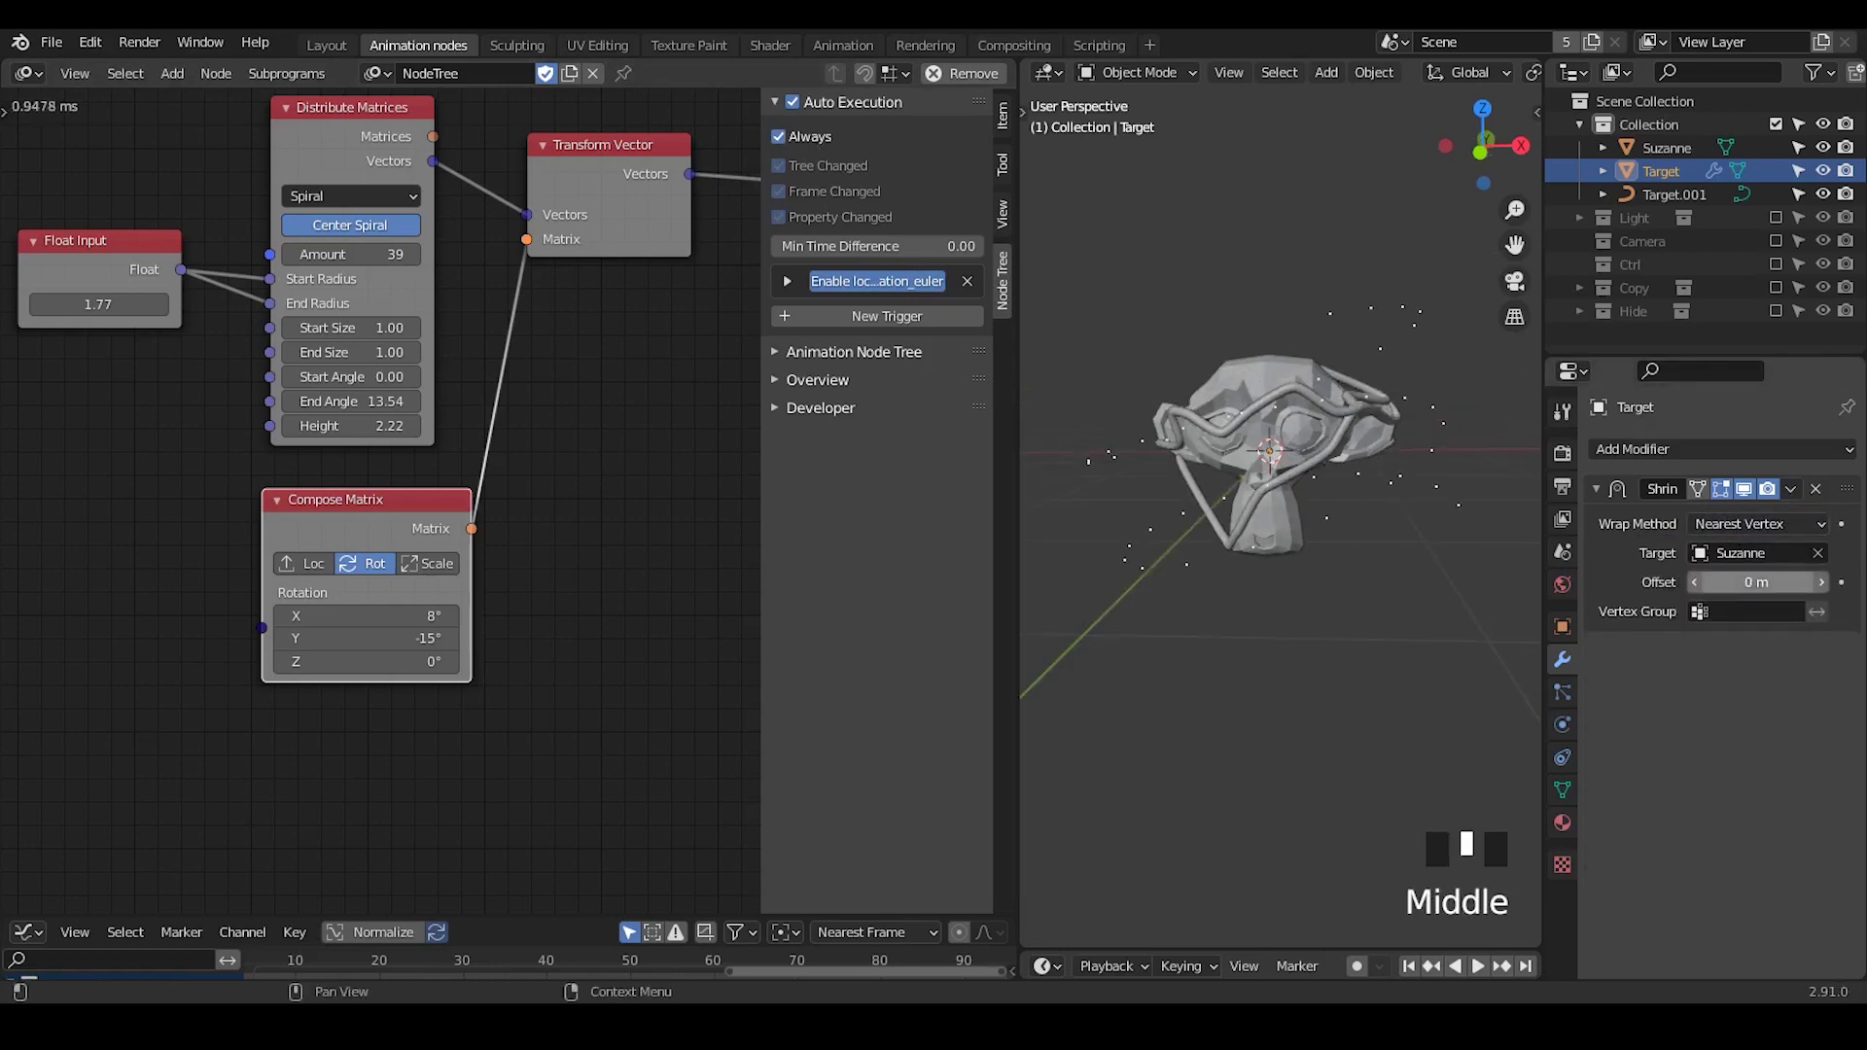
- Set the offset to 0.01 m, keep snap mode On Surface, and turn off Always execution
{"action": "left_click_drag", "start_coordinate": [1756, 582], "coordinate": [1727, 550]}
{"action": "left_click", "coordinate": [1727, 526]}
{"action": "left_click", "coordinate": [1730, 556]}
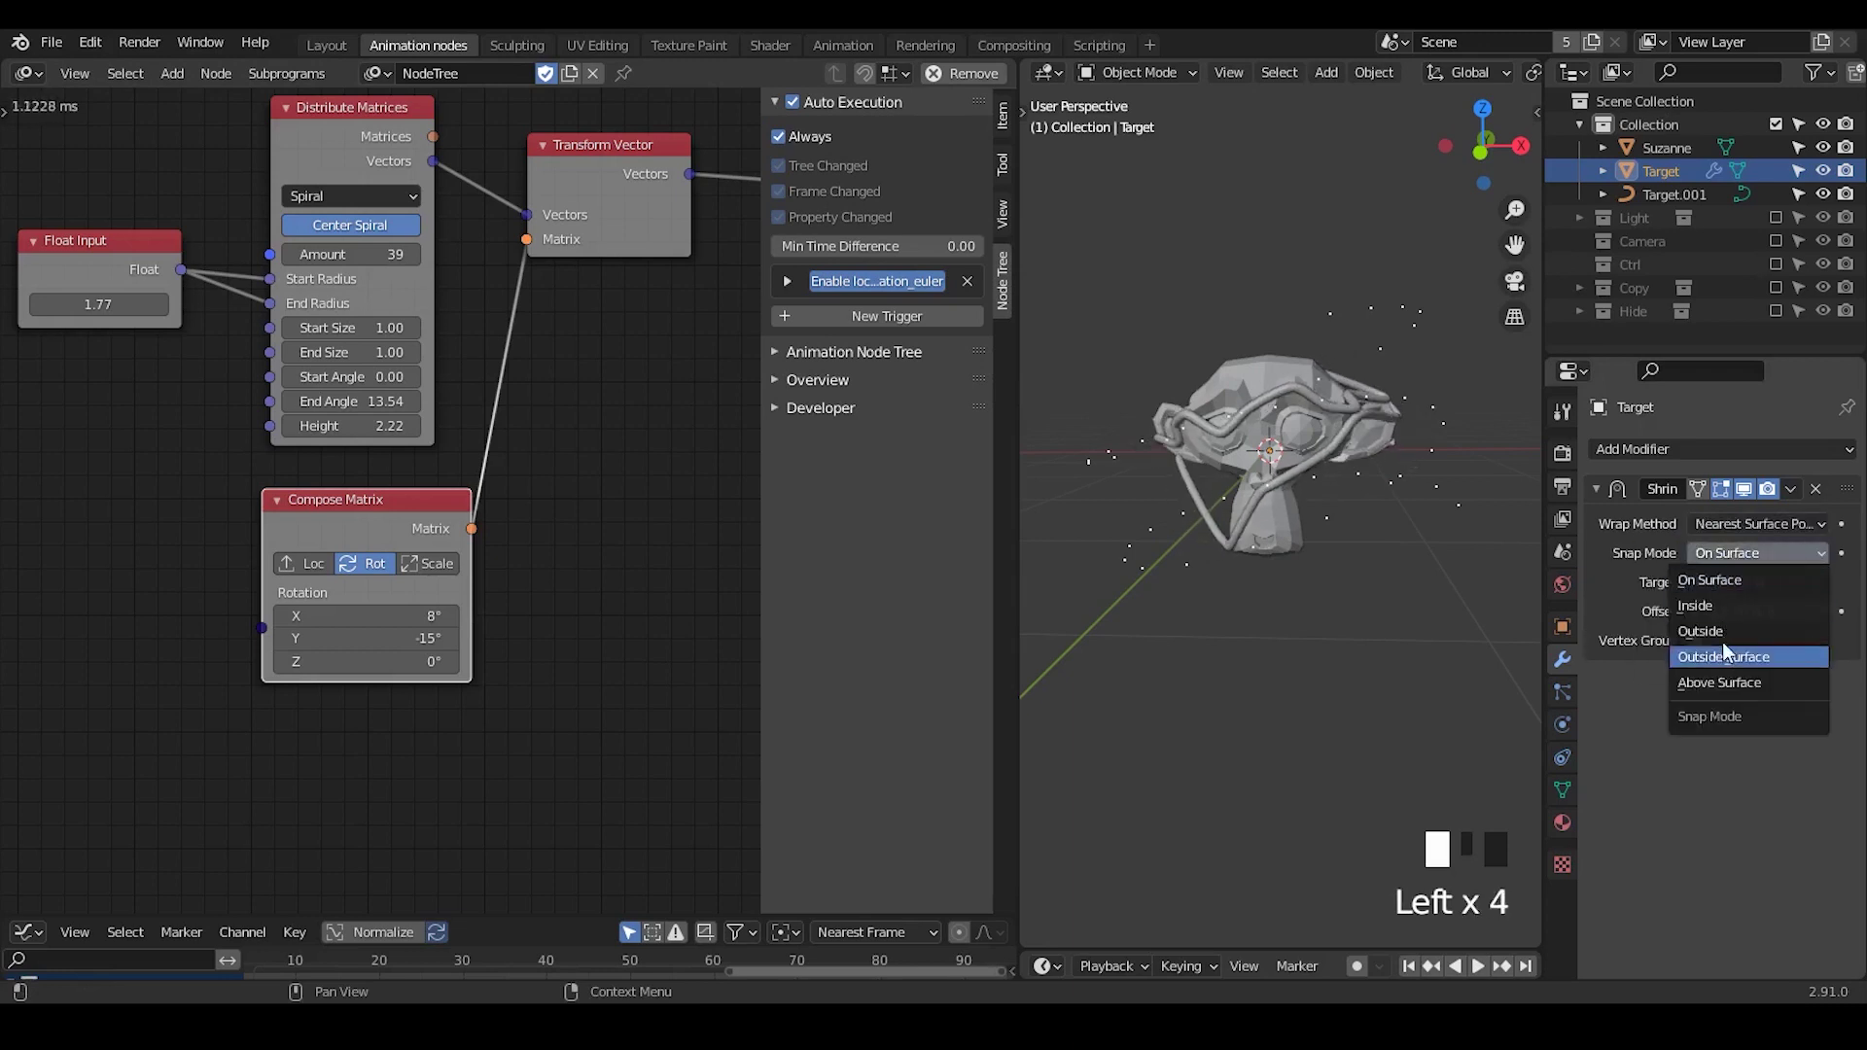
{"action": "left_click_drag", "start_coordinate": [1732, 680], "coordinate": [1733, 680]}
{"action": "left_click", "coordinate": [1740, 550]}
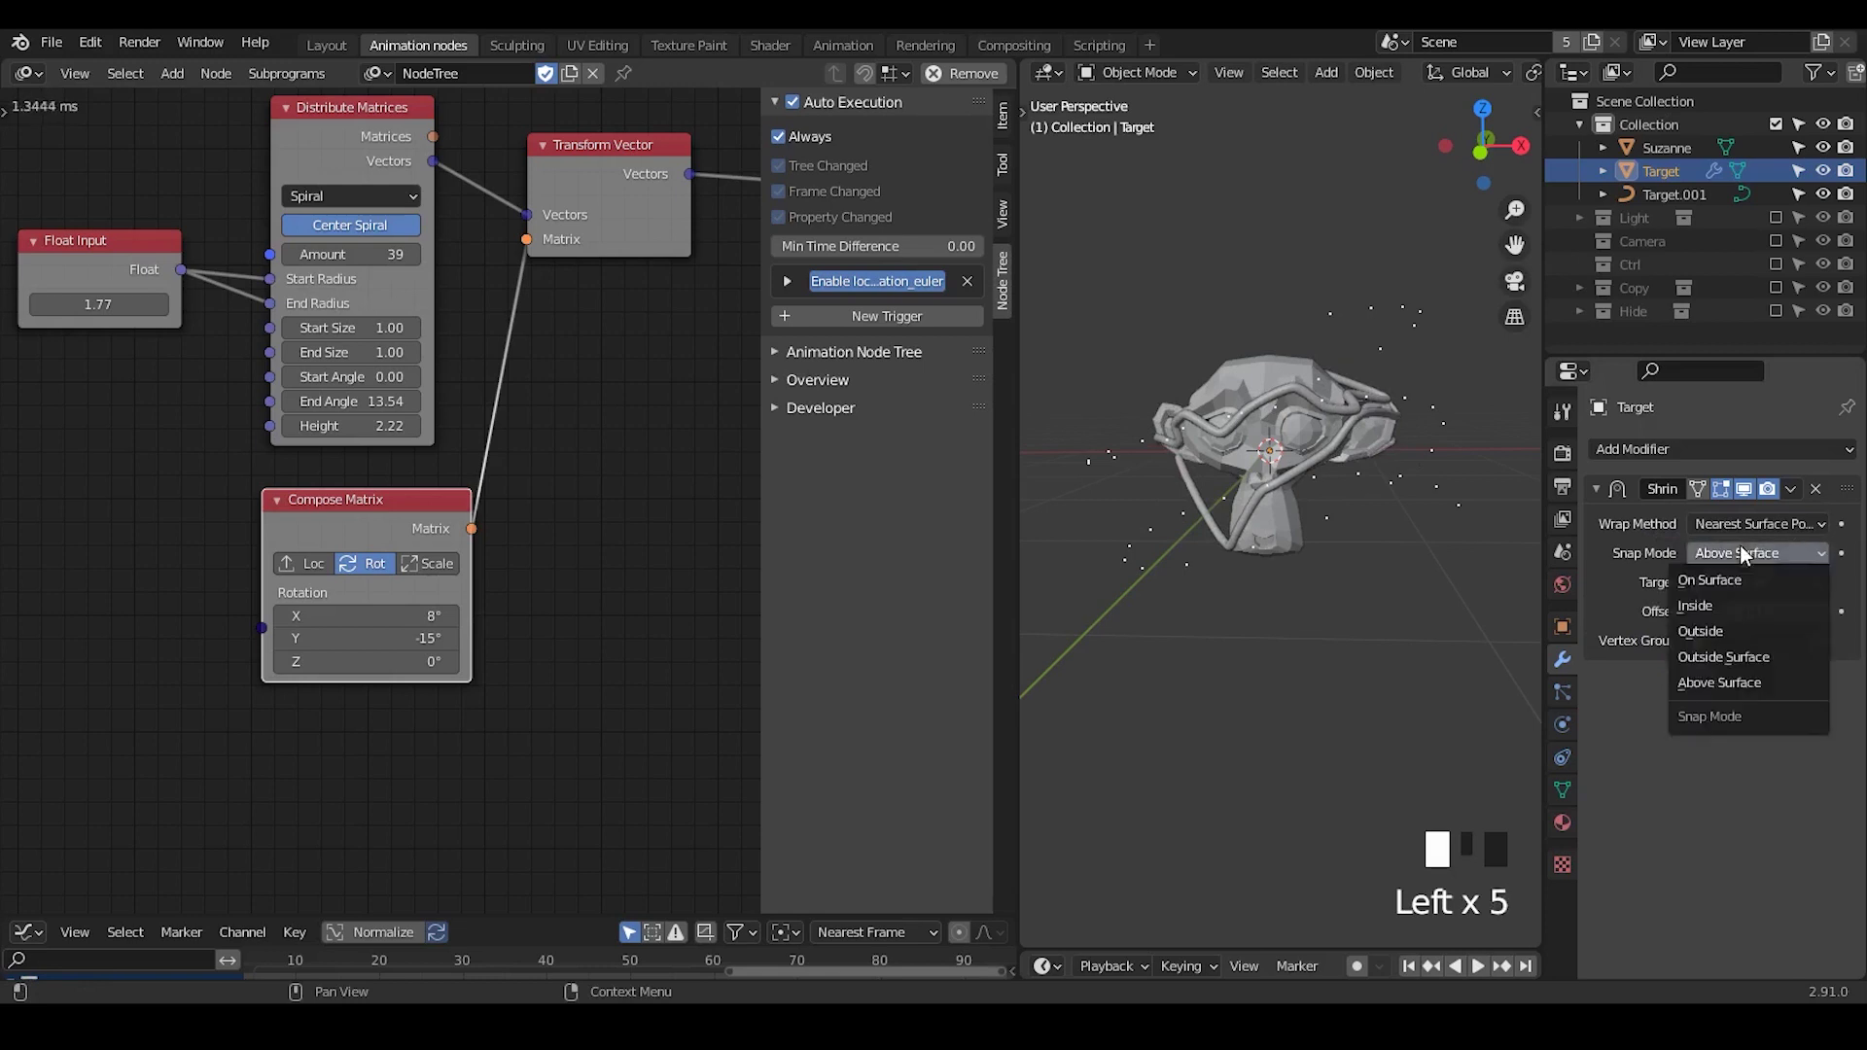
{"action": "left_click_drag", "start_coordinate": [1730, 586], "coordinate": [1730, 586]}
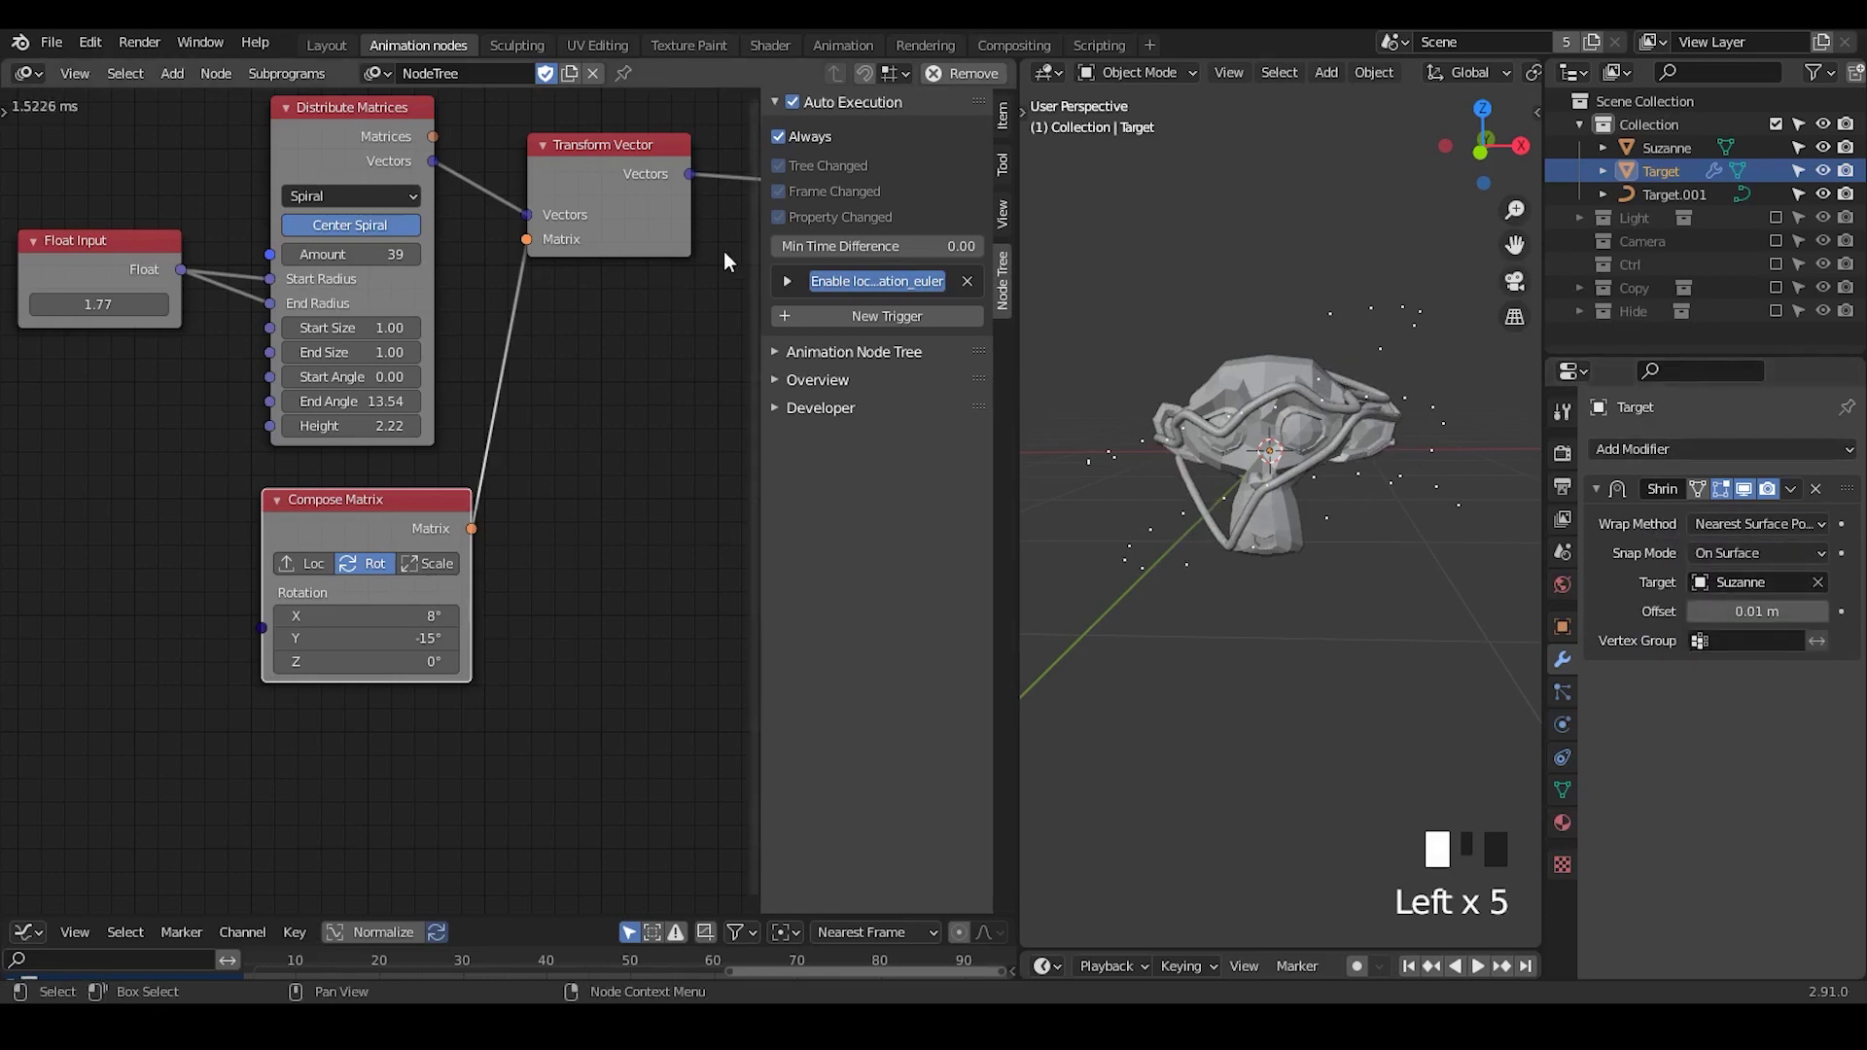
{"action": "left_click", "coordinate": [779, 136]}
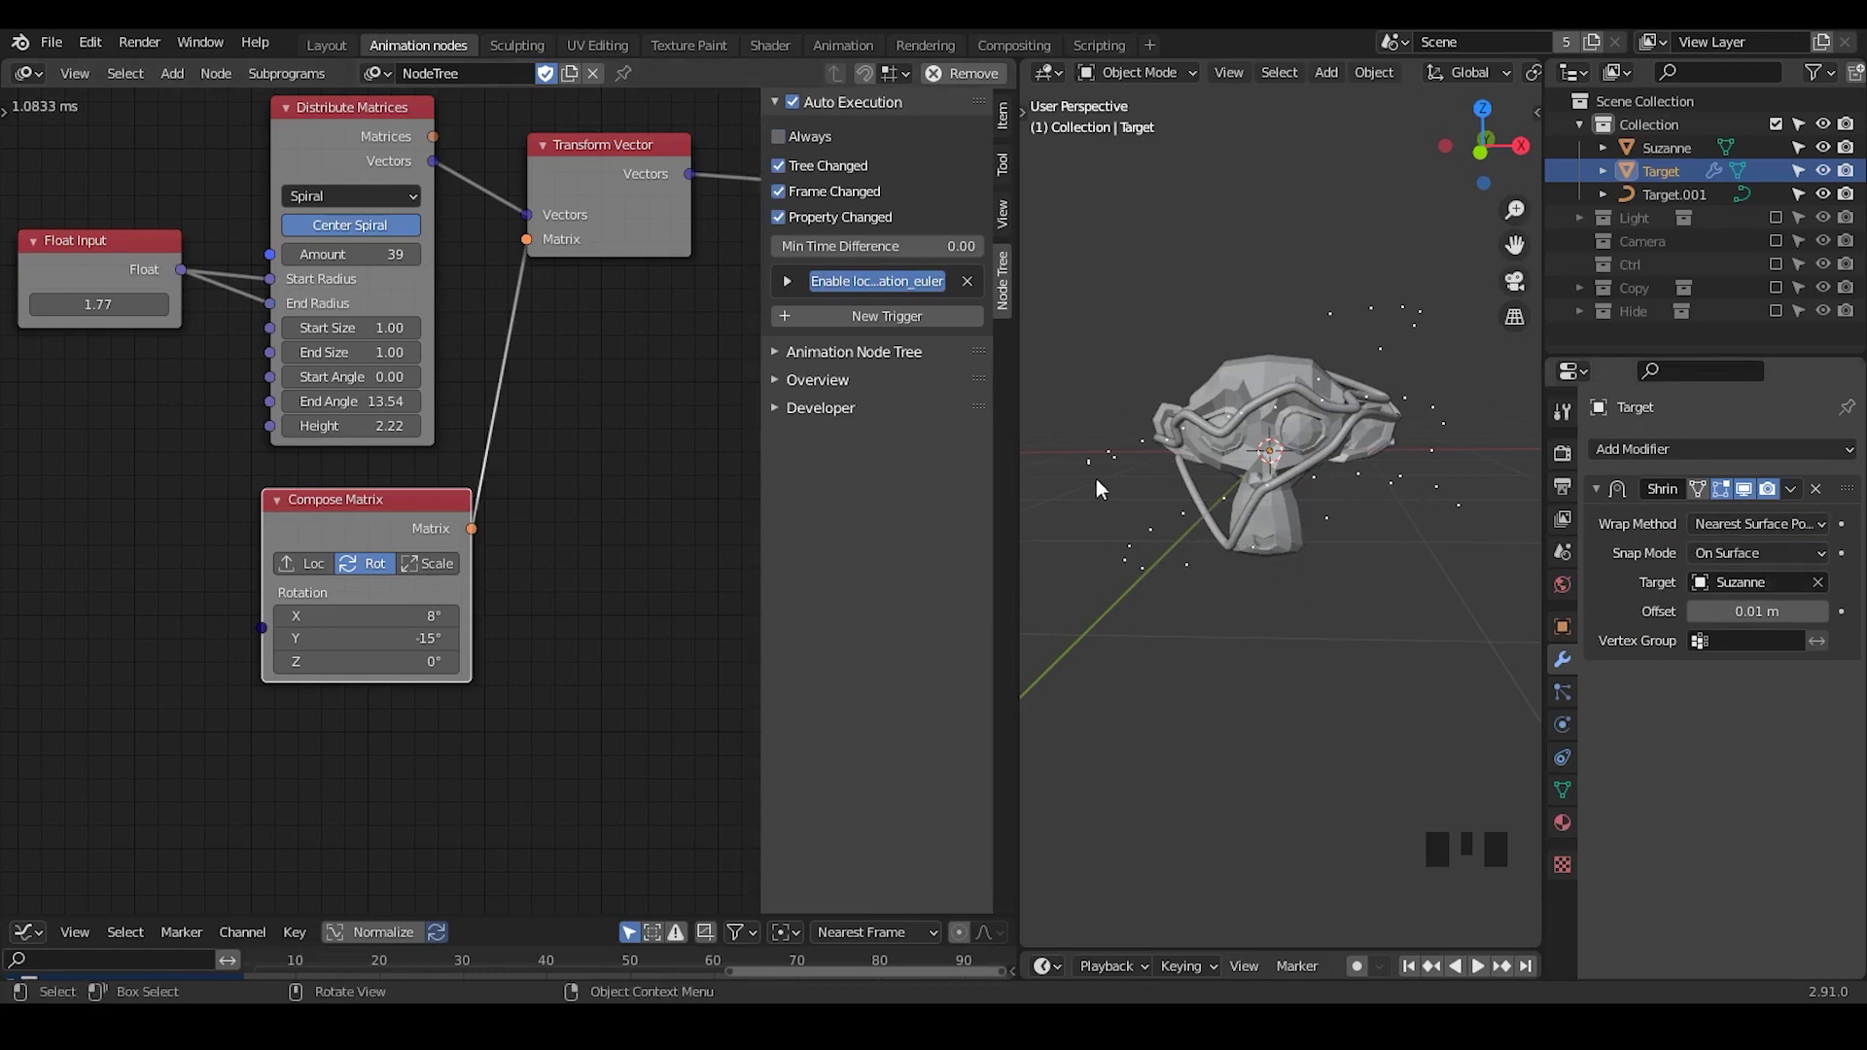
- Add an Instancing on spline loop subprogram fed by the Spline Formation spline
{"action": "key", "text": "n"}
{"action": "middle_click_drag", "start_coordinate": [520, 487], "coordinate": [567, 416]}
{"action": "middle_click_drag", "start_coordinate": [750, 571], "coordinate": [703, 560]}
{"action": "left_click", "coordinate": [1415, 387]}
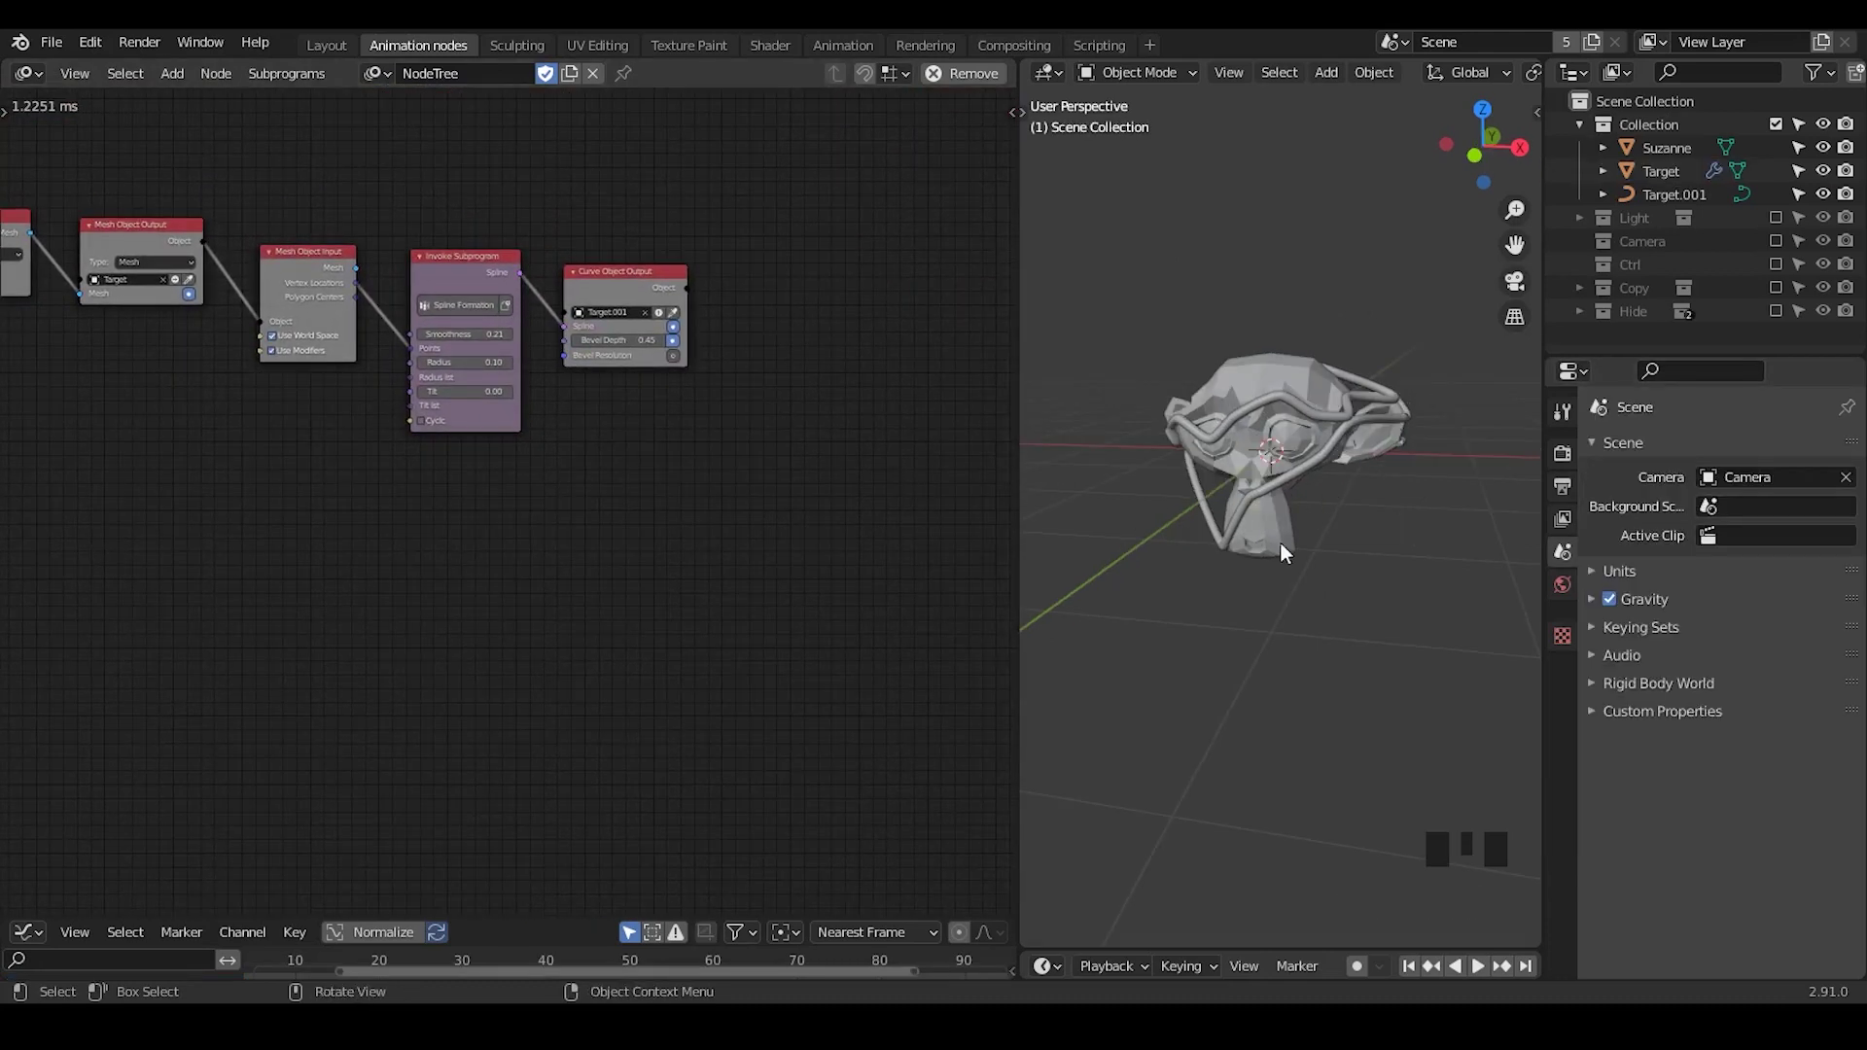
{"action": "middle_click_drag", "start_coordinate": [1273, 580], "coordinate": [1354, 478], "text": "ctrl"}
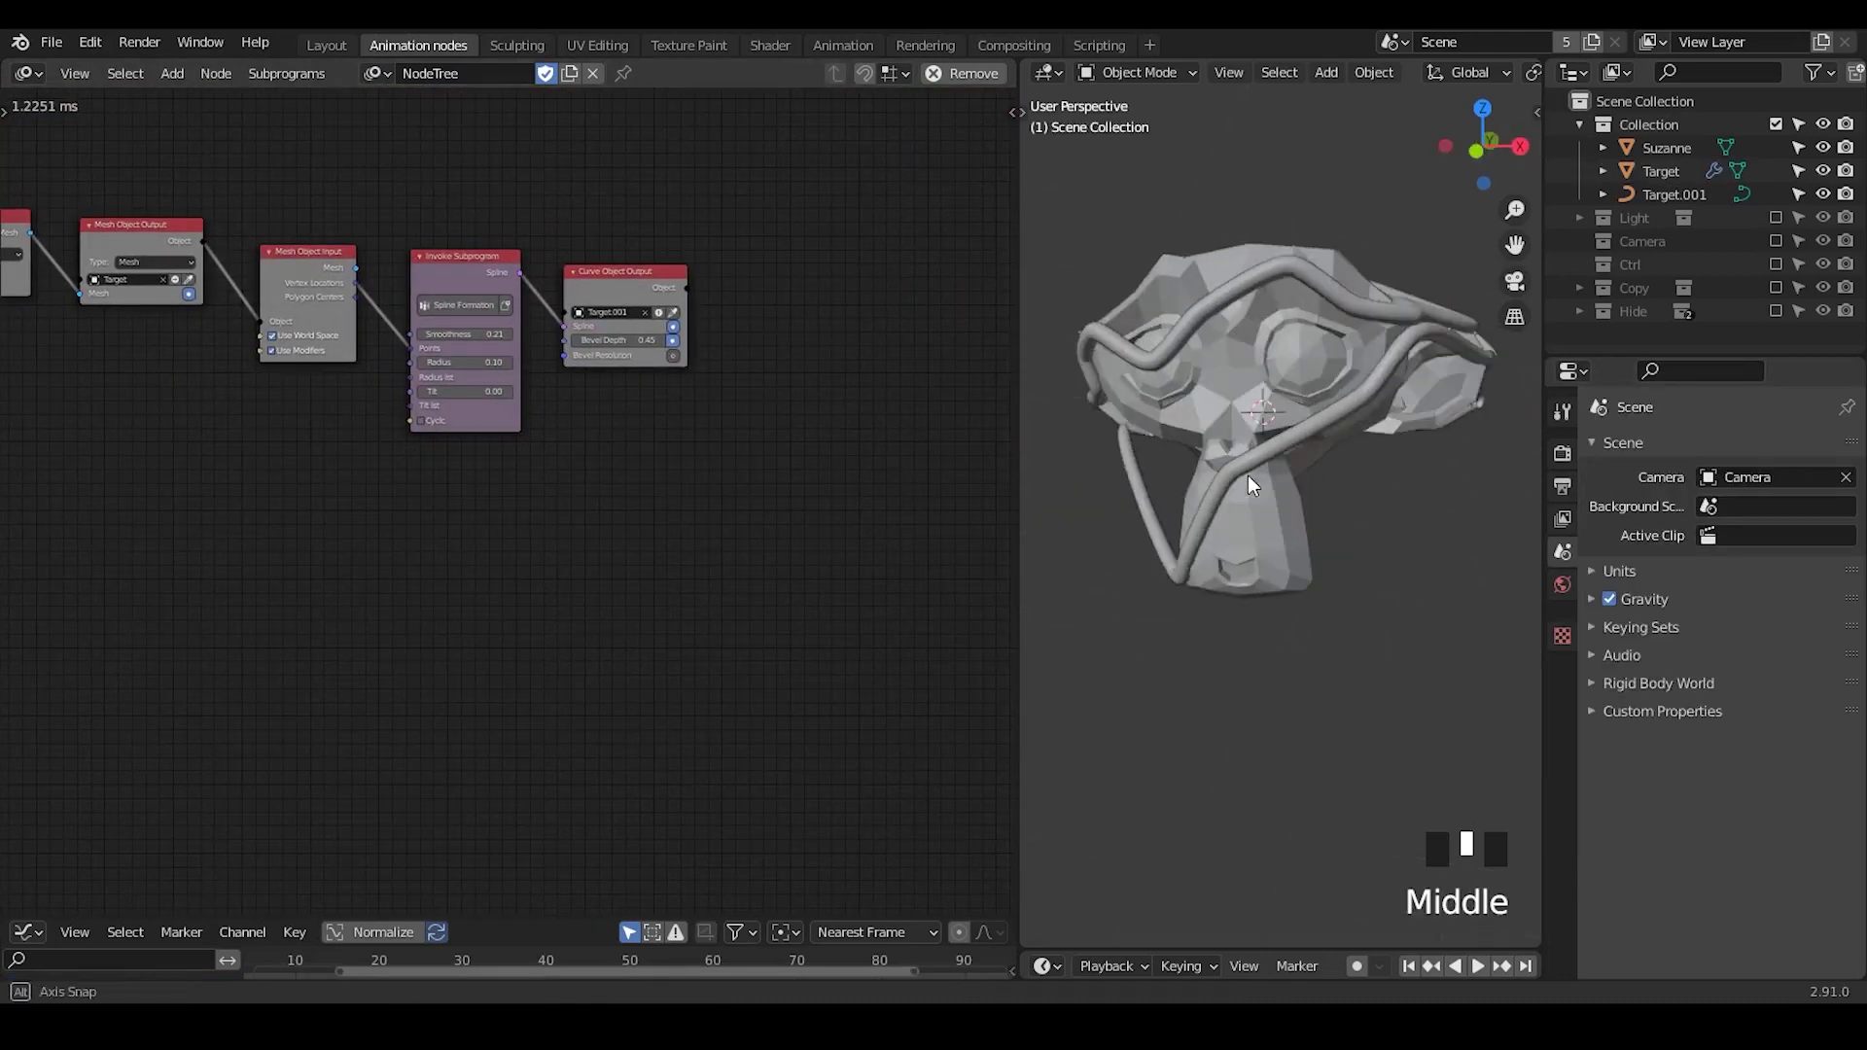
{"action": "middle_click_drag", "start_coordinate": [1258, 334], "coordinate": [1289, 368], "text": "ctrl"}
{"action": "middle_click_drag", "start_coordinate": [642, 418], "coordinate": [604, 374]}
{"action": "key", "text": "ctrl+a"}
{"action": "type", "text": "instancing on"}
{"action": "key", "text": "Return"}
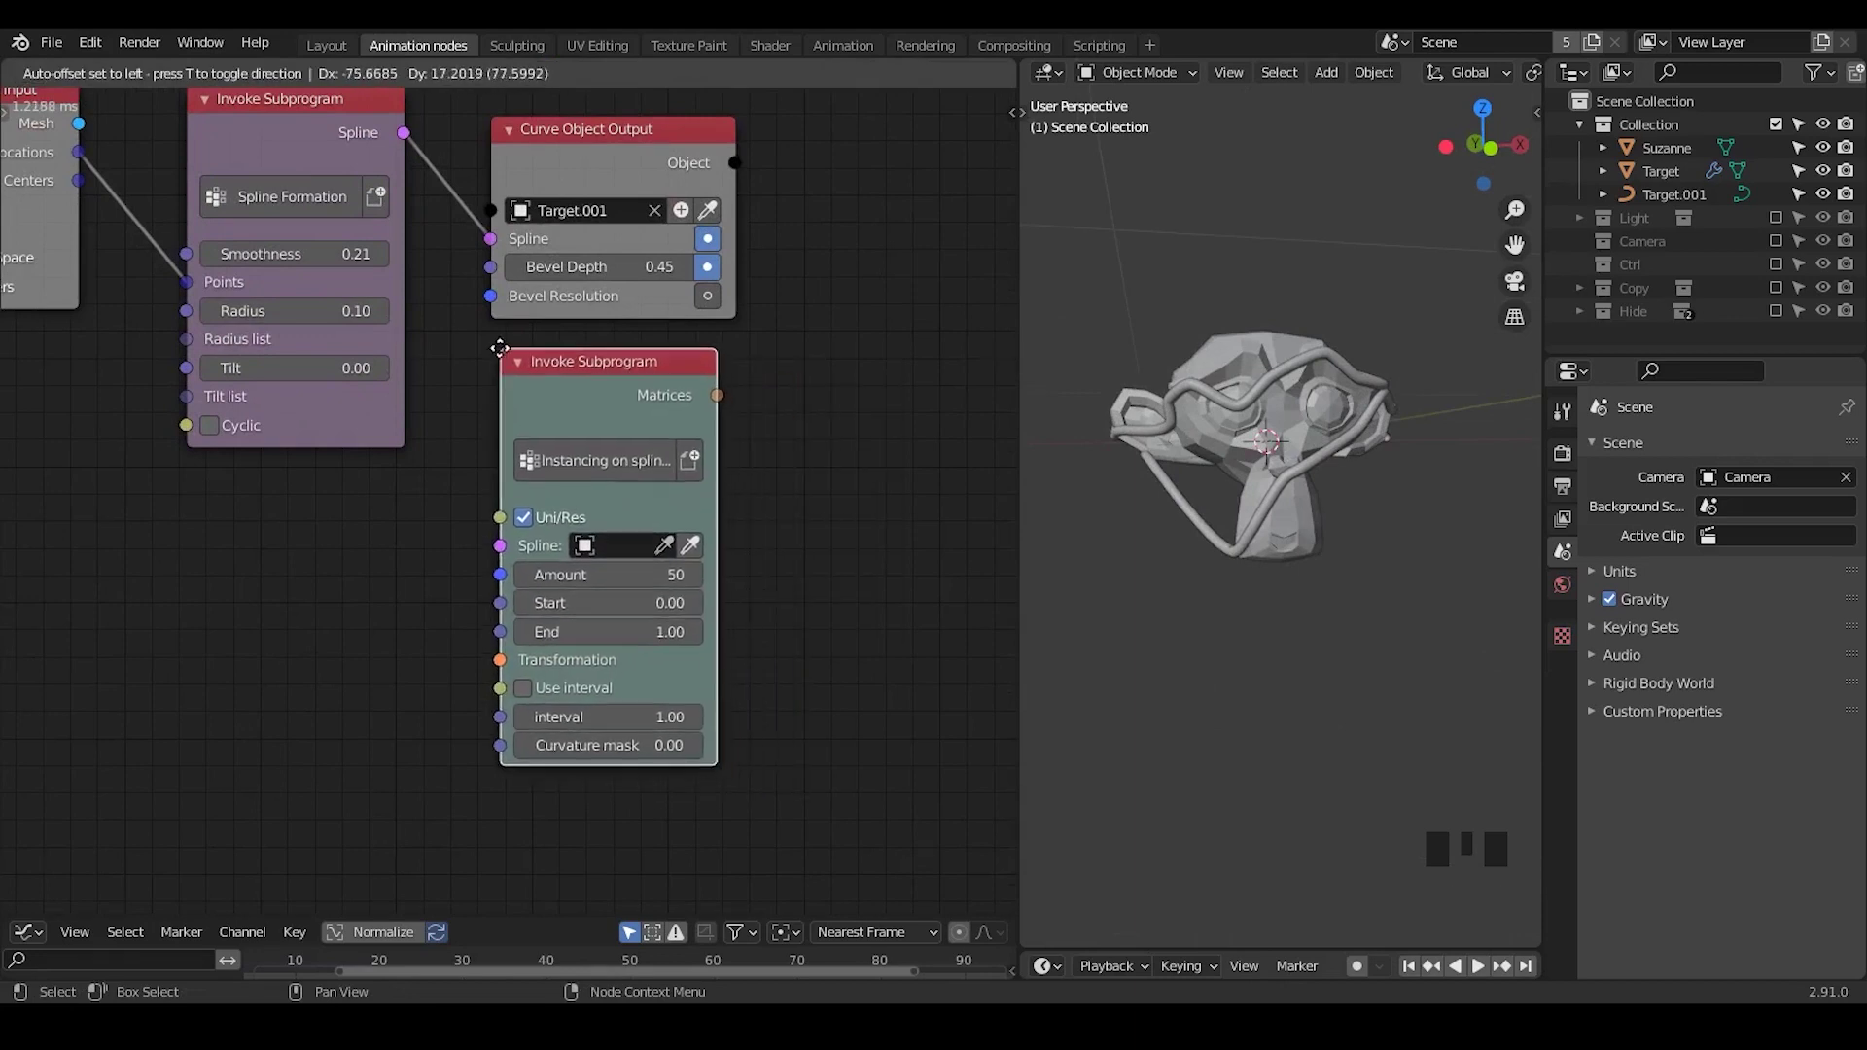
{"action": "left_click", "coordinate": [713, 439]}
{"action": "mouse_move", "coordinate": [713, 437]}
{"action": "left_mouse_down"}
{"action": "mouse_move", "coordinate": [865, 440]}
{"action": "mouse_move", "coordinate": [727, 449]}
{"action": "left_mouse_up"}
{"action": "left_click_drag", "start_coordinate": [401, 135], "coordinate": [499, 554]}
- Enable a Vectors output in the Invoke Subprogram node's socket settings
{"action": "middle_click_drag", "start_coordinate": [689, 409], "coordinate": [411, 335]}
{"action": "left_click", "coordinate": [411, 335]}
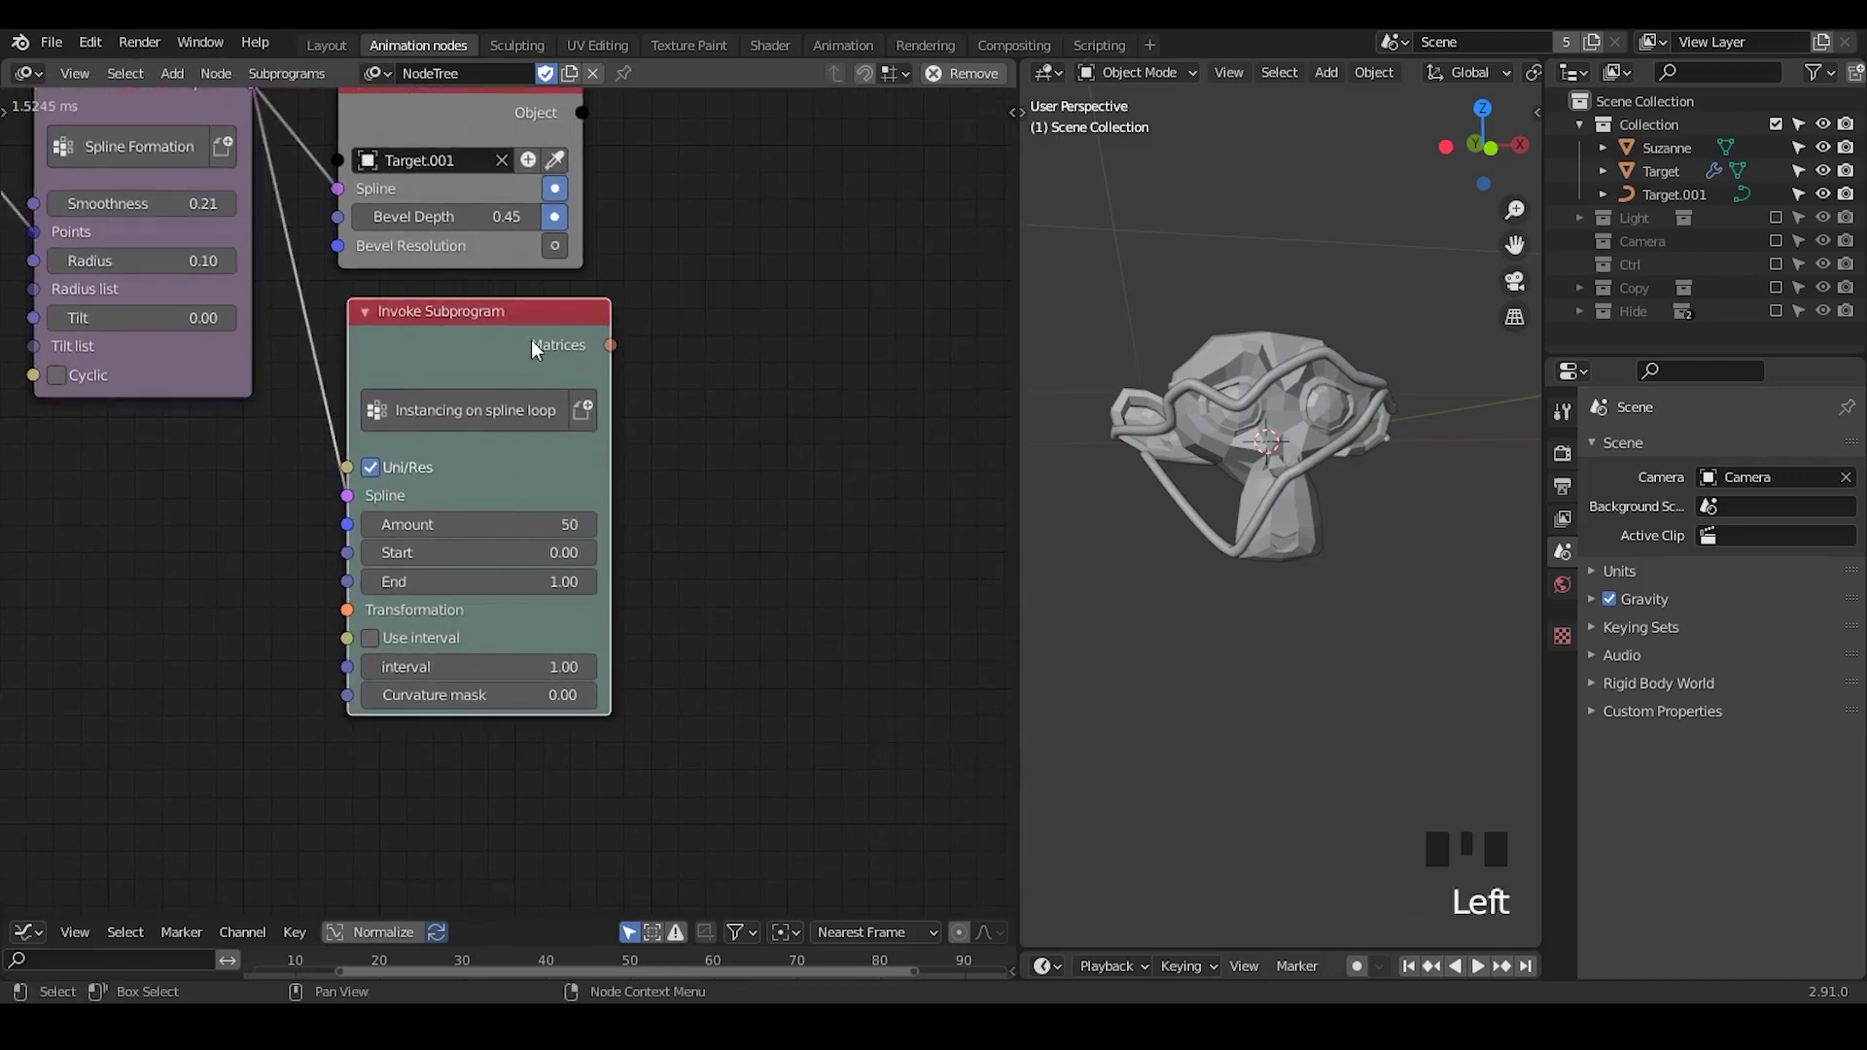
{"action": "left_click", "coordinate": [547, 343]}
{"action": "key", "text": "u"}
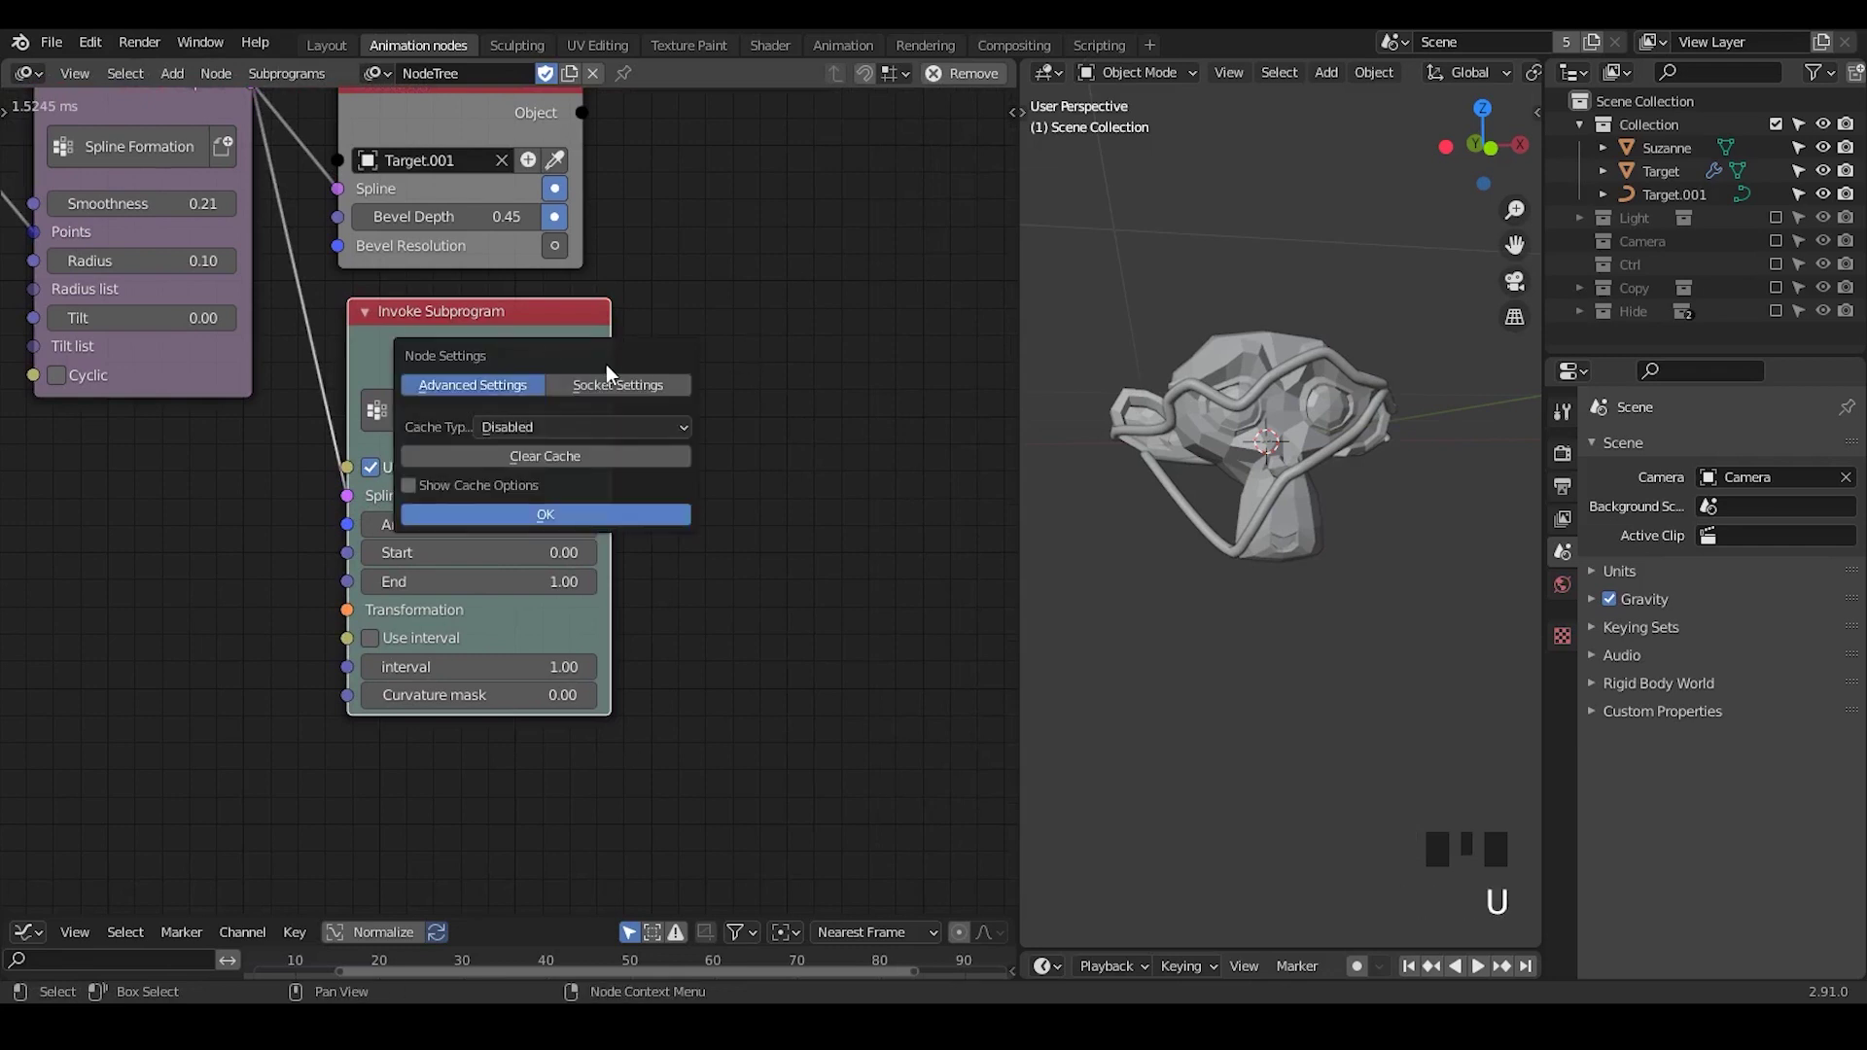
{"action": "left_click", "coordinate": [613, 386]}
{"action": "left_click_drag", "start_coordinate": [554, 359], "coordinate": [469, 360]}
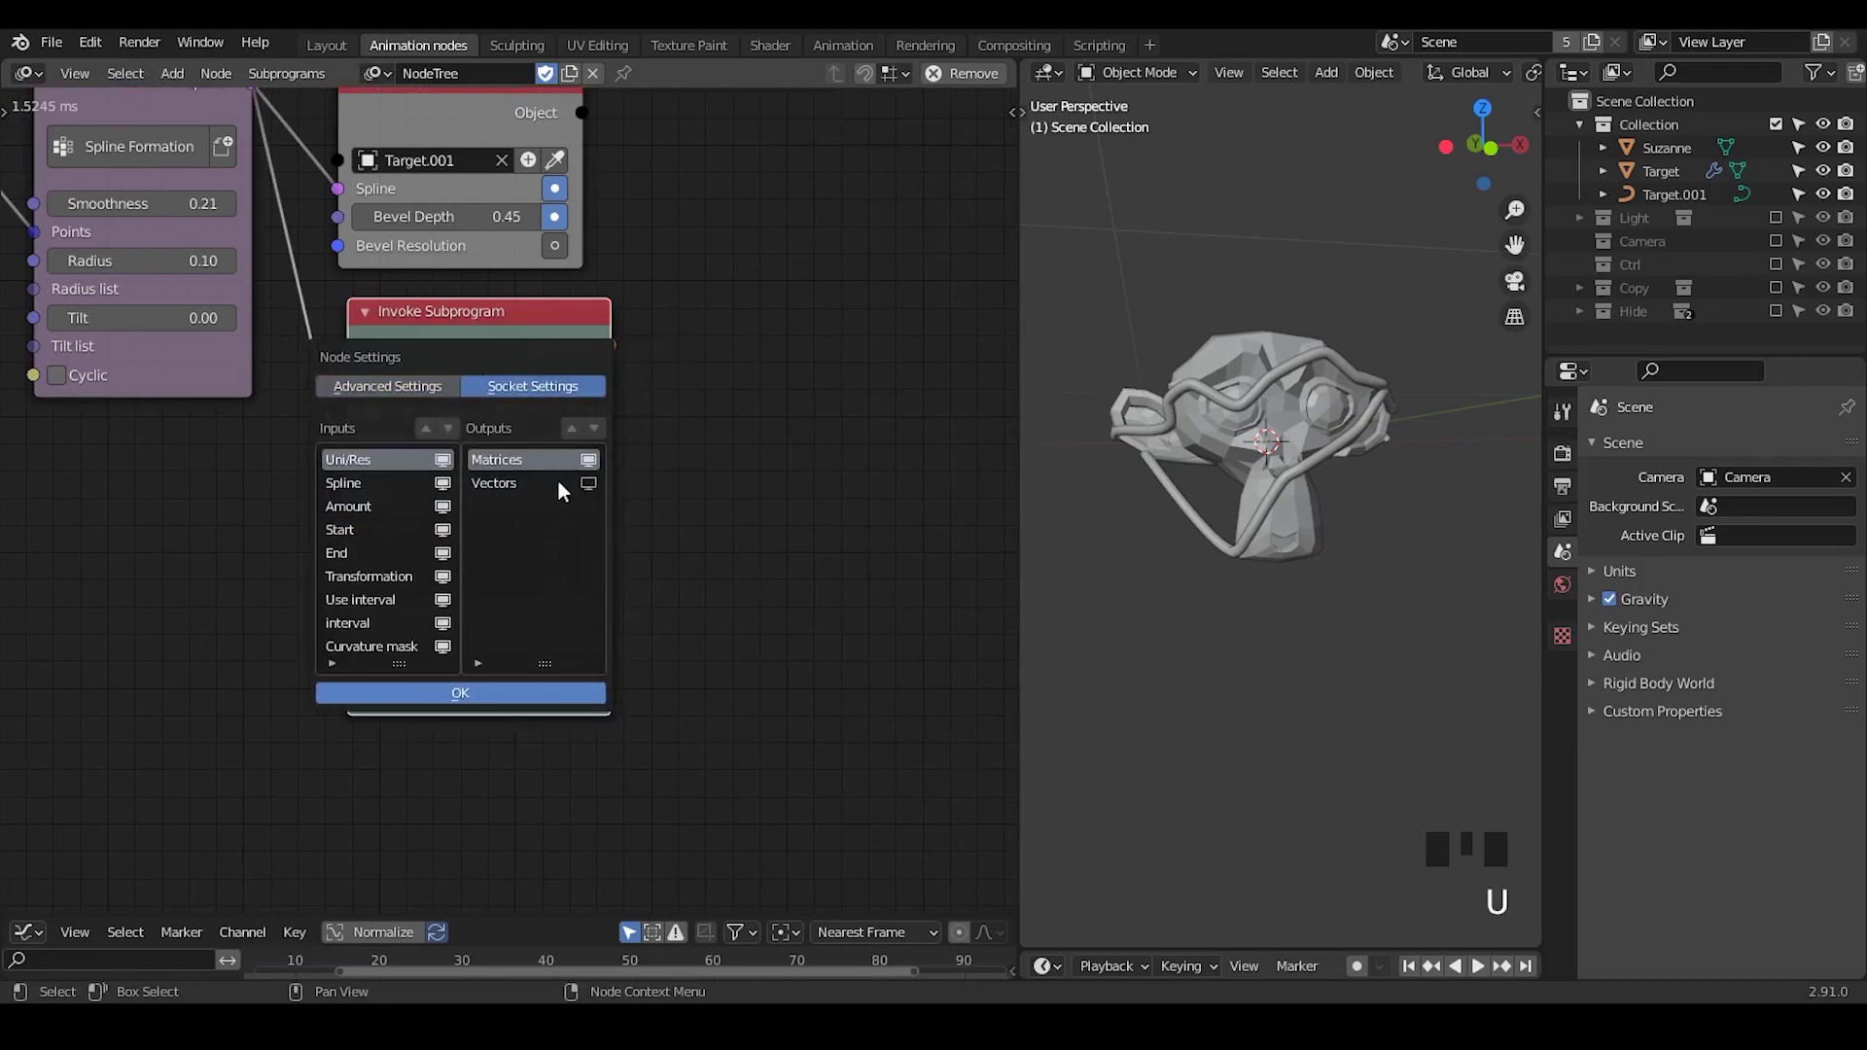
{"action": "left_click", "coordinate": [587, 482]}
{"action": "left_click", "coordinate": [533, 692]}
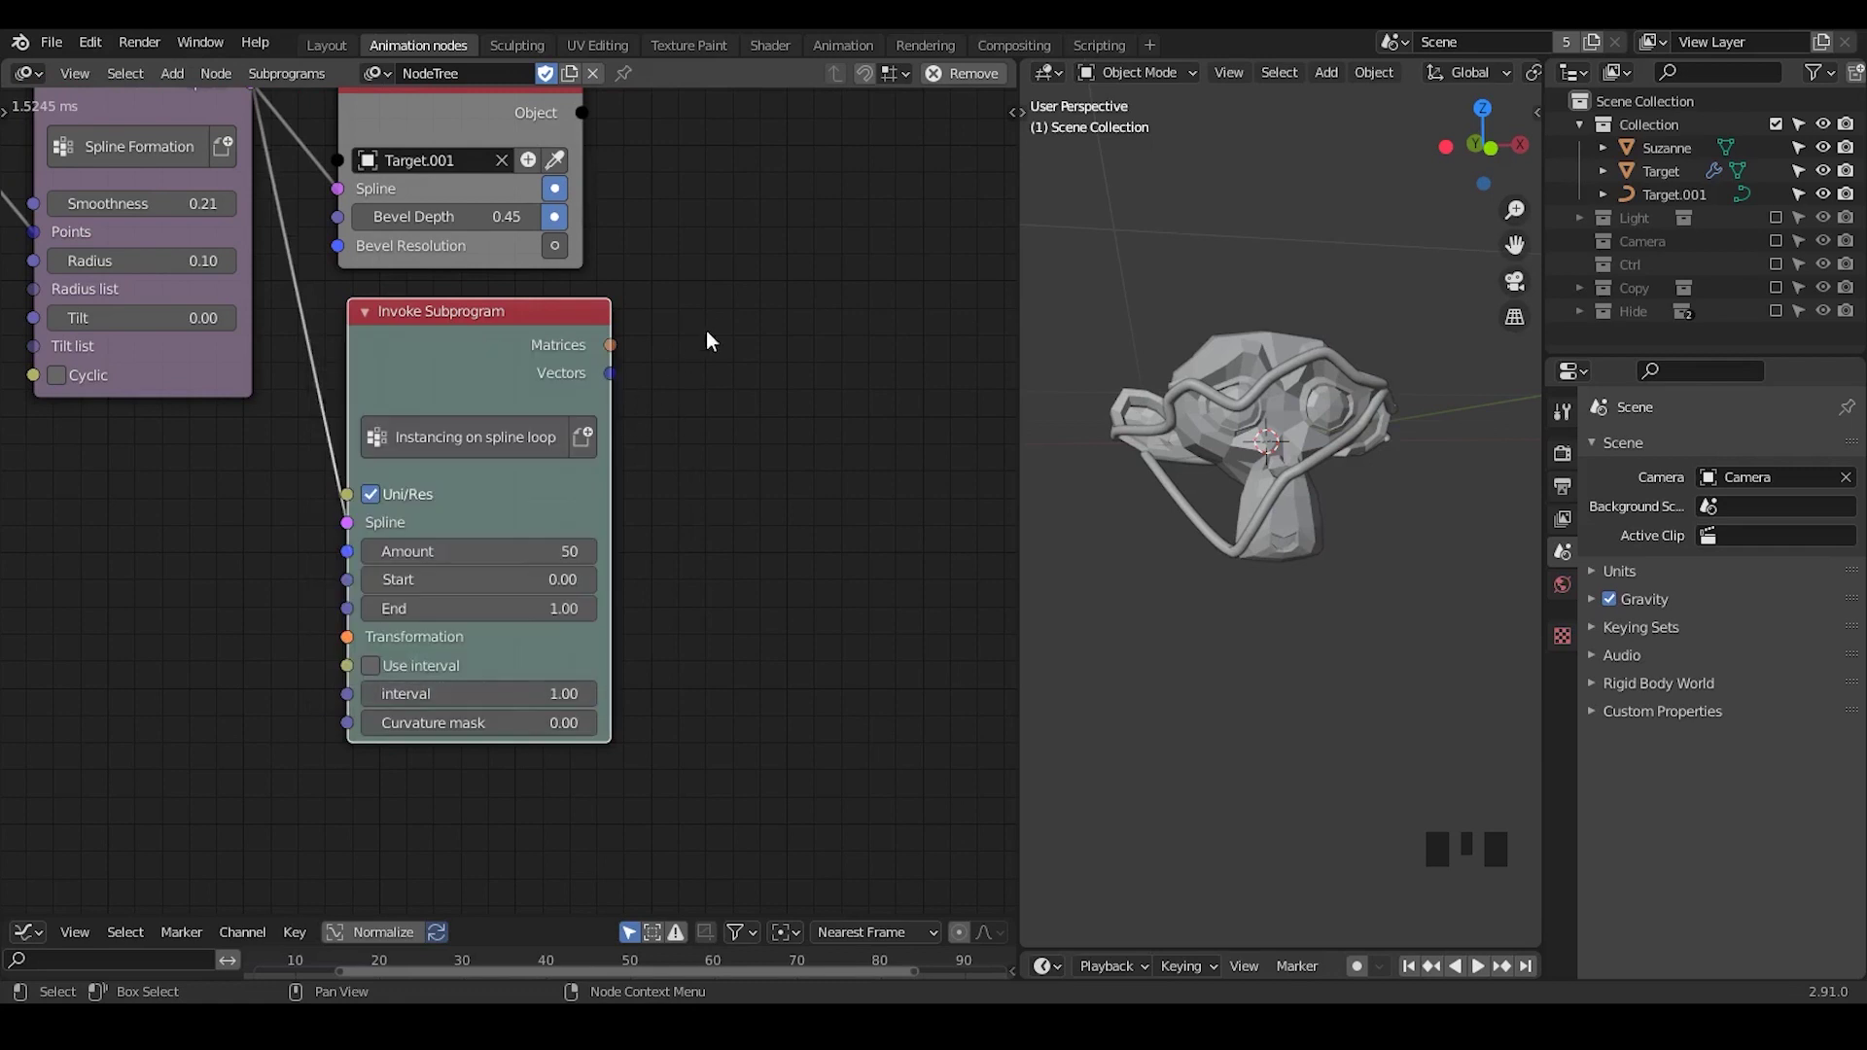
{"action": "left_click_drag", "start_coordinate": [601, 373], "coordinate": [576, 377]}
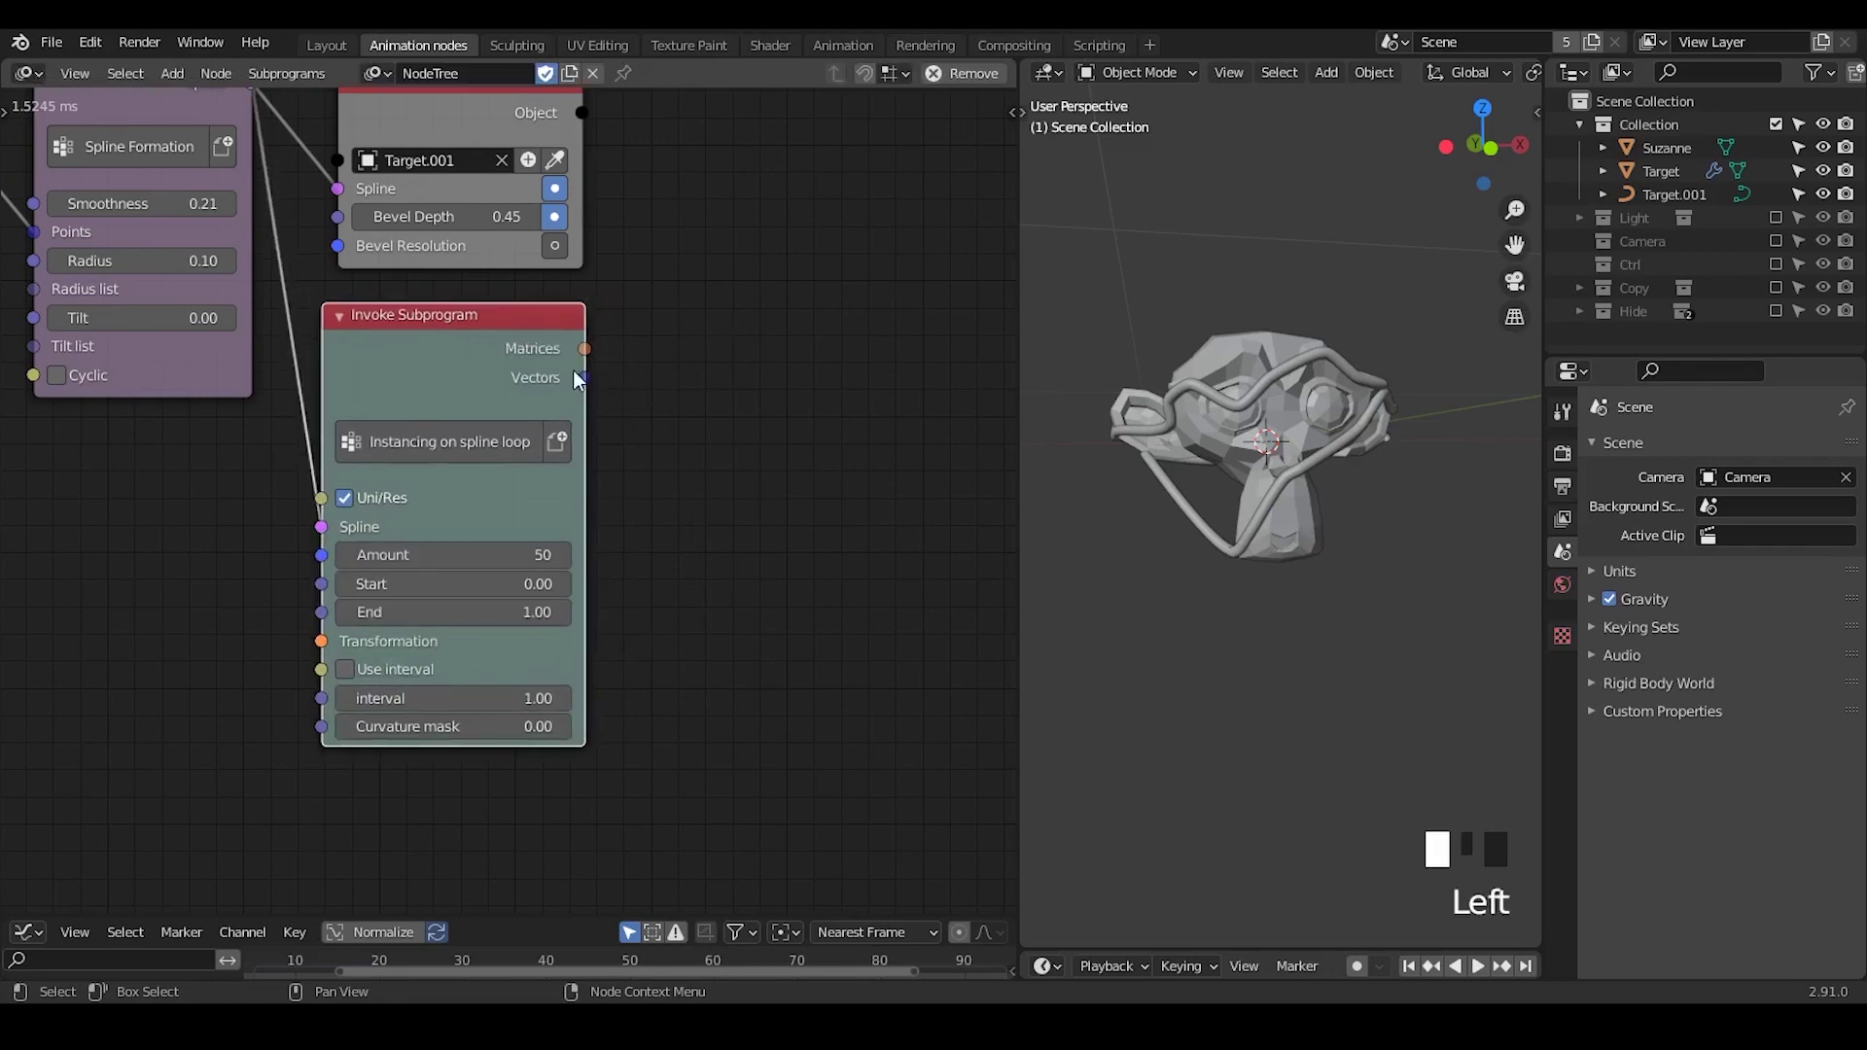
- Move the bulb on collection out of the Hide collection
{"action": "left_click_drag", "start_coordinate": [1750, 357], "coordinate": [1756, 469]}
{"action": "left_click", "coordinate": [1775, 310]}
{"action": "left_click", "coordinate": [1657, 313]}
{"action": "left_click", "coordinate": [1580, 312]}
{"action": "left_click", "coordinate": [1677, 358]}
{"action": "left_click_drag", "start_coordinate": [1682, 359], "coordinate": [1614, 210]}
{"action": "left_click", "coordinate": [1775, 333]}
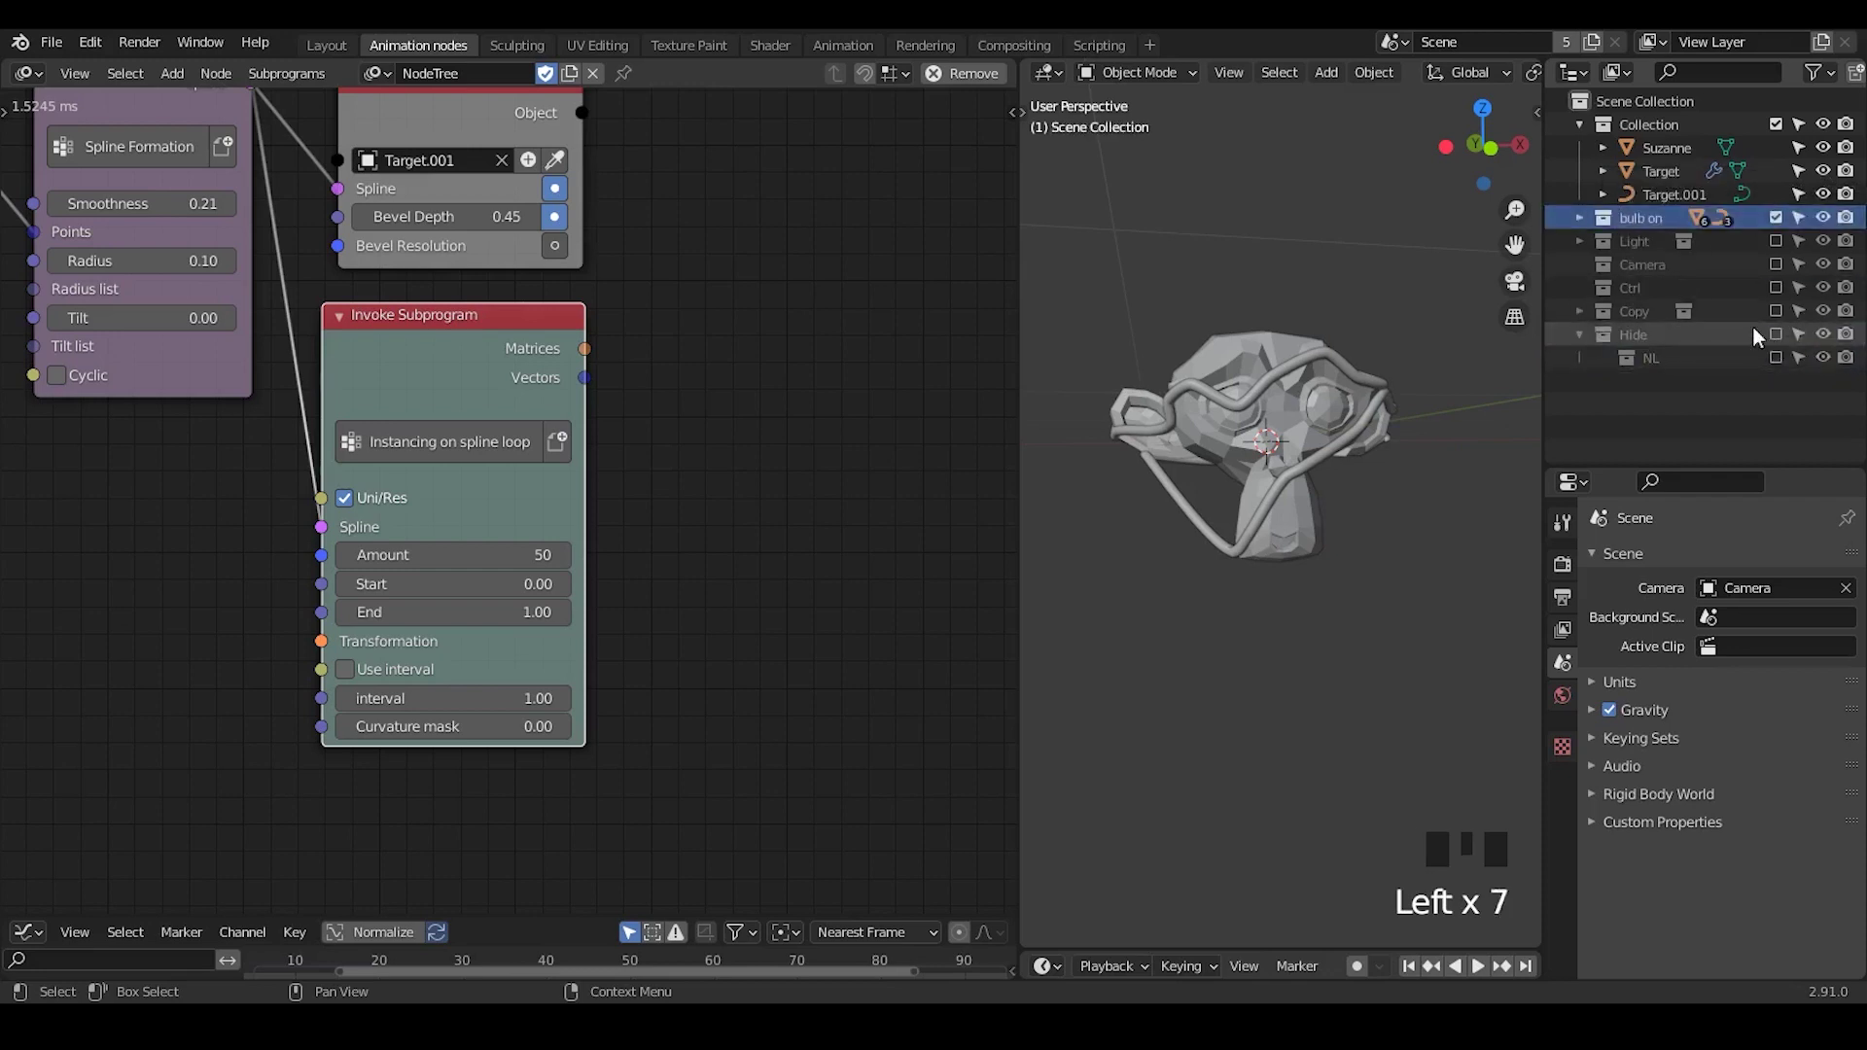
- Reset the Ampoule bulb's location and scale, then raise it straight up
{"action": "left_click", "coordinate": [1579, 217]}
{"action": "left_click", "coordinate": [1653, 241]}
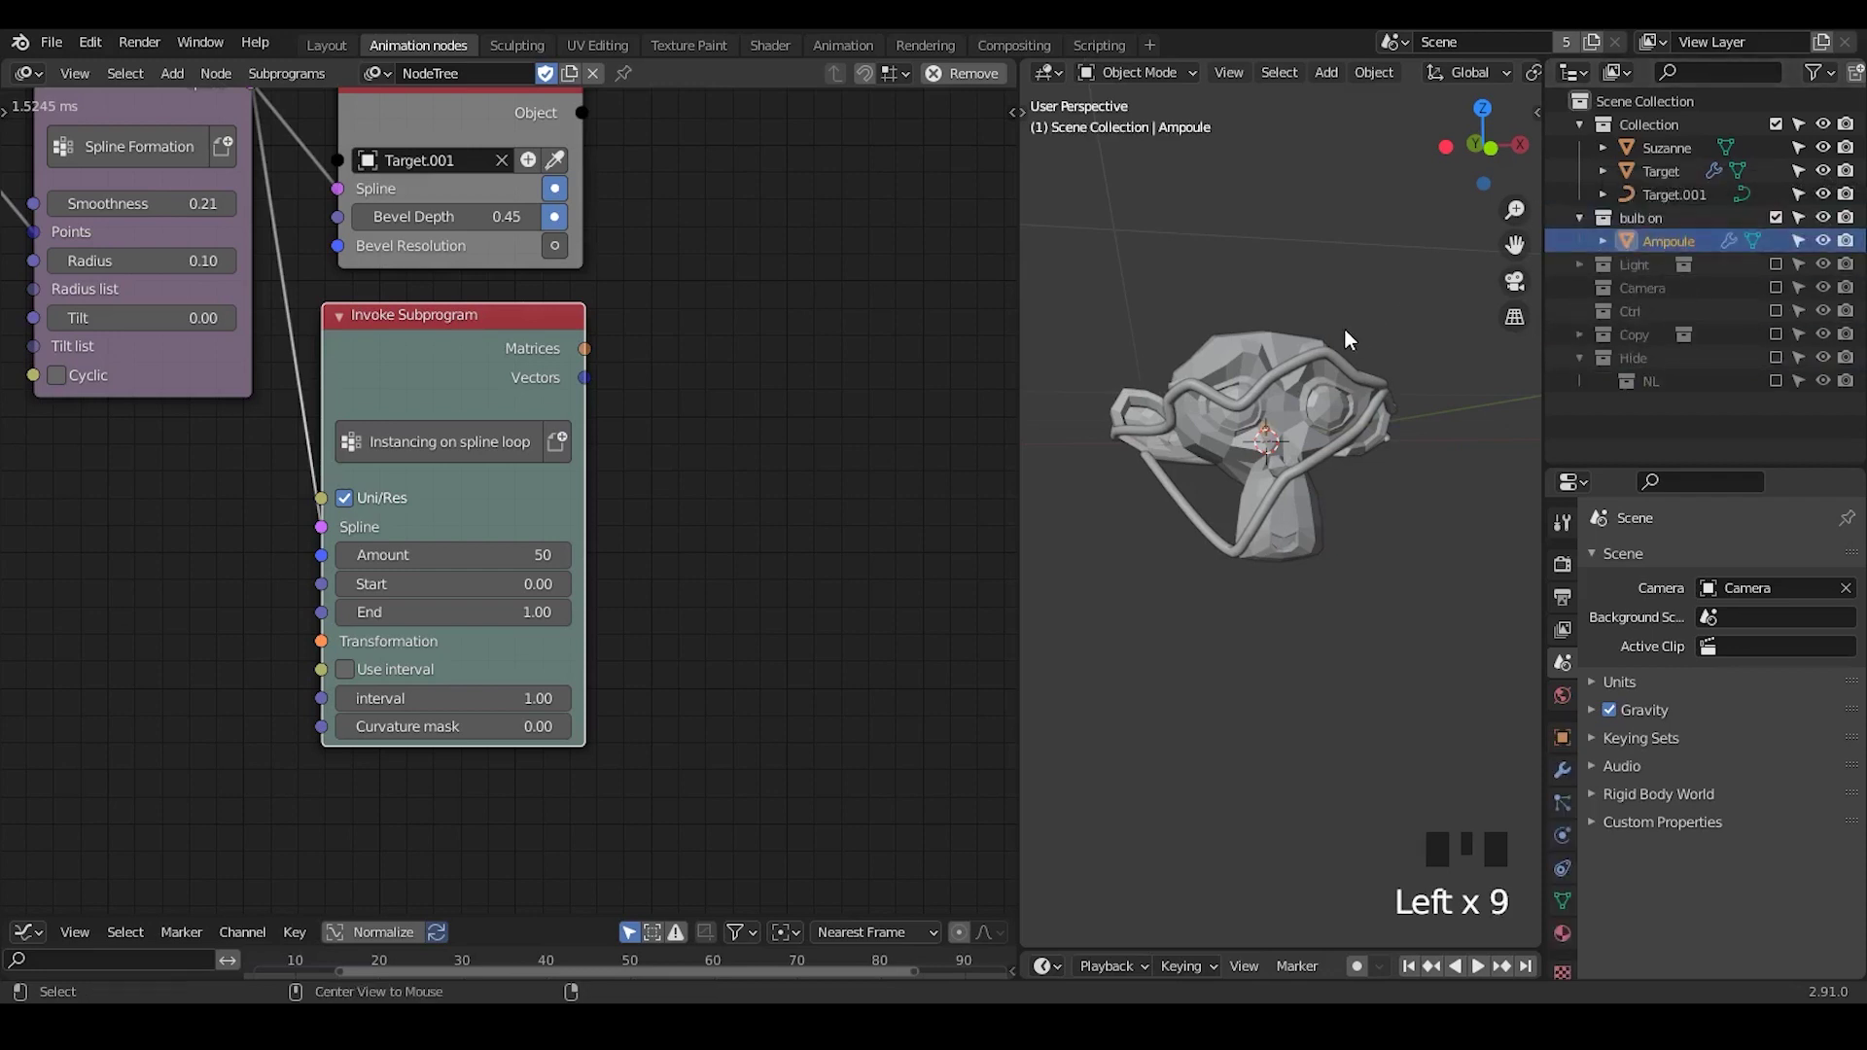
{"action": "key", "text": "alt+g"}
{"action": "middle_click_drag", "start_coordinate": [1354, 394], "coordinate": [1369, 457]}
{"action": "key", "text": "alt+s"}
{"action": "key", "text": "g"}
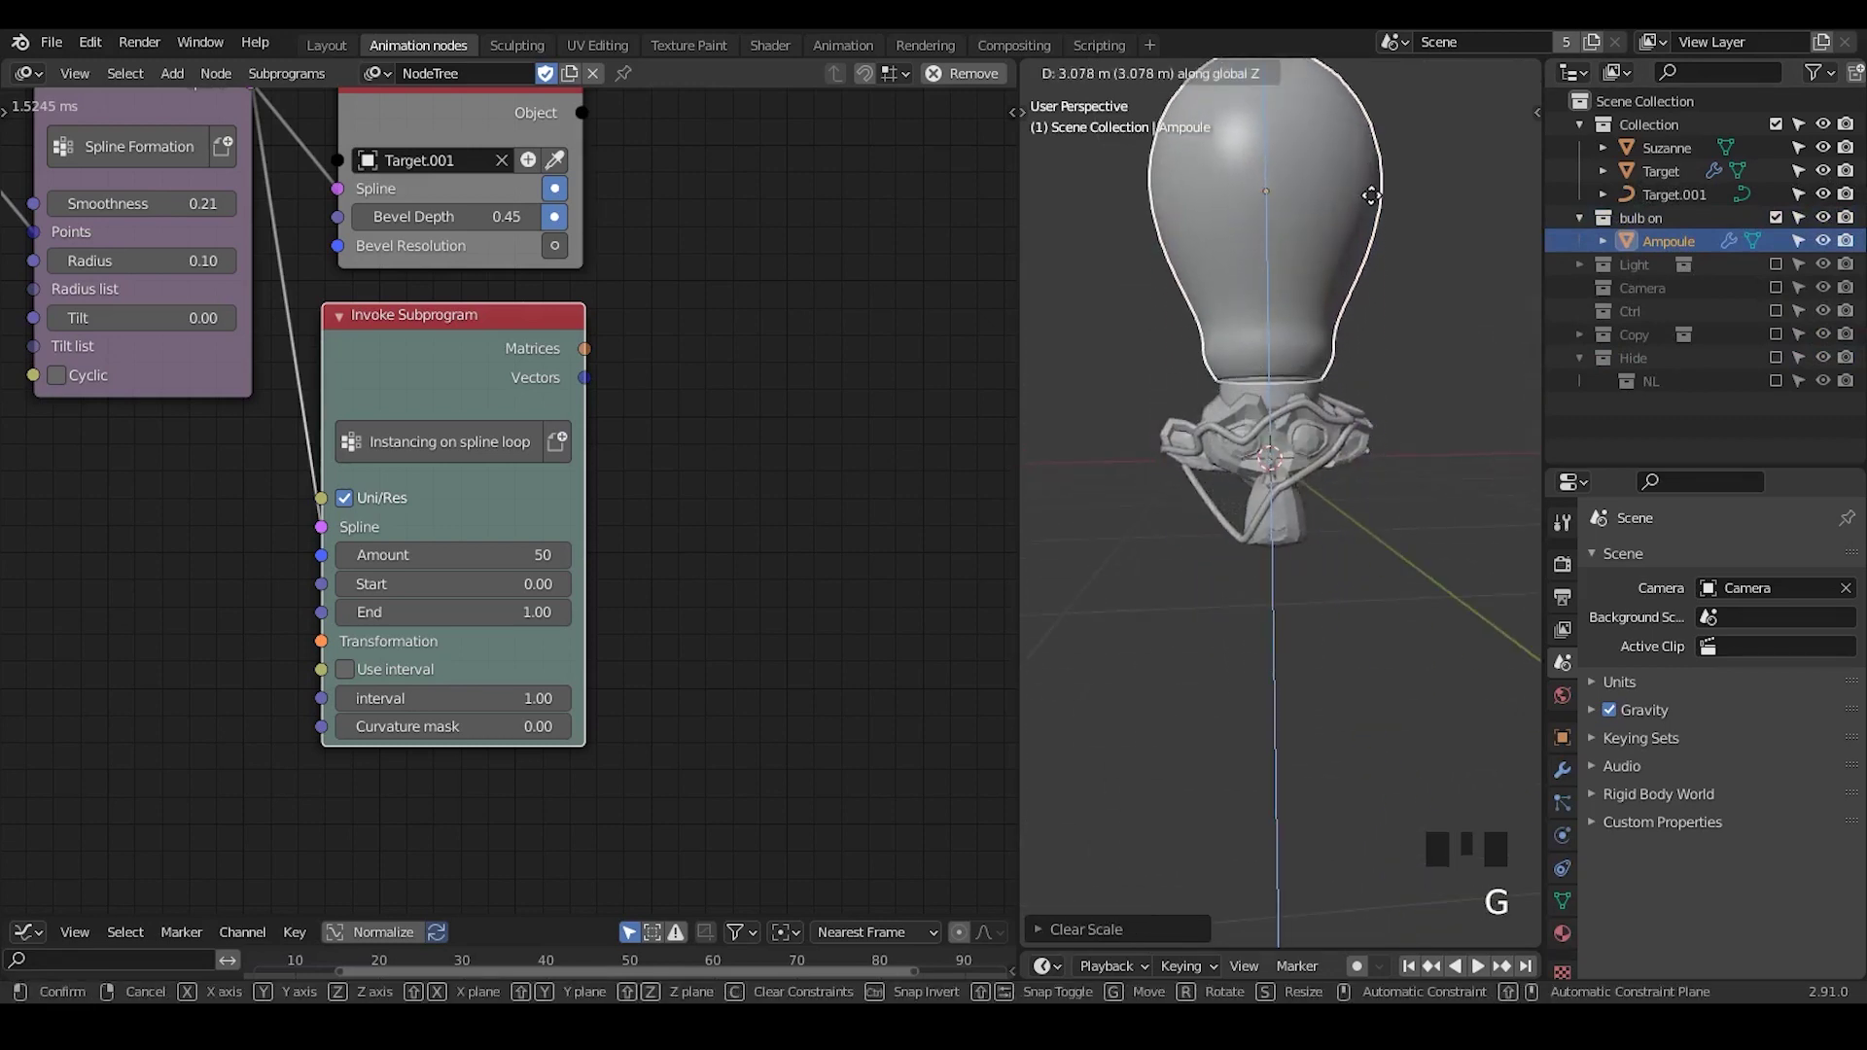
{"action": "left_click", "coordinate": [1371, 195]}
{"action": "middle_click_drag", "start_coordinate": [1371, 199], "coordinate": [1400, 384], "text": "shift"}
- Instance bulb on into the scene, exclude the original, and place the instance in Collection
{"action": "left_click", "coordinate": [1656, 215]}
{"action": "right_click", "coordinate": [1657, 216]}
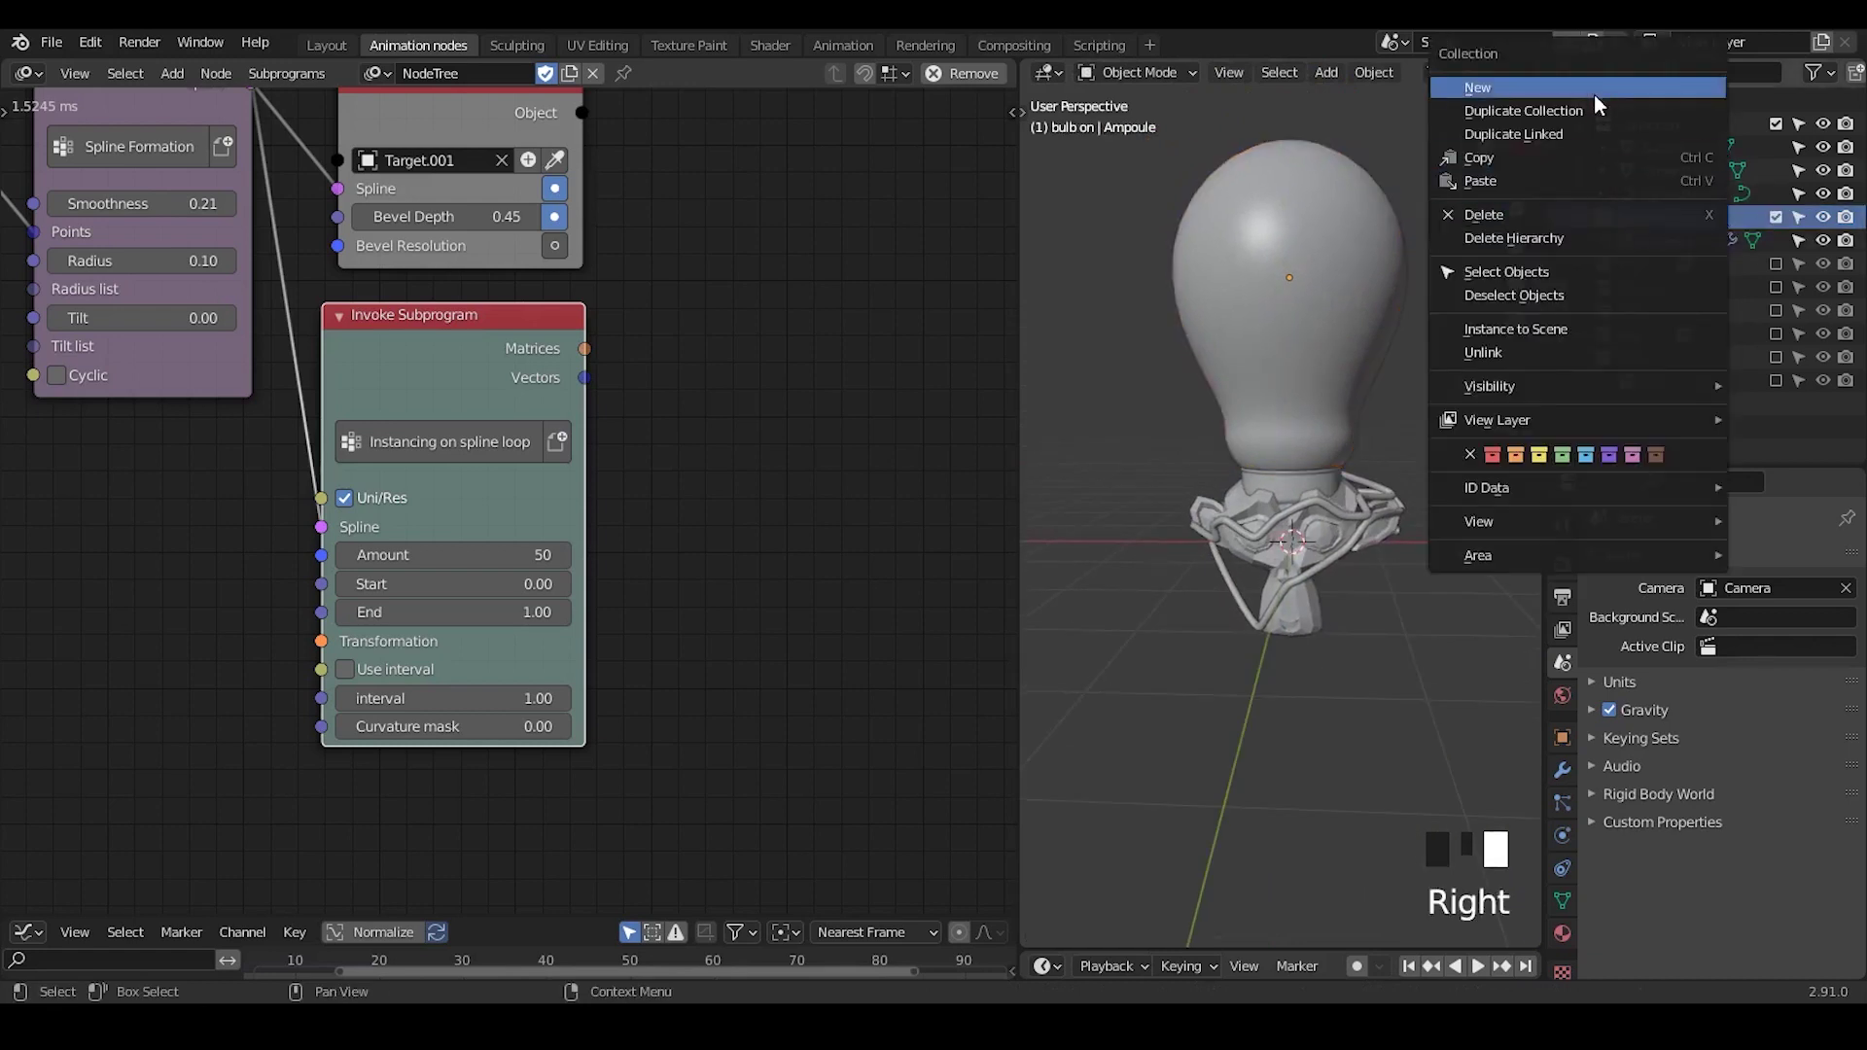
{"action": "left_click", "coordinate": [1608, 330]}
{"action": "left_click", "coordinate": [1775, 217]}
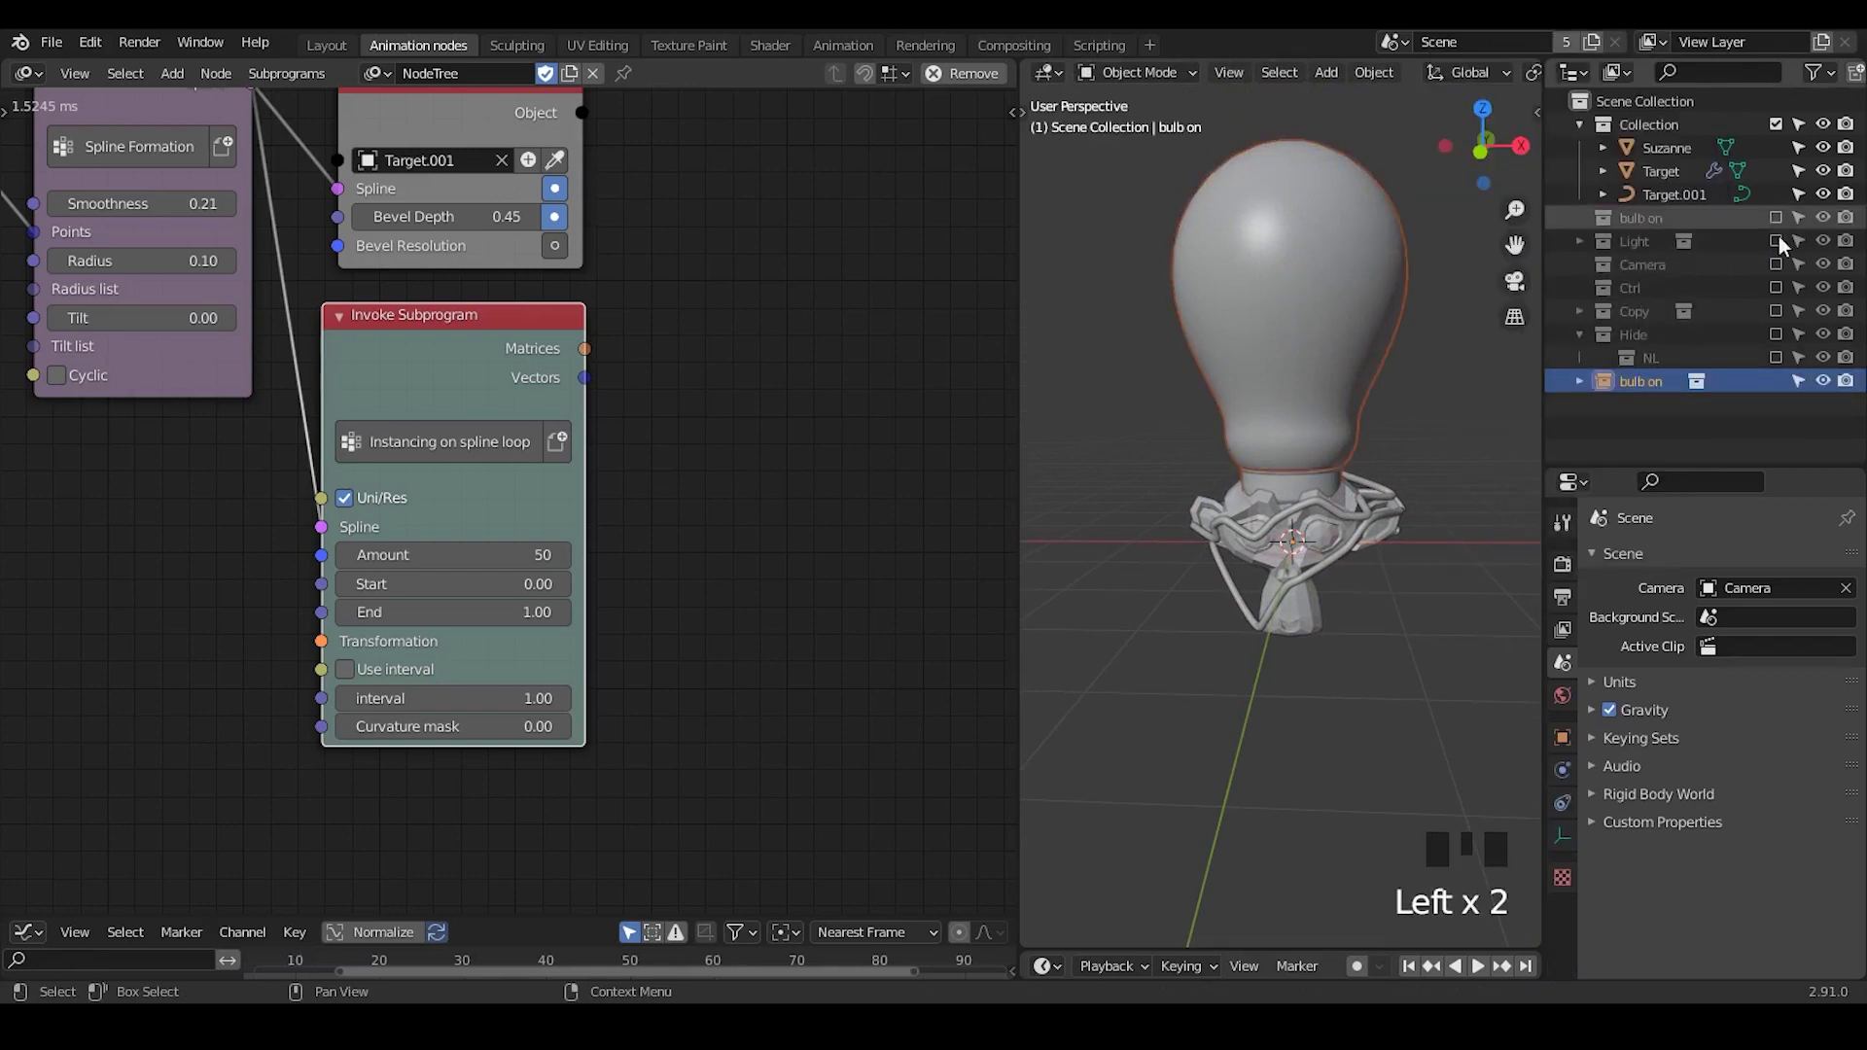
{"action": "left_click", "coordinate": [1577, 124]}
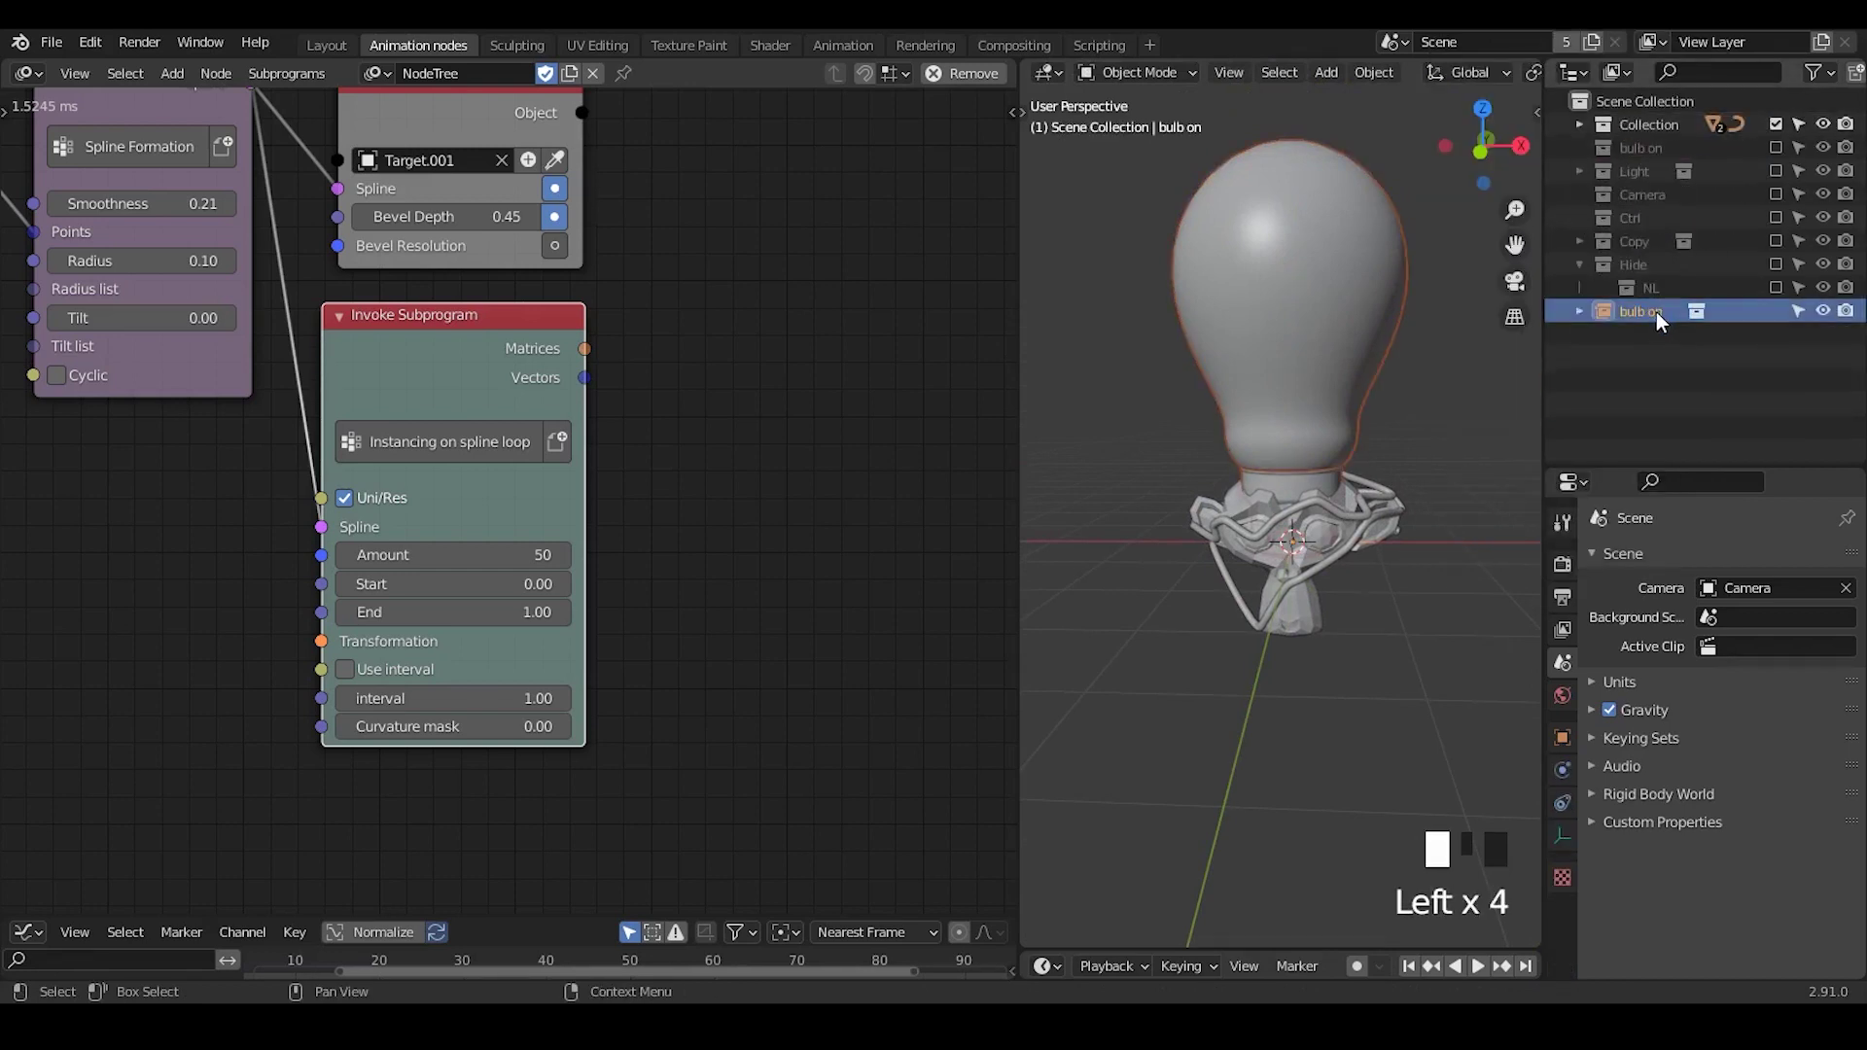
{"action": "left_click_drag", "start_coordinate": [1654, 311], "coordinate": [1622, 122]}
{"action": "left_click", "coordinate": [1579, 125]}
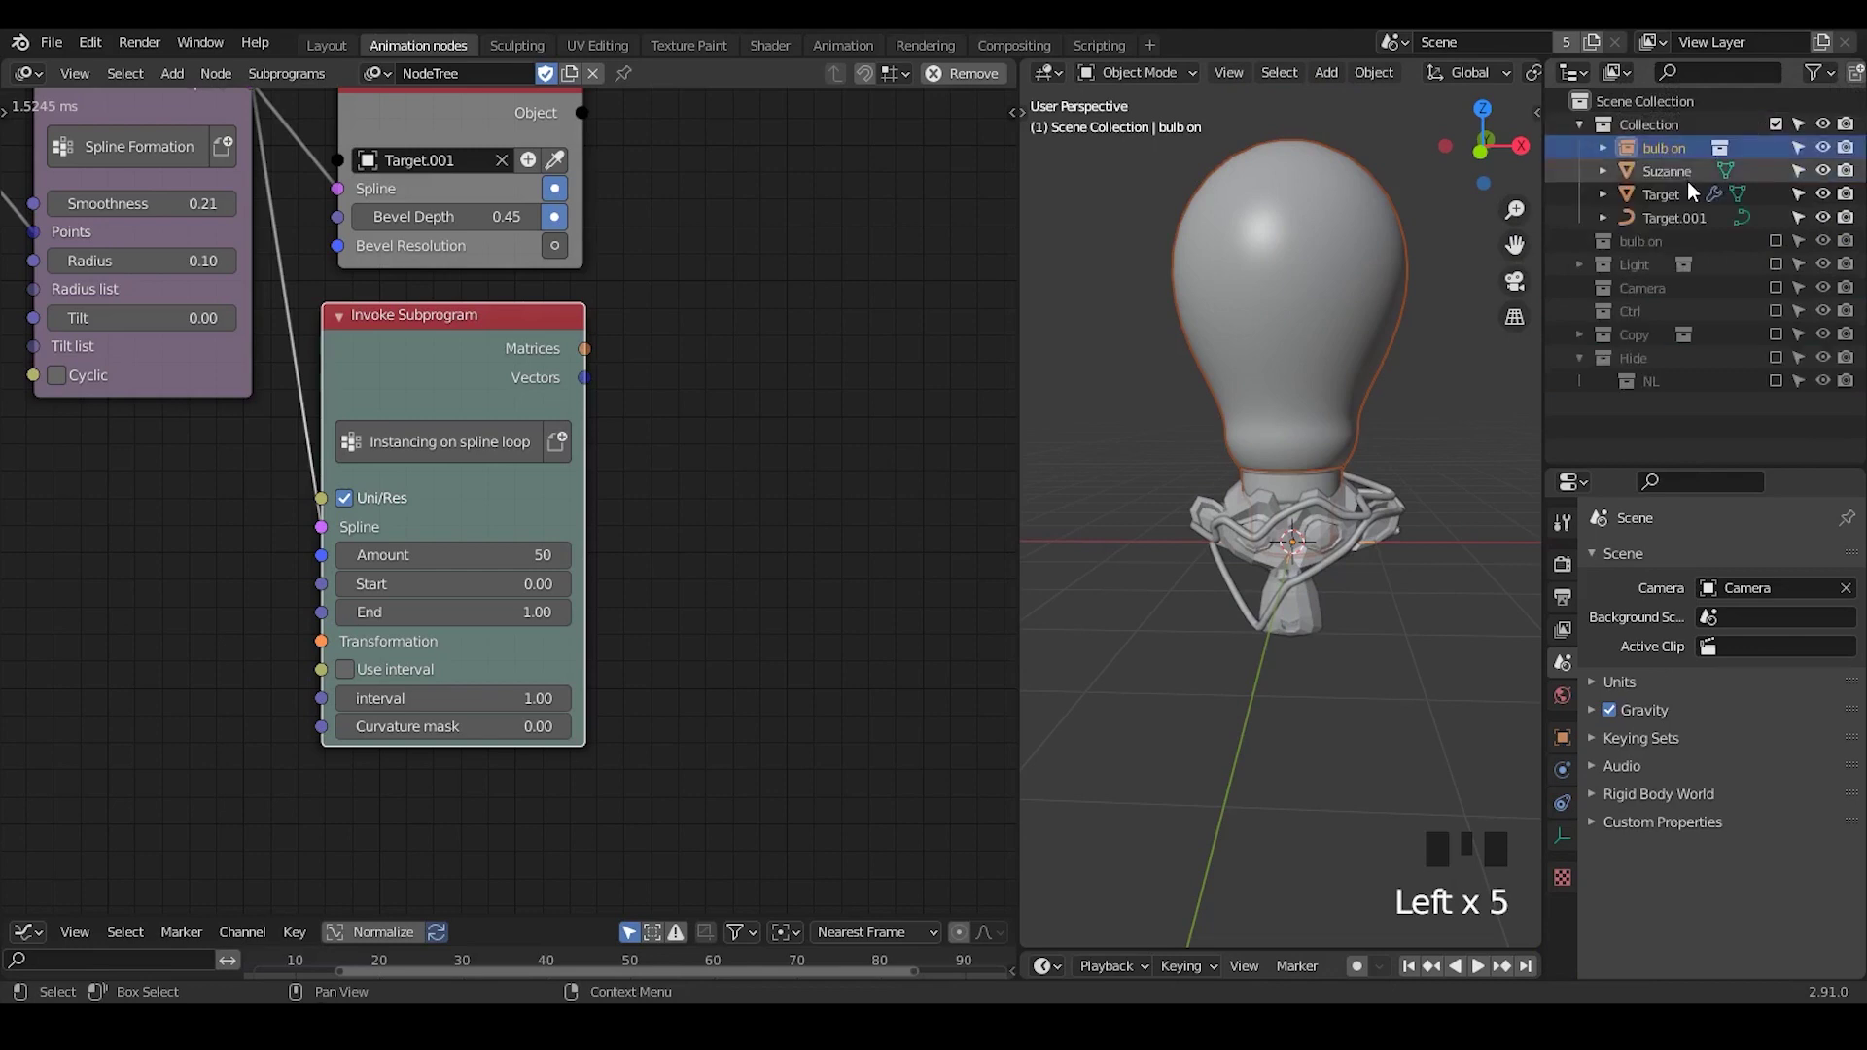
{"action": "left_click", "coordinate": [1688, 171]}
{"action": "left_click", "coordinate": [1676, 158]}
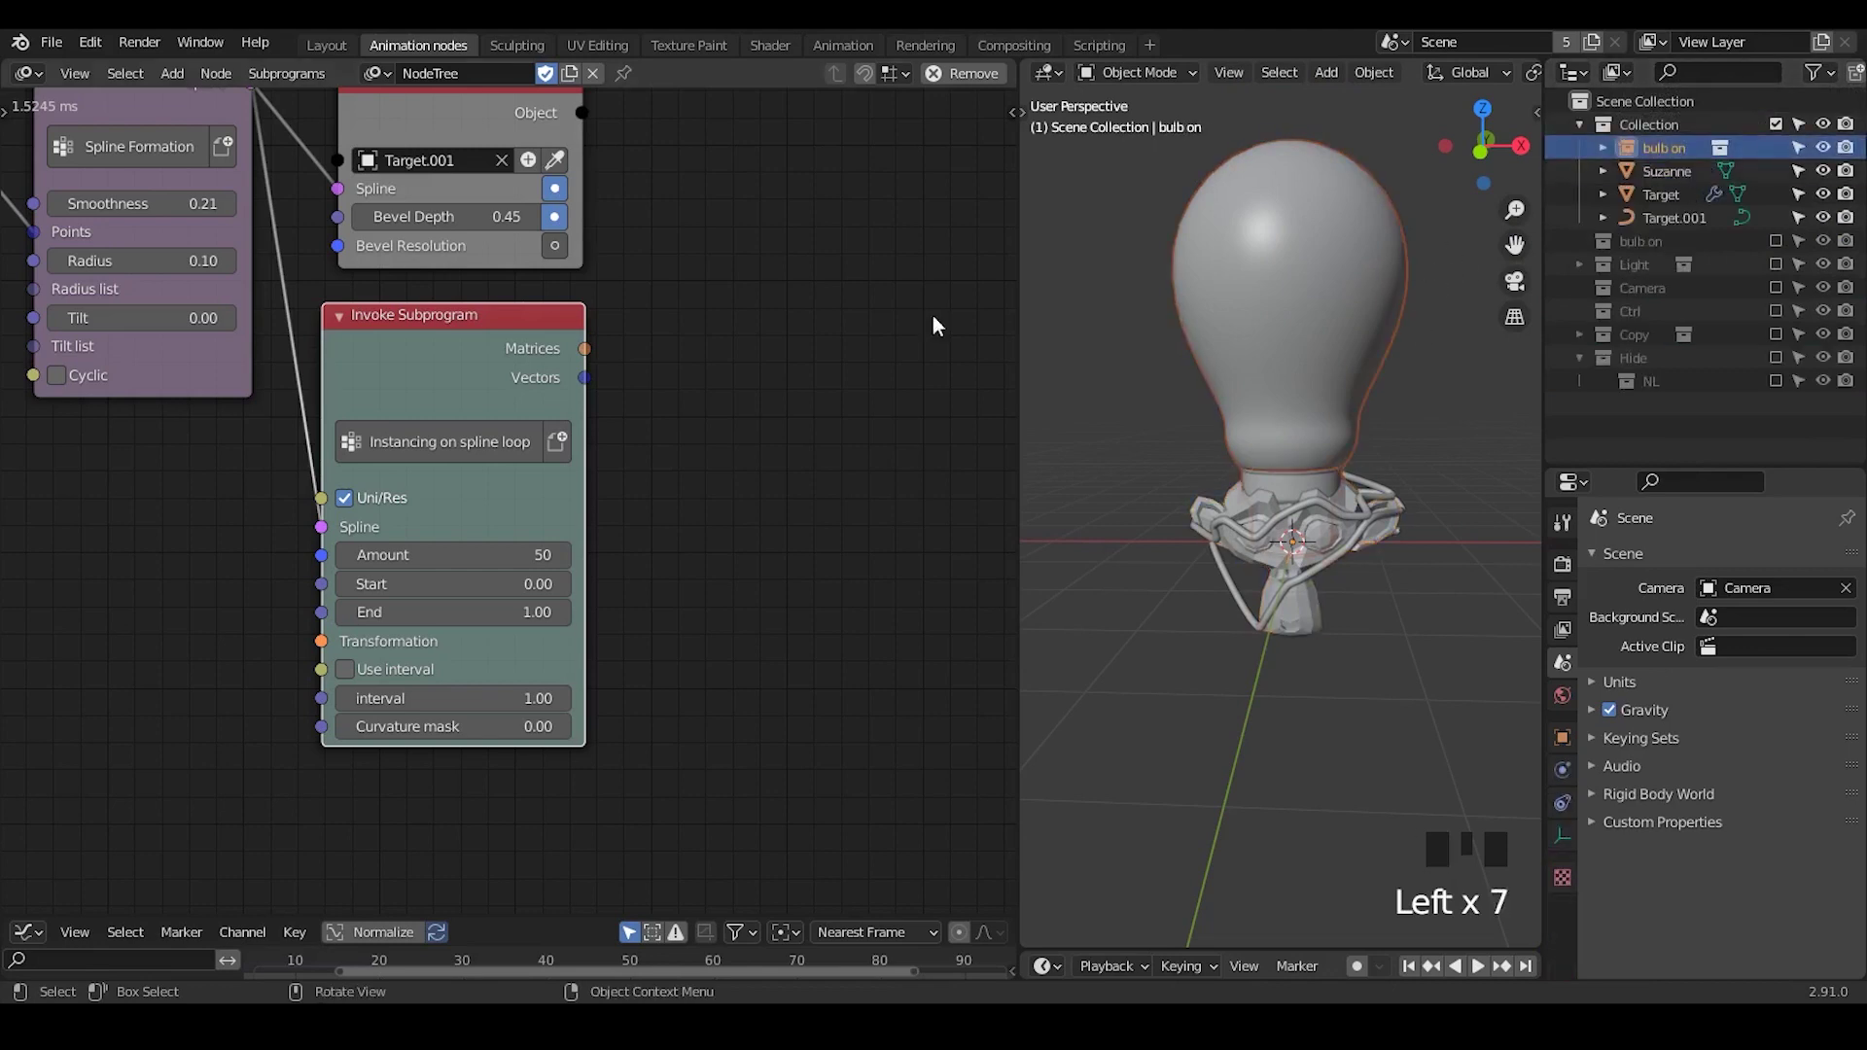
- Add an Object Instancer node and feed it the spline matrix count through a Get Length node
{"action": "middle_click_drag", "start_coordinate": [758, 355], "coordinate": [581, 362]}
{"action": "key", "text": "ctrl+a"}
{"action": "type", "text": "objec"}
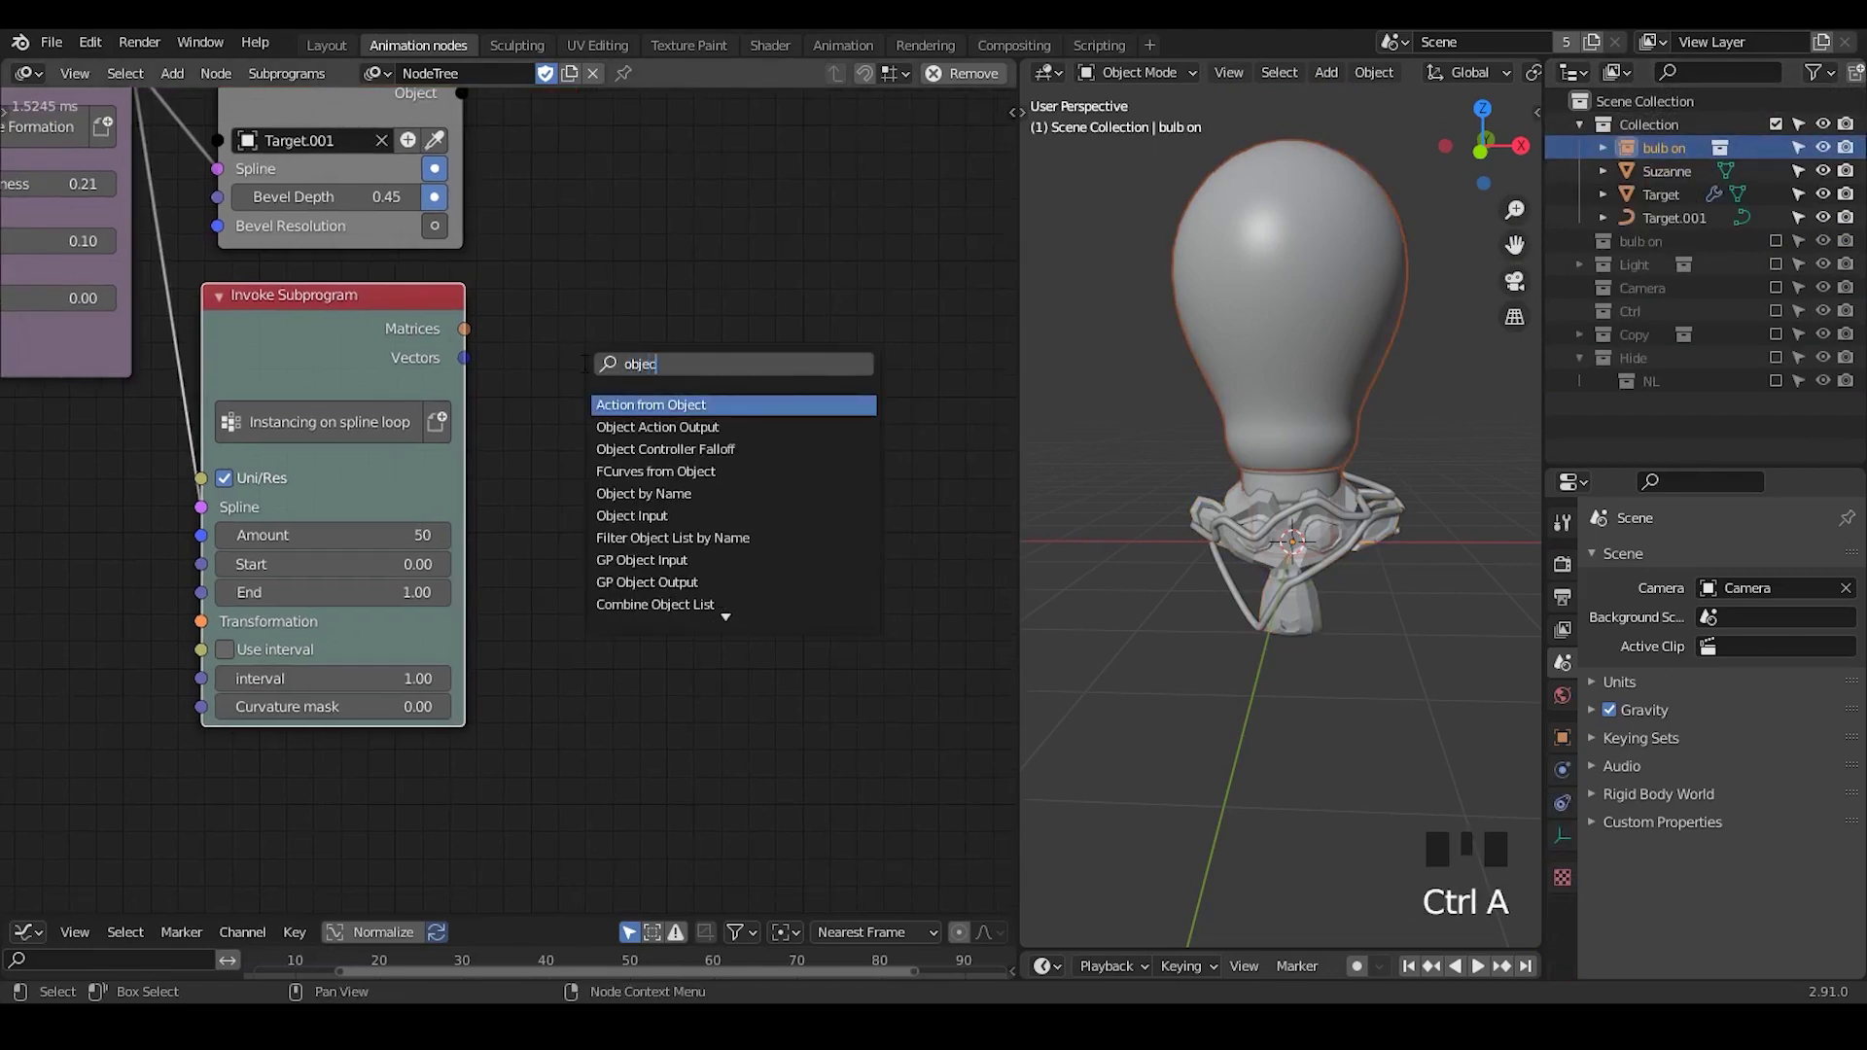
{"action": "type", "text": "t instancer"}
{"action": "key", "text": "Return"}
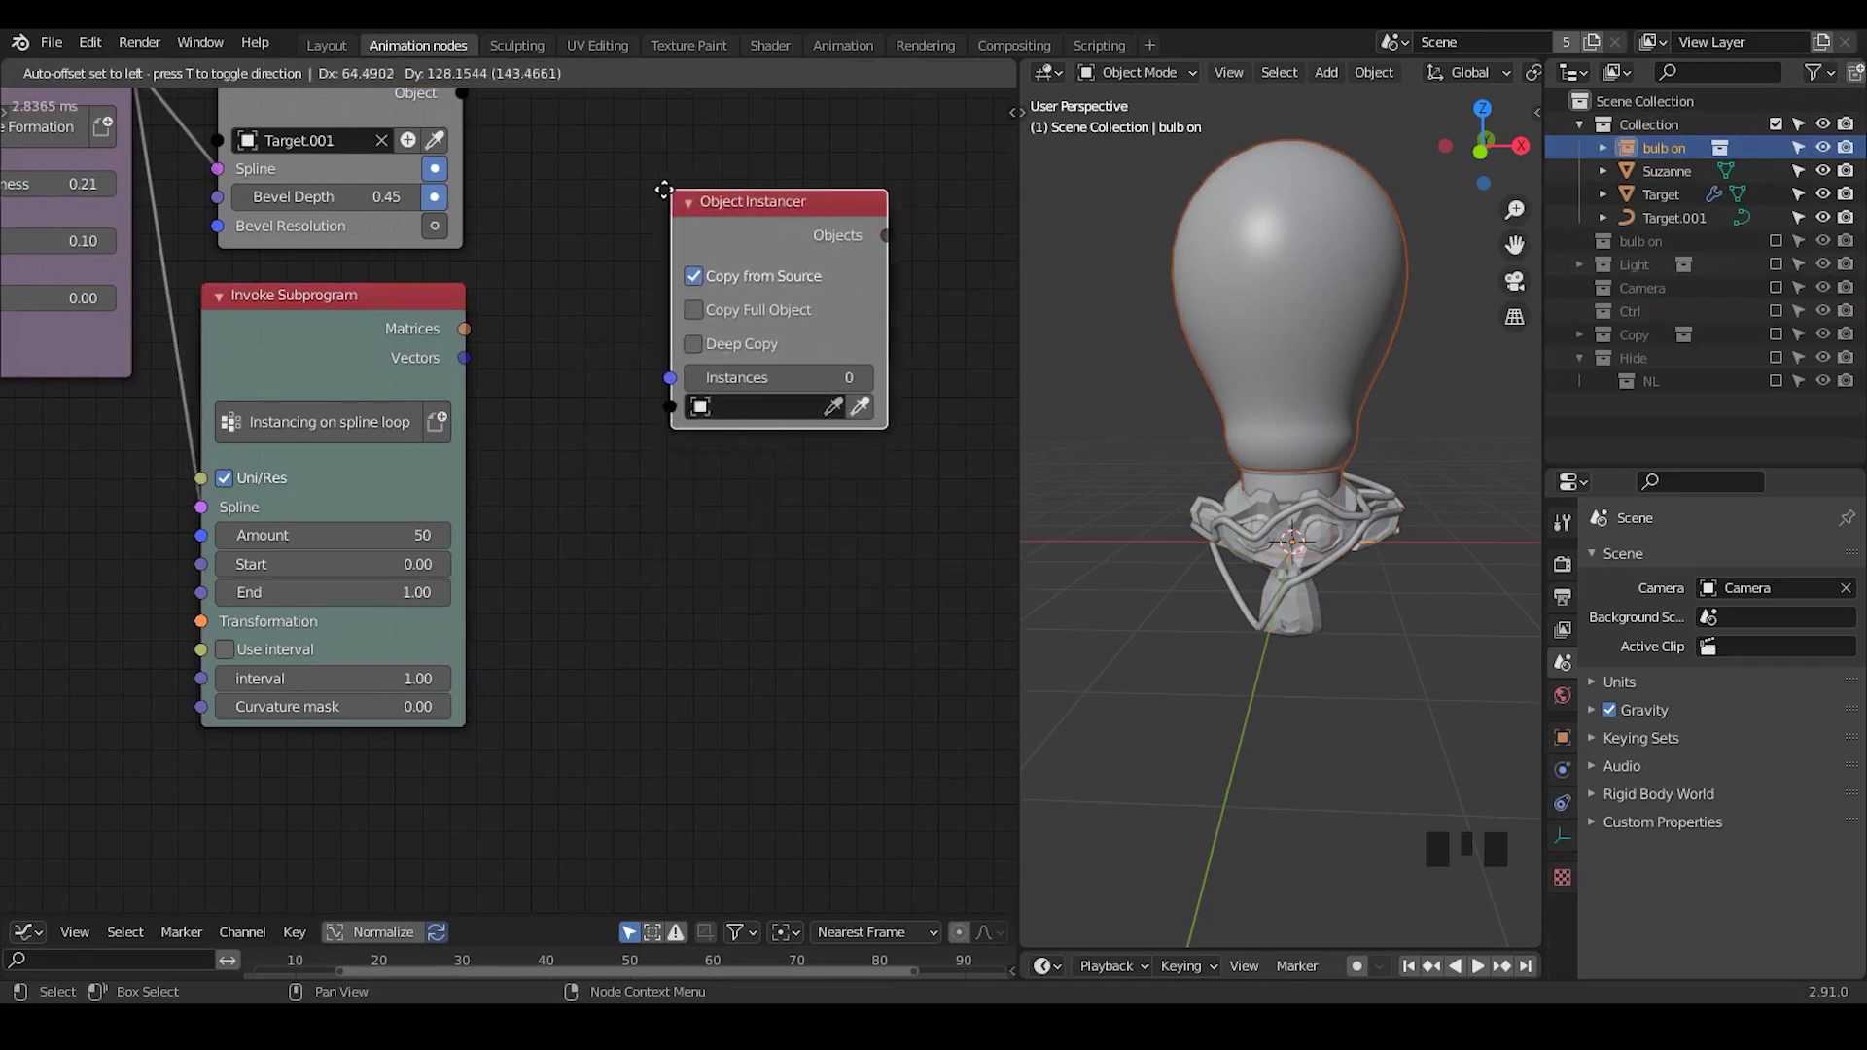
{"action": "left_click_drag", "start_coordinate": [461, 340], "coordinate": [587, 337]}
{"action": "left_click_drag", "start_coordinate": [902, 467], "coordinate": [903, 467]}
{"action": "middle_click_drag", "start_coordinate": [903, 466], "coordinate": [583, 450]}
{"action": "left_click_drag", "start_coordinate": [272, 217], "coordinate": [358, 310]}
{"action": "left_click", "coordinate": [742, 434]}
- Add an Object Matrix Output node fed by the instanced objects and the spline Matrices
{"action": "key", "text": "ctrl+a"}
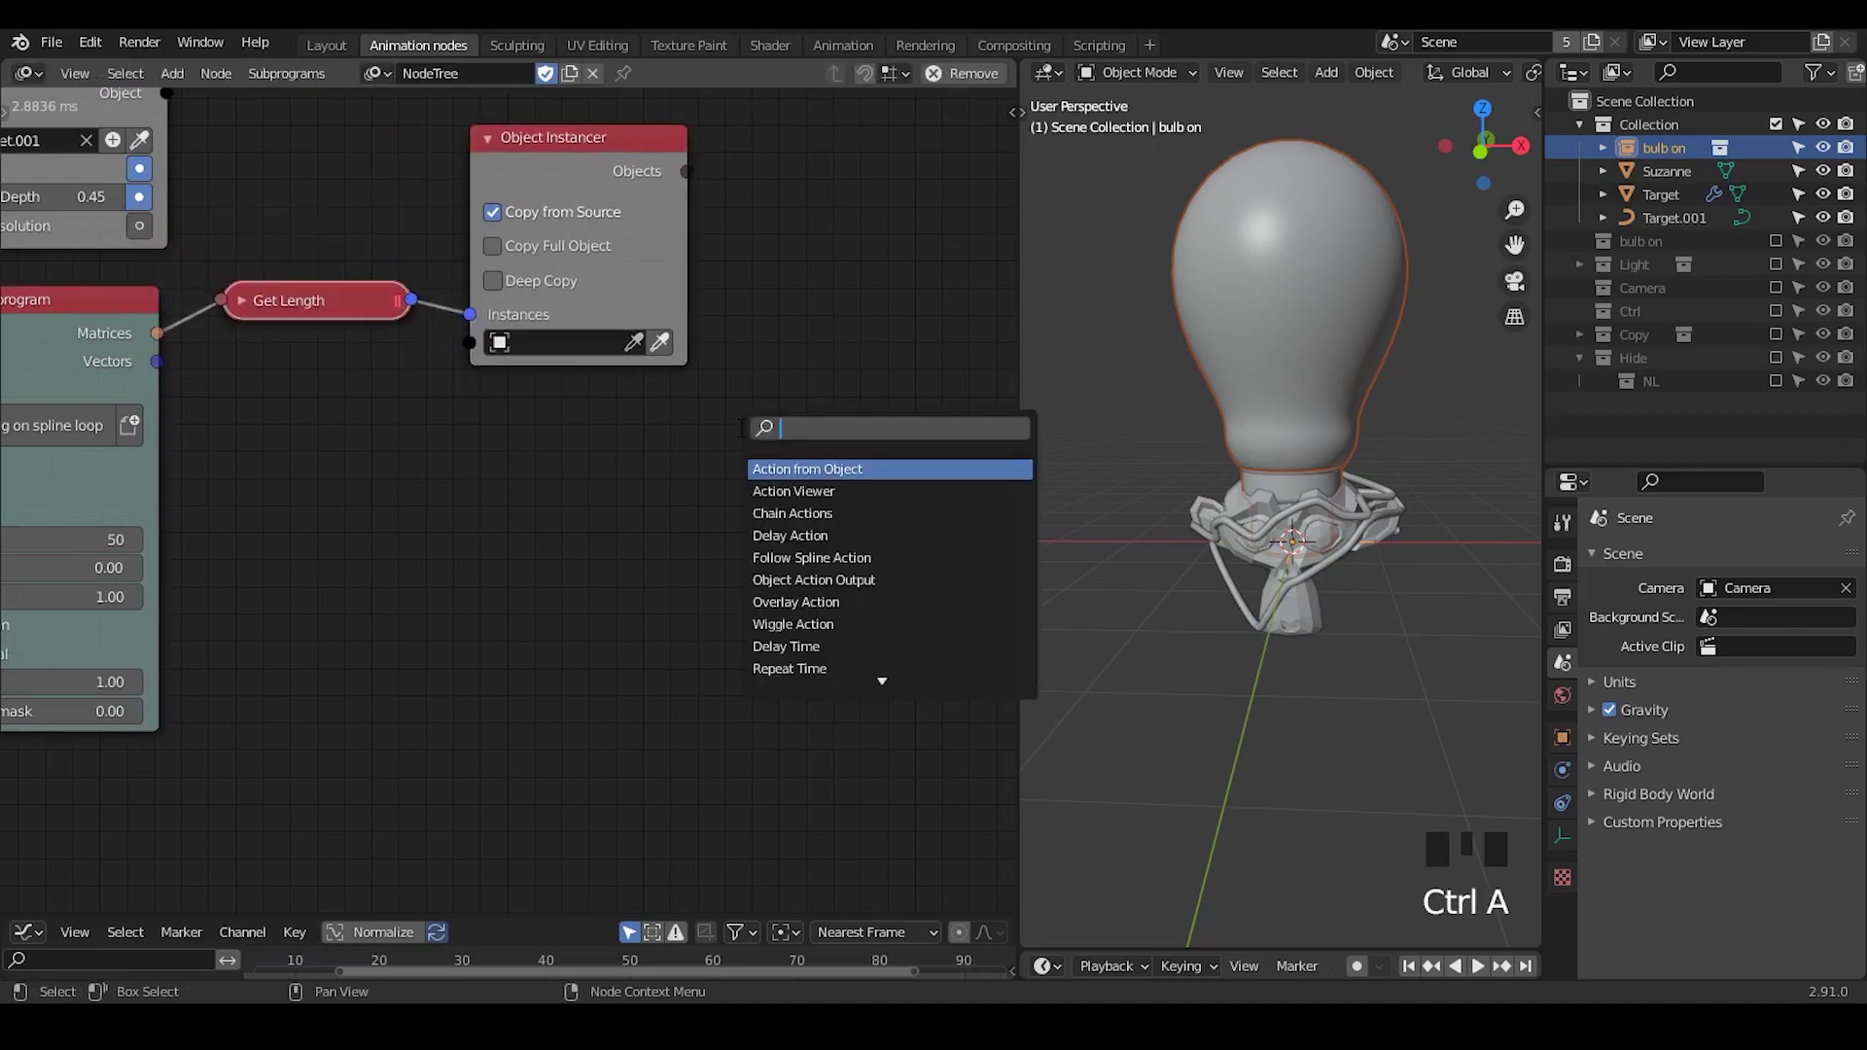
{"action": "type", "text": "object"}
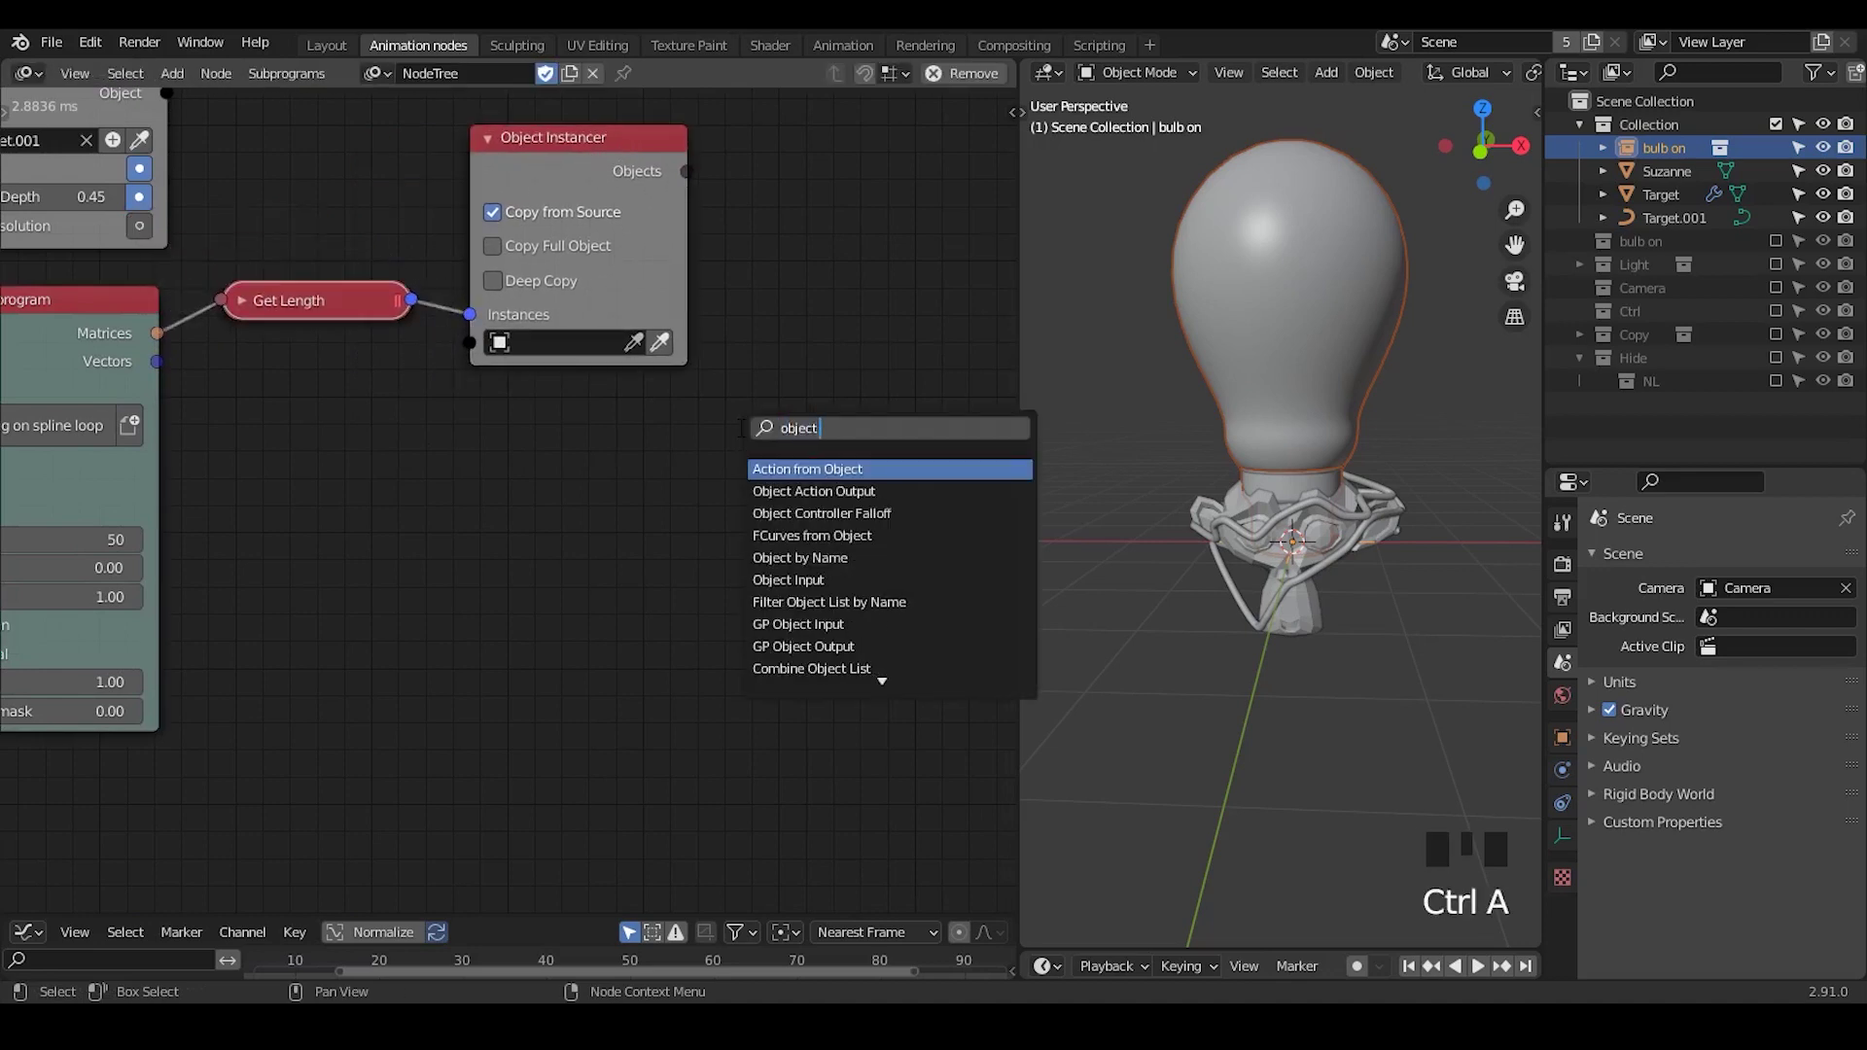
{"action": "type", "text": " matrix out"}
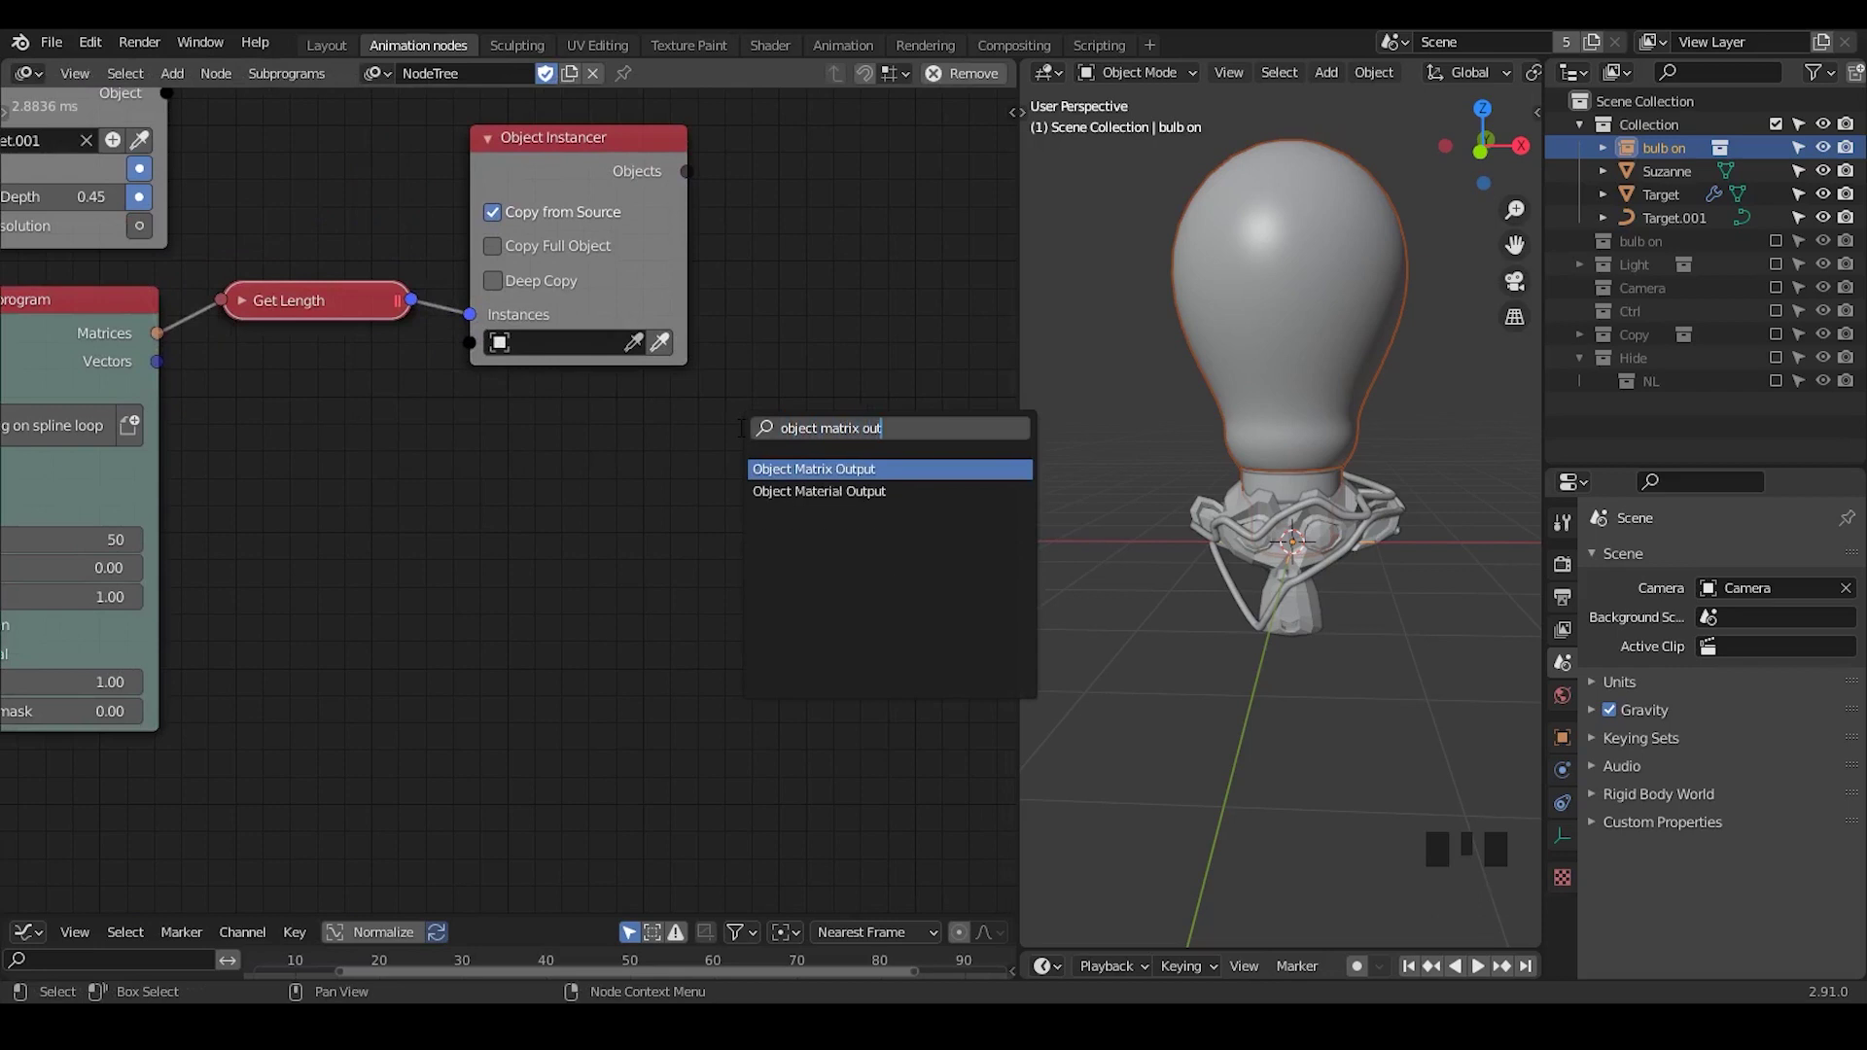
{"action": "key", "text": "Return"}
{"action": "left_click", "coordinate": [854, 323]}
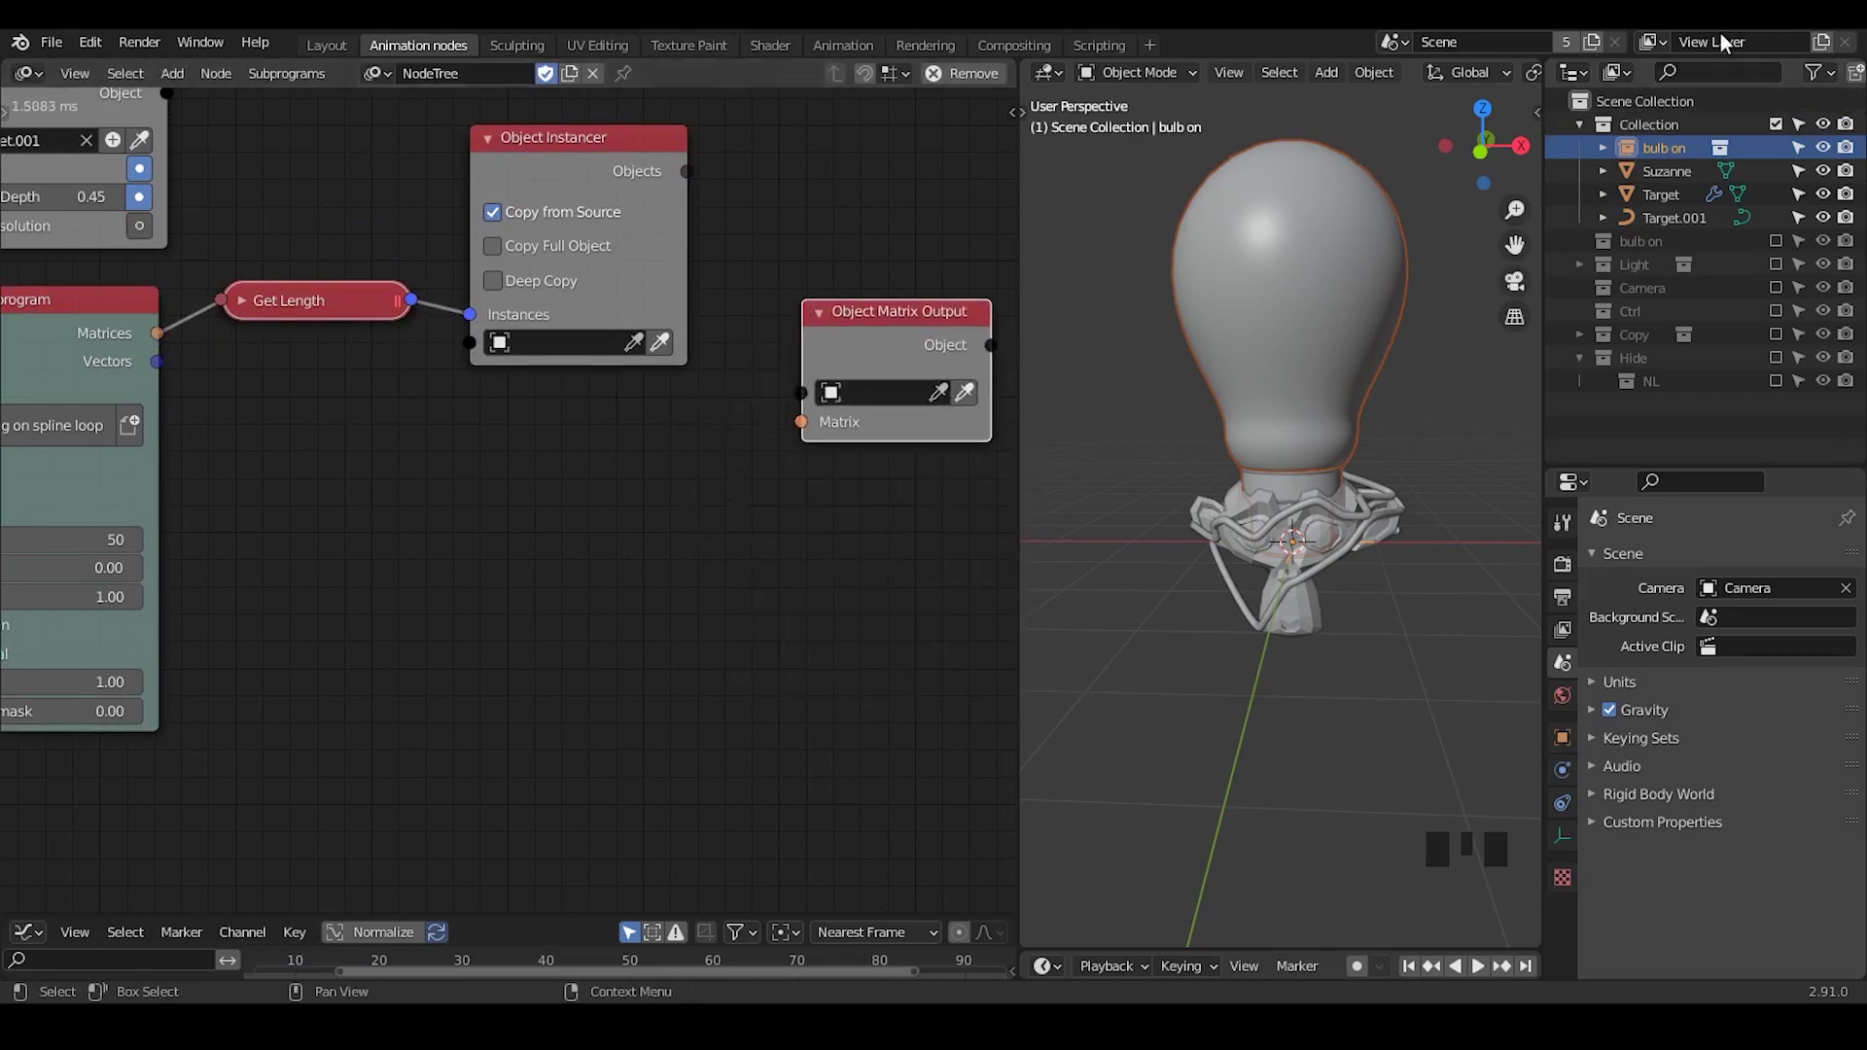
{"action": "left_click_drag", "start_coordinate": [685, 171], "coordinate": [806, 393]}
{"action": "left_click_drag", "start_coordinate": [167, 327], "coordinate": [795, 421]}
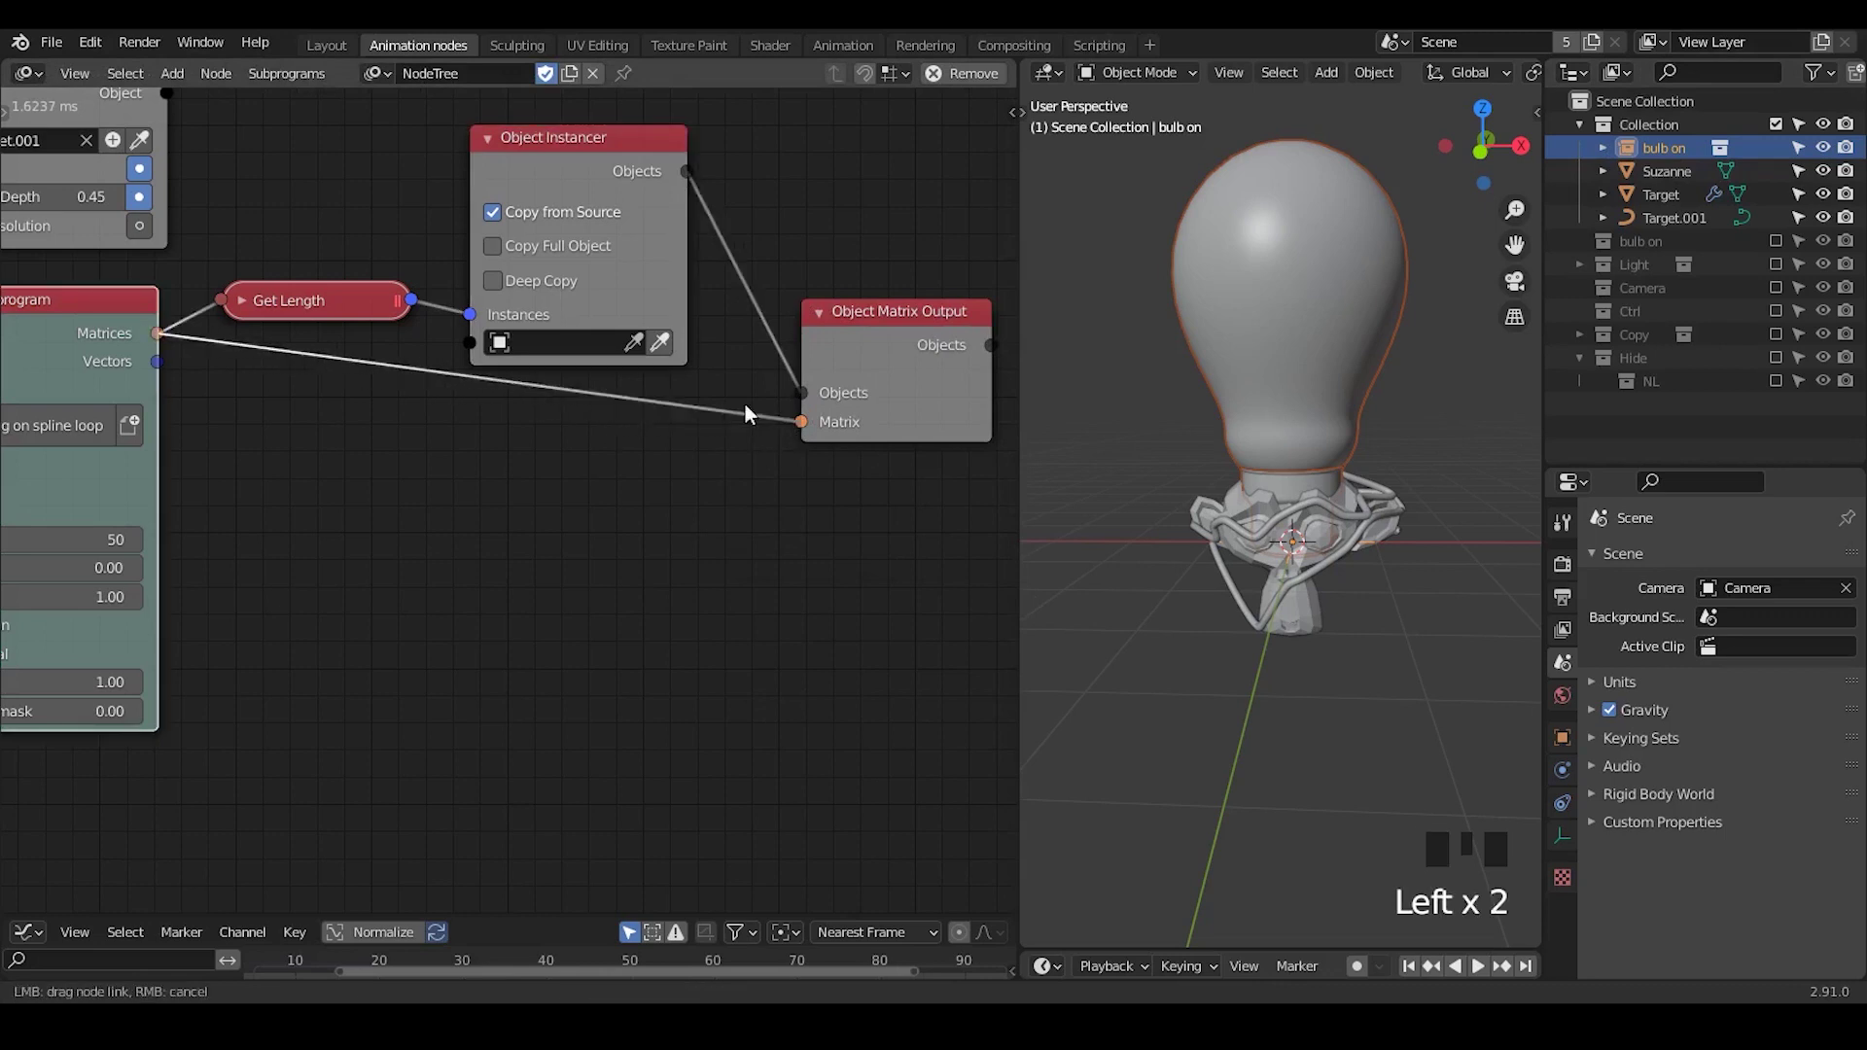
- Enable Copy Full Object, instance the 'bulb on' collection, and hide the original large bulb
{"action": "left_click", "coordinate": [525, 251]}
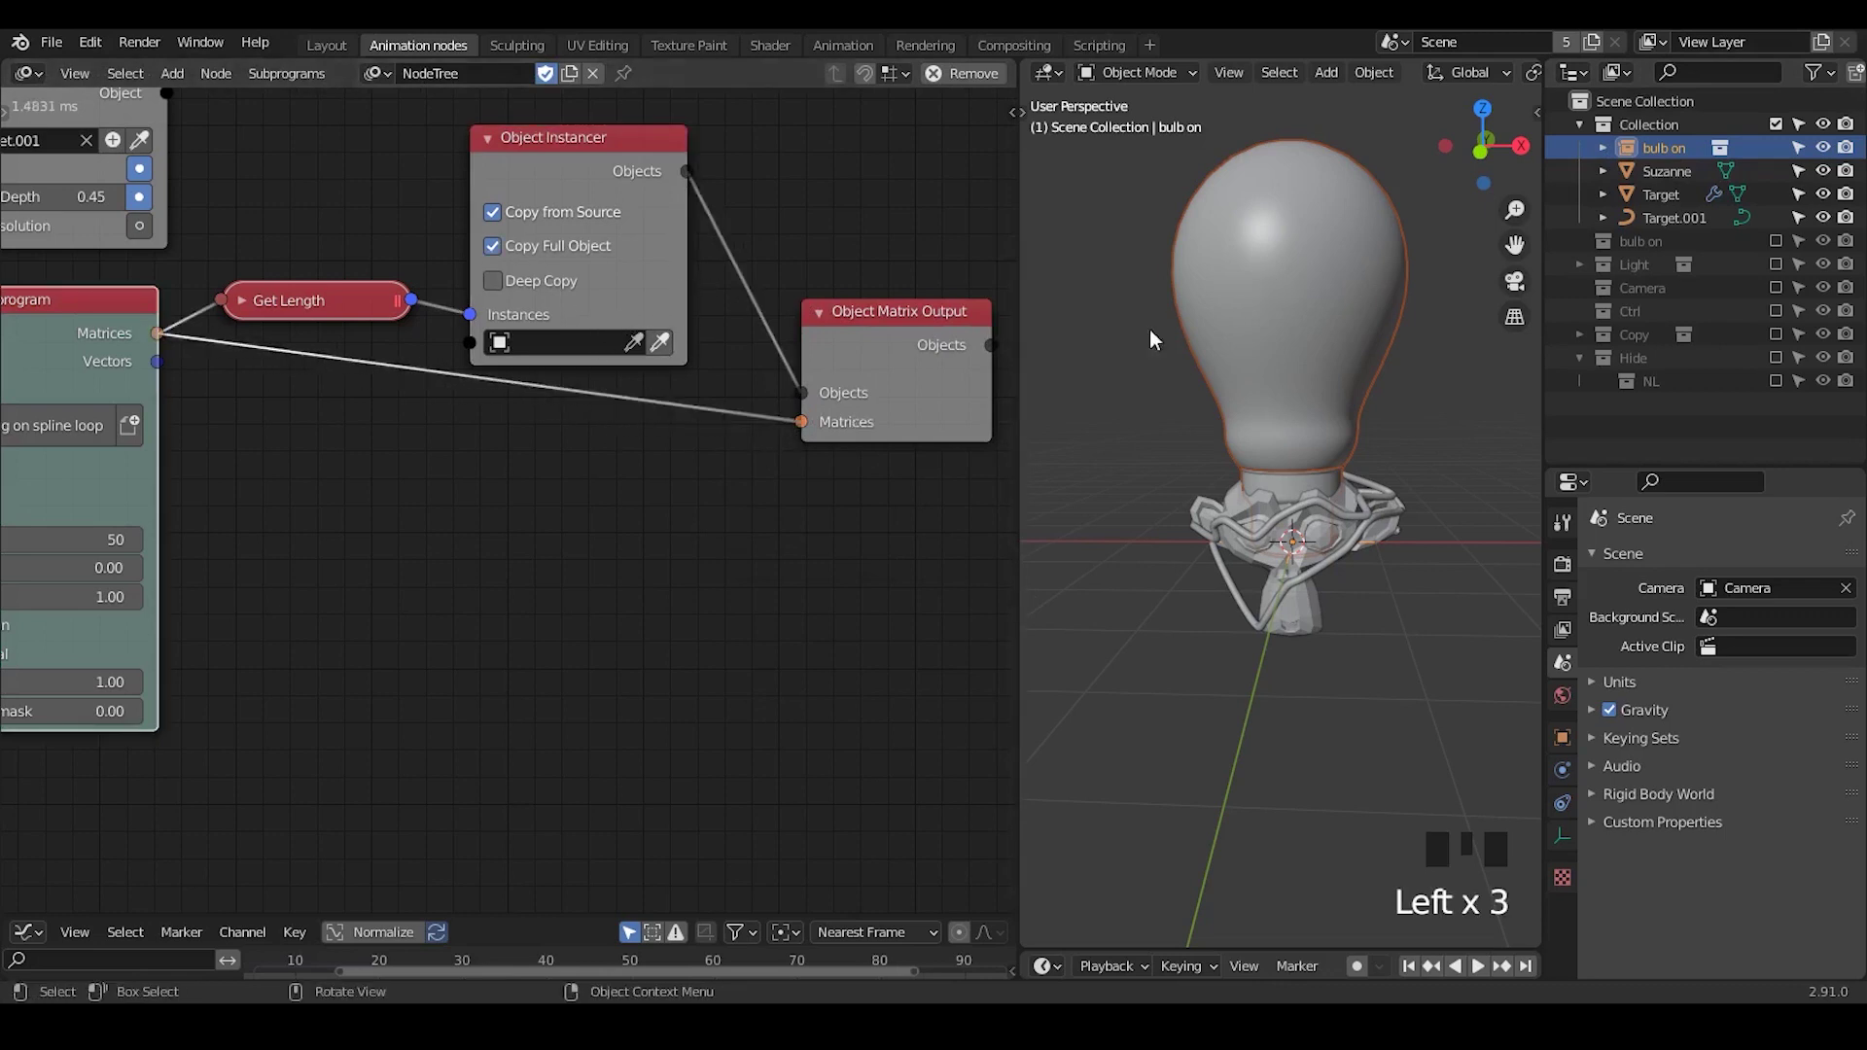
{"action": "left_click", "coordinate": [661, 309]}
{"action": "left_click", "coordinate": [661, 342]}
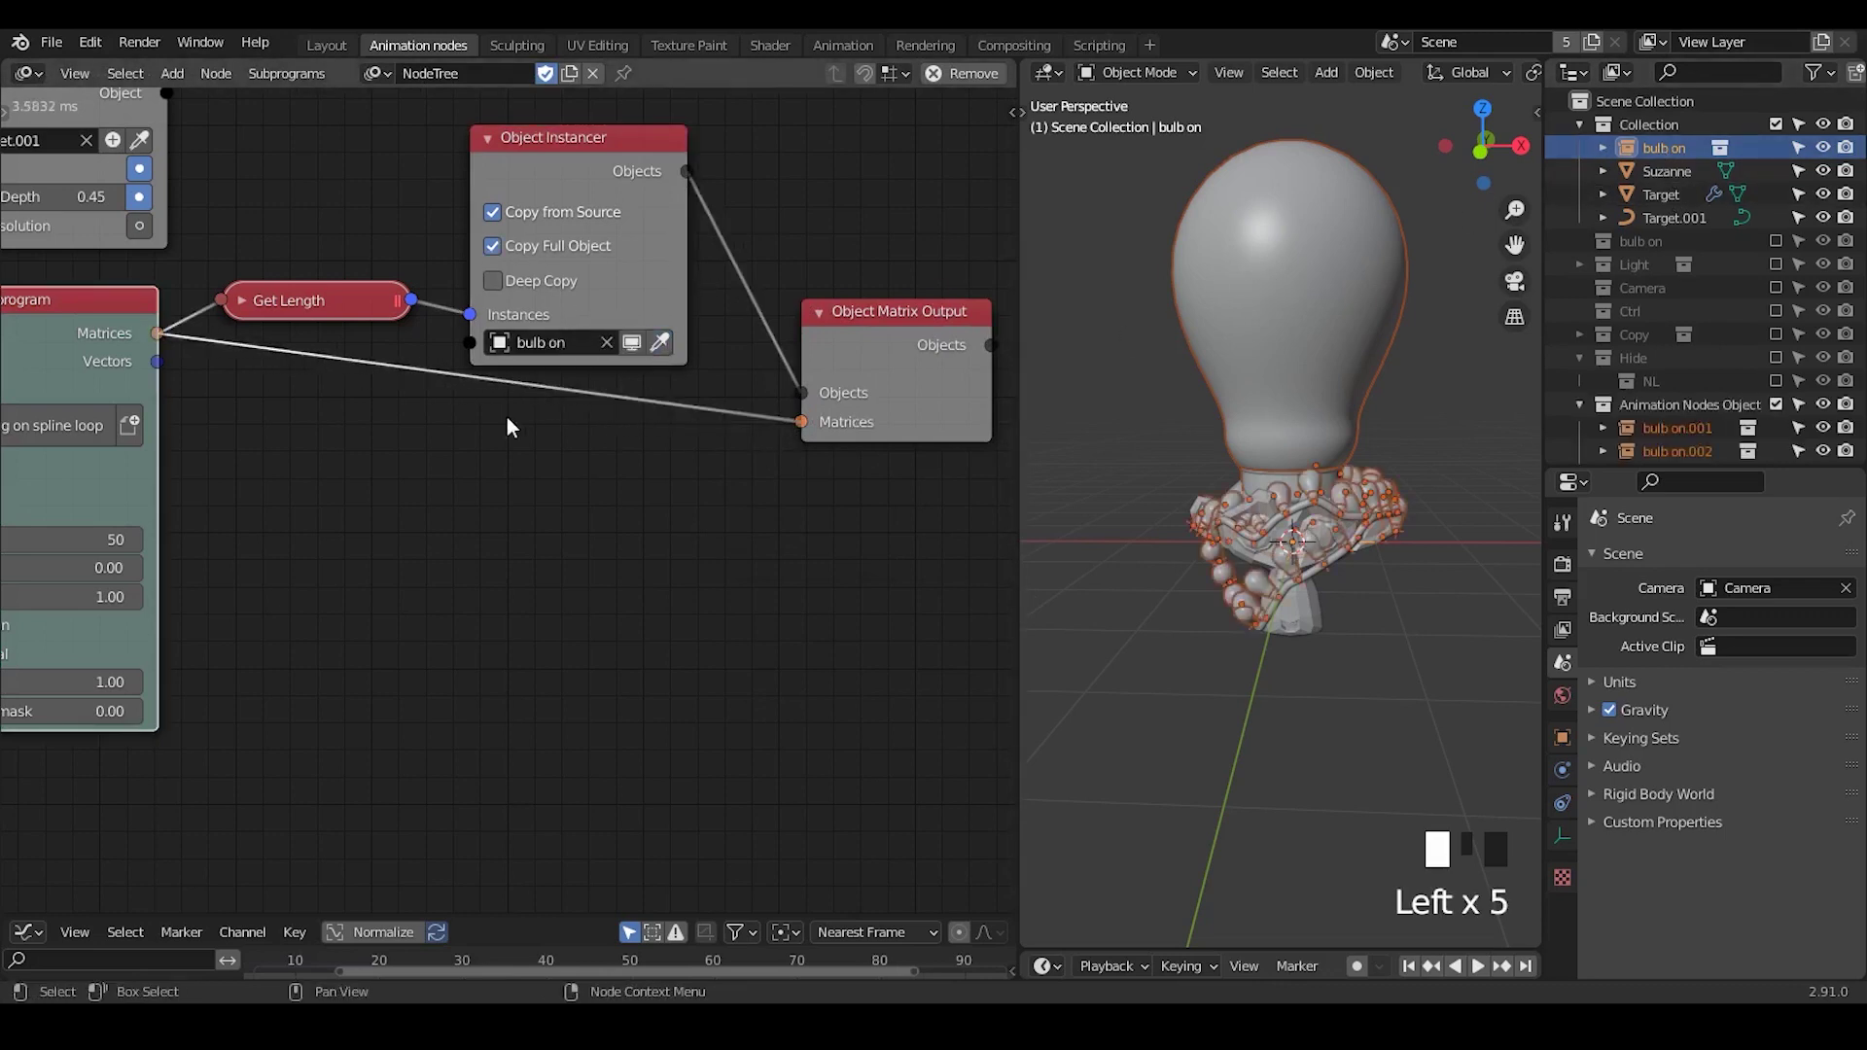
{"action": "middle_click_drag", "start_coordinate": [416, 506], "coordinate": [554, 449]}
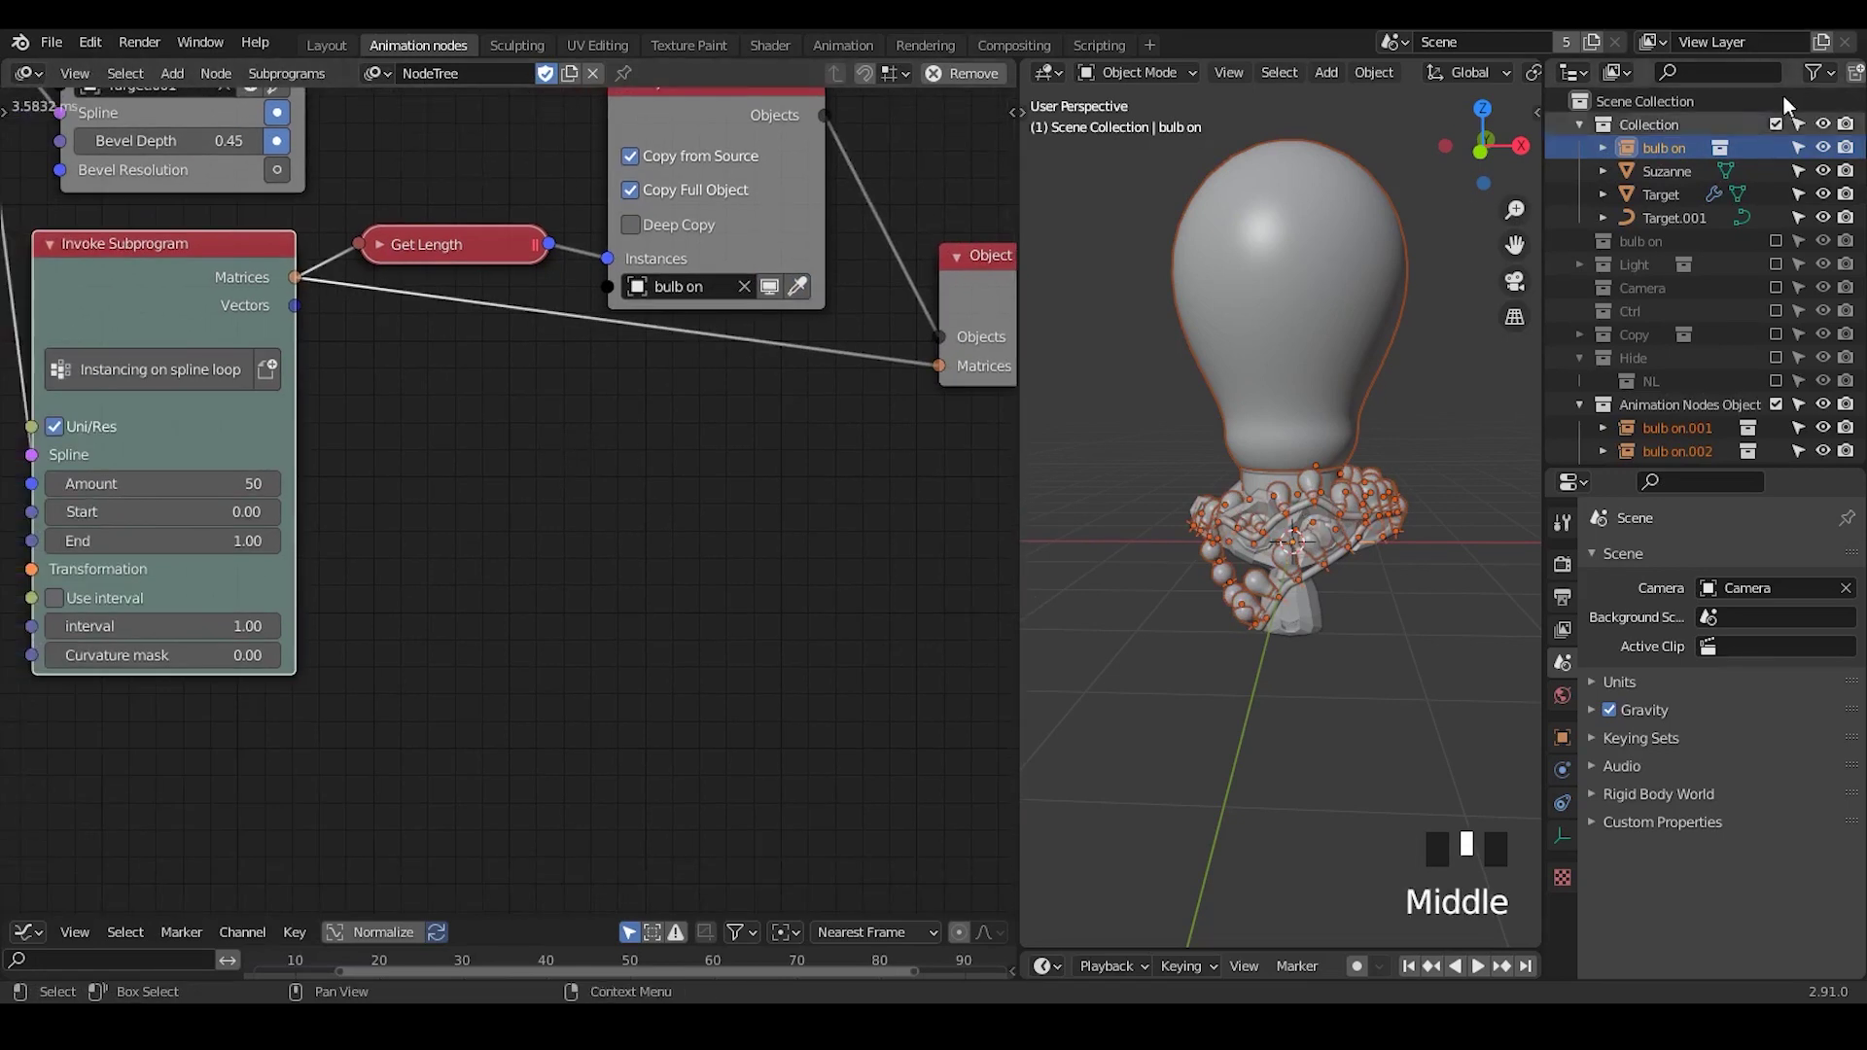
{"action": "left_click", "coordinate": [1823, 148]}
{"action": "middle_click_drag", "start_coordinate": [1402, 464], "coordinate": [1274, 510]}
{"action": "middle_click_drag", "start_coordinate": [451, 482], "coordinate": [773, 374]}
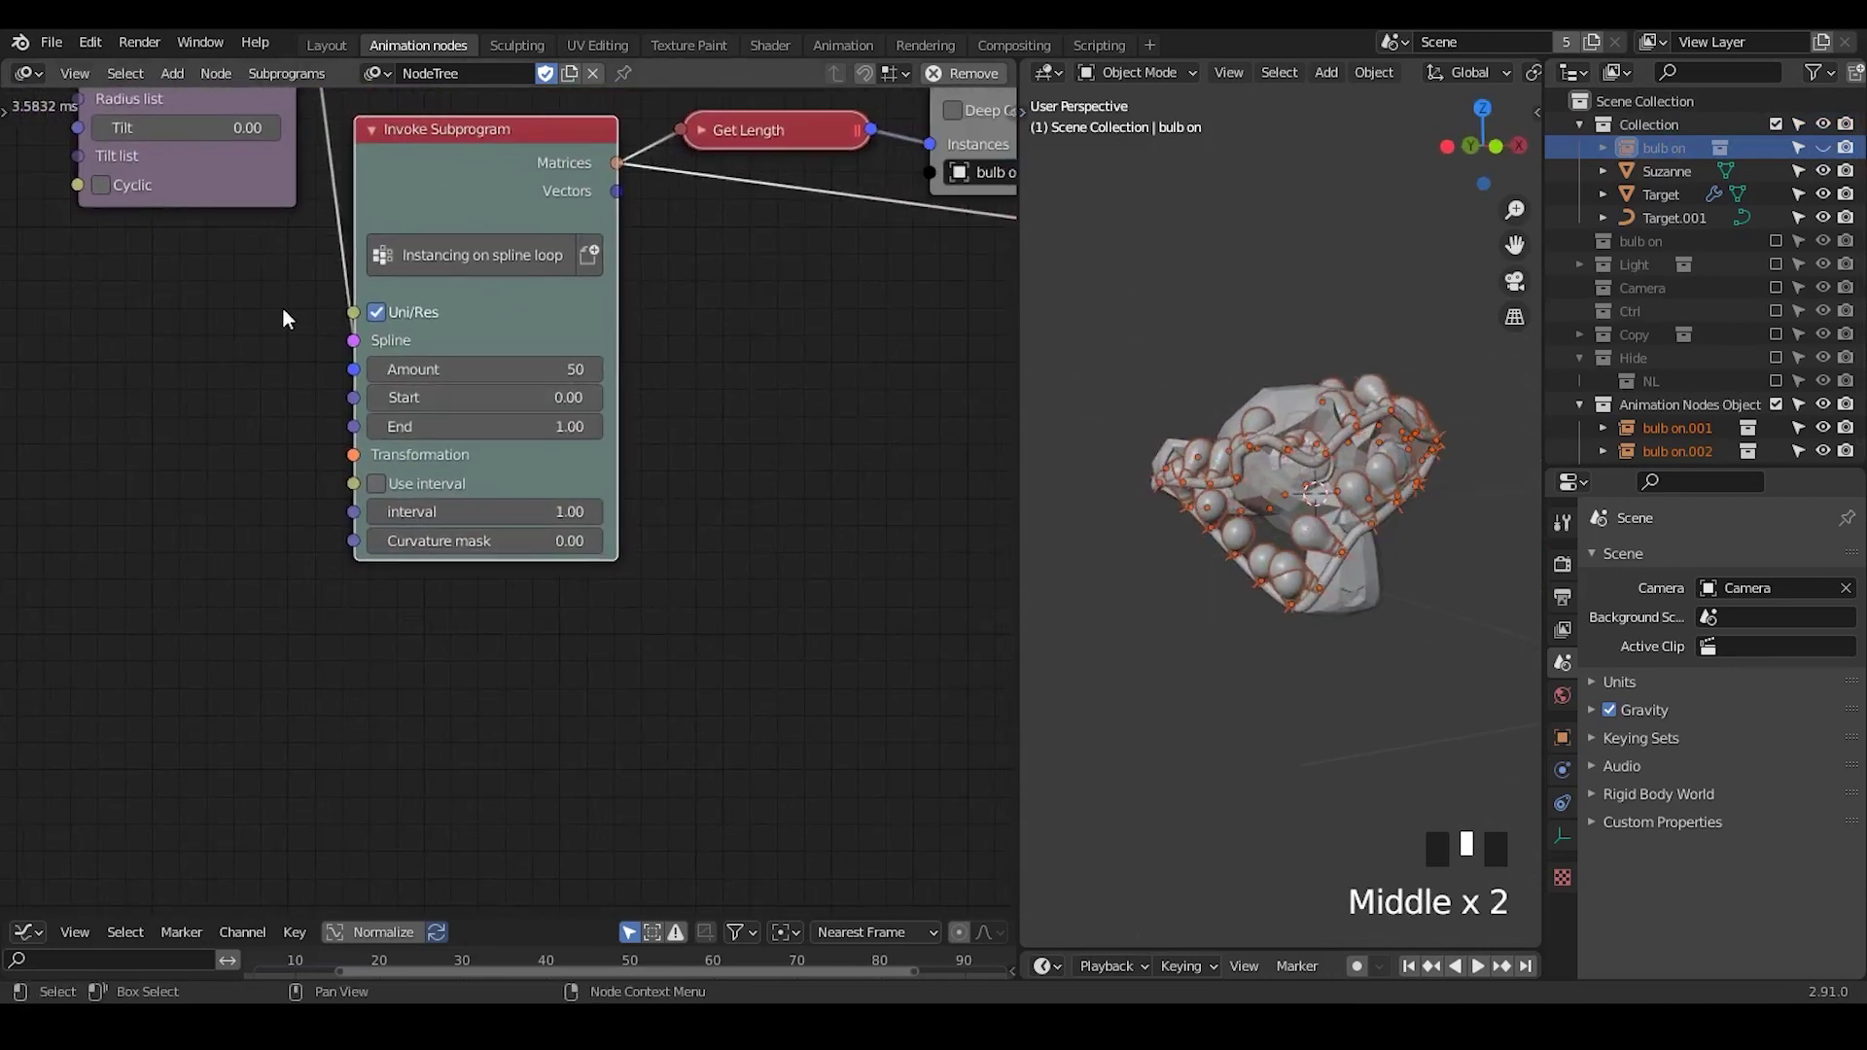
- Turn on Use interval on the Invoke Subprogram node and check the sparser bulbs around Suzanne
{"action": "left_click", "coordinate": [401, 483]}
{"action": "middle_click_drag", "start_coordinate": [1339, 604], "coordinate": [1421, 591], "text": "ctrl"}
{"action": "left_click", "coordinate": [1445, 512]}
{"action": "middle_click_drag", "start_coordinate": [714, 397], "coordinate": [633, 461]}
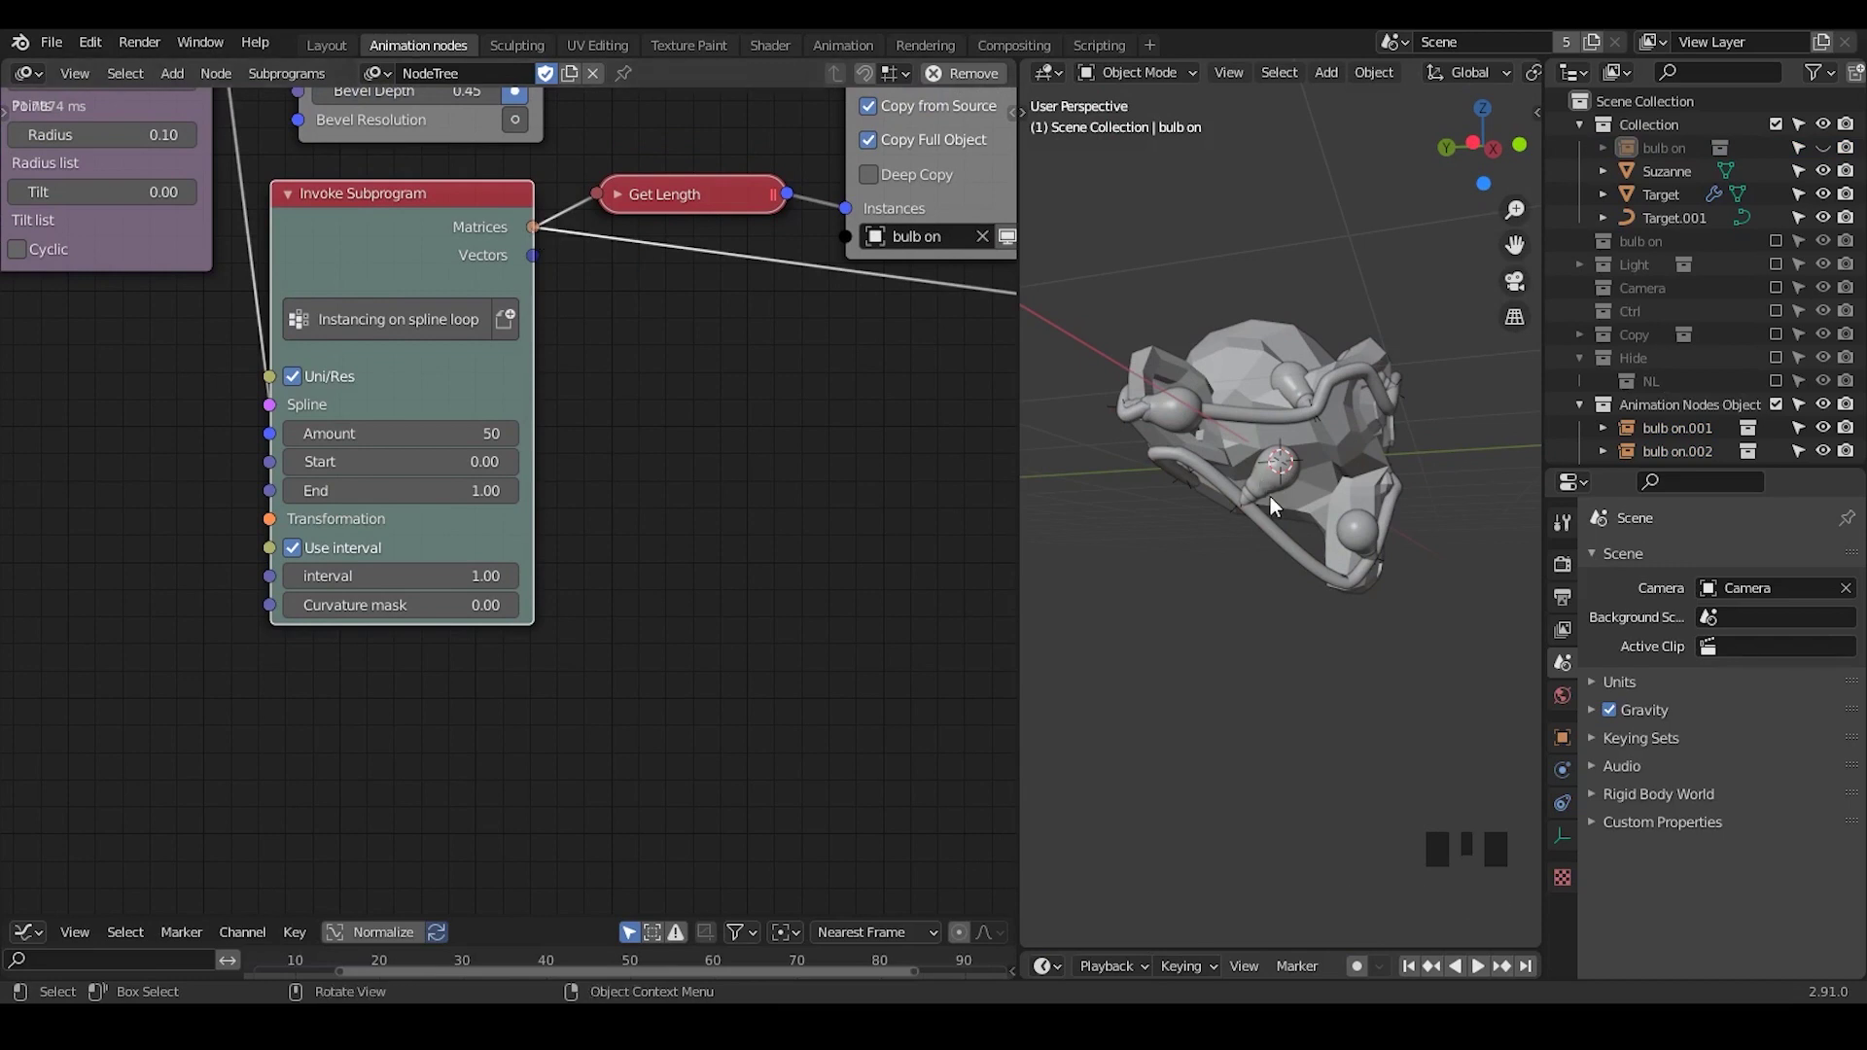
{"action": "middle_click_drag", "start_coordinate": [1373, 580], "coordinate": [1264, 593]}
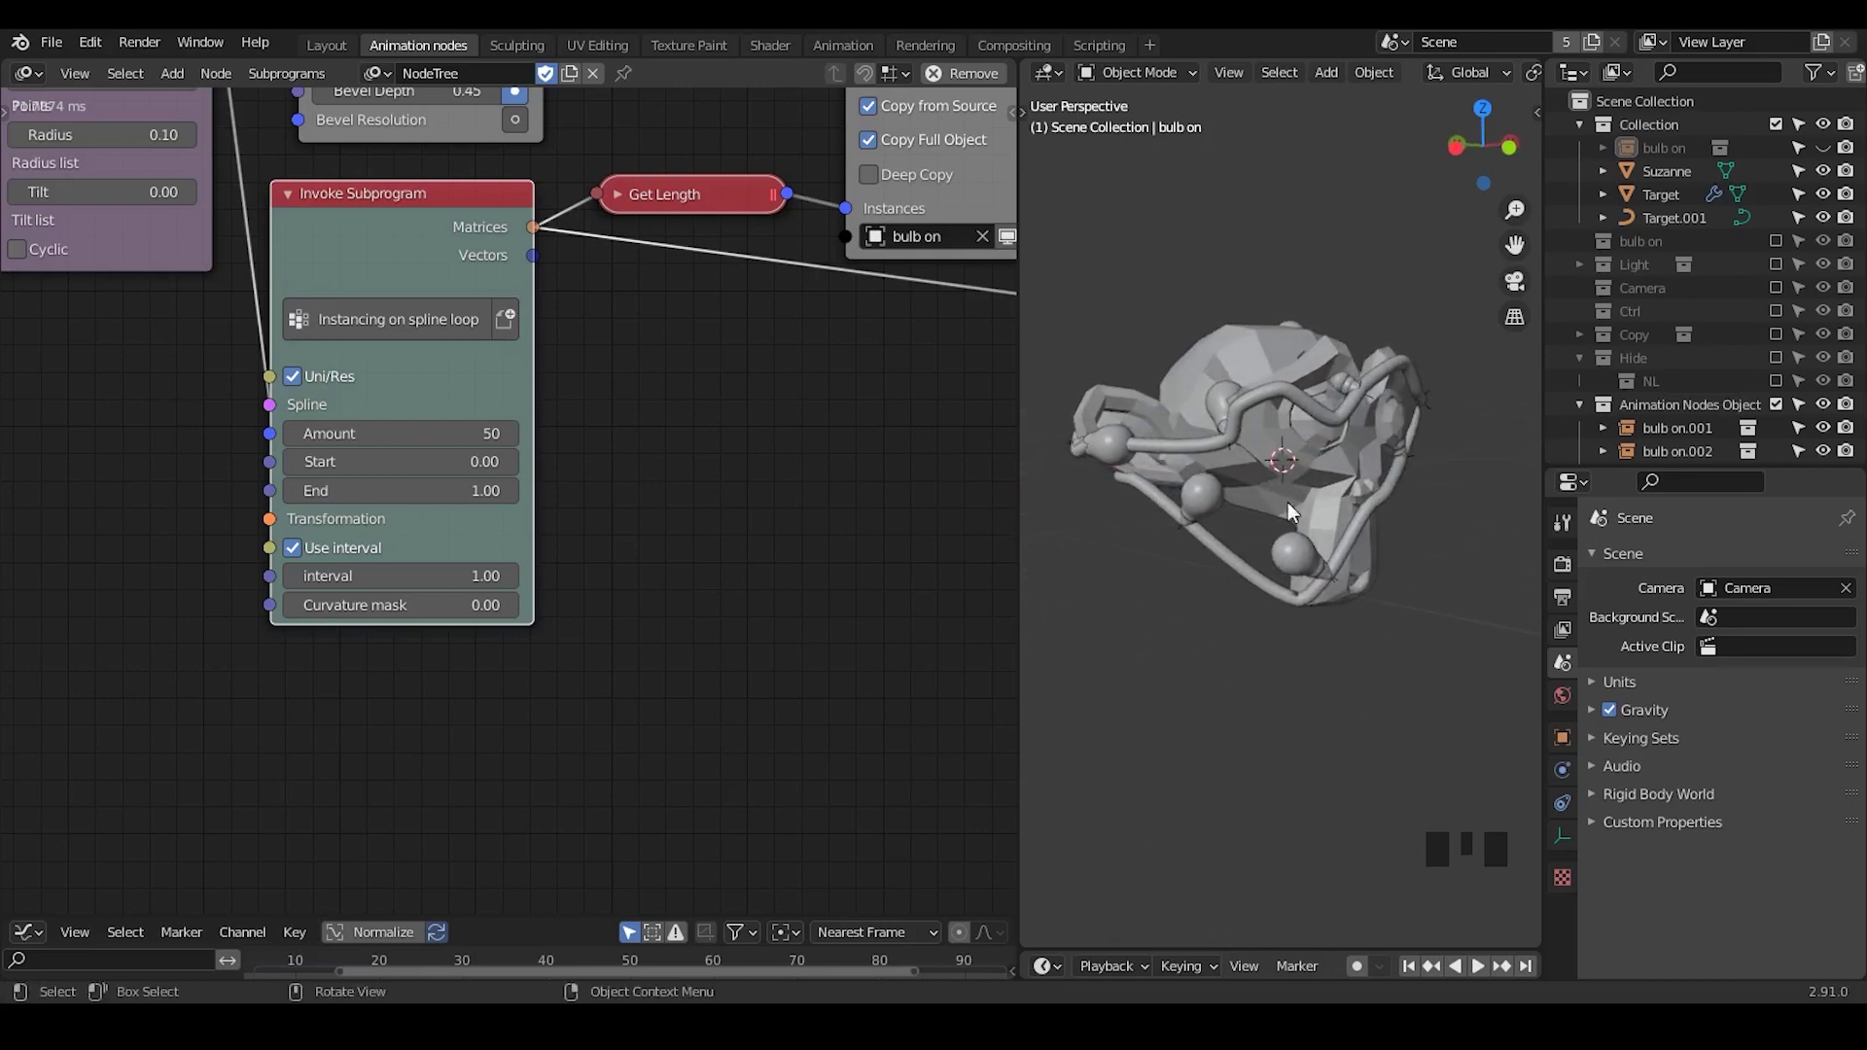
{"action": "middle_click_drag", "start_coordinate": [1306, 527], "coordinate": [1313, 416]}
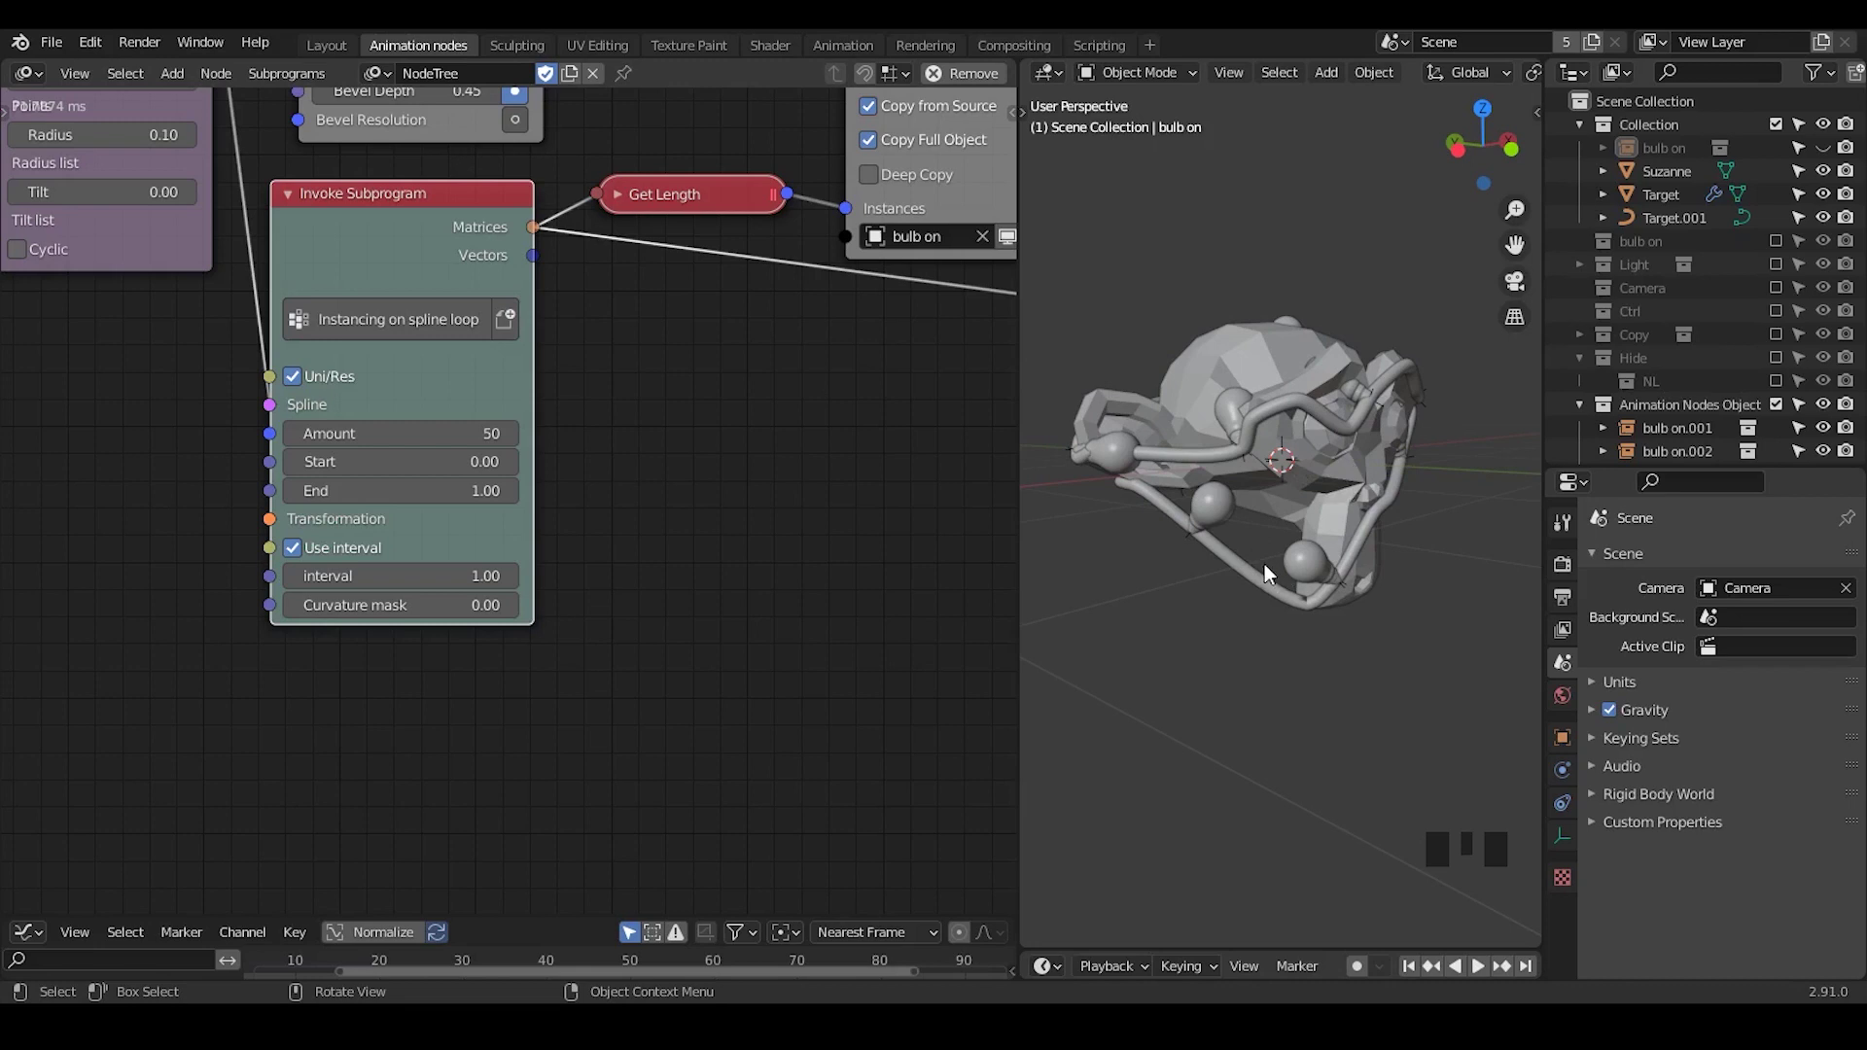
{"action": "middle_click_drag", "start_coordinate": [1264, 564], "coordinate": [1322, 525]}
{"action": "middle_click_drag", "start_coordinate": [657, 330], "coordinate": [483, 331]}
- Save the blend file and view the bulb layout from above
{"action": "key", "text": "ctrl+s"}
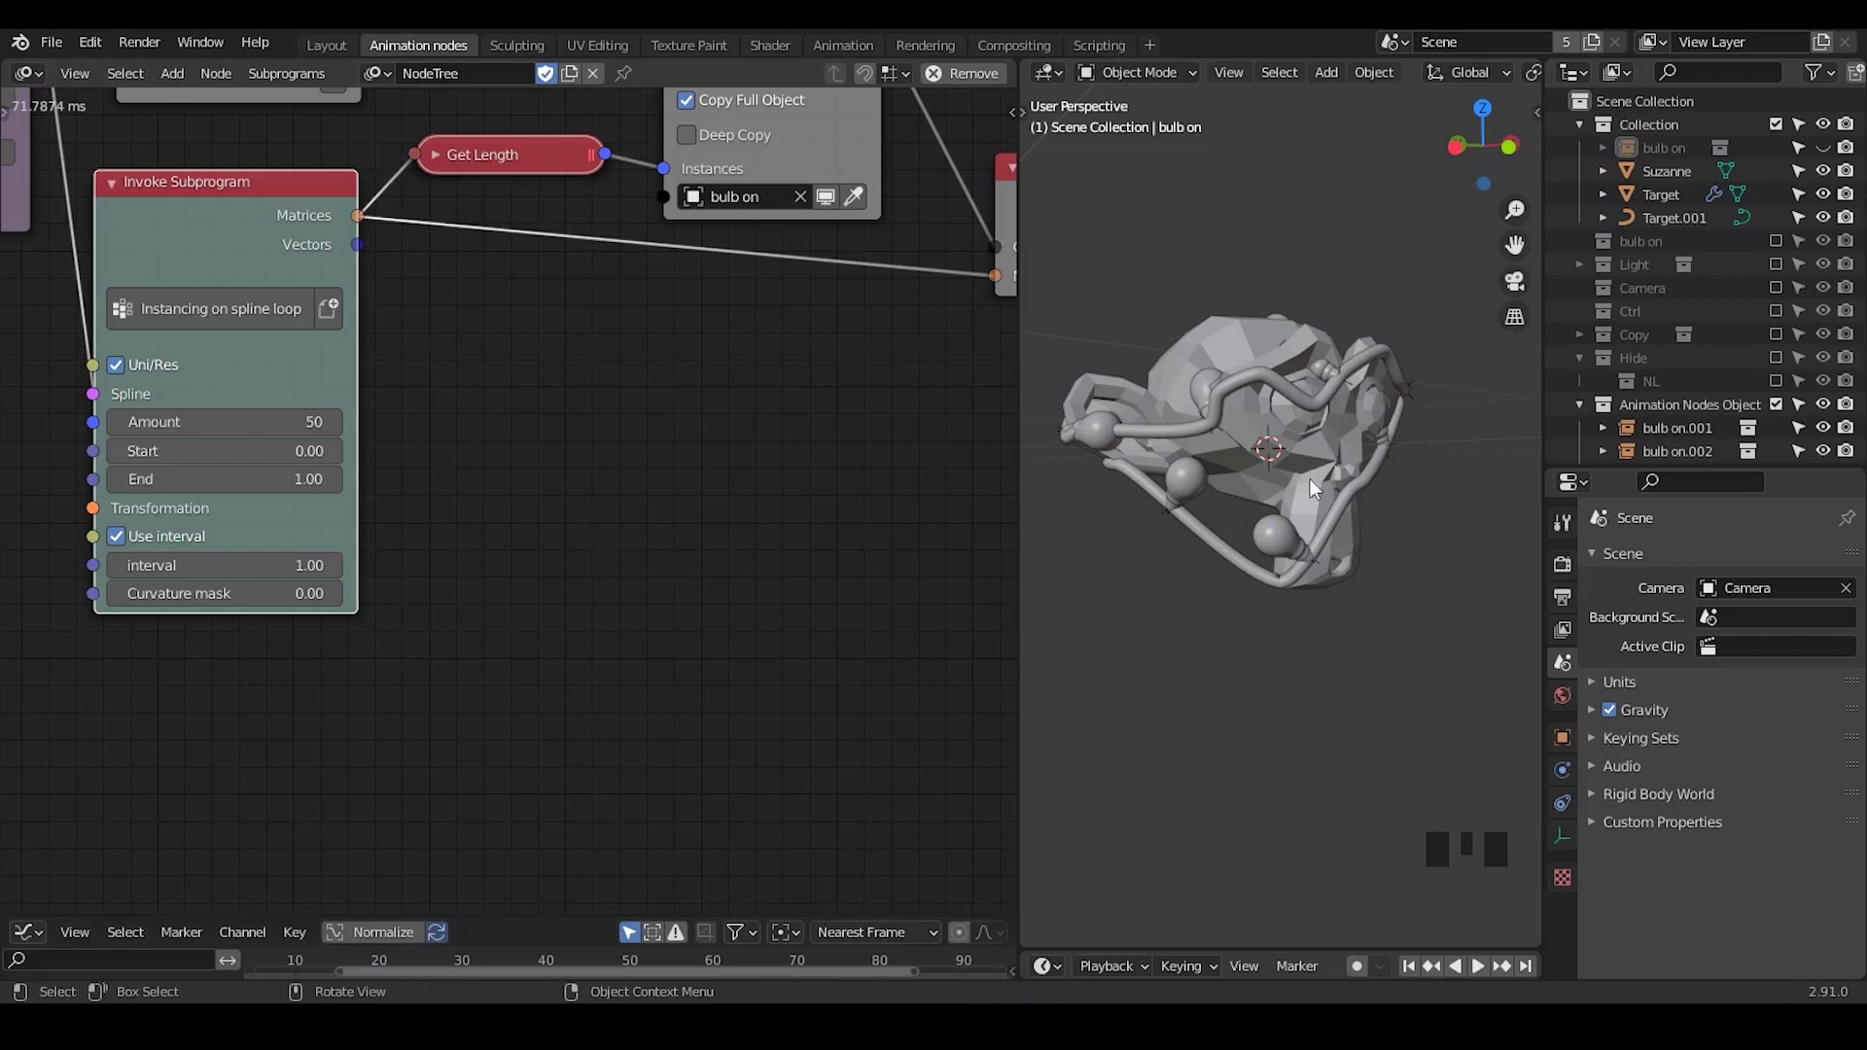
{"action": "middle_click_drag", "start_coordinate": [951, 397], "coordinate": [880, 397]}
{"action": "middle_click_drag", "start_coordinate": [1194, 433], "coordinate": [1240, 481]}
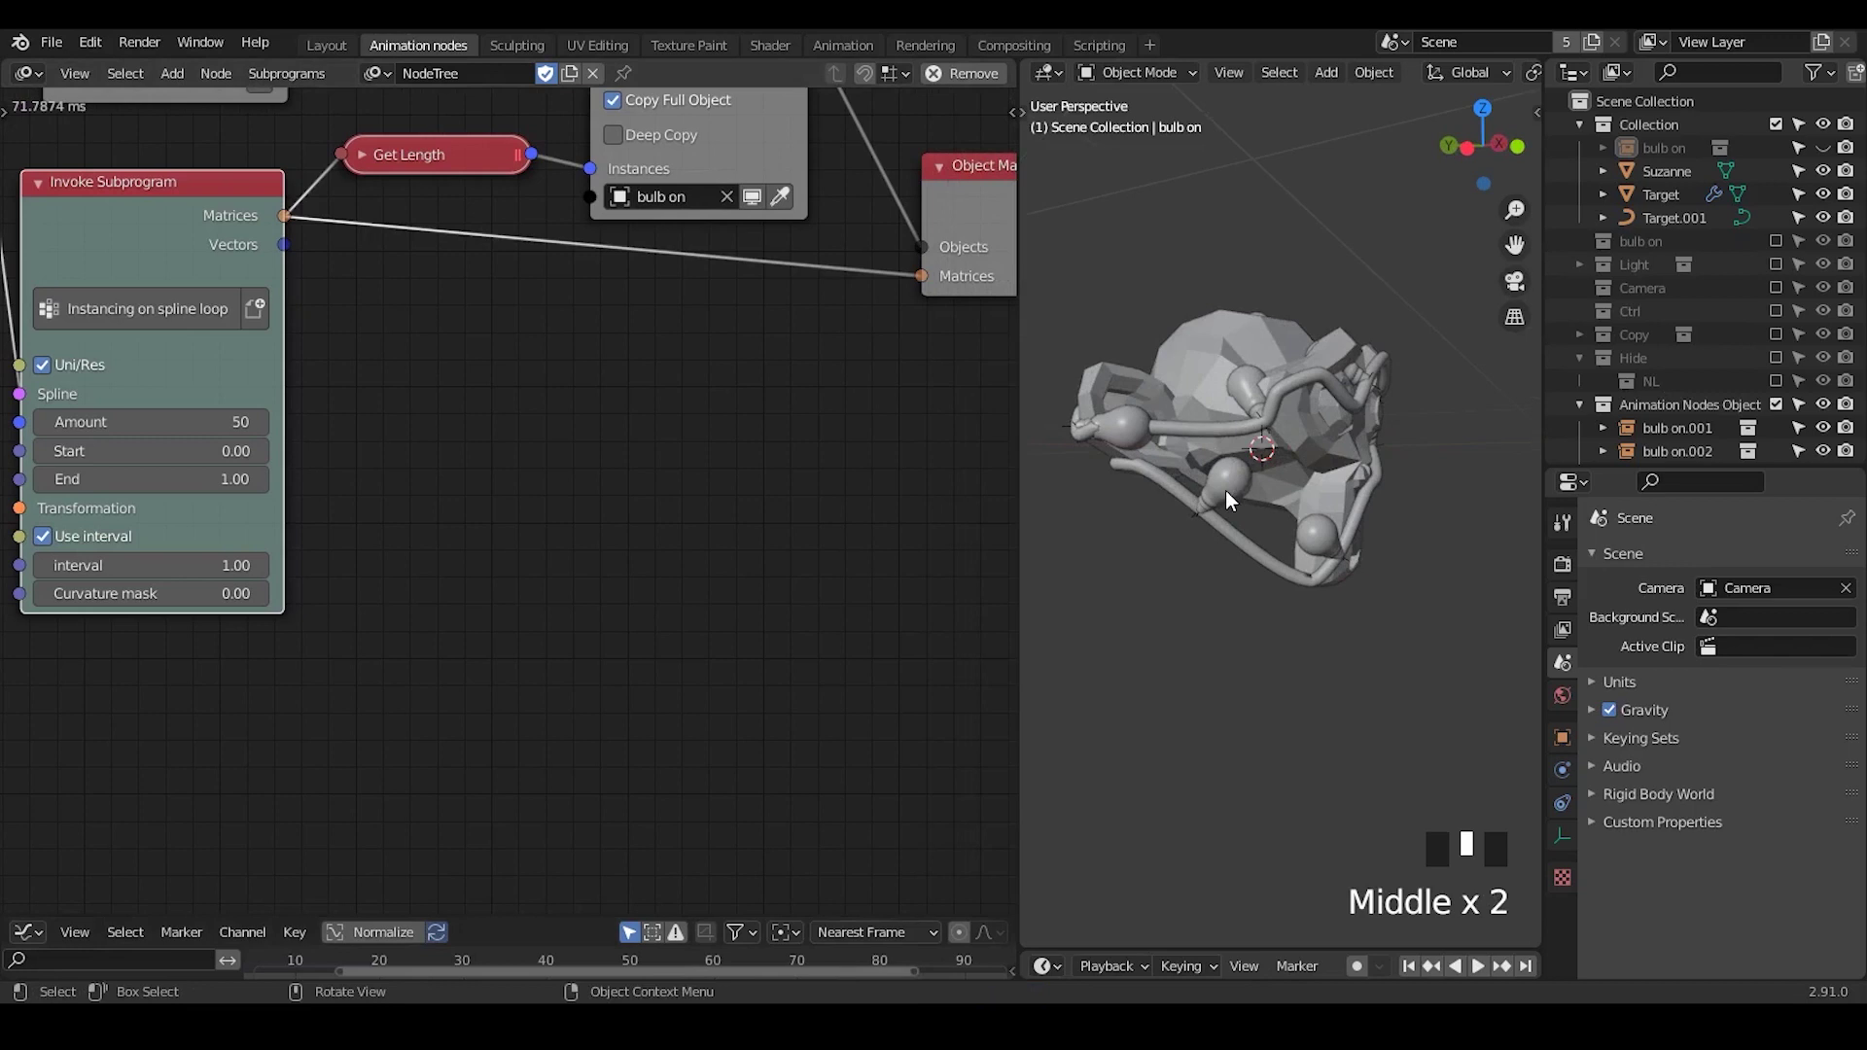
{"action": "middle_click_drag", "start_coordinate": [1158, 638], "coordinate": [1304, 459]}
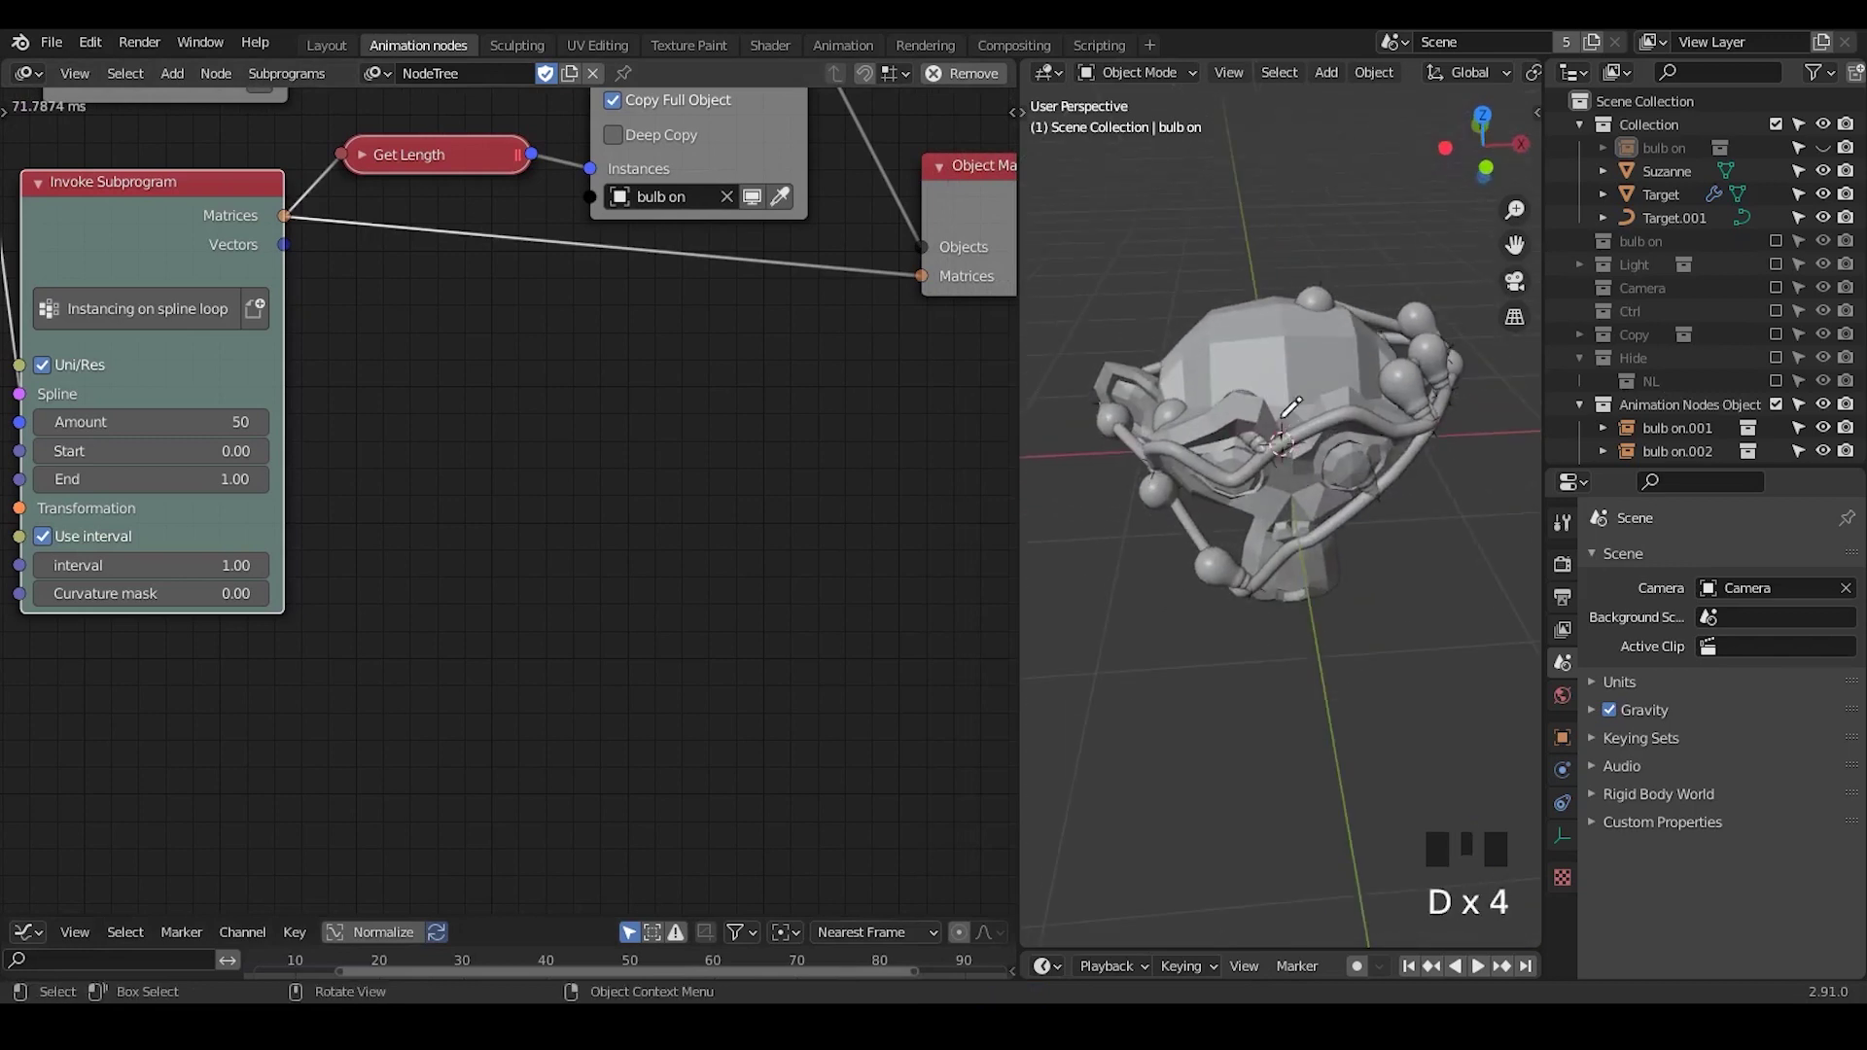
{"action": "left_click_drag", "start_coordinate": [1290, 406], "coordinate": [1304, 405]}
{"action": "right_click_drag", "start_coordinate": [1263, 492], "coordinate": [1247, 494]}
{"action": "middle_click_drag", "start_coordinate": [681, 551], "coordinate": [644, 453]}
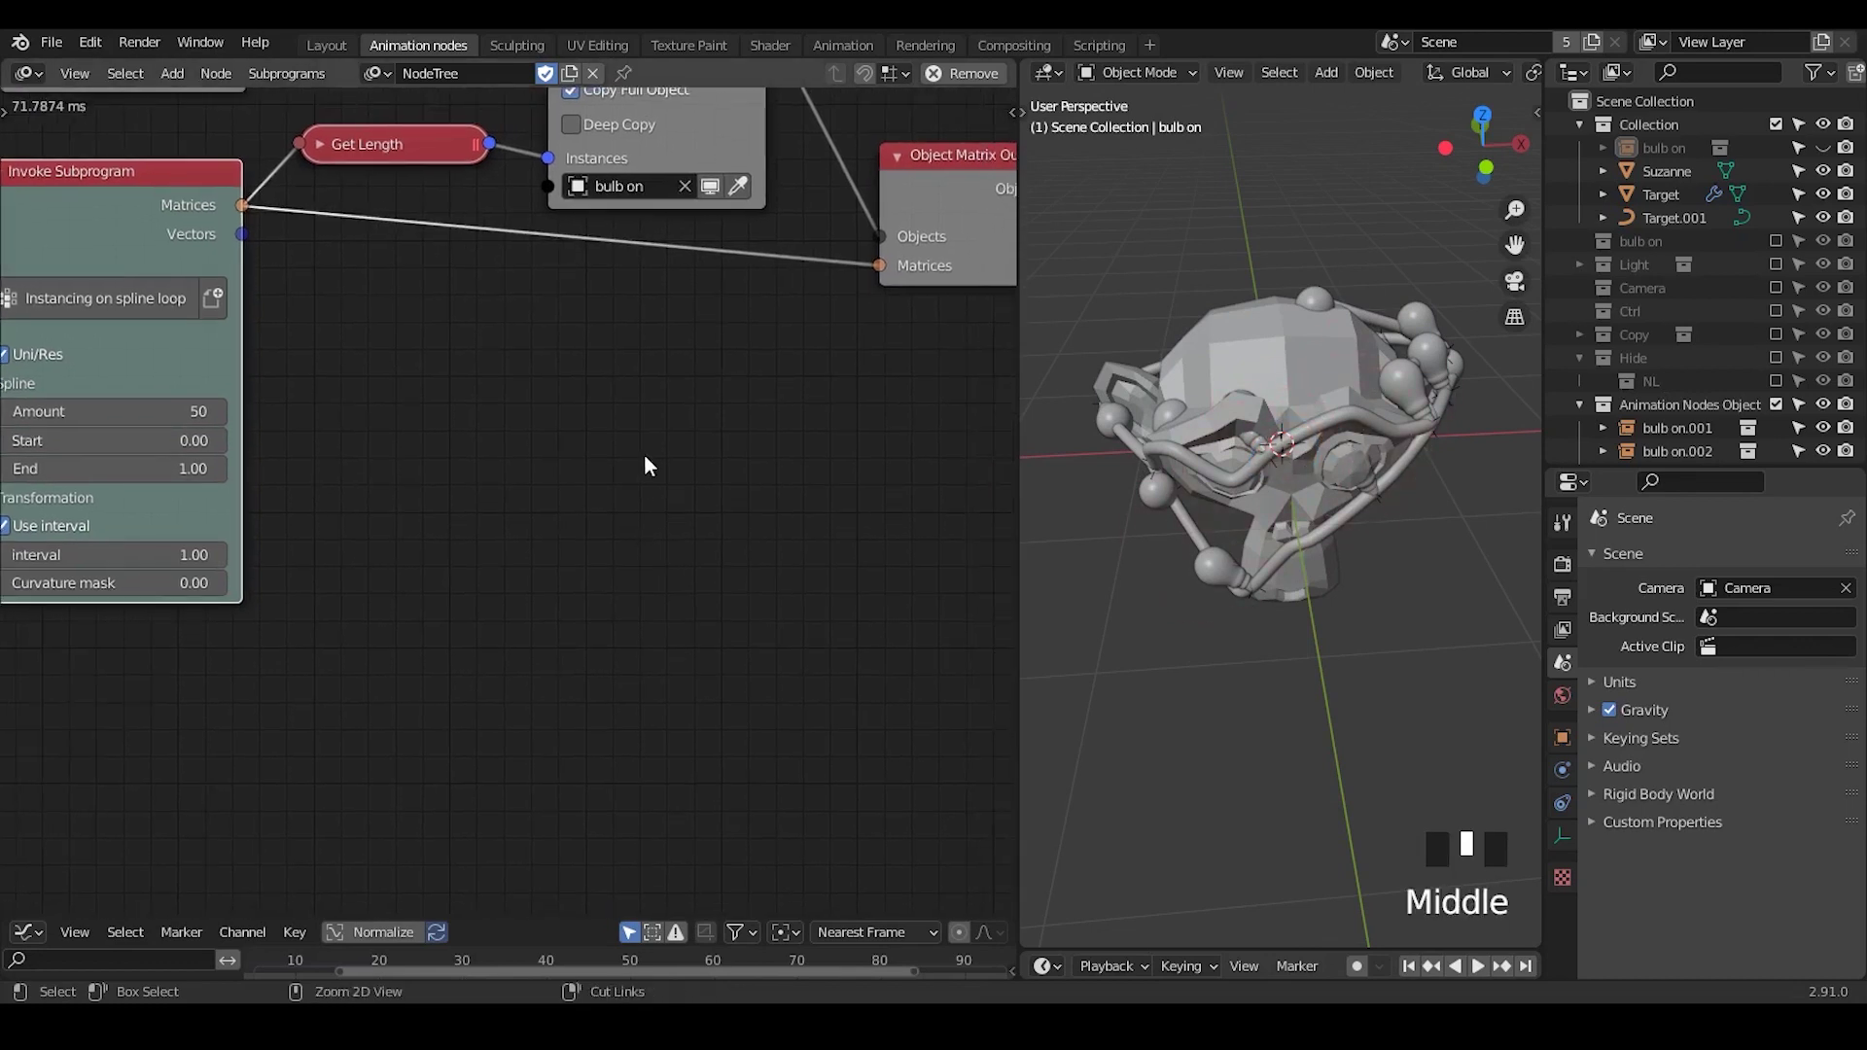
- Insert a Compose Matrix node on the link just before the Object Matrix Output
{"action": "key", "text": "ctrl+a"}
{"action": "type", "text": "compose"}
{"action": "key", "text": "Return"}
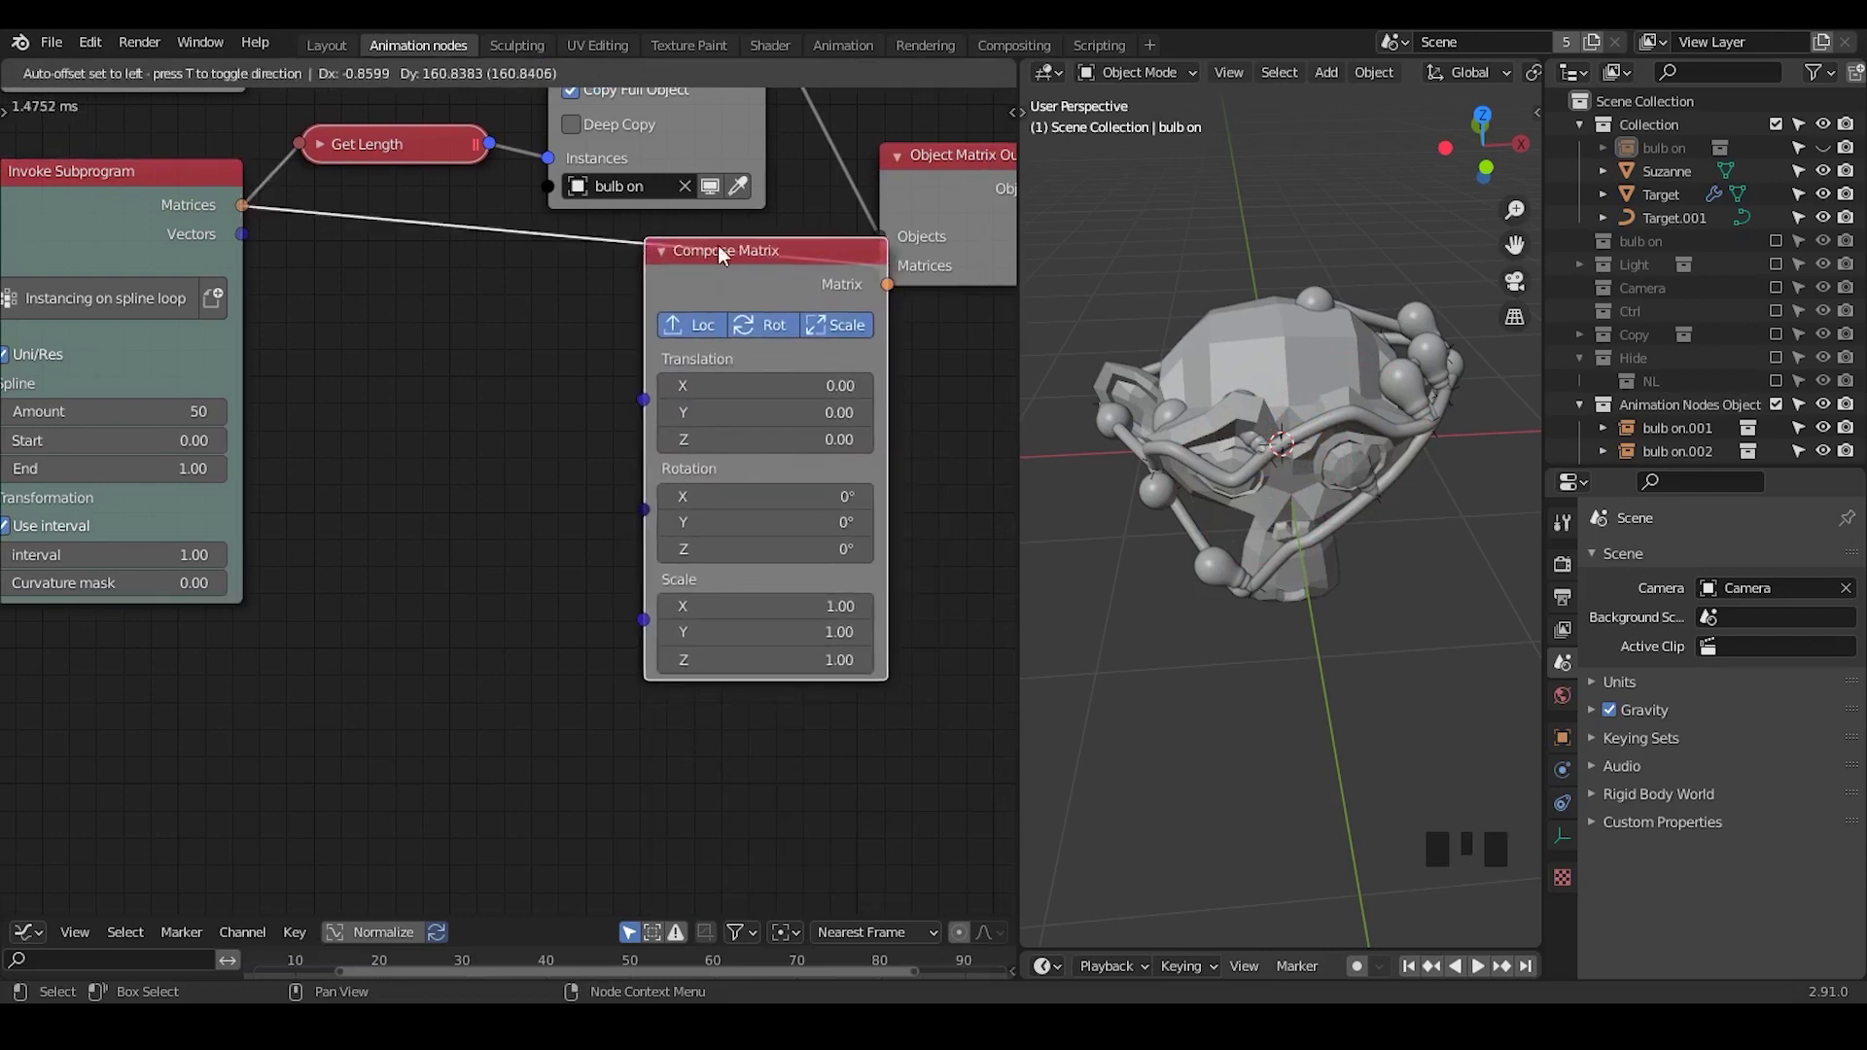
{"action": "left_click", "coordinate": [706, 267]}
{"action": "left_click_drag", "start_coordinate": [706, 266], "coordinate": [797, 280]}
{"action": "middle_click_drag", "start_coordinate": [798, 338], "coordinate": [624, 350]}
{"action": "left_click_drag", "start_coordinate": [811, 215], "coordinate": [887, 206]}
{"action": "left_click", "coordinate": [887, 205]}
- Wire Invoke Subprogram Vectors into Compose Matrix Translation and delete the Decompose Matrix node
{"action": "middle_click_drag", "start_coordinate": [118, 287], "coordinate": [368, 276]}
{"action": "left_click_drag", "start_coordinate": [342, 251], "coordinate": [664, 206]}
{"action": "left_click_drag", "start_coordinate": [715, 389], "coordinate": [717, 389]}
{"action": "left_click", "coordinate": [514, 230]}
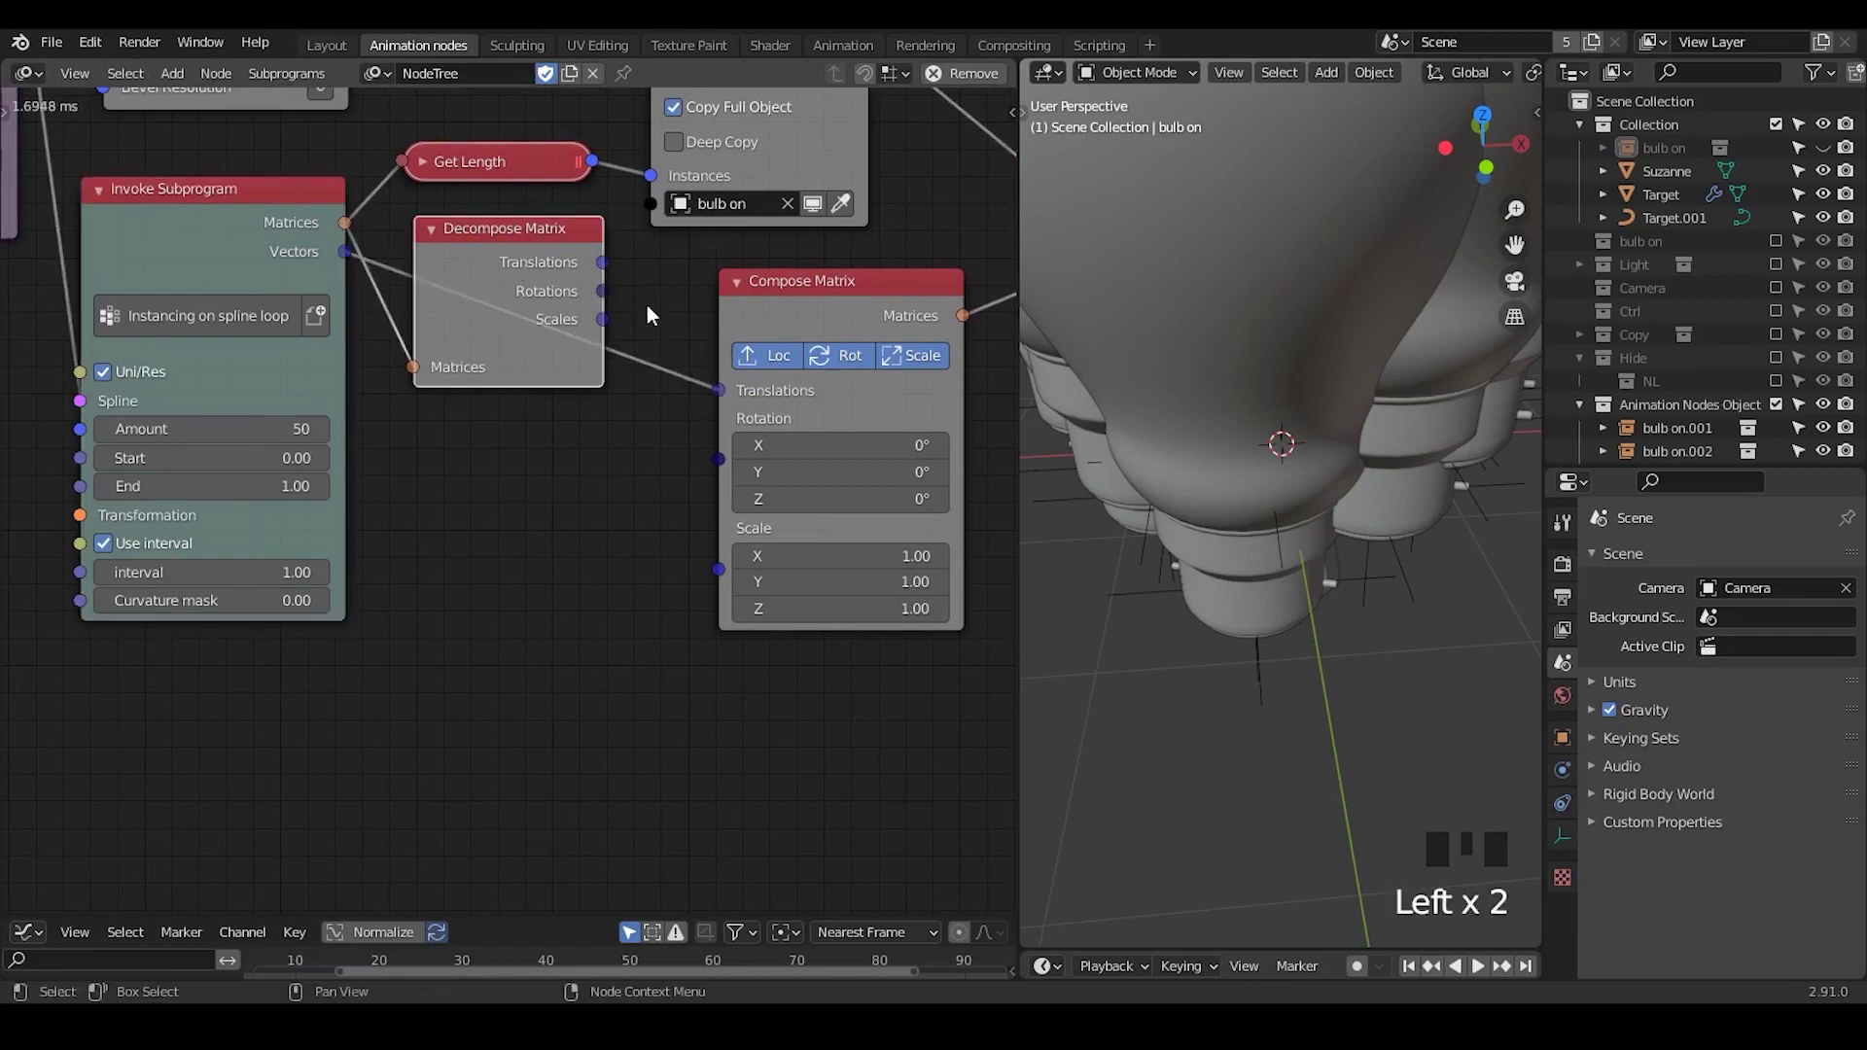
{"action": "key", "text": "x"}
{"action": "middle_click_drag", "start_coordinate": [674, 357], "coordinate": [590, 369]}
{"action": "middle_click_drag", "start_coordinate": [1202, 523], "coordinate": [1274, 481]}
- Add a Vector from Value node at 0.08 feeding Compose Matrix Scale
{"action": "left_click_drag", "start_coordinate": [737, 318], "coordinate": [788, 291]}
{"action": "middle_click_drag", "start_coordinate": [498, 521], "coordinate": [579, 447]}
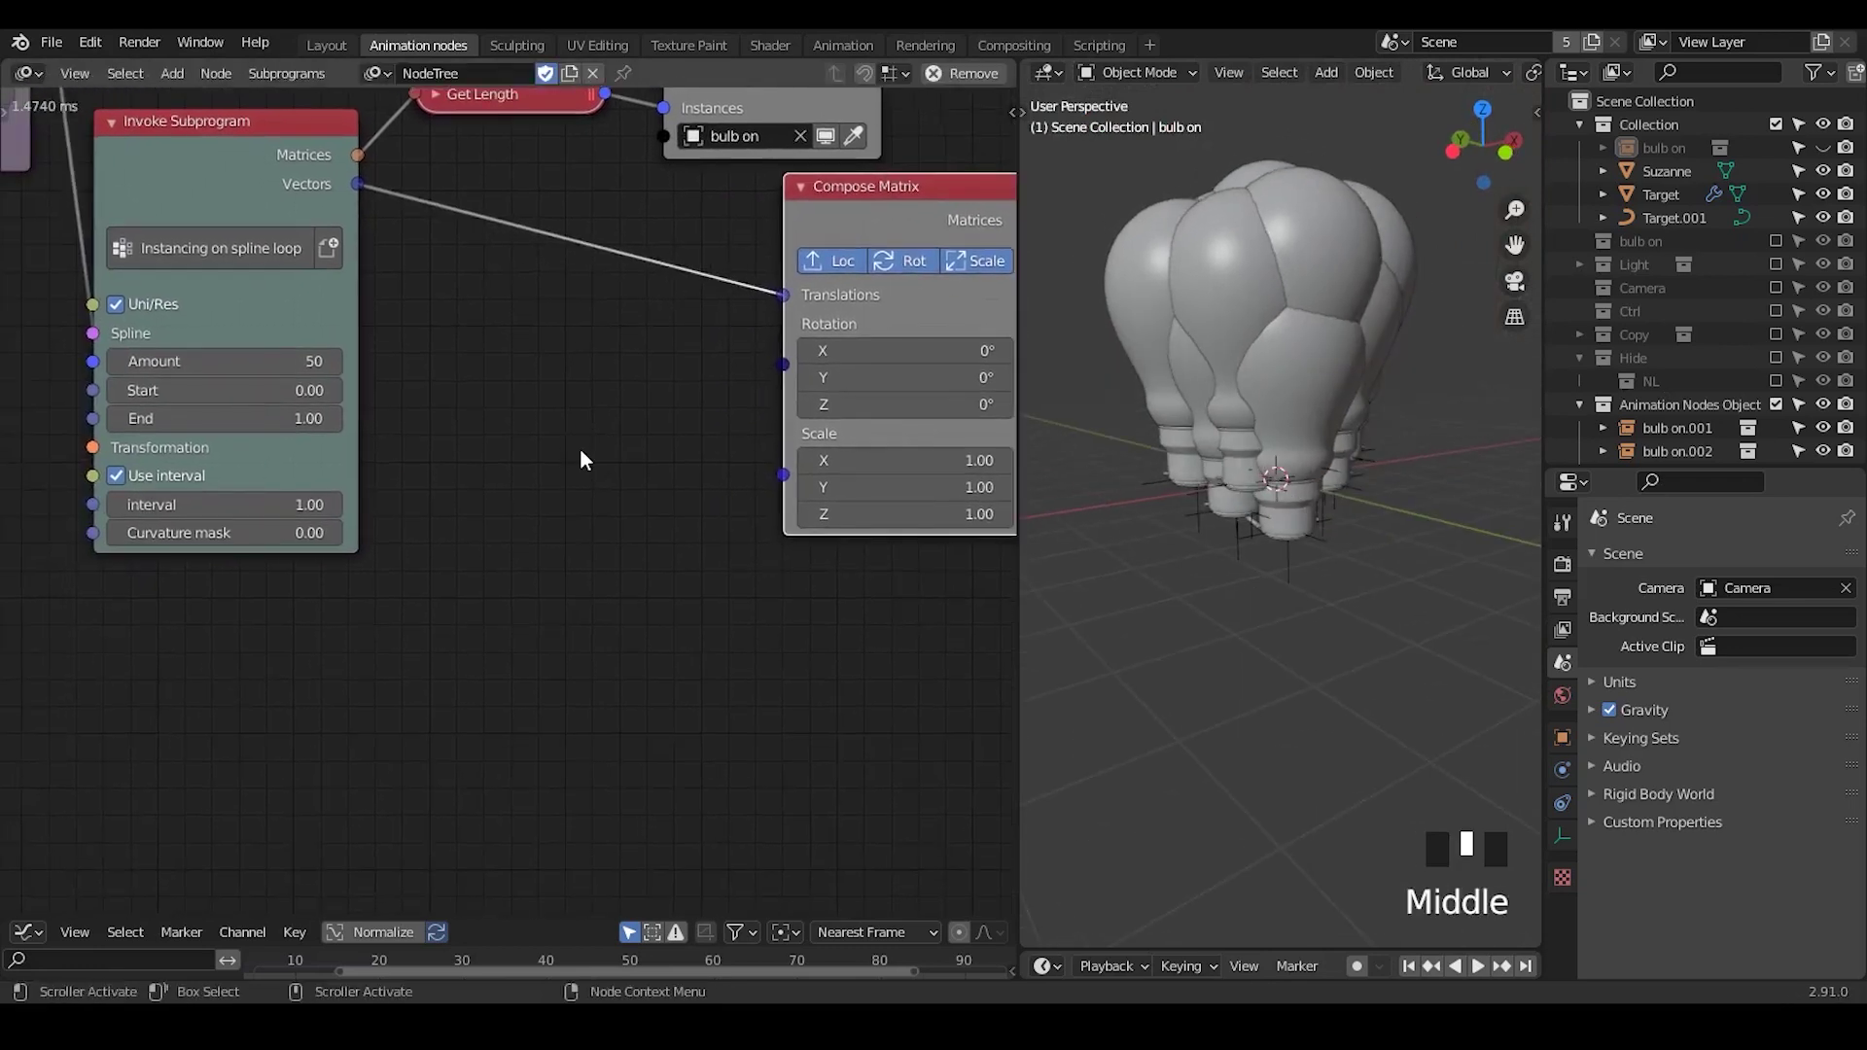
{"action": "key", "text": "ctrl+a"}
{"action": "key", "text": "ctrl+a"}
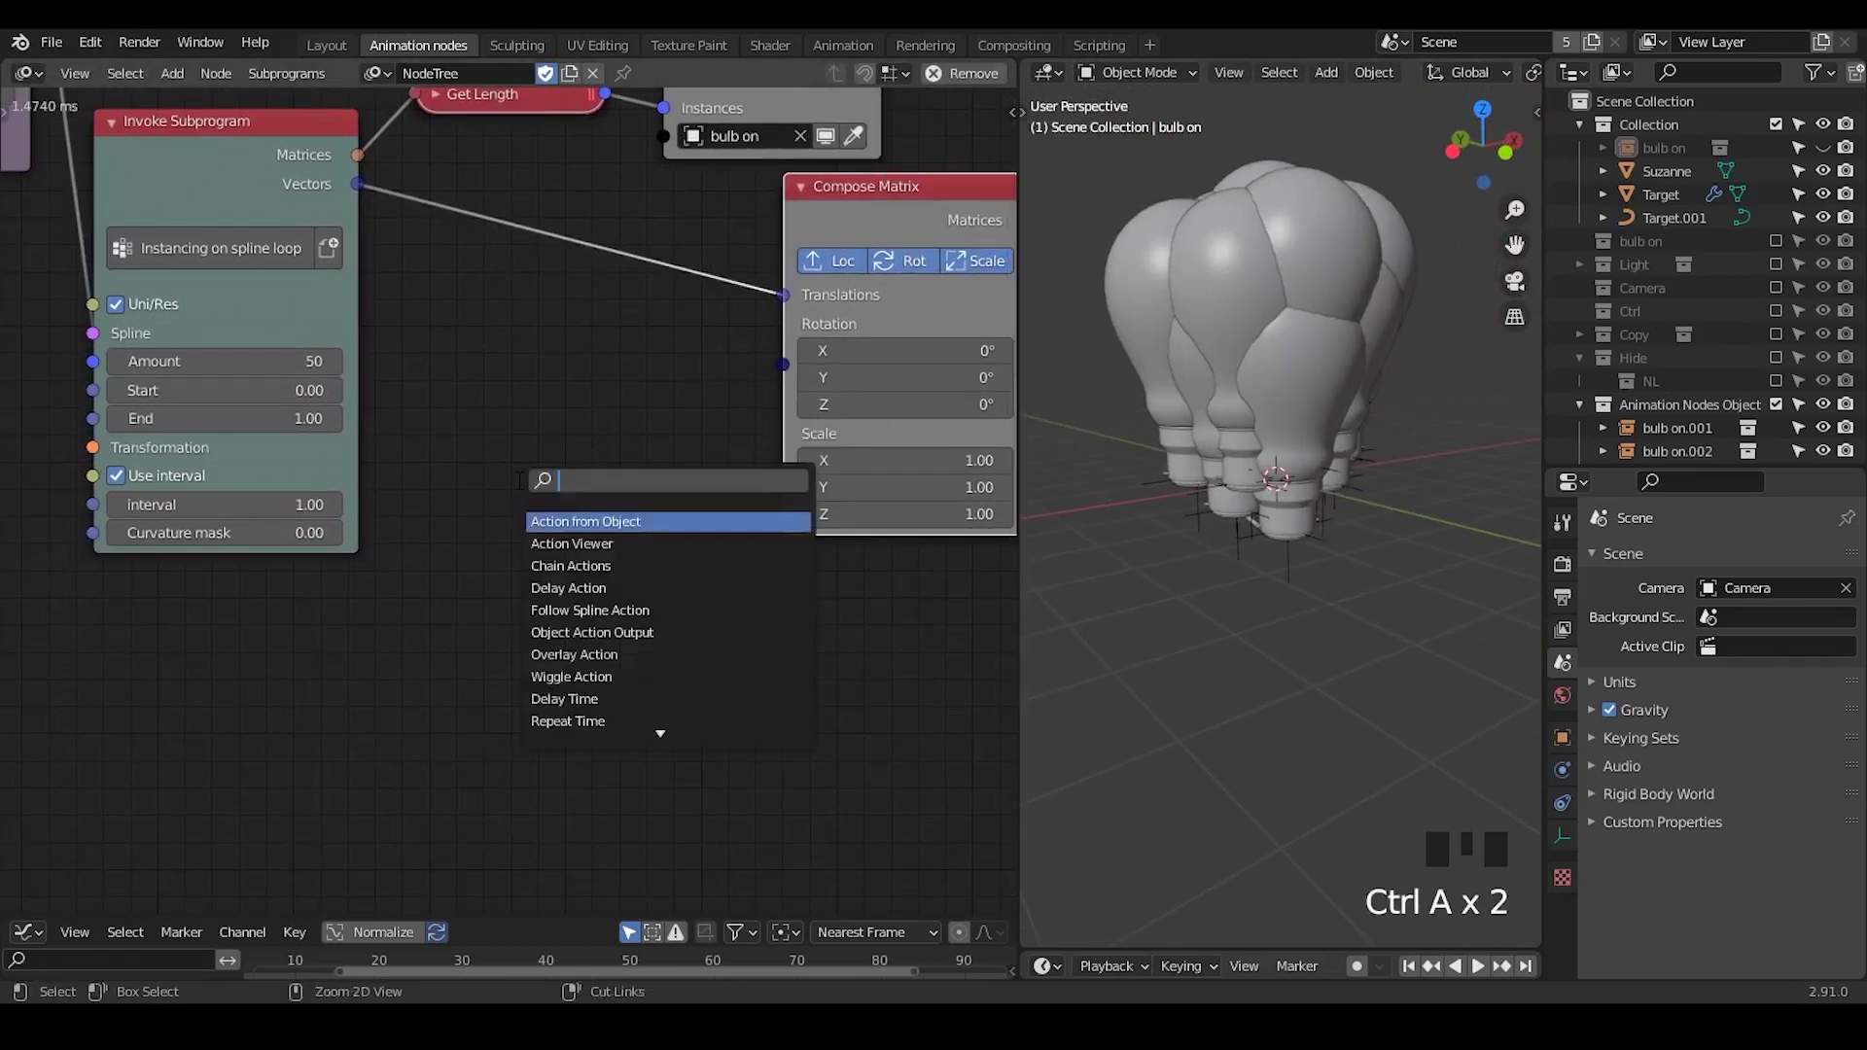
{"action": "type", "text": "vector from"}
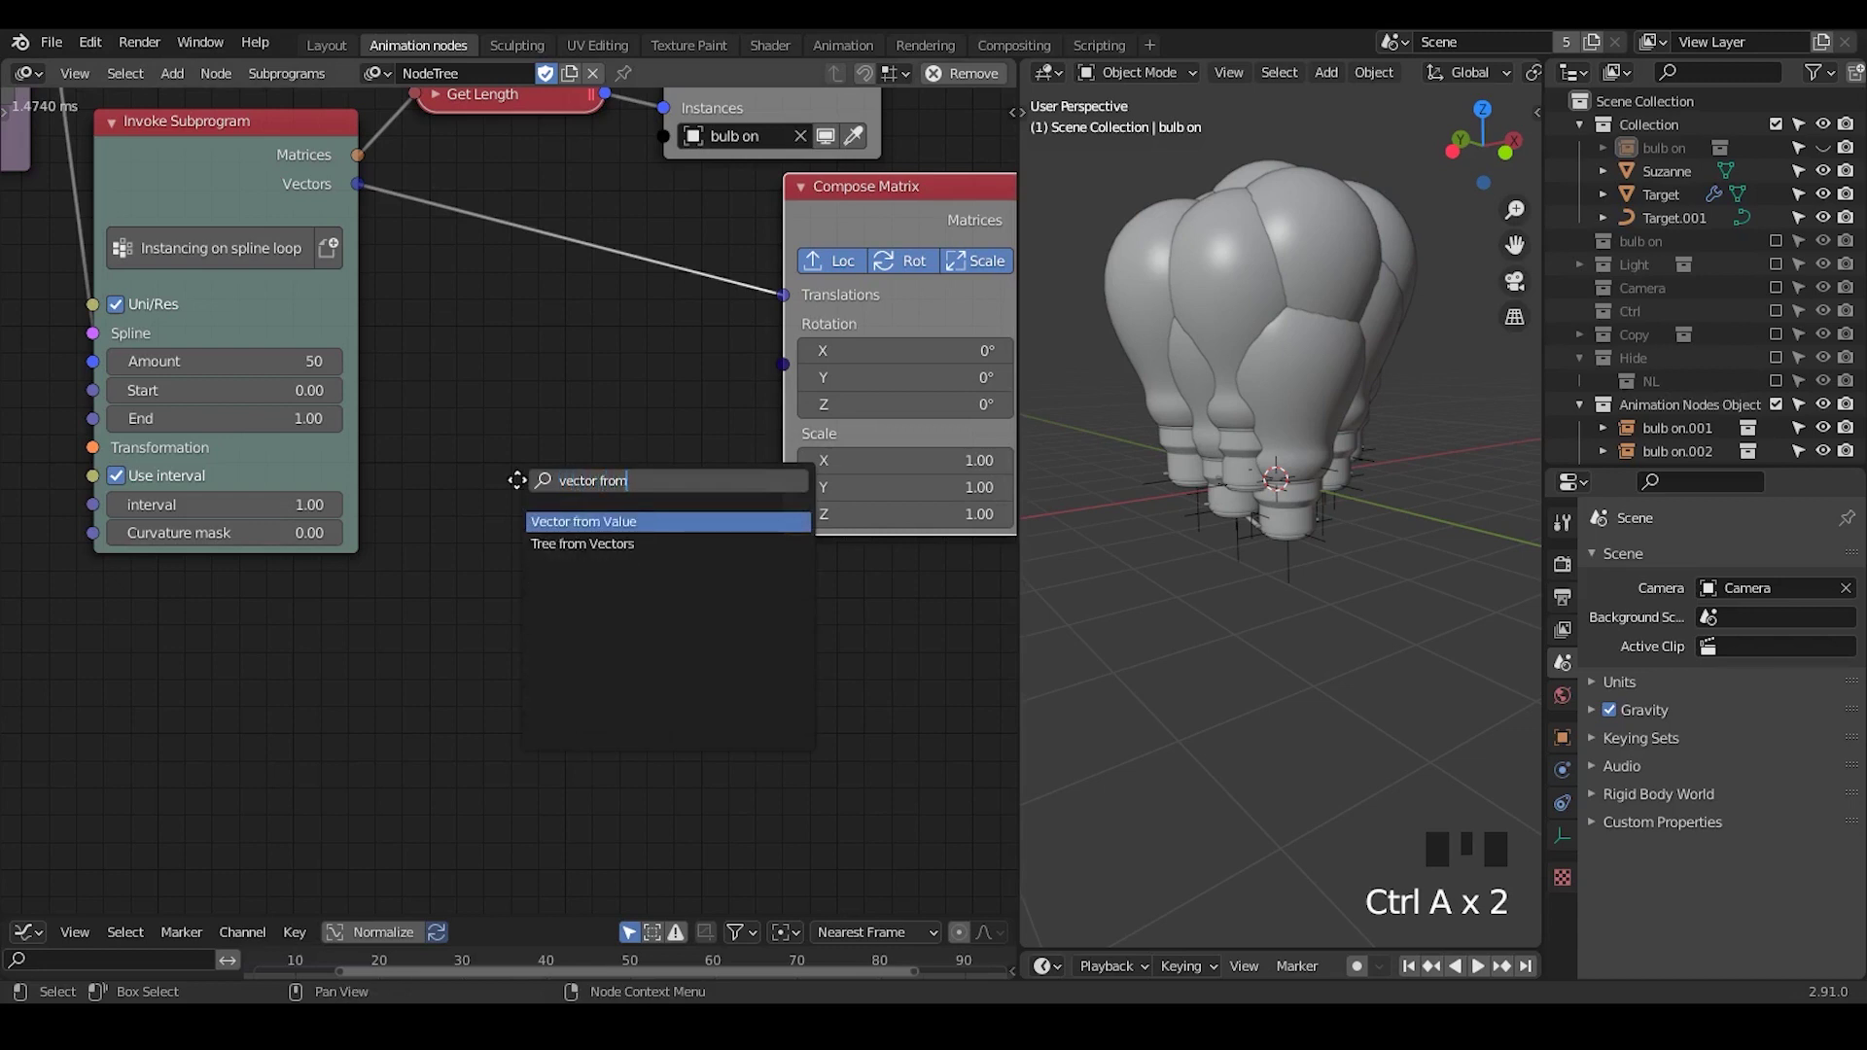
{"action": "key", "text": "Return"}
{"action": "left_click_drag", "start_coordinate": [631, 520], "coordinate": [710, 521]}
{"action": "mouse_move", "coordinate": [544, 568]}
{"action": "left_mouse_down"}
{"action": "mouse_move", "coordinate": [584, 568]}
{"action": "mouse_move", "coordinate": [535, 568]}
{"action": "left_mouse_up"}
{"action": "middle_click_drag", "start_coordinate": [1299, 560], "coordinate": [1309, 289], "text": "ctrl"}
{"action": "left_click_drag", "start_coordinate": [572, 546], "coordinate": [601, 764]}
- Add a Direction to Rotation node taking spline Vectors and feeding Compose Matrix Rotations
{"action": "middle_click_drag", "start_coordinate": [592, 481], "coordinate": [499, 492]}
{"action": "key", "text": "ctrl+a"}
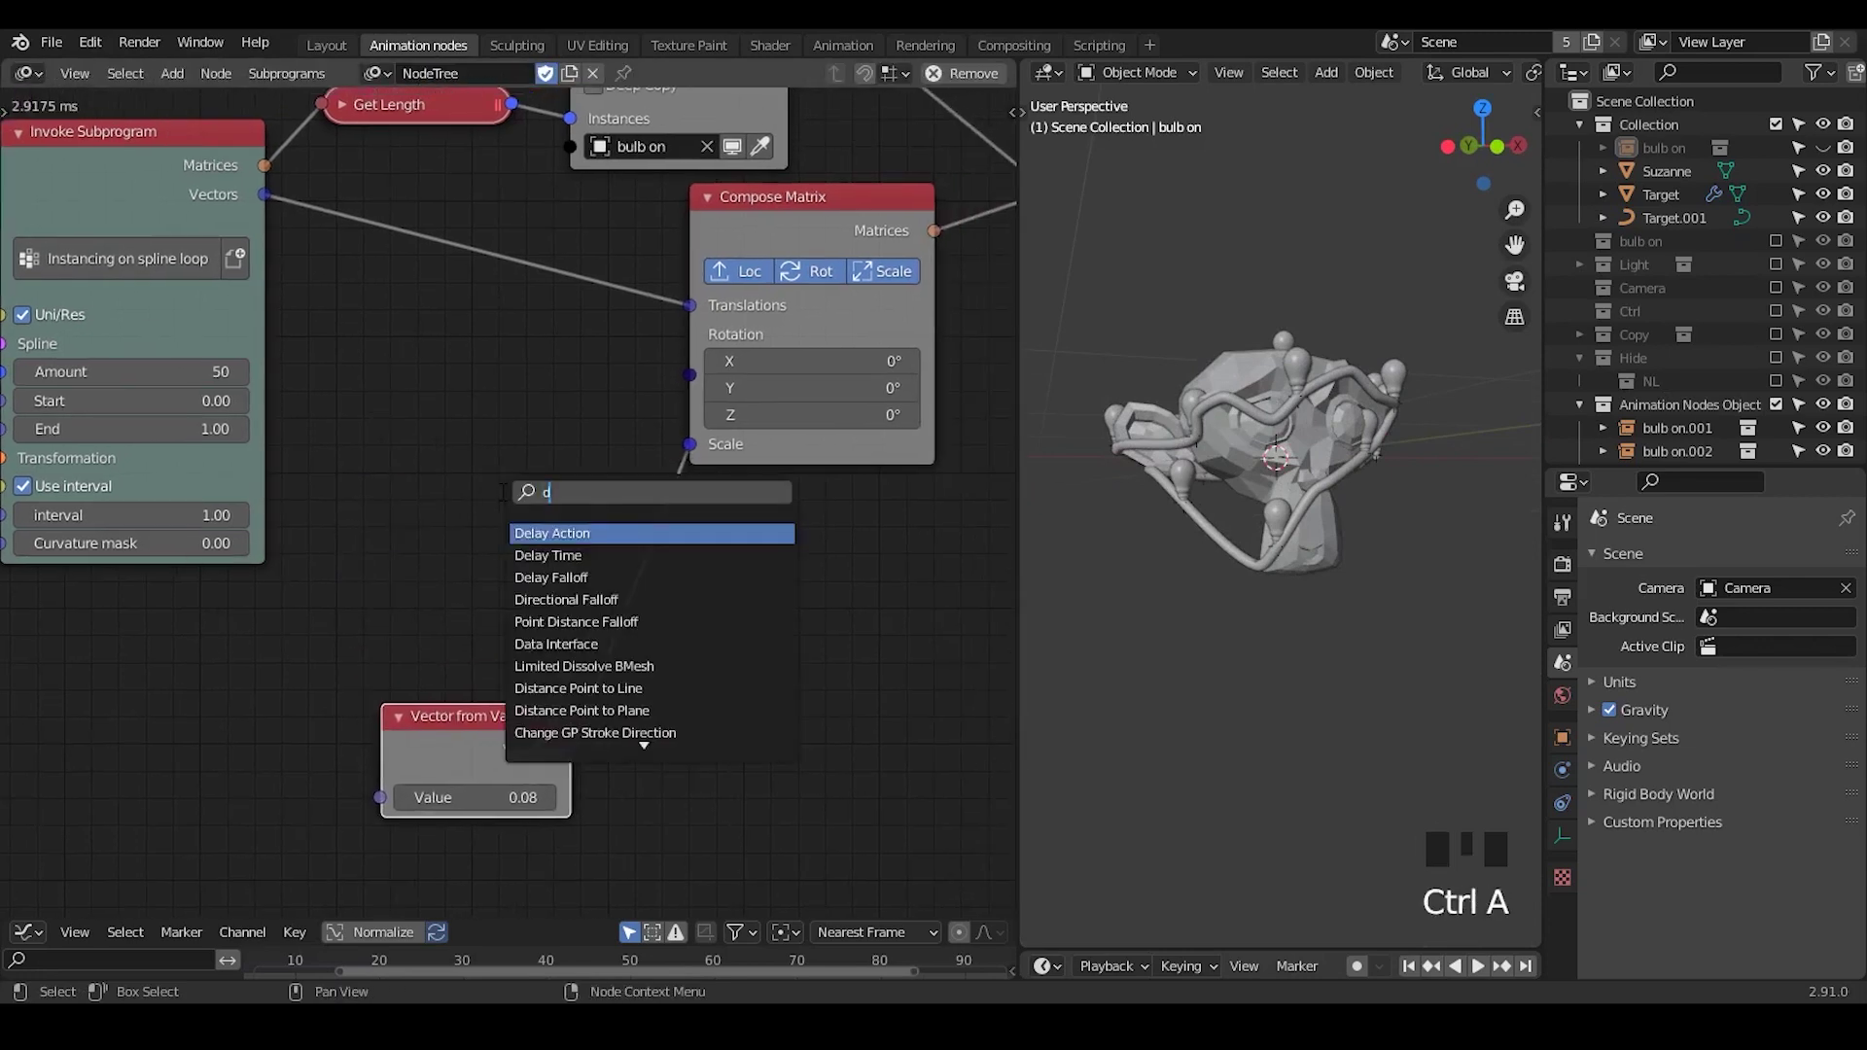
{"action": "type", "text": "direction to"}
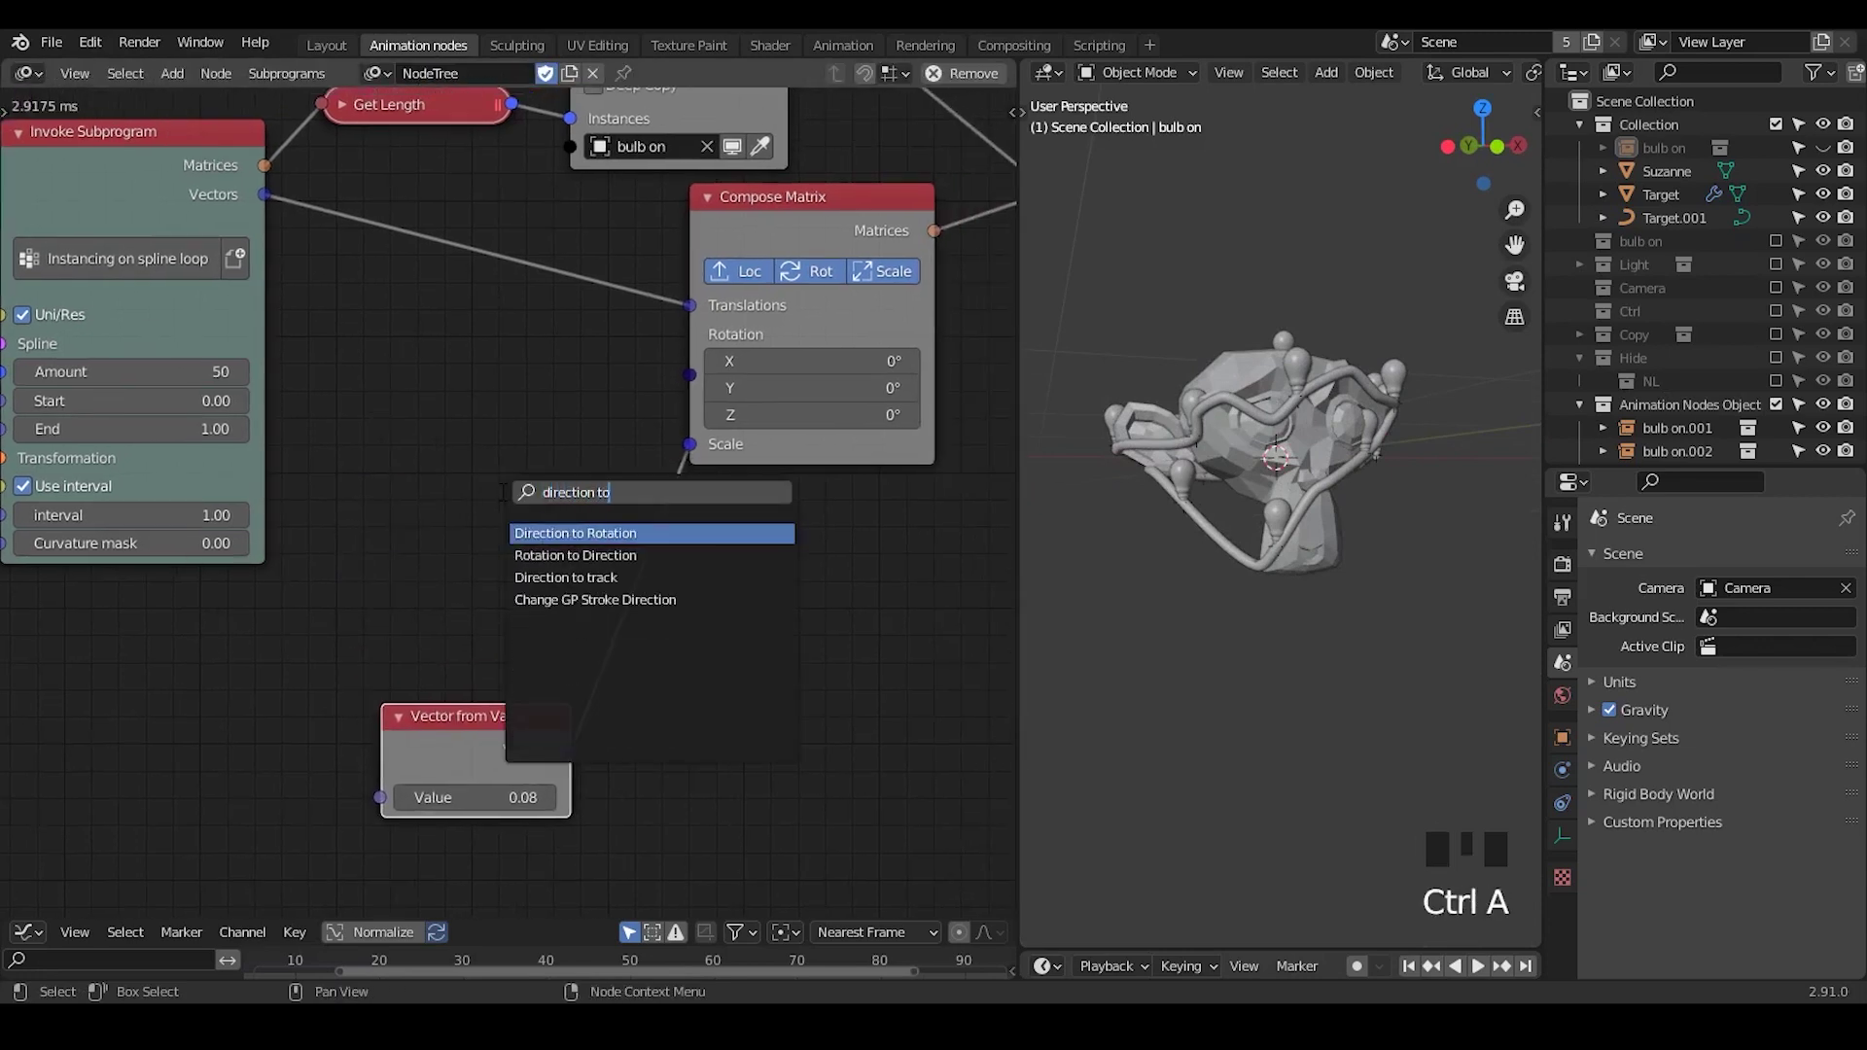
{"action": "key", "text": "Return"}
{"action": "left_click", "coordinate": [369, 296]}
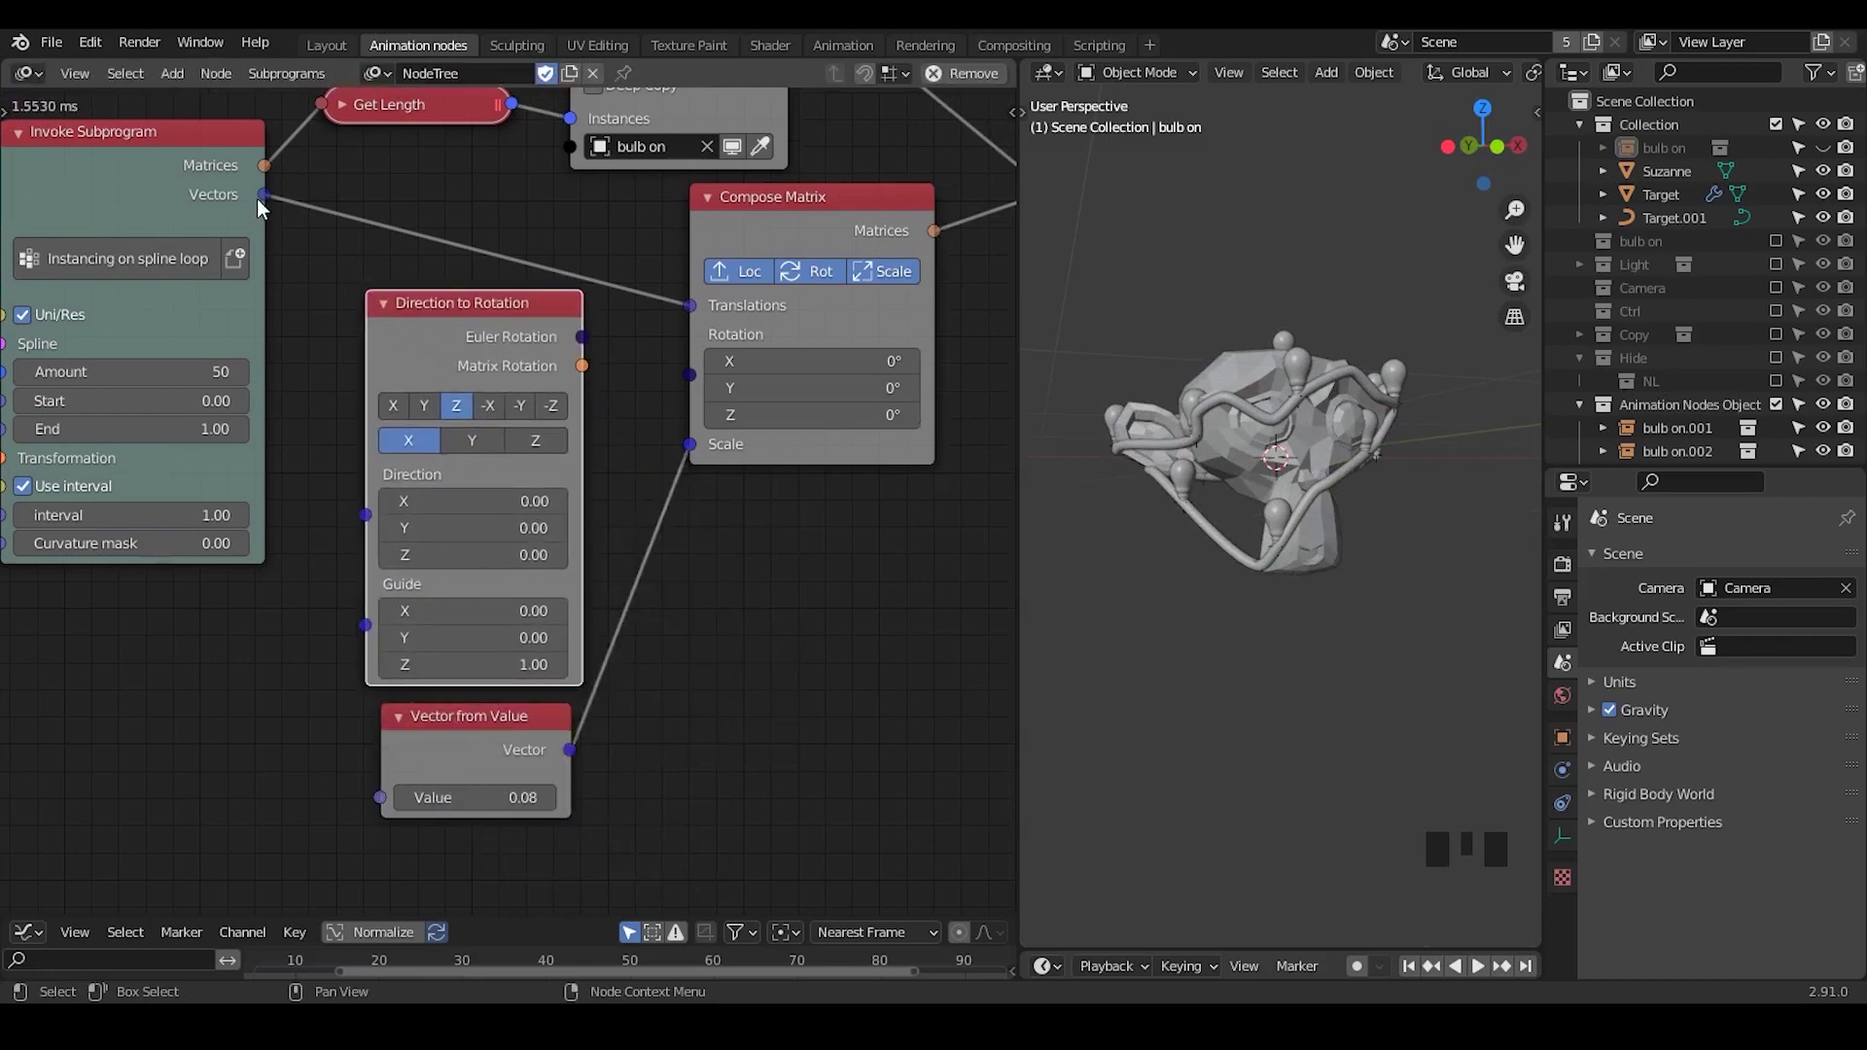
{"action": "left_click_drag", "start_coordinate": [263, 196], "coordinate": [409, 474]}
{"action": "left_click_drag", "start_coordinate": [586, 336], "coordinate": [725, 371]}
{"action": "middle_click_drag", "start_coordinate": [1227, 477], "coordinate": [1281, 499]}
{"action": "left_click_drag", "start_coordinate": [422, 341], "coordinate": [441, 302]}
{"action": "middle_click_drag", "start_coordinate": [1258, 613], "coordinate": [1328, 605]}
{"action": "middle_click_drag", "start_coordinate": [1303, 445], "coordinate": [1174, 419]}
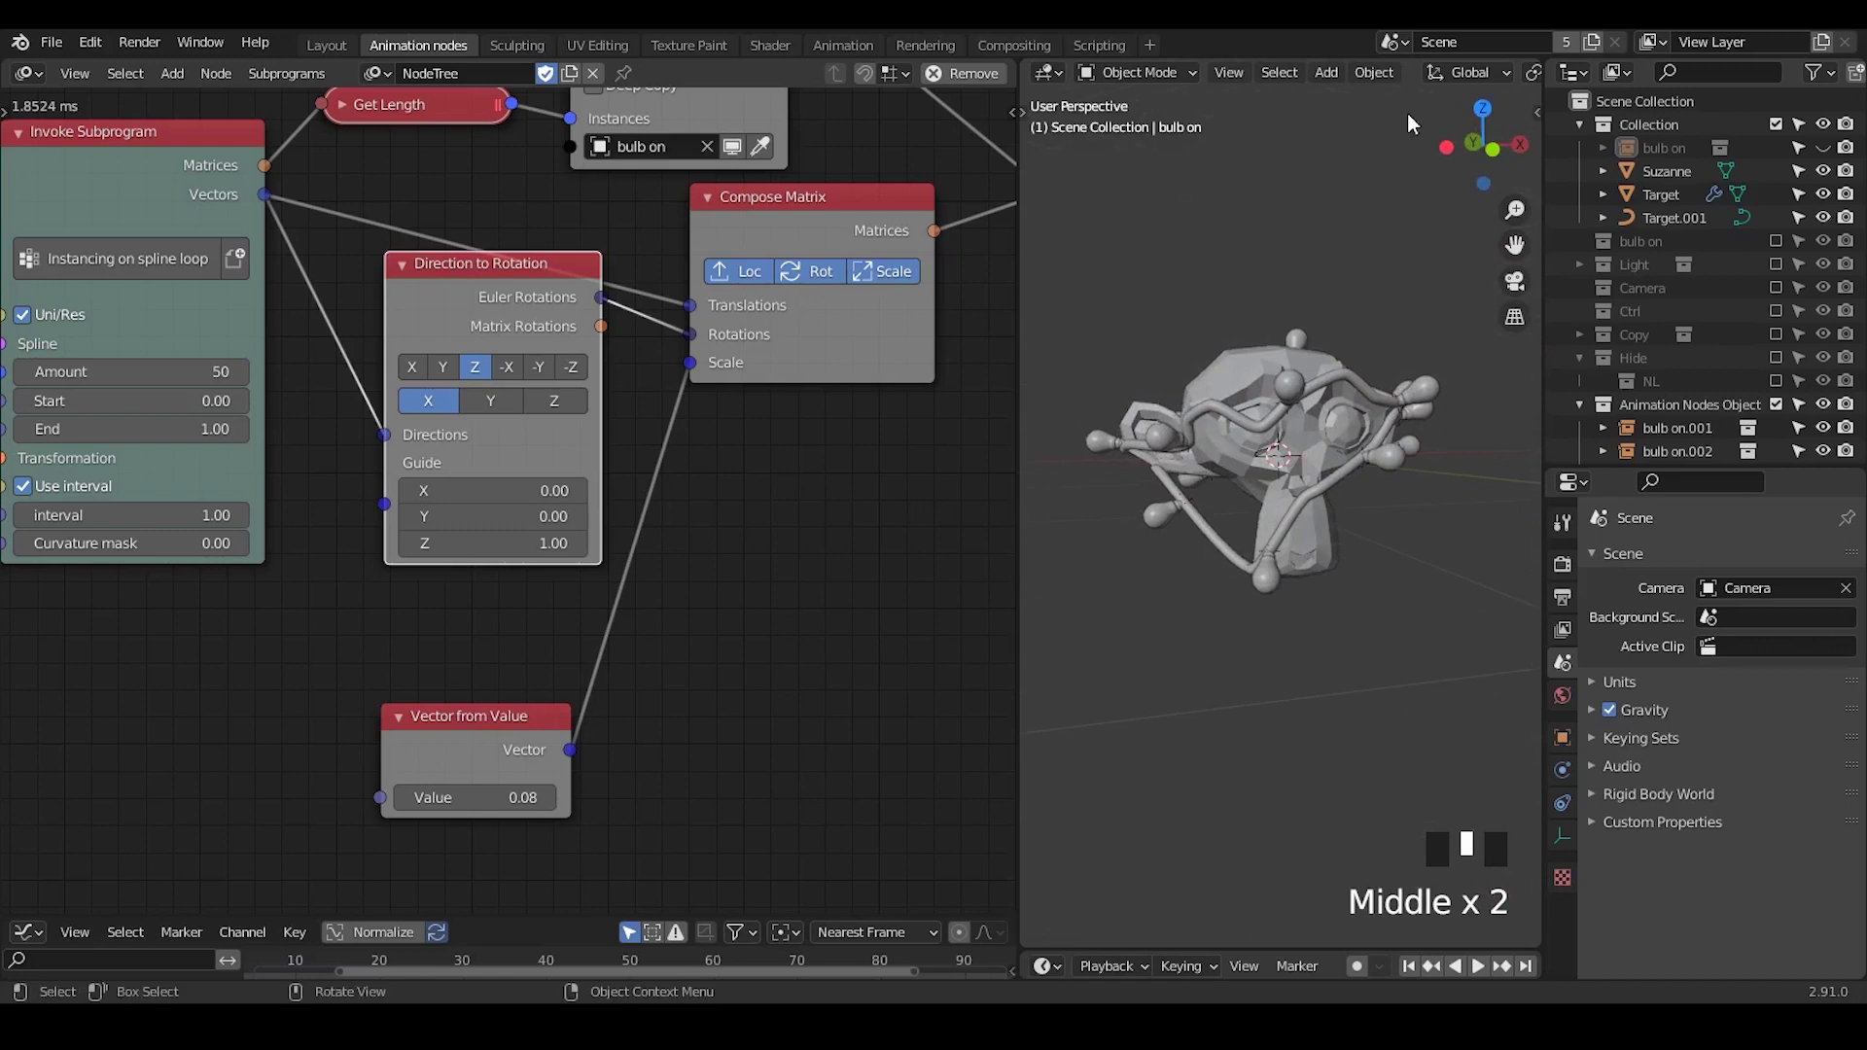
- Compare track and guide axes on Direction to Rotation, settling on track Z, guide X
{"action": "scroll", "coordinate": [1497, 73], "scroll_direction": "down", "scroll_amount": 5}
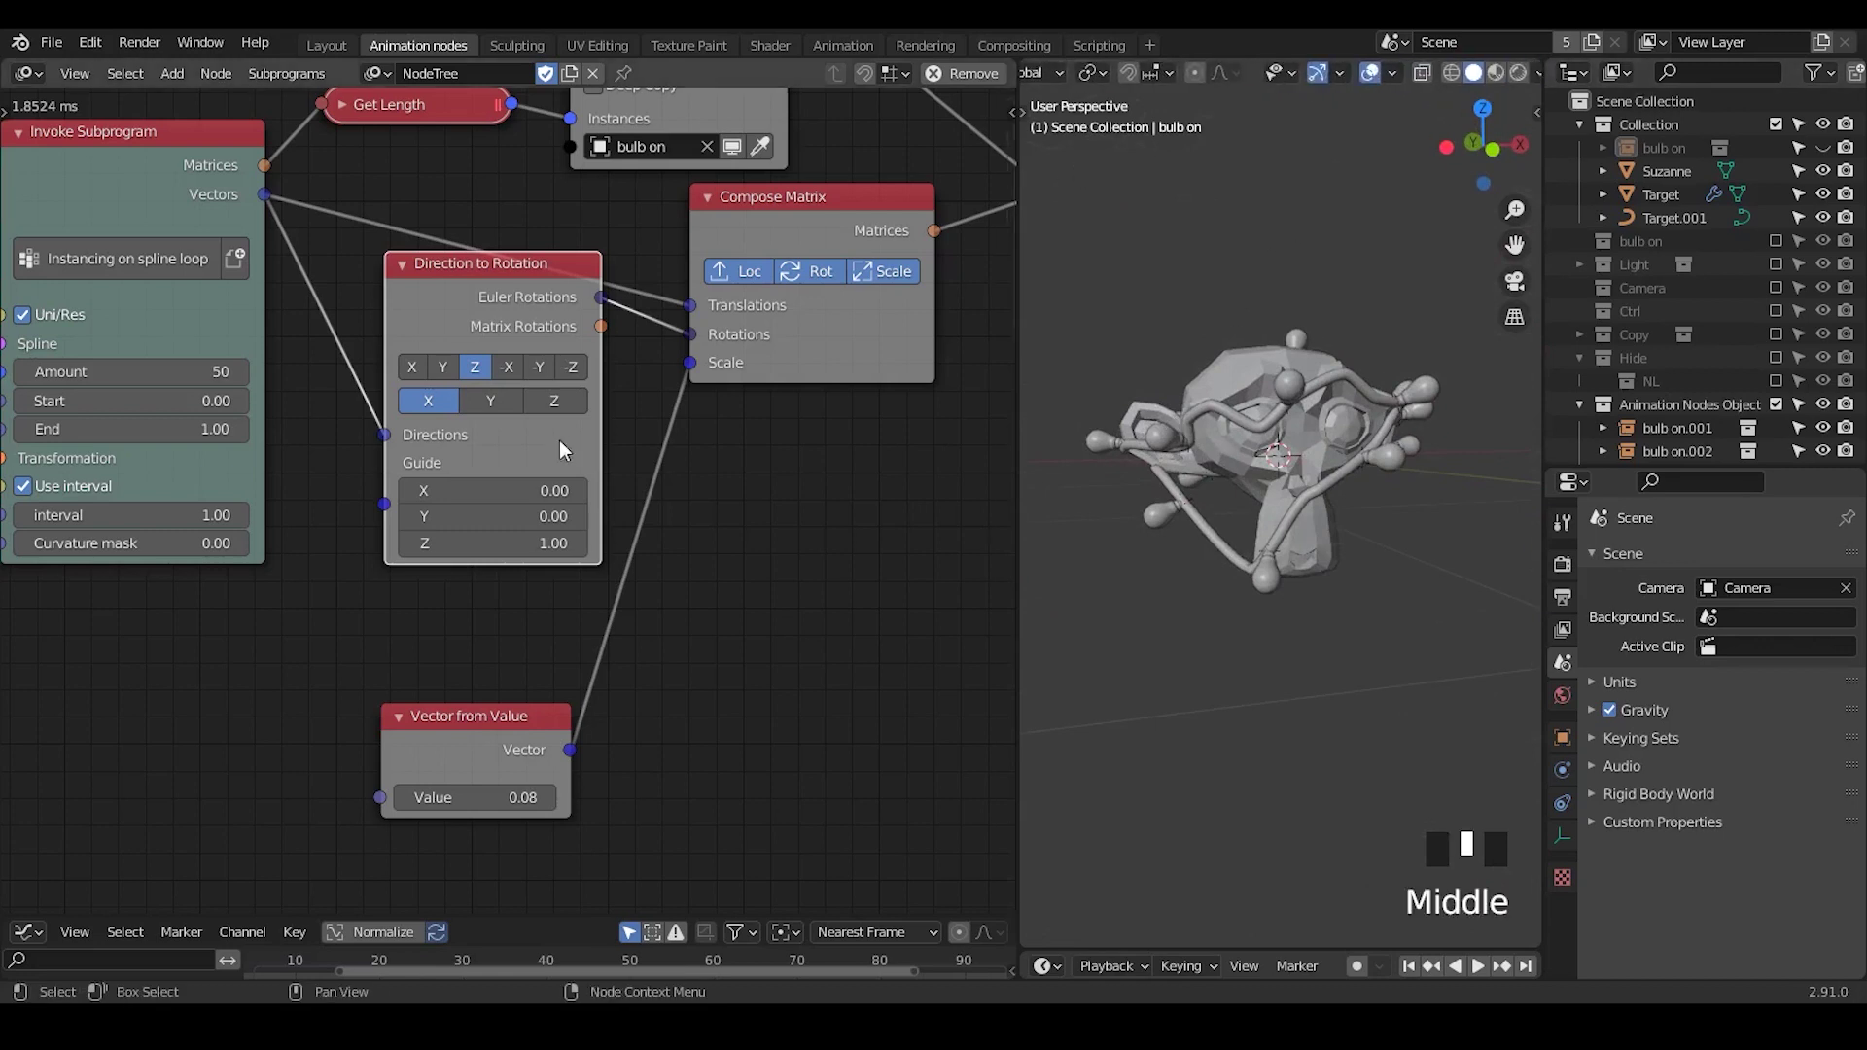
{"action": "left_click", "coordinate": [498, 401]}
{"action": "left_click", "coordinate": [437, 401]}
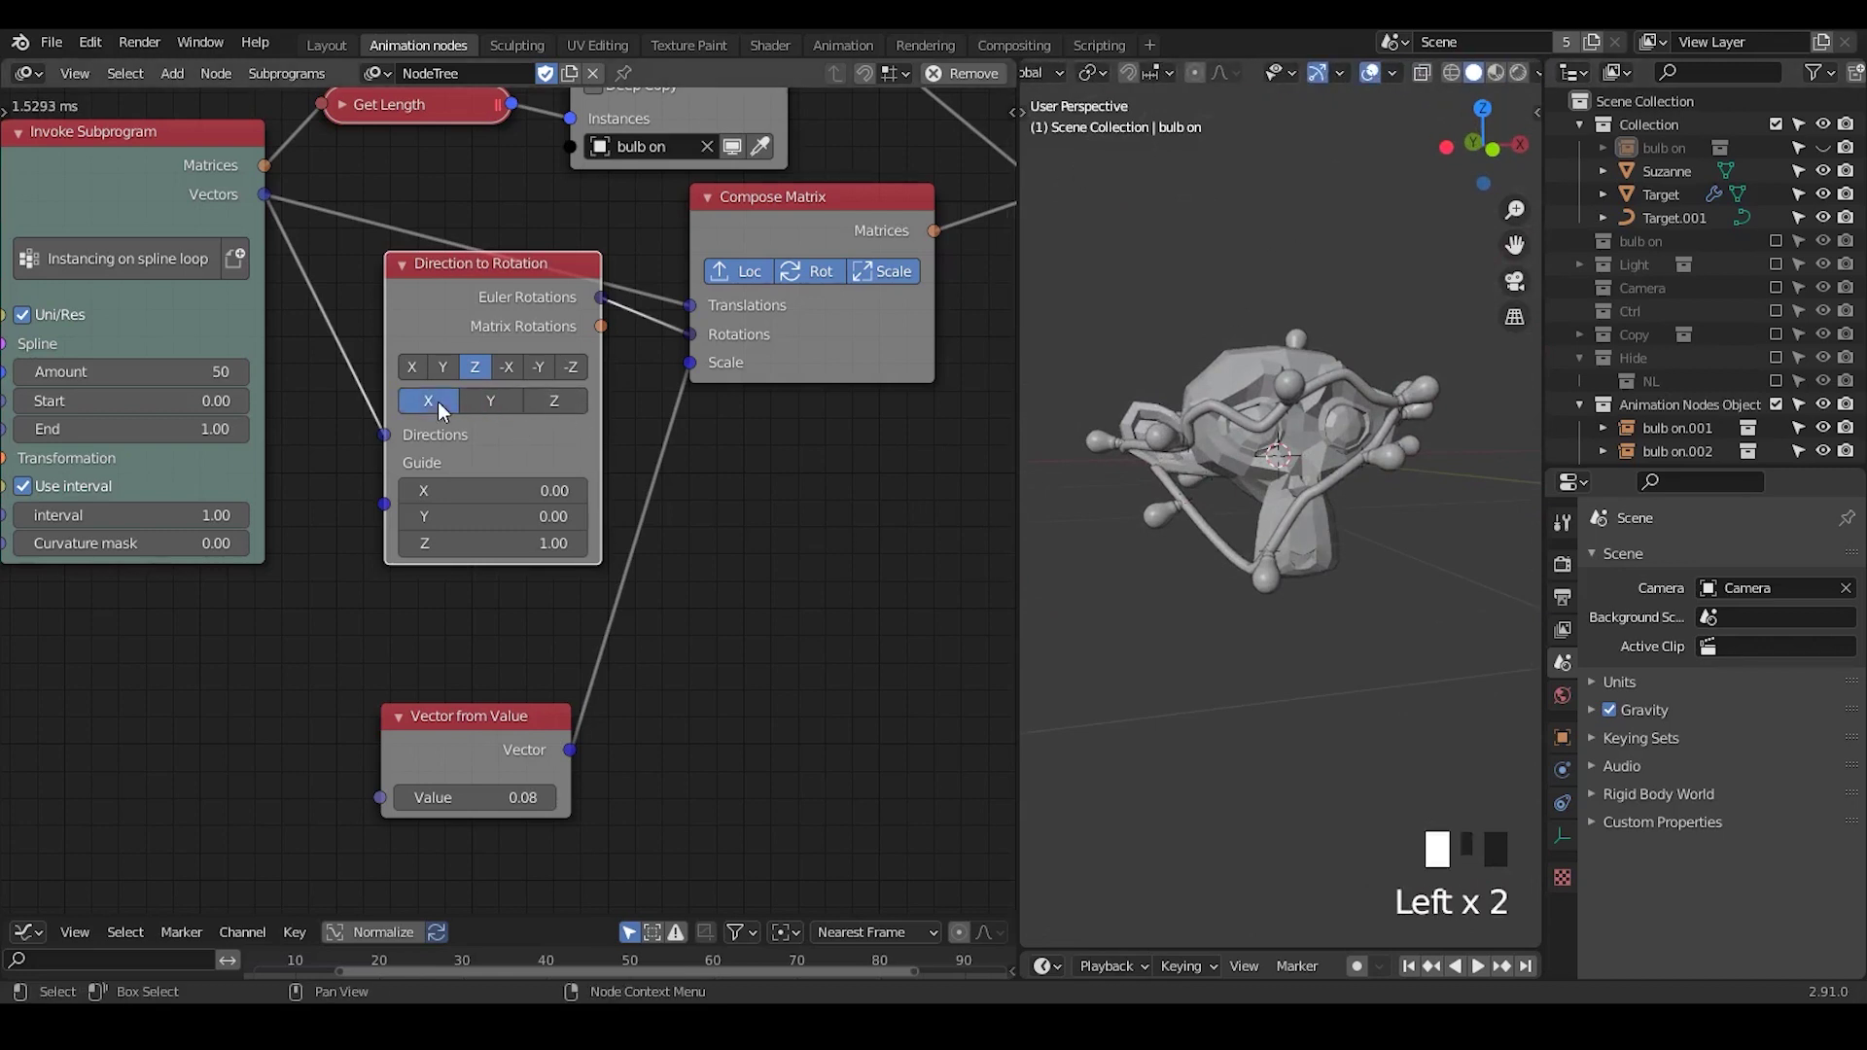
{"action": "left_click", "coordinate": [539, 368]}
{"action": "left_click", "coordinate": [509, 367]}
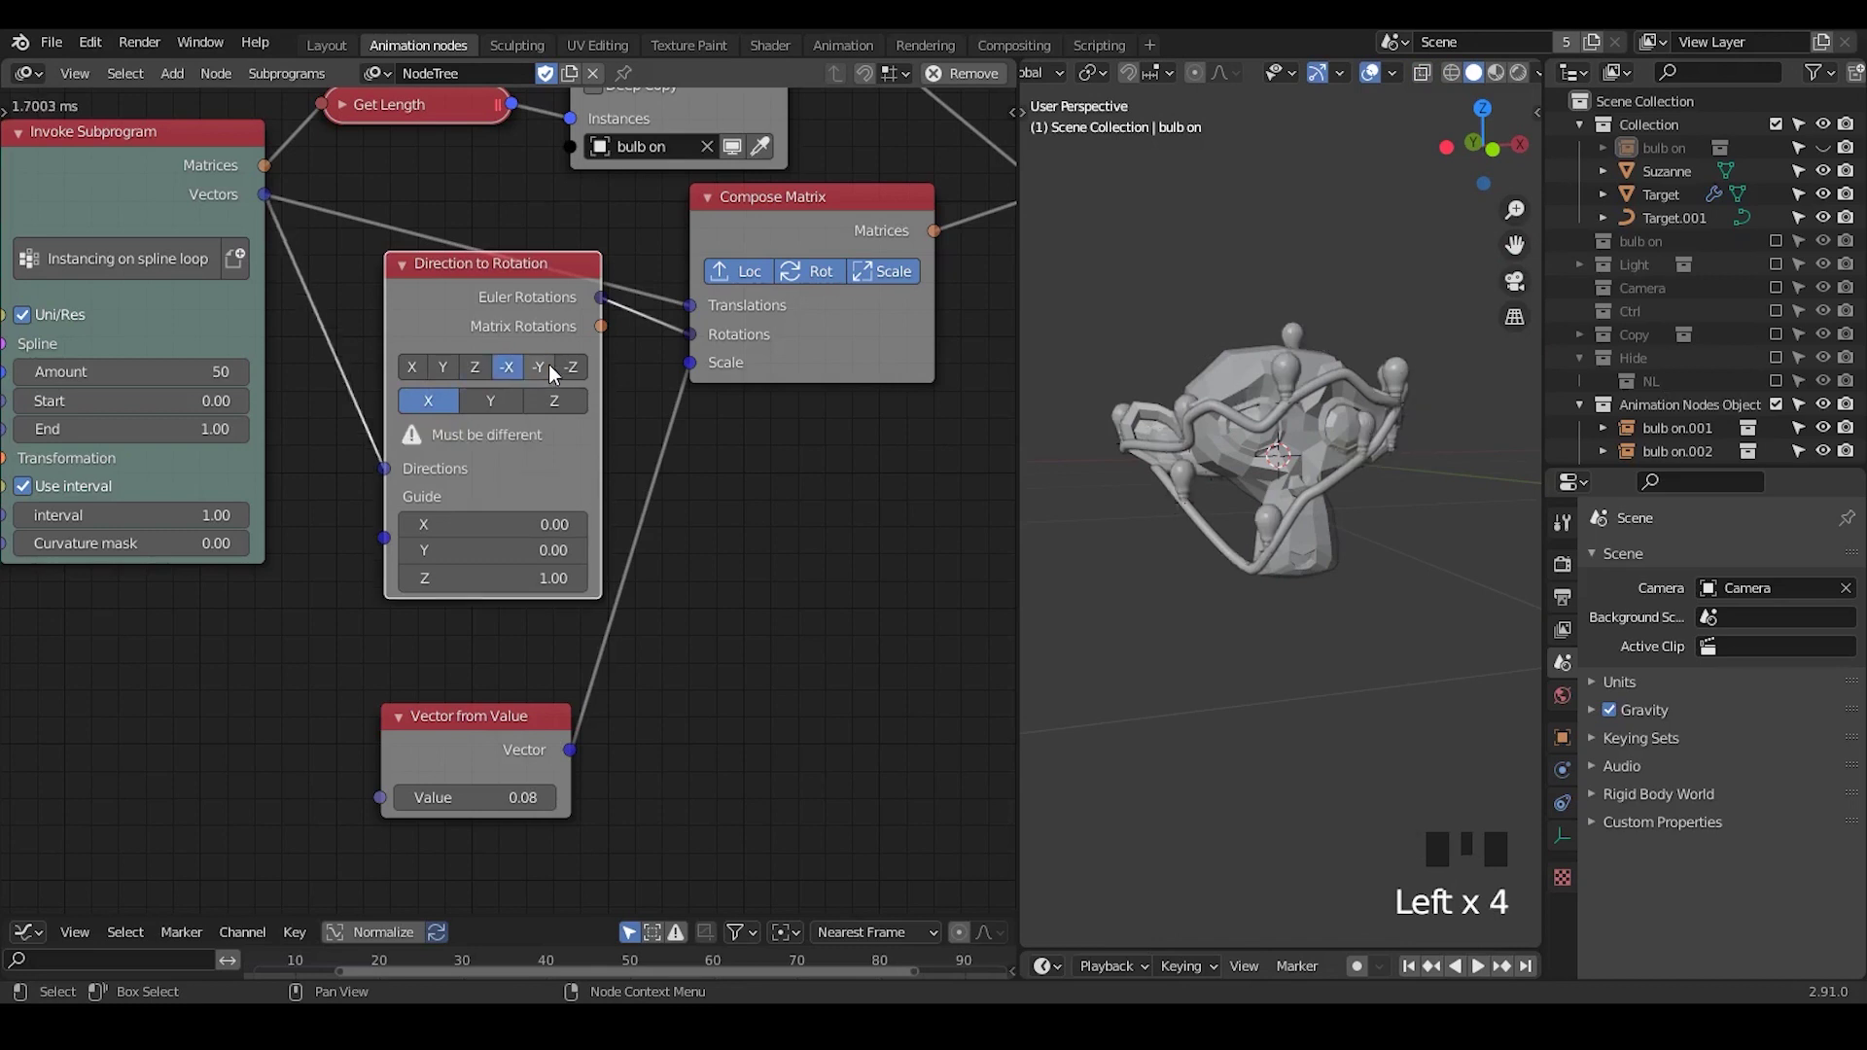
{"action": "left_click", "coordinate": [538, 367]}
{"action": "middle_click_drag", "start_coordinate": [1254, 505], "coordinate": [1081, 517]}
{"action": "left_click", "coordinate": [507, 367]}
{"action": "left_click", "coordinate": [475, 367]}
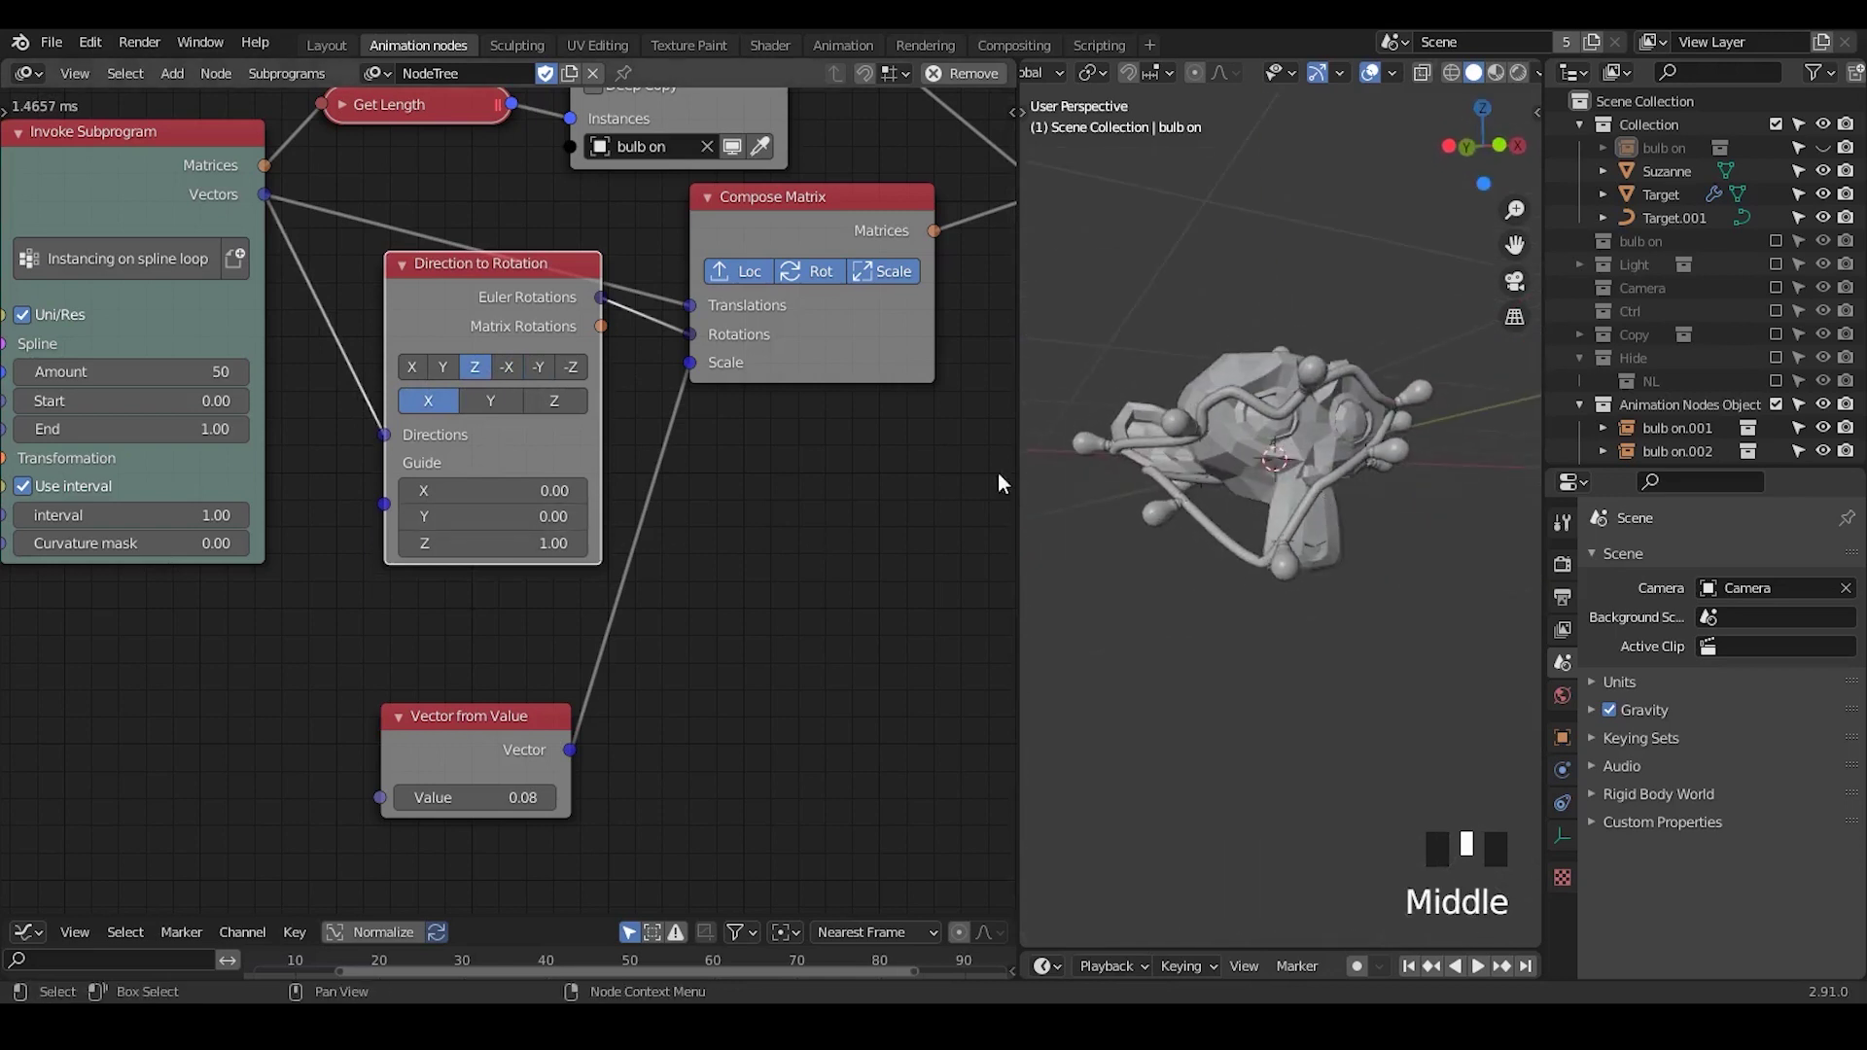
- Switch the viewport to Rendered shading and widen the 3D view
{"action": "left_click", "coordinate": [1496, 72]}
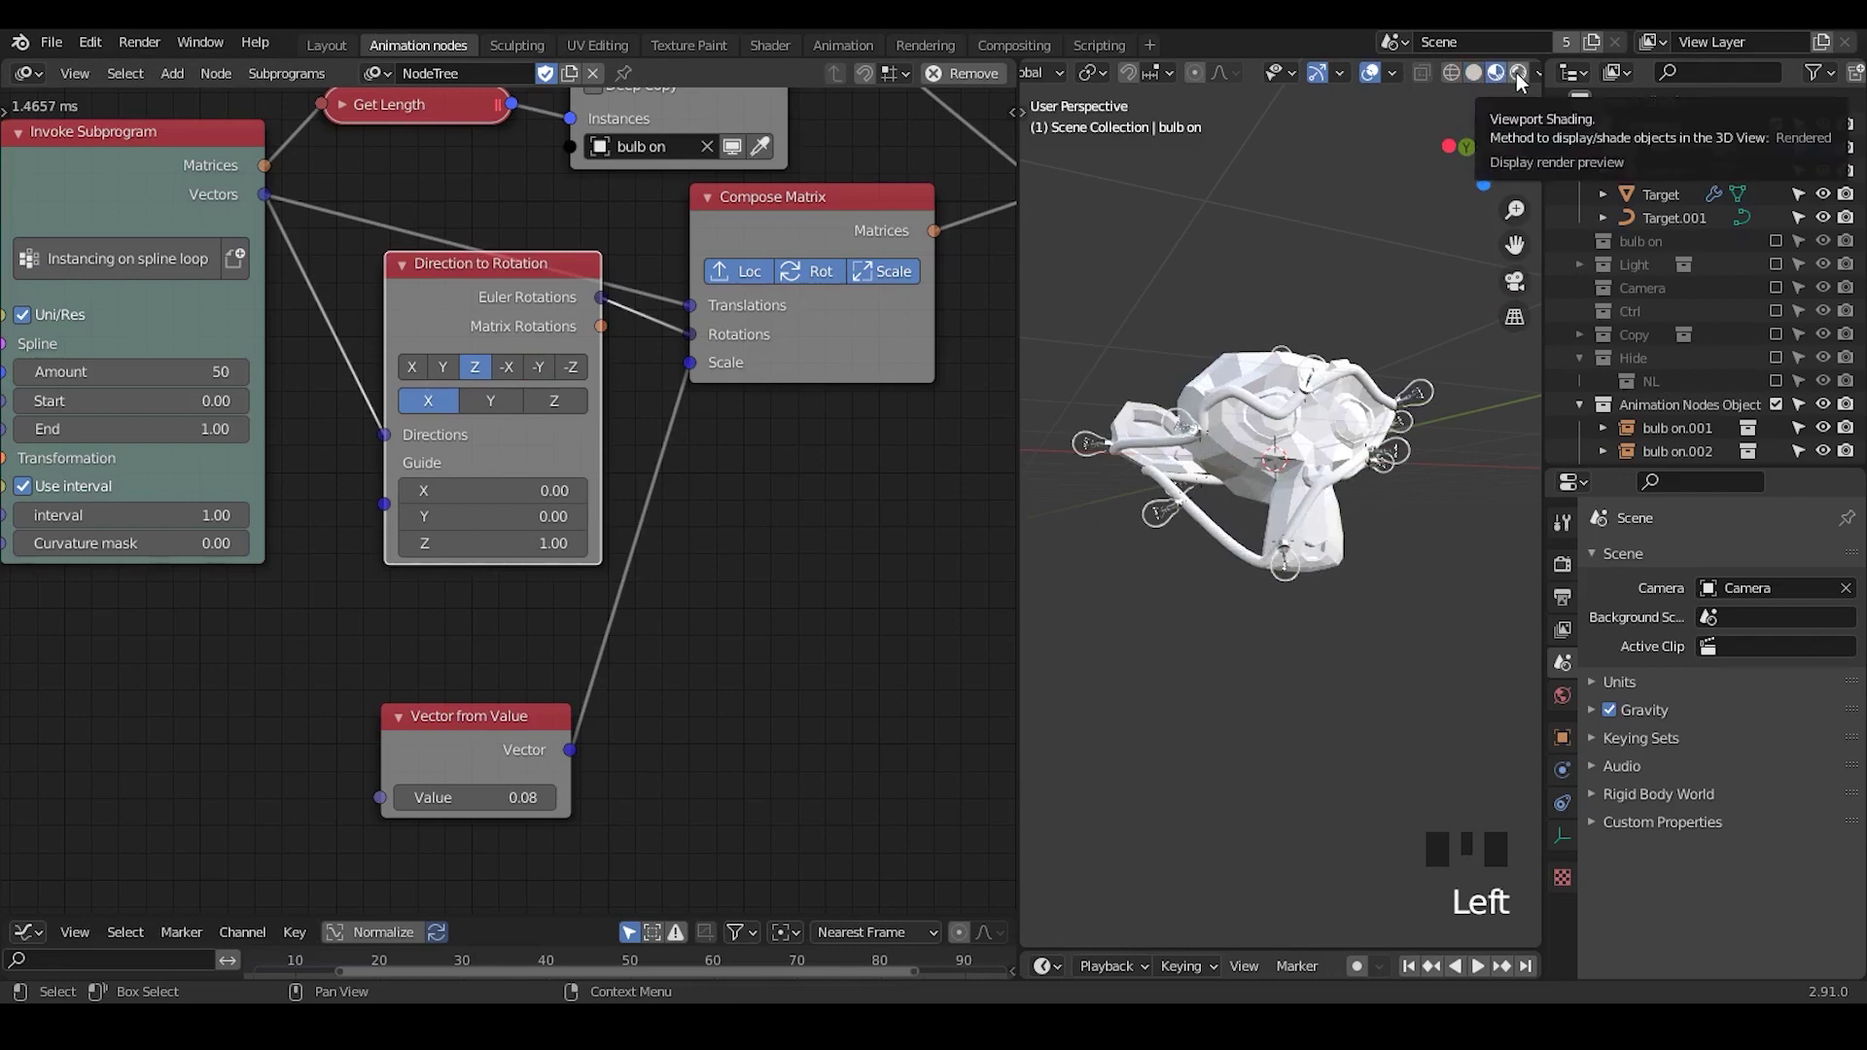
{"action": "left_click", "coordinate": [1515, 72]}
{"action": "mouse_move", "coordinate": [1363, 409]}
{"action": "middle_mouse_down"}
{"action": "mouse_move", "coordinate": [1320, 474]}
{"action": "mouse_move", "coordinate": [1076, 453]}
{"action": "middle_mouse_up"}
{"action": "left_click_drag", "start_coordinate": [1018, 450], "coordinate": [775, 447]}
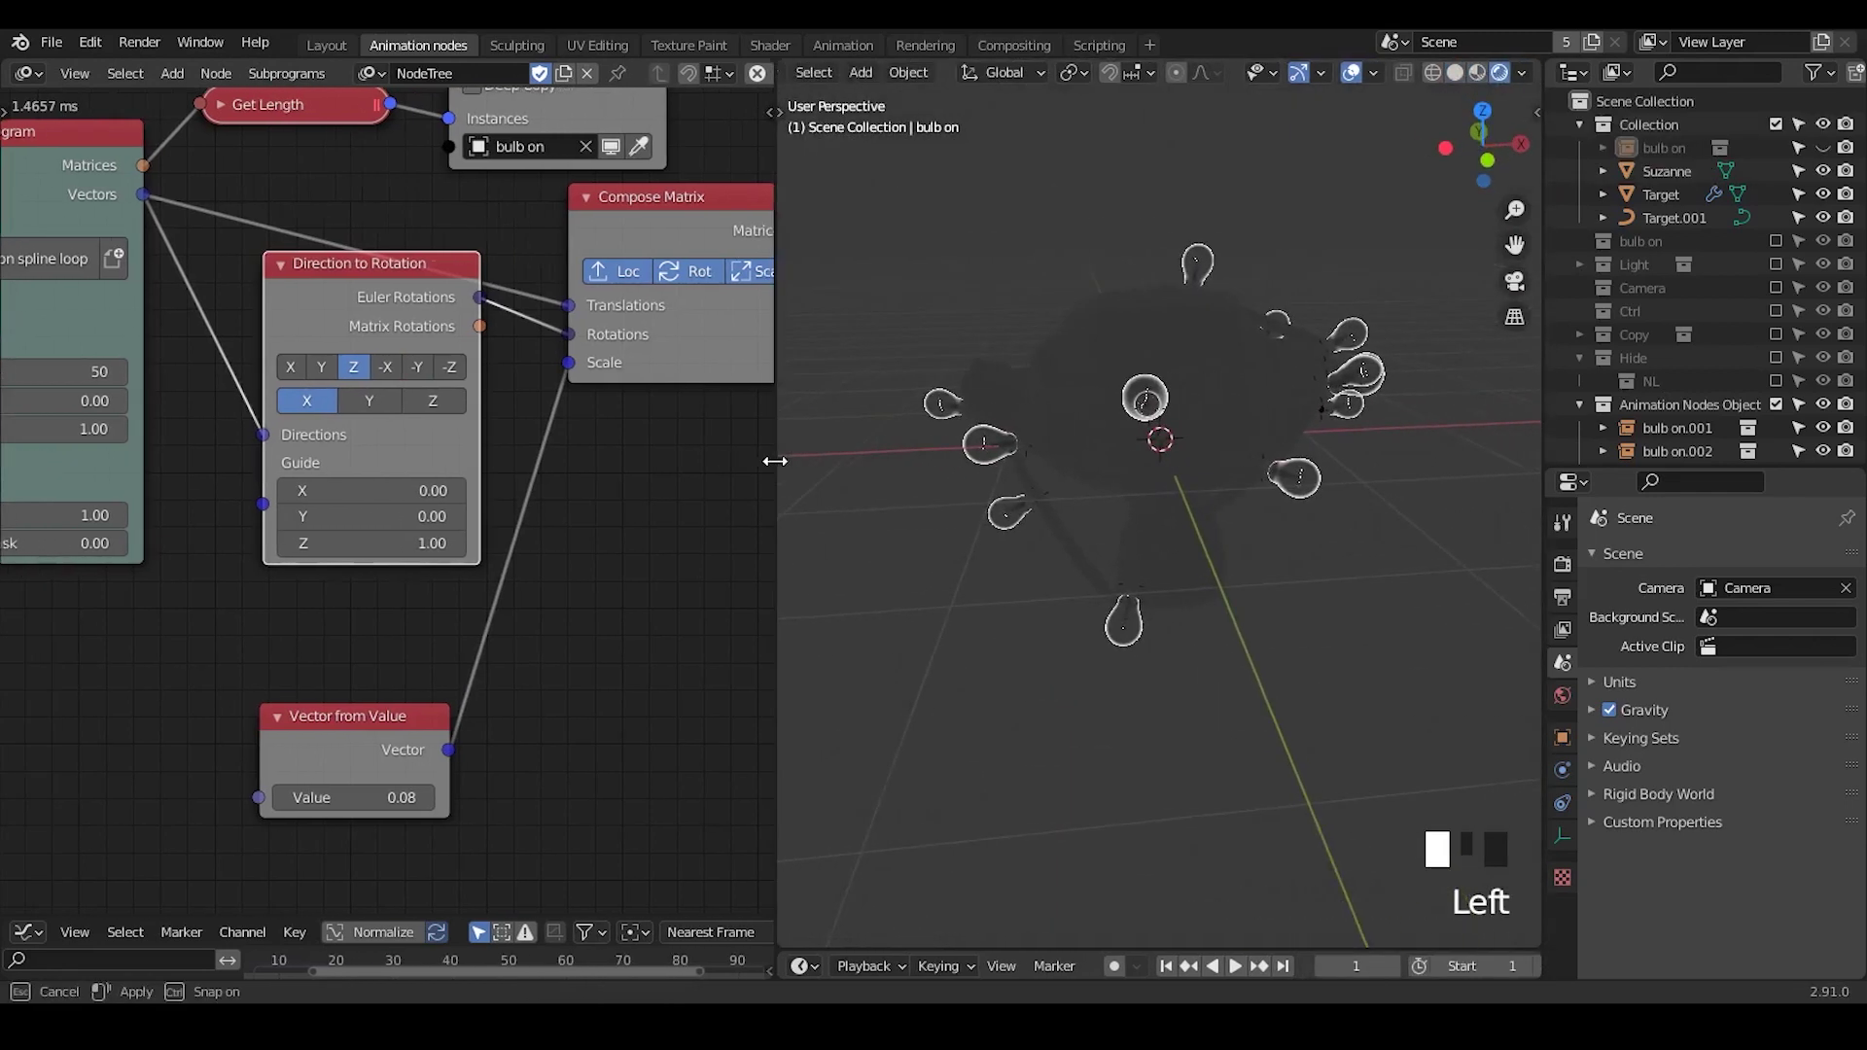
{"action": "middle_click_drag", "start_coordinate": [1021, 437], "coordinate": [1215, 468]}
- Enable Bloom in Render Properties so the bulbs glow
{"action": "left_click", "coordinate": [1563, 564]}
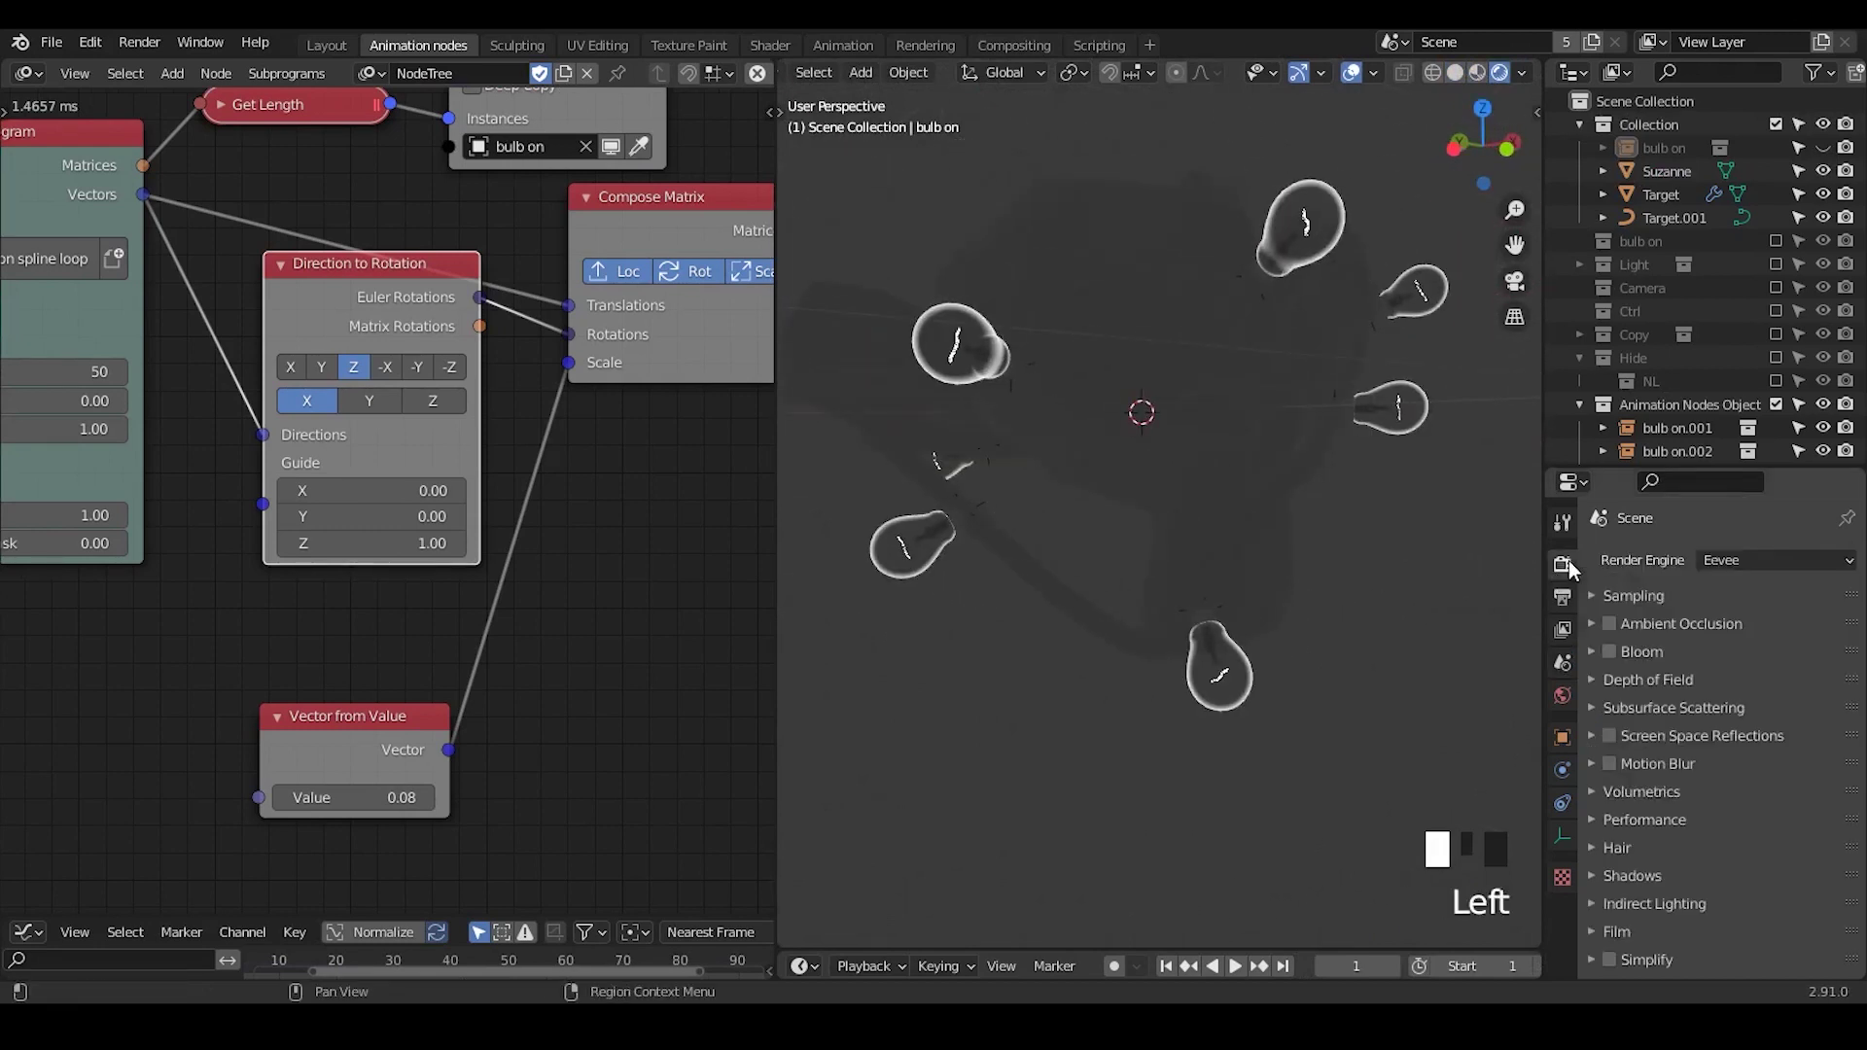
{"action": "left_click", "coordinate": [1562, 596]}
{"action": "left_click", "coordinate": [1562, 563]}
{"action": "left_click", "coordinate": [1609, 651]}
{"action": "middle_click_drag", "start_coordinate": [1264, 504], "coordinate": [1290, 333]}
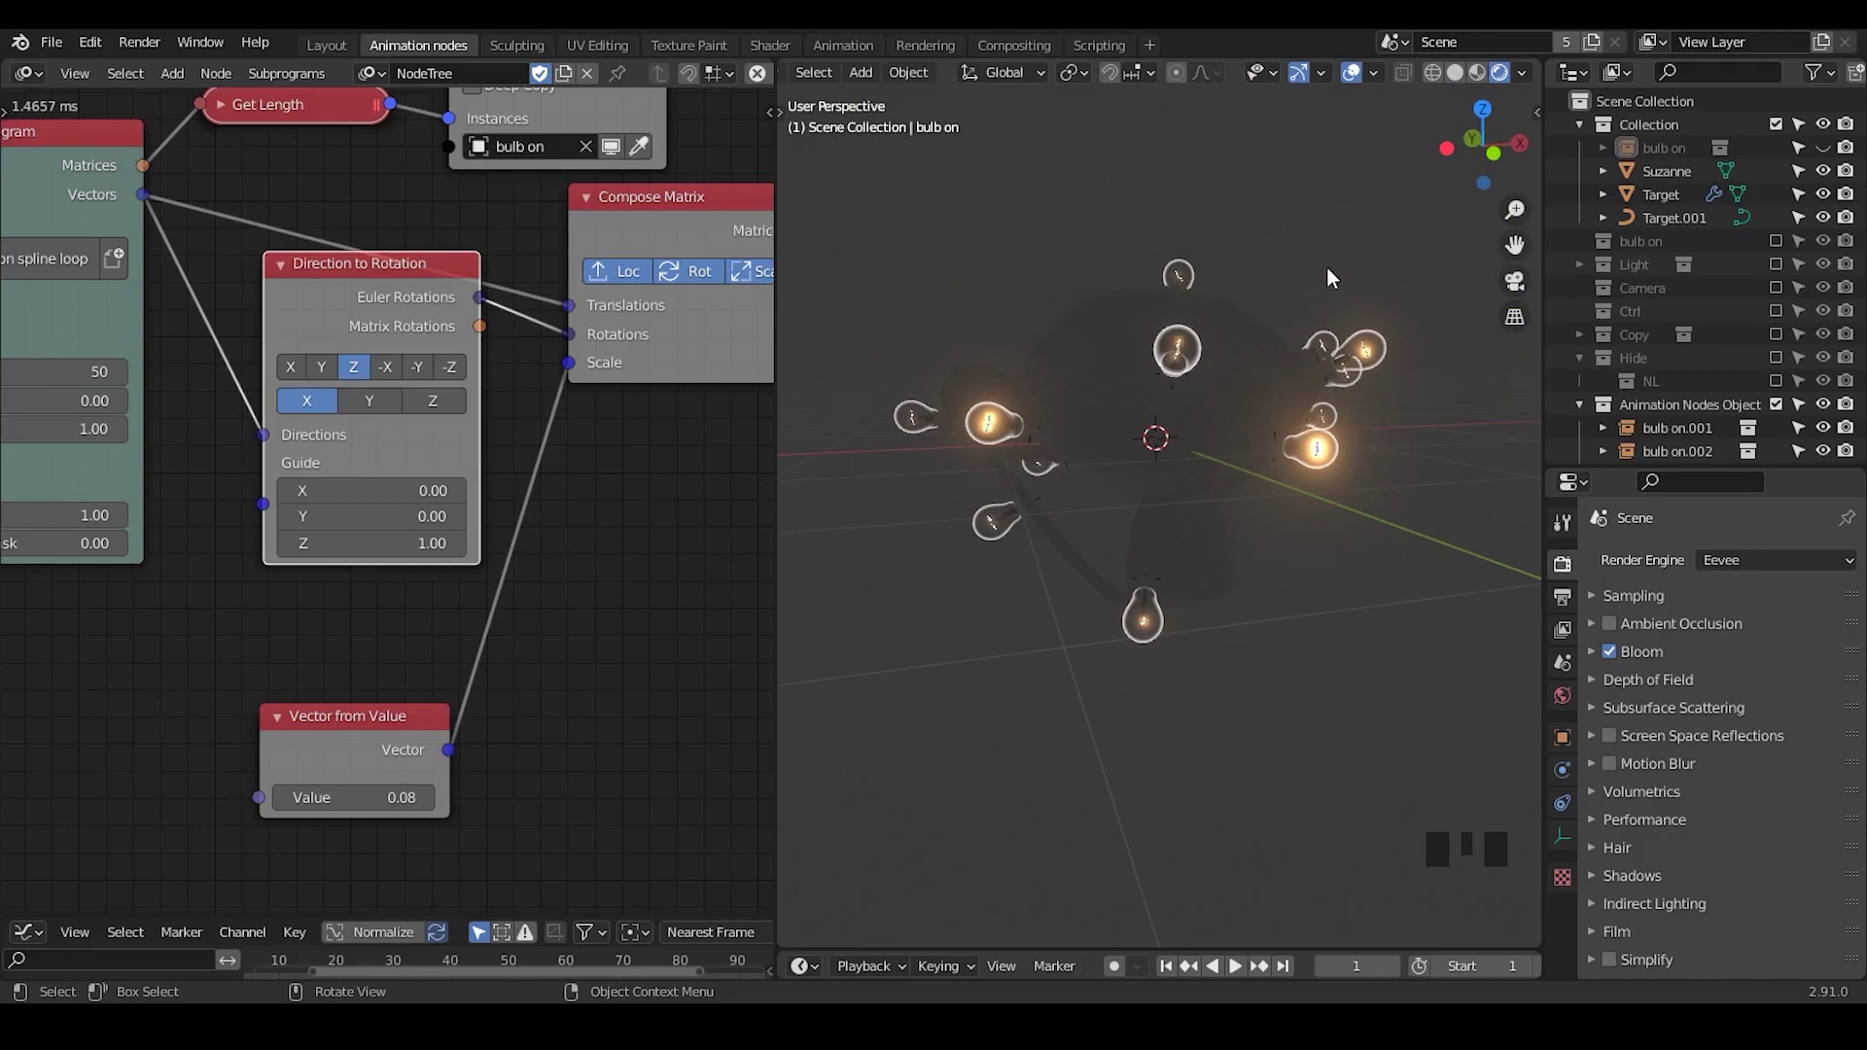
- Add a point light and raise it along Z
{"action": "key", "text": "shift+a"}
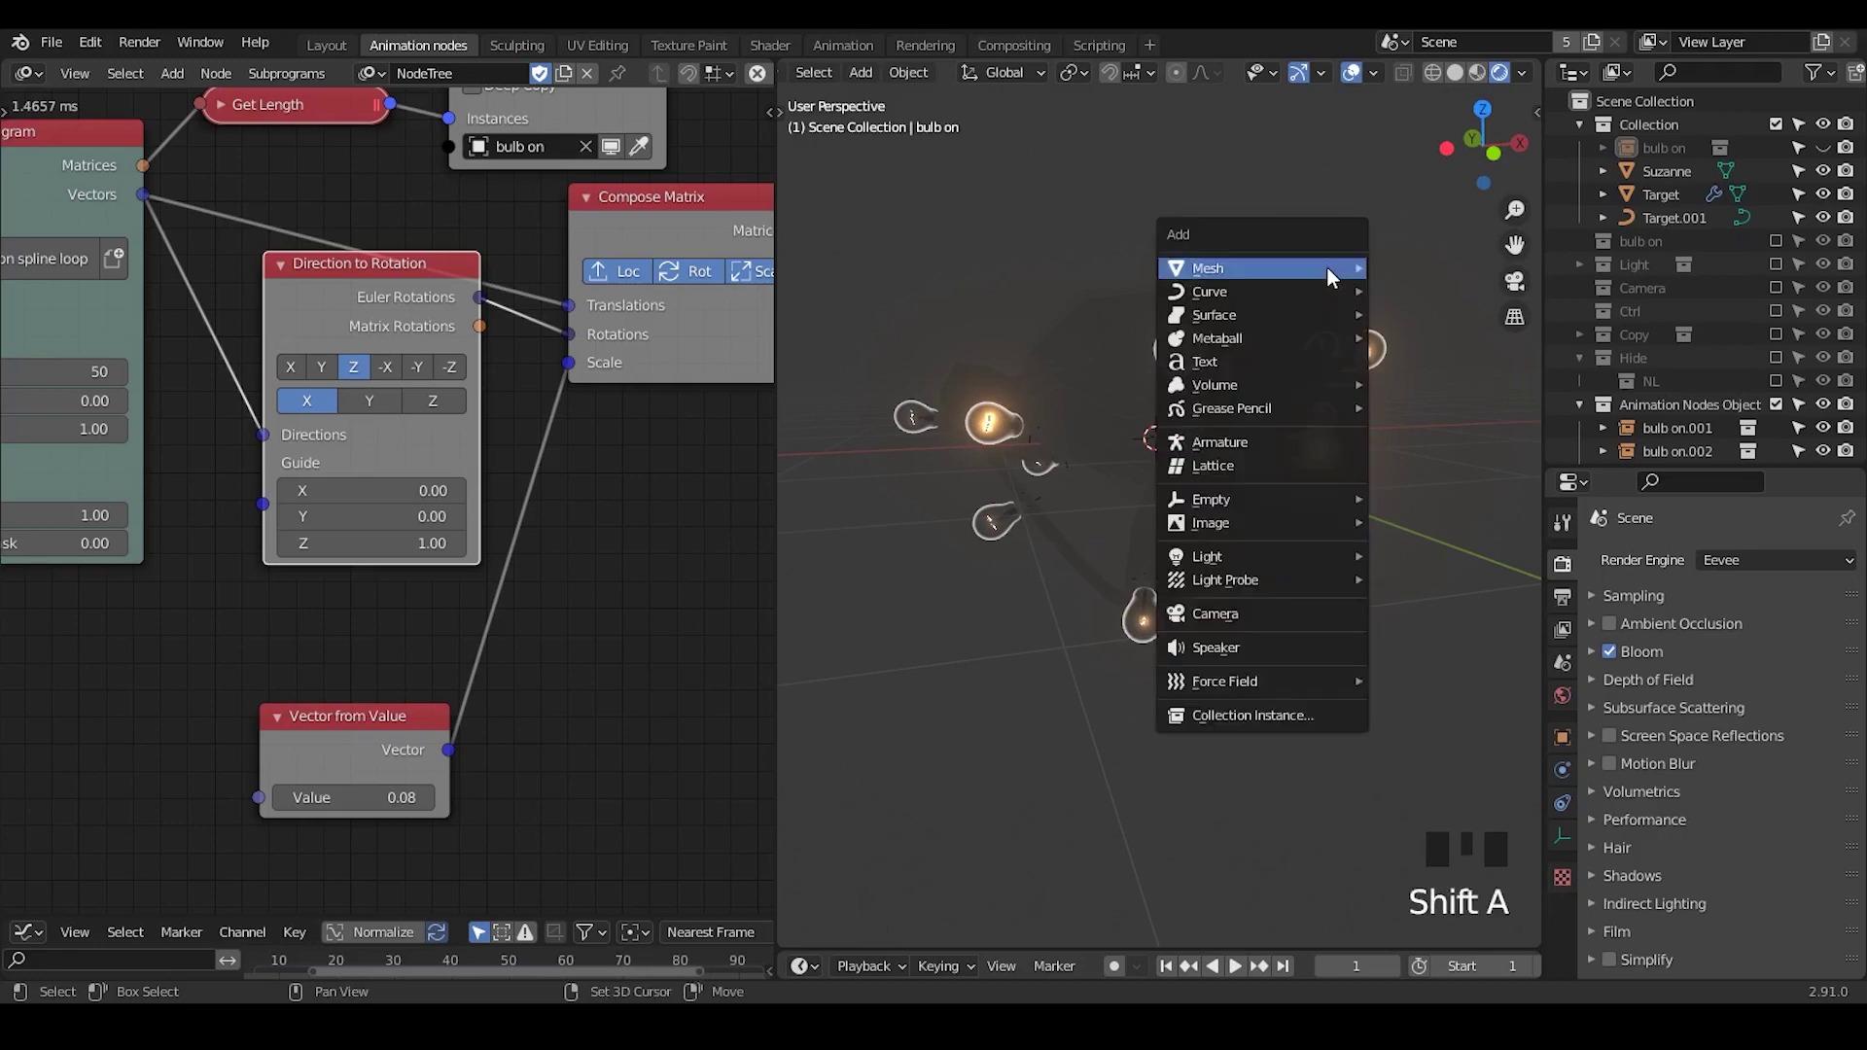
{"action": "left_click", "coordinate": [1301, 556]}
{"action": "key", "text": "g"}
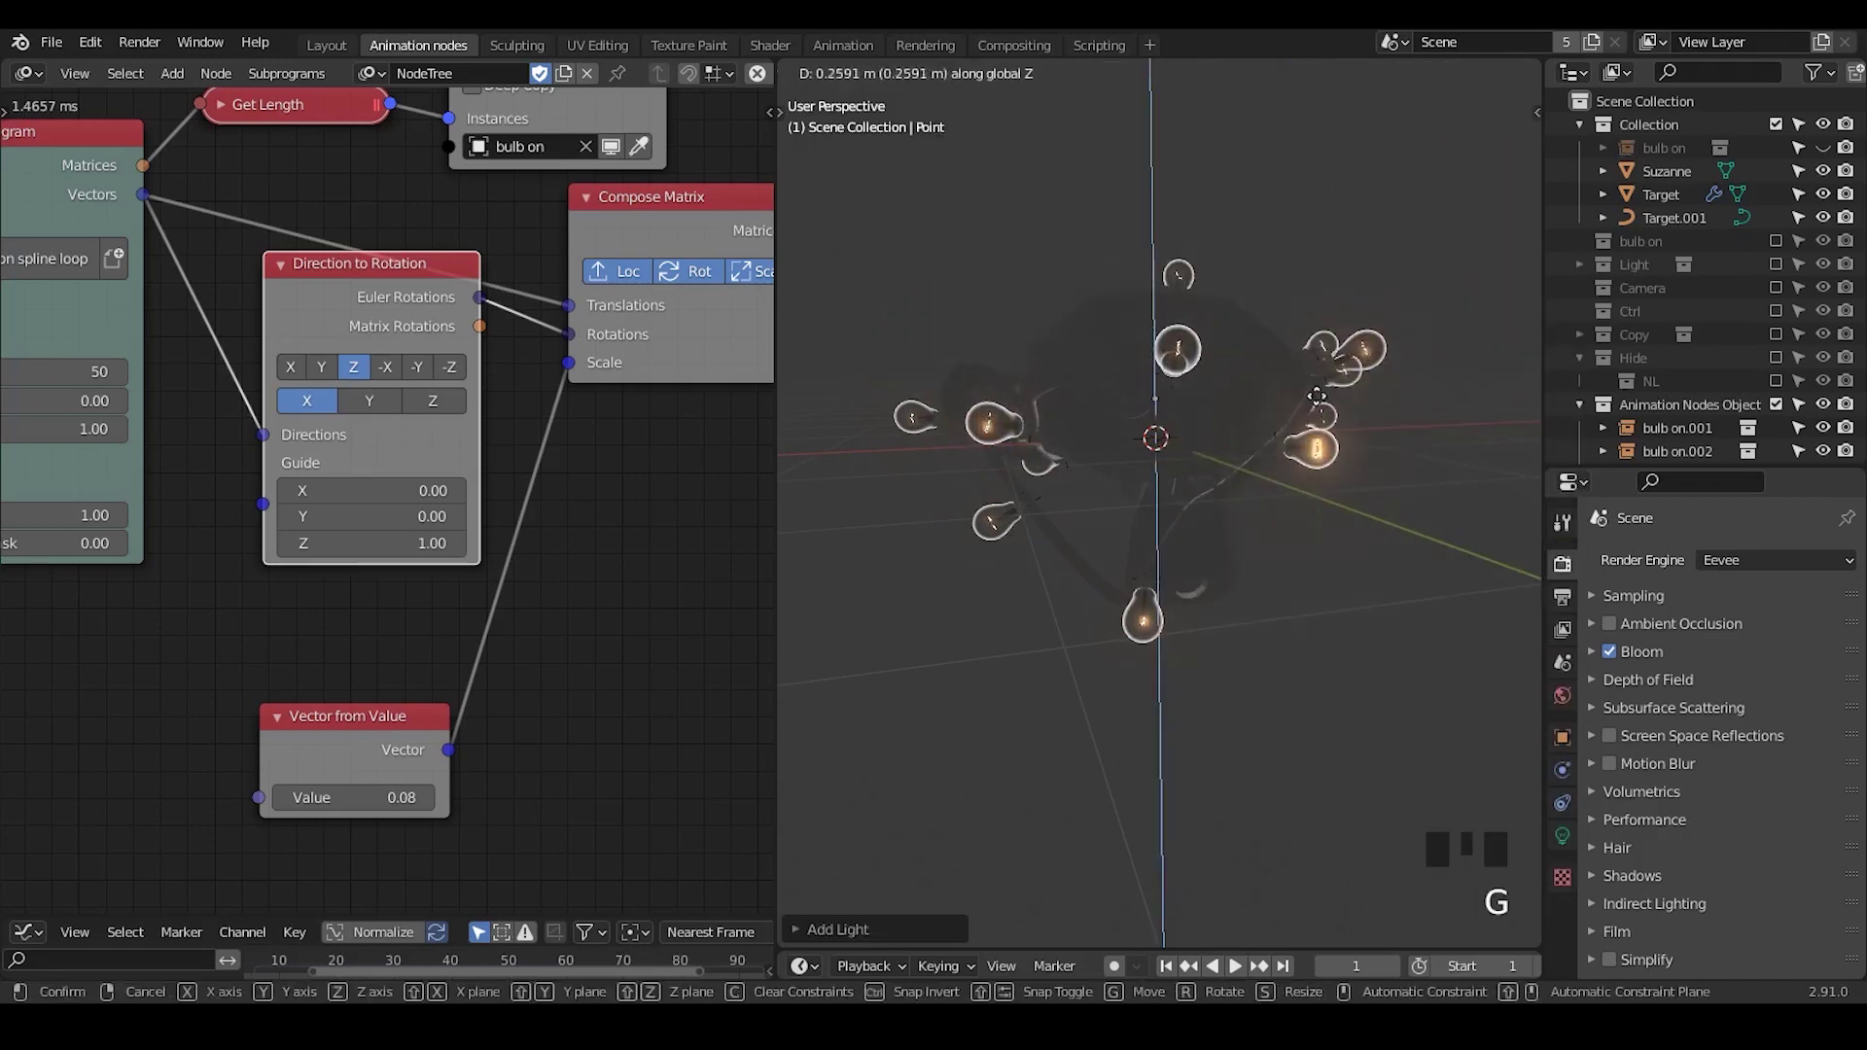
{"action": "left_click", "coordinate": [1313, 272]}
{"action": "middle_click_drag", "start_coordinate": [1312, 272], "coordinate": [1247, 459]}
- Keep Eevee as the render engine and bring the Object Matrix Output node into view
{"action": "left_click", "coordinate": [1770, 561]}
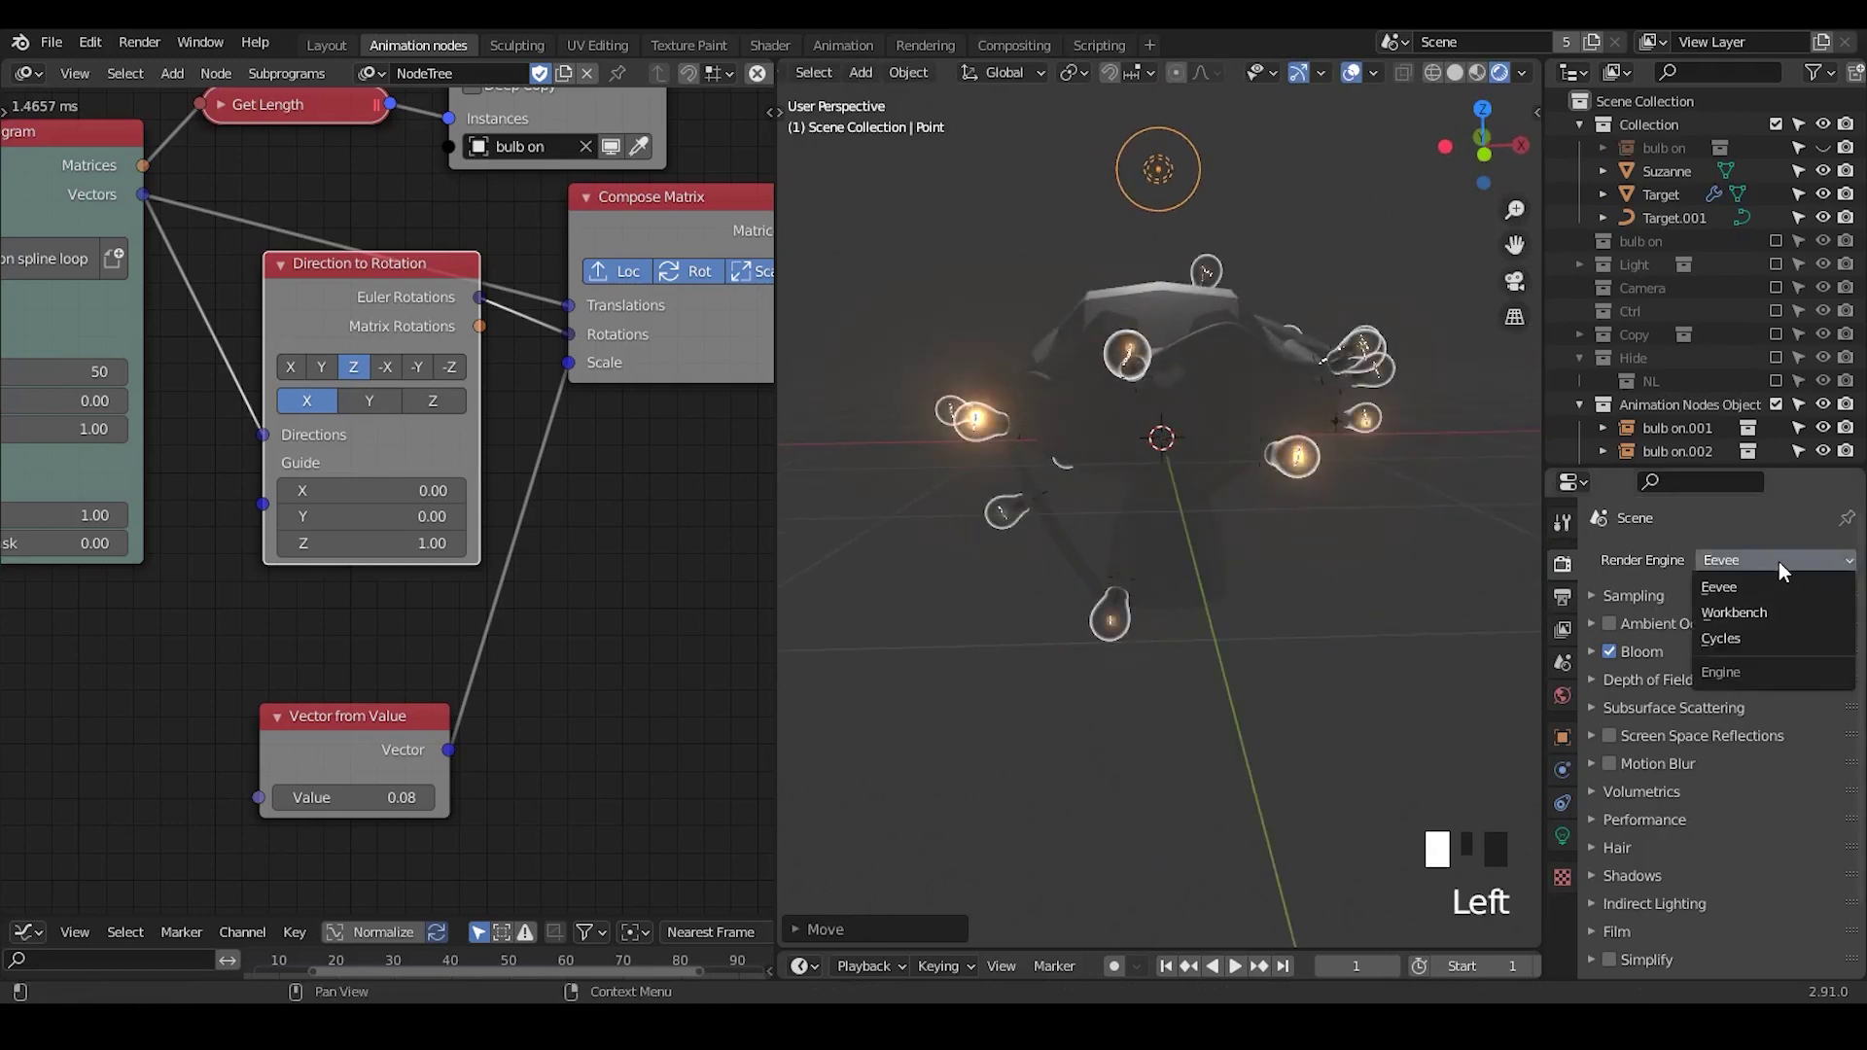
{"action": "left_click", "coordinate": [1778, 562]}
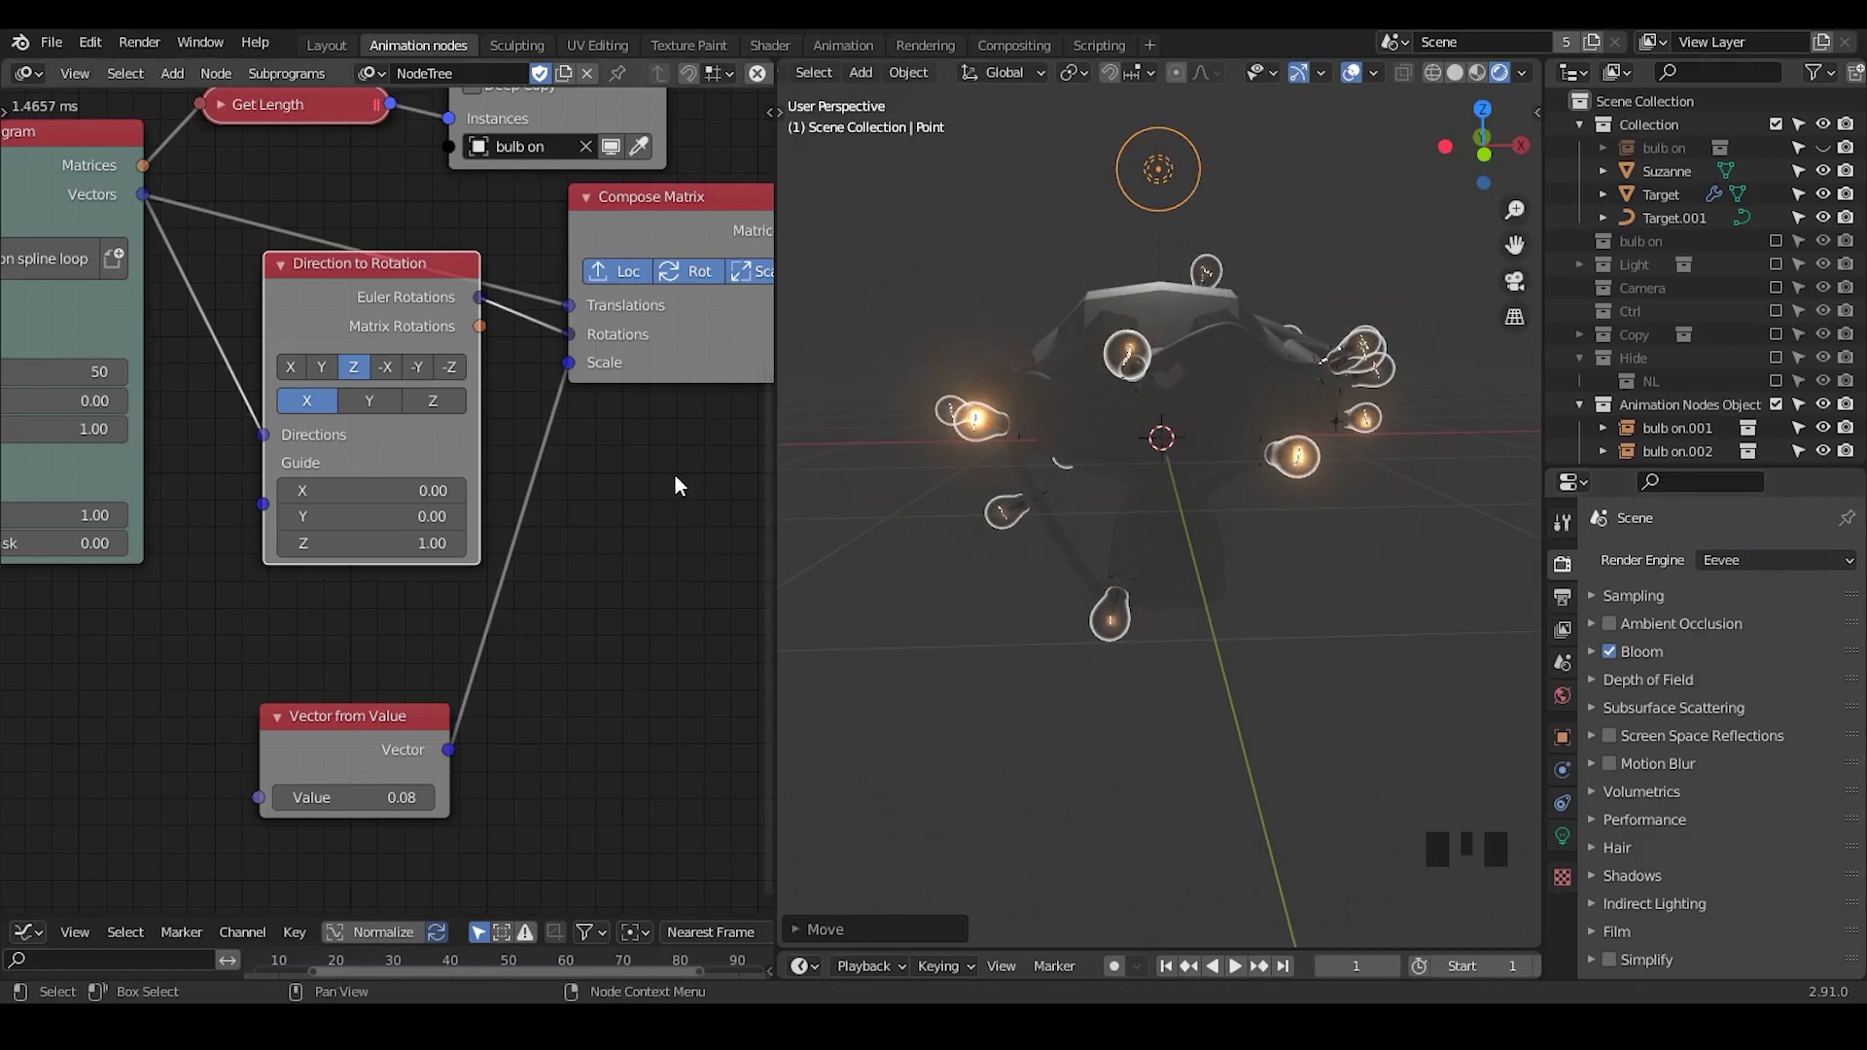
{"action": "middle_click_drag", "start_coordinate": [674, 483], "coordinate": [385, 449]}
{"action": "middle_click_drag", "start_coordinate": [598, 444], "coordinate": [547, 505]}
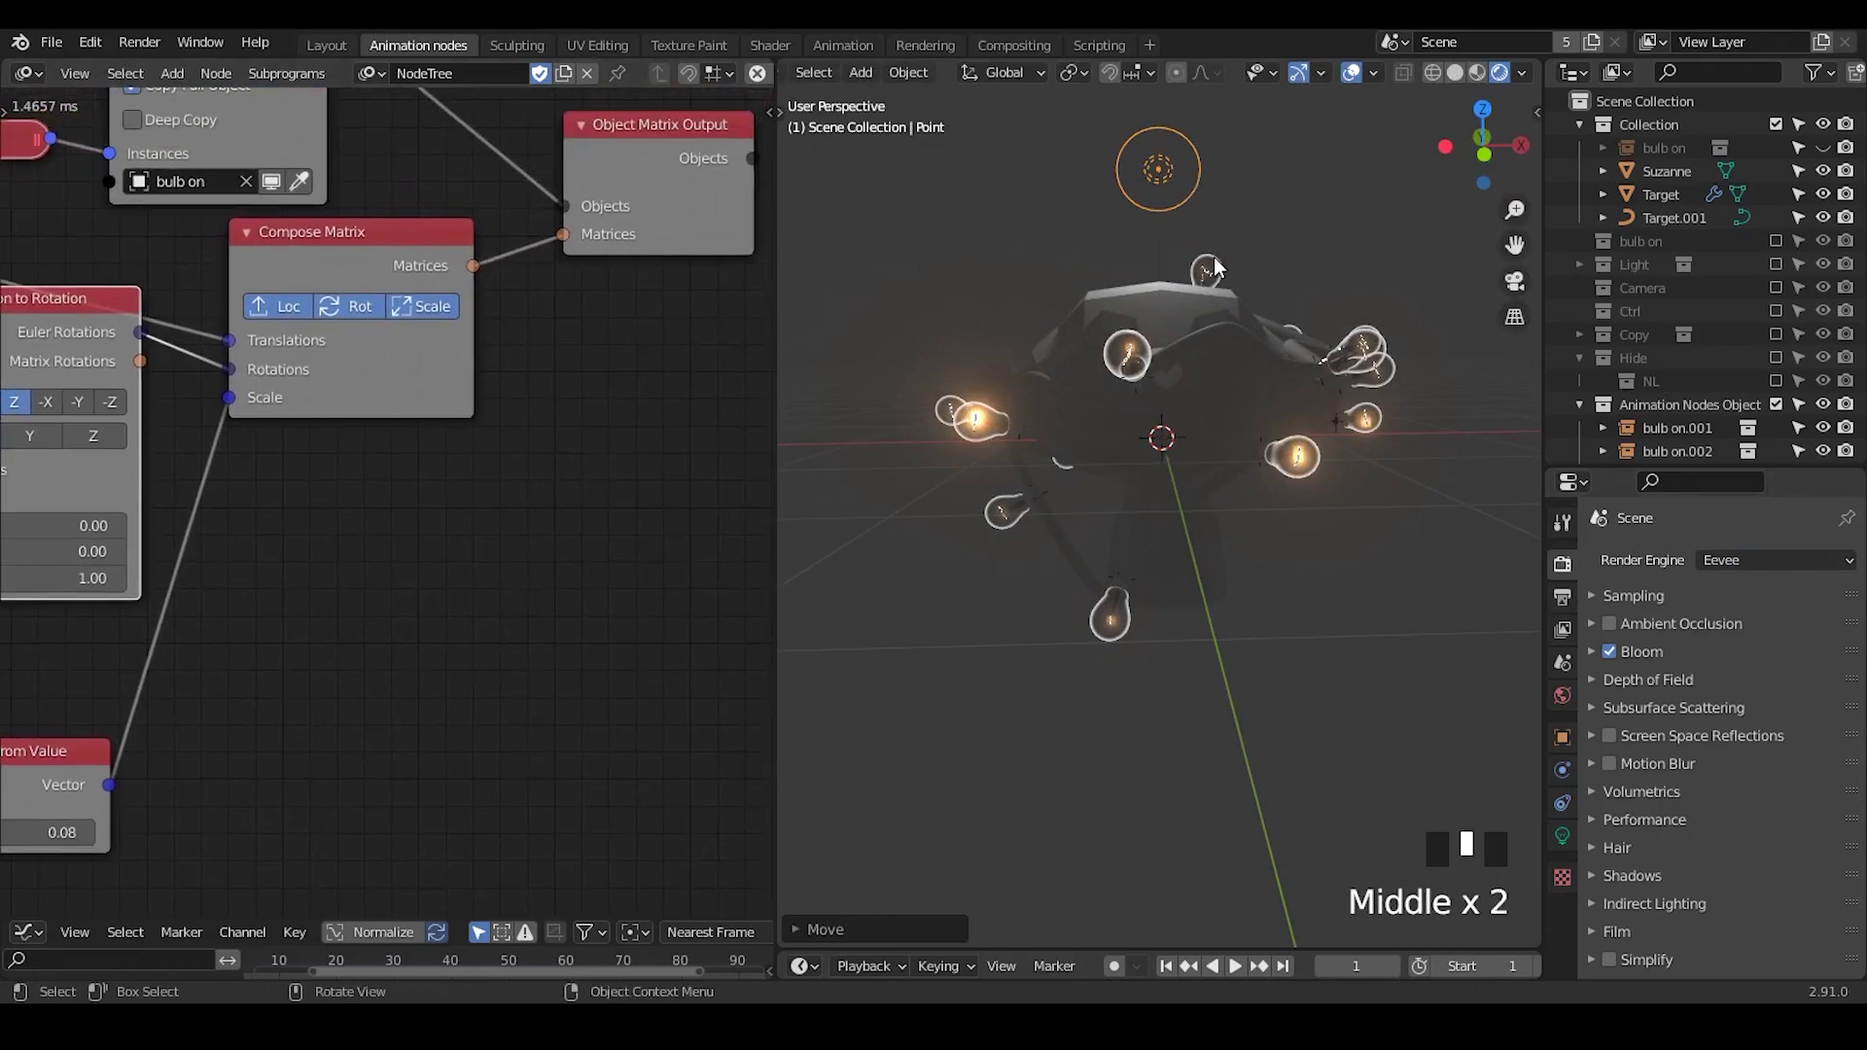
{"action": "middle_click_drag", "start_coordinate": [1196, 330], "coordinate": [1245, 316]}
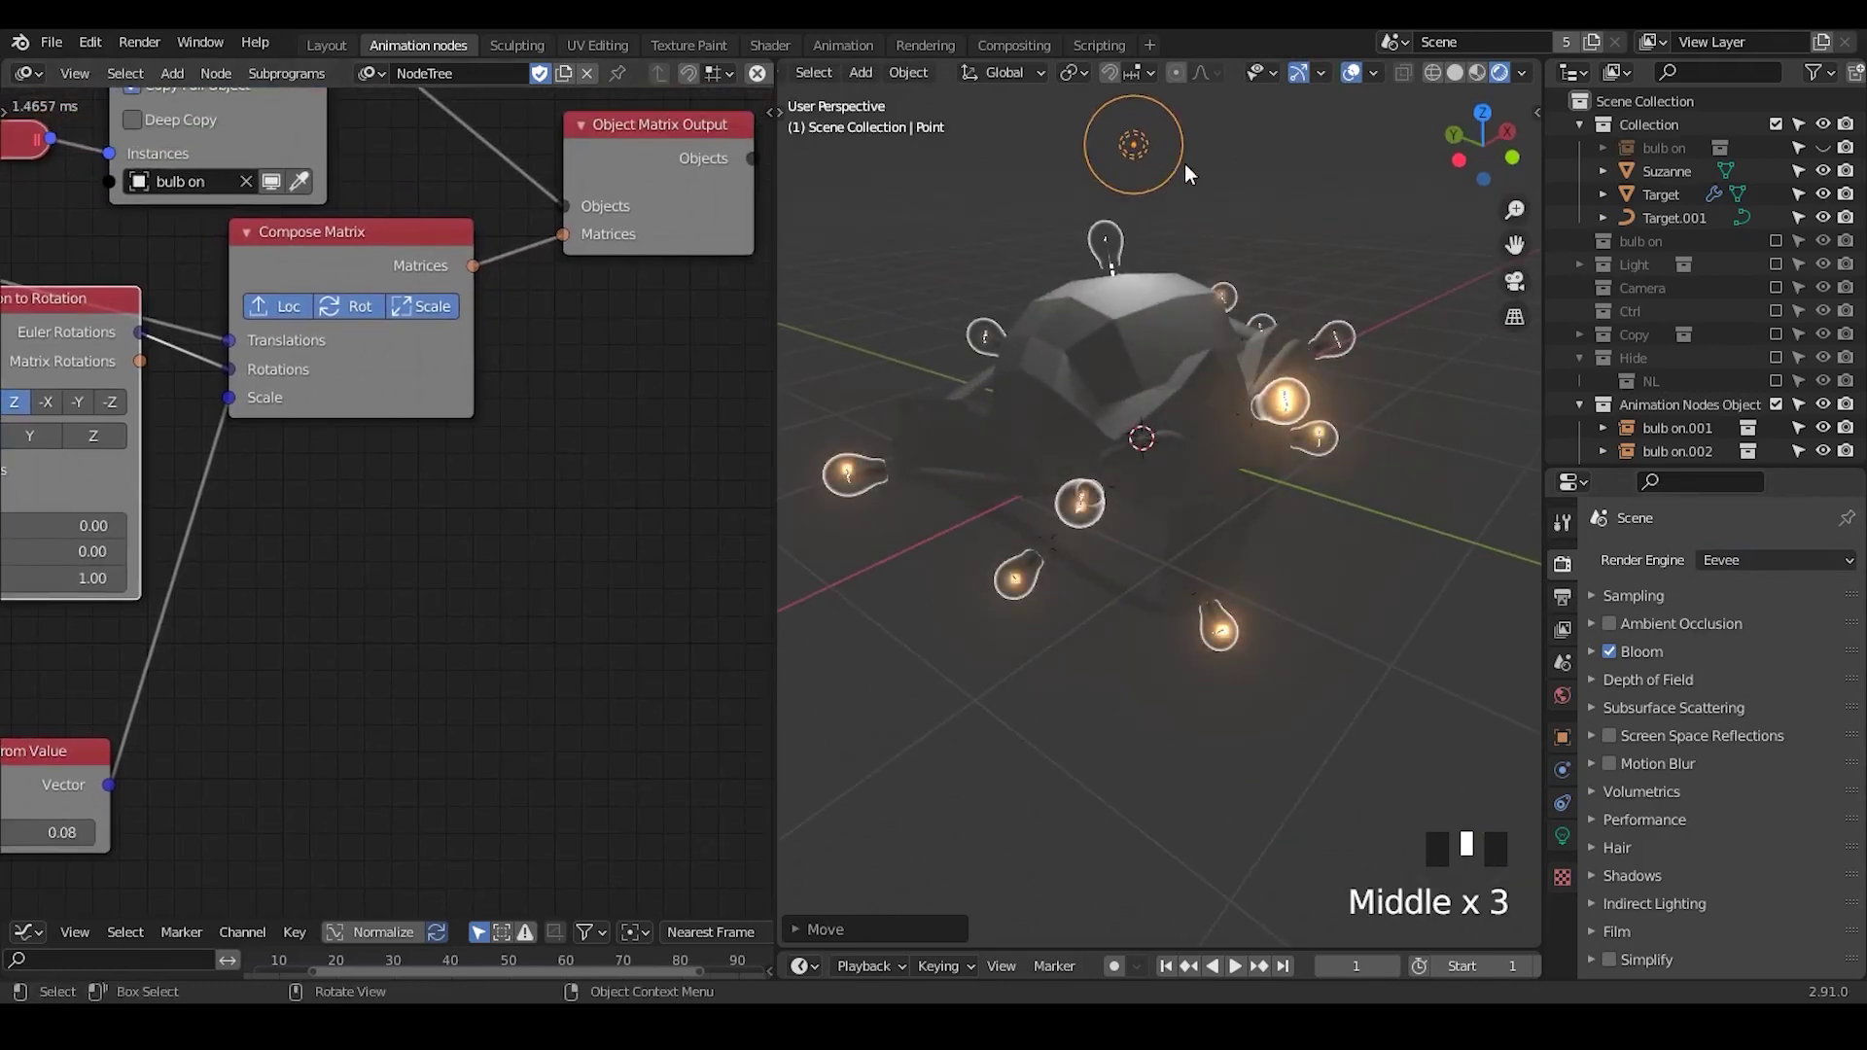
- Move the point light down against Suzanne's head among the bulbs
{"action": "key", "text": "g"}
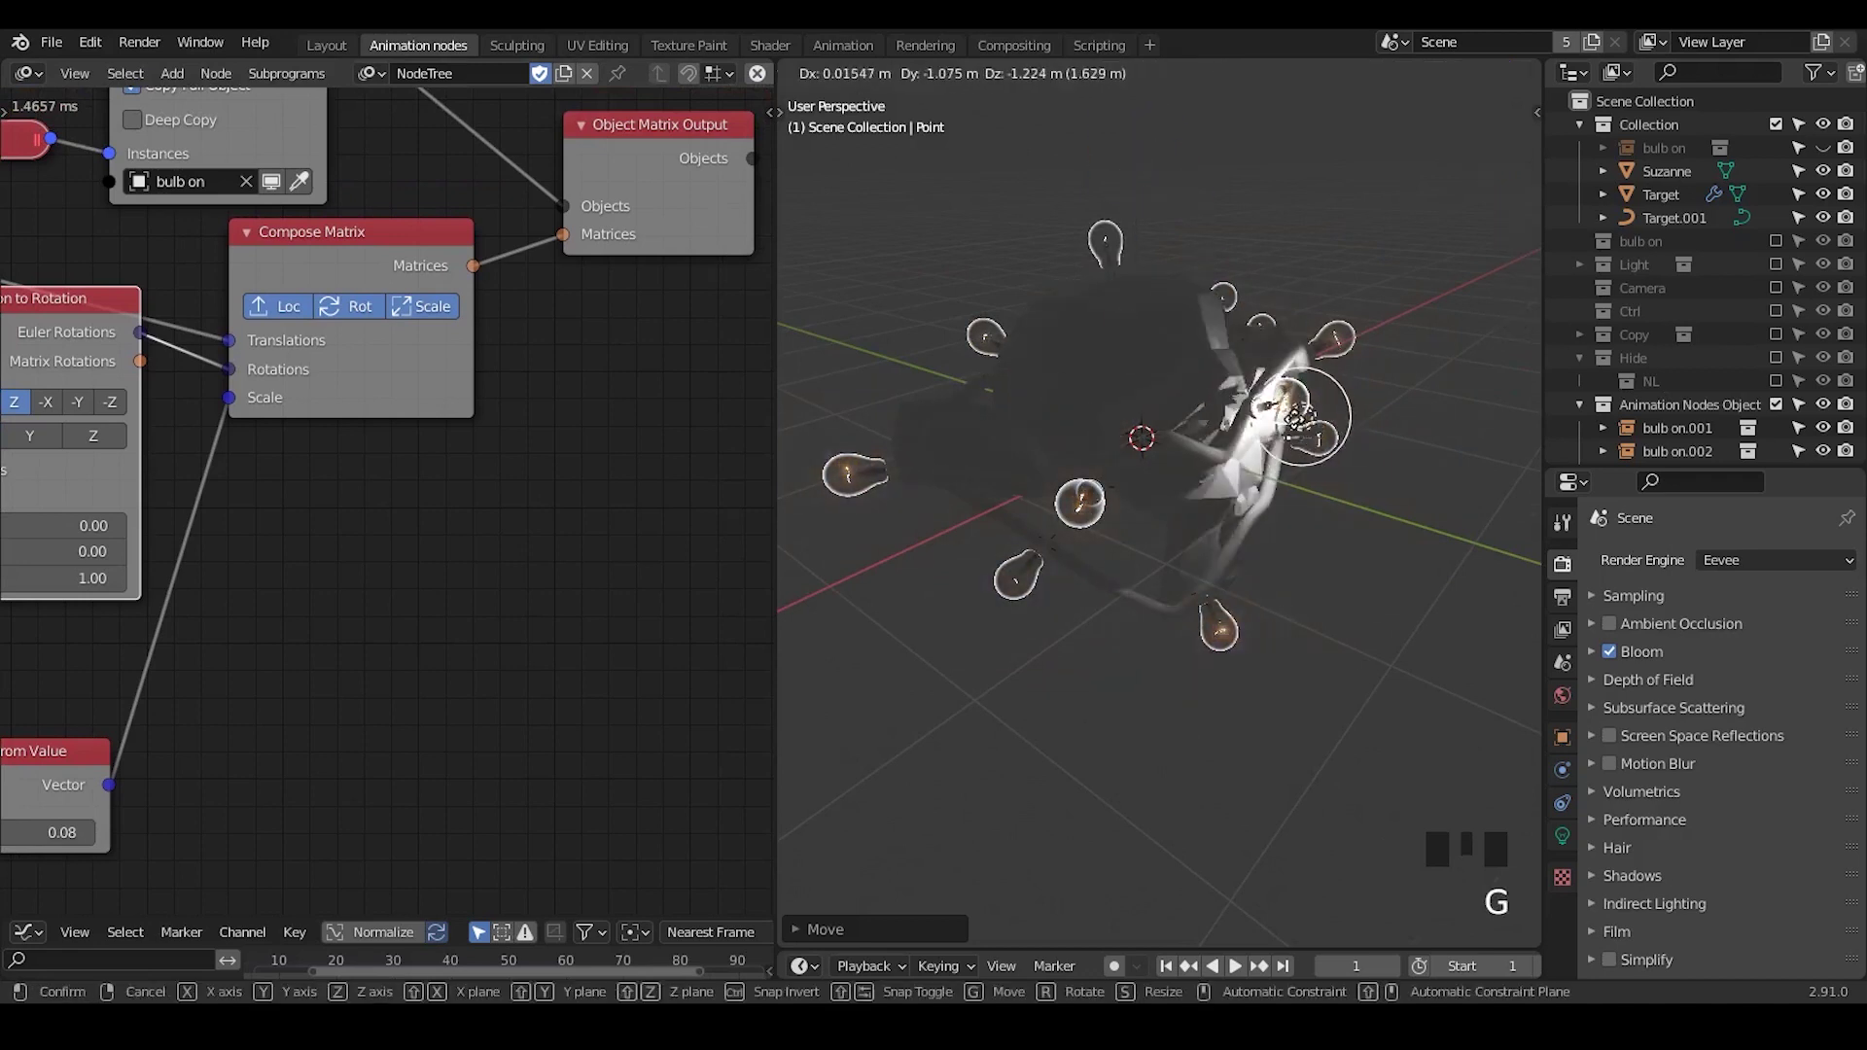
{"action": "key", "text": "g"}
{"action": "key", "text": "g"}
{"action": "left_click", "coordinate": [1291, 421]}
{"action": "key", "text": "g"}
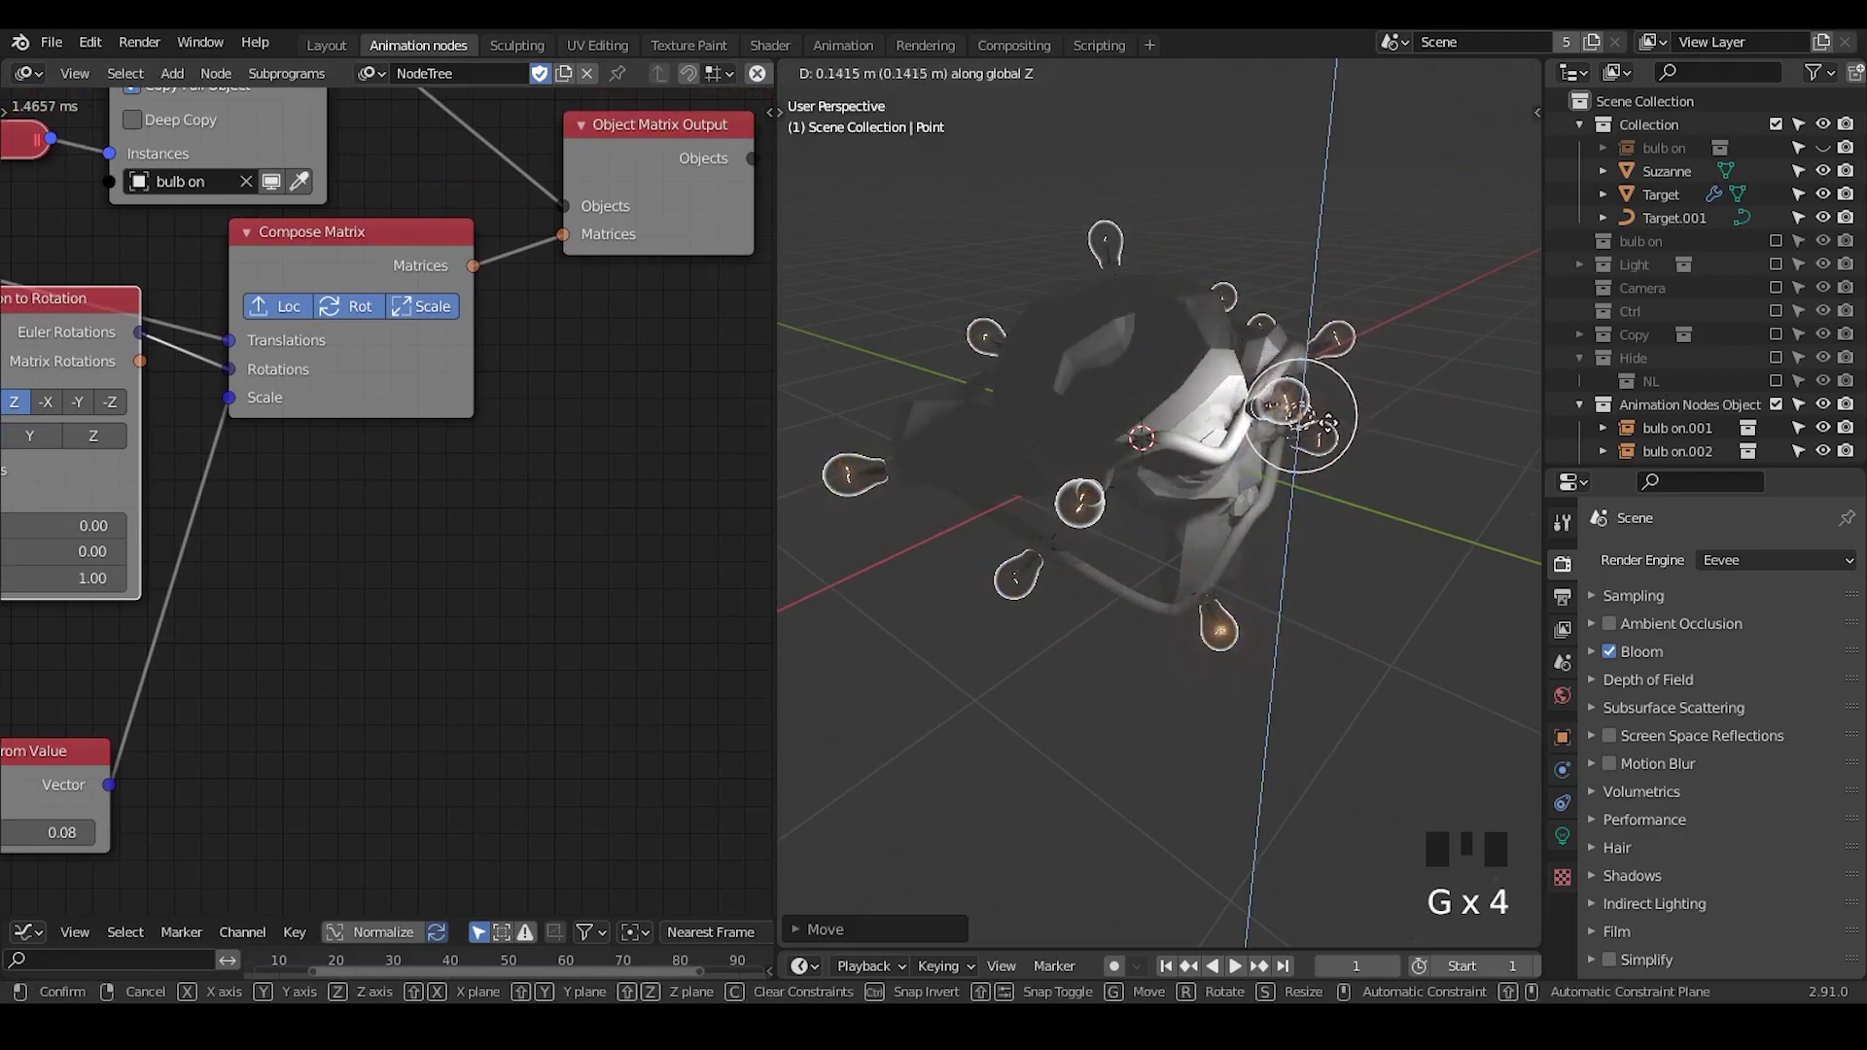
{"action": "key", "text": "g"}
{"action": "left_click", "coordinate": [1349, 409]}
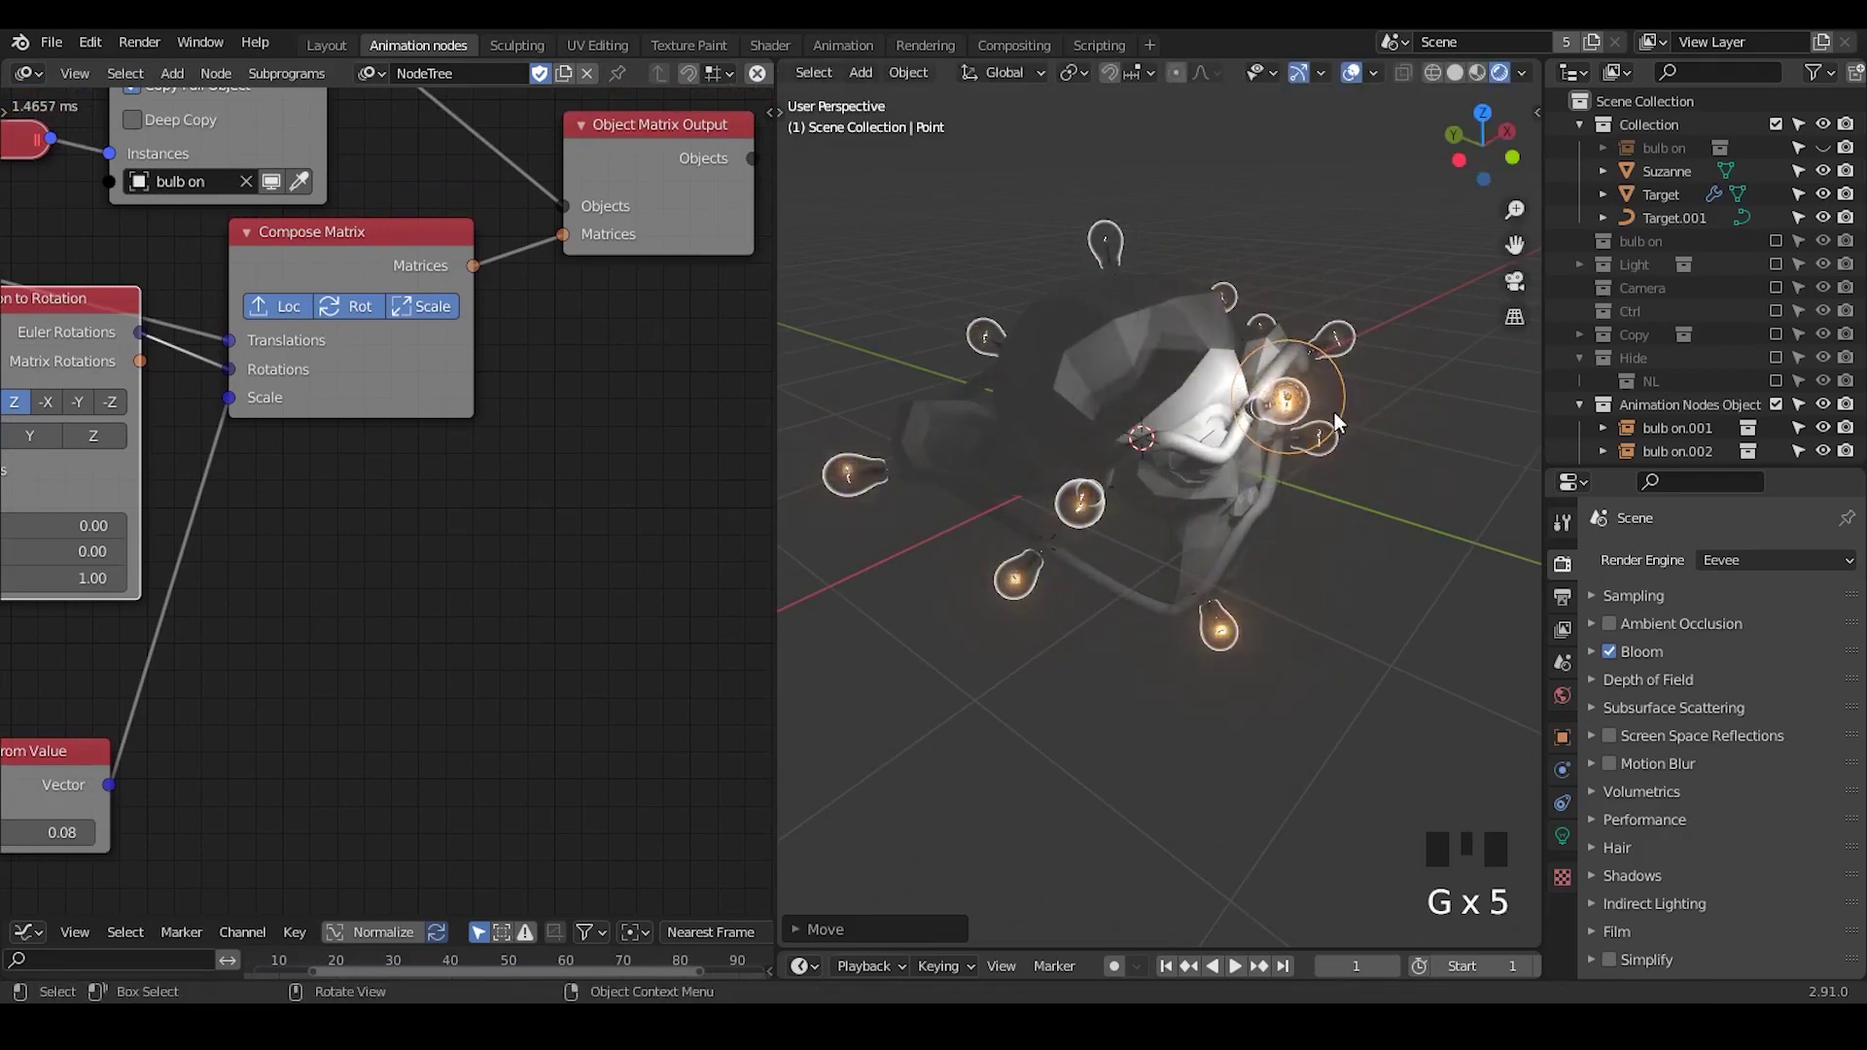
{"action": "middle_click_drag", "start_coordinate": [1348, 409], "coordinate": [1259, 404]}
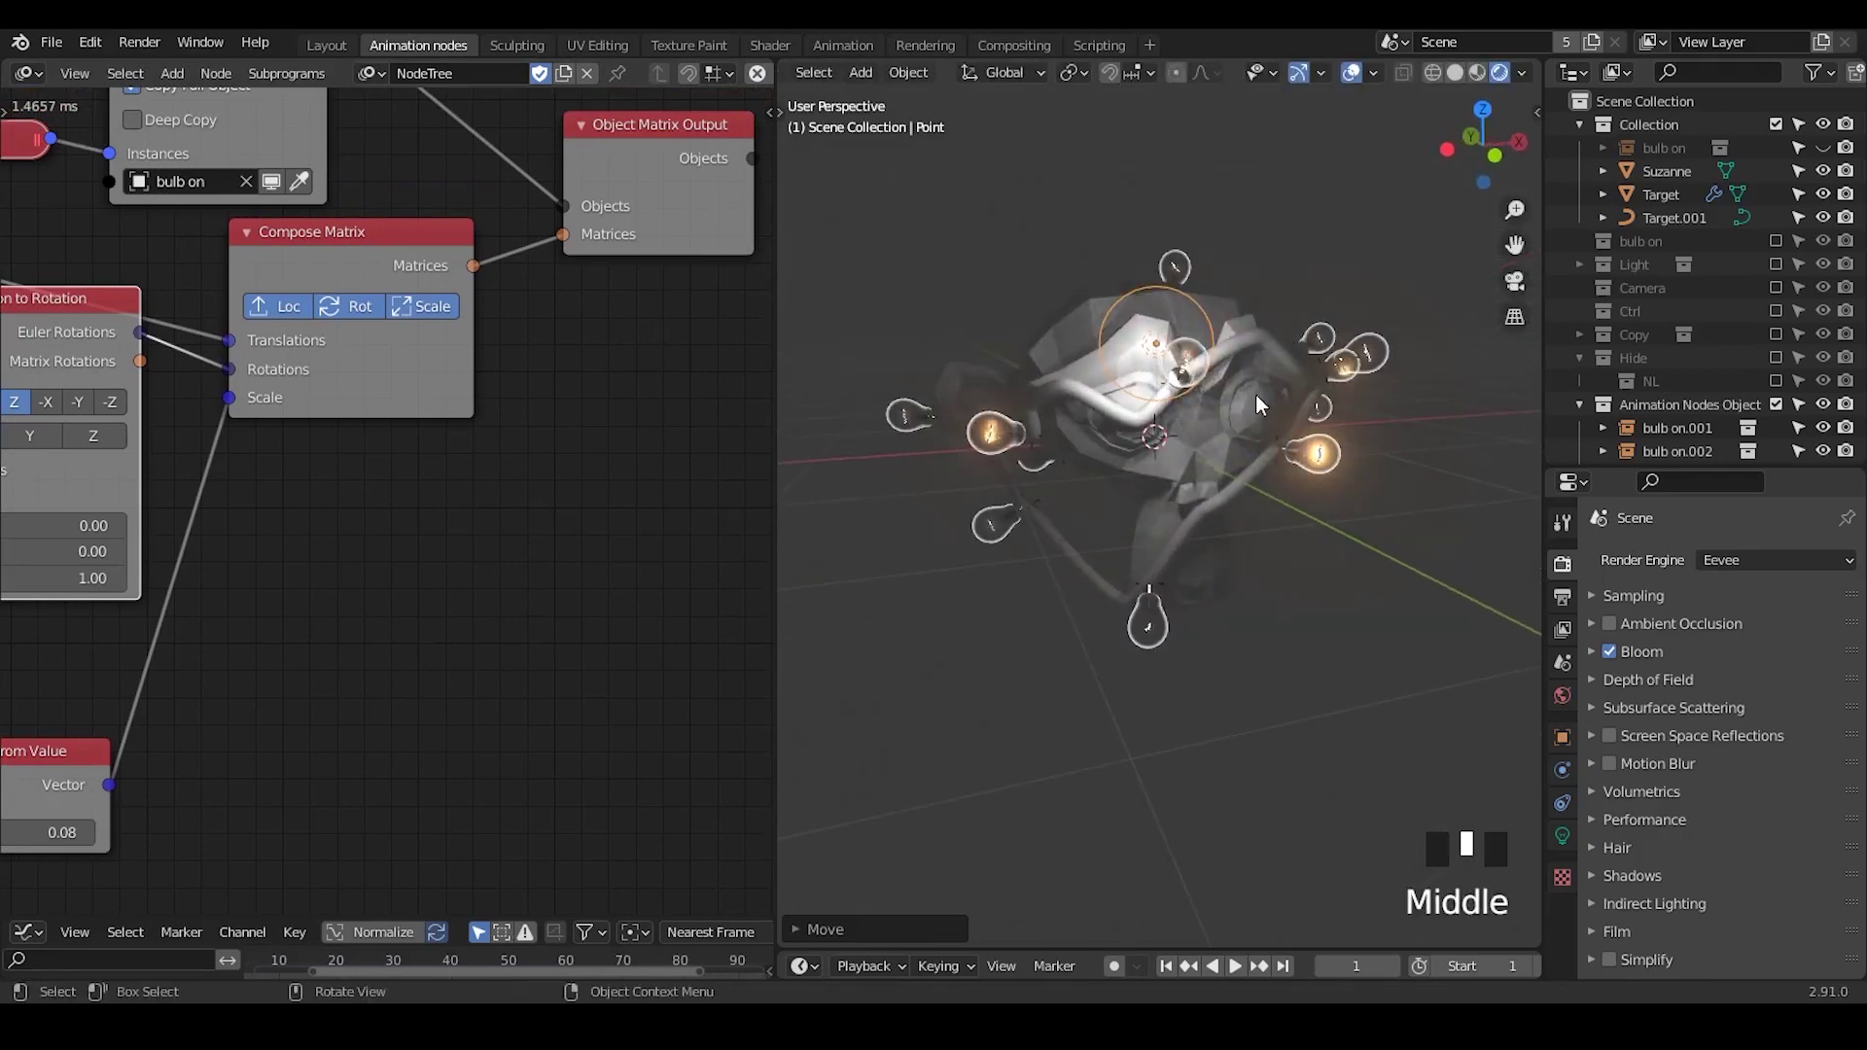
{"action": "key", "text": "x"}
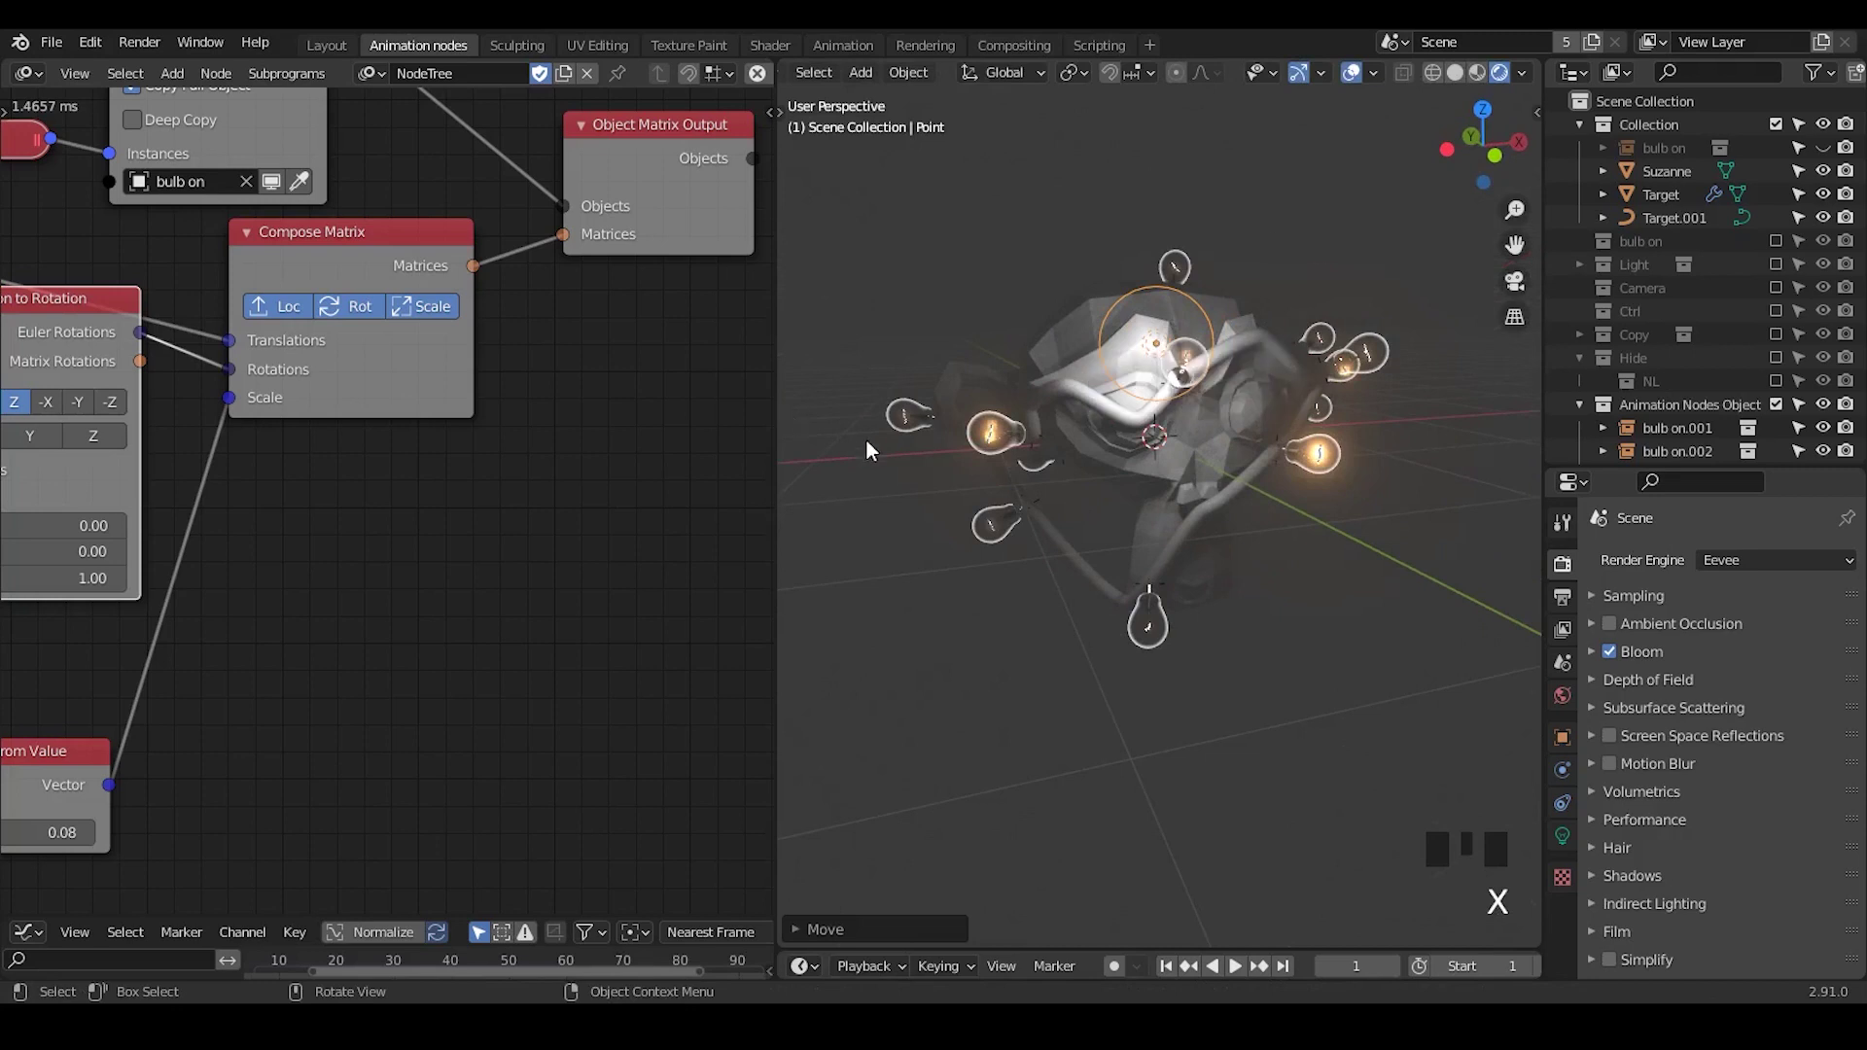
- Add a Point Lamp Object Instancer whose count comes from Get Length
{"action": "middle_click_drag", "start_coordinate": [525, 463], "coordinate": [325, 503]}
{"action": "key", "text": "ctrl+a"}
{"action": "type", "text": "objecti nstan"}
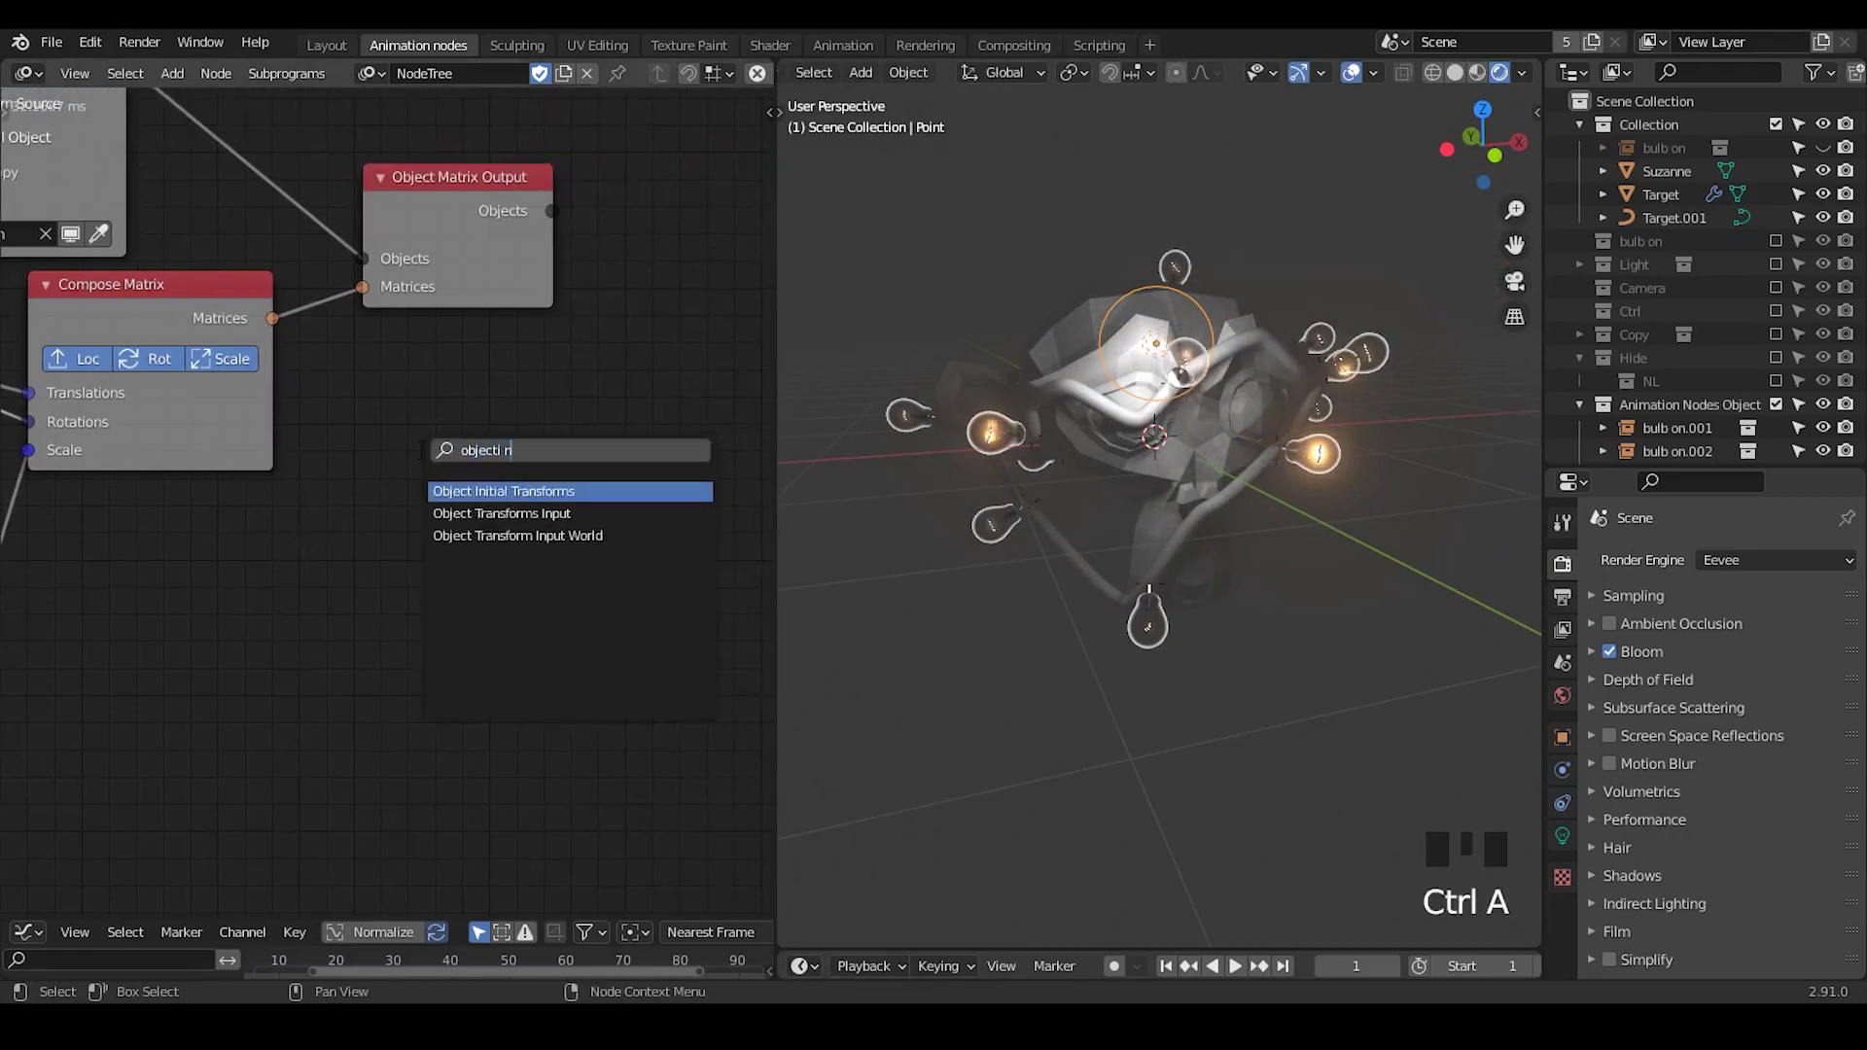
{"action": "key", "text": "BackSpace"}
{"action": "key", "text": "BackSpace"}
{"action": "key", "text": "BackSpace"}
{"action": "key", "text": "BackSpace"}
{"action": "key", "text": "BackSpace"}
{"action": "key", "text": "BackSpace"}
{"action": "key", "text": "BackSpace"}
{"action": "key", "text": "BackSpace"}
{"action": "key", "text": "BackSpace"}
{"action": "type", "text": "ct instancer"}
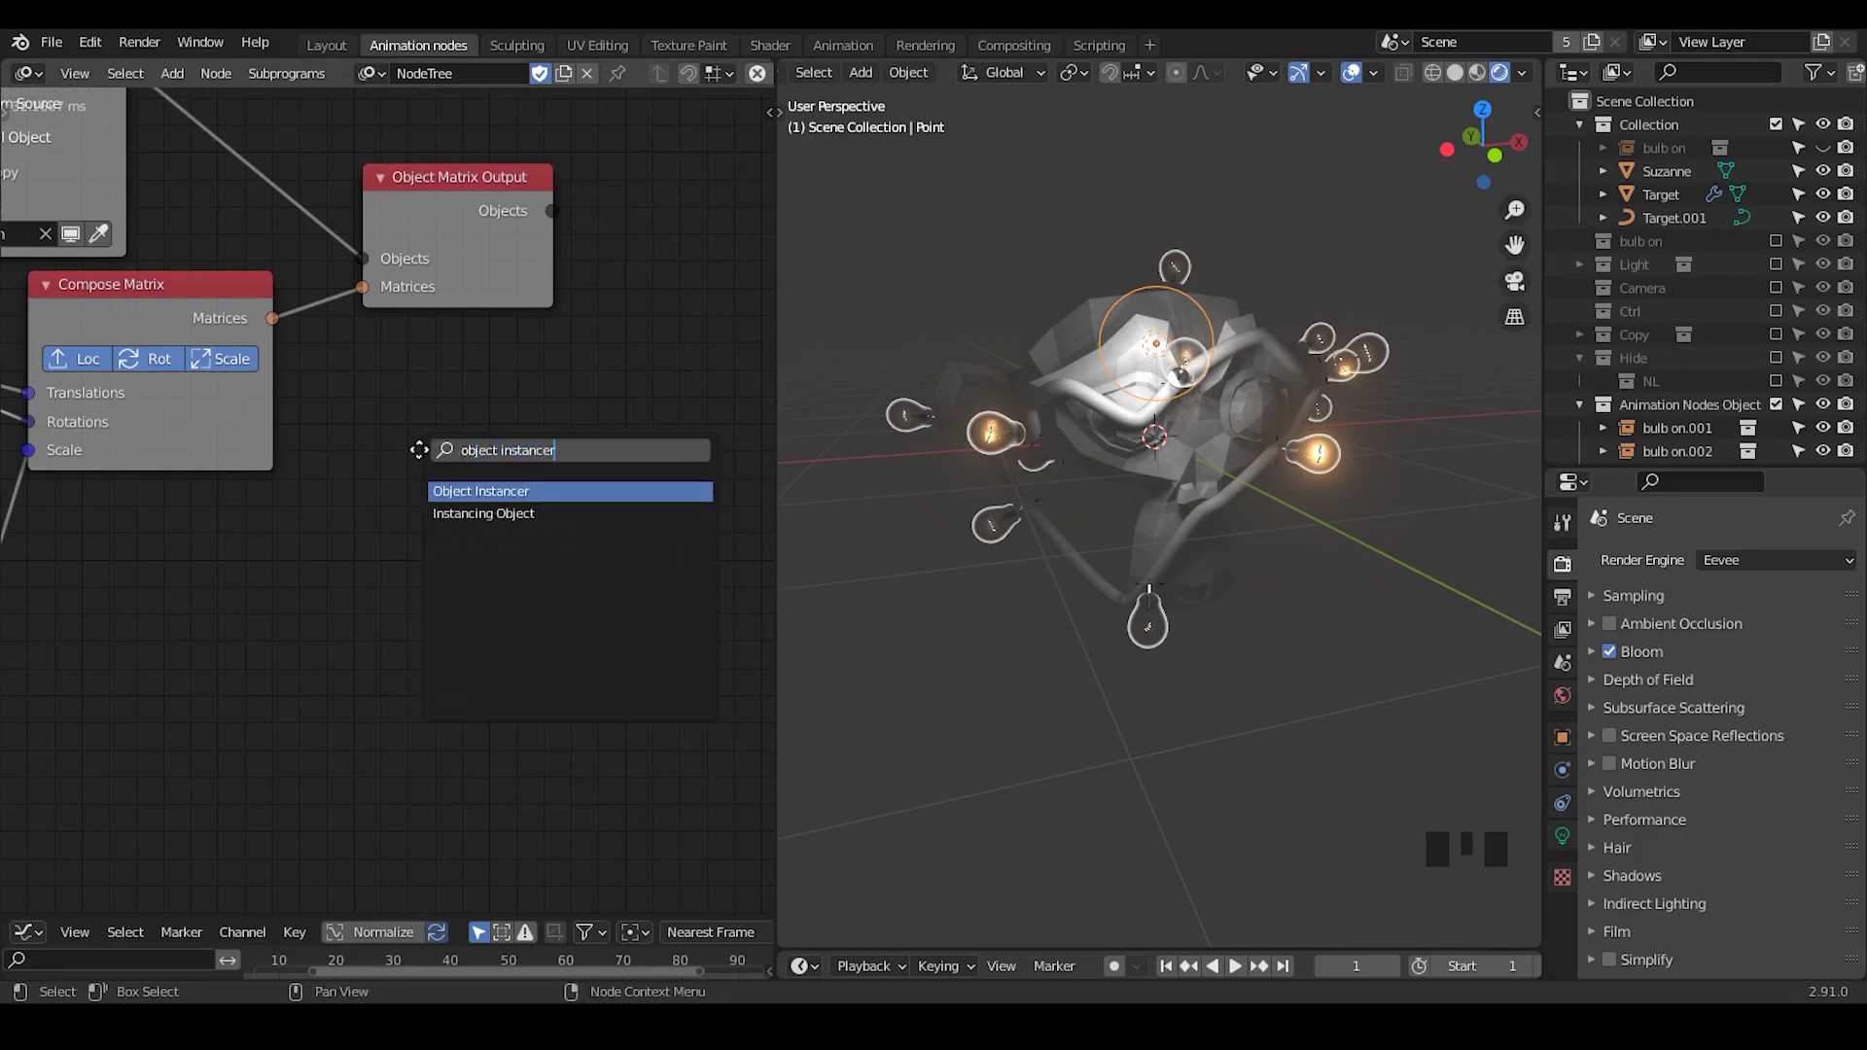
{"action": "key", "text": "Return"}
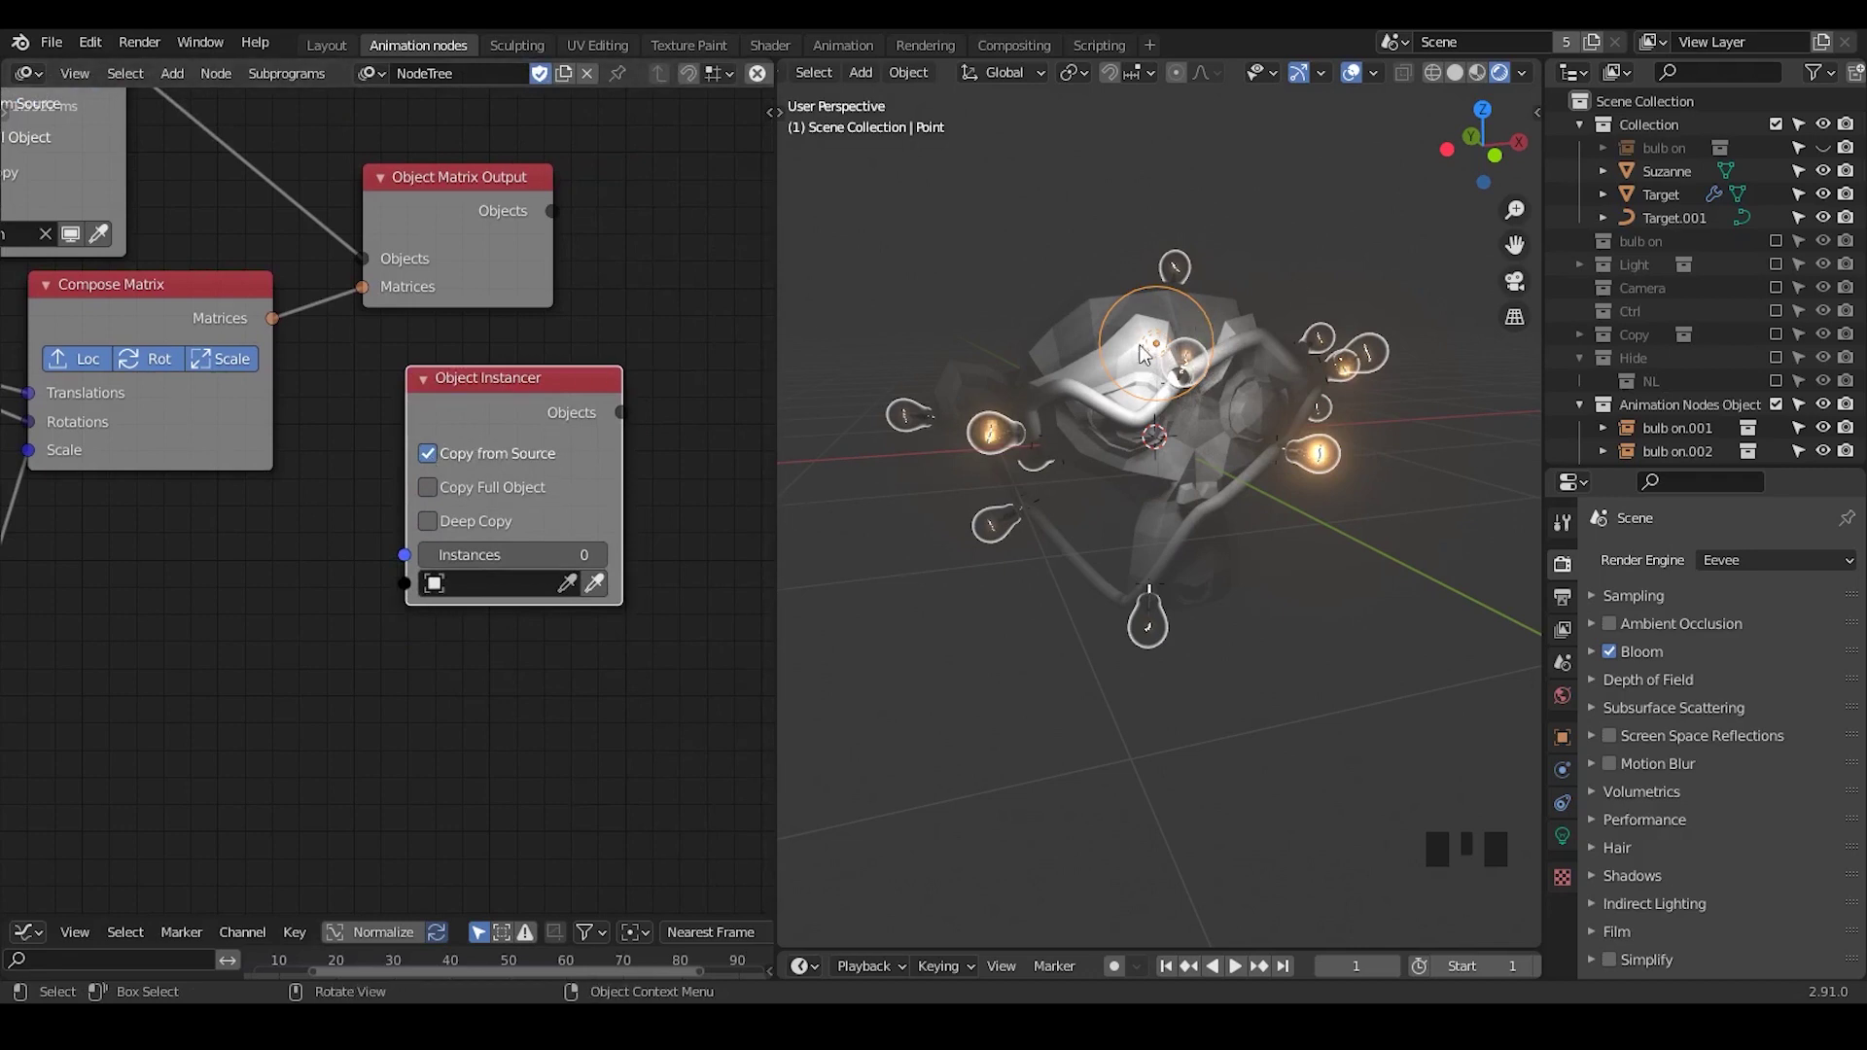
{"action": "left_click", "coordinate": [428, 453]}
{"action": "left_click_drag", "start_coordinate": [496, 486], "coordinate": [489, 611]}
{"action": "middle_click_drag", "start_coordinate": [288, 487], "coordinate": [421, 675]}
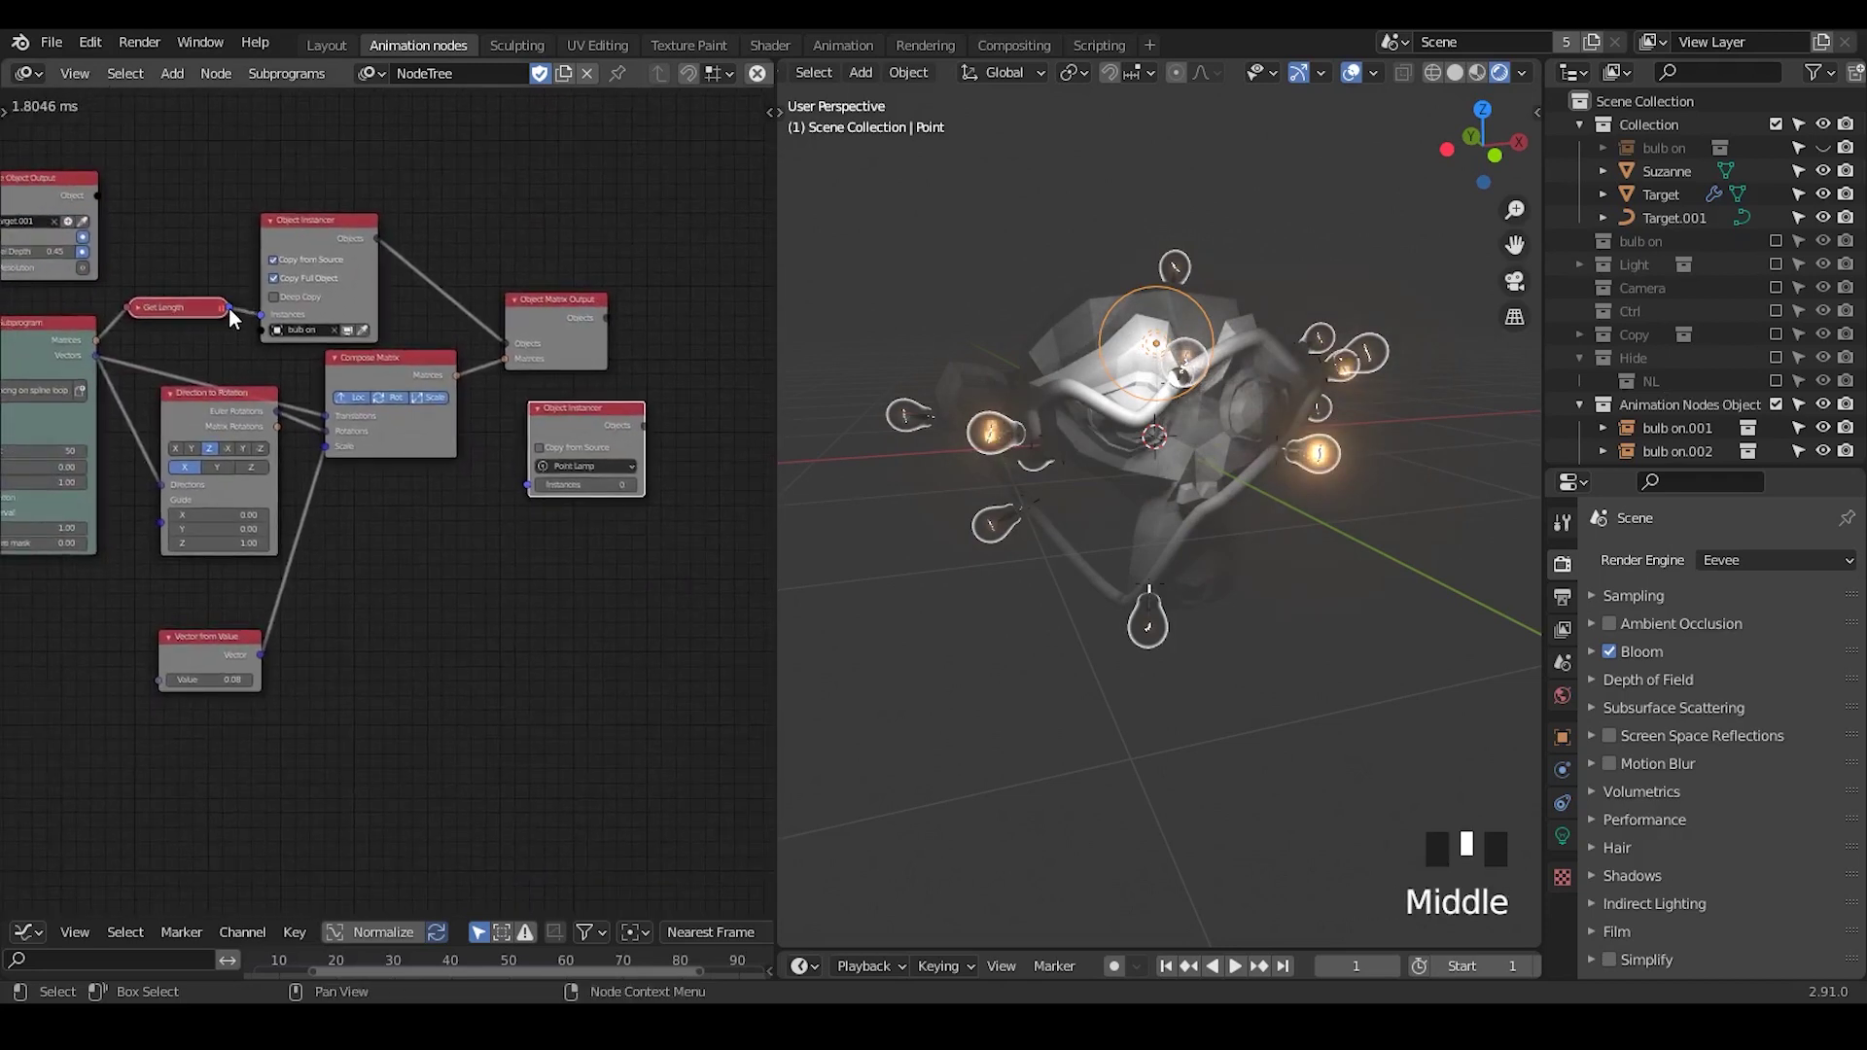
{"action": "left_click_drag", "start_coordinate": [230, 311], "coordinate": [521, 493]}
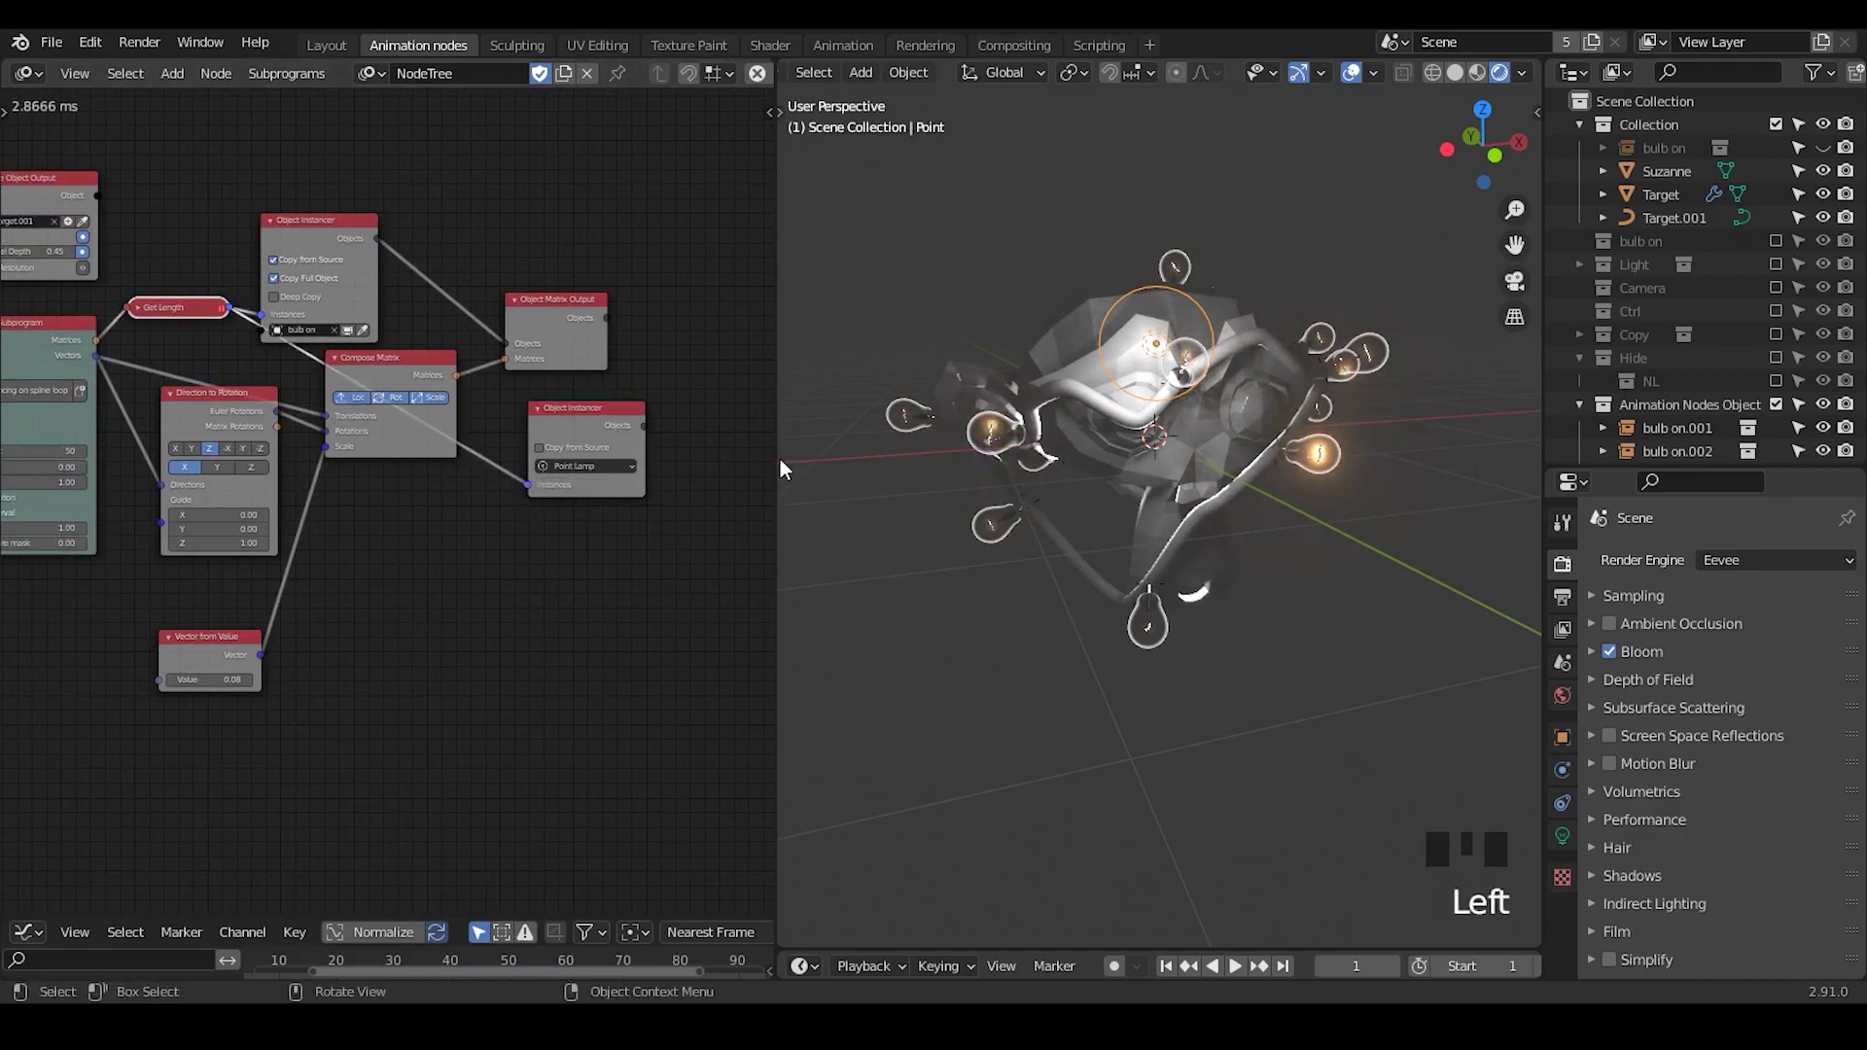
- Duplicate Object Matrix Output and feed it the lamp Objects and Compose Matrix Matrices
{"action": "left_click_drag", "start_coordinate": [778, 466], "coordinate": [996, 583]}
{"action": "middle_click_drag", "start_coordinate": [766, 633], "coordinate": [457, 229], "text": "ctrl"}
{"action": "left_click", "coordinate": [453, 220]}
{"action": "key", "text": "shift+d"}
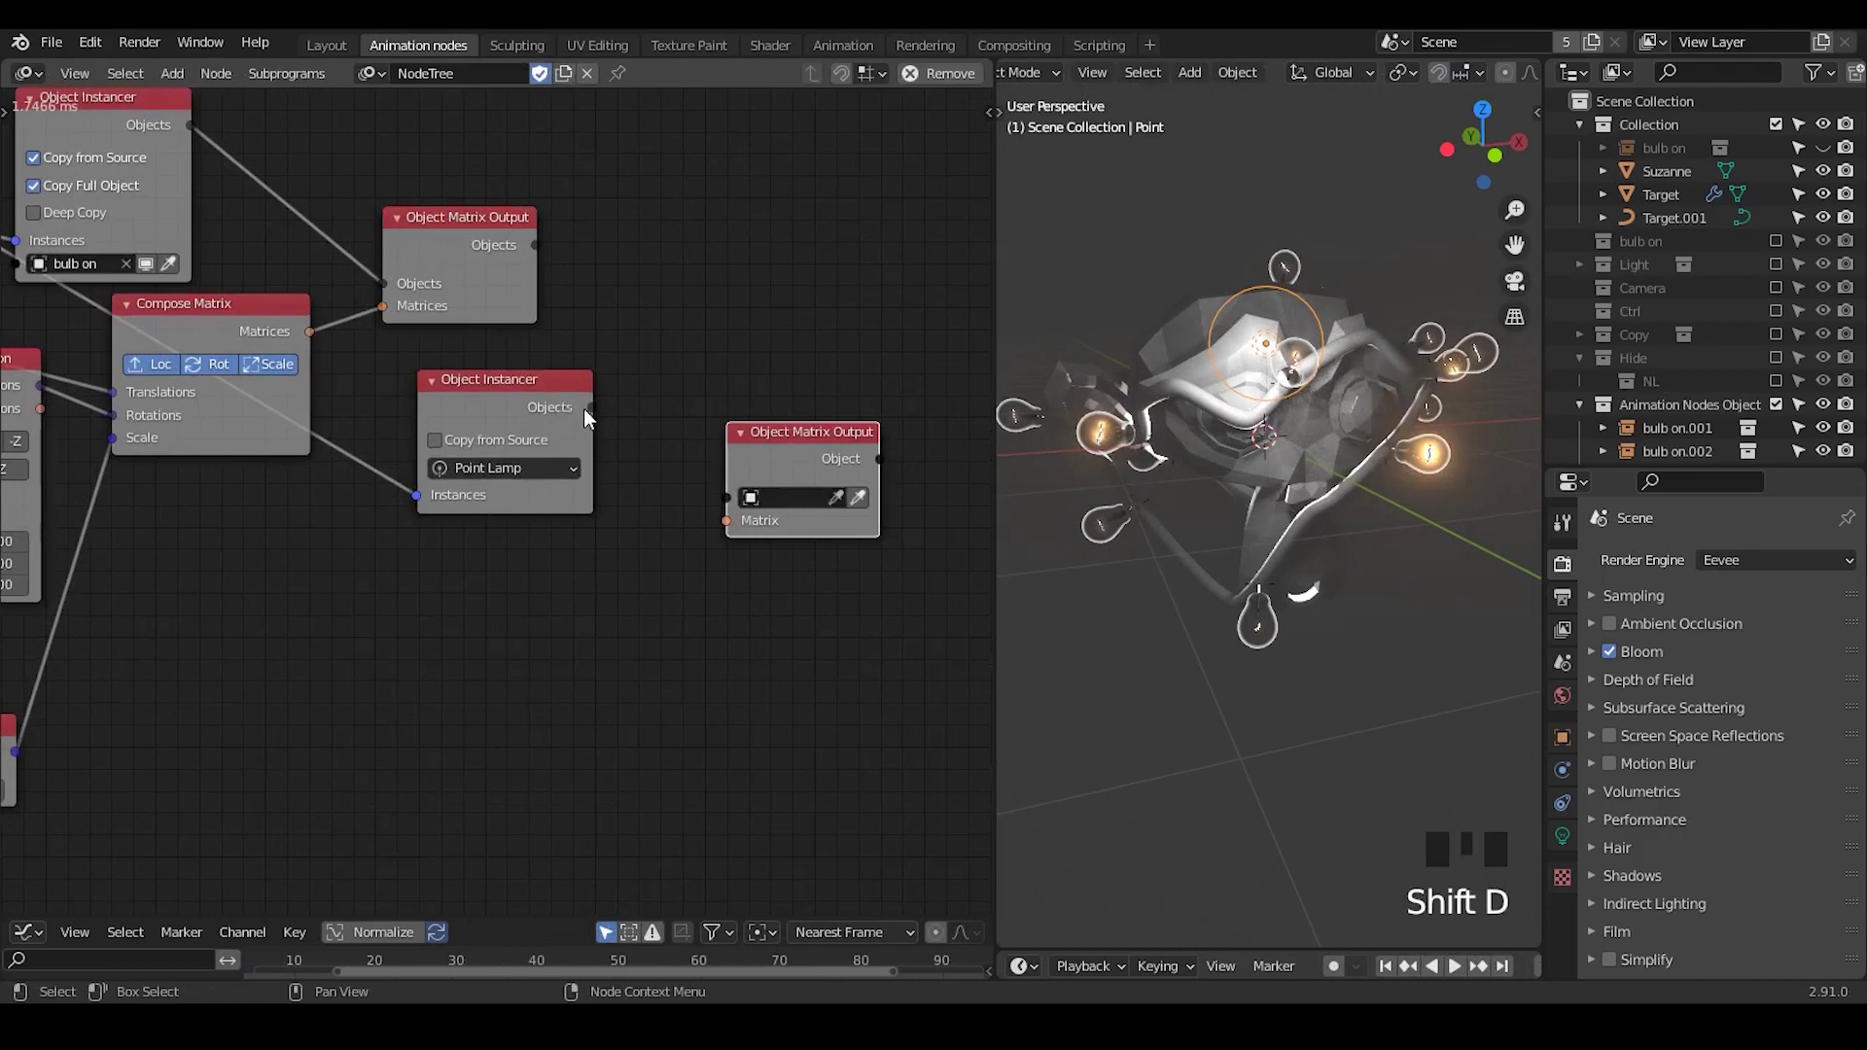
{"action": "left_click_drag", "start_coordinate": [589, 409], "coordinate": [731, 498]}
{"action": "left_click_drag", "start_coordinate": [309, 331], "coordinate": [739, 530]}
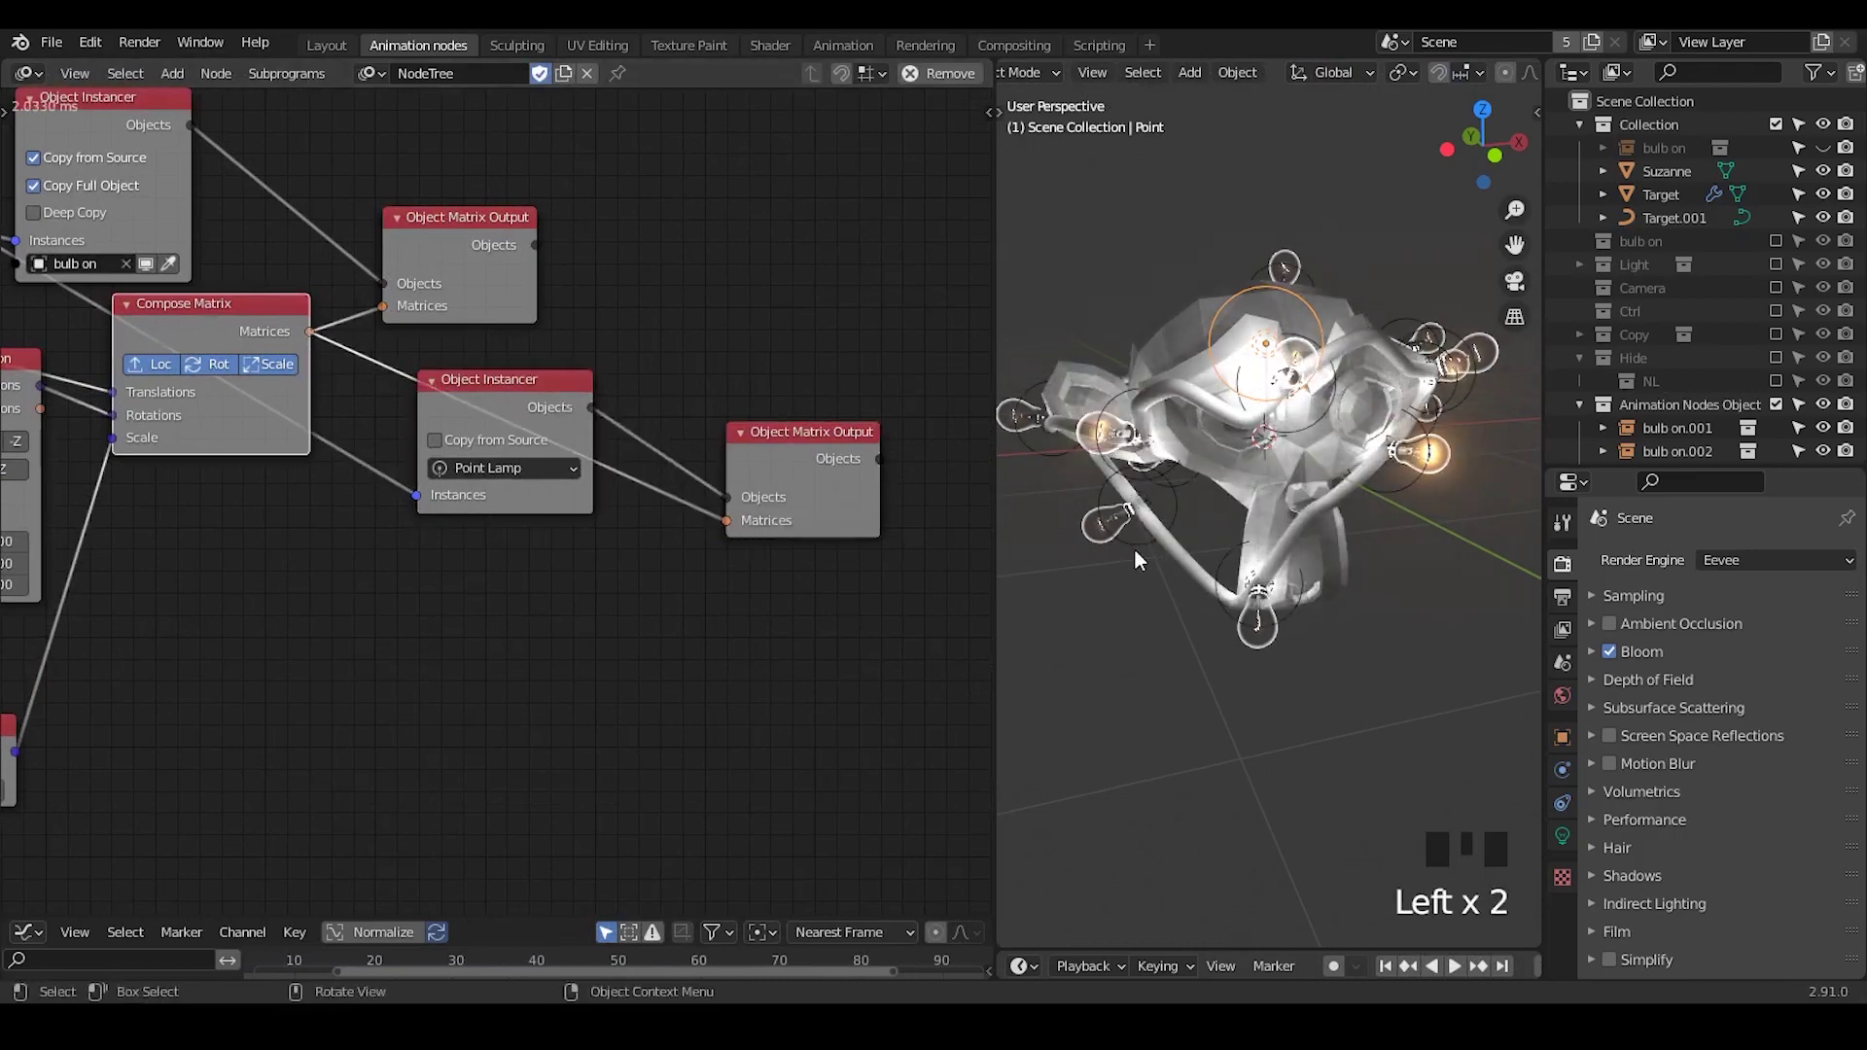
{"action": "middle_click_drag", "start_coordinate": [1134, 546], "coordinate": [1188, 515]}
{"action": "left_click", "coordinate": [1176, 481]}
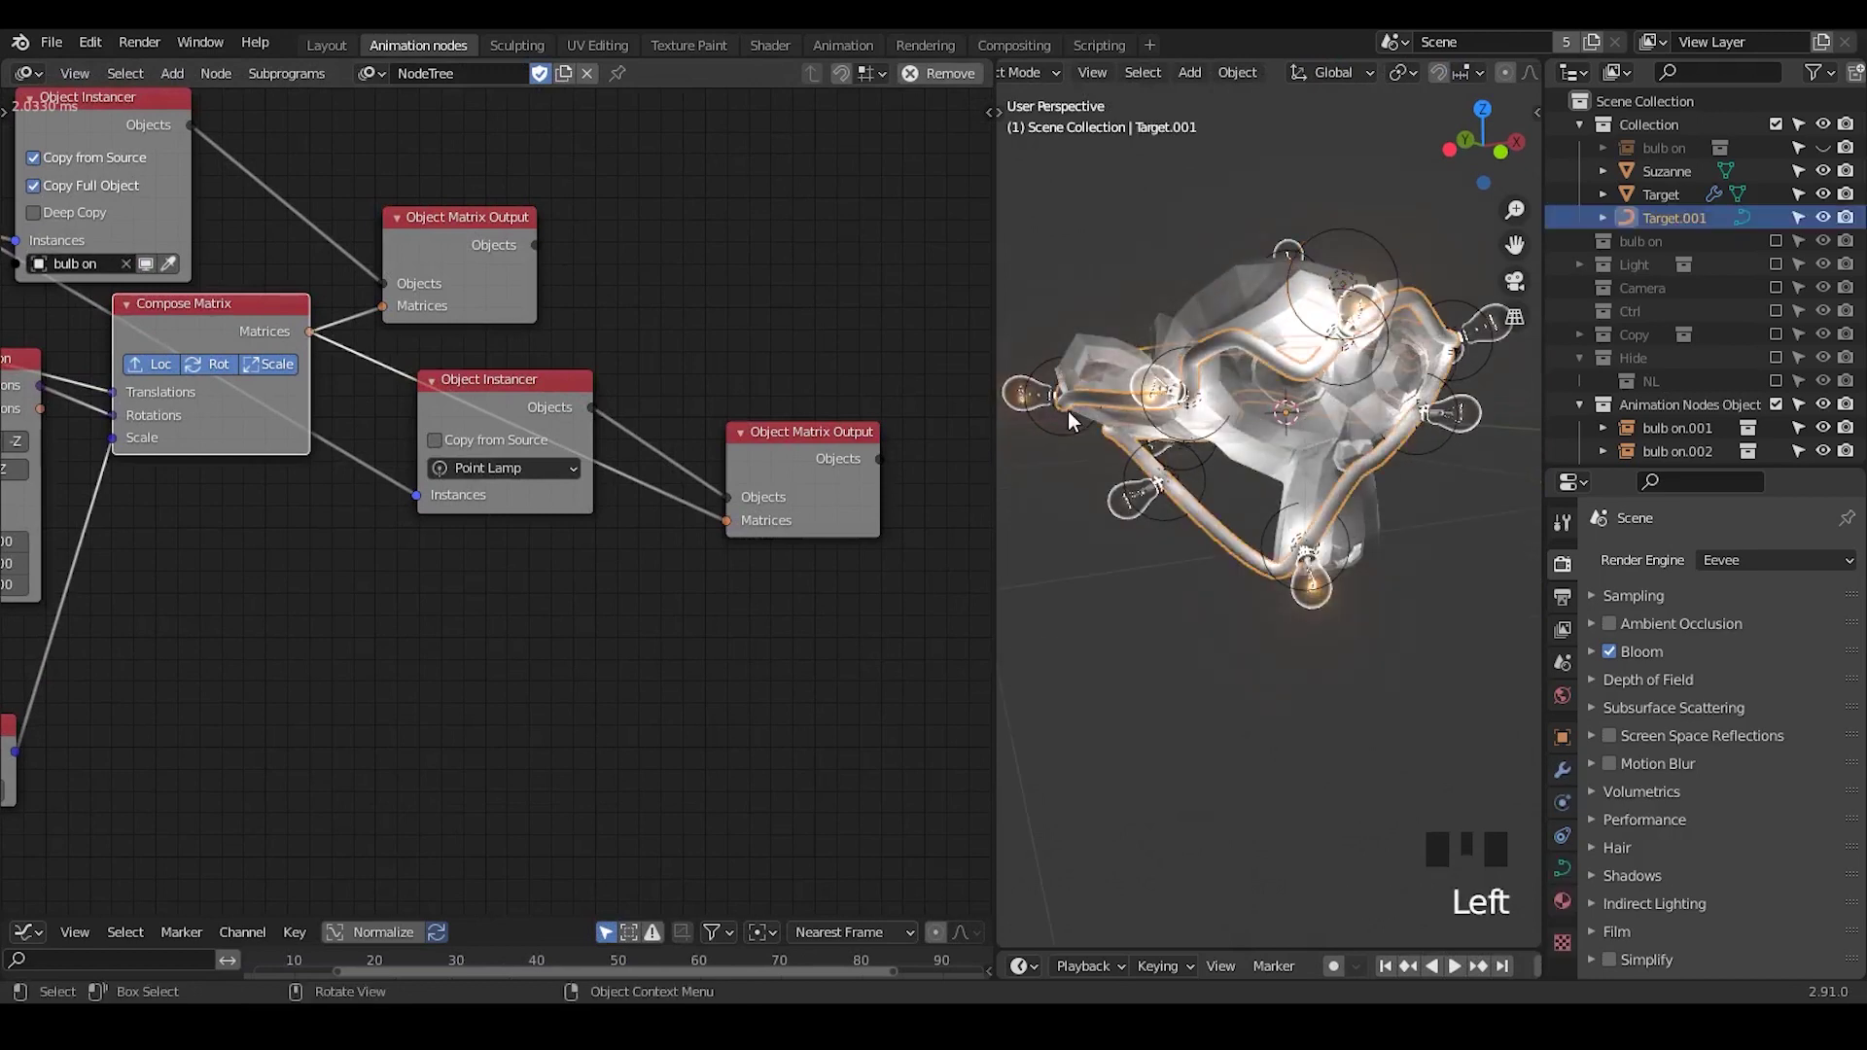
{"action": "left_click", "coordinate": [1175, 480]}
{"action": "left_click", "coordinate": [1206, 487]}
{"action": "middle_click_drag", "start_coordinate": [640, 494], "coordinate": [661, 428]}
- Collapse the lamp instancer node and add a reroute point on the lamp matrices link
{"action": "left_click", "coordinate": [453, 312]}
{"action": "left_click_drag", "start_coordinate": [457, 304], "coordinate": [524, 292]}
{"action": "right_click_drag", "start_coordinate": [583, 341], "coordinate": [525, 467], "text": "shift"}
{"action": "key", "text": "g"}
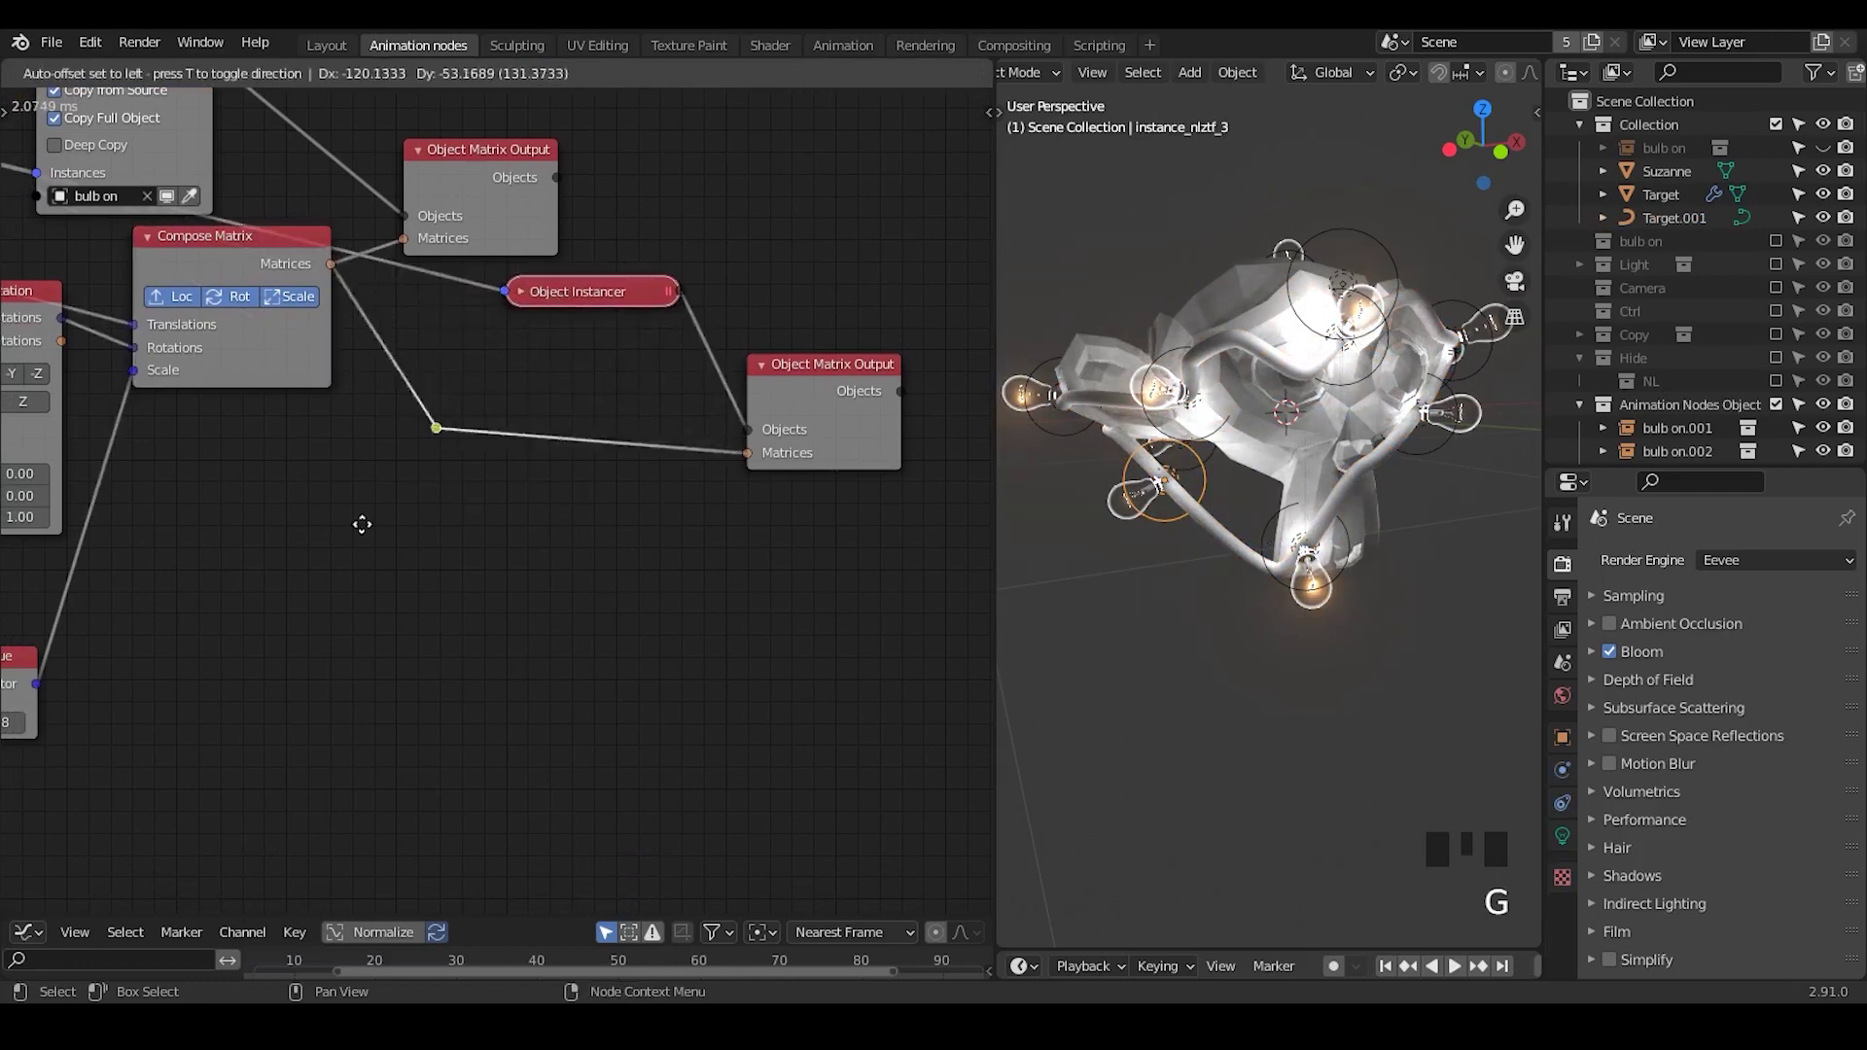
{"action": "left_click", "coordinate": [358, 572]}
- Insert an Offset Matrix node on the lamp matrices link with Loc enabled and Z 0.91
{"action": "key", "text": "ctrl+a"}
{"action": "type", "text": "off"}
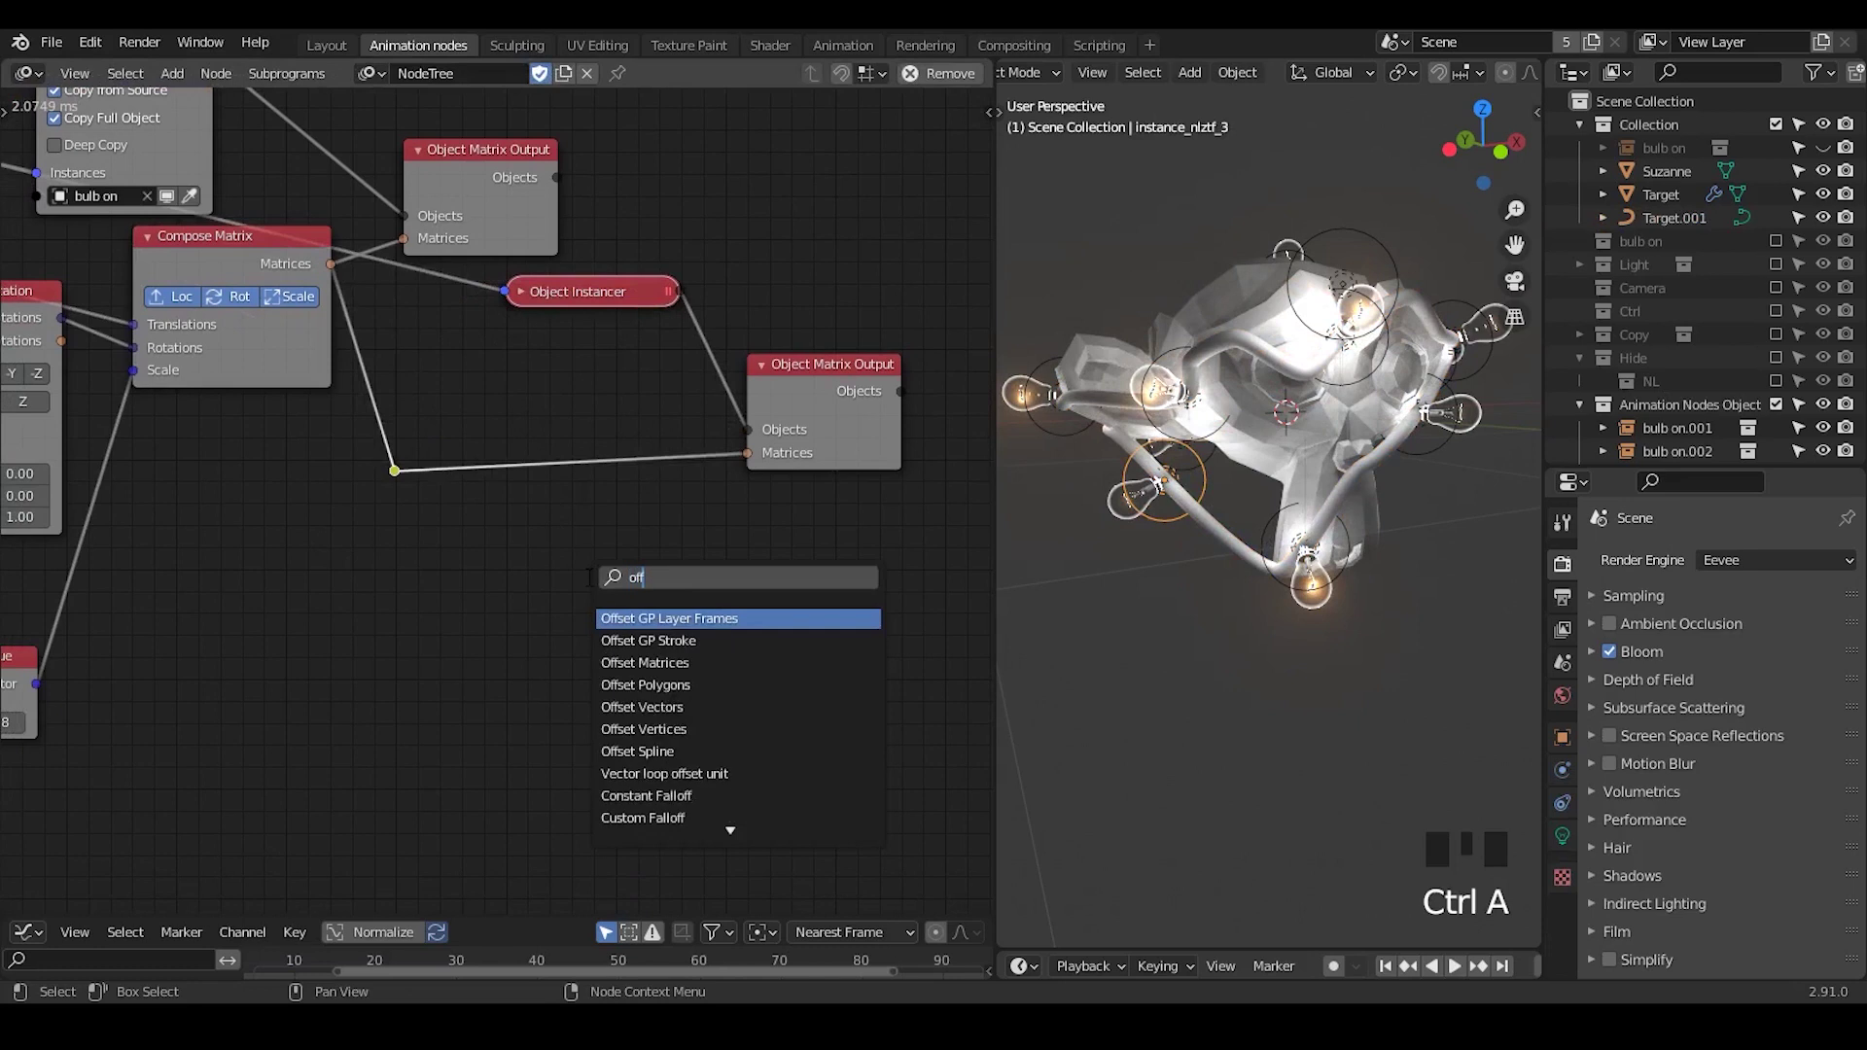
{"action": "type", "text": "set mat"}
{"action": "key", "text": "Return"}
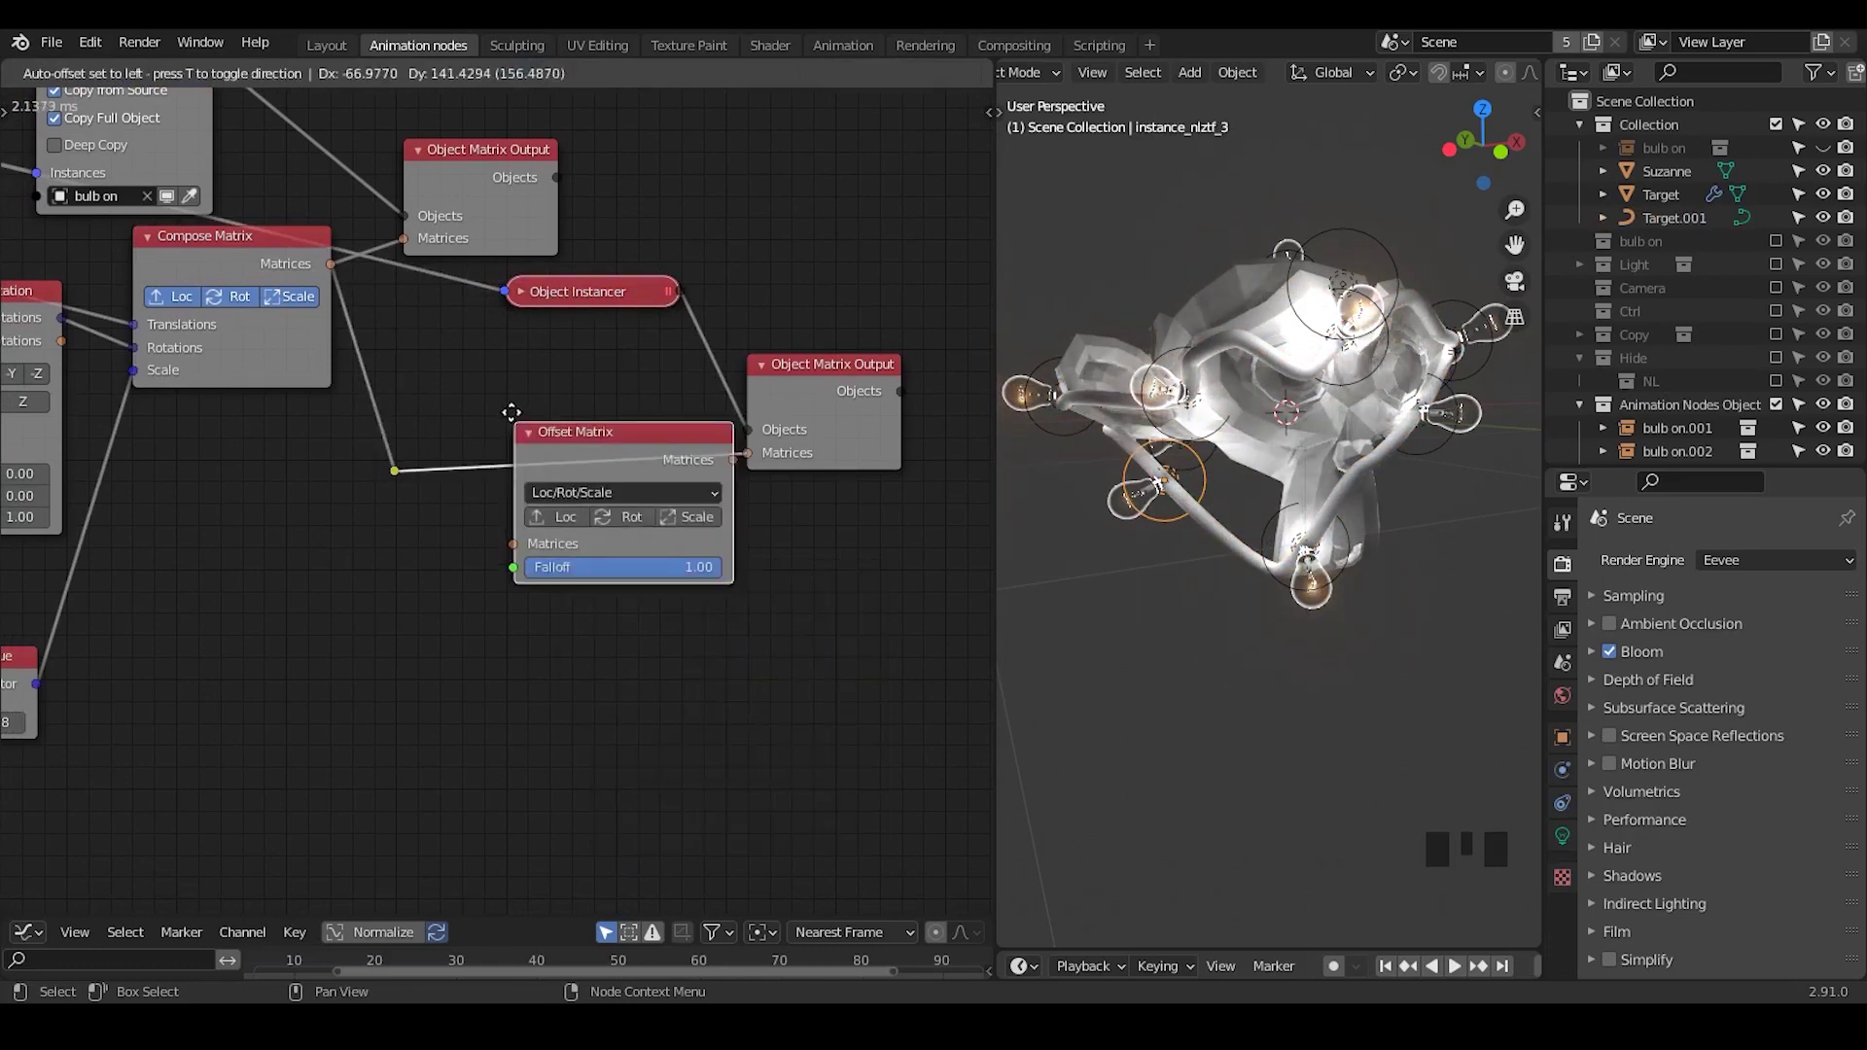
{"action": "left_click", "coordinate": [530, 525]}
{"action": "left_click", "coordinate": [474, 515]}
{"action": "middle_click_drag", "start_coordinate": [570, 637], "coordinate": [572, 622]}
{"action": "left_click_drag", "start_coordinate": [556, 600], "coordinate": [623, 601], "text": "shift"}
- Annotate the upward direction and set Offset Matrix translation to Local Axis
{"action": "middle_click_drag", "start_coordinate": [1247, 340], "coordinate": [1356, 243], "text": "ctrl"}
{"action": "left_click_drag", "start_coordinate": [1356, 403], "coordinate": [1346, 216]}
{"action": "left_click", "coordinate": [570, 375]}
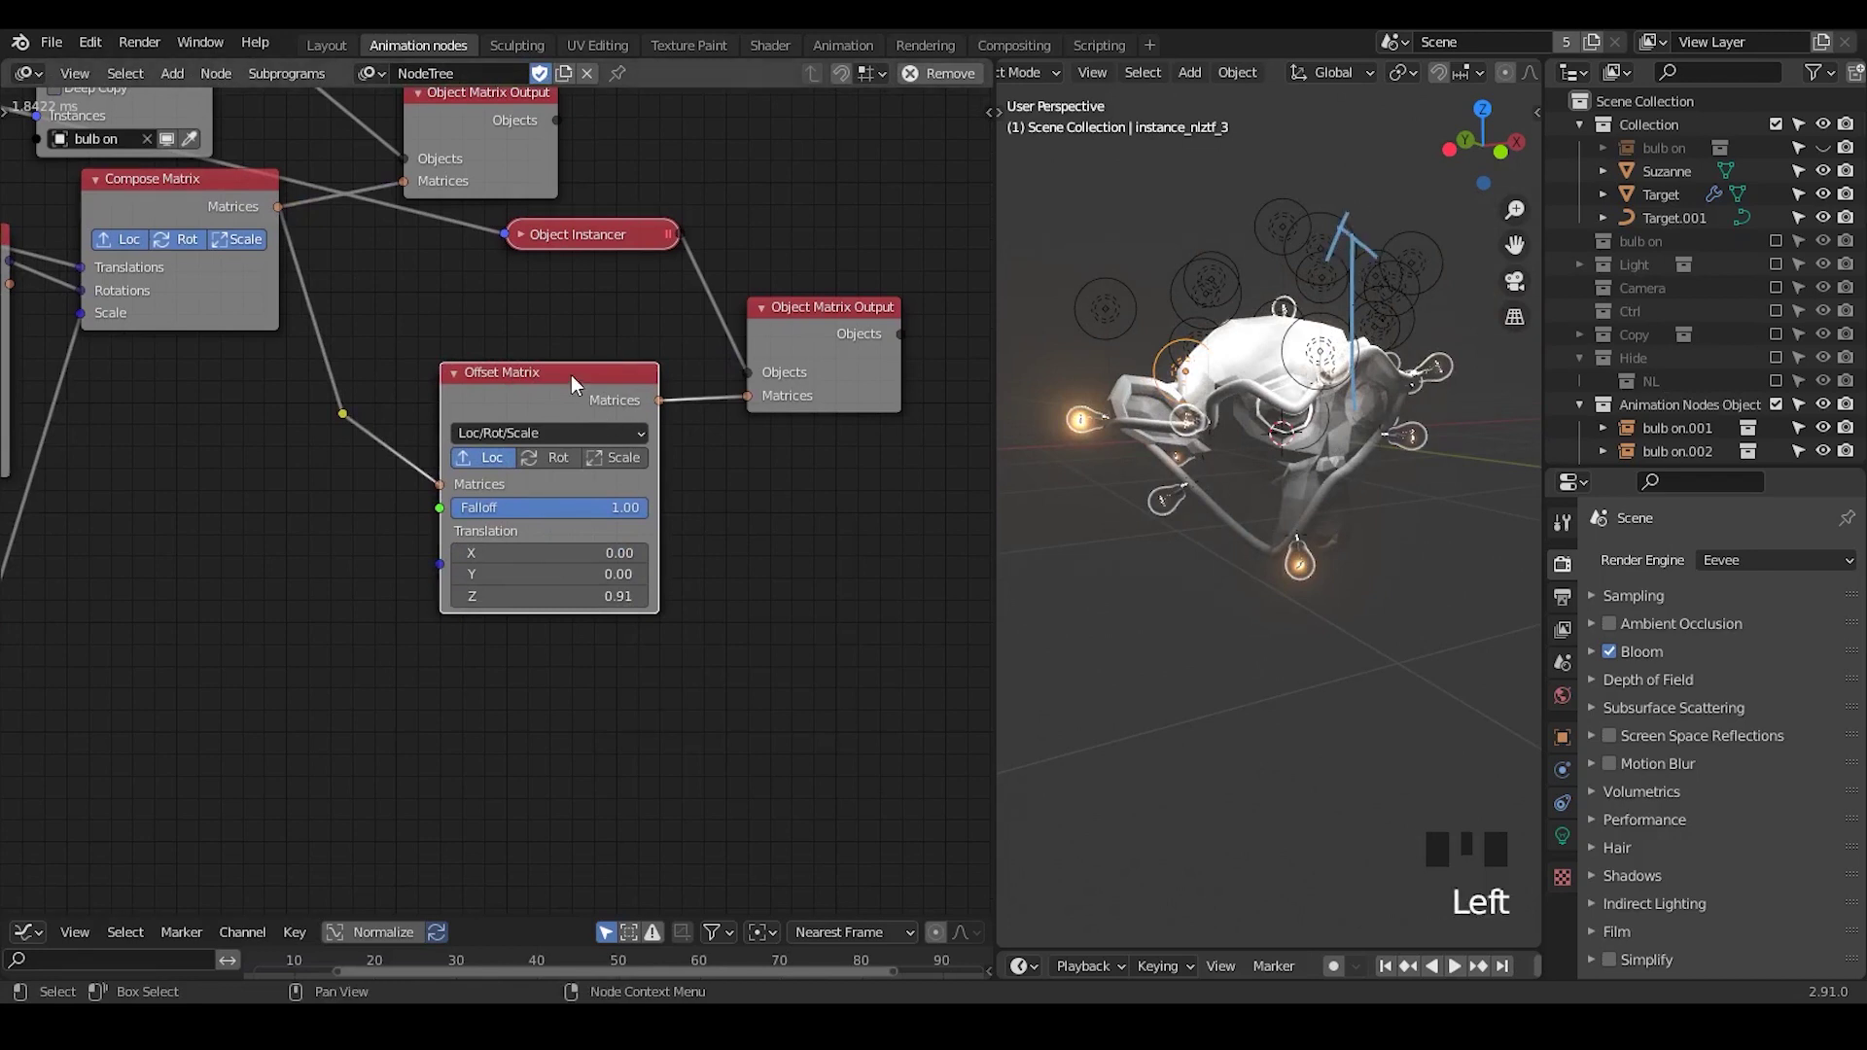
{"action": "key", "text": "u"}
{"action": "left_click", "coordinate": [558, 482]}
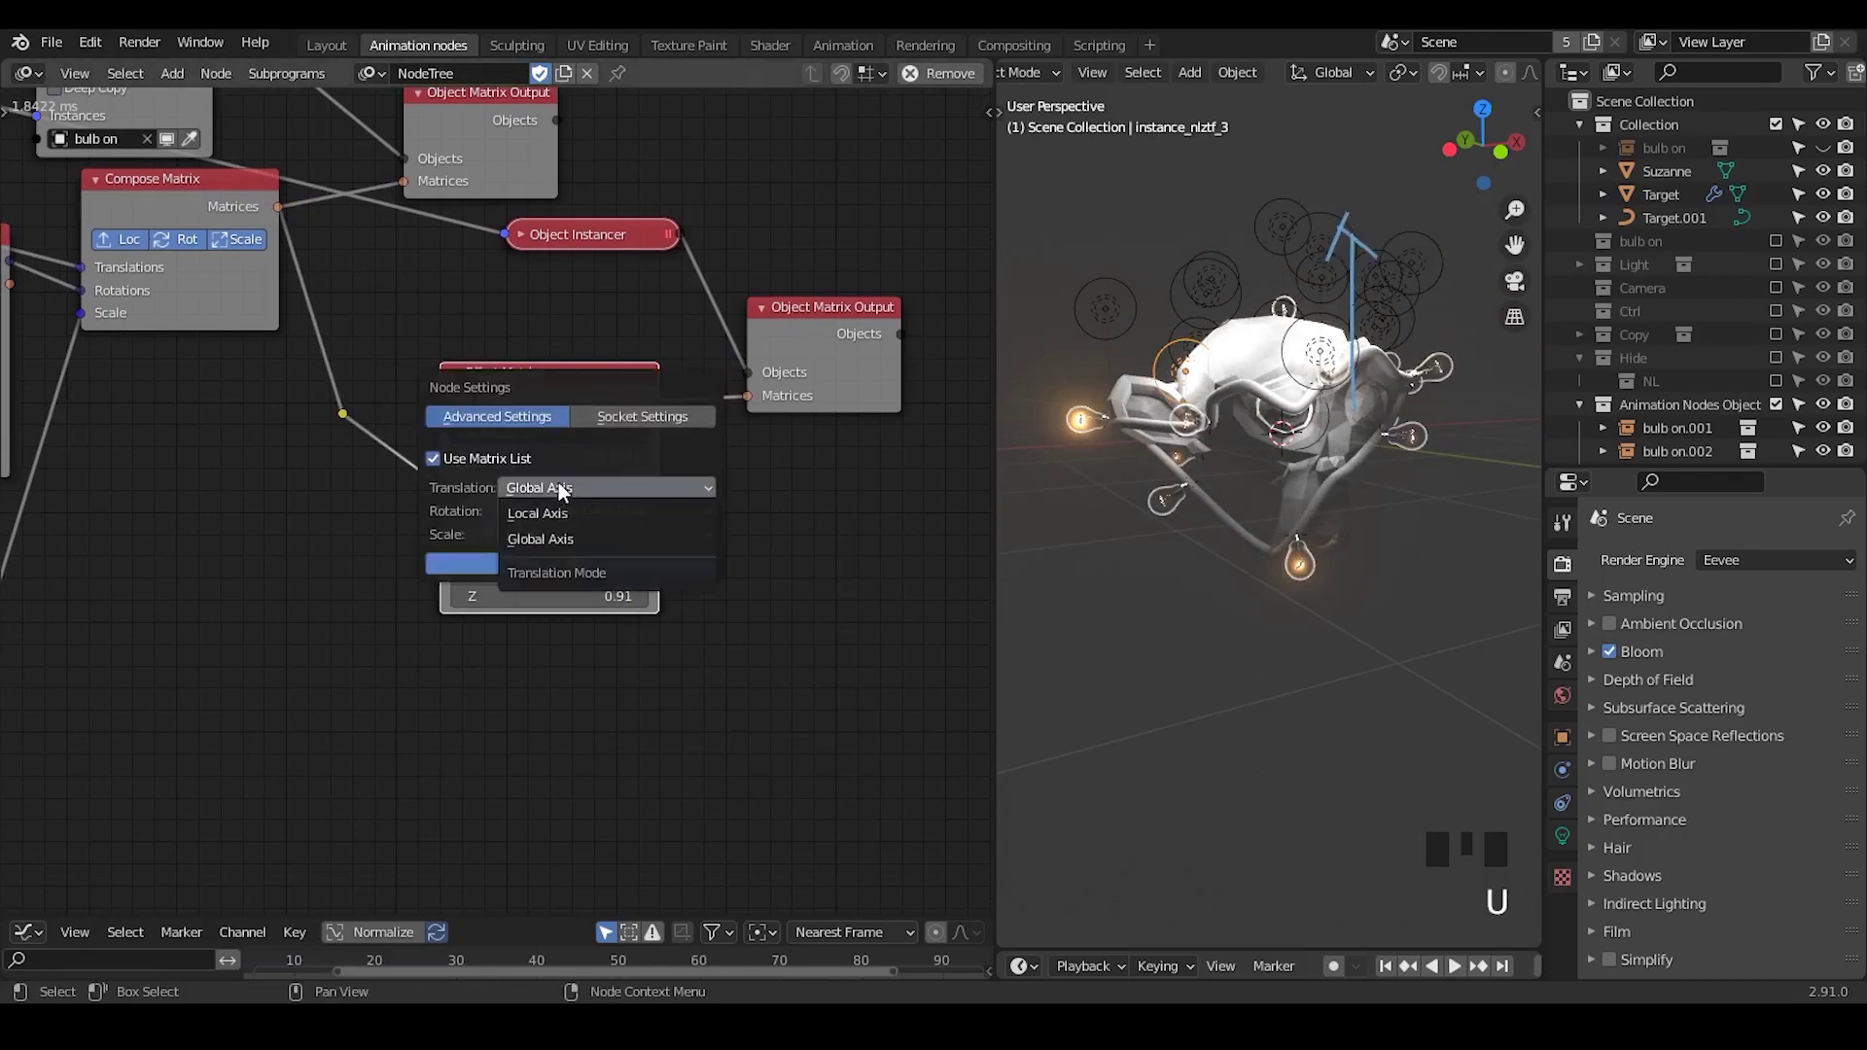
{"action": "left_click", "coordinate": [558, 512]}
{"action": "left_click", "coordinate": [587, 563]}
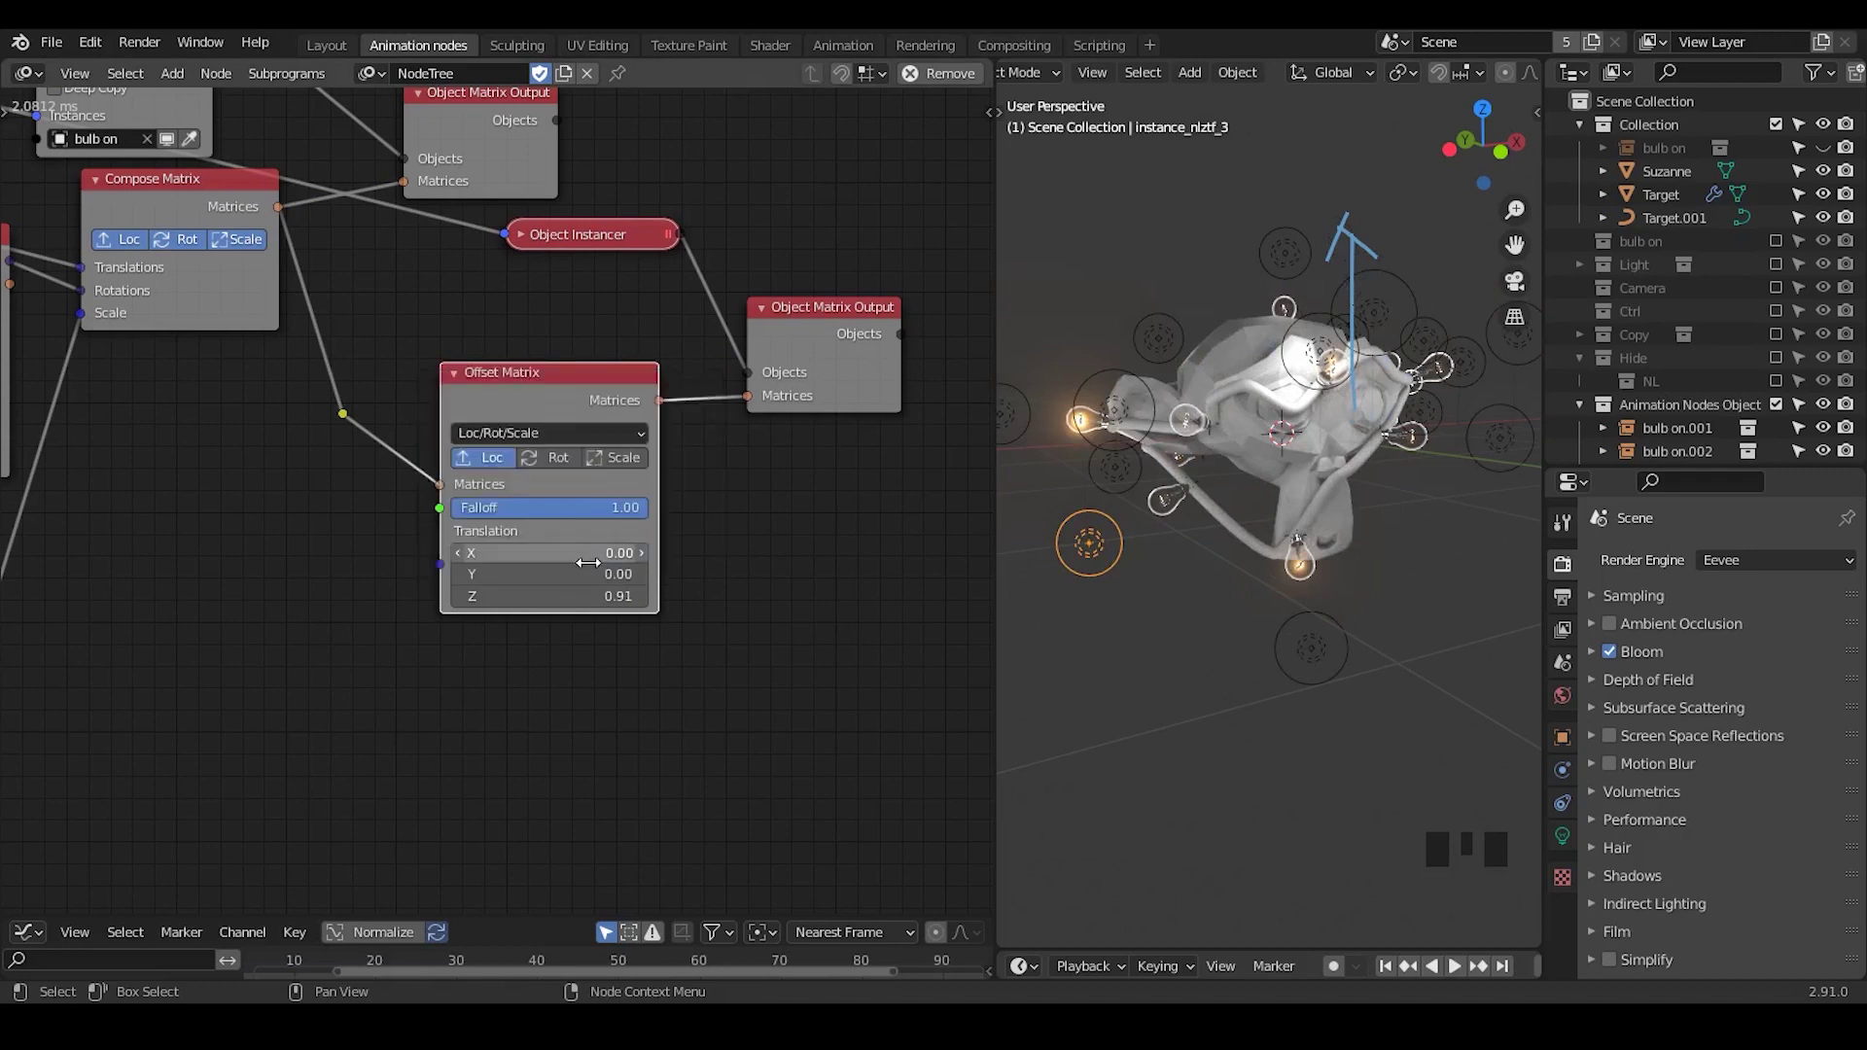
- Lower the Offset Matrix Z offset to 0.45 and review the spline instancing nodes
{"action": "middle_click_drag", "start_coordinate": [1204, 434], "coordinate": [1146, 417], "text": "shift"}
{"action": "left_click", "coordinate": [1065, 401]}
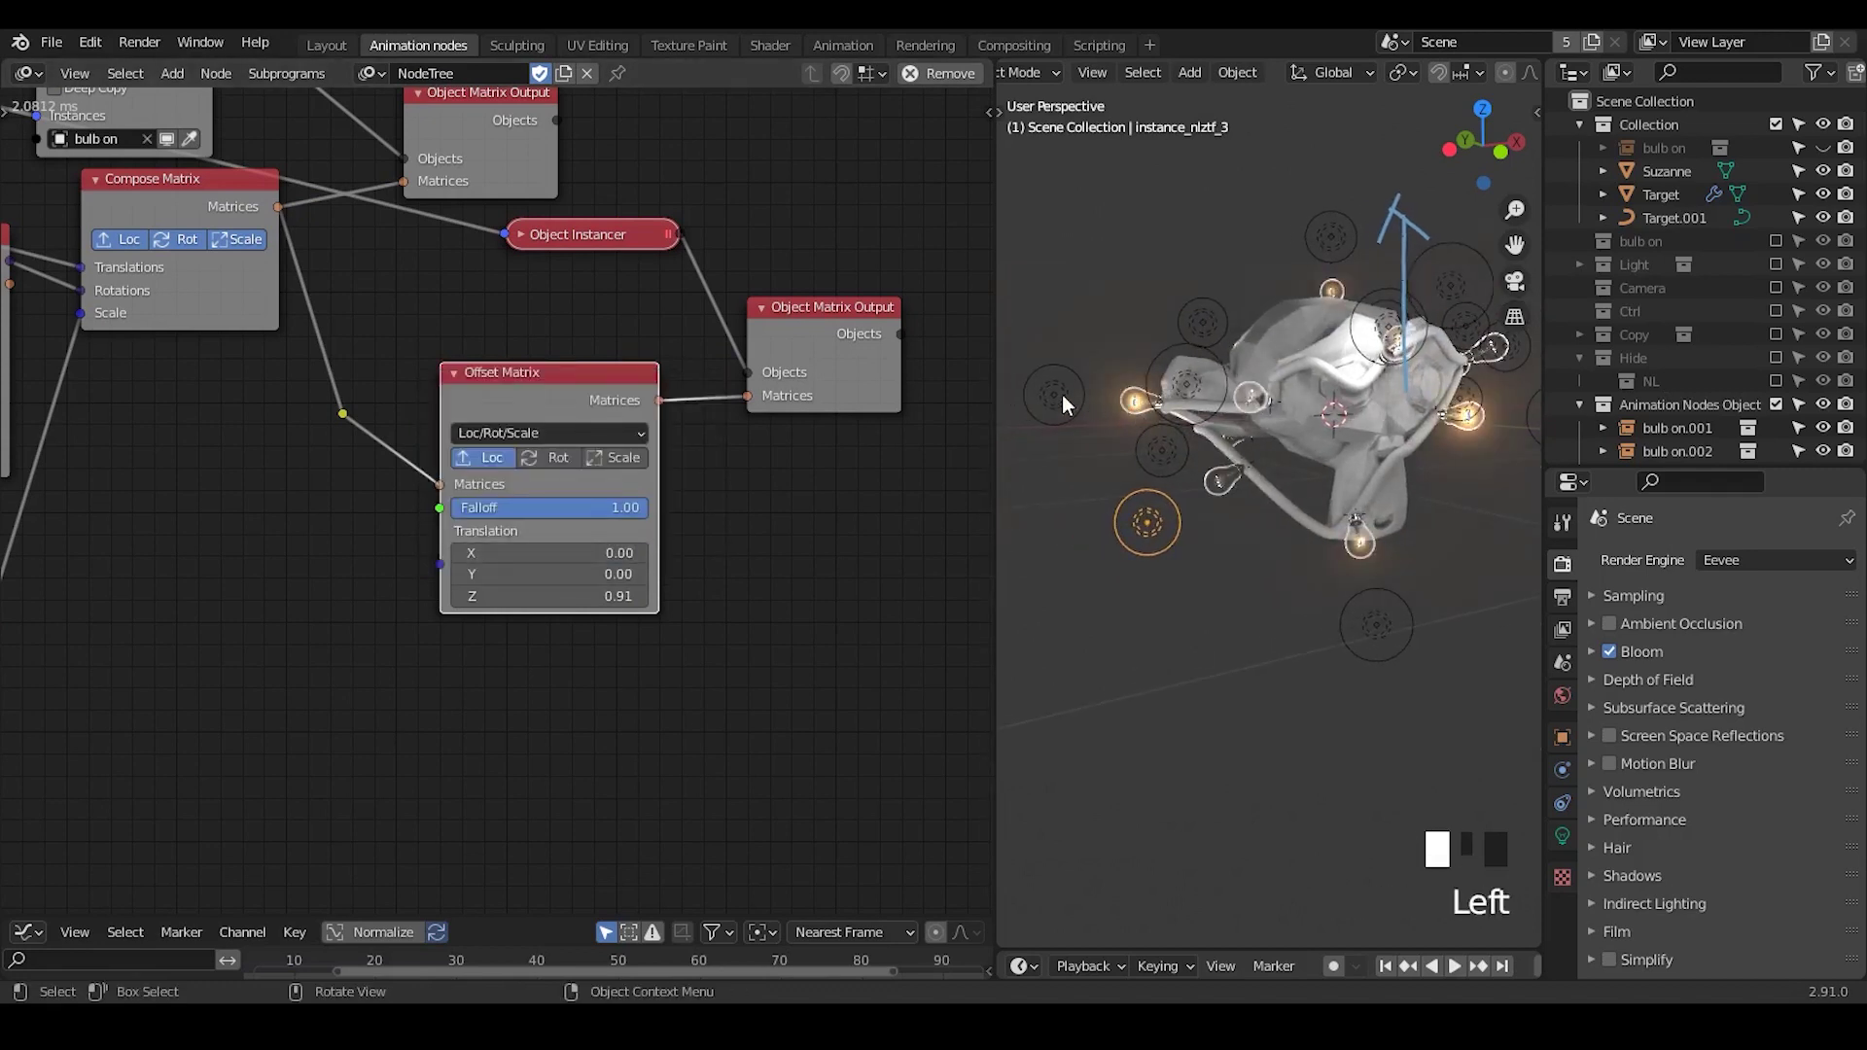
{"action": "left_click_drag", "start_coordinate": [584, 595], "coordinate": [496, 595], "text": "shift"}
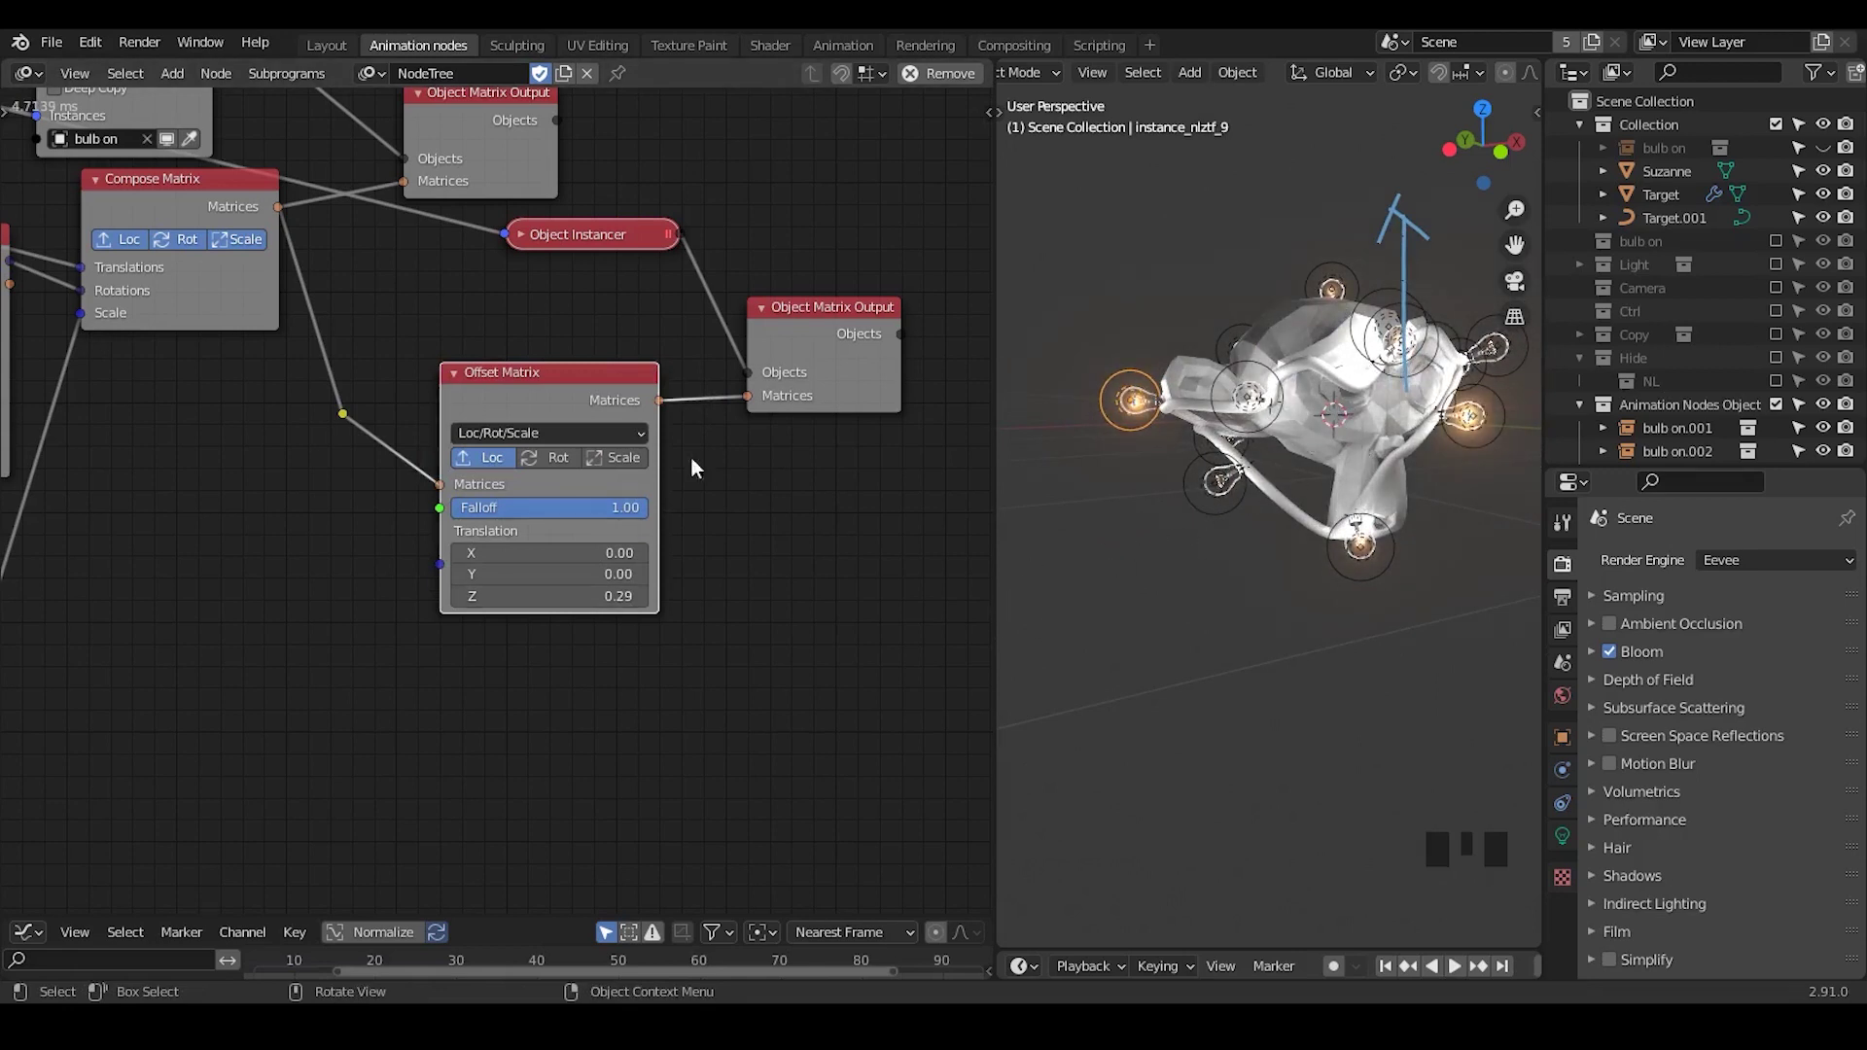
{"action": "middle_click_drag", "start_coordinate": [370, 457], "coordinate": [844, 364]}
{"action": "left_click", "coordinate": [260, 199]}
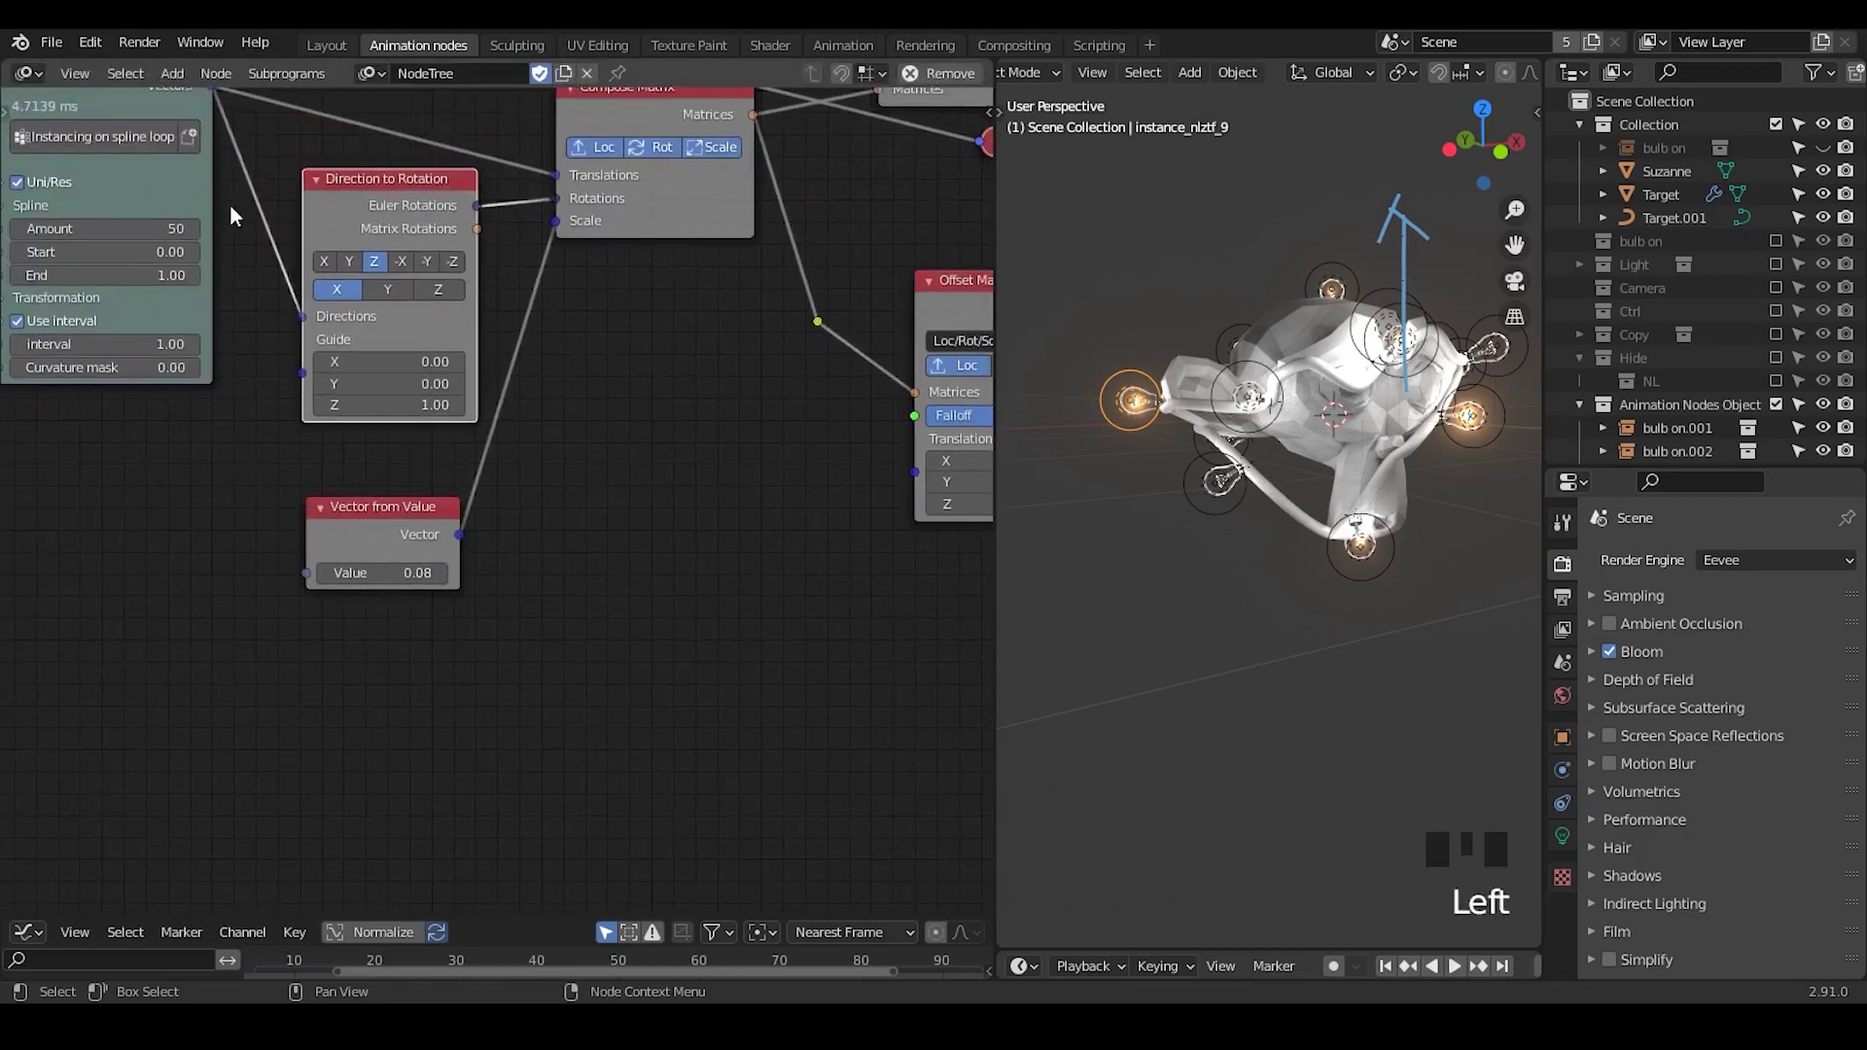
{"action": "middle_click_drag", "start_coordinate": [832, 423], "coordinate": [311, 375]}
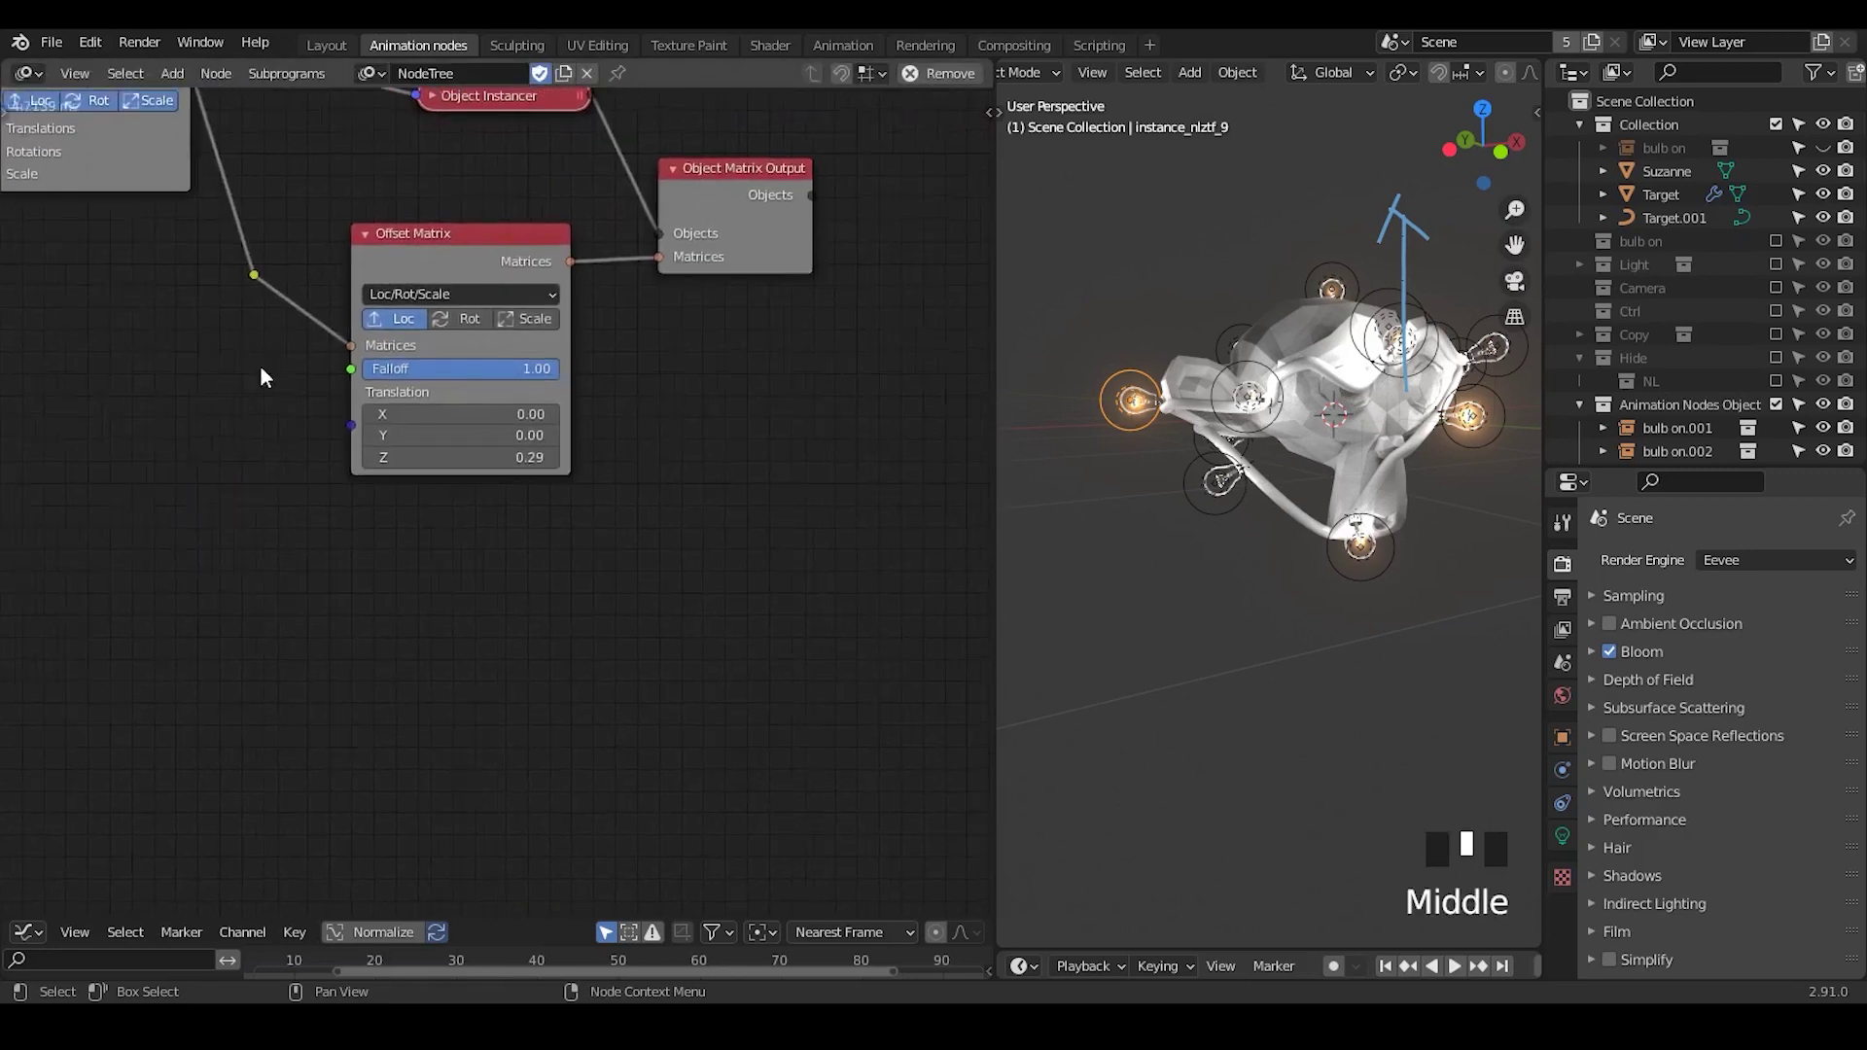
{"action": "middle_click_drag", "start_coordinate": [671, 418], "coordinate": [542, 455]}
{"action": "middle_click", "coordinate": [1334, 472]}
{"action": "mouse_move", "coordinate": [1334, 464]}
{"action": "middle_mouse_down"}
{"action": "mouse_move", "coordinate": [1227, 474]}
{"action": "mouse_move", "coordinate": [1251, 453]}
{"action": "middle_mouse_up"}
- Erase the annotation arrow and show the active lamp's light settings
{"action": "key", "text": "d"}
{"action": "right_click_drag", "start_coordinate": [1445, 172], "coordinate": [1441, 277]}
{"action": "key", "text": "d"}
{"action": "middle_click_drag", "start_coordinate": [720, 396], "coordinate": [619, 401]}
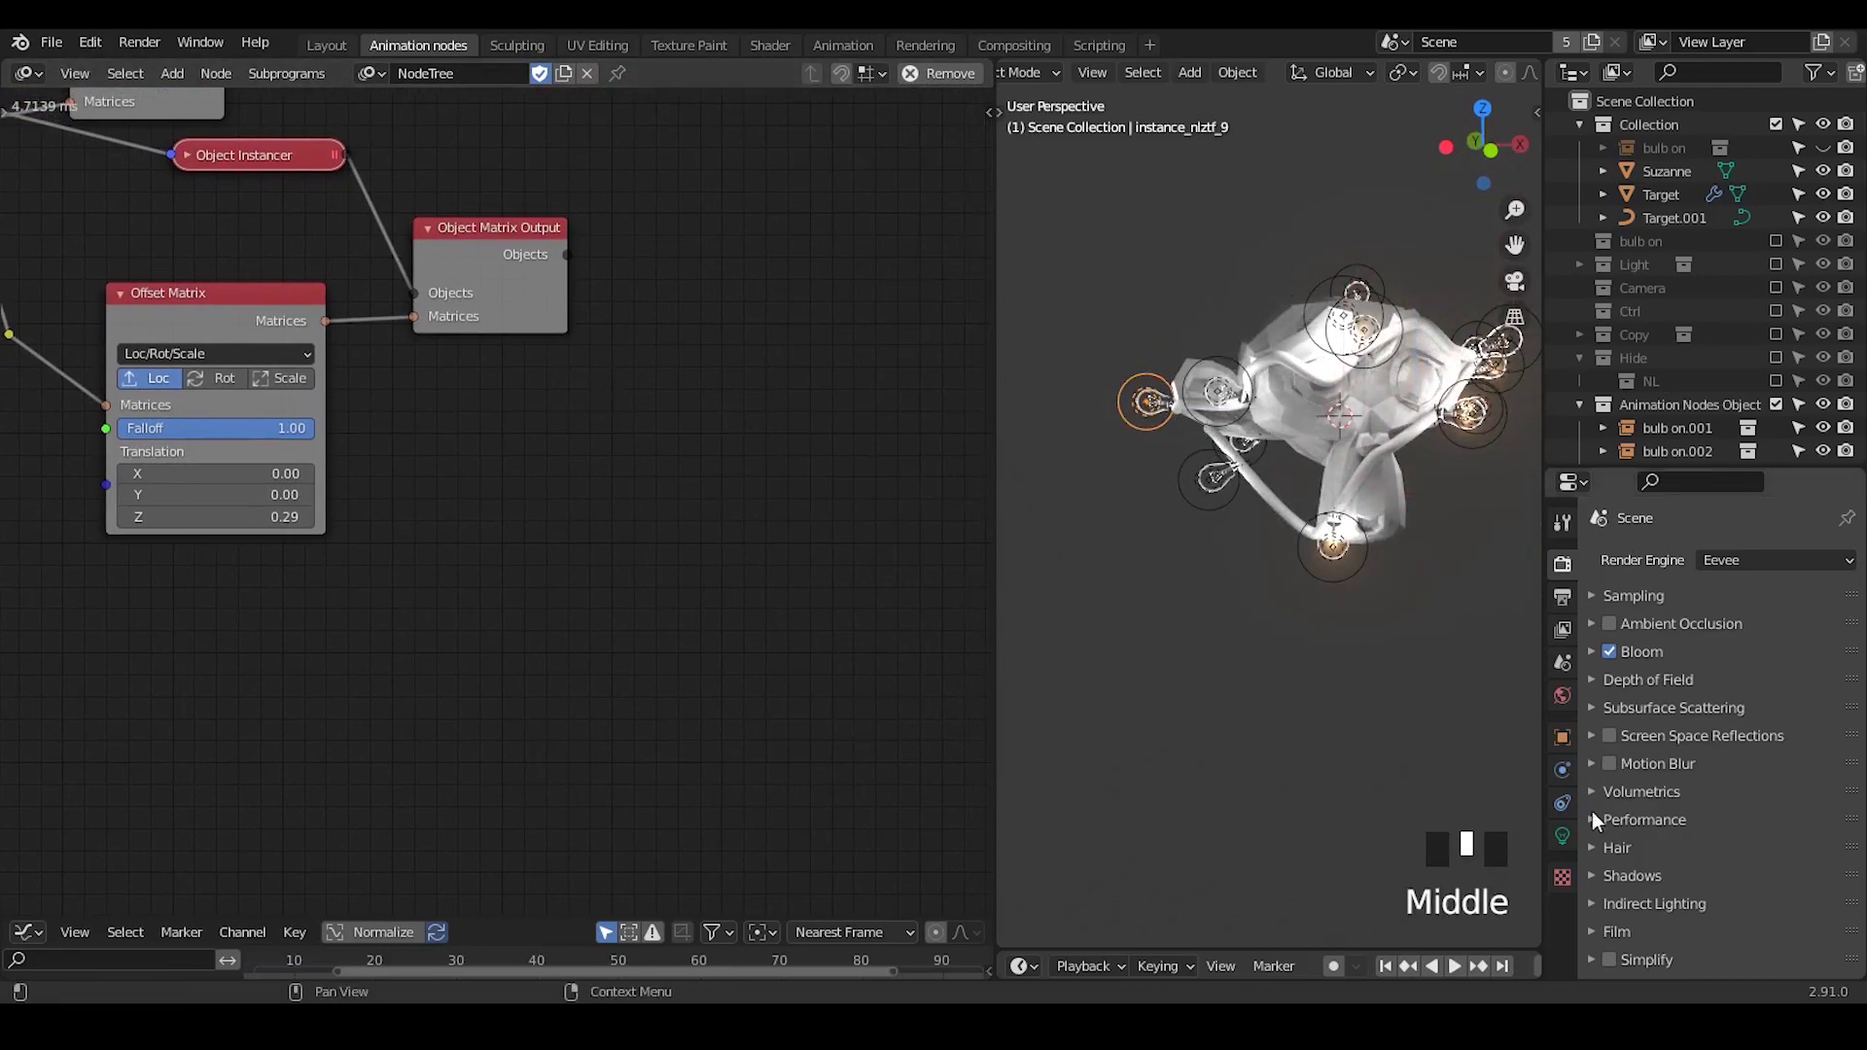
{"action": "left_click", "coordinate": [1562, 835]}
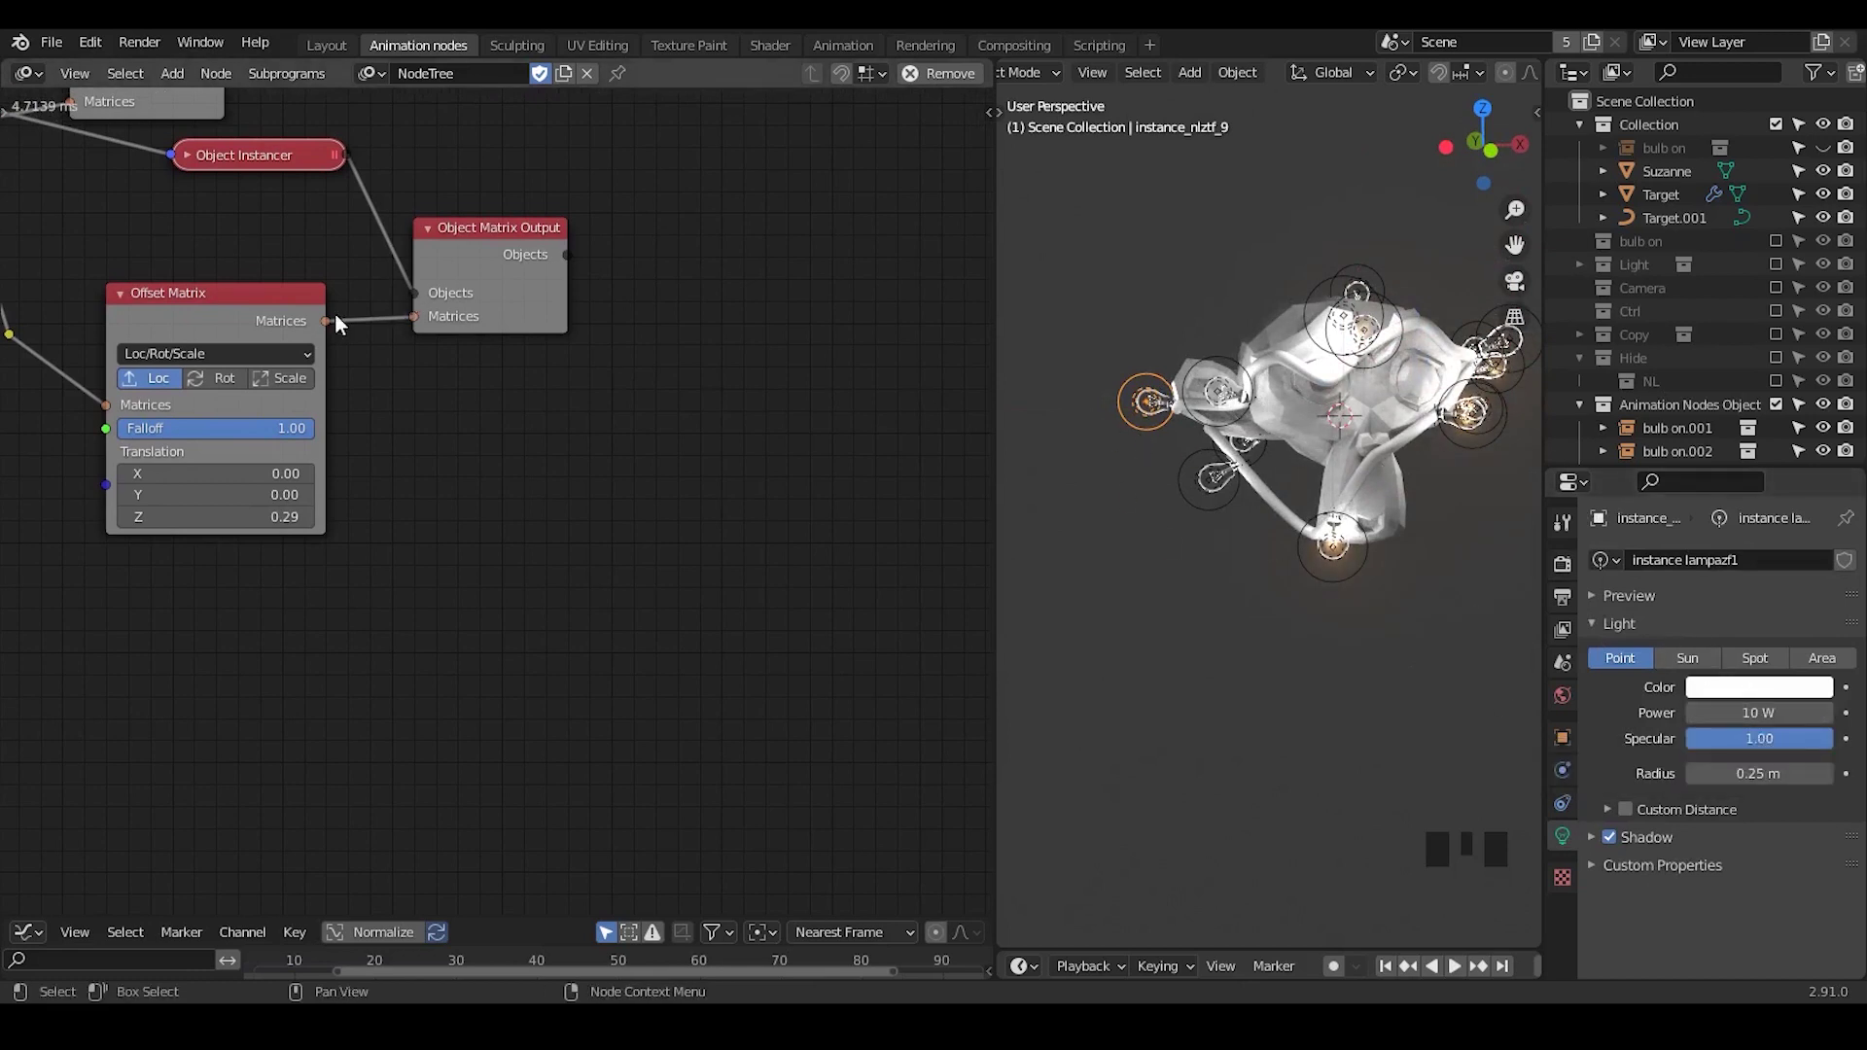
{"action": "middle_click_drag", "start_coordinate": [202, 161], "coordinate": [453, 214]}
{"action": "left_click", "coordinate": [440, 207]}
{"action": "left_click", "coordinate": [443, 206]}
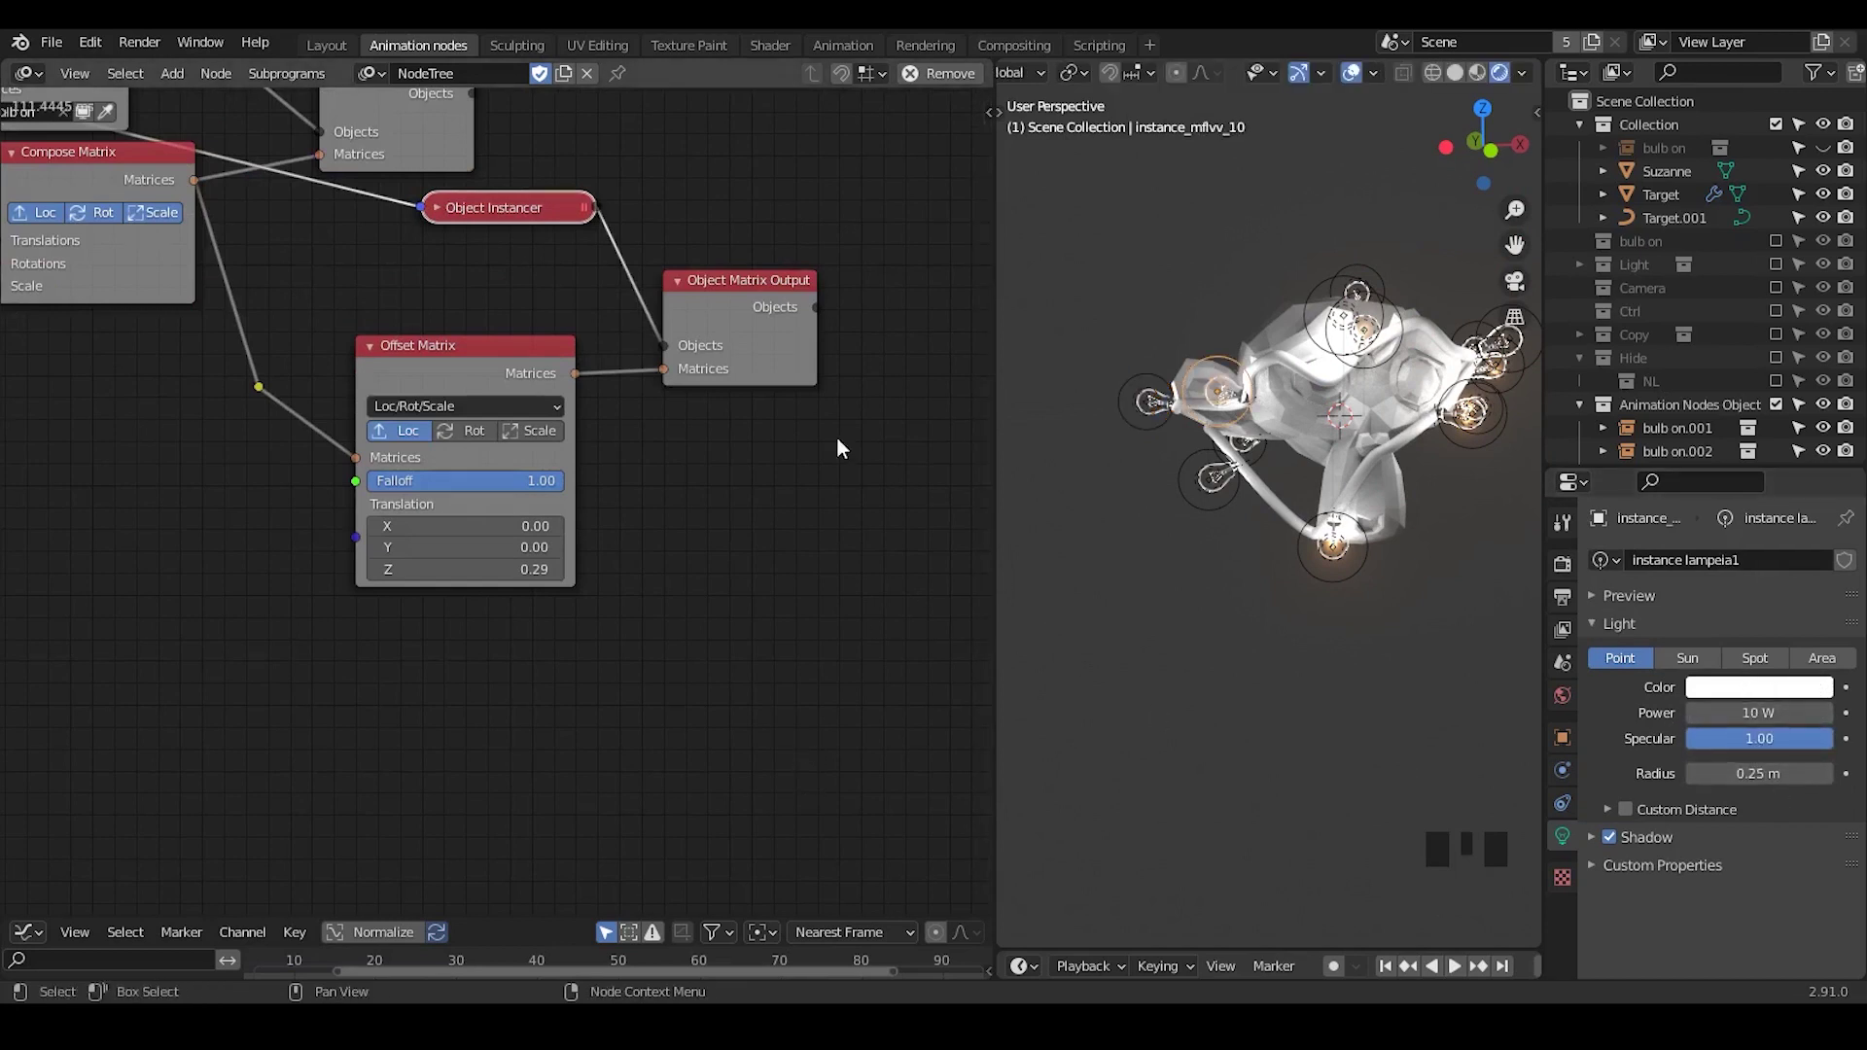
- Add an Object Attribute Output node beside the lamps' Object Matrix Output
{"action": "middle_click_drag", "start_coordinate": [904, 466], "coordinate": [738, 354]}
{"action": "key", "text": "ctrl+a"}
{"action": "type", "text": "object attribute"}
{"action": "key", "text": "Down"}
{"action": "key", "text": "Return"}
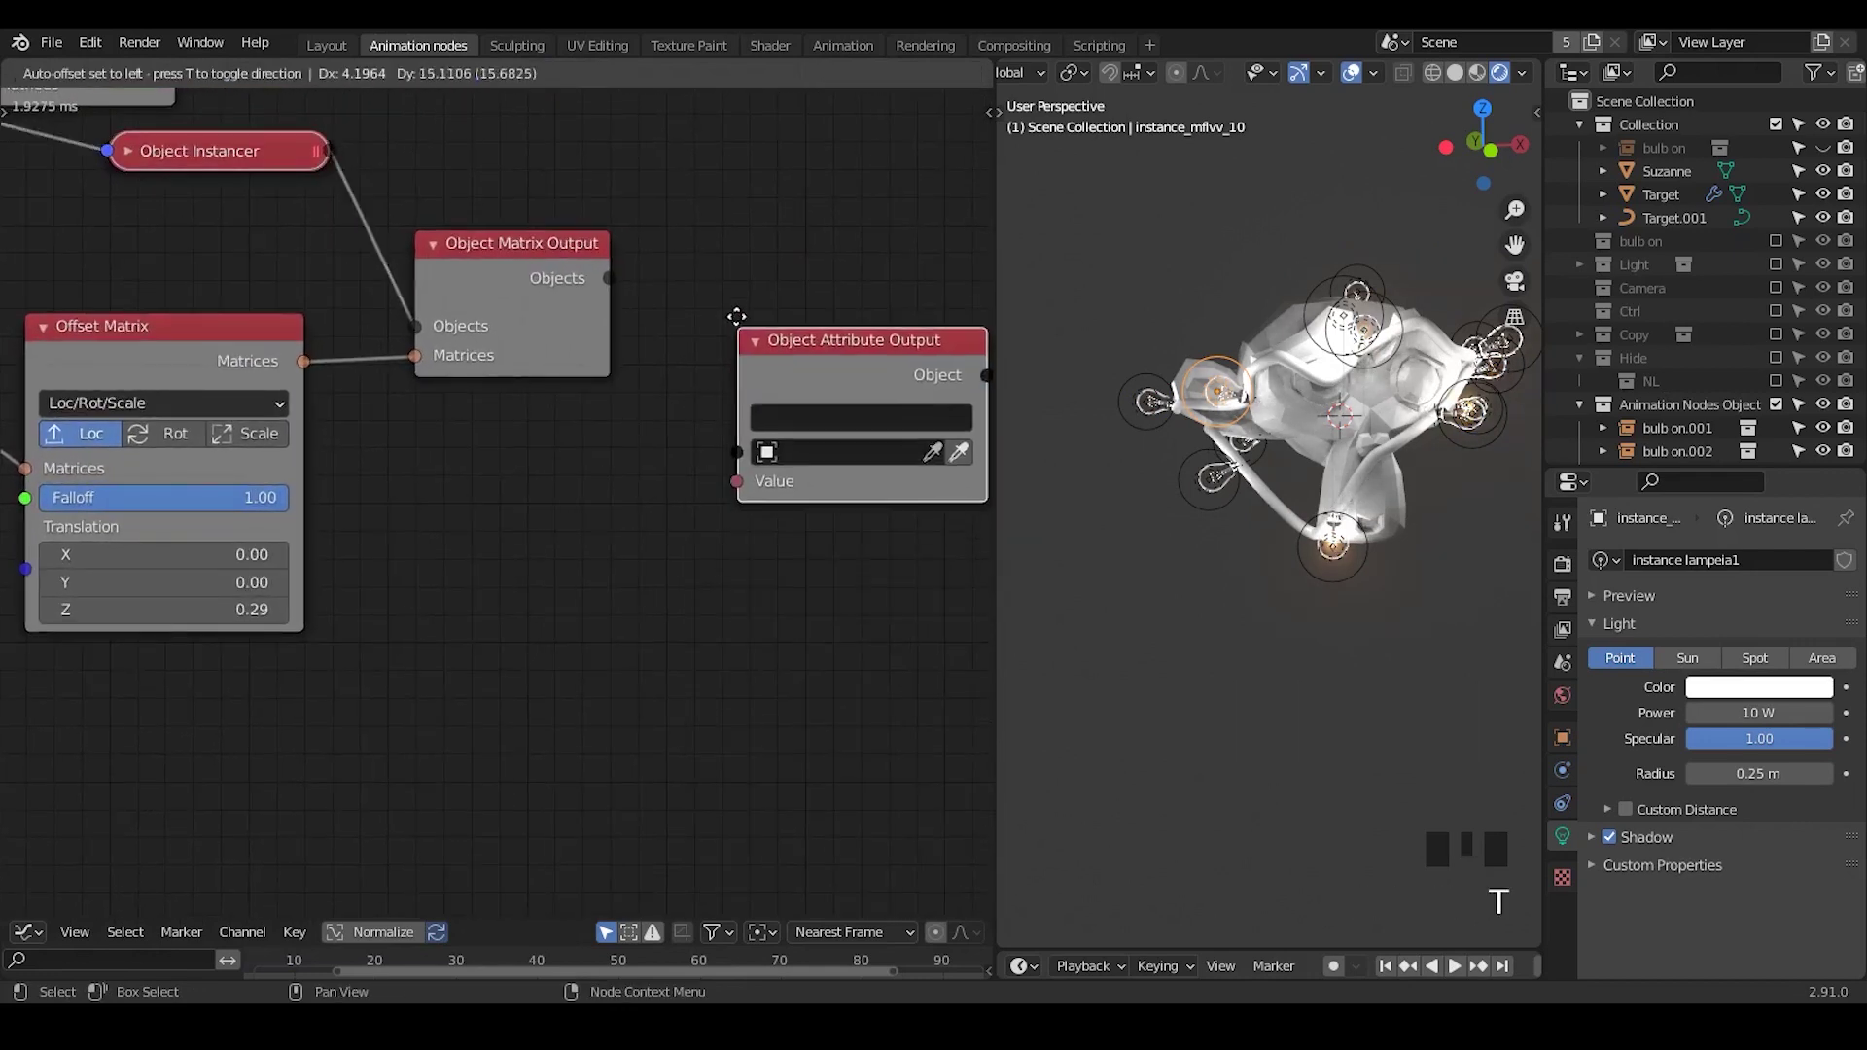
{"action": "left_click", "coordinate": [869, 296]}
{"action": "middle_click_drag", "start_coordinate": [869, 296], "coordinate": [640, 306]}
{"action": "middle_click_drag", "start_coordinate": [731, 471], "coordinate": [732, 436], "text": "ctrl"}
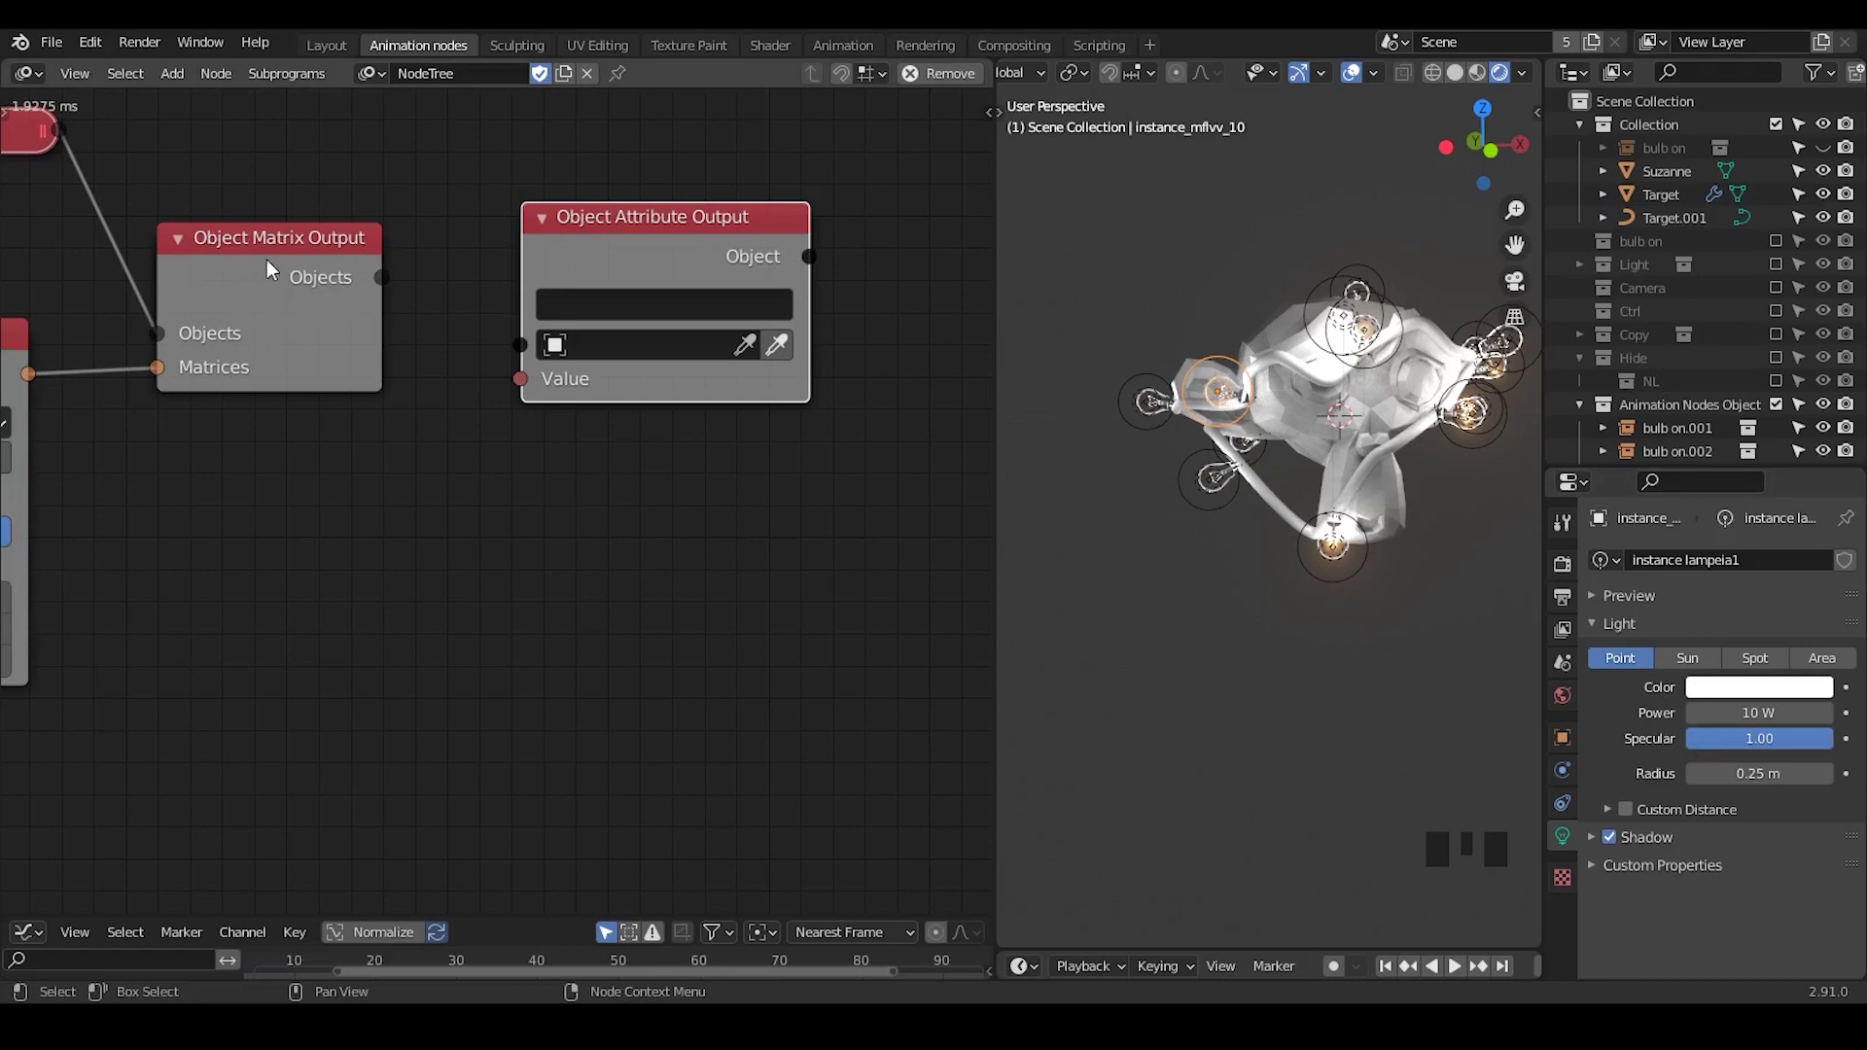
- Check the lamp's object properties, then add and delete an Object Material Output node
{"action": "middle_click_drag", "start_coordinate": [258, 306], "coordinate": [326, 282]}
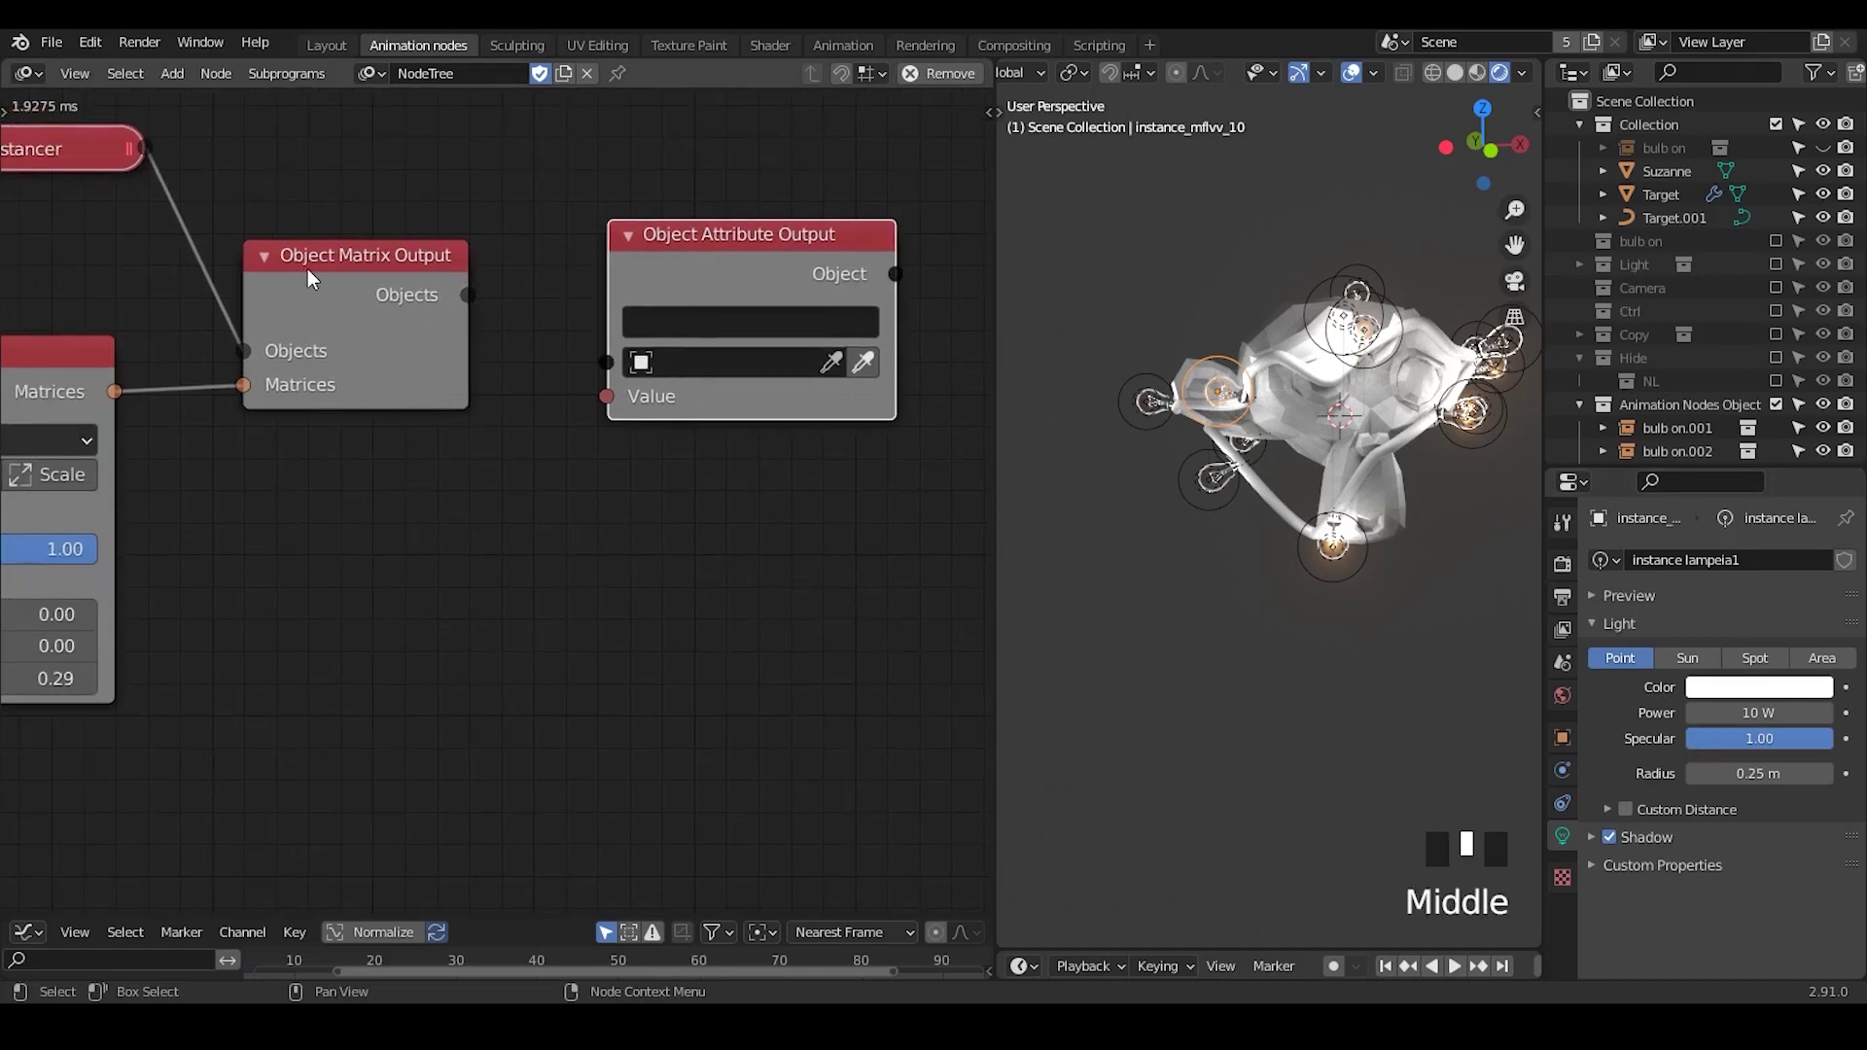
{"action": "left_click", "coordinate": [1562, 736]}
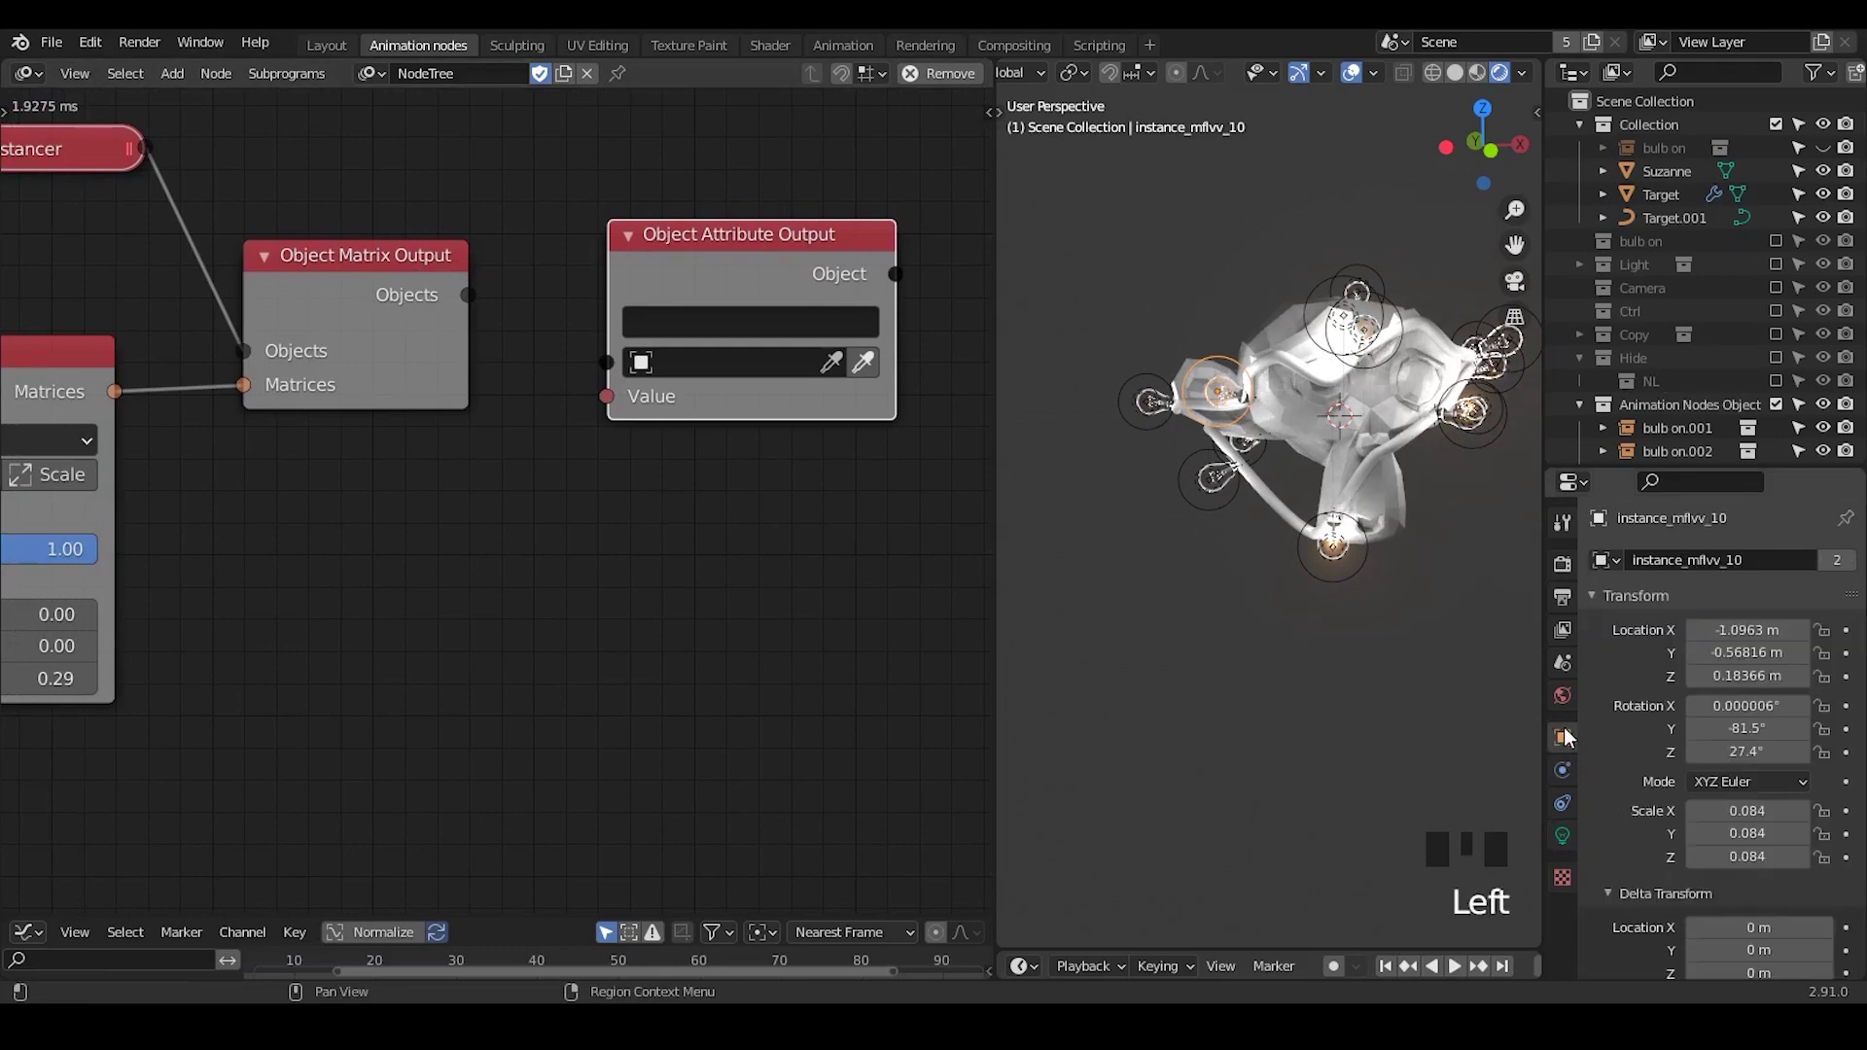
{"action": "left_click", "coordinate": [1609, 596]}
{"action": "key", "text": "ctrl+a"}
{"action": "type", "text": "object mate"}
{"action": "key", "text": "Down"}
{"action": "key", "text": "Return"}
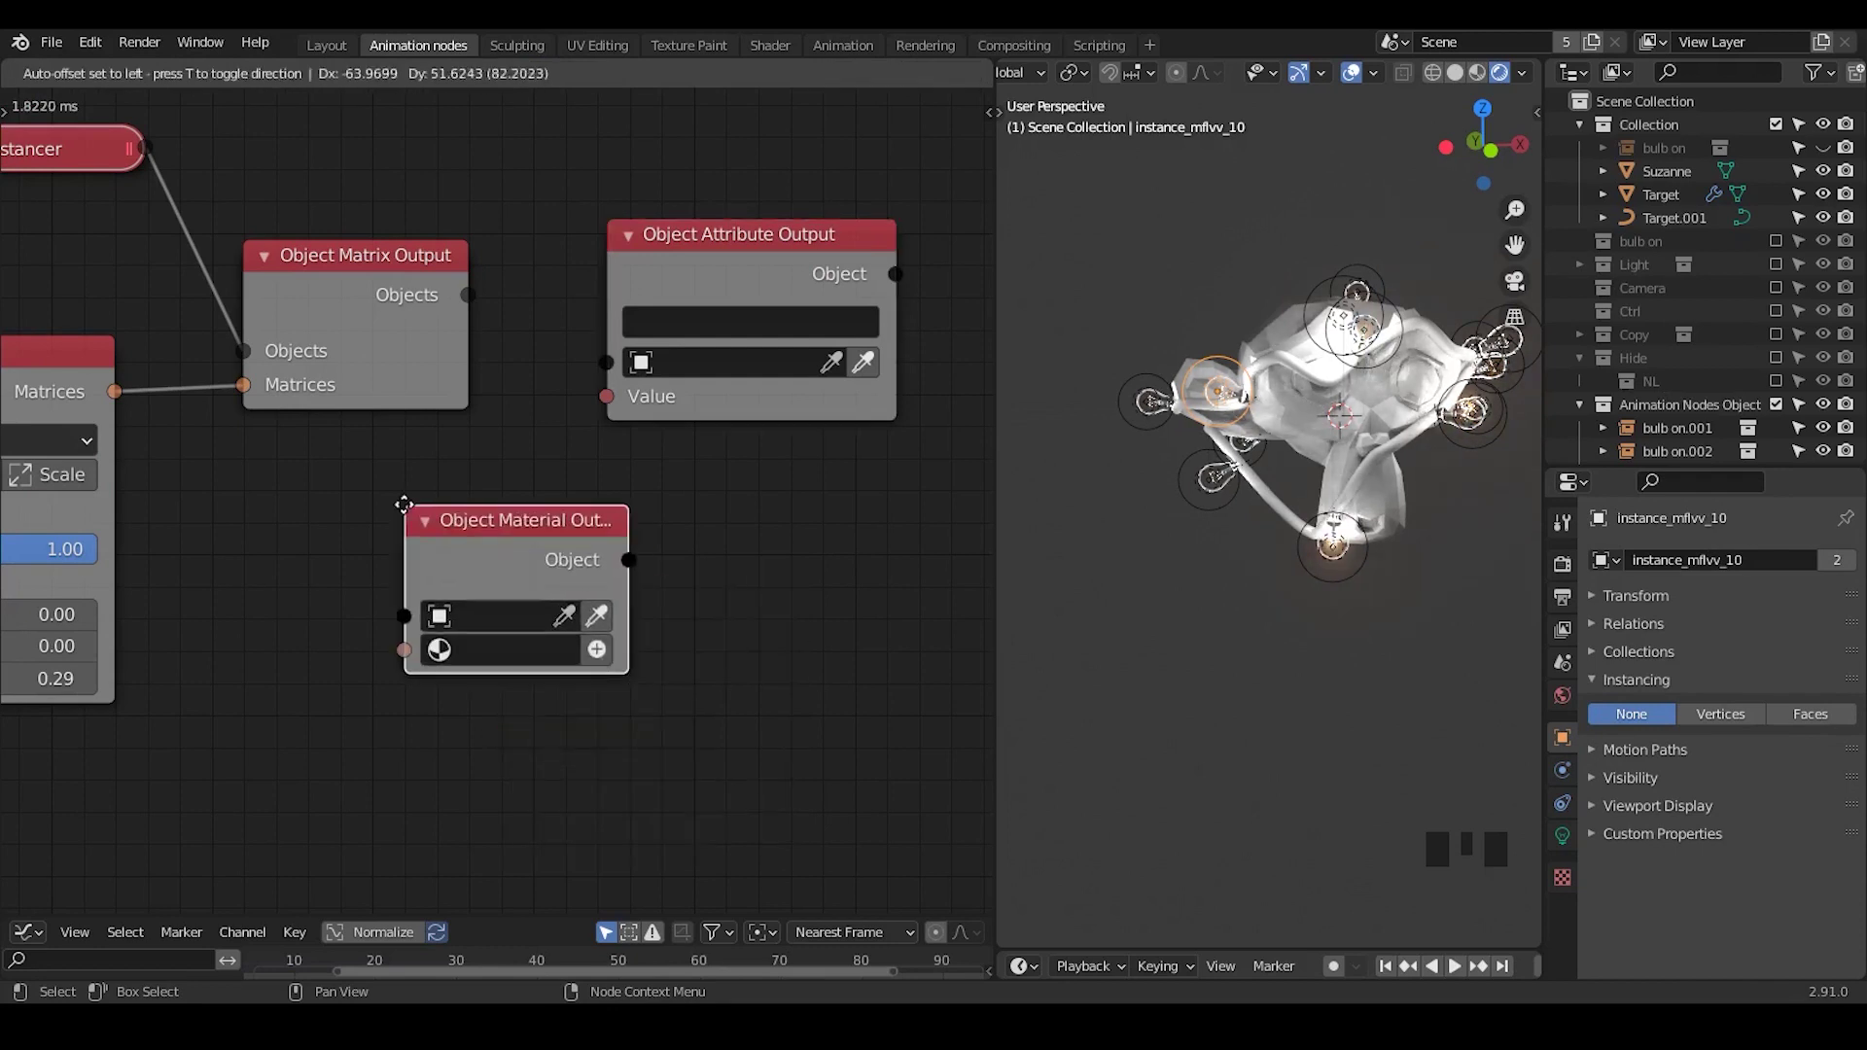
{"action": "left_click", "coordinate": [519, 554]}
{"action": "key", "text": "x"}
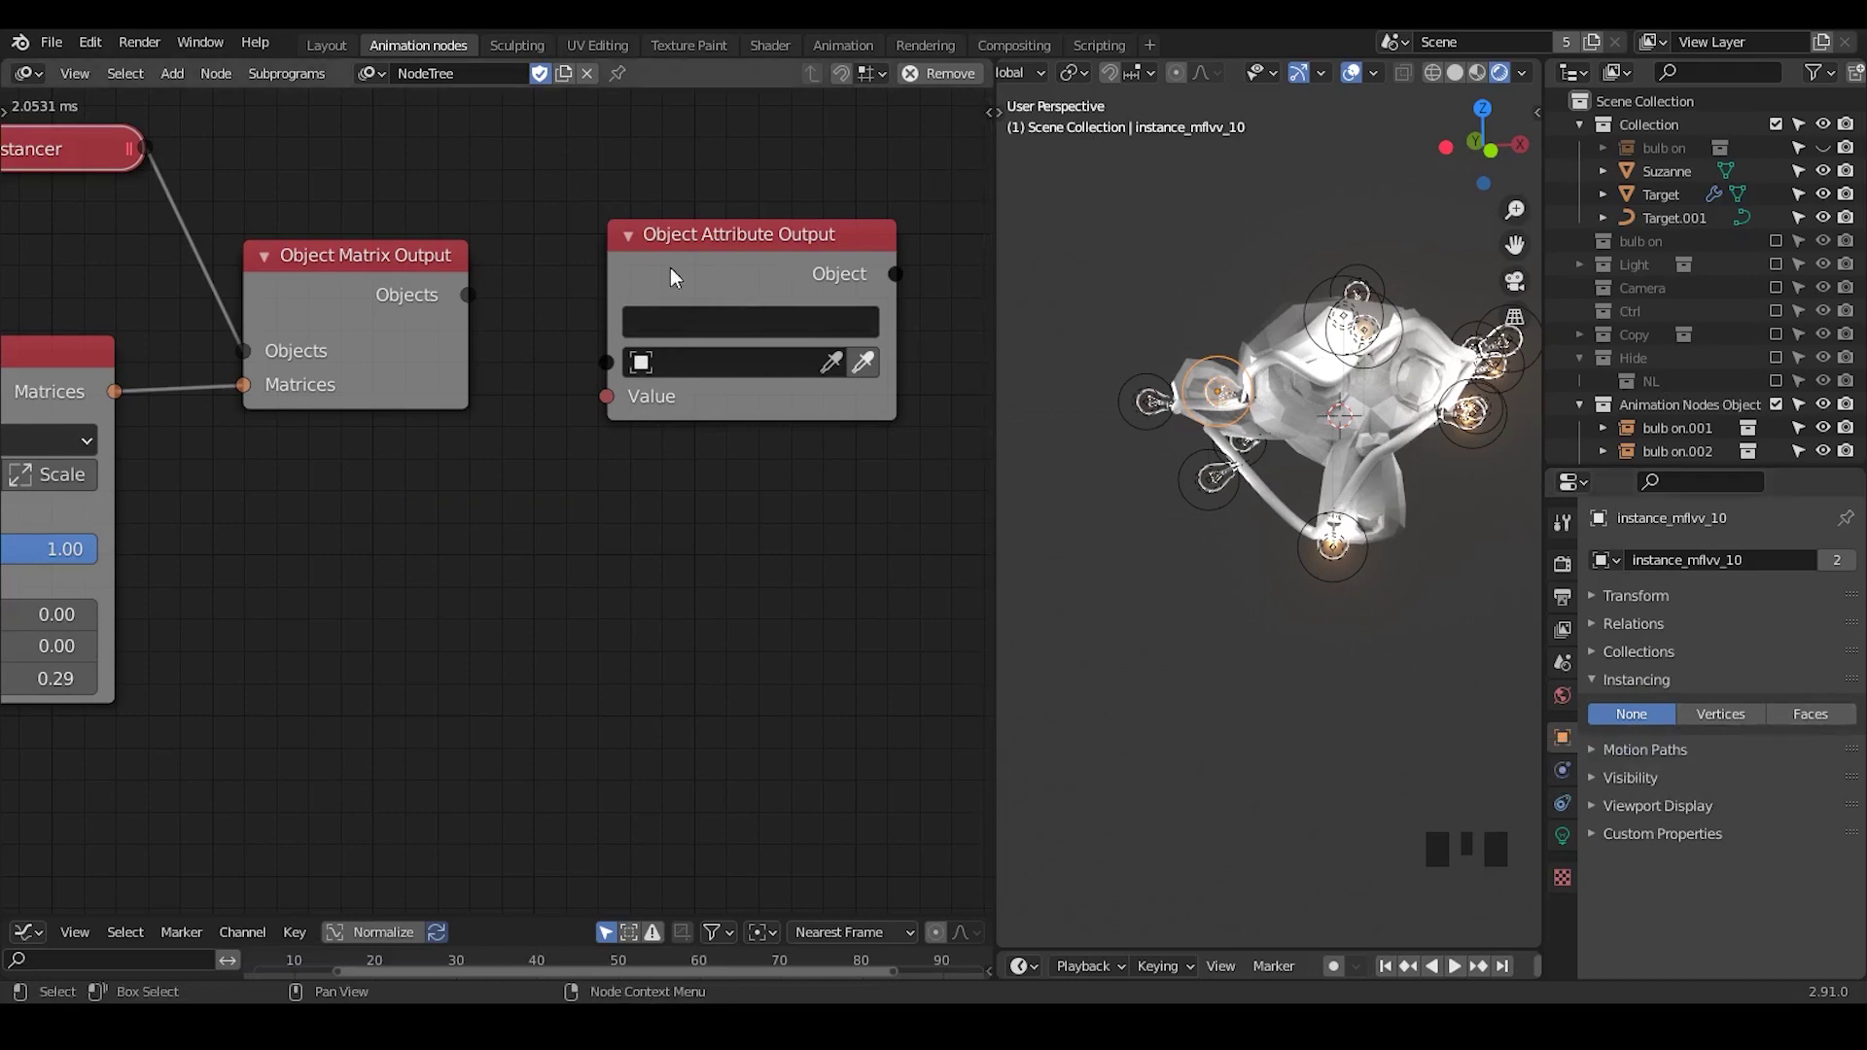
- Copy the lamp Power's data path and paste 'energy' into the attribute field
{"action": "left_click", "coordinate": [1222, 377]}
{"action": "left_click", "coordinate": [1222, 377]}
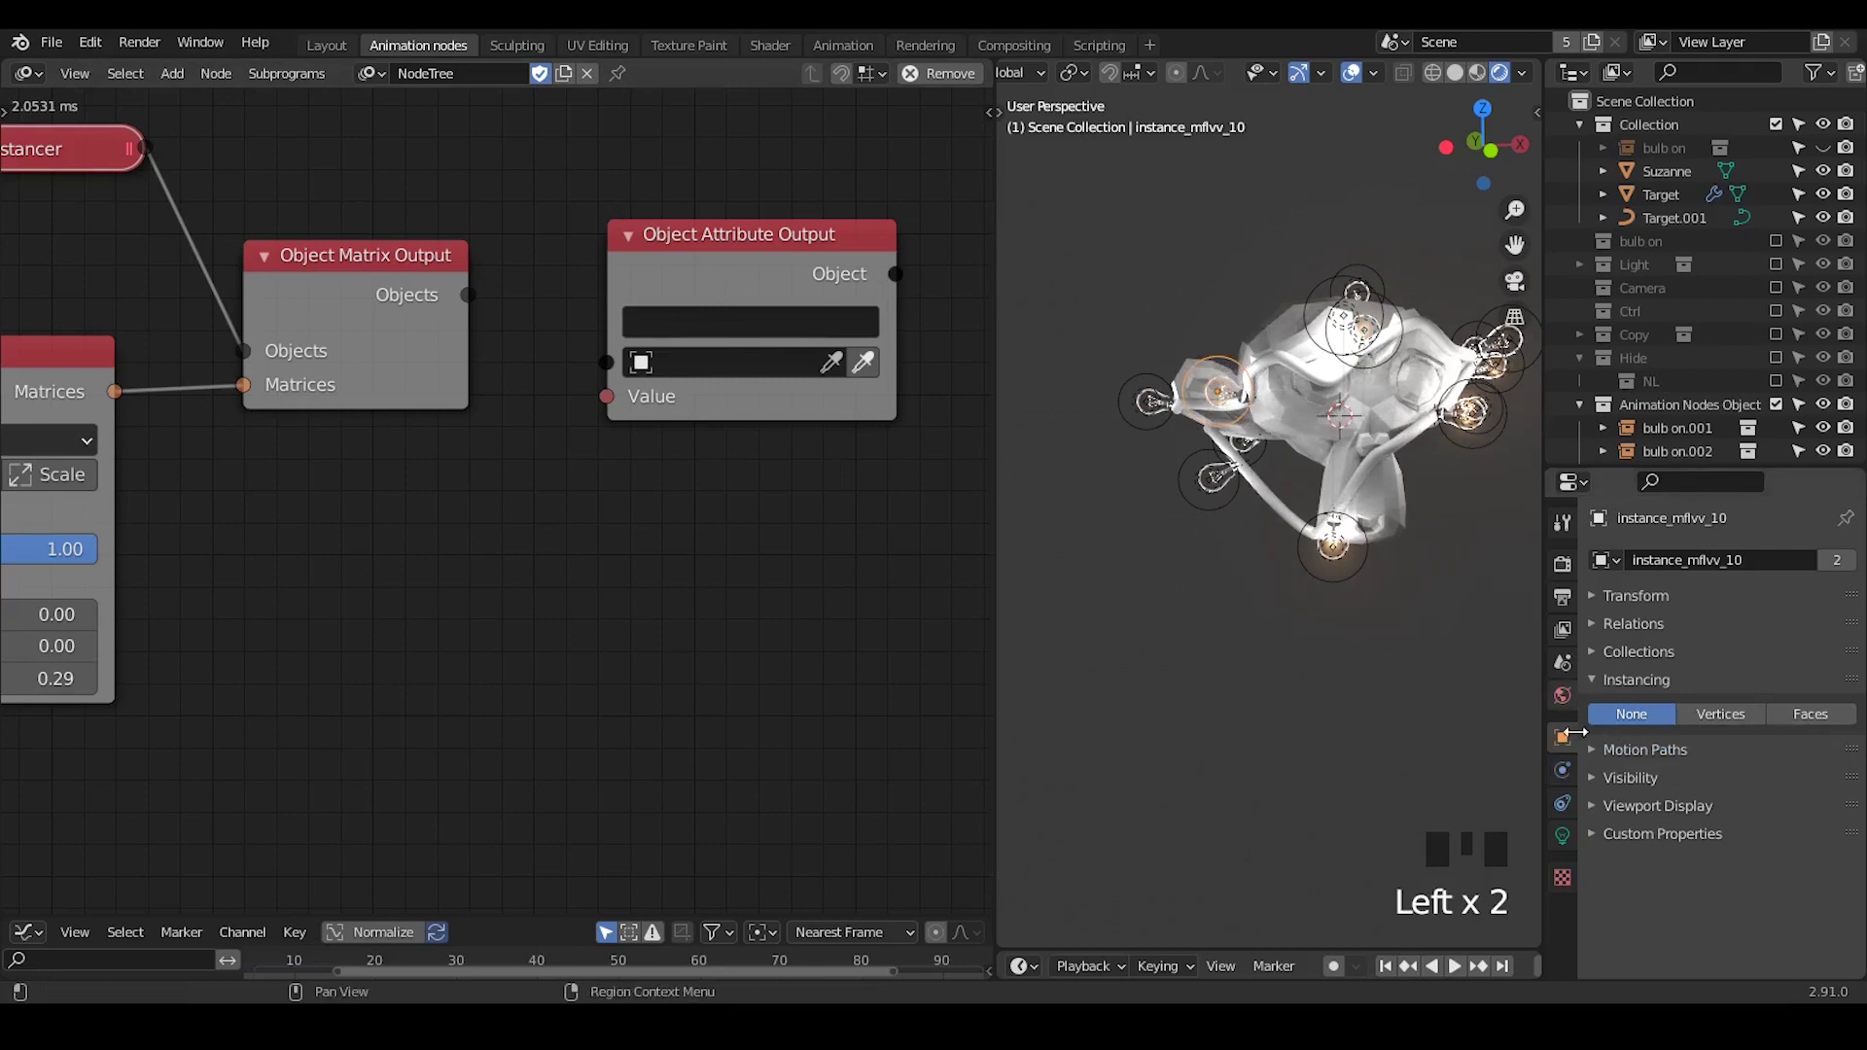
{"action": "left_click", "coordinate": [1562, 836]}
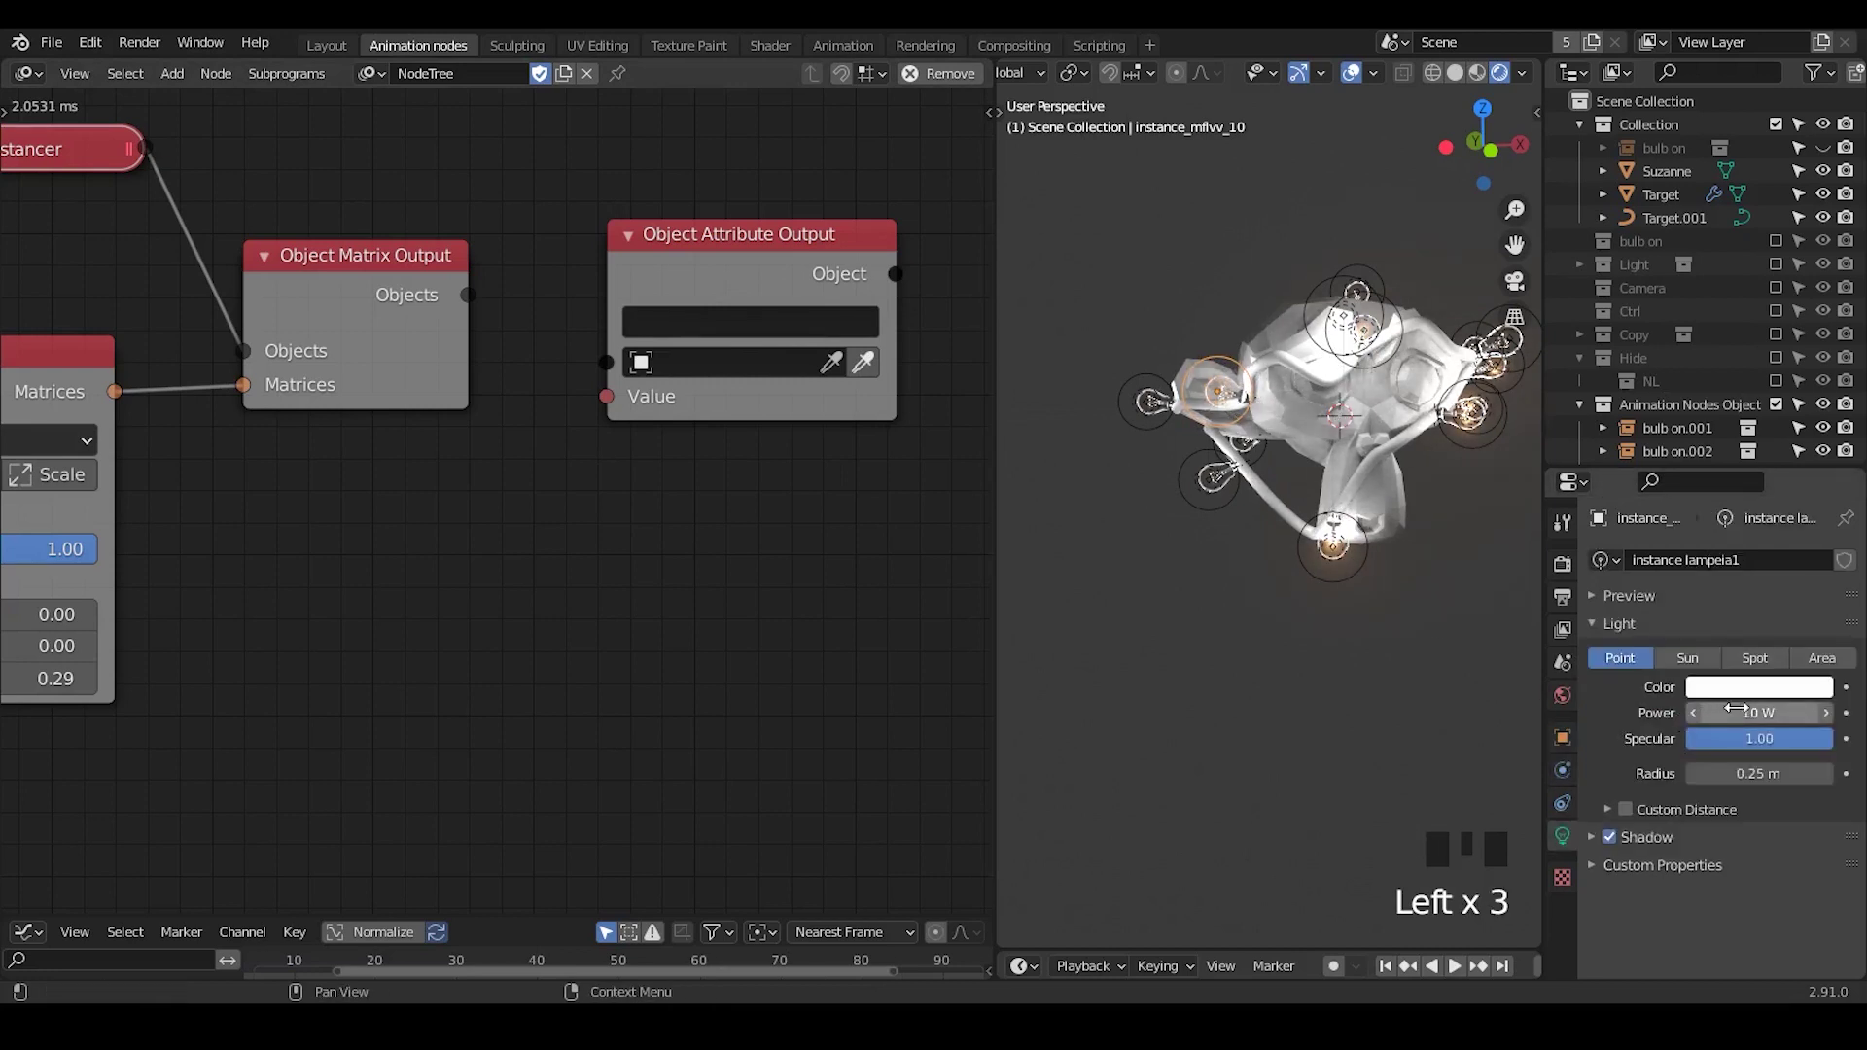
{"action": "right_click", "coordinate": [1745, 713]}
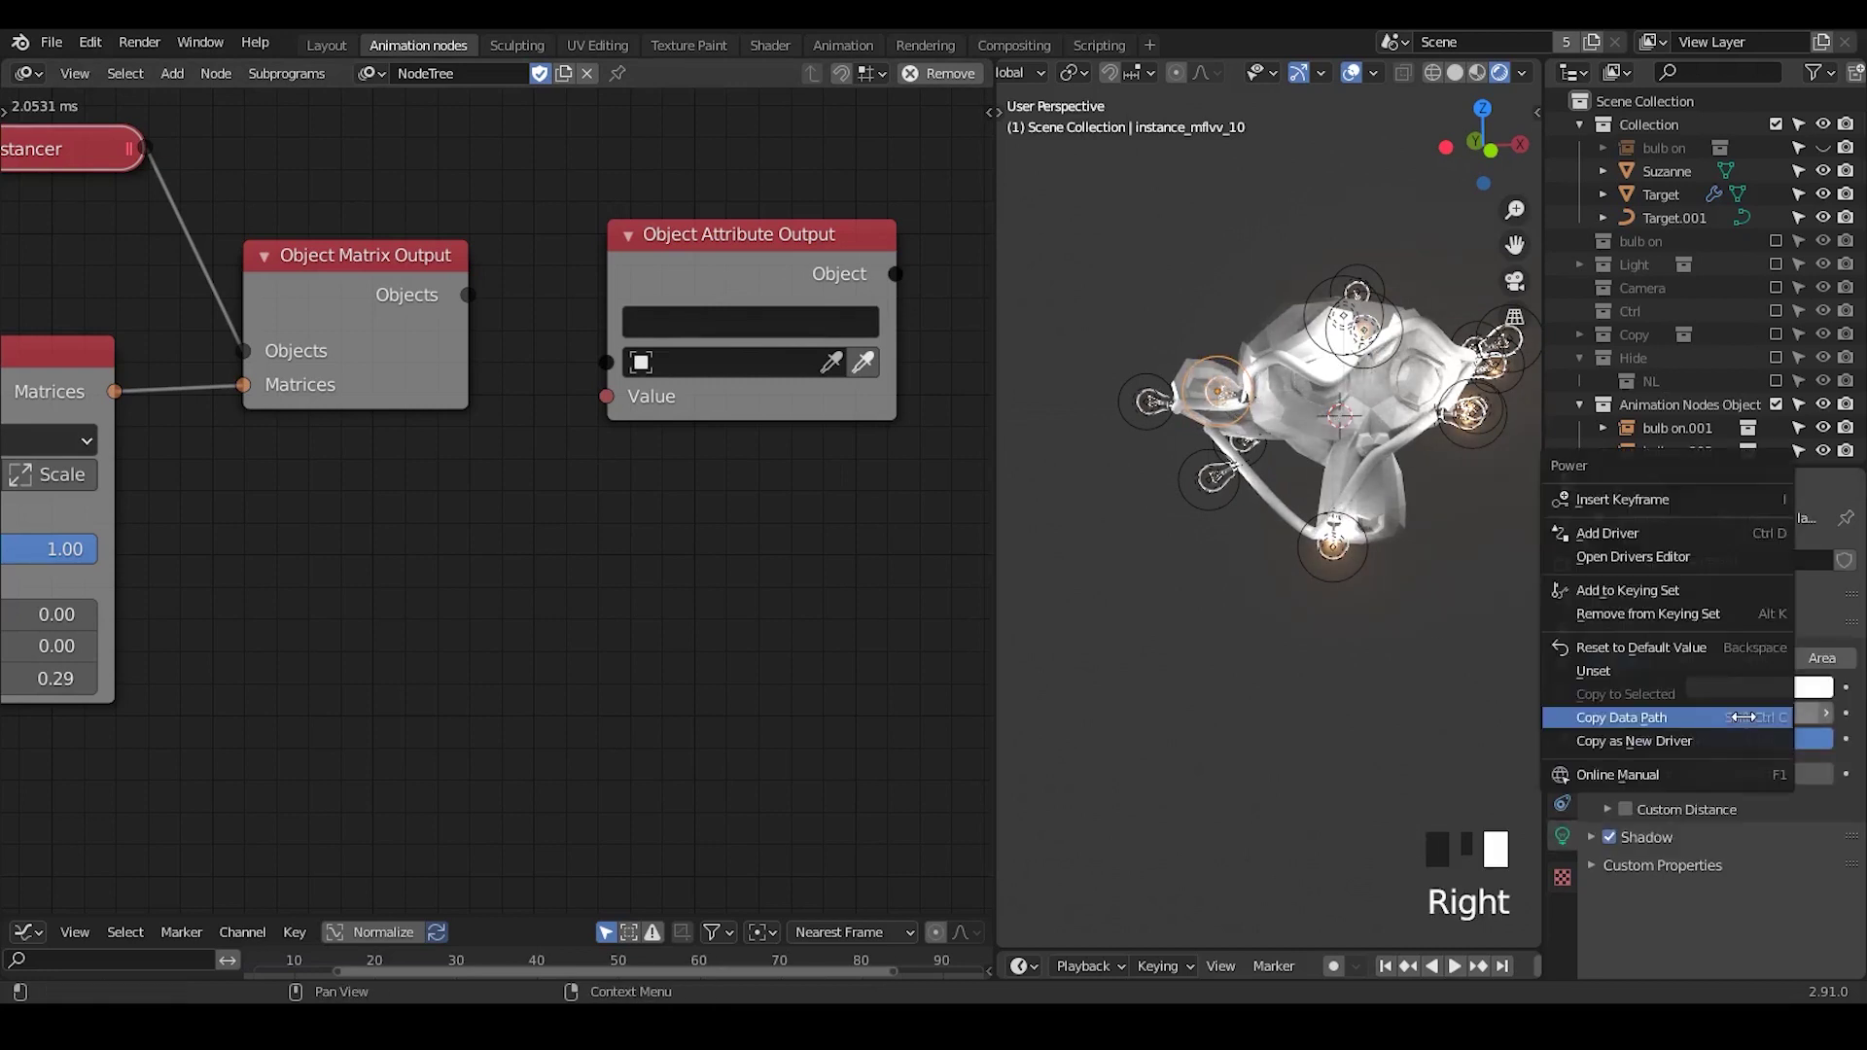
{"action": "left_click", "coordinate": [1727, 715]}
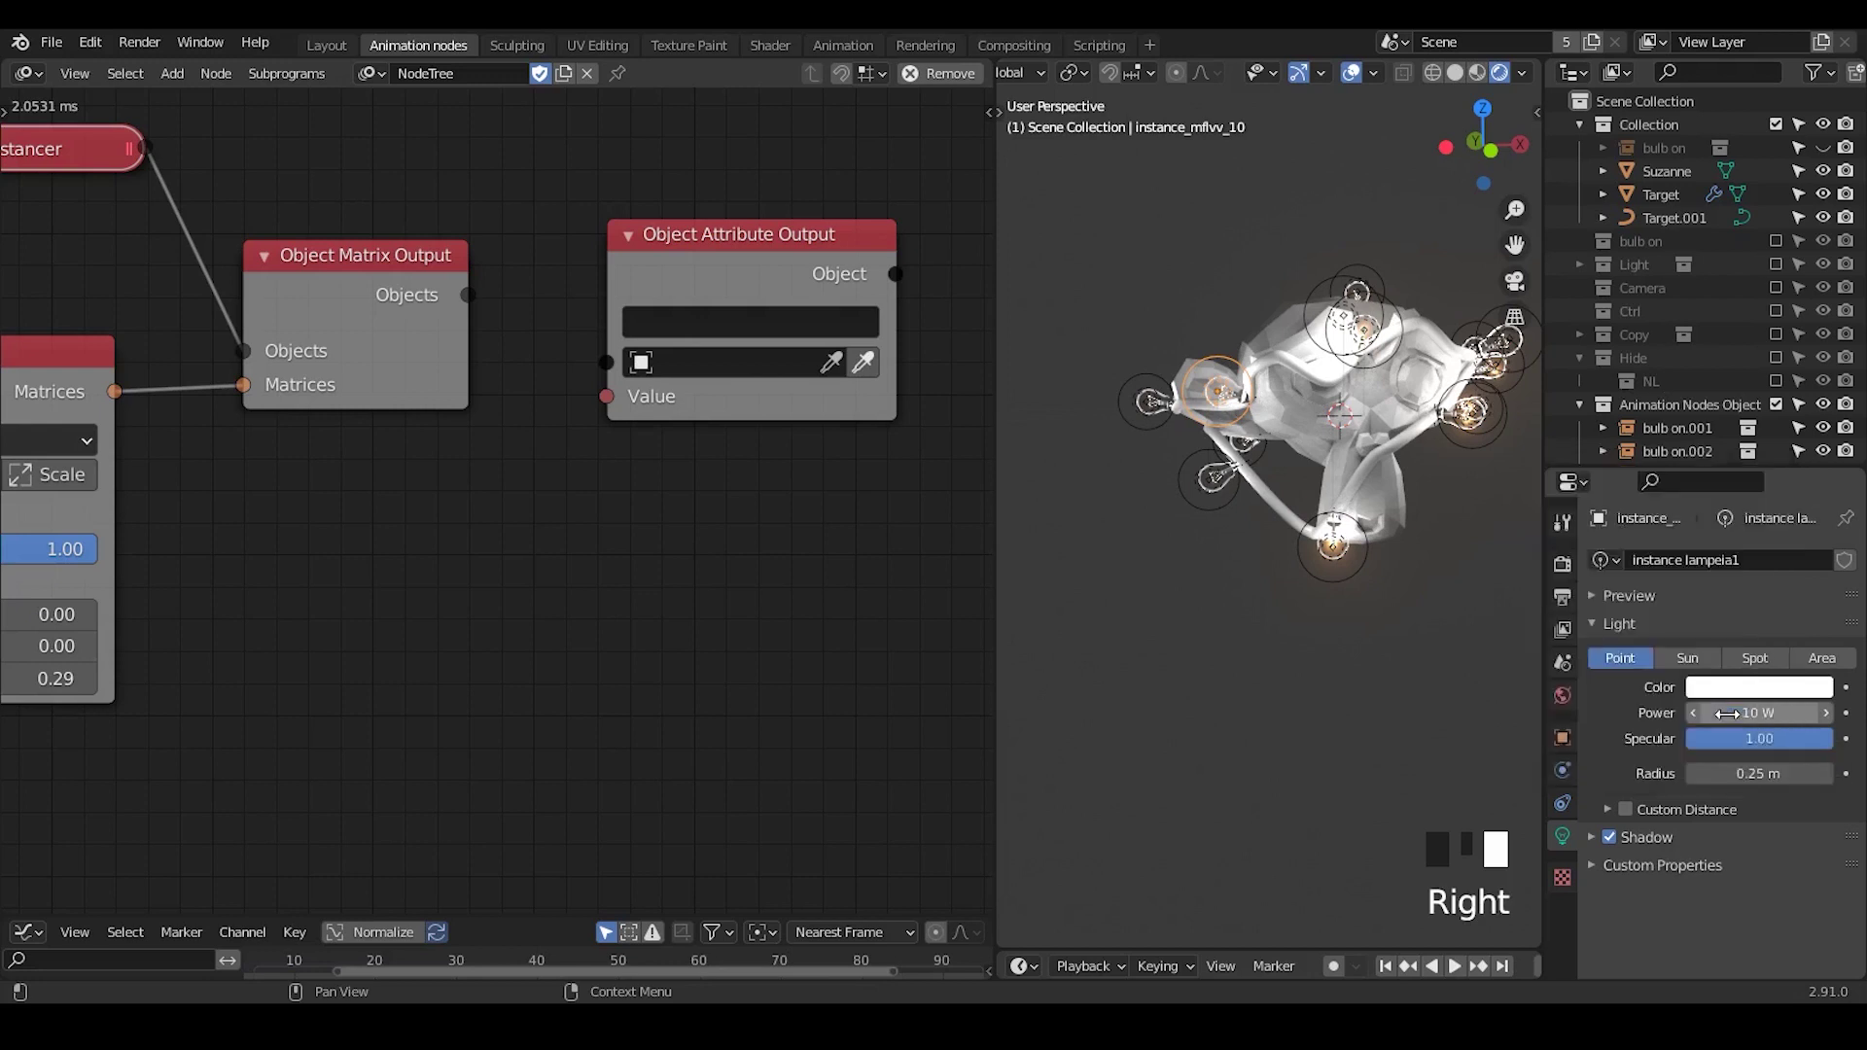
{"action": "left_click", "coordinate": [681, 322]}
{"action": "key", "text": "ctrl+v"}
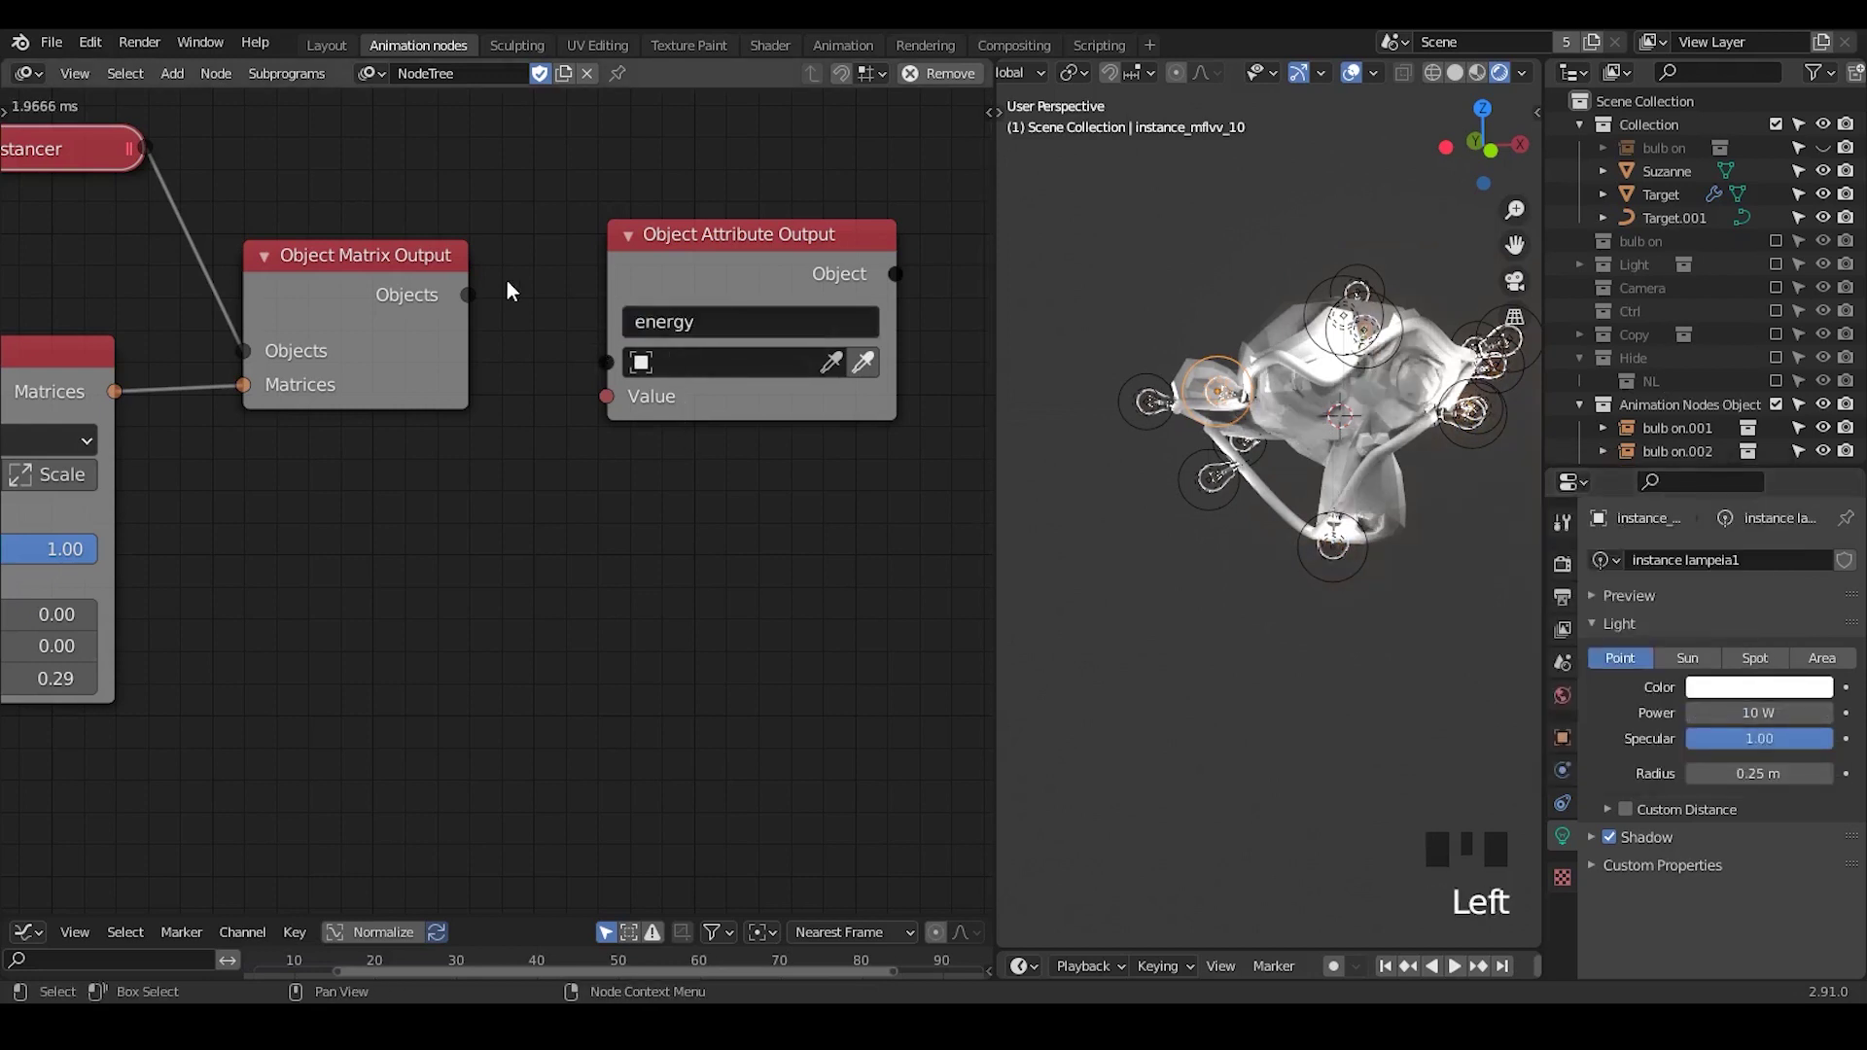
- Feed the lamp objects into the Object Attribute Output node
{"action": "left_click_drag", "start_coordinate": [468, 294], "coordinate": [562, 373]}
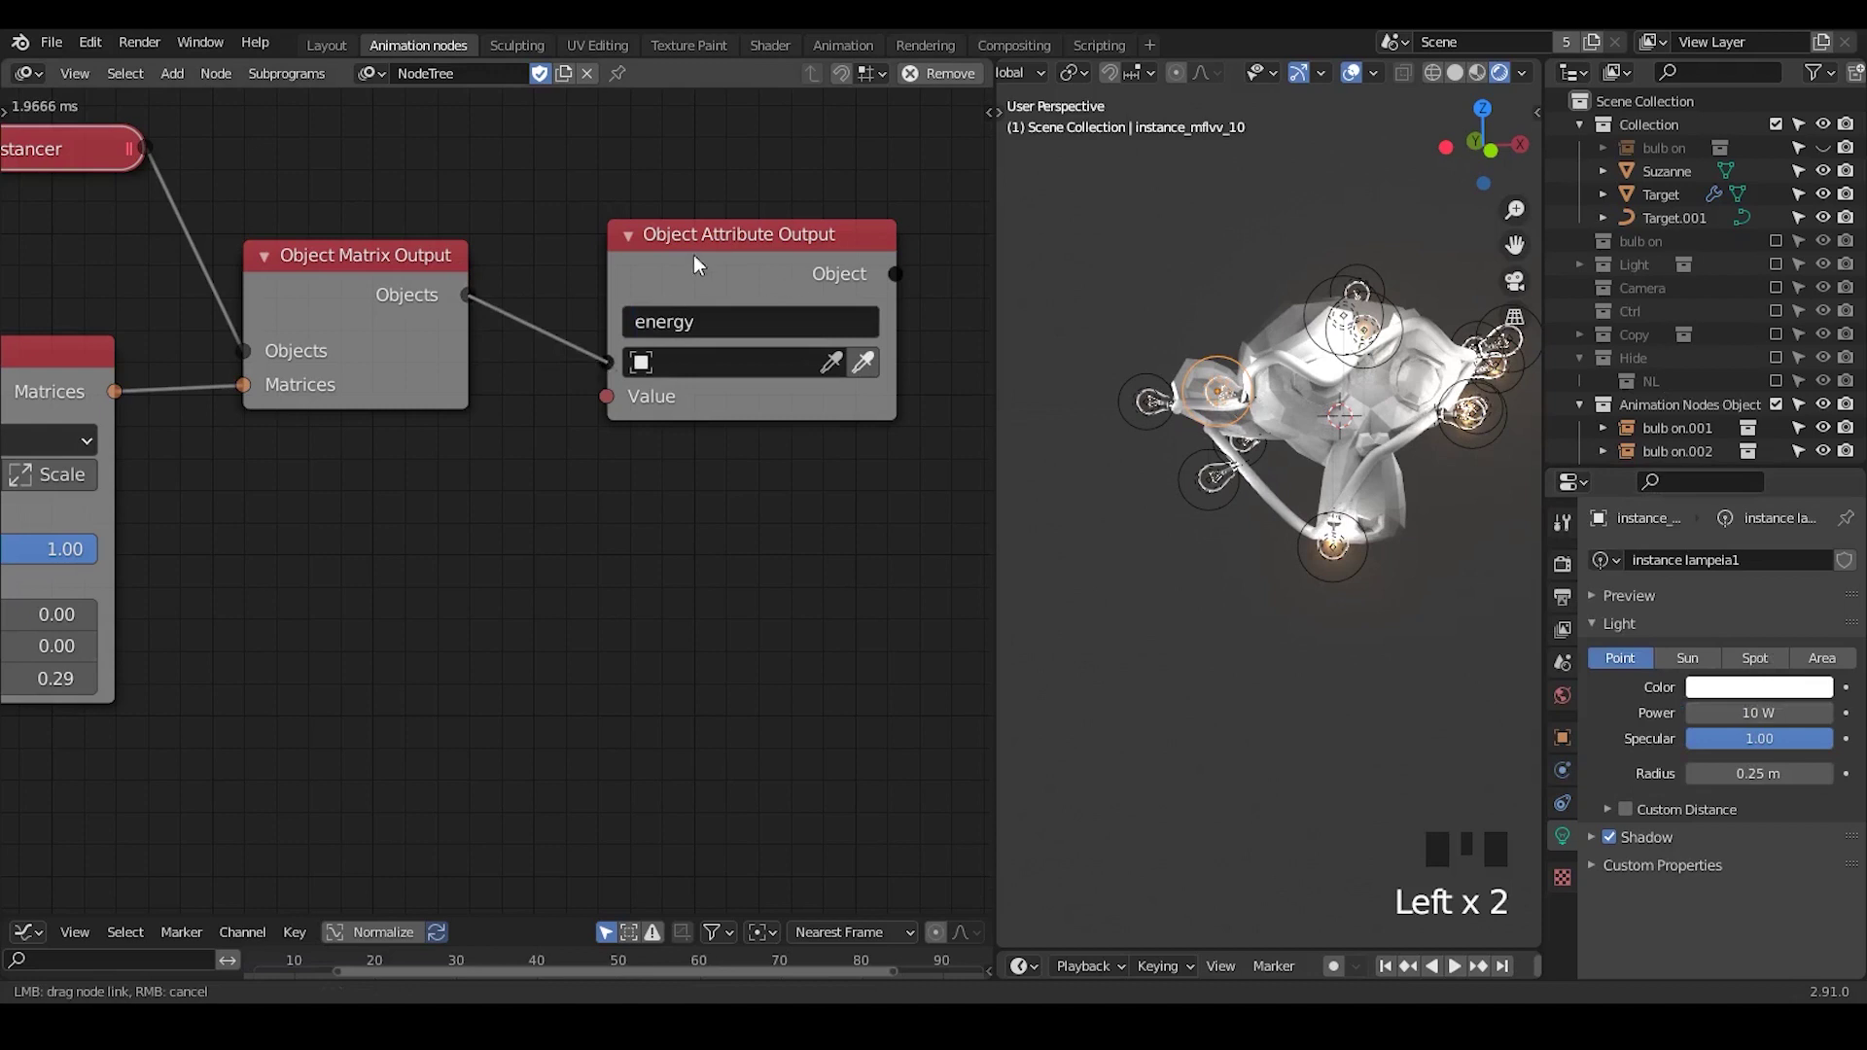
{"action": "left_click_drag", "start_coordinate": [709, 249], "coordinate": [716, 253]}
{"action": "middle_click_drag", "start_coordinate": [777, 503], "coordinate": [656, 519]}
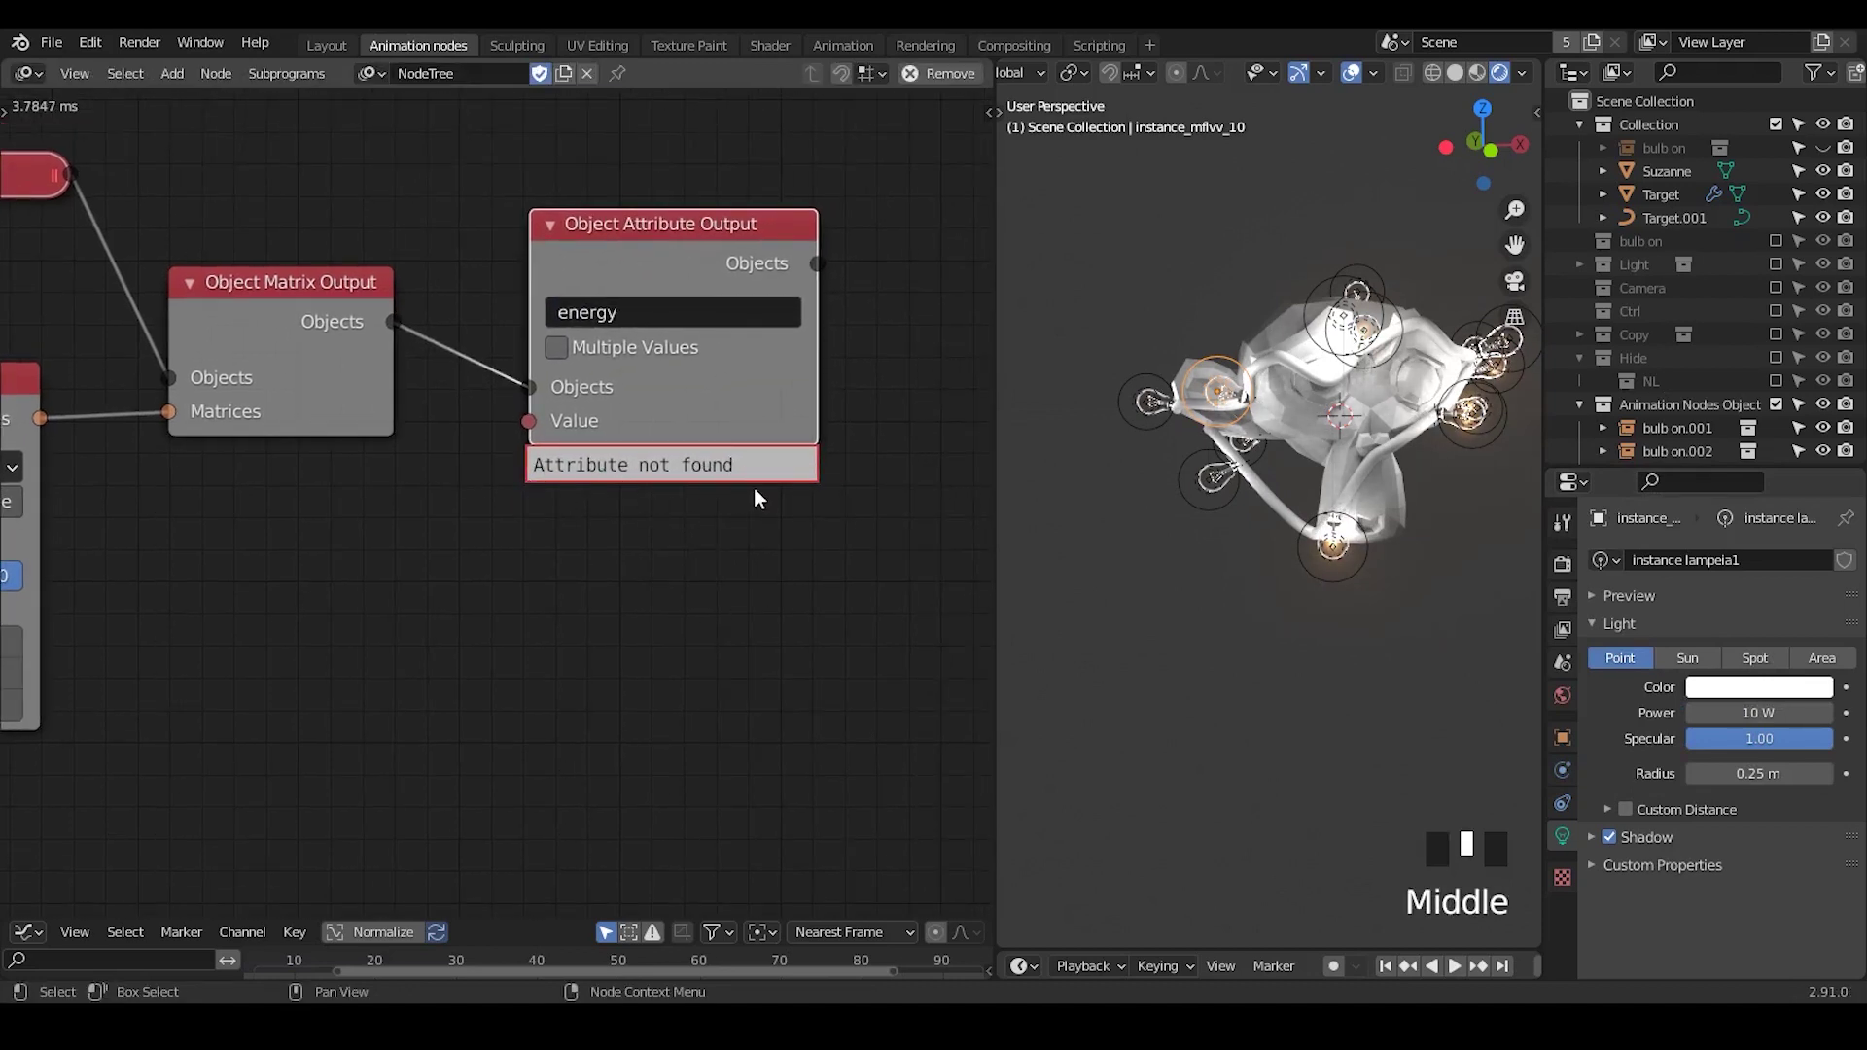
{"action": "middle_click_drag", "start_coordinate": [657, 549], "coordinate": [720, 523]}
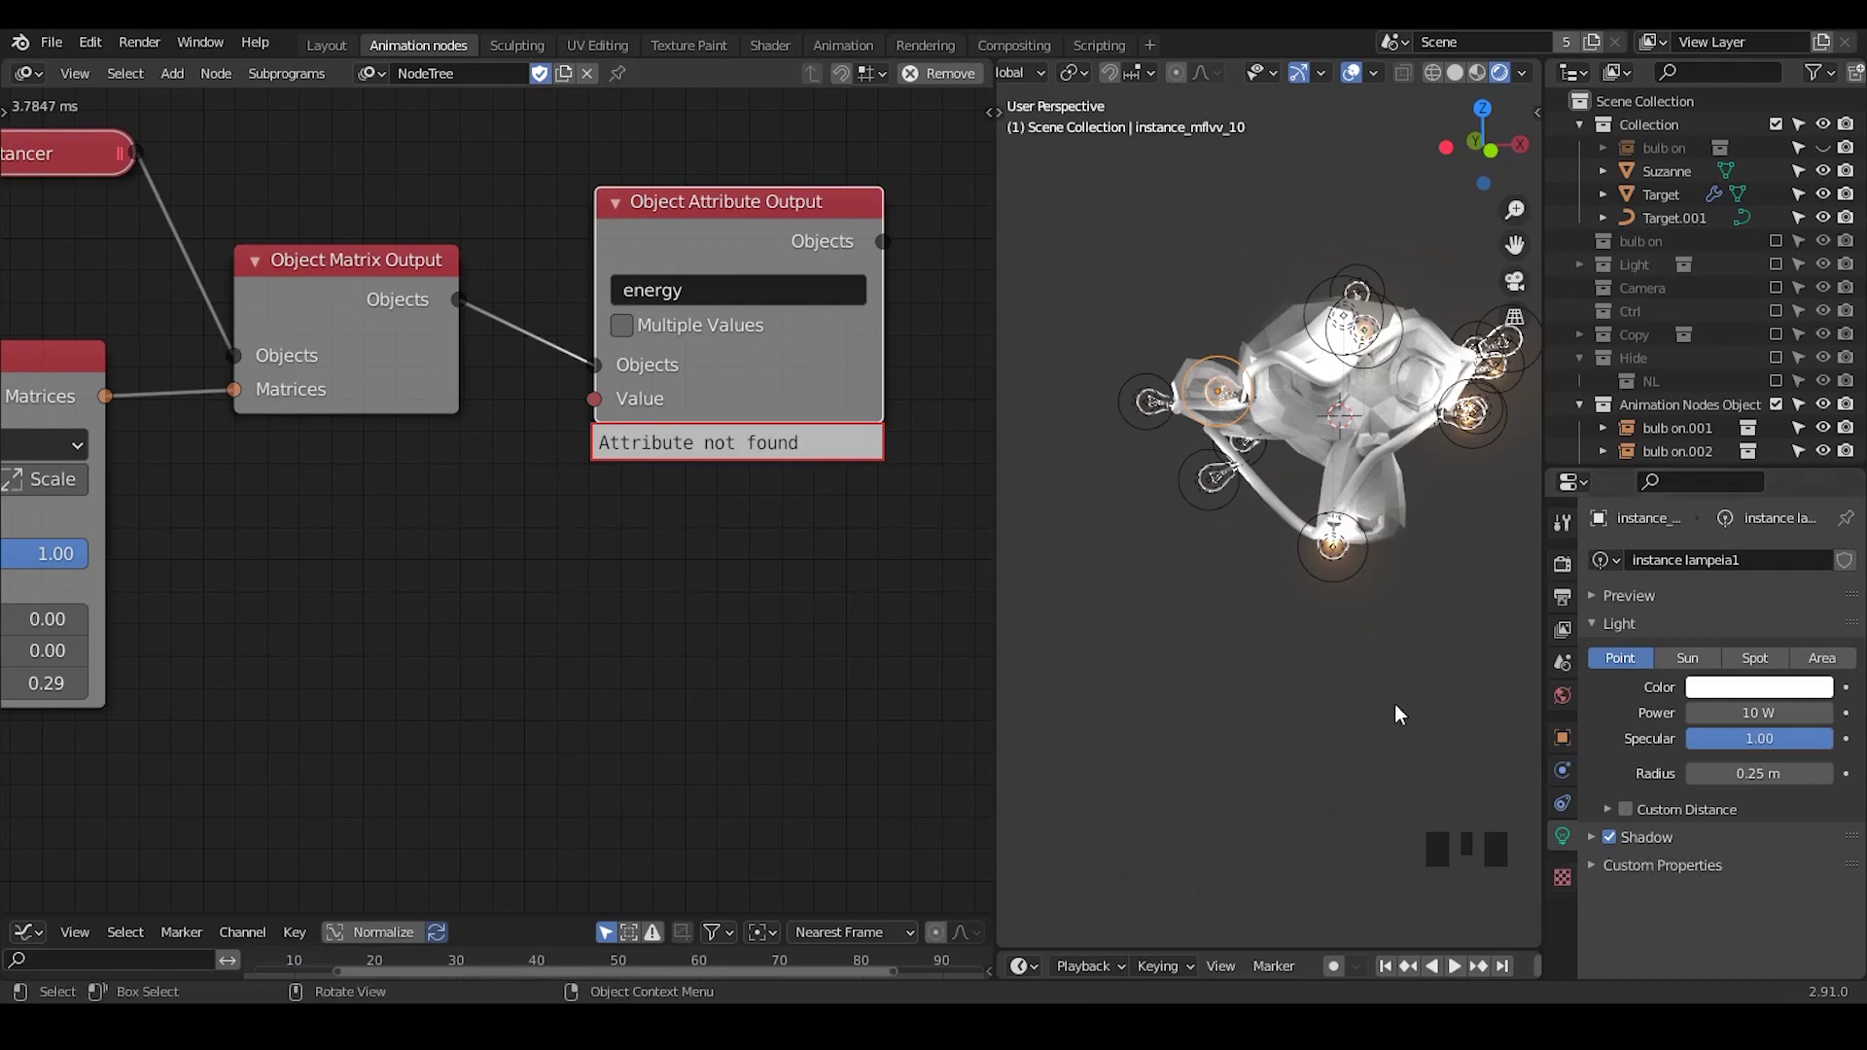
- Change the attribute path to 'data.energy' and reposition the node
{"action": "left_click", "coordinate": [749, 288]}
{"action": "key", "text": "Left"}
{"action": "type", "text": "data."}
{"action": "key", "text": "Return"}
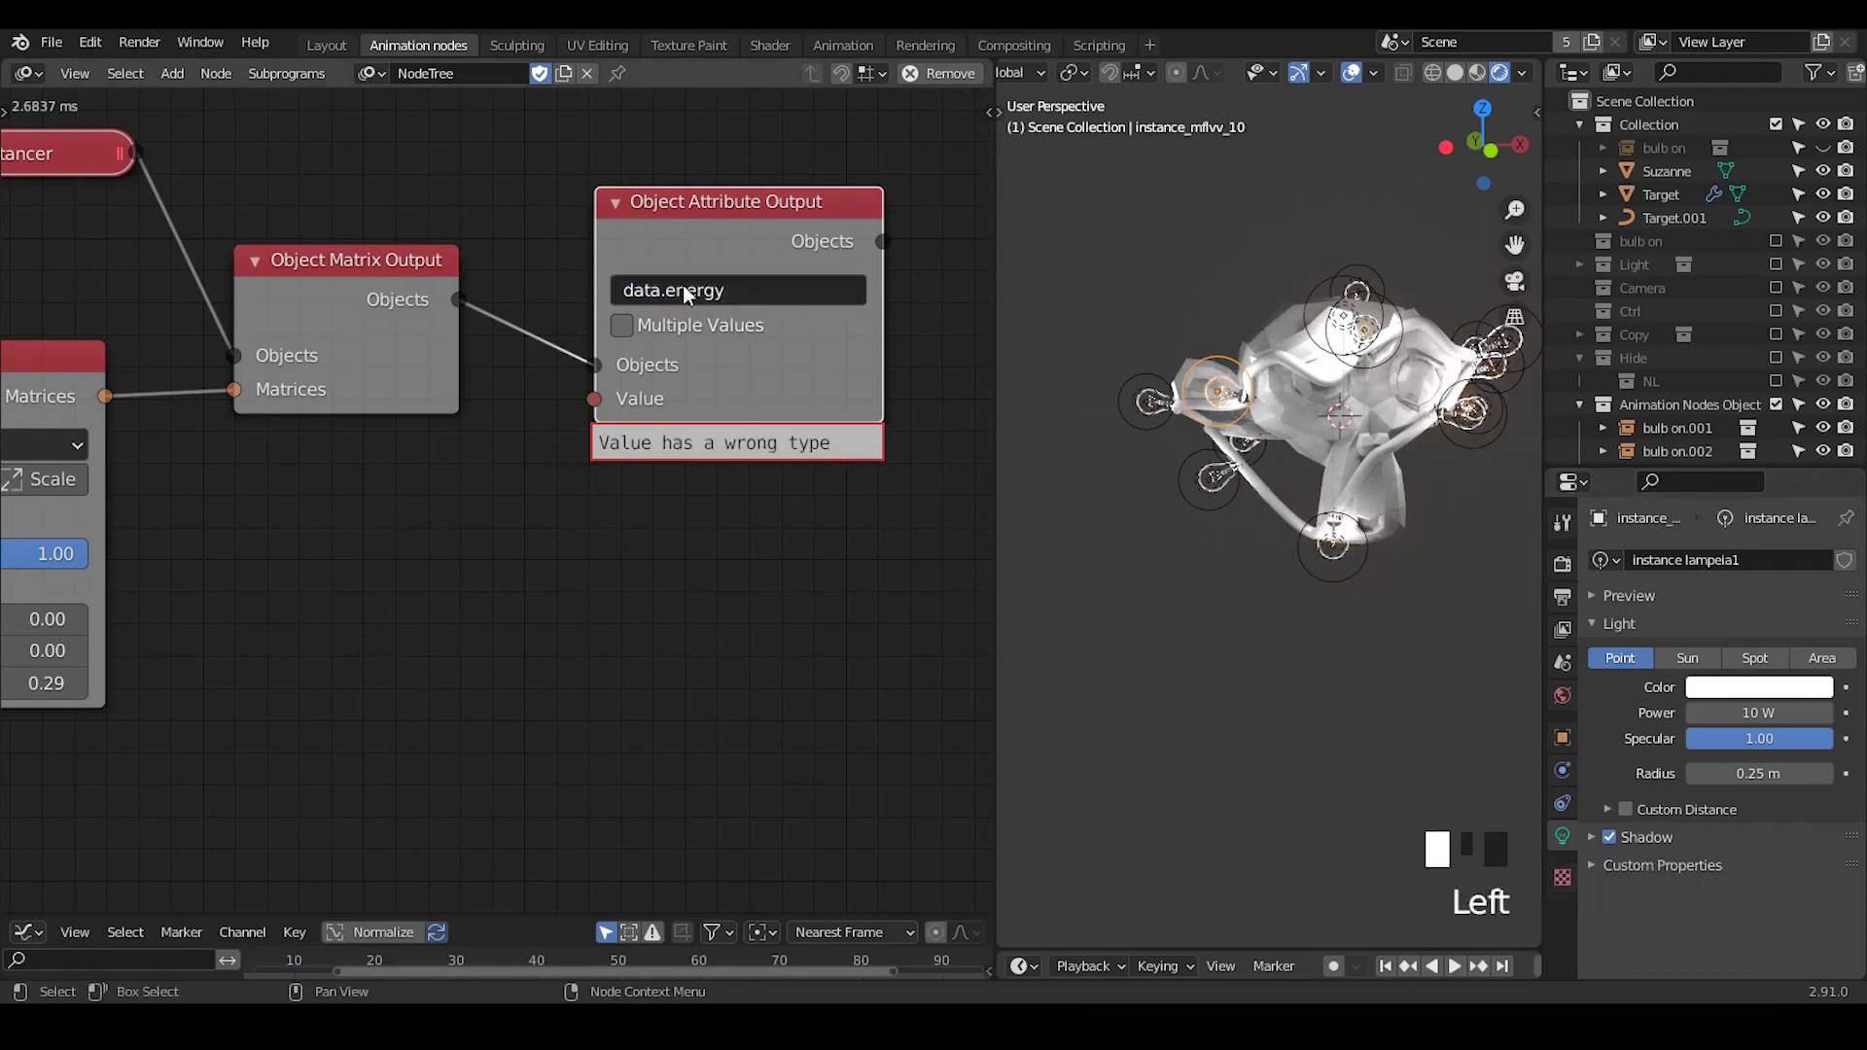
{"action": "left_click_drag", "start_coordinate": [685, 315], "coordinate": [731, 295]}
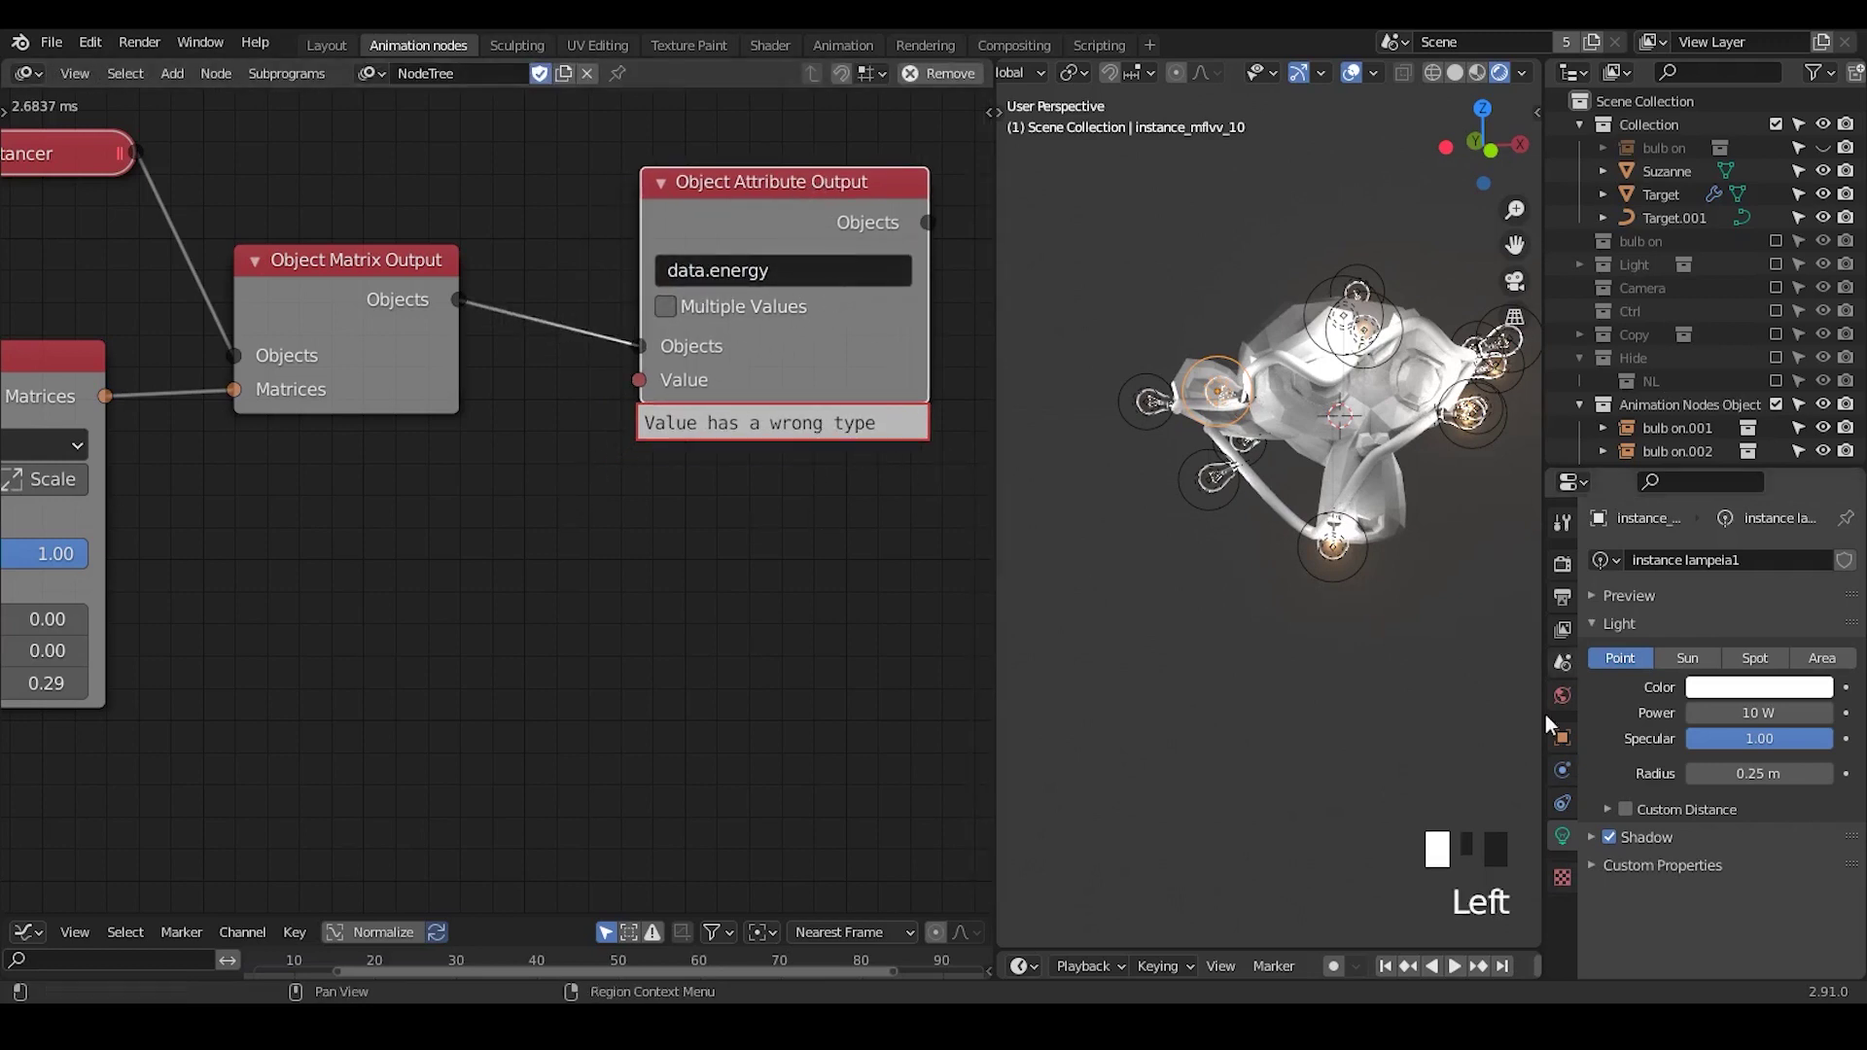
{"action": "left_click_drag", "start_coordinate": [768, 290], "coordinate": [732, 287]}
- Add a Float Input node and link its Float to the attribute node's Value
{"action": "key", "text": "ctrl+a"}
{"action": "type", "text": "float in"}
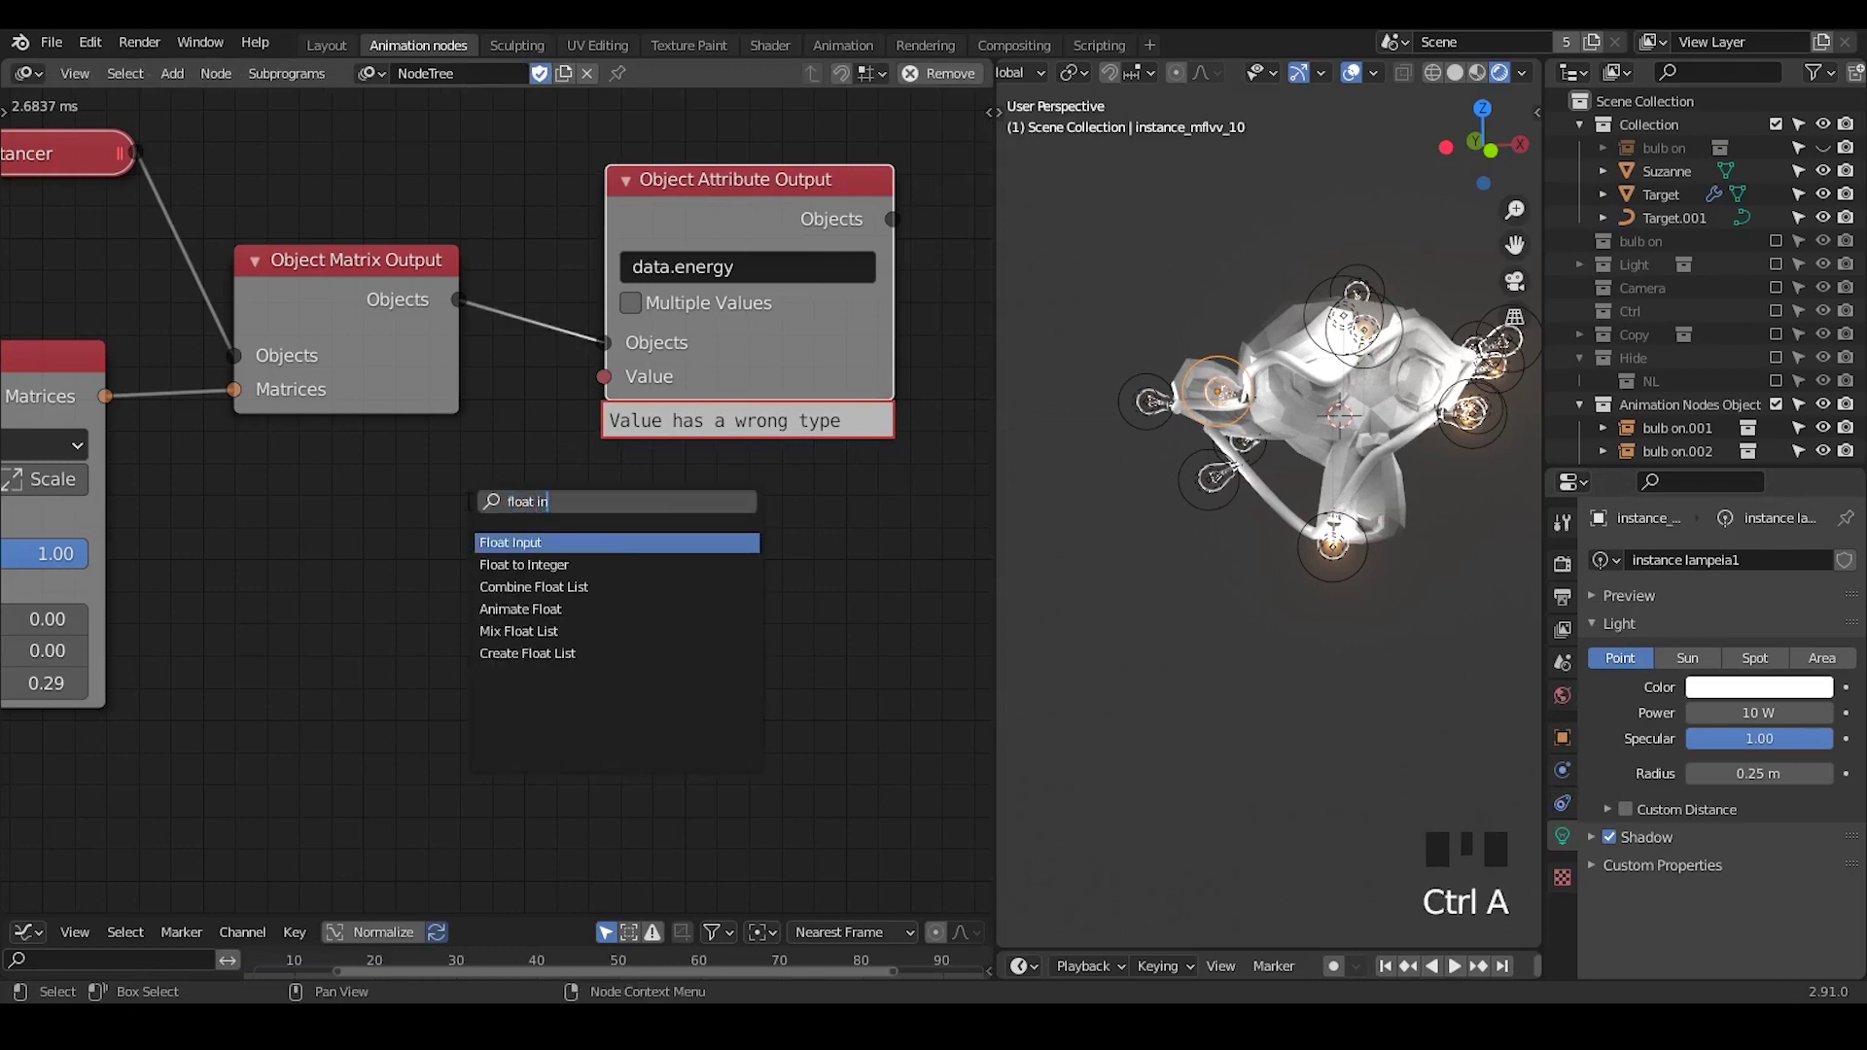
{"action": "key", "text": "Return"}
{"action": "left_click", "coordinate": [443, 576]}
{"action": "left_click_drag", "start_coordinate": [496, 516], "coordinate": [582, 493]}
{"action": "left_click_drag", "start_coordinate": [1745, 714], "coordinate": [1760, 714]}
{"action": "left_click_drag", "start_coordinate": [496, 516], "coordinate": [665, 379]}
- Set the Float Input value to 10 to light the lamps
{"action": "left_click_drag", "start_coordinate": [460, 560], "coordinate": [552, 561]}
{"action": "mouse_move", "coordinate": [362, 570]}
{"action": "left_mouse_down"}
{"action": "mouse_move", "coordinate": [527, 570]}
{"action": "mouse_move", "coordinate": [309, 569]}
{"action": "mouse_move", "coordinate": [810, 570]}
{"action": "mouse_move", "coordinate": [364, 564]}
{"action": "left_mouse_up"}
{"action": "left_click", "coordinate": [364, 556]}
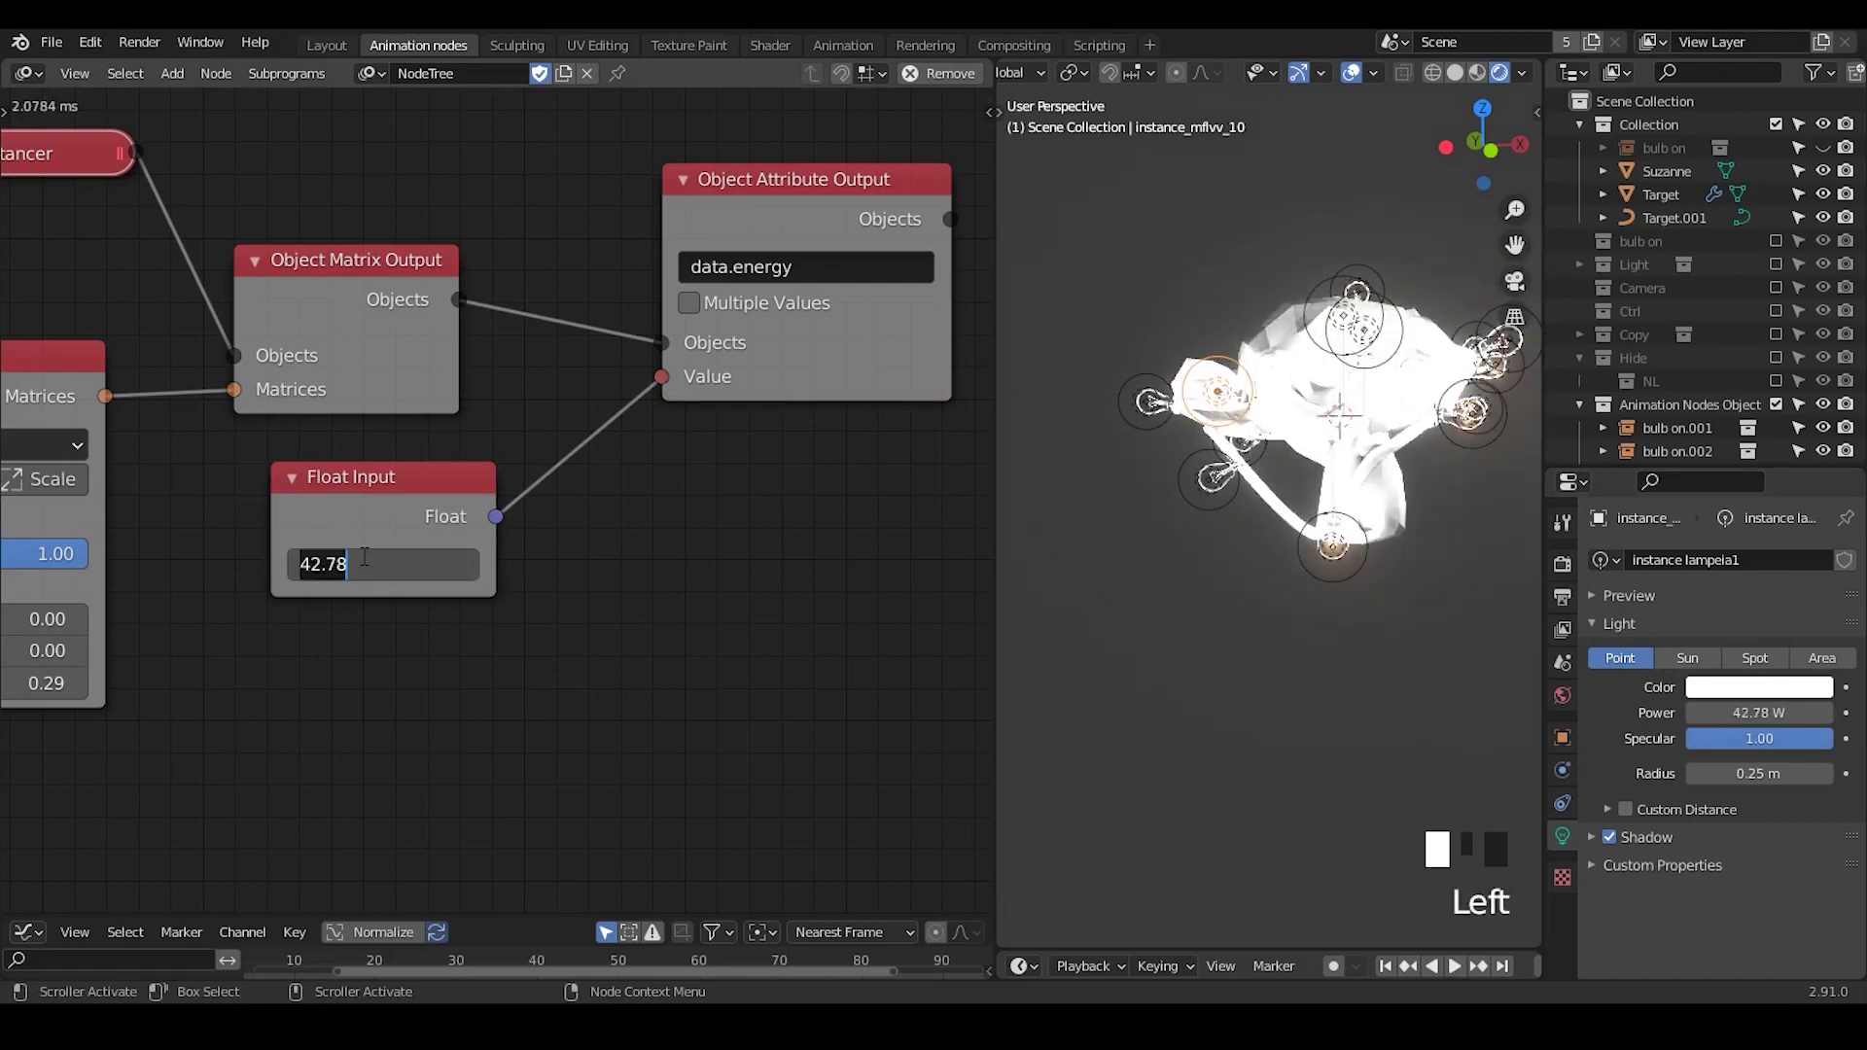
{"action": "type", "text": "10"}
{"action": "key", "text": "Return"}
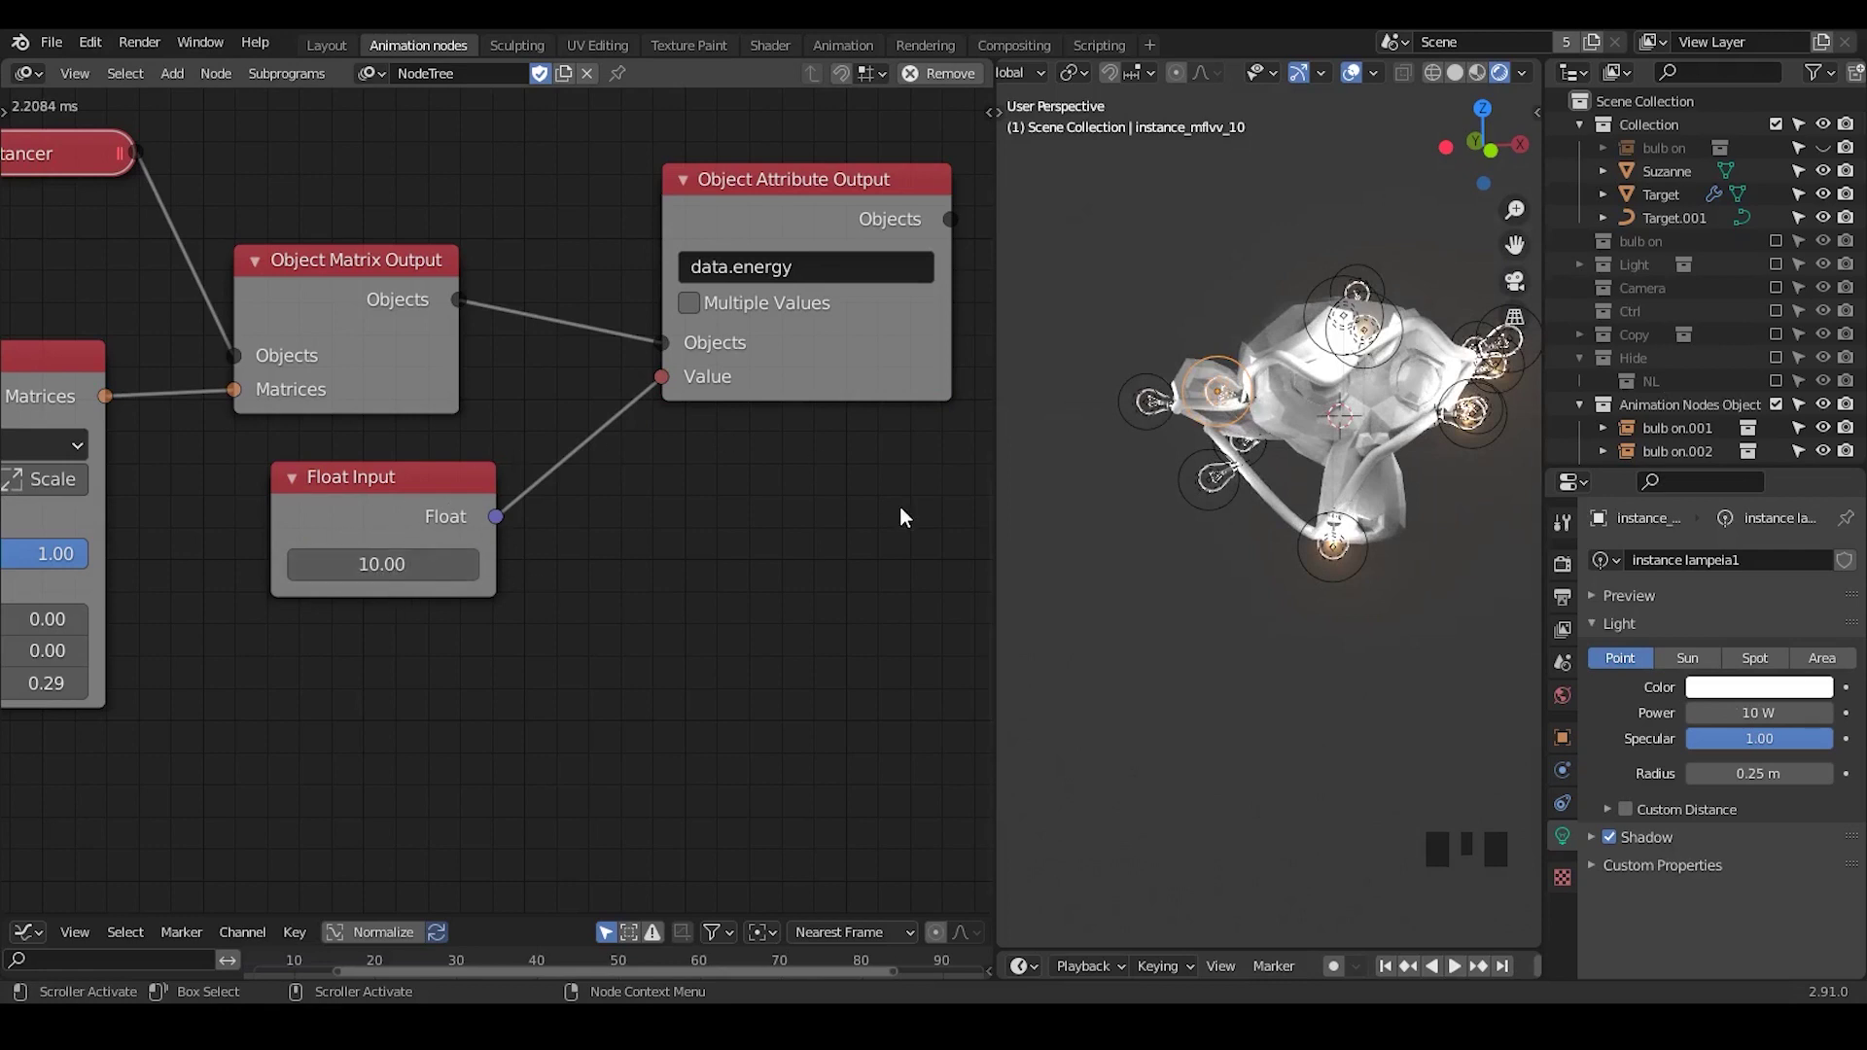
- Vary the float to show brightness, then restore it to 10 and select a lamp
{"action": "middle_click_drag", "start_coordinate": [1348, 424], "coordinate": [1304, 430]}
{"action": "left_click", "coordinate": [1304, 429]}
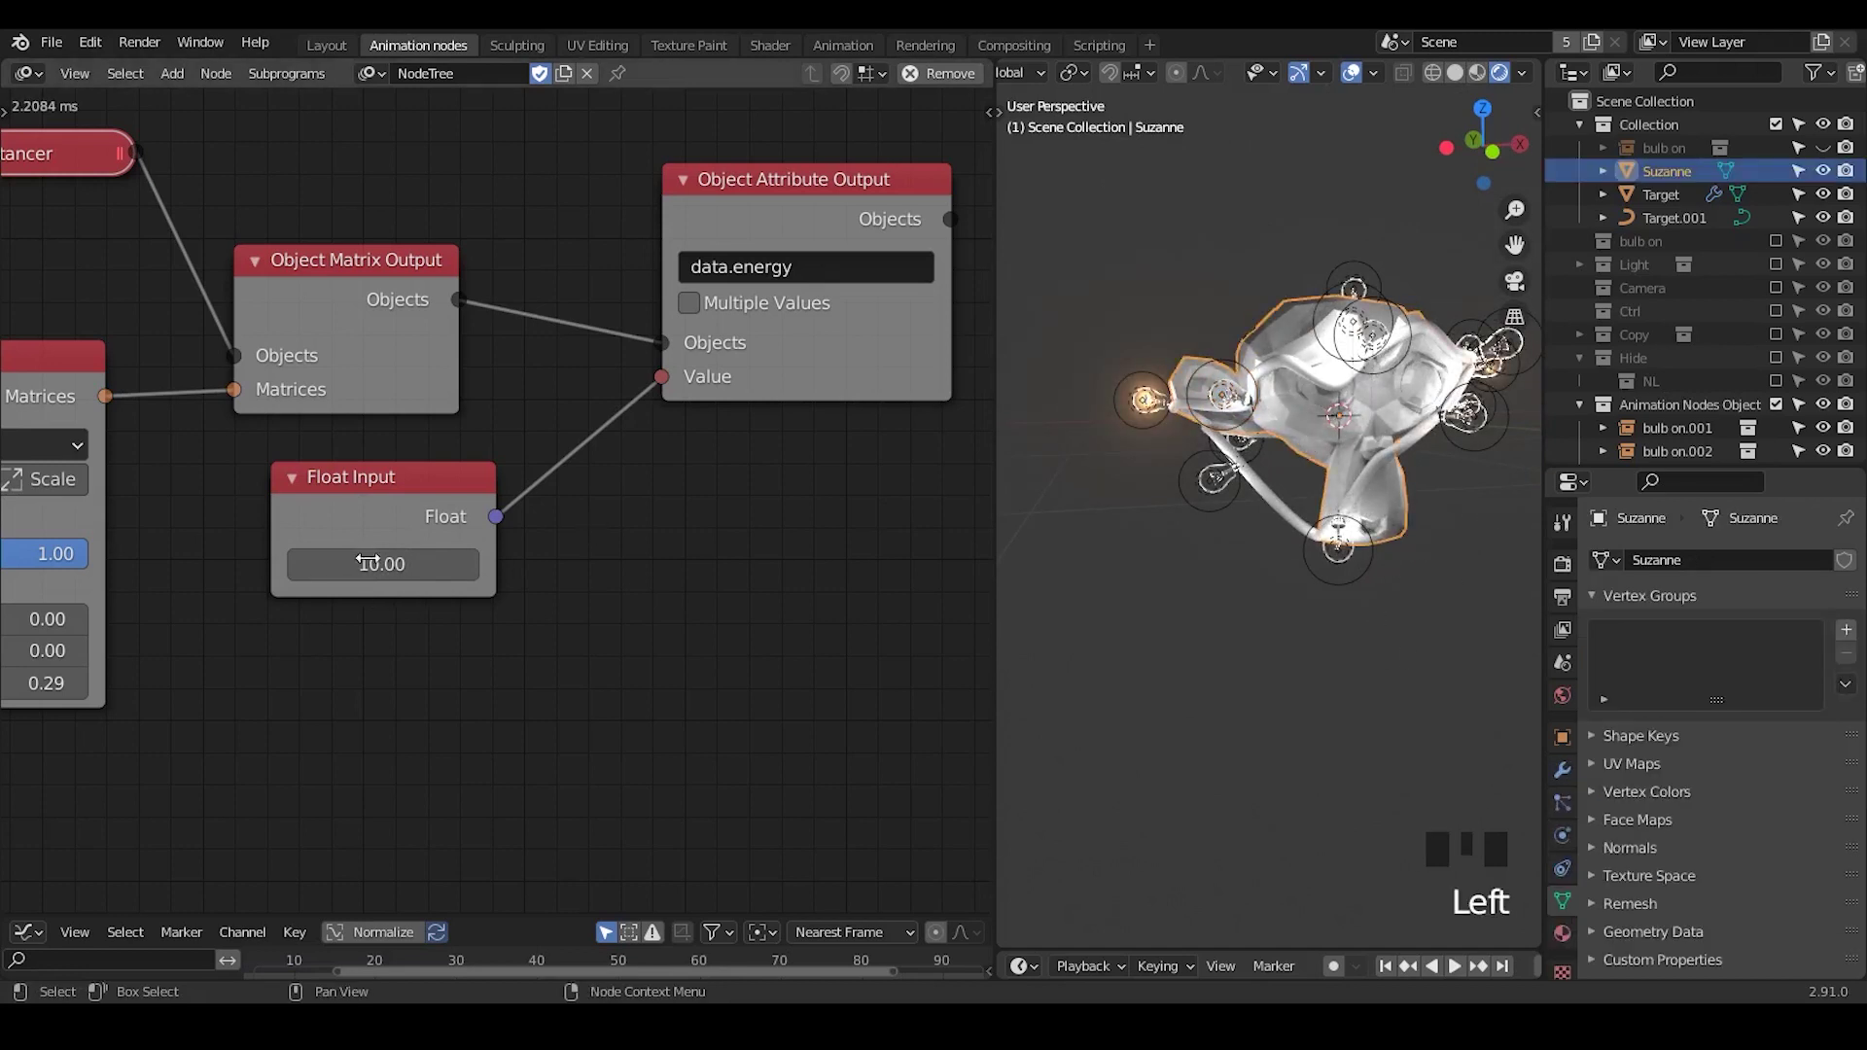
{"action": "mouse_move", "coordinate": [384, 564]}
{"action": "left_mouse_down"}
{"action": "mouse_move", "coordinate": [419, 564]}
{"action": "mouse_move", "coordinate": [381, 564]}
{"action": "left_mouse_up"}
{"action": "left_click", "coordinate": [381, 564]}
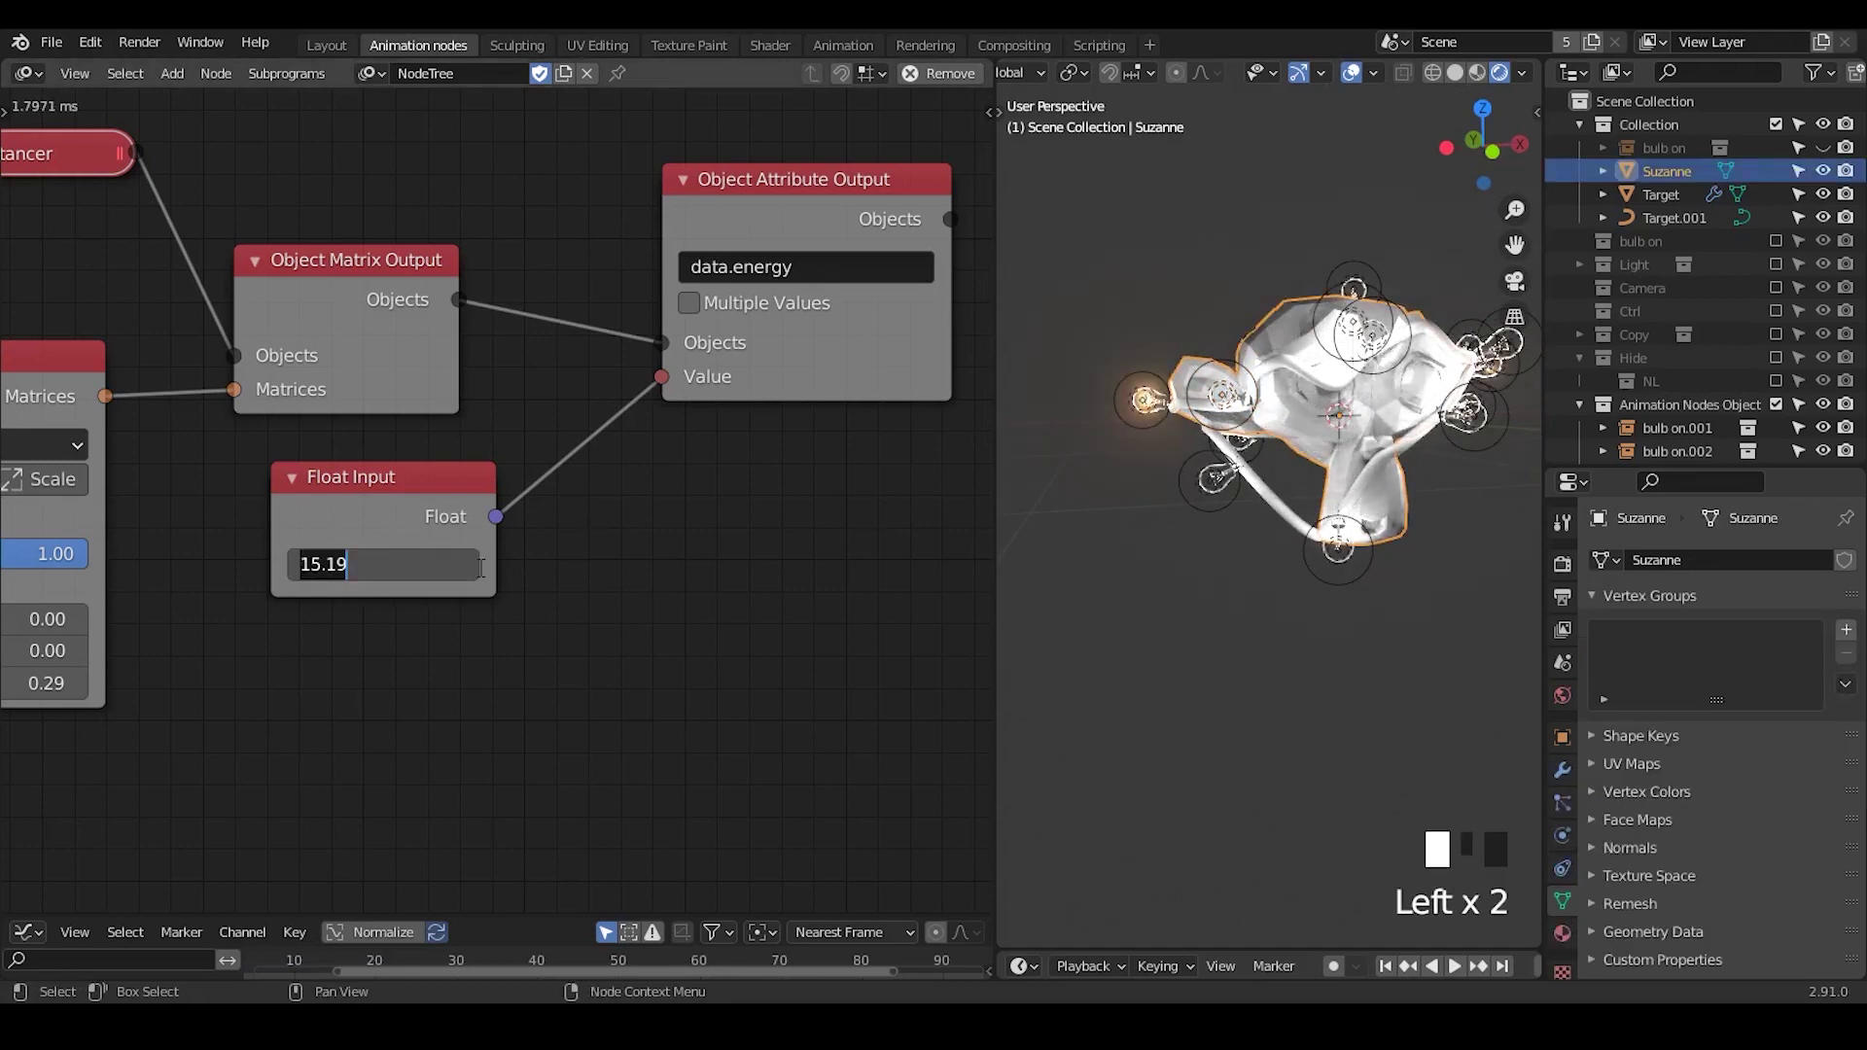
{"action": "type", "text": "10"}
{"action": "key", "text": "Return"}
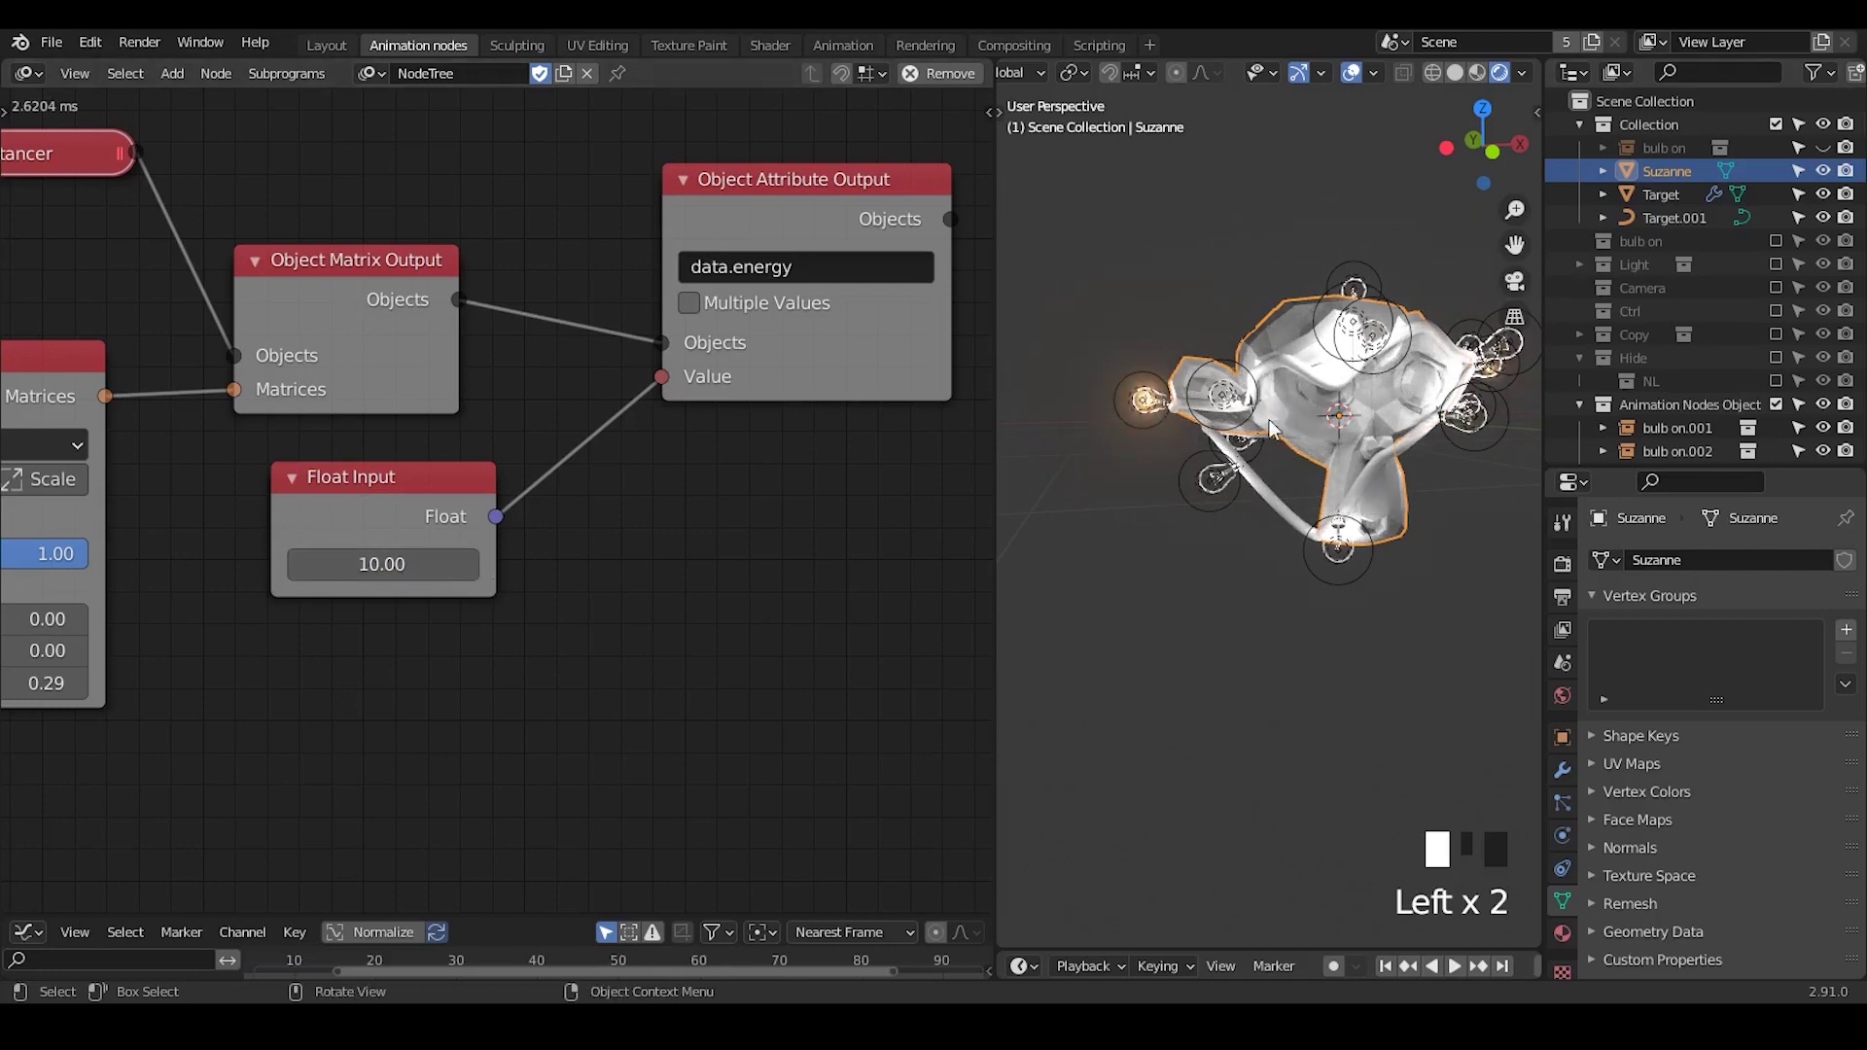
{"action": "left_click", "coordinate": [1253, 412]}
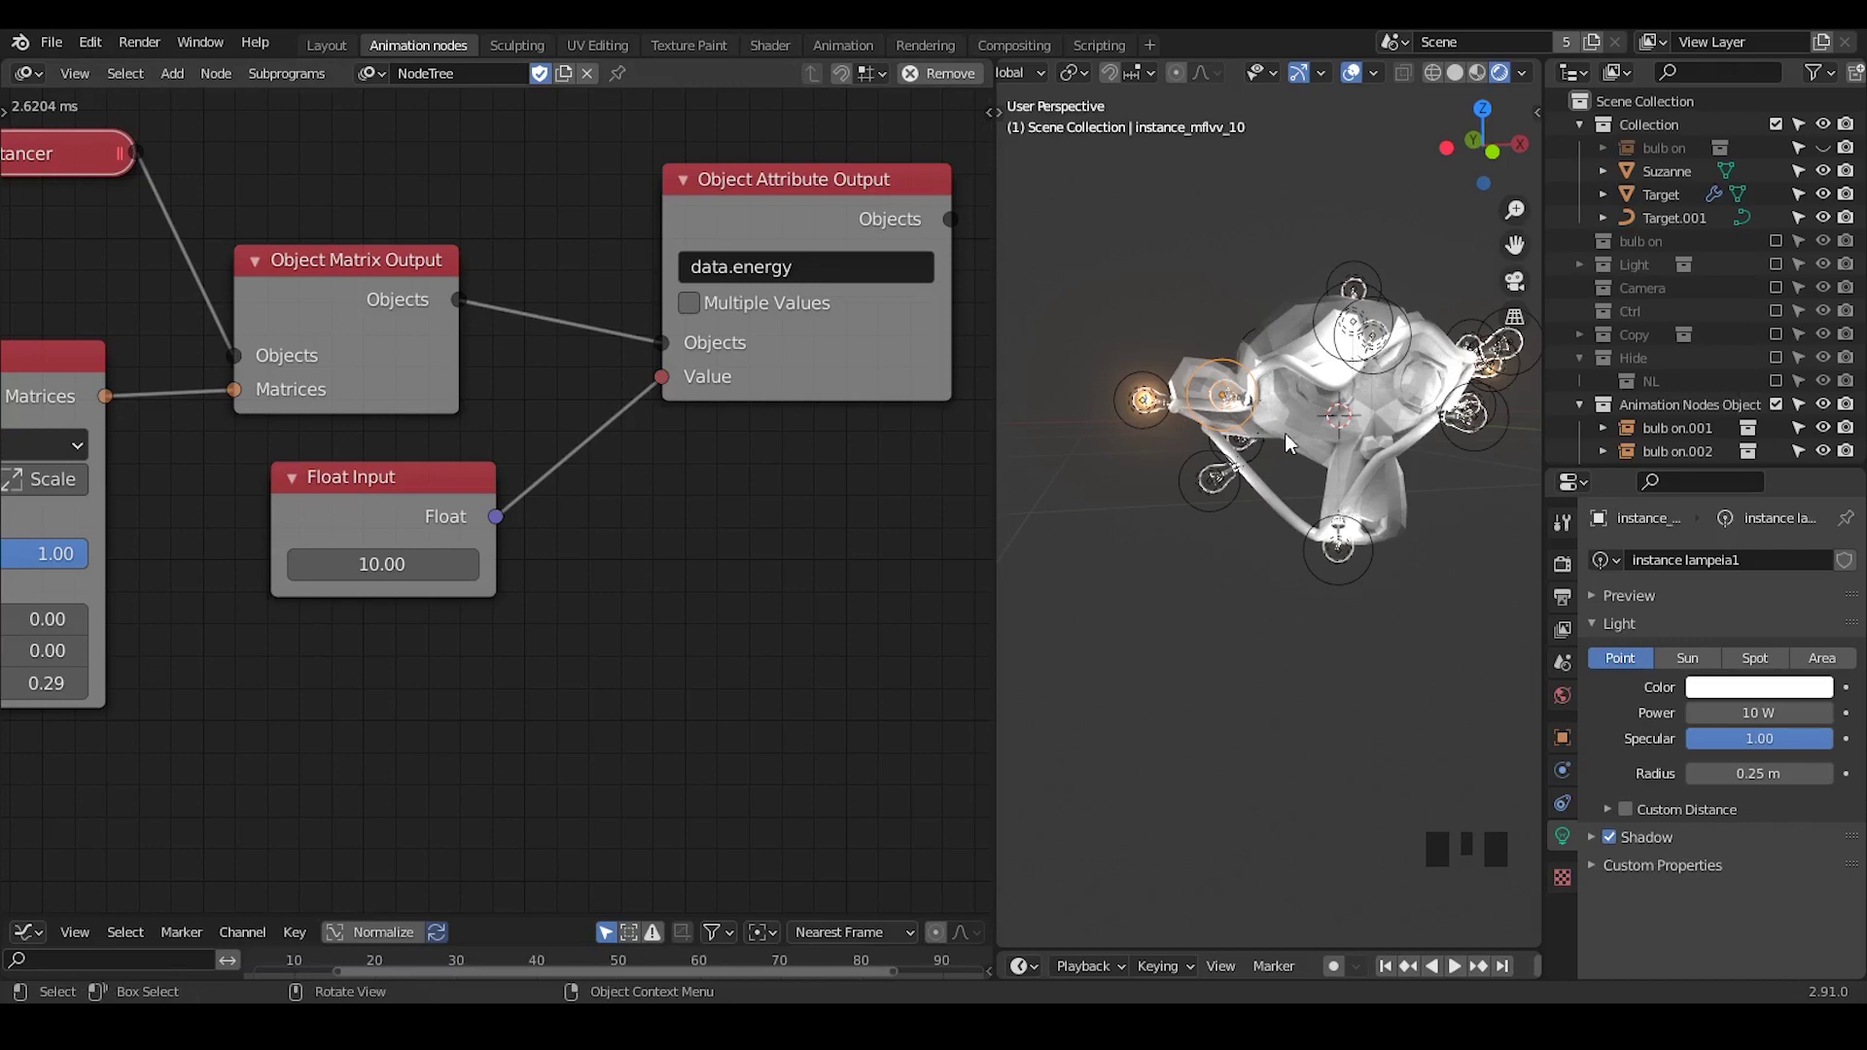
- Duplicate the Object Attribute Output and chain the first node's Objects into the copy
{"action": "middle_click_drag", "start_coordinate": [831, 508], "coordinate": [488, 507]}
{"action": "left_click_drag", "start_coordinate": [407, 197], "coordinate": [358, 175]}
{"action": "key", "text": "shift+d"}
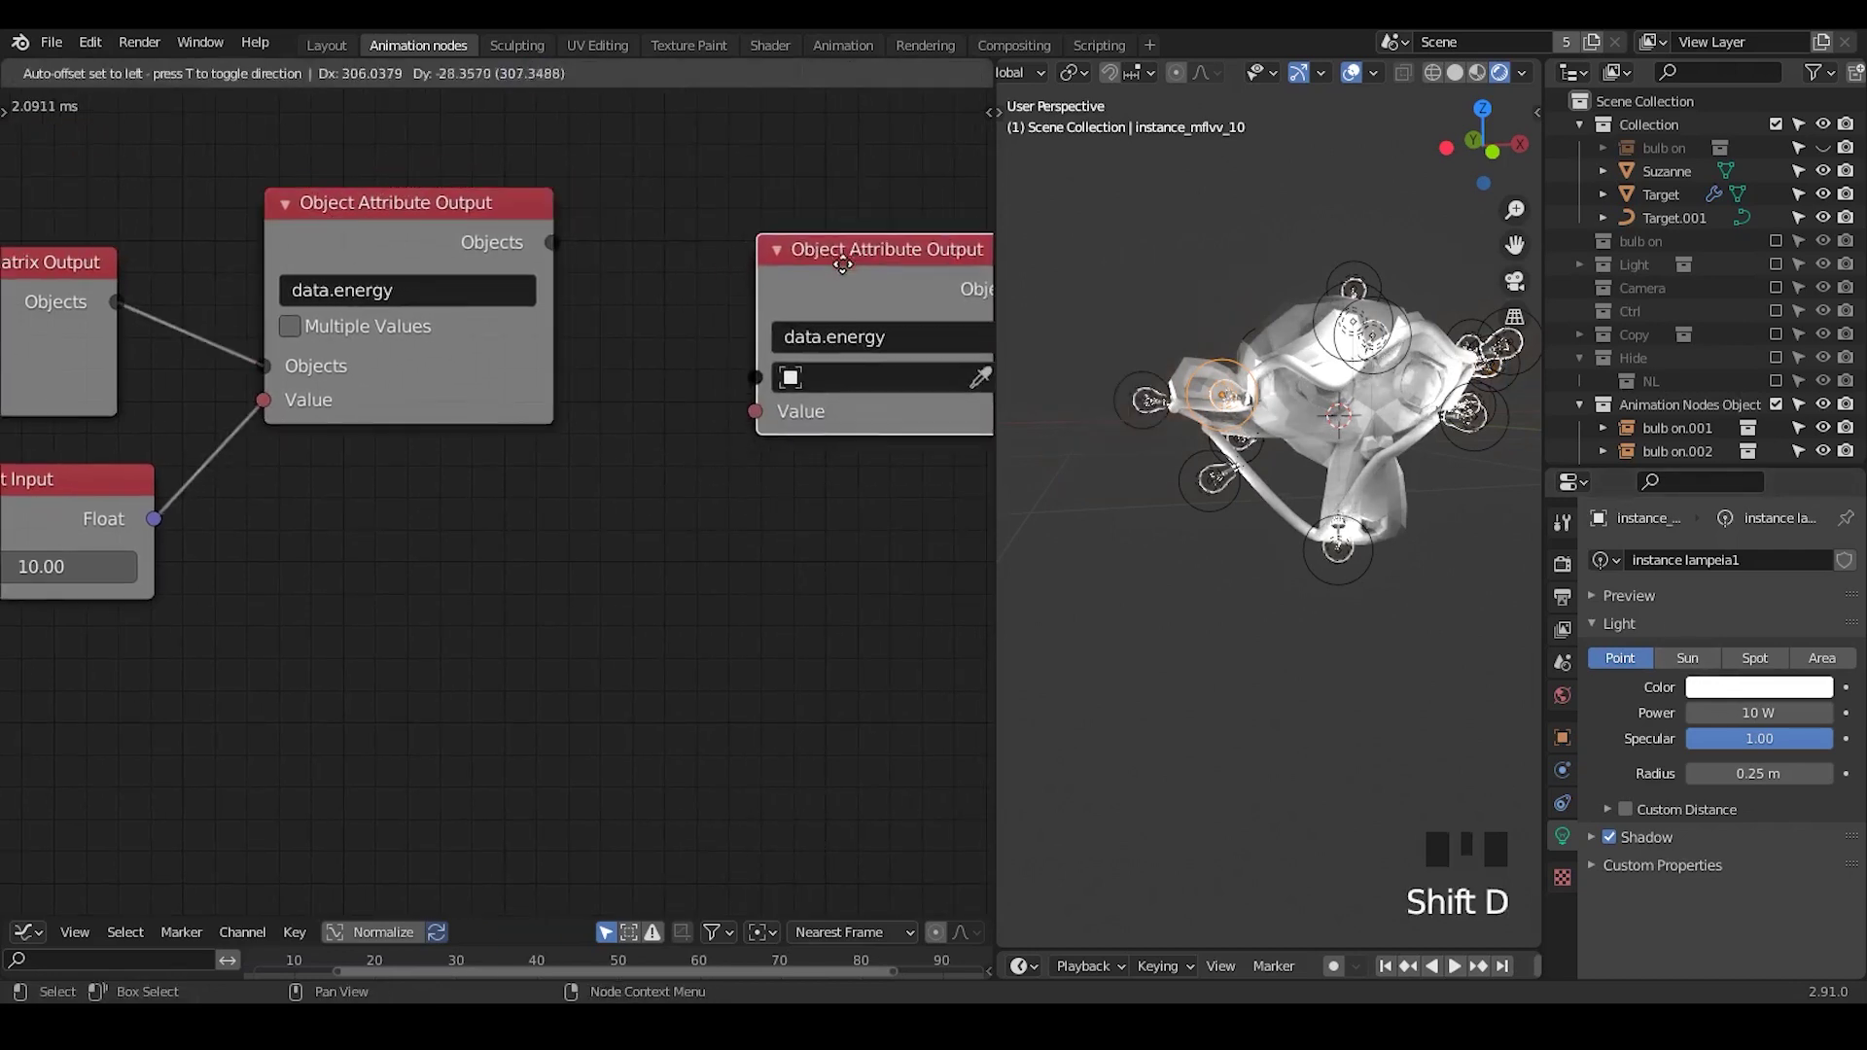
{"action": "left_click", "coordinate": [779, 237]}
{"action": "left_click_drag", "start_coordinate": [550, 242], "coordinate": [698, 351]}
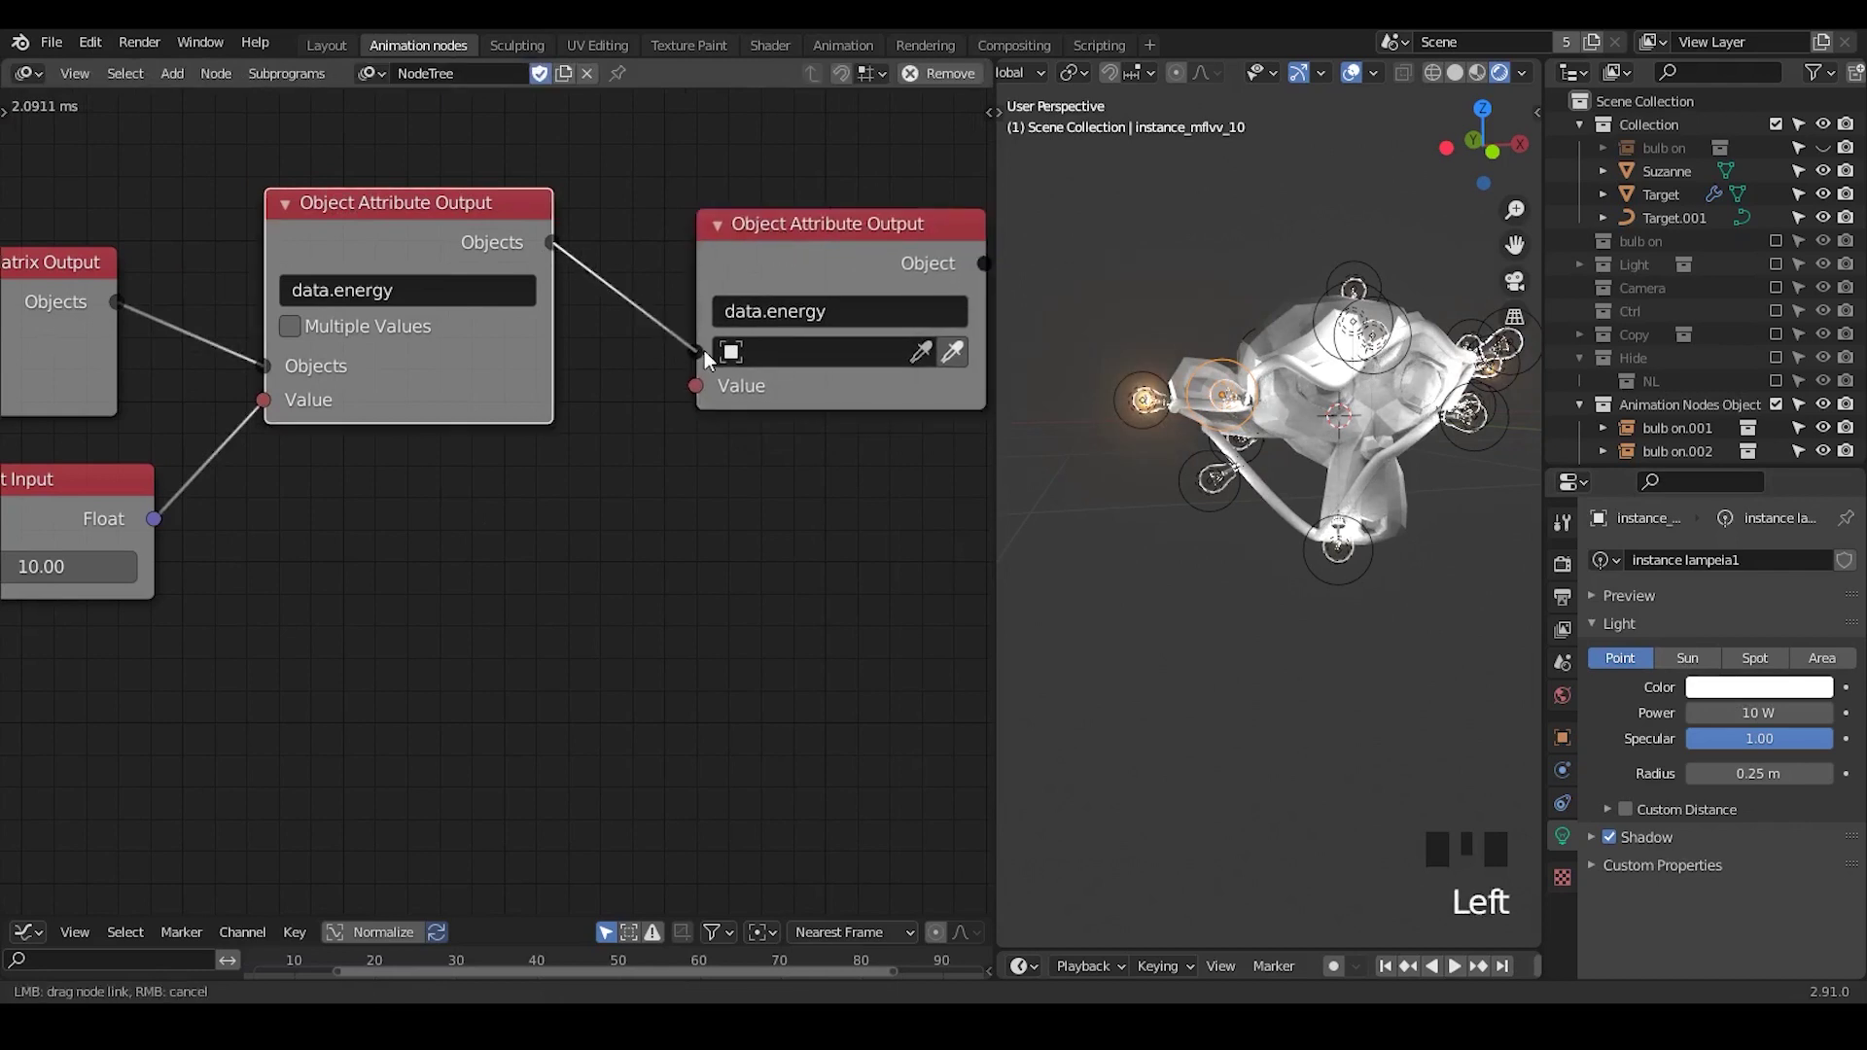
{"action": "double_click", "coordinate": [787, 311]}
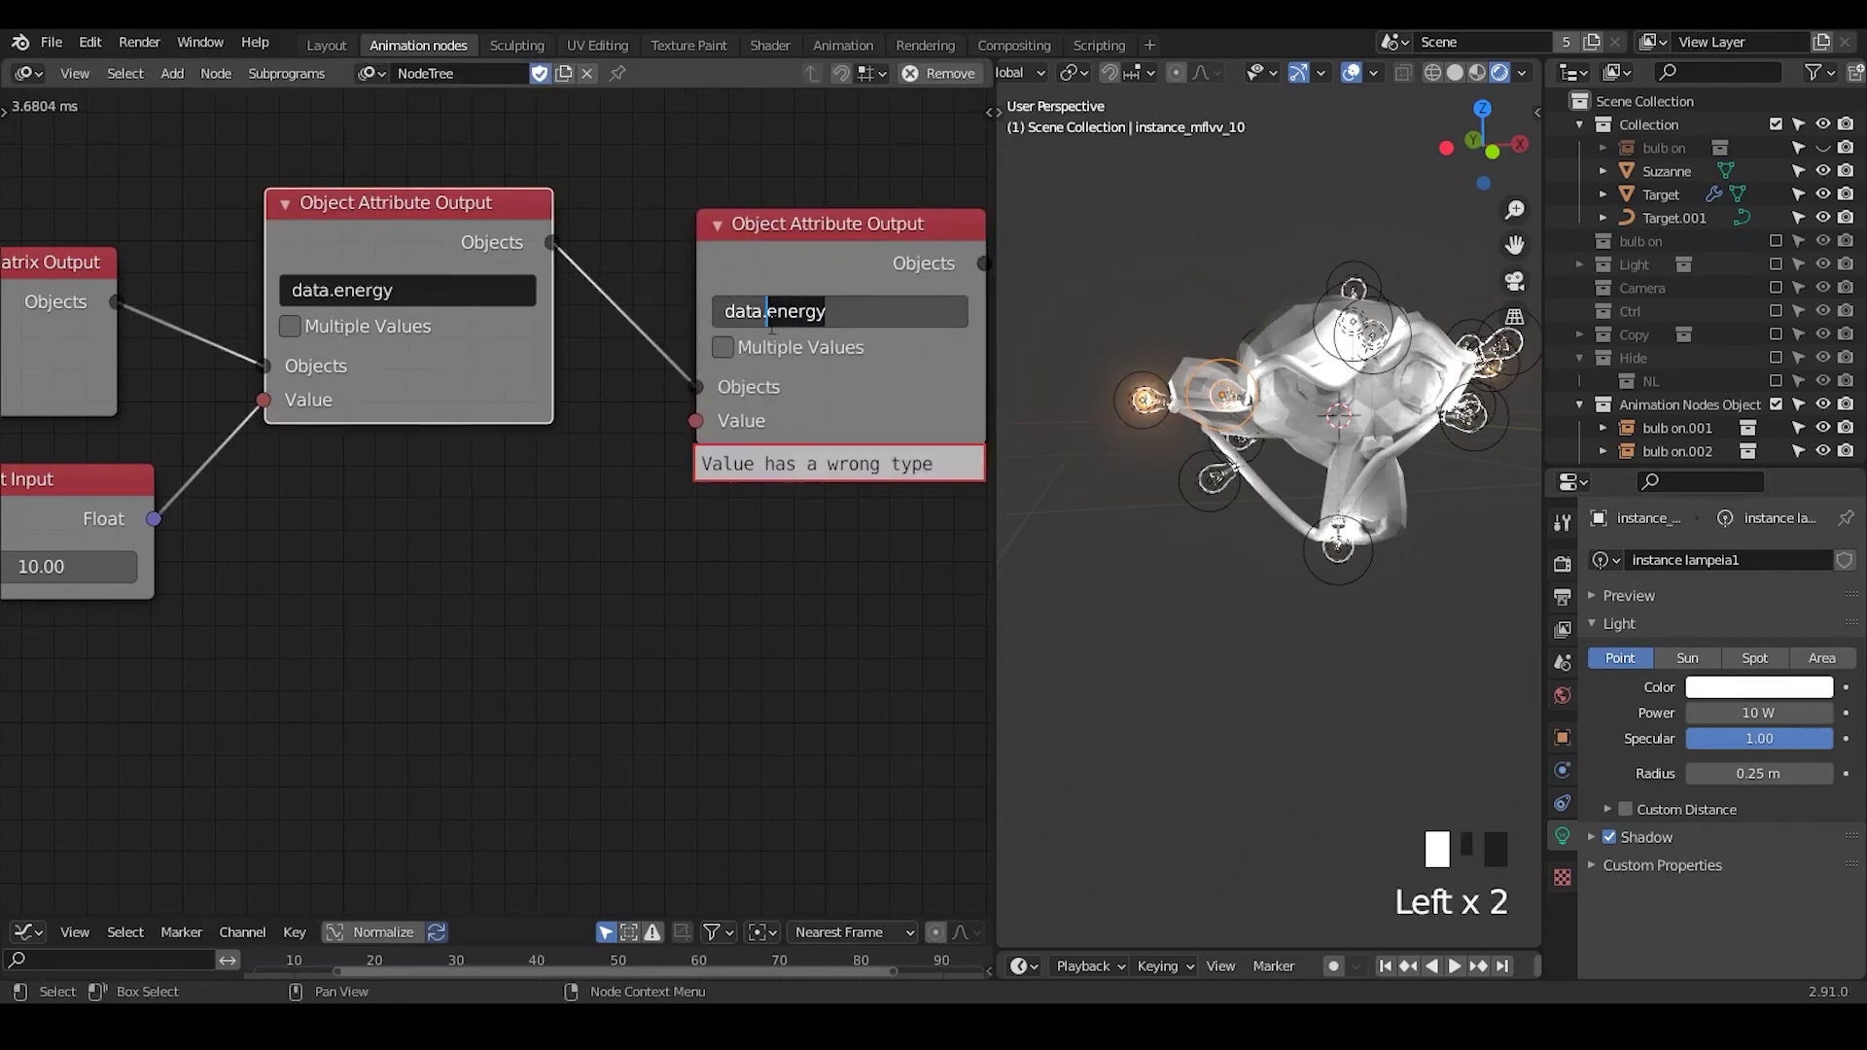
- Set the copy's attribute path to 'data.color' using the lamp Color's data path
{"action": "right_click", "coordinate": [1784, 692]}
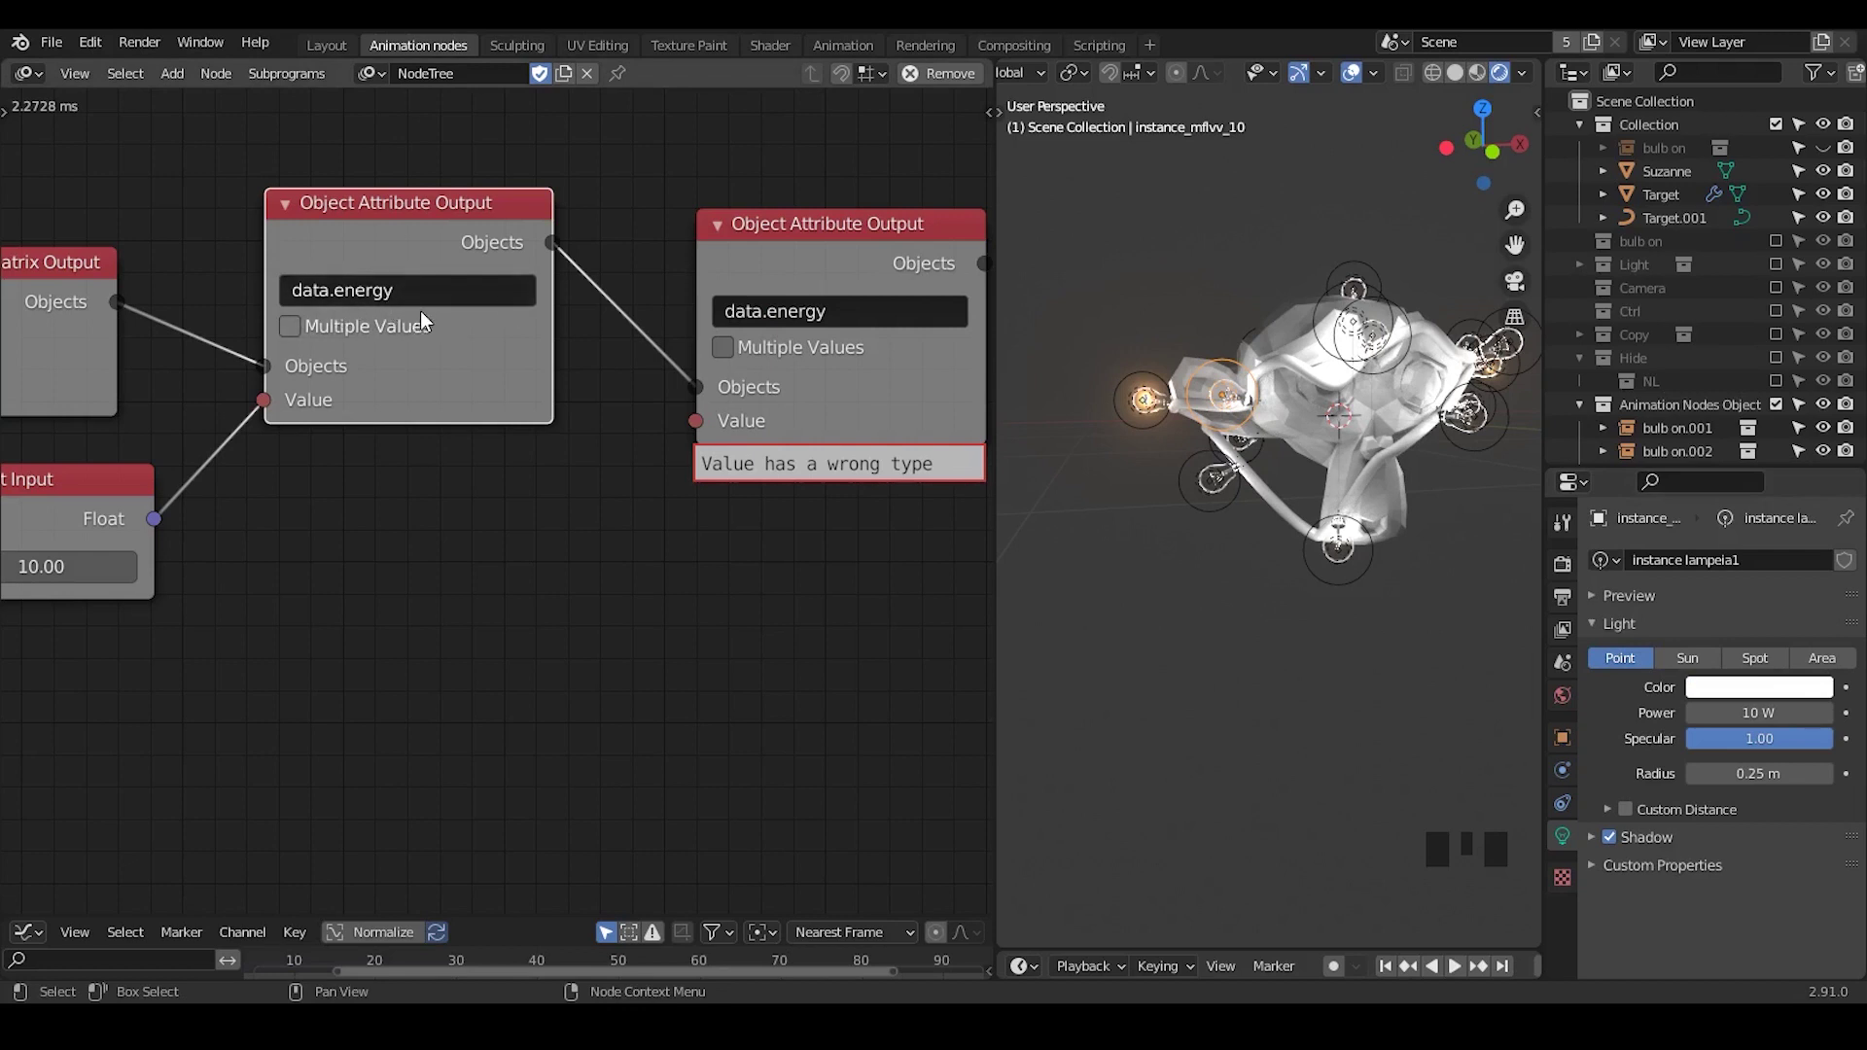
{"action": "right_click", "coordinate": [1778, 688]}
{"action": "left_click", "coordinate": [1769, 685]}
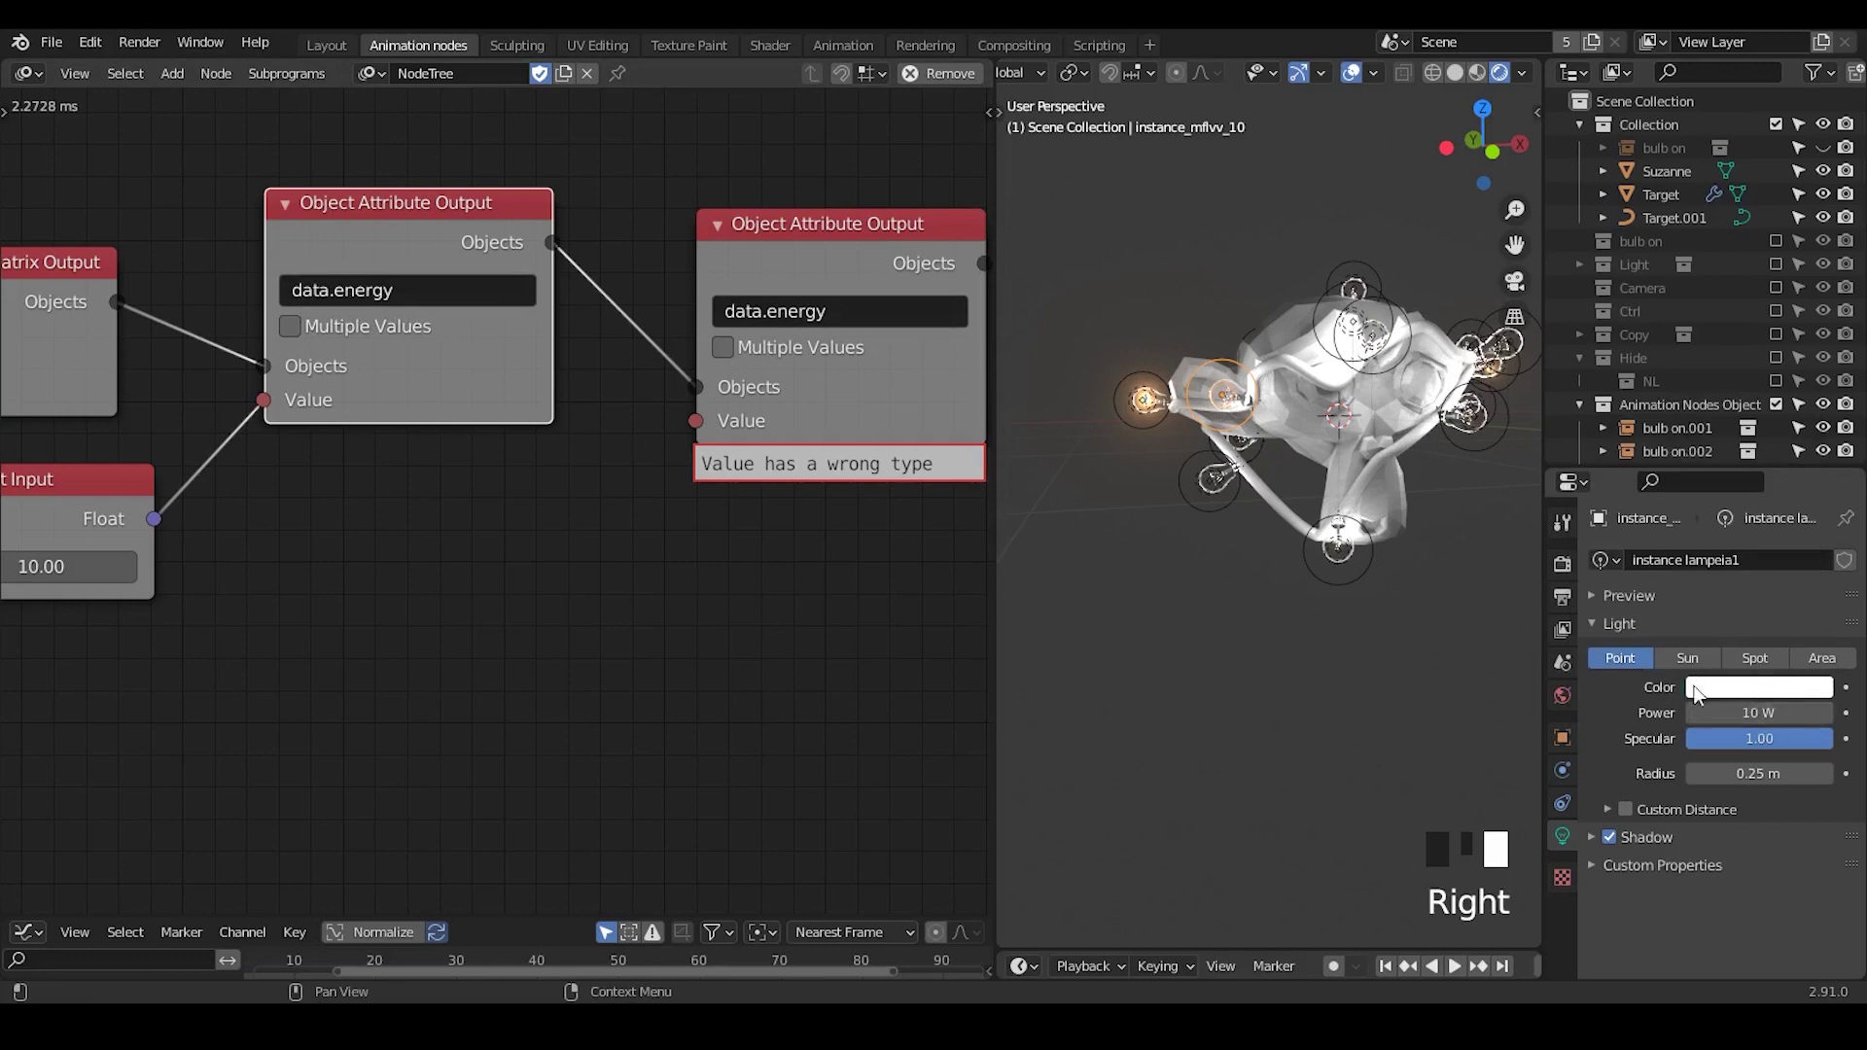
{"action": "left_click", "coordinate": [842, 313]}
{"action": "key", "text": "ctrl+v"}
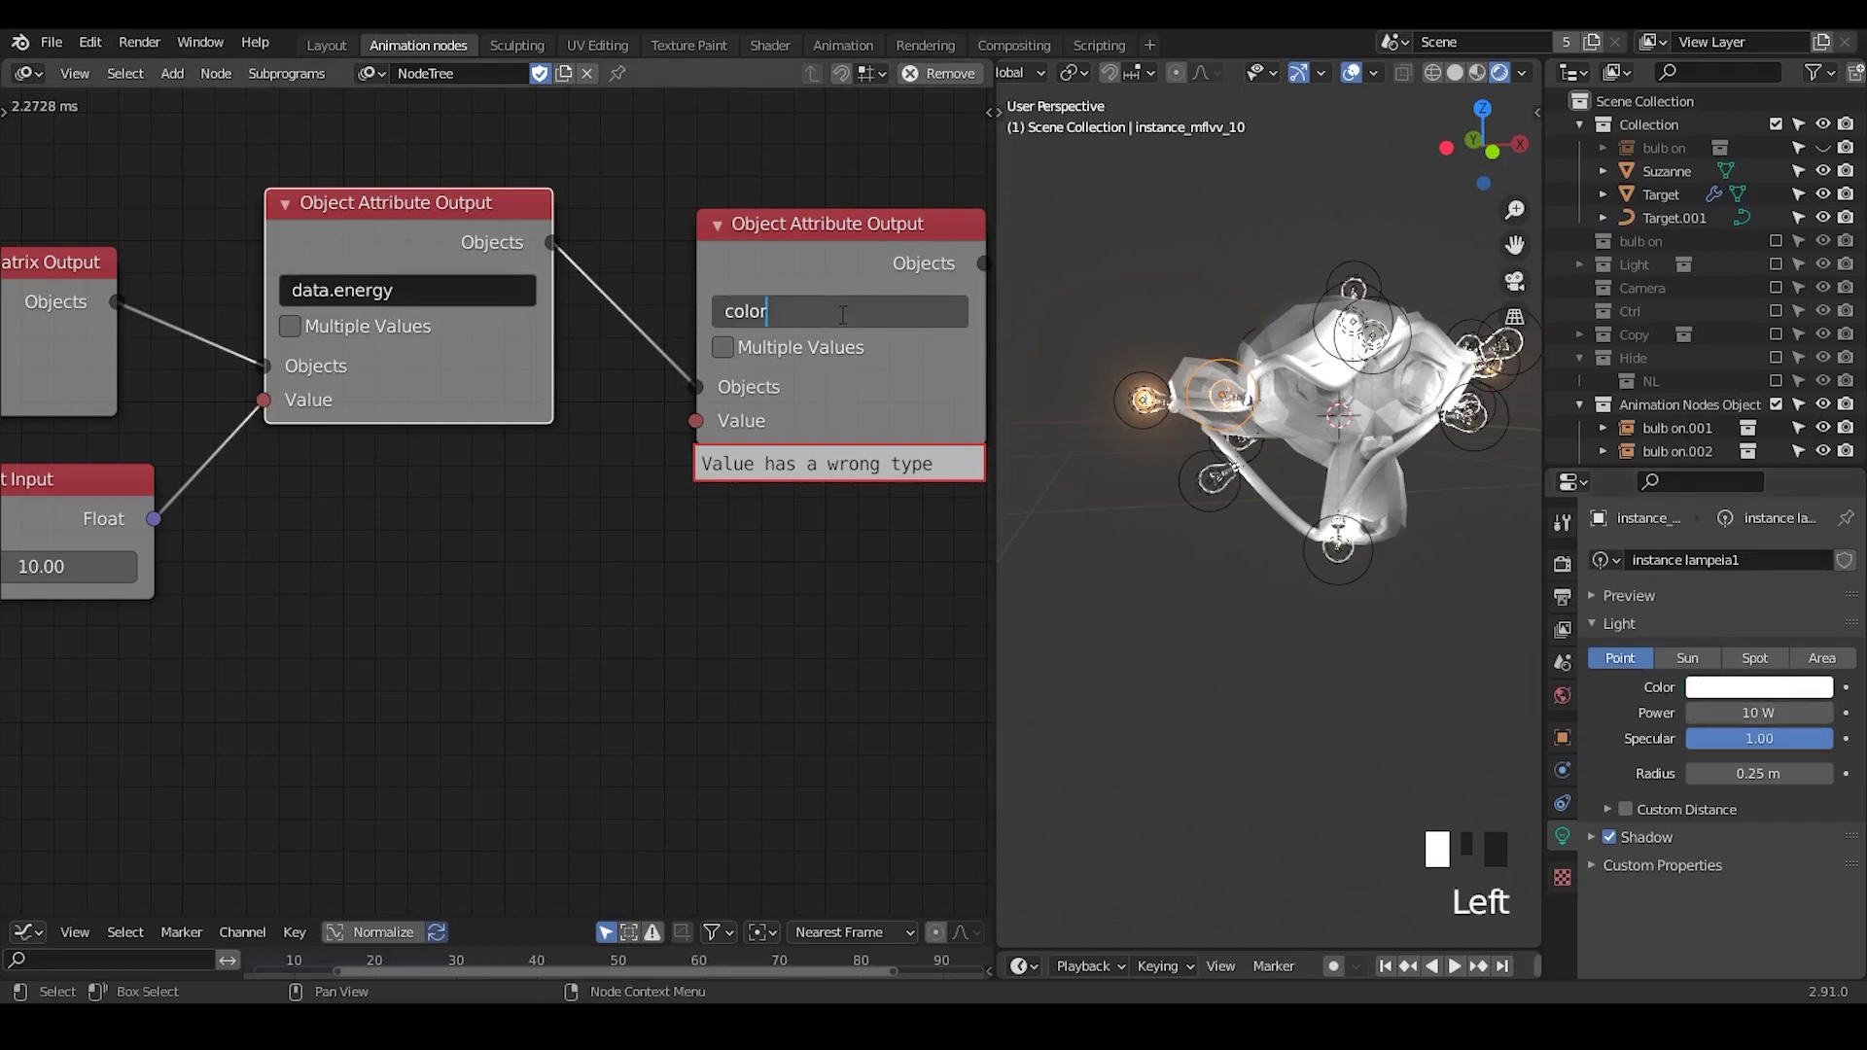
{"action": "key", "text": "Home"}
{"action": "type", "text": "data."}
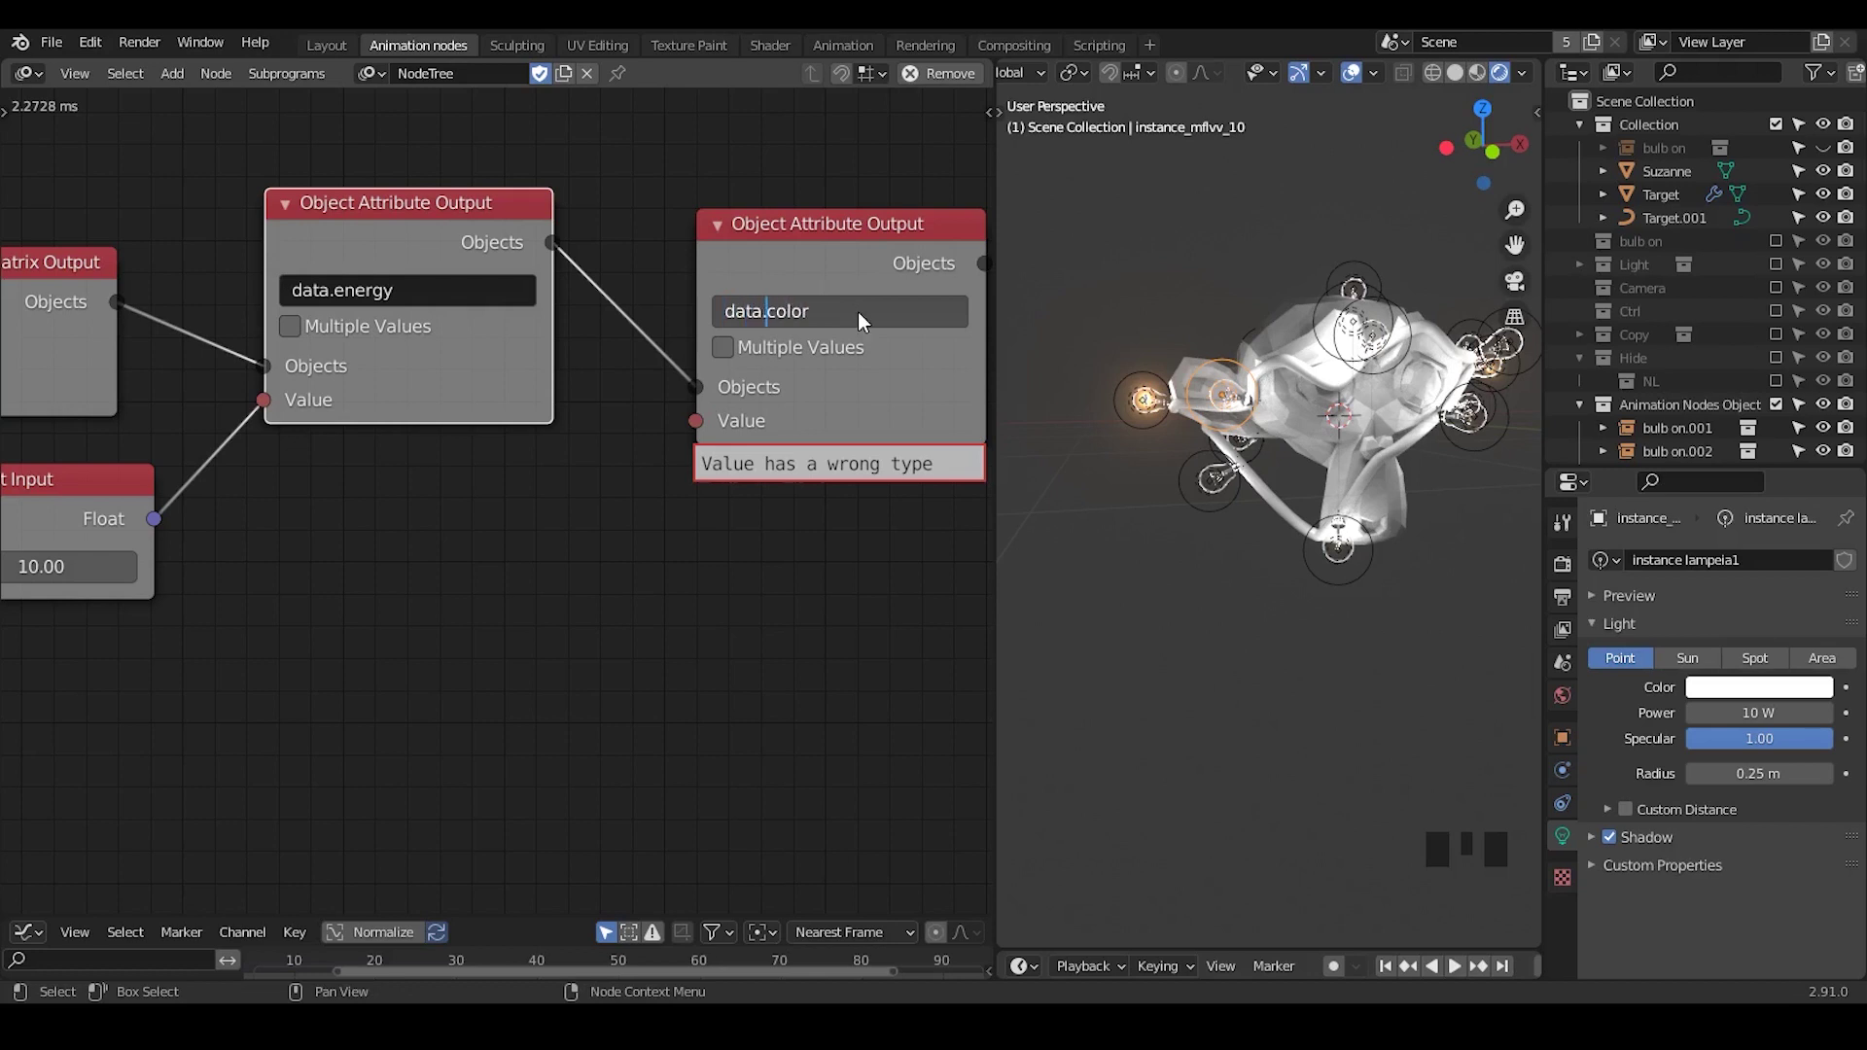
{"action": "key", "text": "Return"}
- Move the data.color attribute node up and to the right
{"action": "left_click", "coordinate": [626, 562]}
{"action": "middle_click_drag", "start_coordinate": [626, 563], "coordinate": [525, 557]}
{"action": "left_click", "coordinate": [721, 216]}
{"action": "left_click_drag", "start_coordinate": [720, 216], "coordinate": [814, 181]}
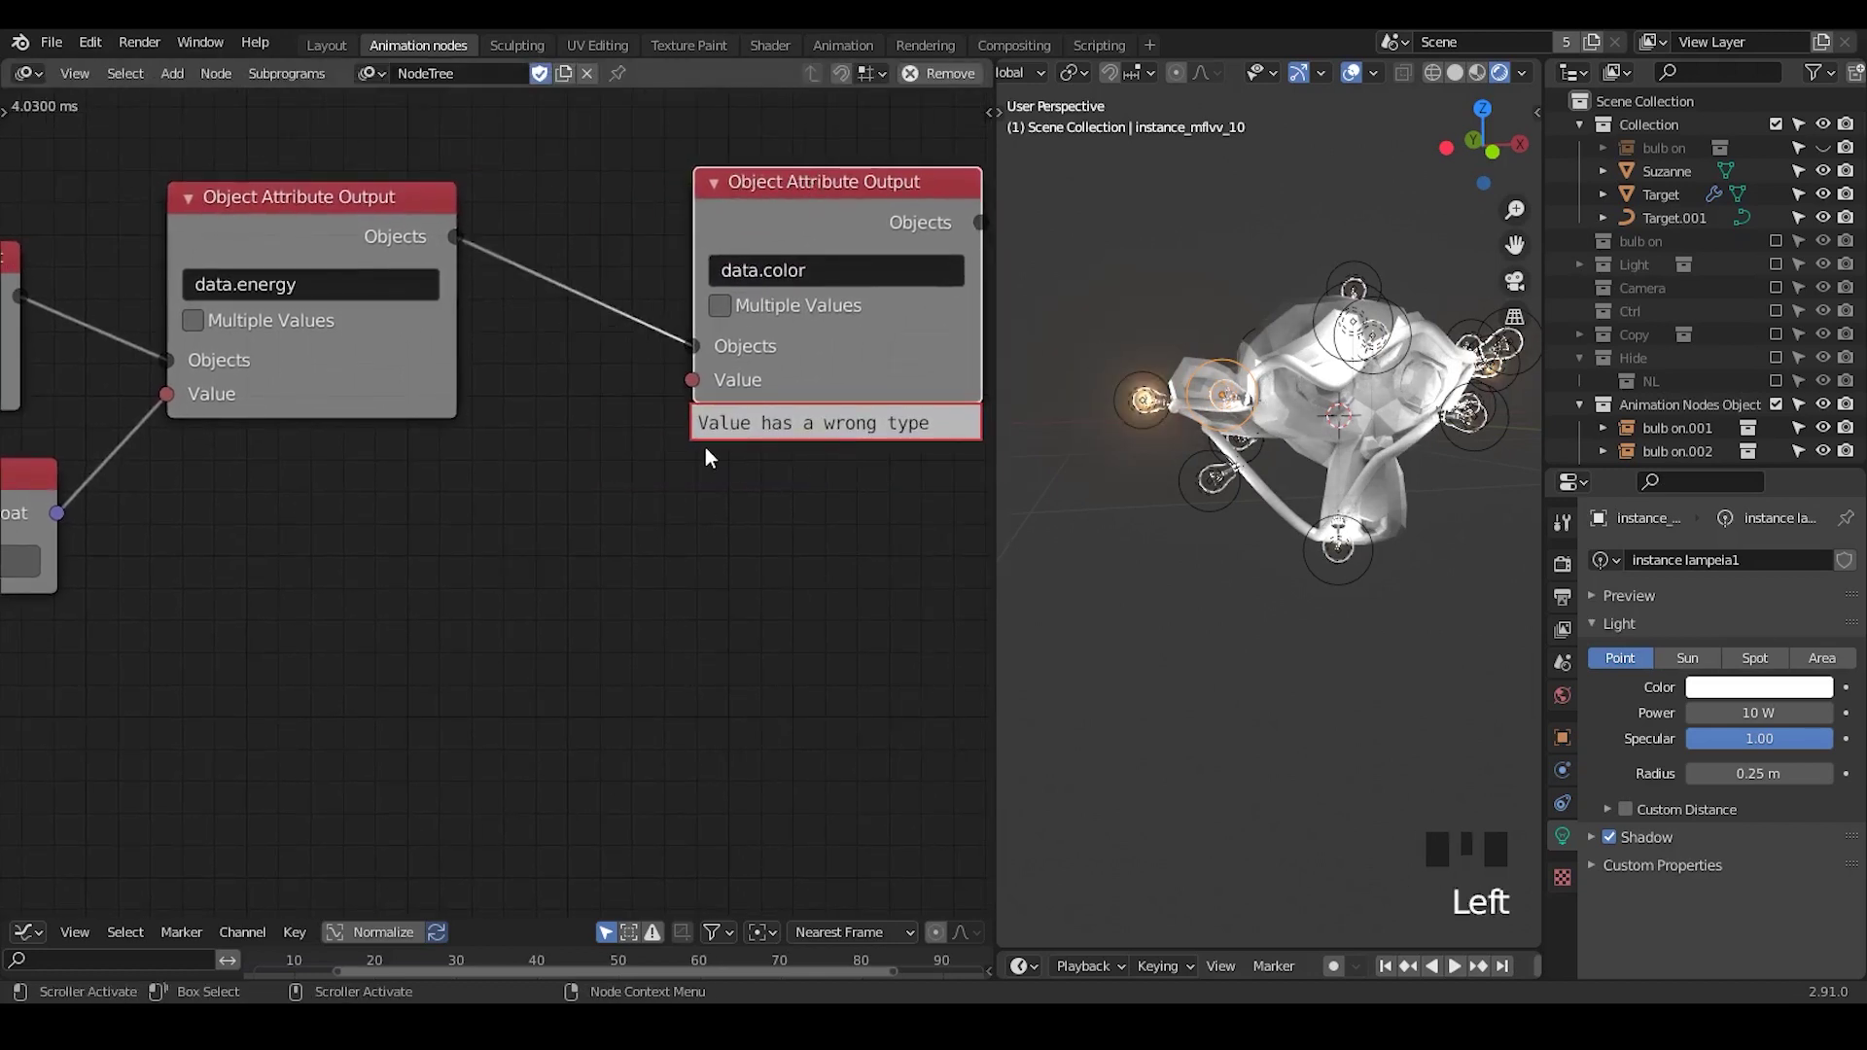
{"action": "key", "text": "ctrl+a"}
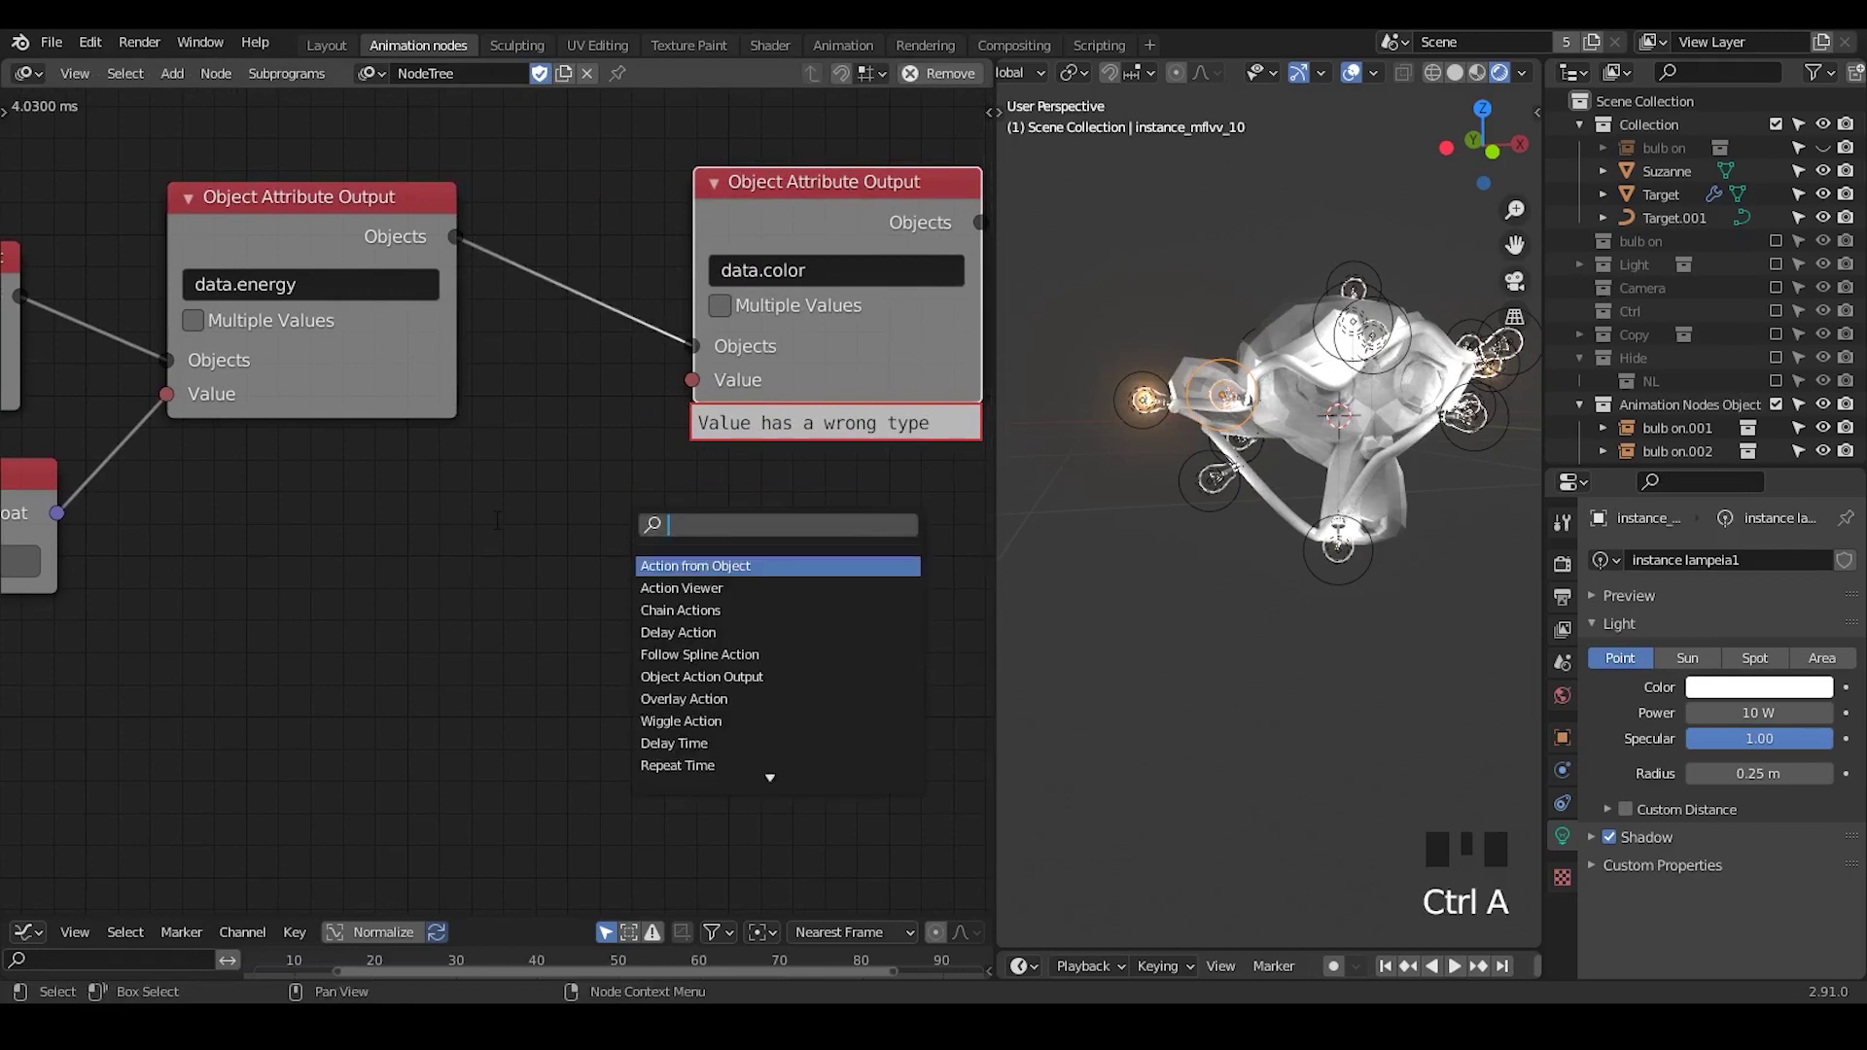
{"action": "type", "text": "col"}
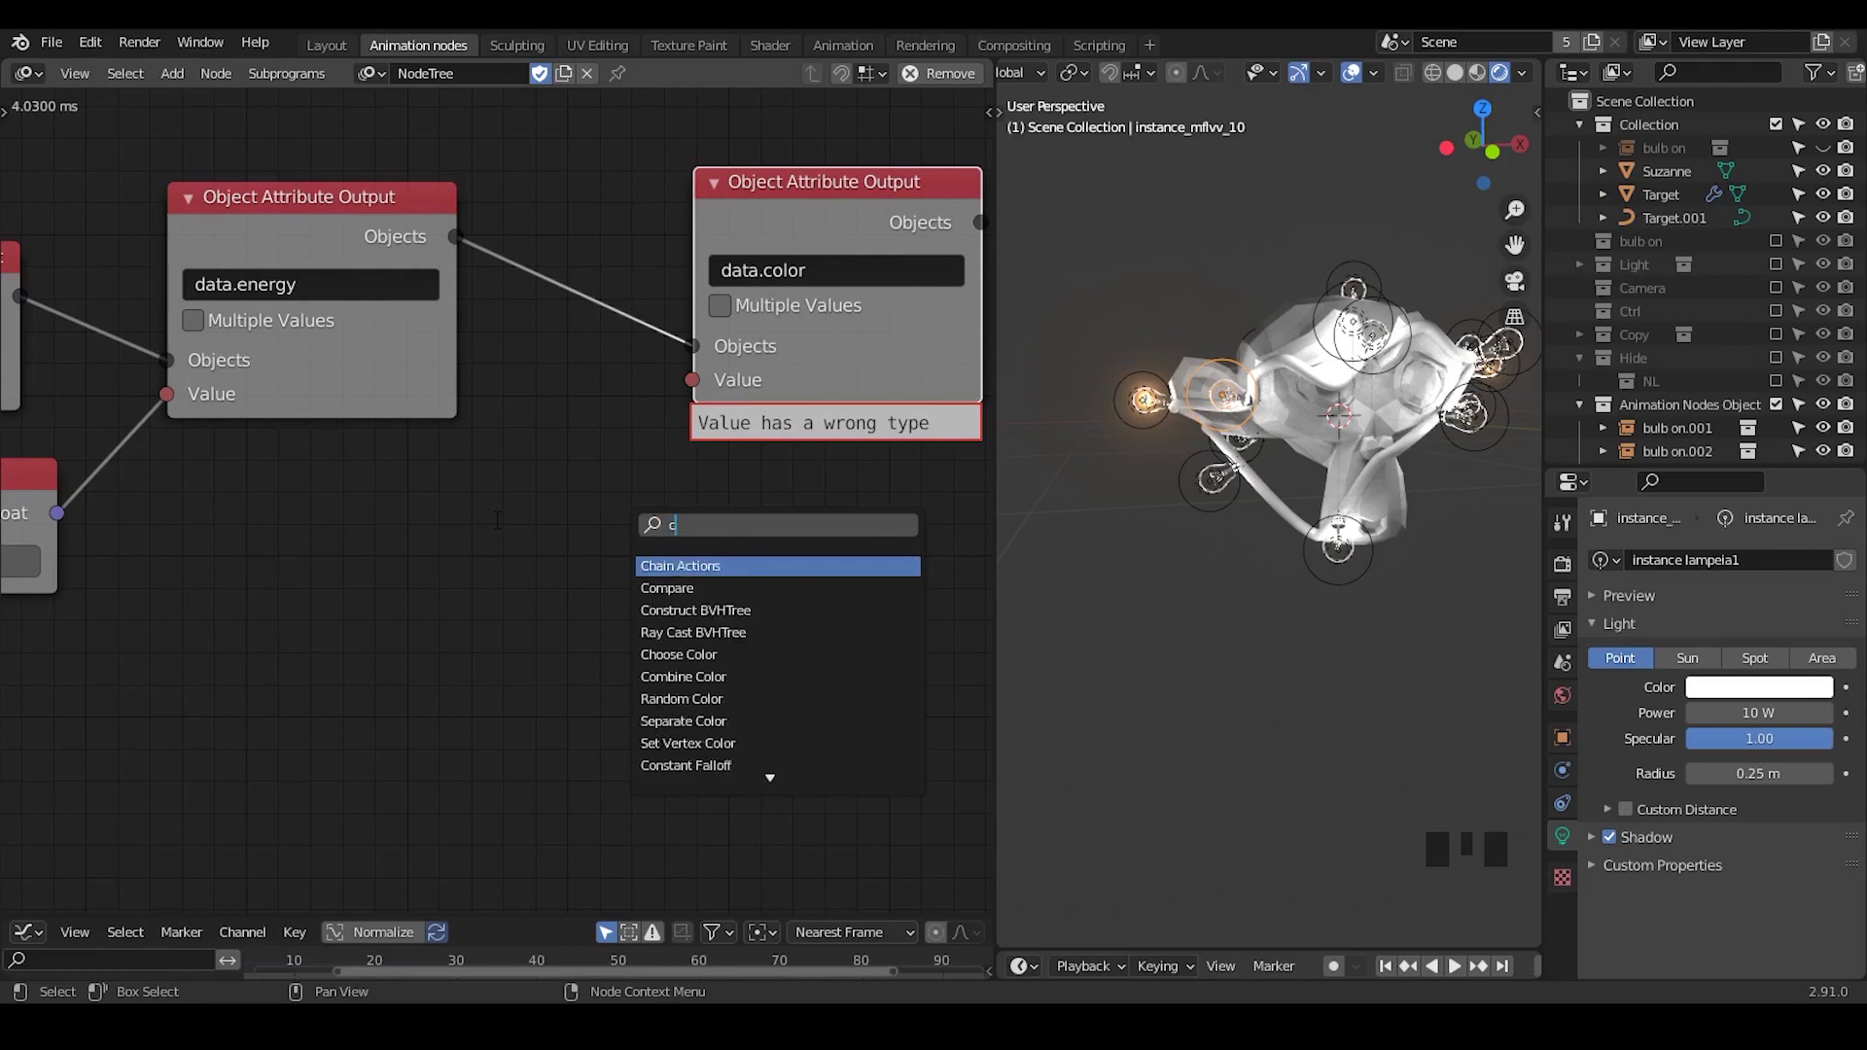
{"action": "key", "text": "BackSpace"}
{"action": "key", "text": "BackSpace"}
{"action": "key", "text": "BackSpace"}
{"action": "type", "text": "com"}
{"action": "key", "text": "BackSpace"}
{"action": "key", "text": "BackSpace"}
{"action": "key", "text": "BackSpace"}
{"action": "type", "text": "rgb "}
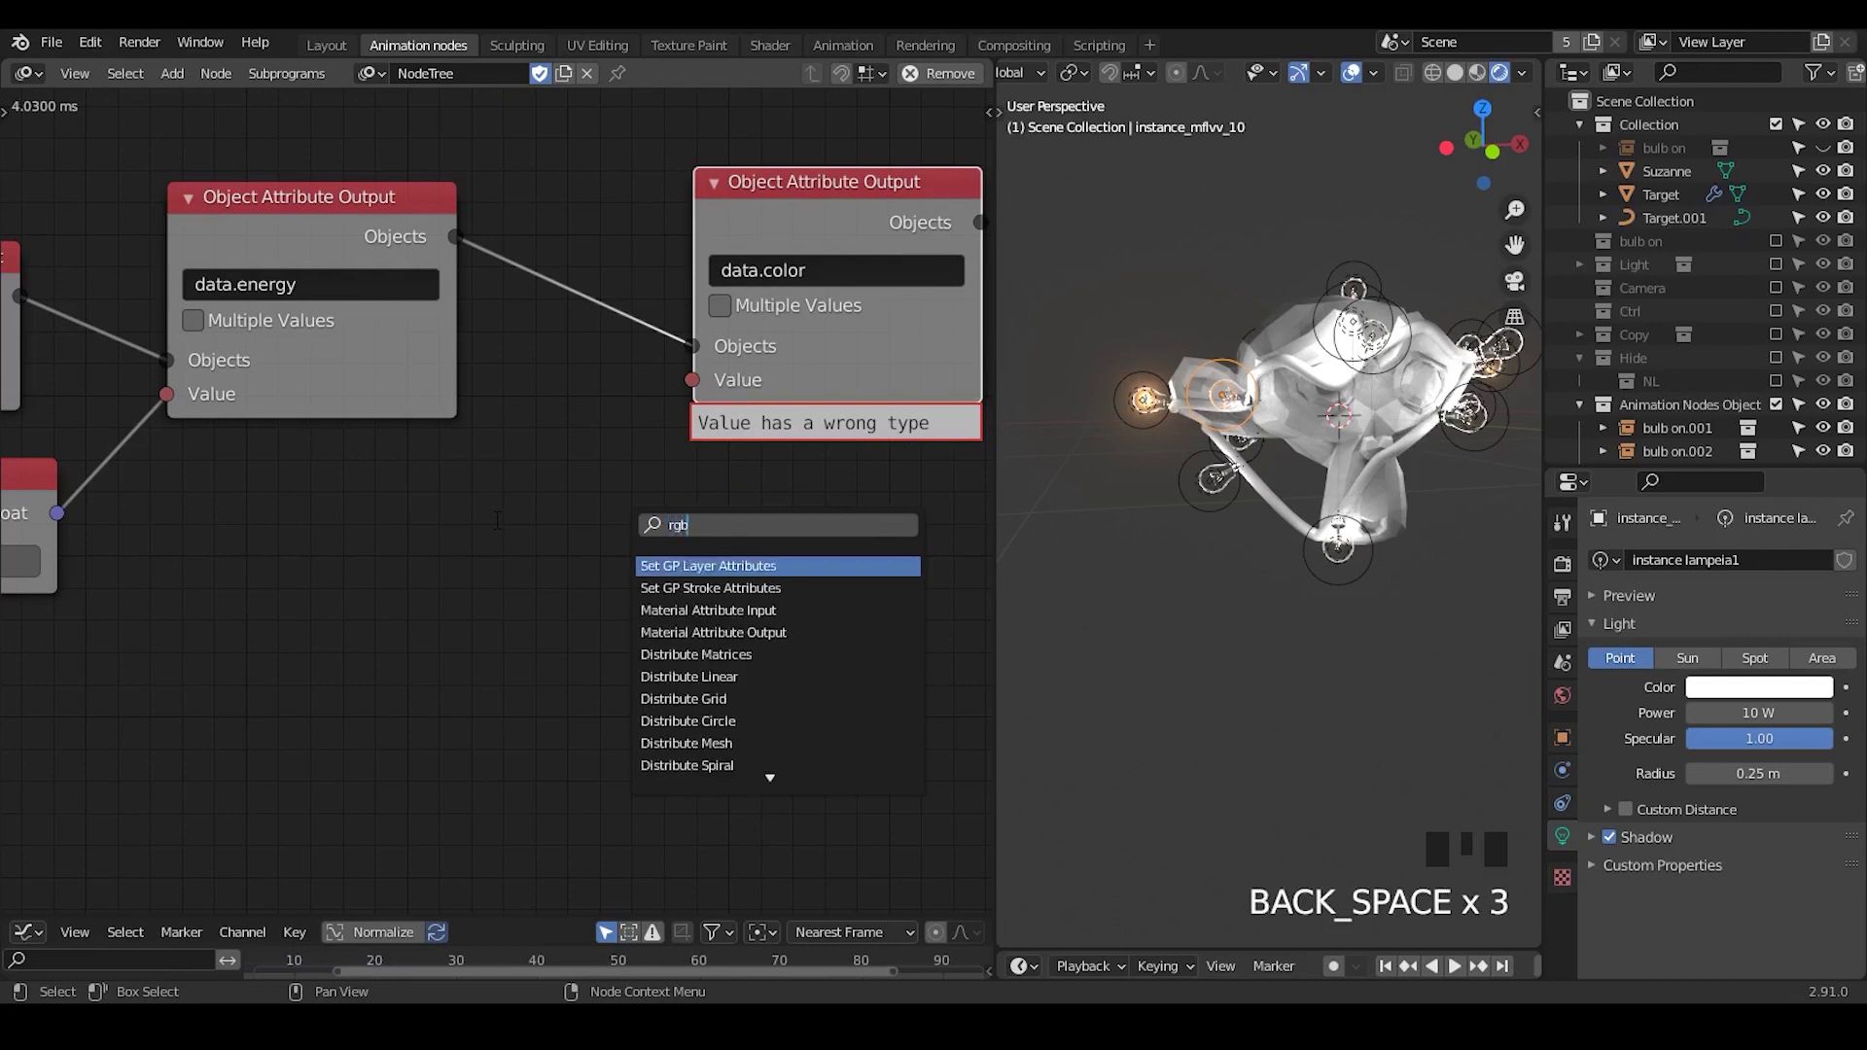
{"action": "type", "text": "i"}
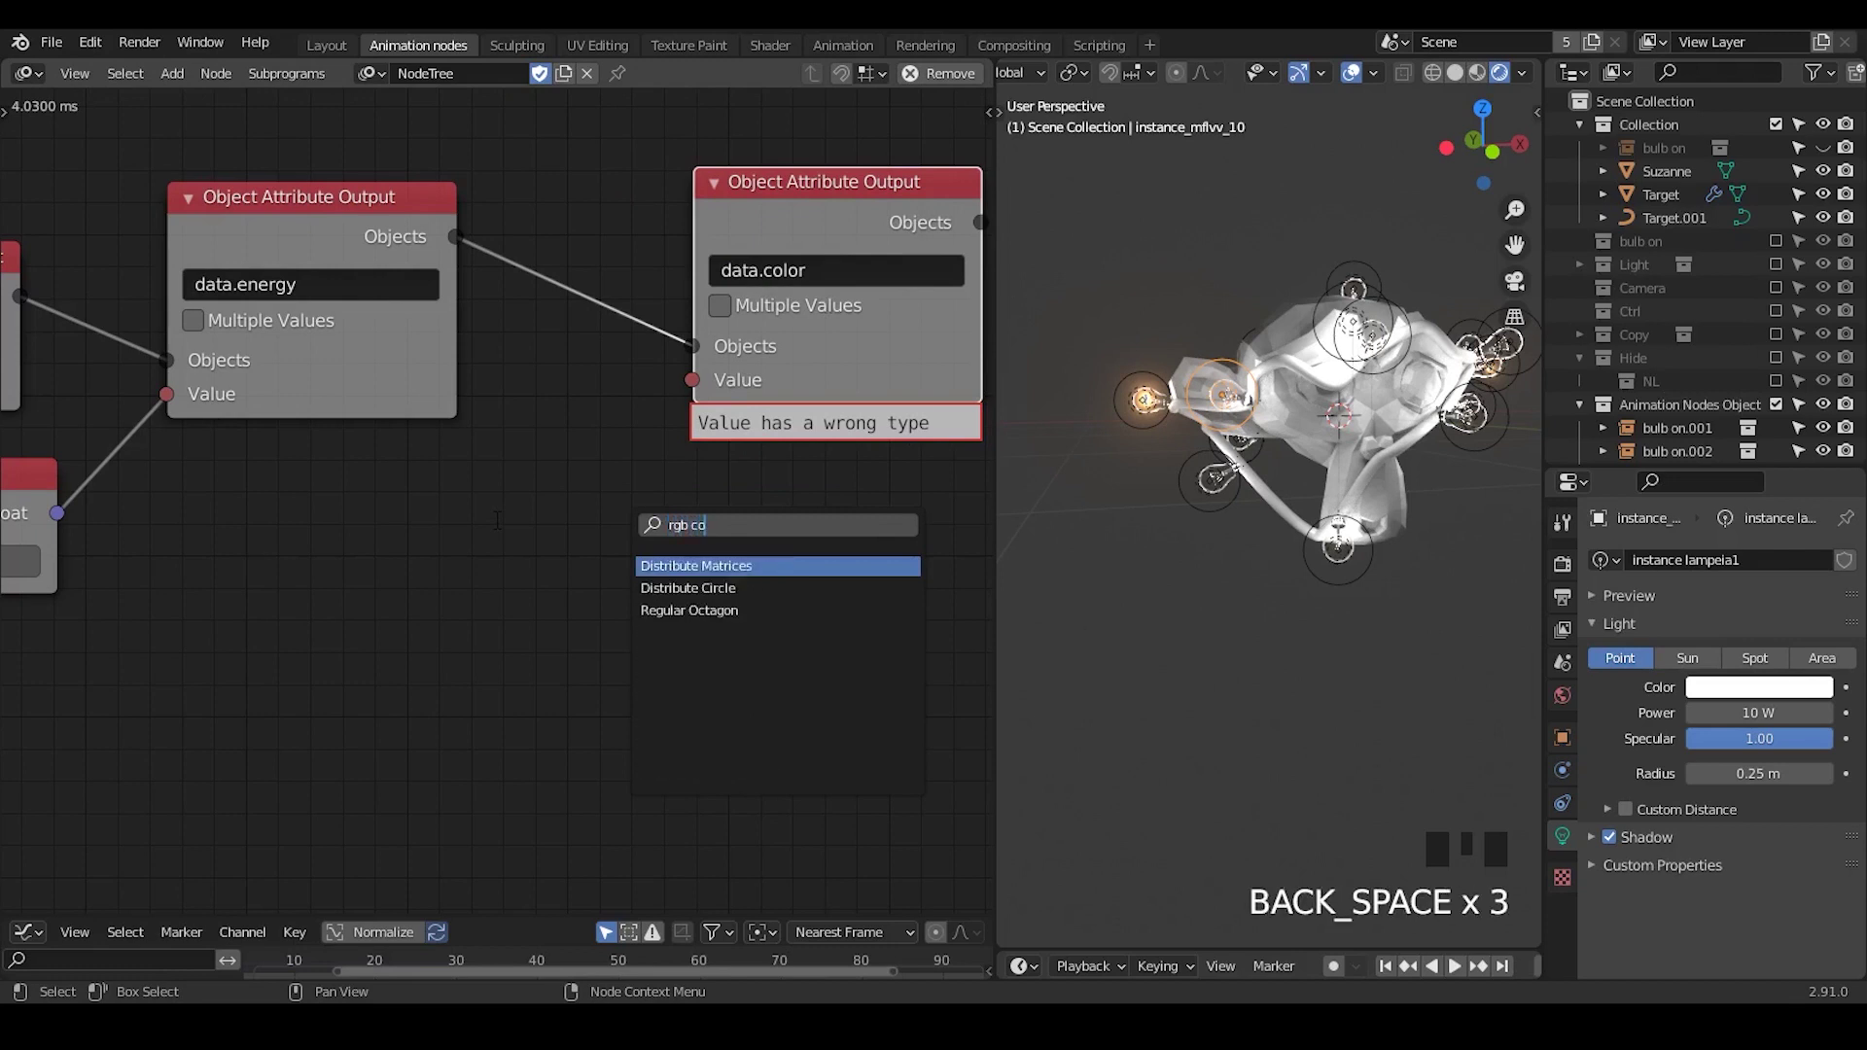
{"action": "key", "text": "BackSpace"}
{"action": "type", "text": "input"}
{"action": "key", "text": "BackSpace"}
{"action": "key", "text": "BackSpace"}
{"action": "key", "text": "BackSpace"}
{"action": "key", "text": "BackSpace"}
{"action": "key", "text": "BackSpace"}
{"action": "key", "text": "BackSpace"}
{"action": "key", "text": "BackSpace"}
{"action": "key", "text": "BackSpace"}
{"action": "key", "text": "BackSpace"}
{"action": "type", "text": "color in"}
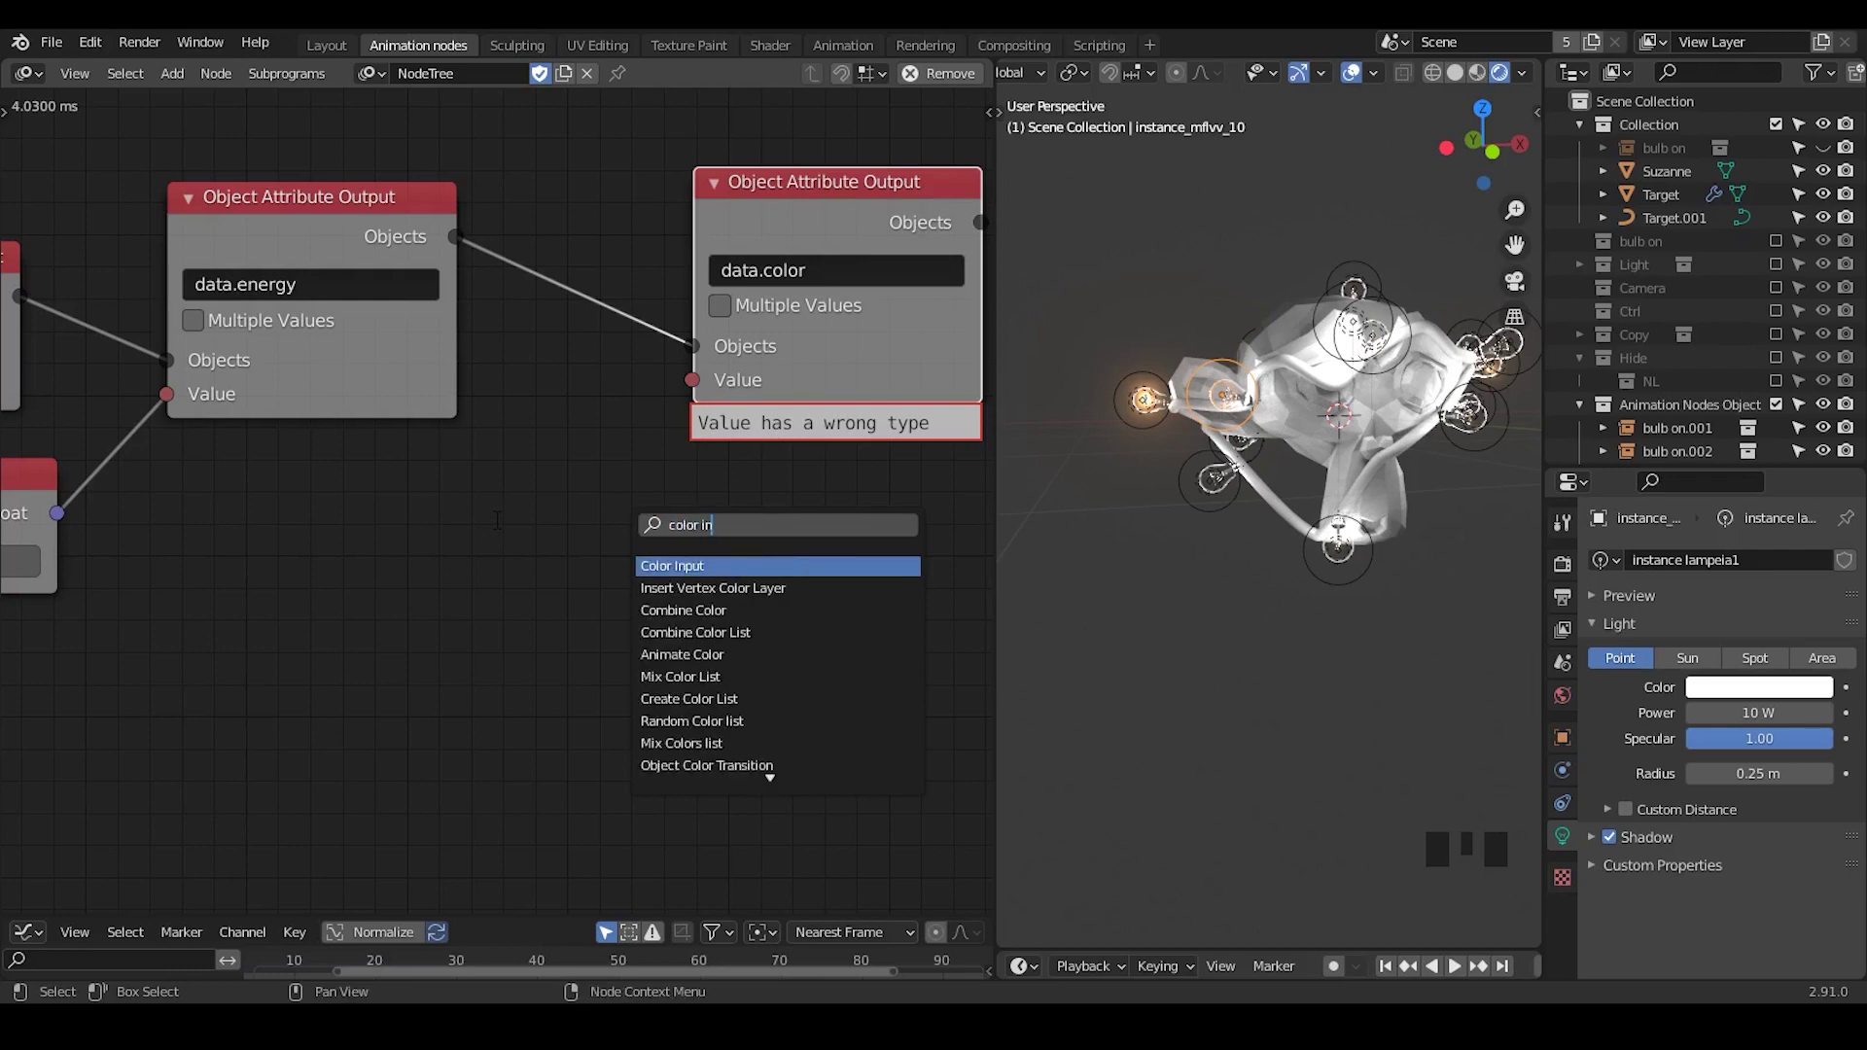
{"action": "key", "text": "Return"}
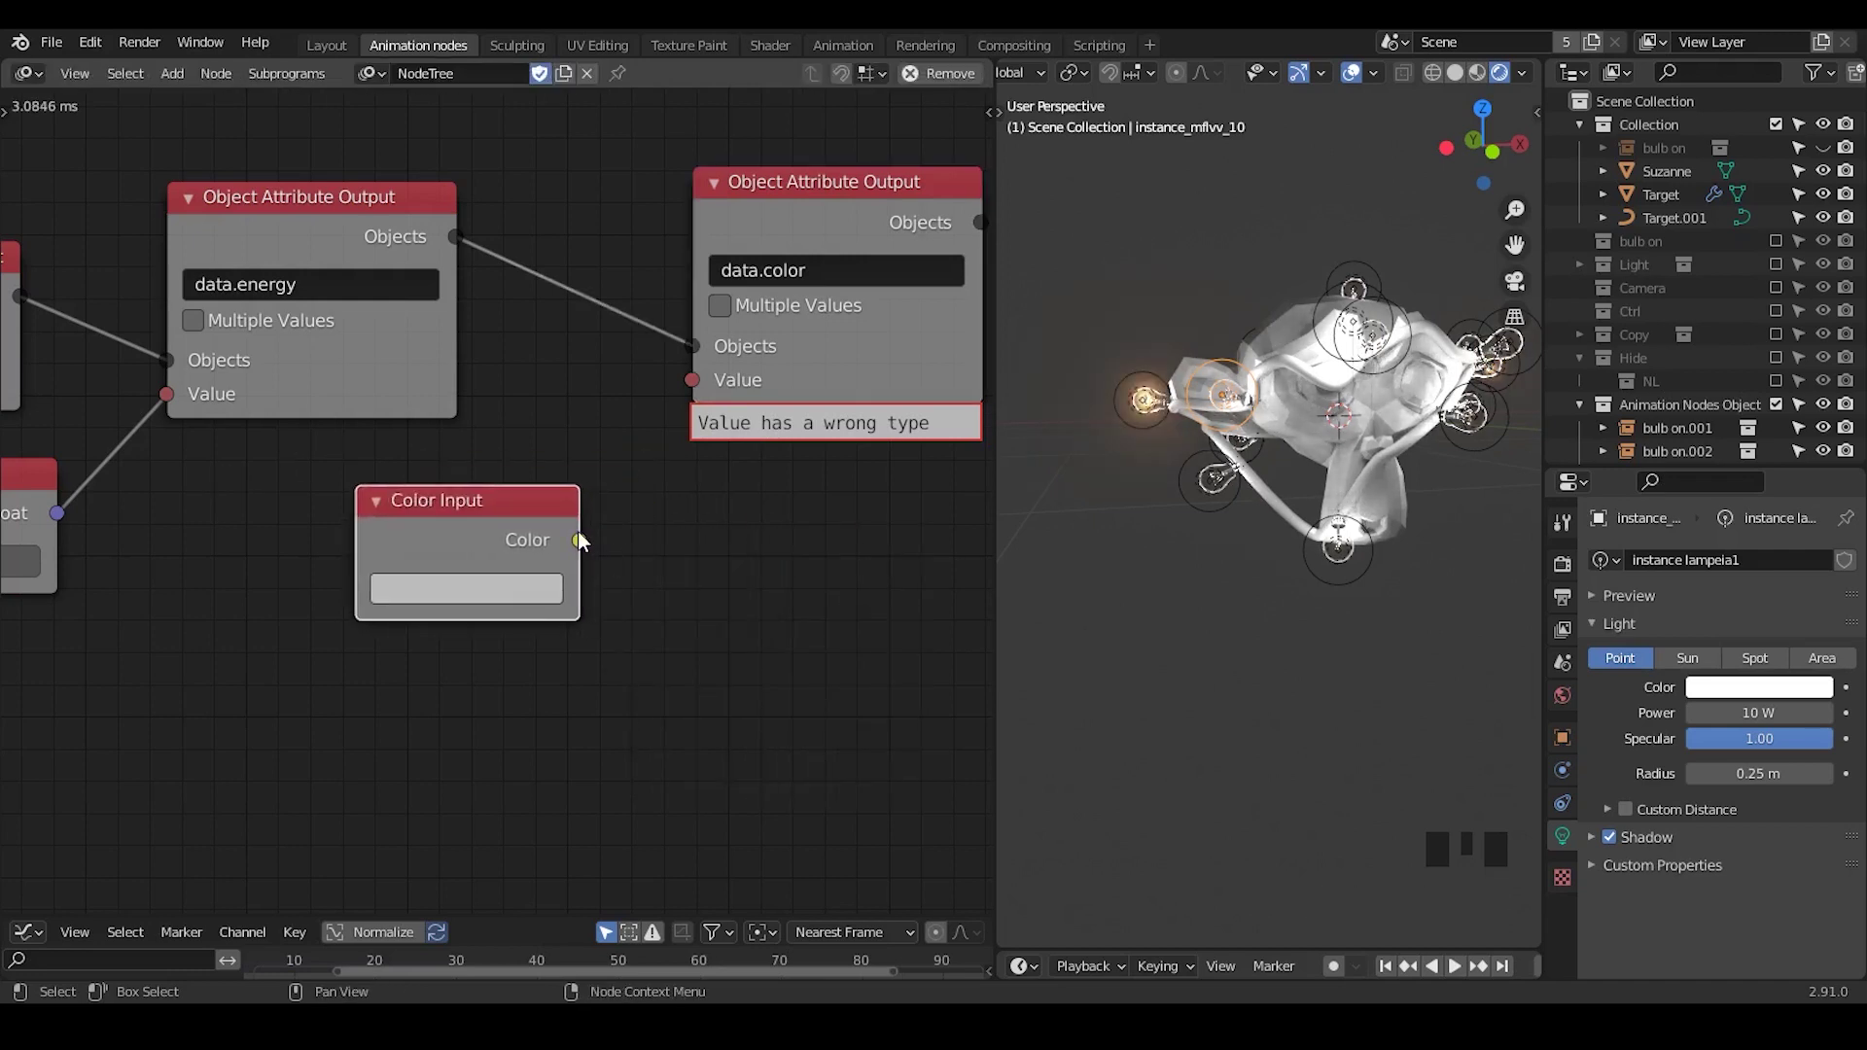
{"action": "left_click_drag", "start_coordinate": [577, 541], "coordinate": [692, 379]}
{"action": "left_click_drag", "start_coordinate": [448, 505], "coordinate": [384, 491]}
{"action": "left_click_drag", "start_coordinate": [770, 220], "coordinate": [701, 217]}
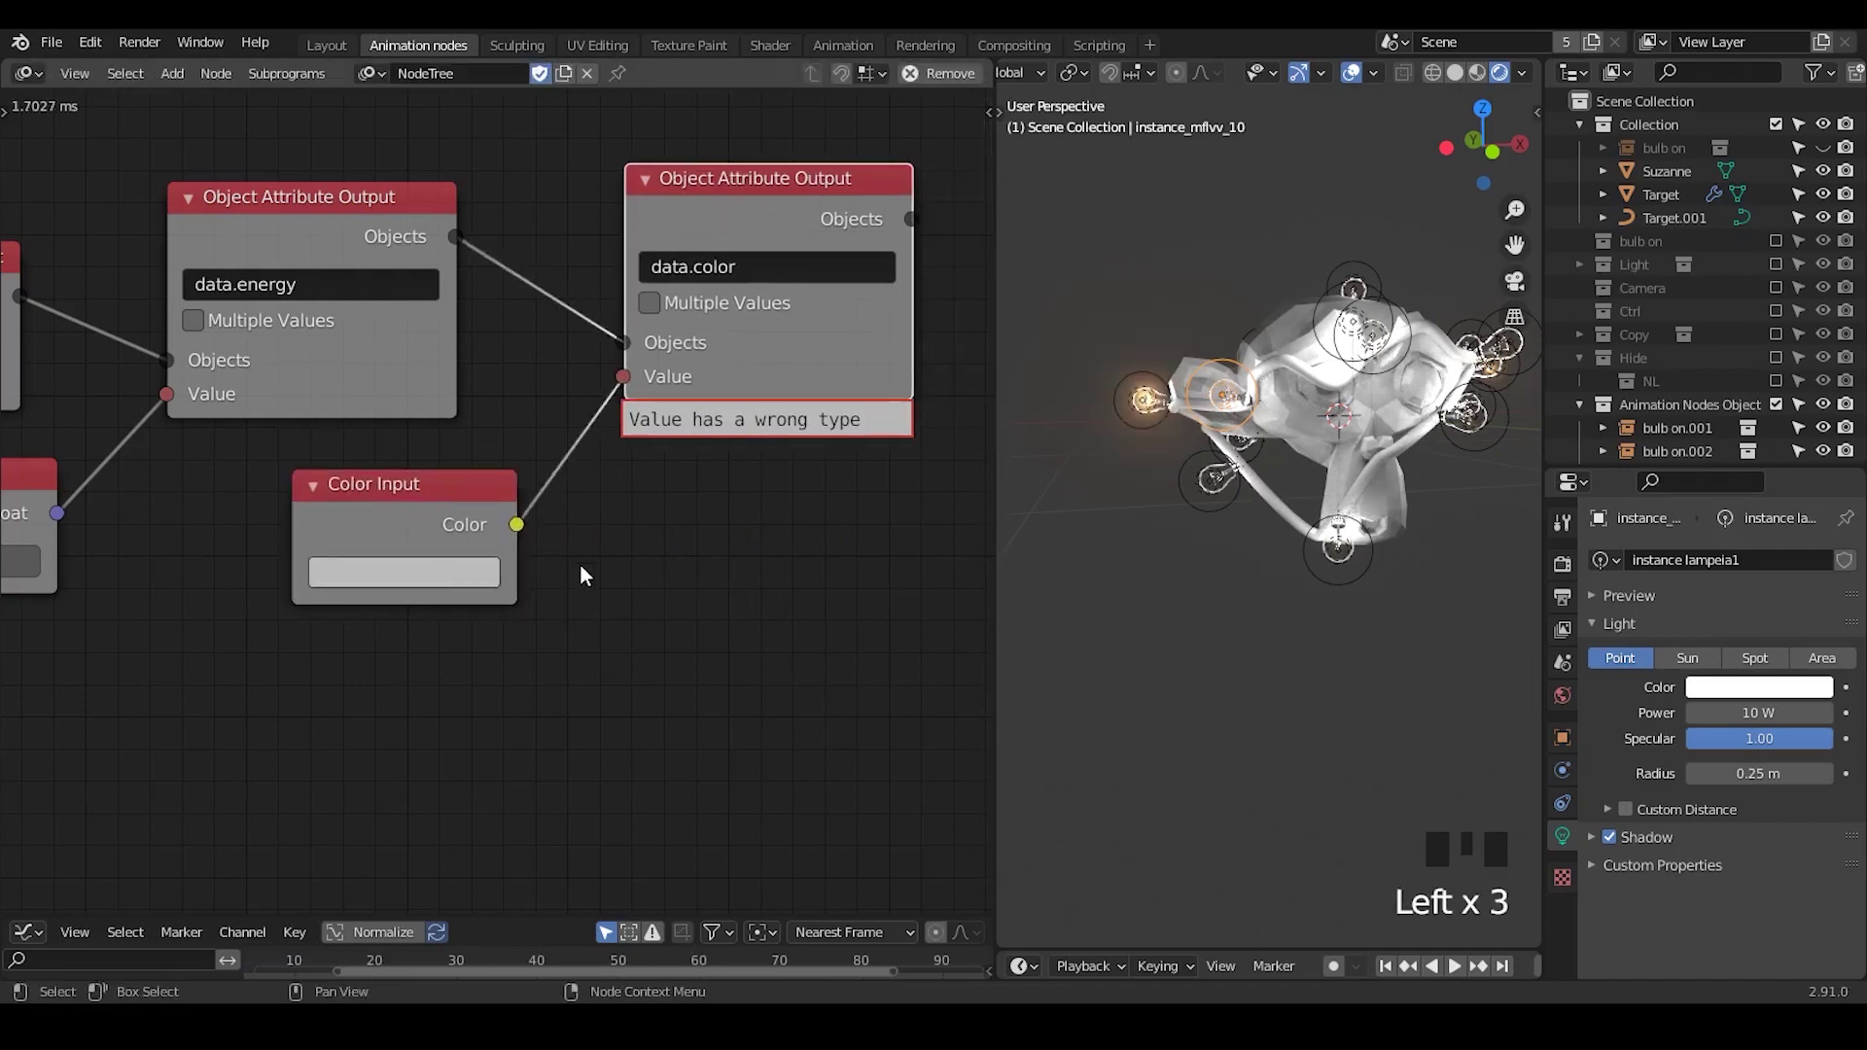
{"action": "right_click", "coordinate": [1764, 688]}
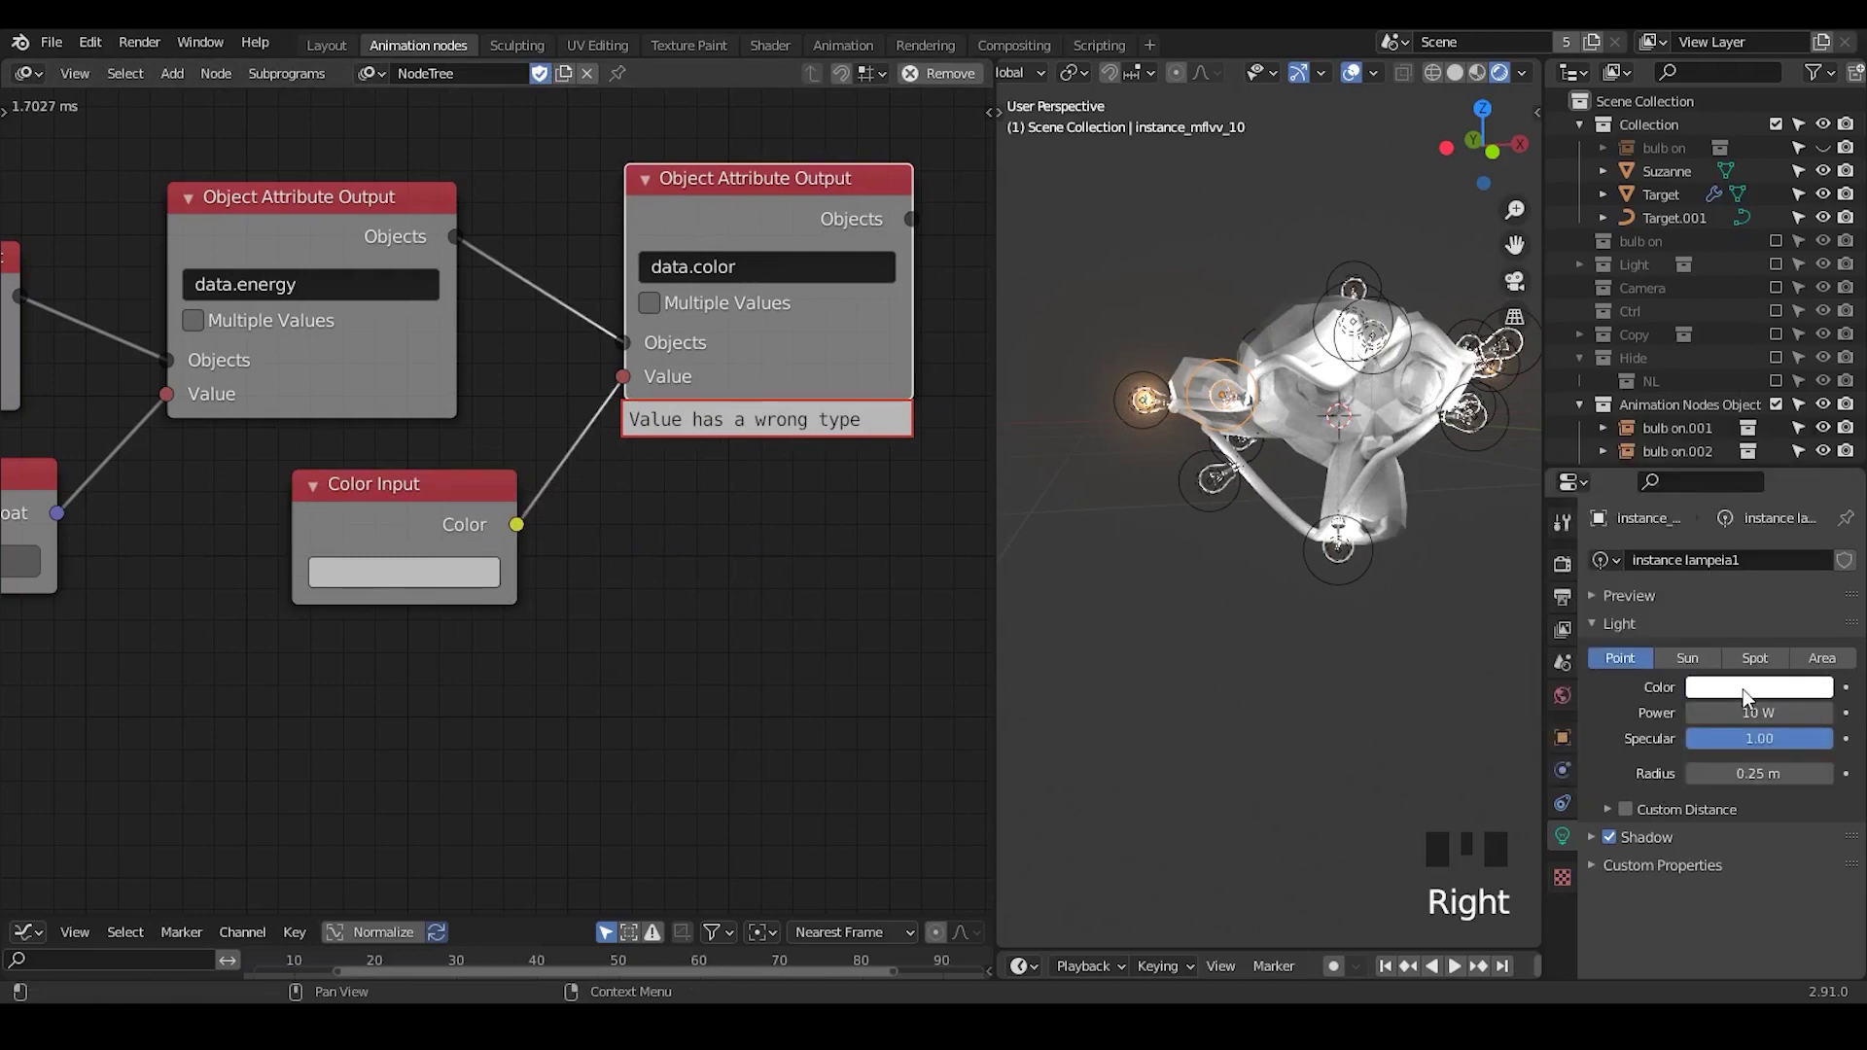
{"action": "left_click", "coordinate": [1742, 687]}
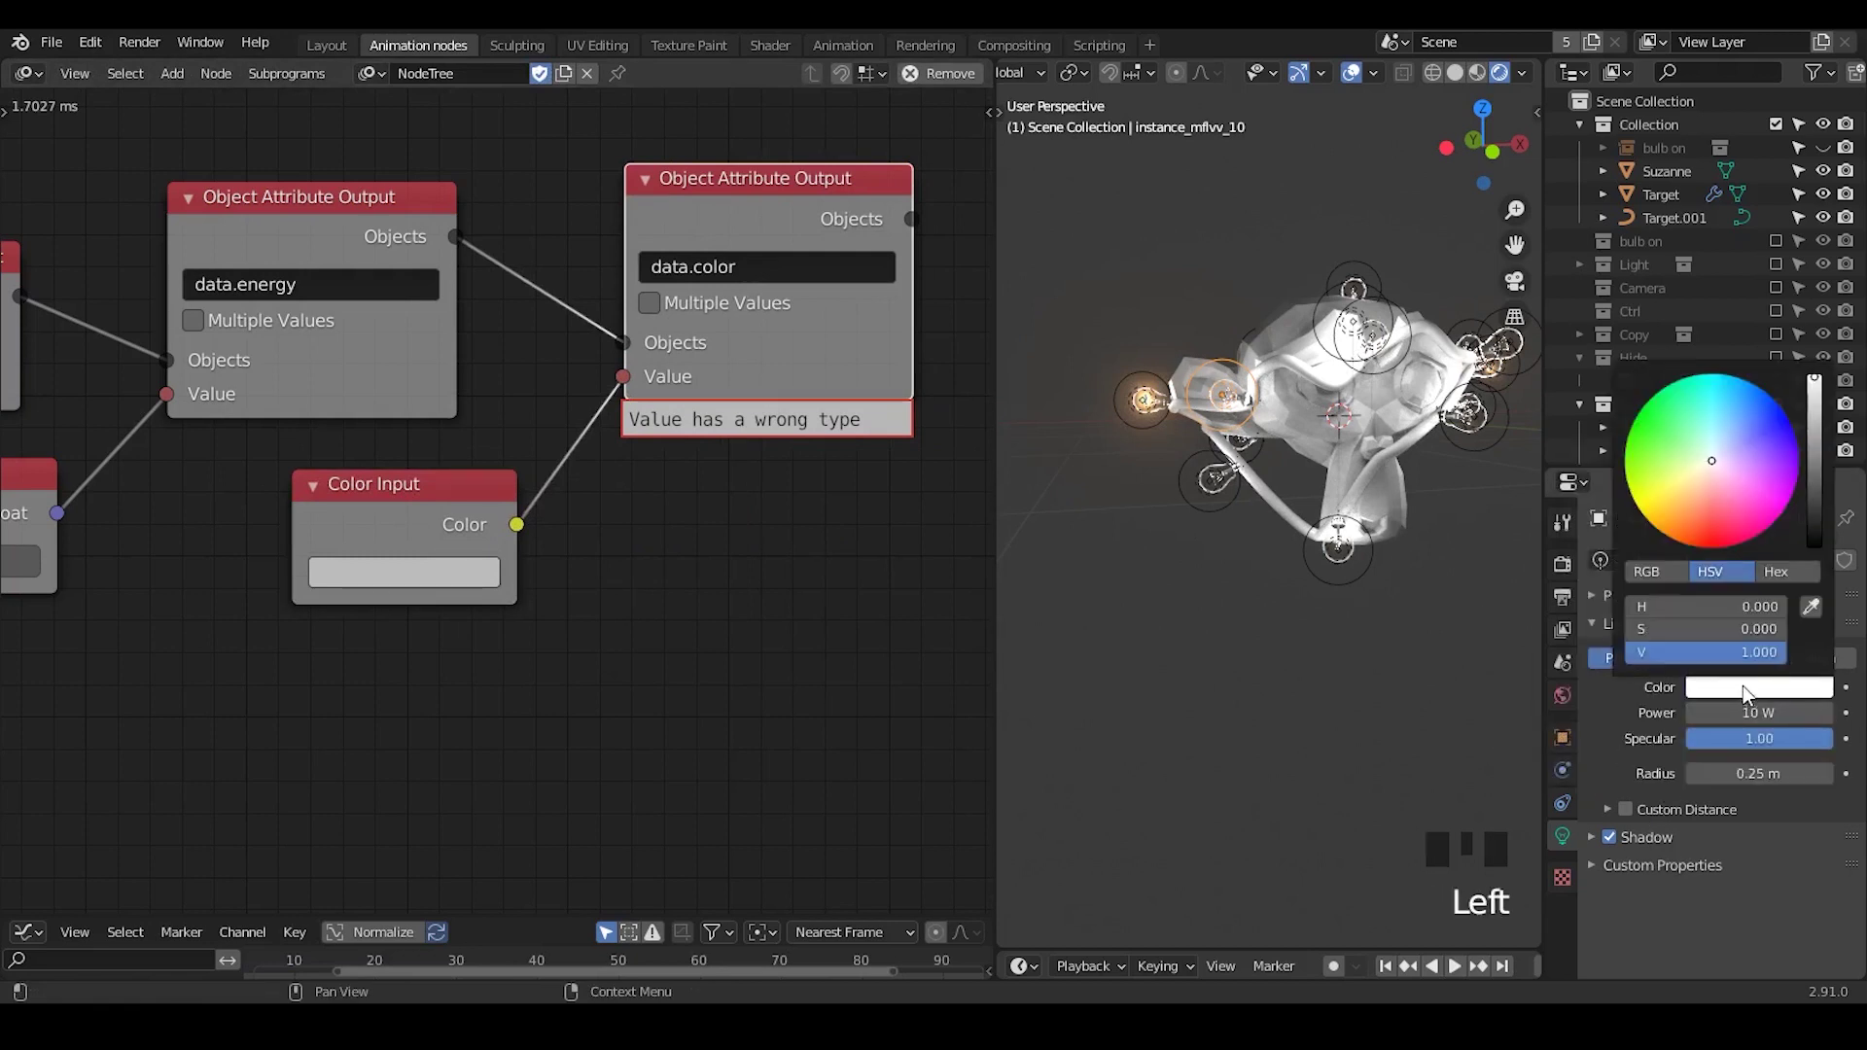
{"action": "left_click", "coordinate": [1648, 574]}
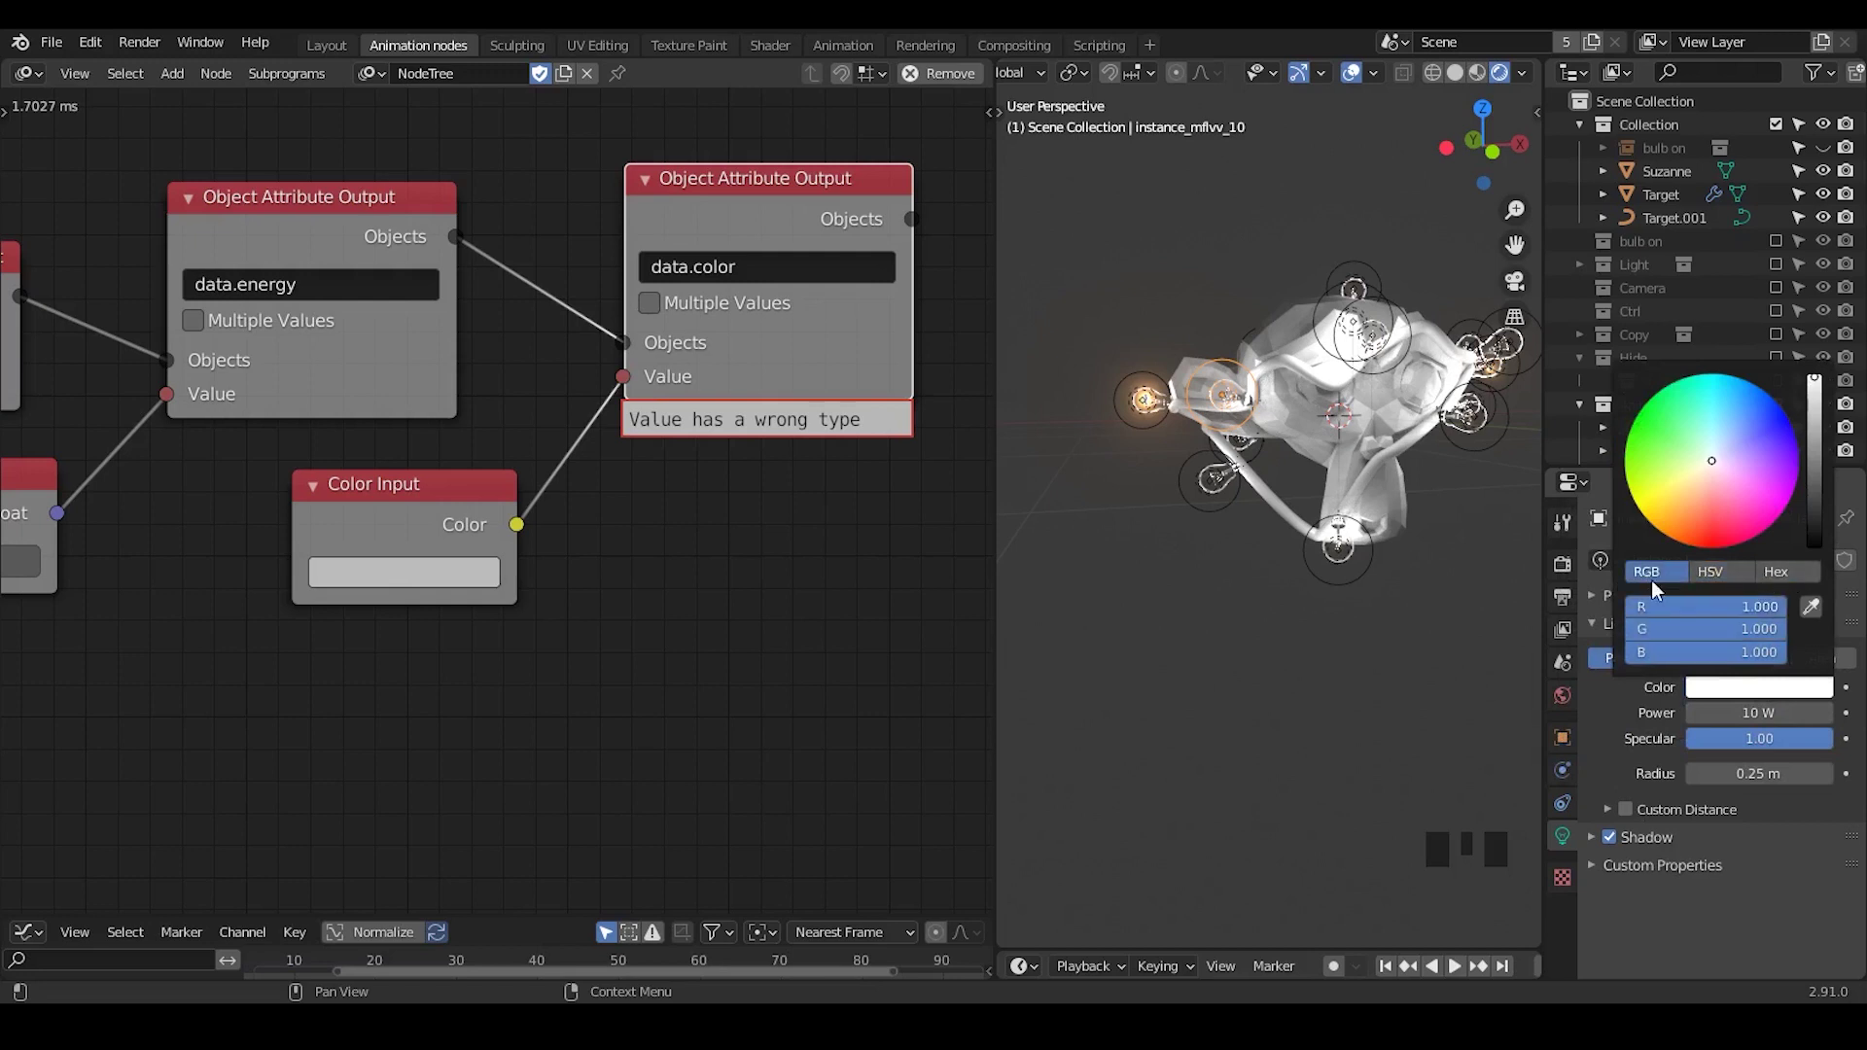
{"action": "left_click", "coordinate": [612, 603]}
{"action": "left_click_drag", "start_coordinate": [656, 496], "coordinate": [702, 574]}
{"action": "mouse_move", "coordinate": [718, 508]}
{"action": "left_mouse_down"}
{"action": "mouse_move", "coordinate": [622, 601]}
{"action": "mouse_move", "coordinate": [698, 707]}
{"action": "left_mouse_up"}
{"action": "mouse_move", "coordinate": [730, 638]}
{"action": "left_mouse_down"}
{"action": "mouse_move", "coordinate": [692, 714]}
{"action": "mouse_move", "coordinate": [686, 907]}
{"action": "left_mouse_up"}
{"action": "left_click_drag", "start_coordinate": [662, 871], "coordinate": [729, 881]}
{"action": "key", "text": "d"}
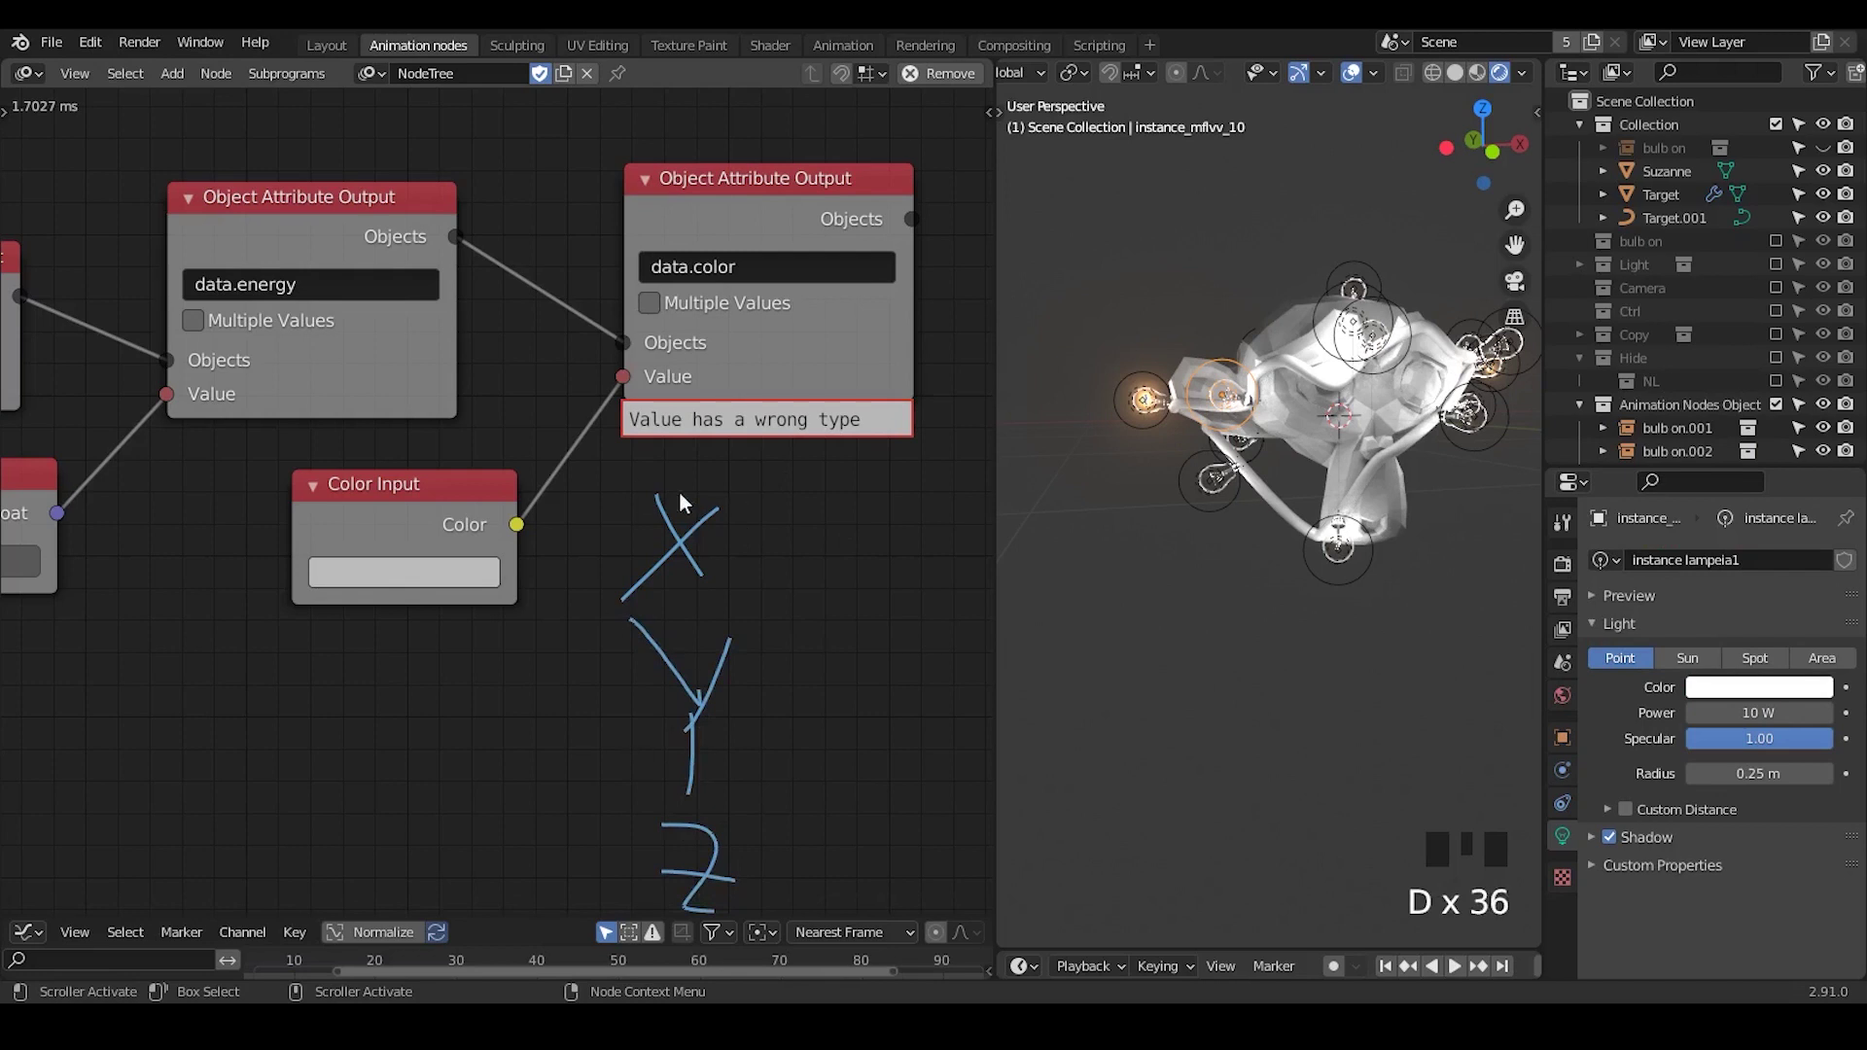
{"action": "mouse_move", "coordinate": [681, 577]}
{"action": "right_mouse_down"}
{"action": "mouse_move", "coordinate": [652, 799]}
{"action": "mouse_move", "coordinate": [722, 563]}
{"action": "mouse_move", "coordinate": [738, 738]}
{"action": "right_mouse_up"}
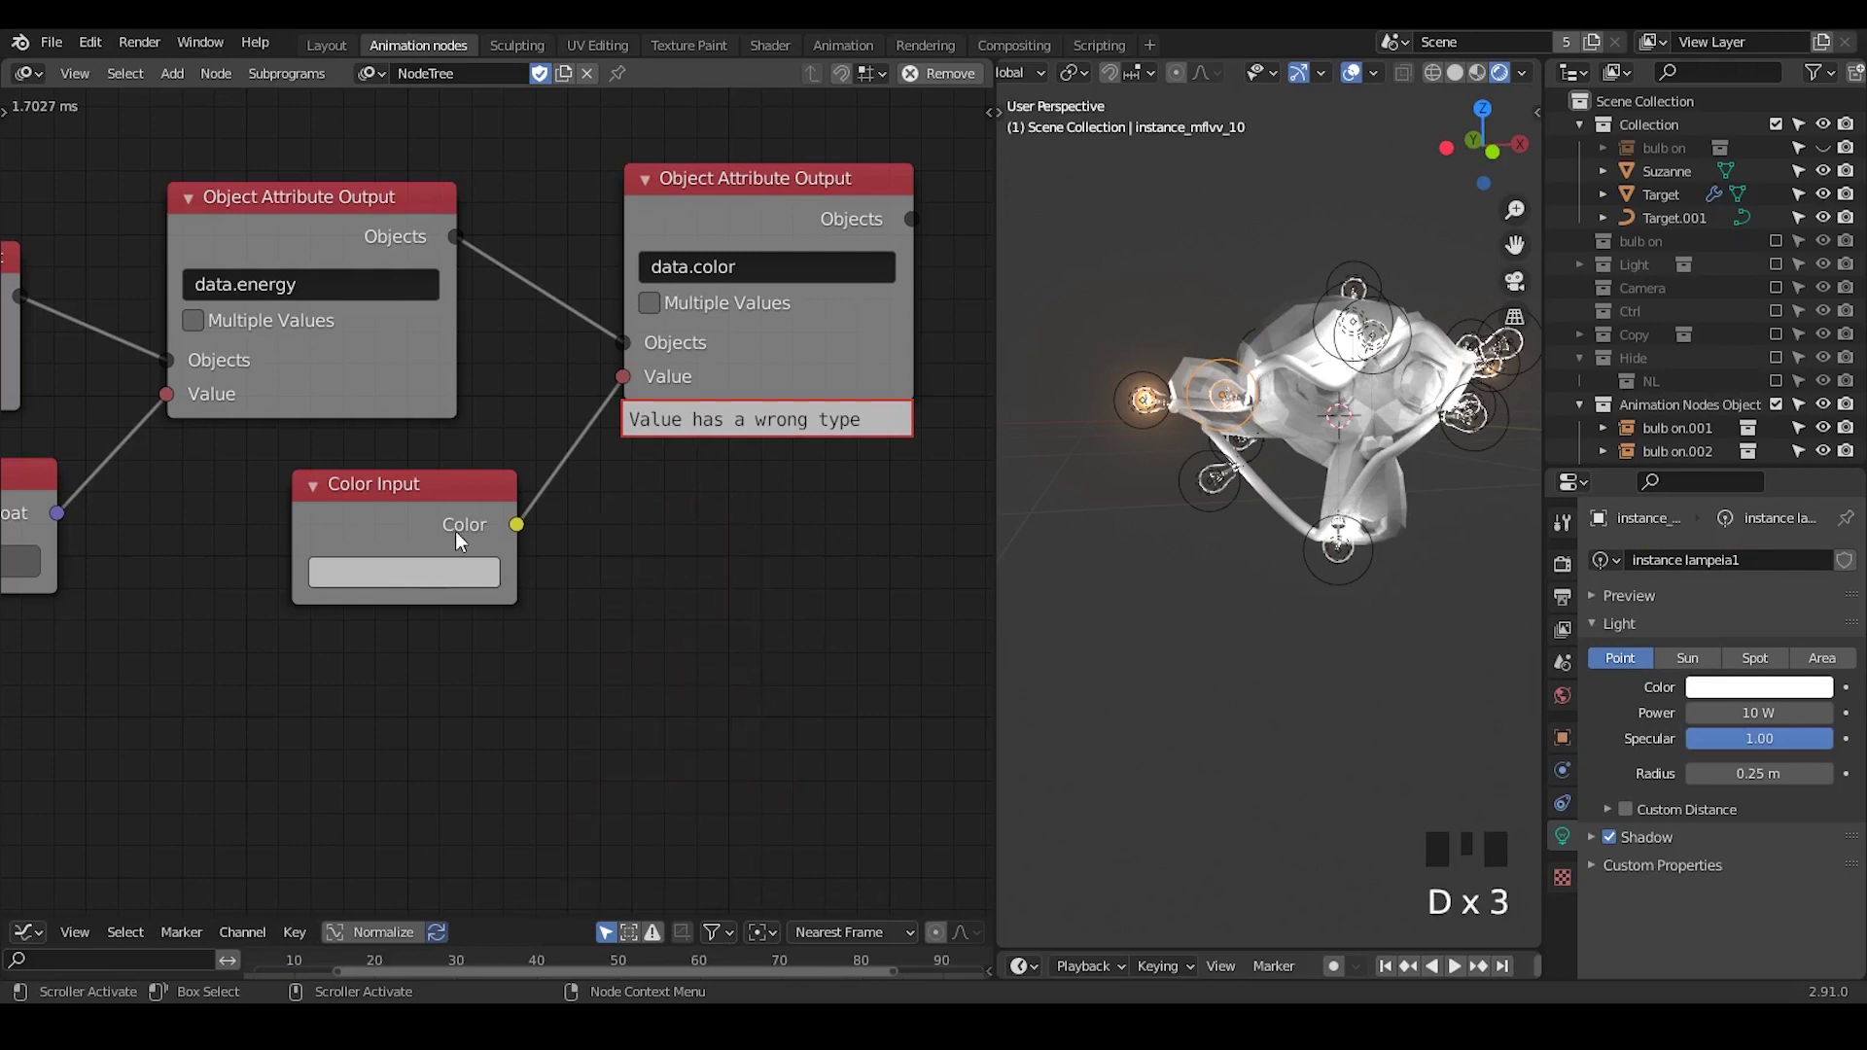
{"action": "left_click", "coordinate": [458, 529]}
- Replace the Color Input with a Combine Vector node feeding the data.color Value
{"action": "key", "text": "x"}
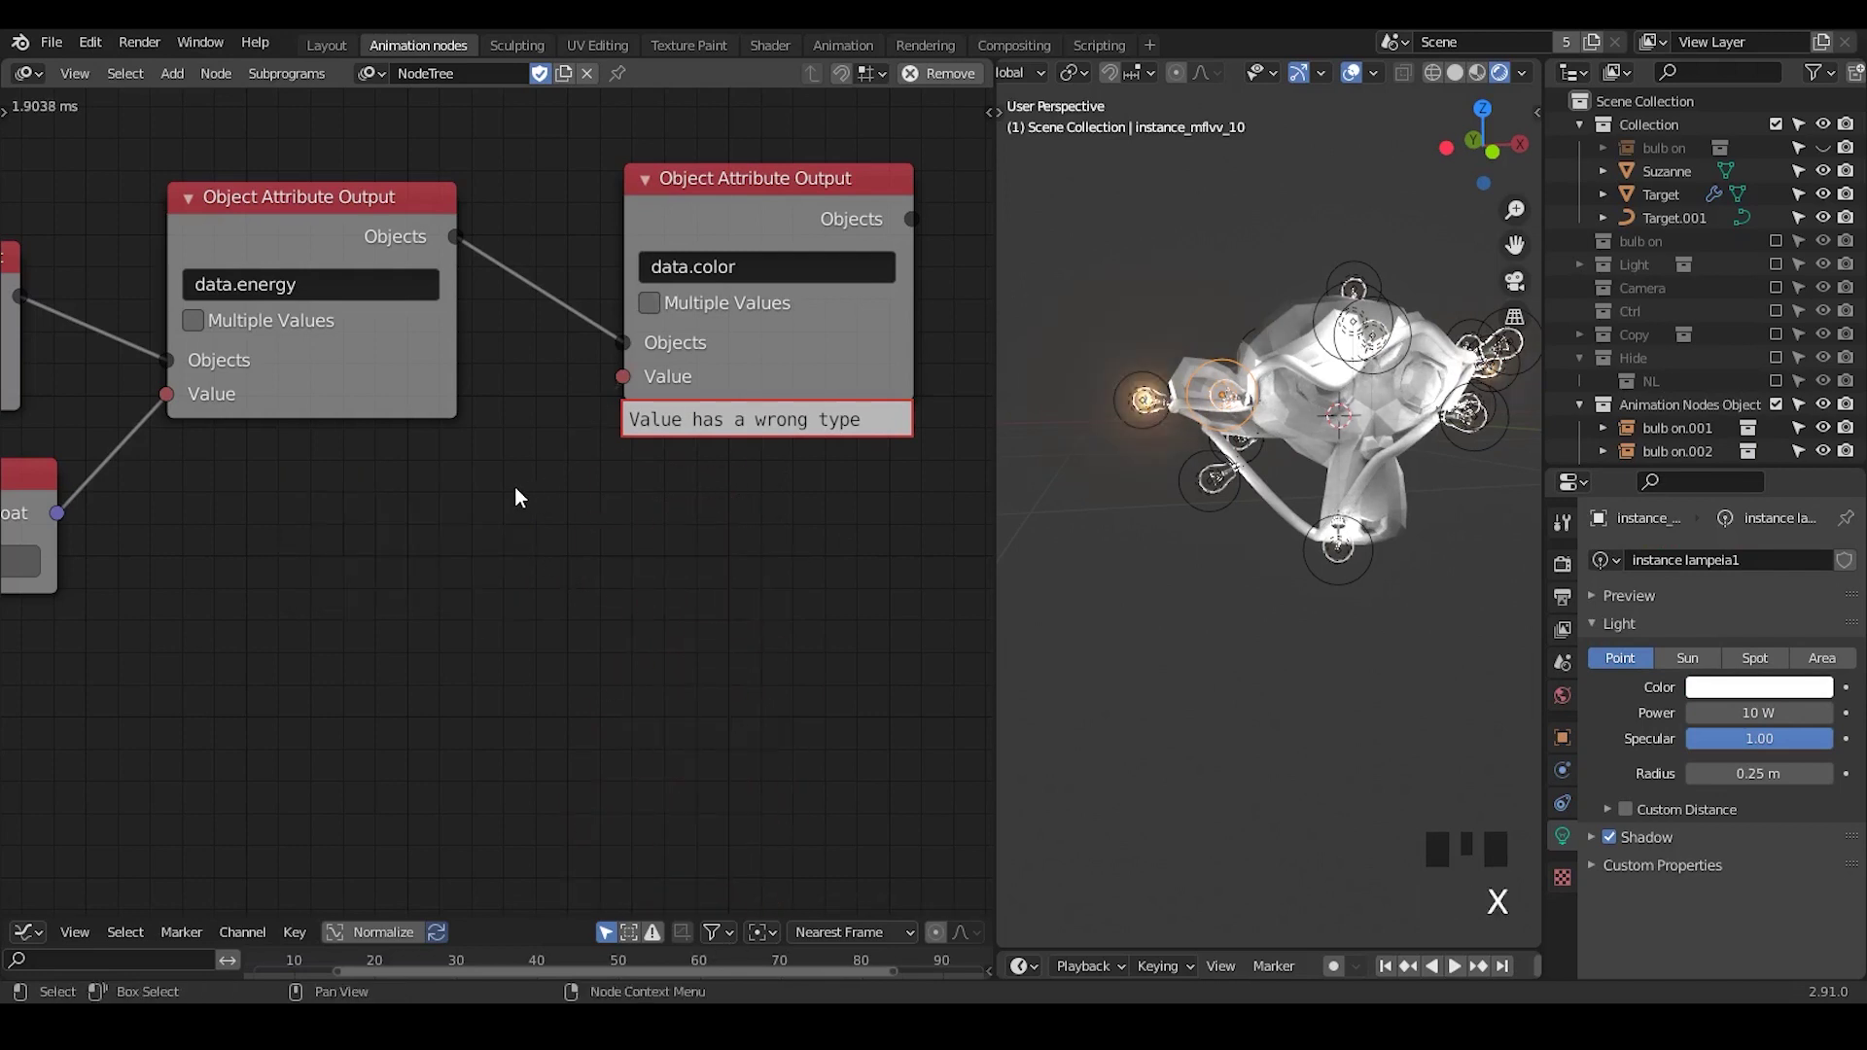
{"action": "key", "text": "ctrl+a"}
{"action": "type", "text": "combine v"}
{"action": "key", "text": "Down"}
{"action": "key", "text": "Down"}
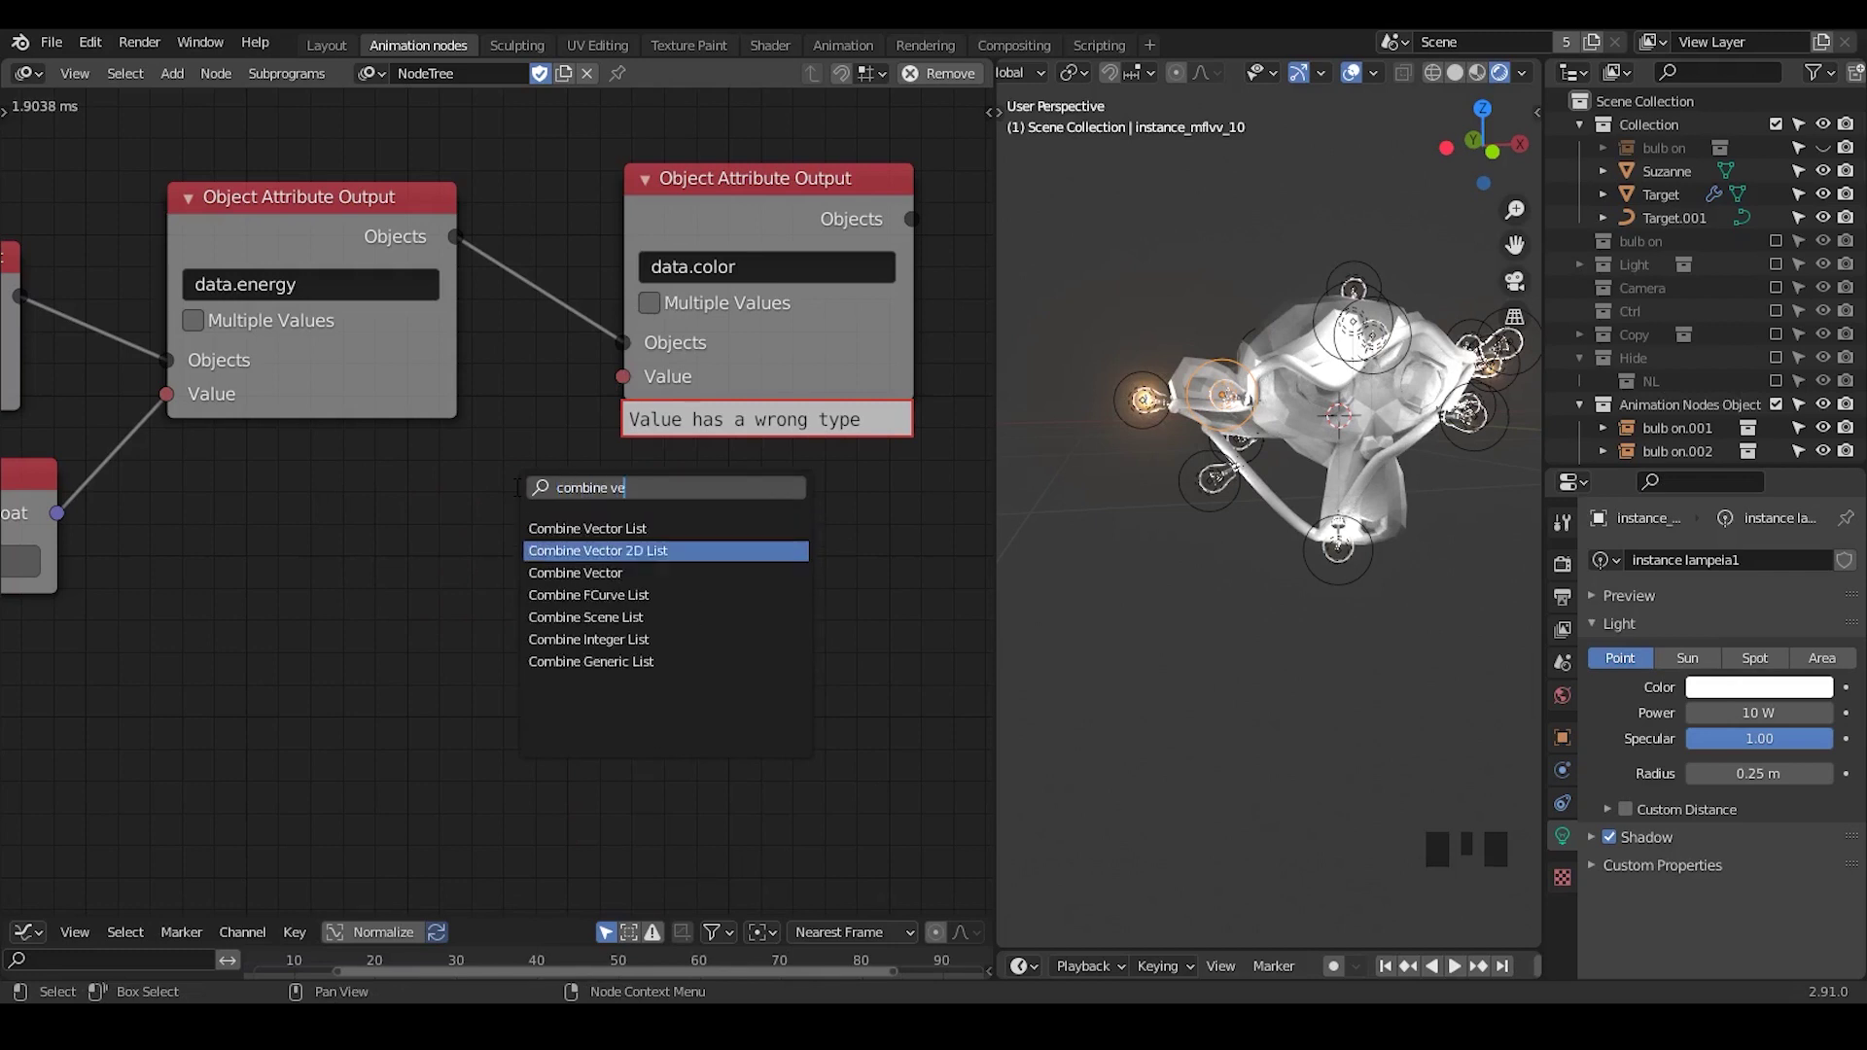
{"action": "key", "text": "Return"}
{"action": "left_click", "coordinate": [270, 468]}
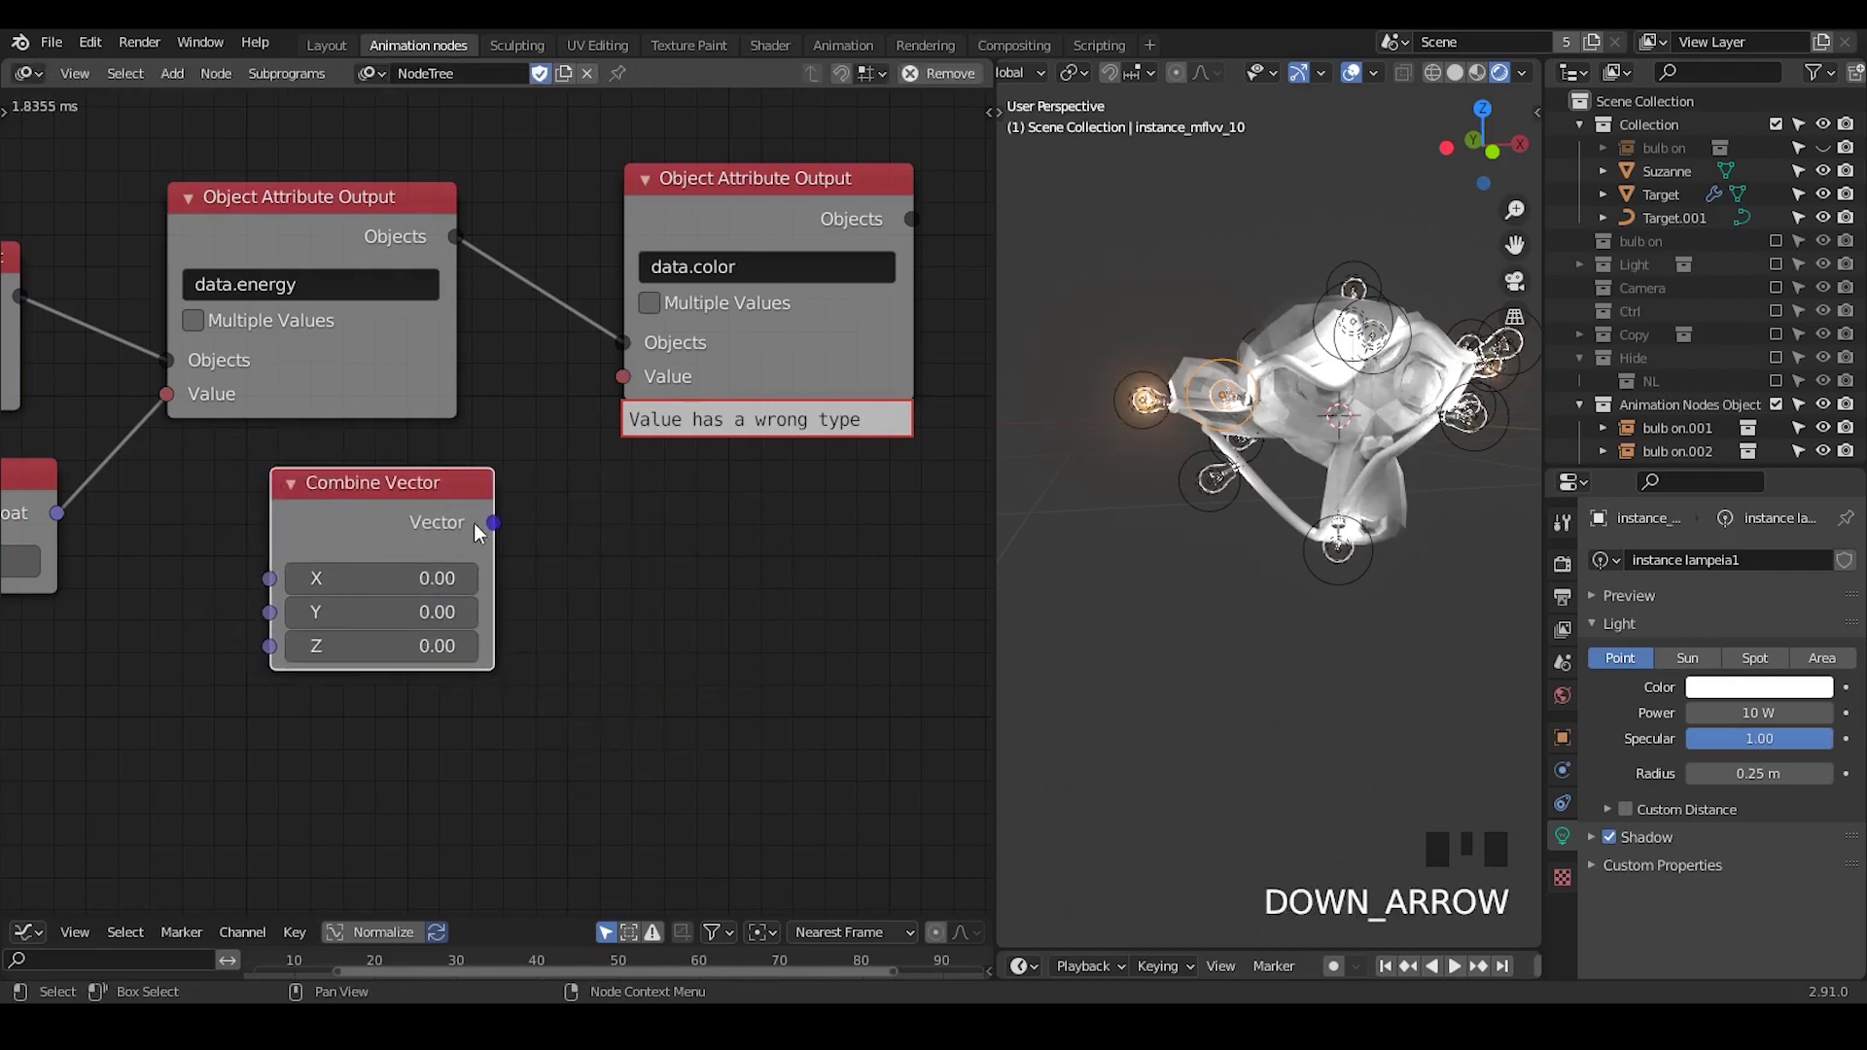
{"action": "left_click_drag", "start_coordinate": [492, 522], "coordinate": [639, 377]}
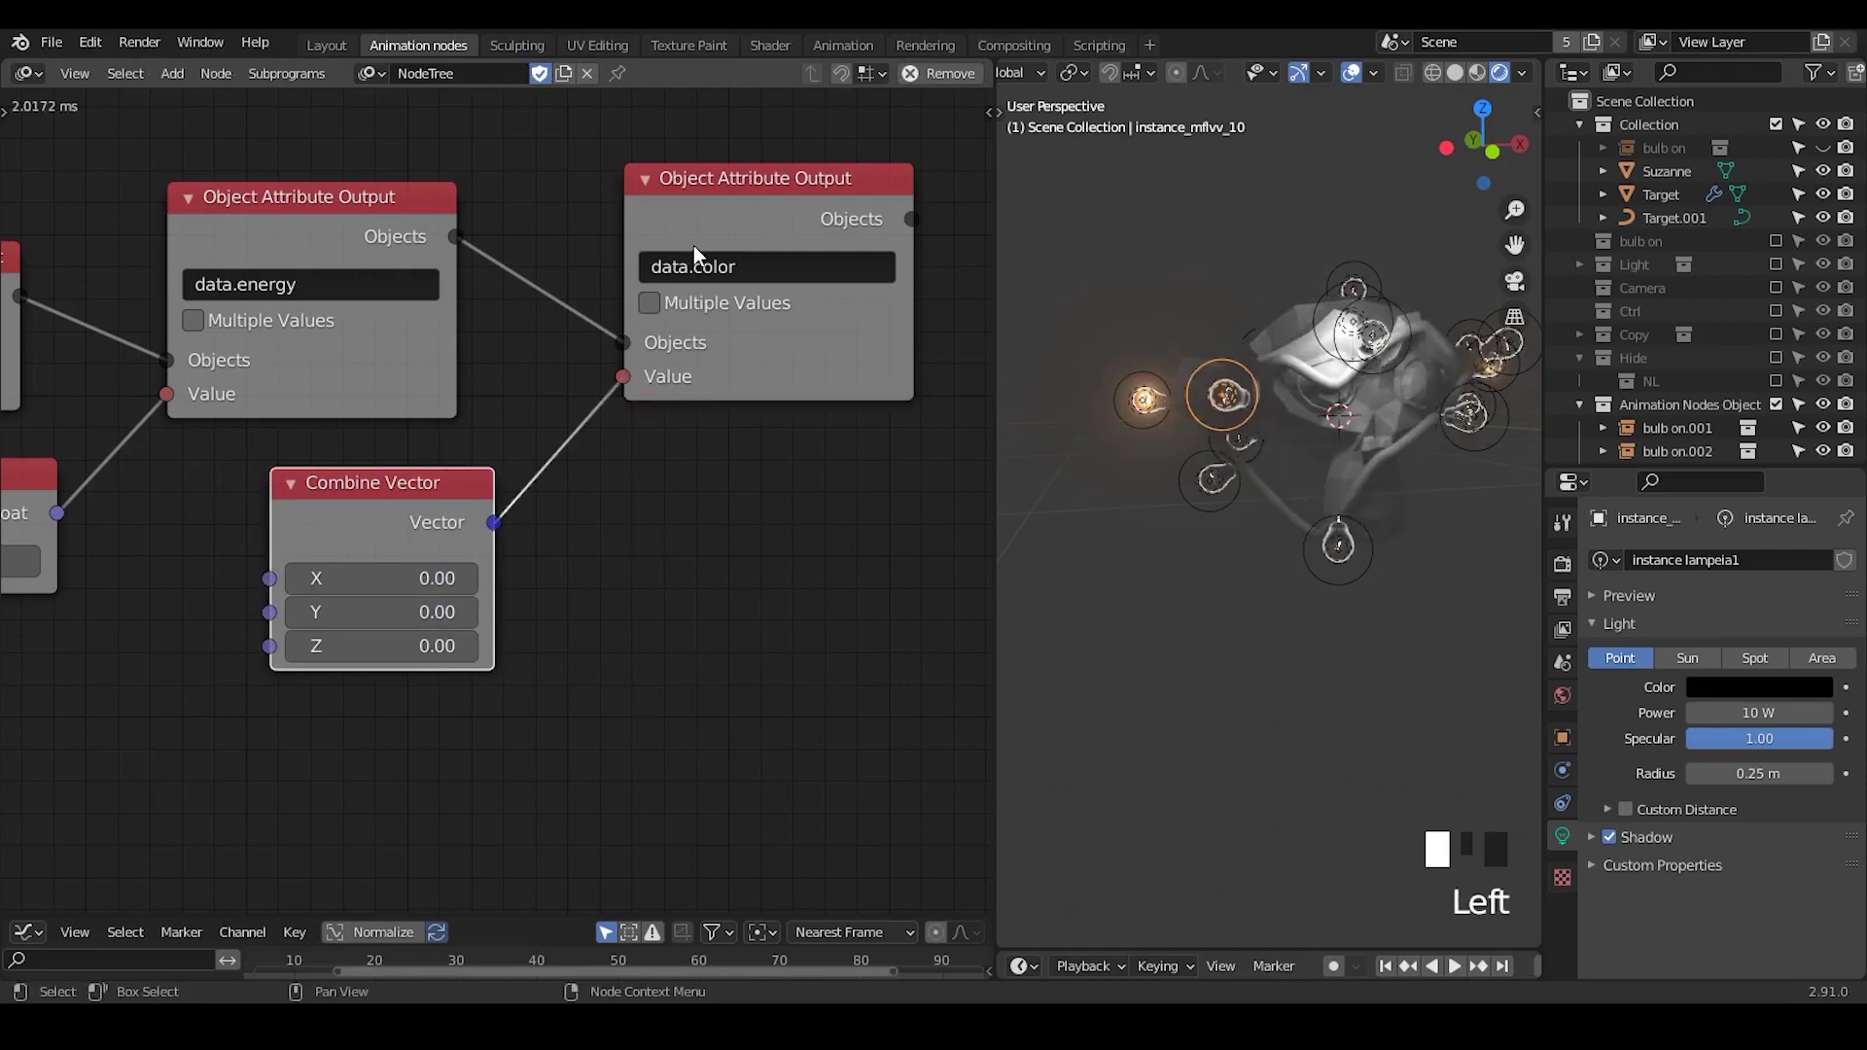
- Set Combine Vector X to 2.31, tinting the lights red, and rearrange the nodes
{"action": "left_click_drag", "start_coordinate": [429, 515], "coordinate": [482, 492]}
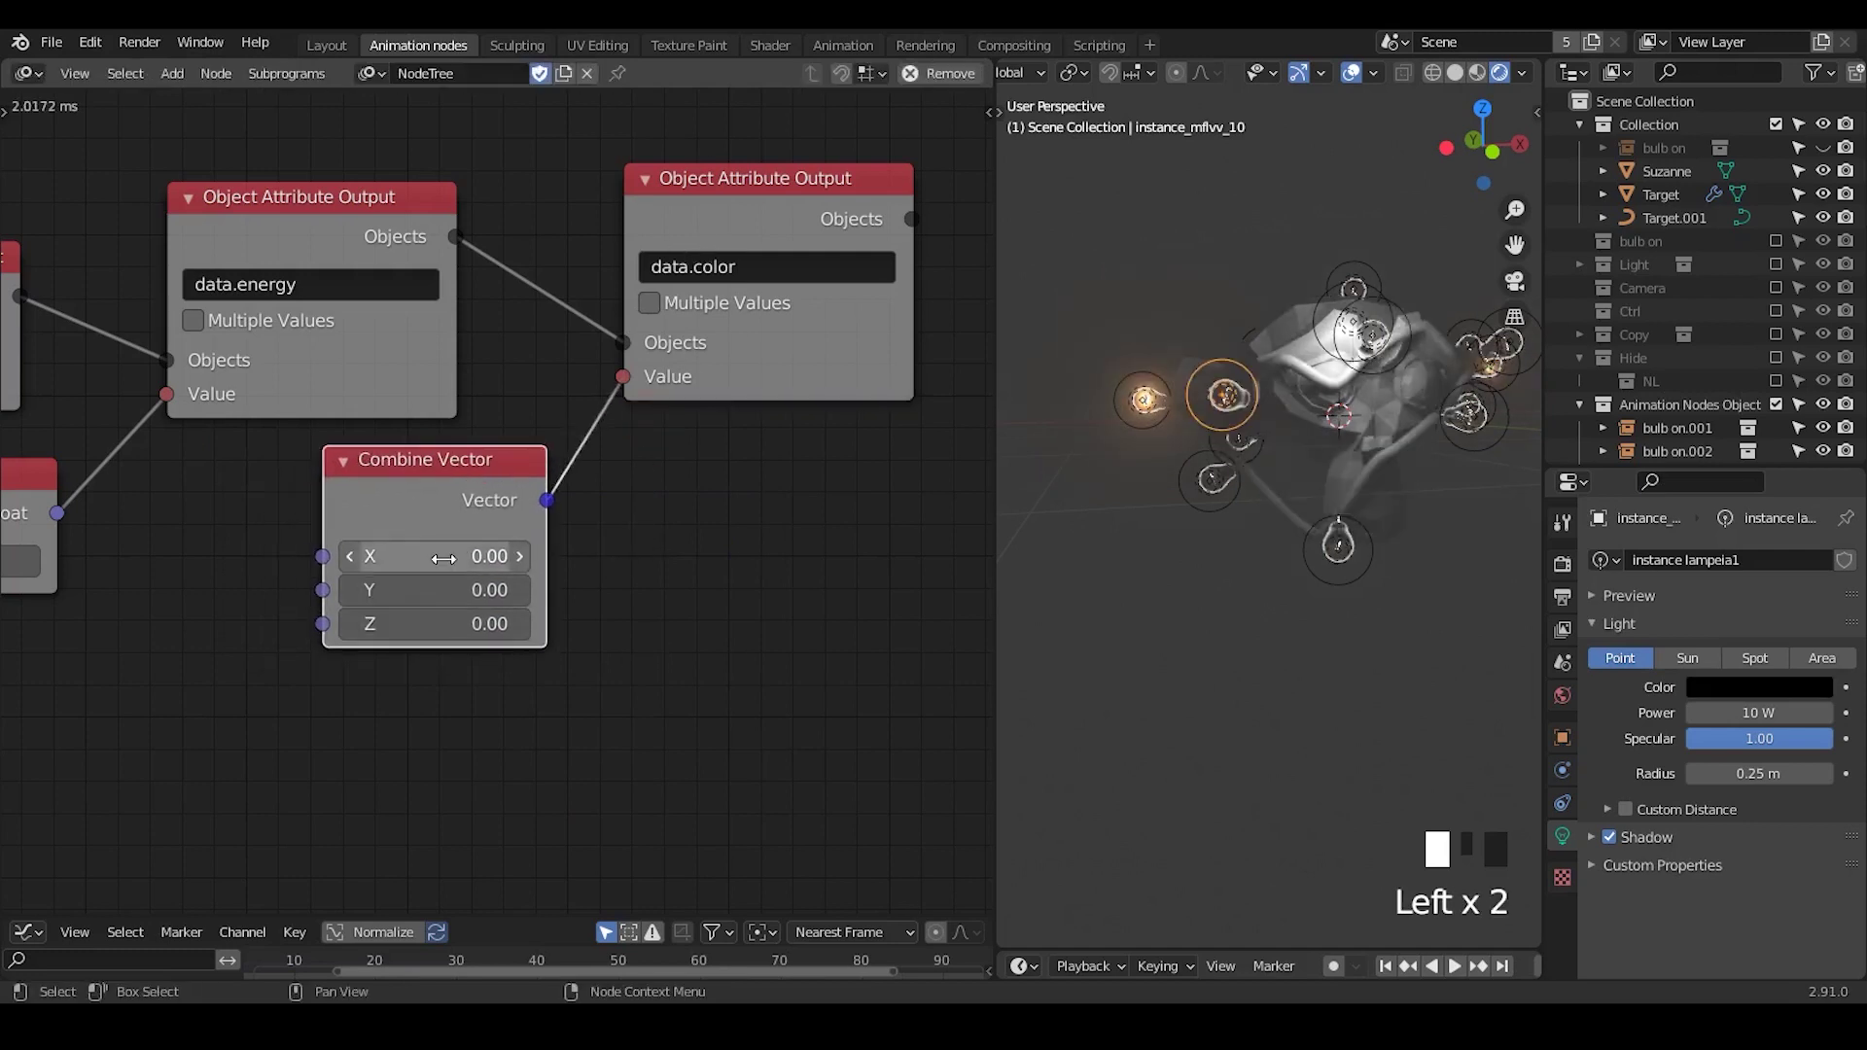
{"action": "left_click_drag", "start_coordinate": [443, 559], "coordinate": [488, 558]}
{"action": "mouse_move", "coordinate": [1286, 527]}
{"action": "middle_mouse_down"}
{"action": "mouse_move", "coordinate": [1351, 480]}
{"action": "mouse_move", "coordinate": [1270, 513]}
{"action": "middle_mouse_up"}
{"action": "left_click_drag", "start_coordinate": [751, 176], "coordinate": [877, 123]}
{"action": "left_click_drag", "start_coordinate": [464, 449], "coordinate": [609, 416]}
{"action": "middle_click_drag", "start_coordinate": [839, 568], "coordinate": [592, 614]}
{"action": "left_click_drag", "start_coordinate": [627, 291], "coordinate": [793, 232]}
{"action": "left_click_drag", "start_coordinate": [355, 504], "coordinate": [480, 457]}
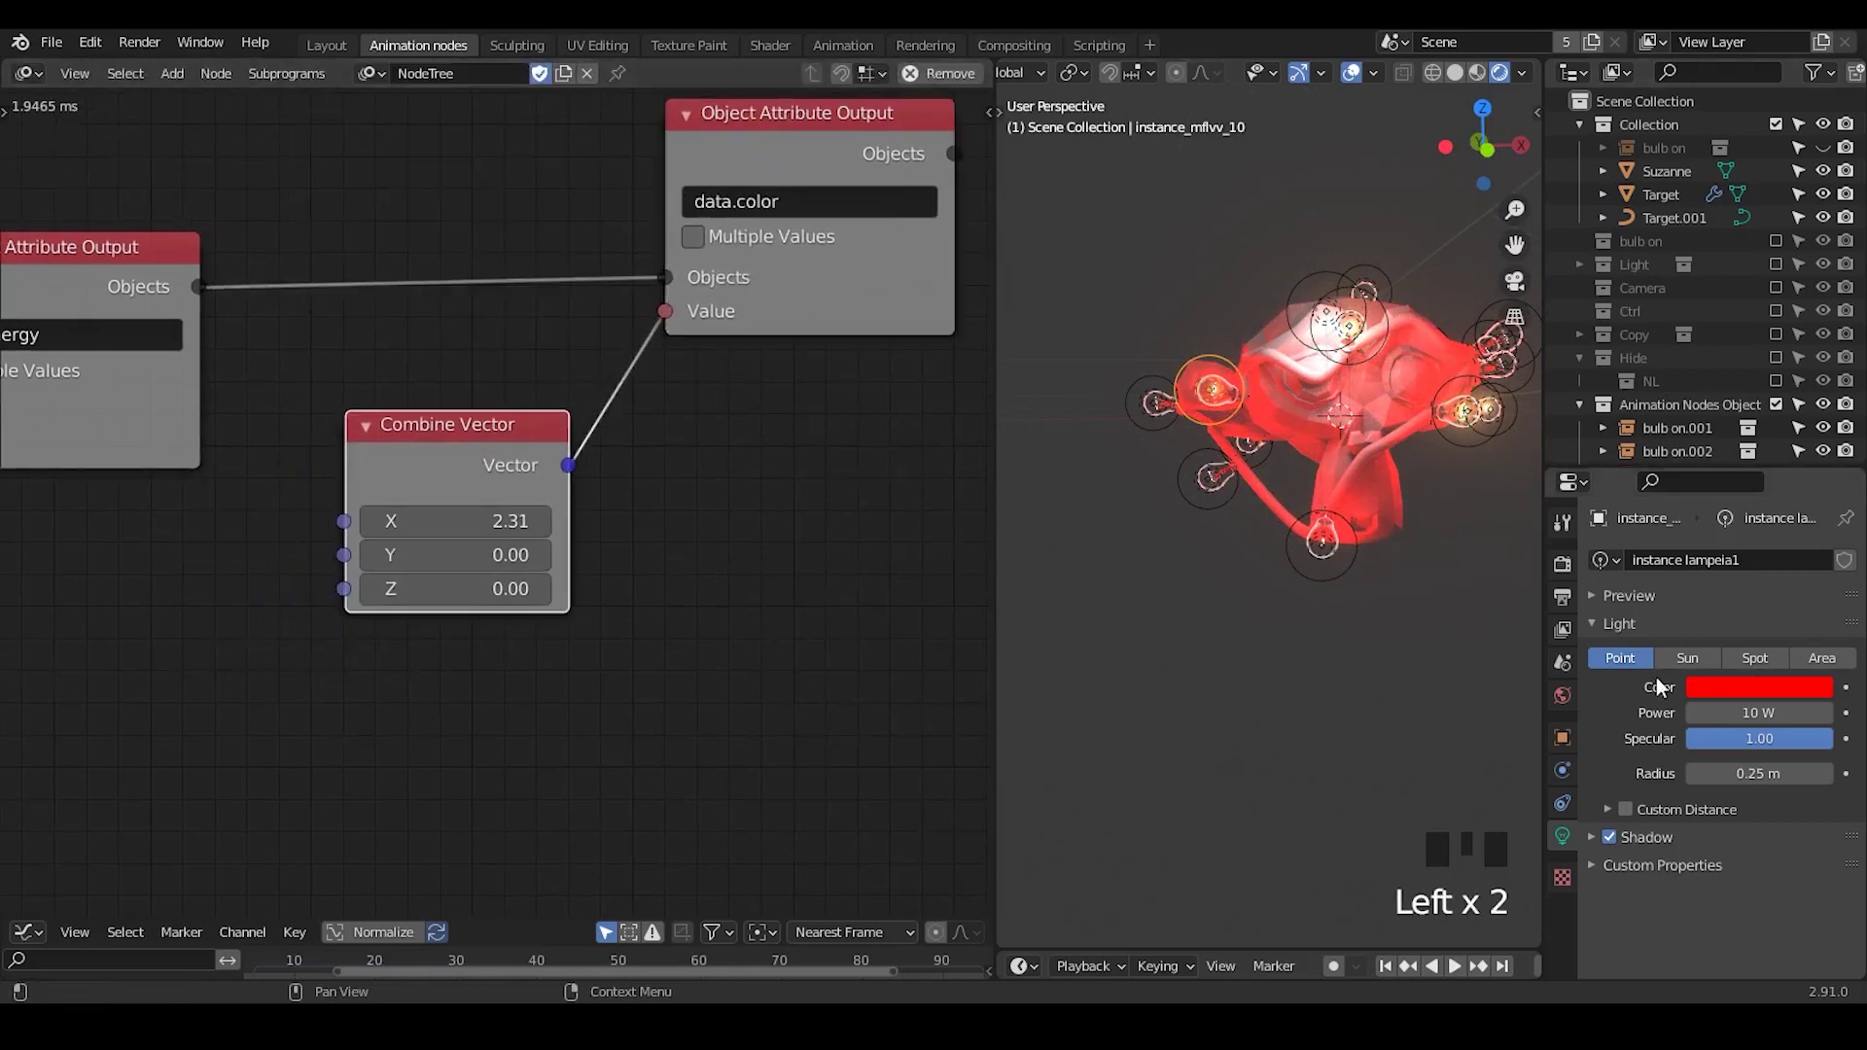
- Change the lamp light colour to yellow and shift the data.color and Combine Vector nodes right
{"action": "left_click", "coordinate": [1750, 688]}
{"action": "left_click_drag", "start_coordinate": [1700, 495], "coordinate": [1678, 515]}
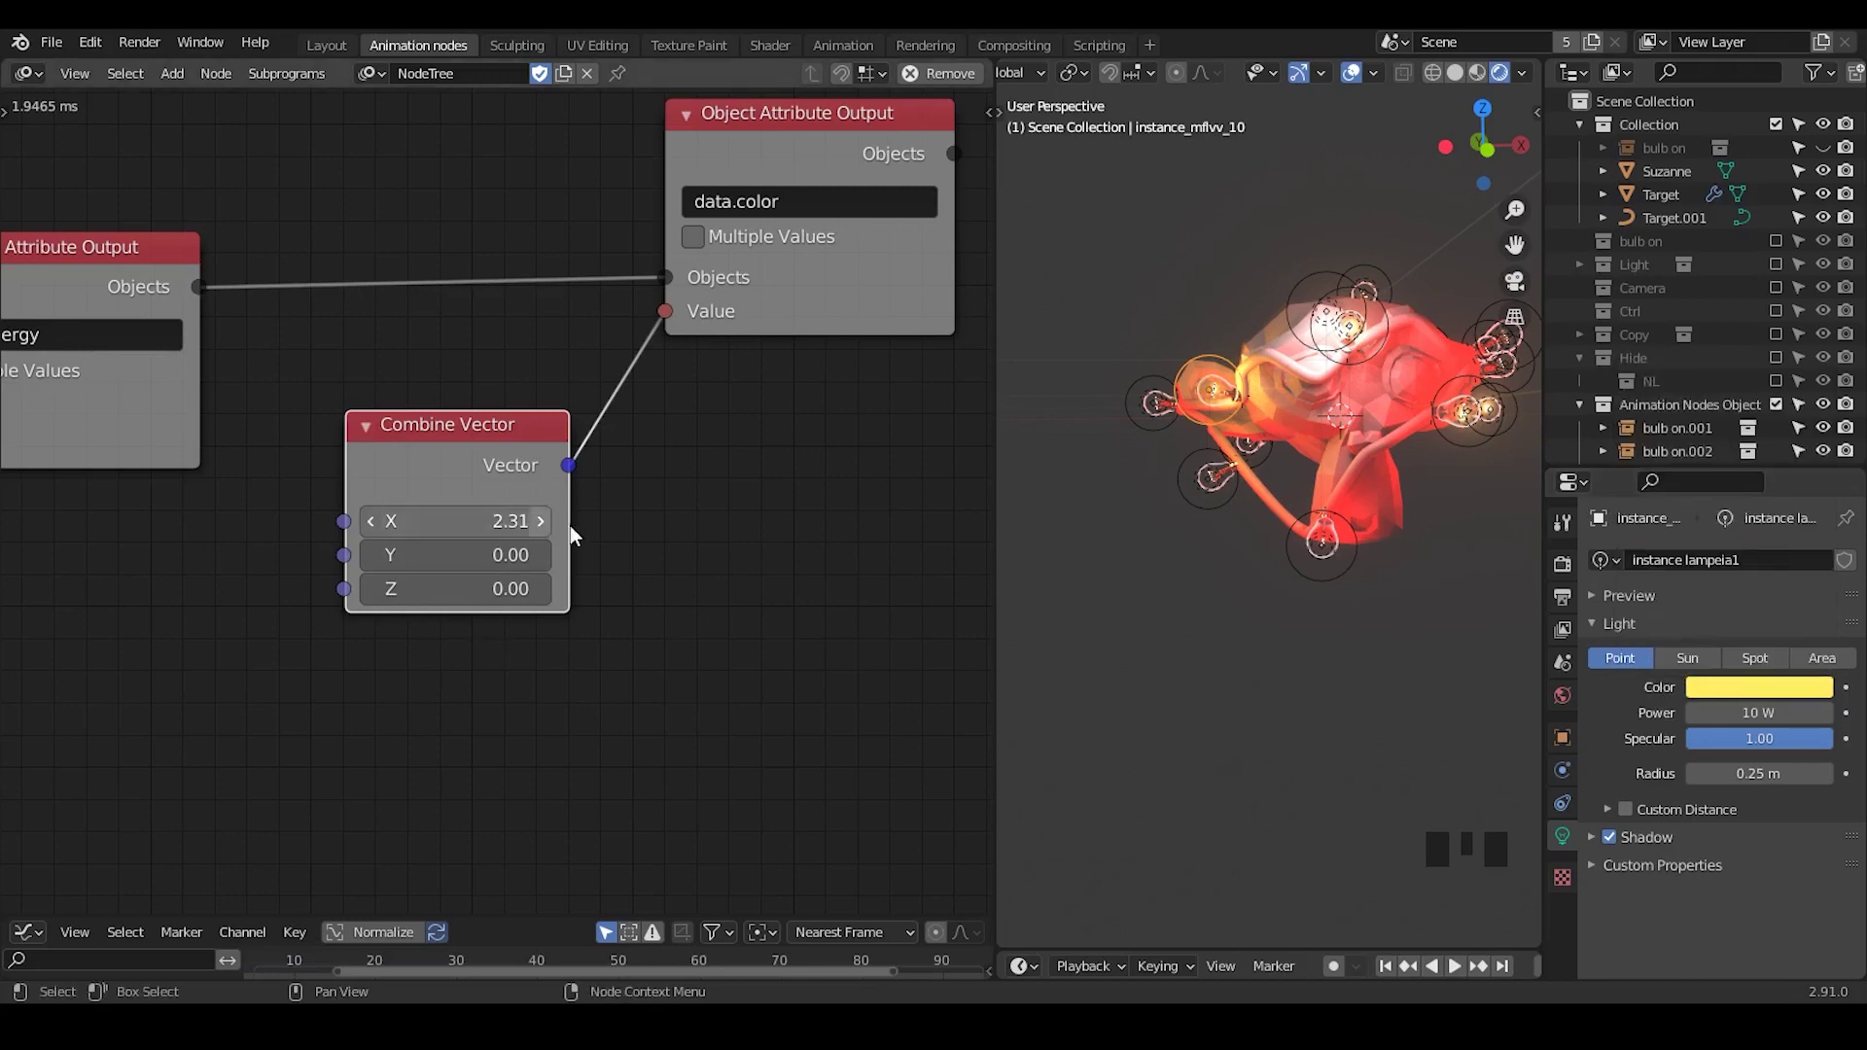
{"action": "left_click_drag", "start_coordinate": [451, 457], "coordinate": [475, 491]}
{"action": "middle_click_drag", "start_coordinate": [633, 646], "coordinate": [520, 704]}
{"action": "left_click_drag", "start_coordinate": [929, 183], "coordinate": [453, 494]}
{"action": "key", "text": "g"}
{"action": "left_click", "coordinate": [648, 497]}
{"action": "left_click_drag", "start_coordinate": [571, 499], "coordinate": [612, 516]}
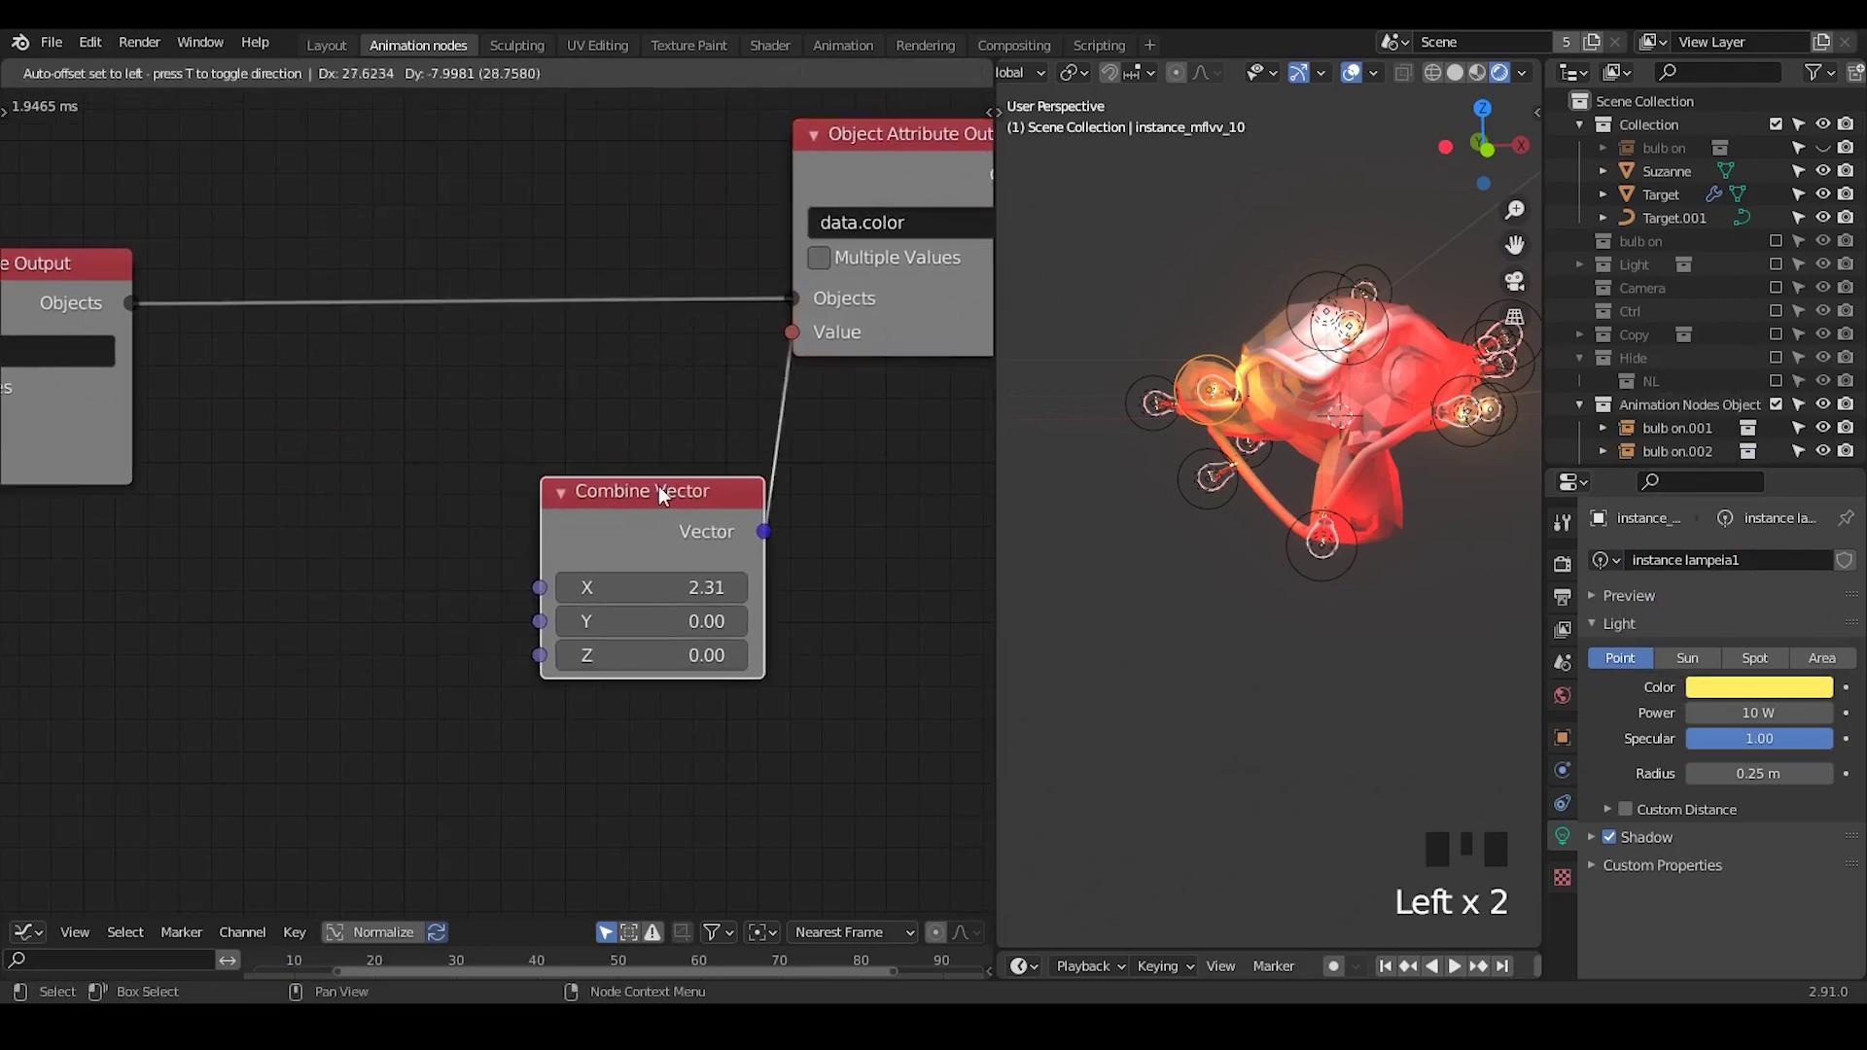
{"action": "middle_click_drag", "start_coordinate": [301, 618], "coordinate": [421, 537]}
- Add a Color Input node to the left of the node tree
{"action": "key", "text": "ctrl+a"}
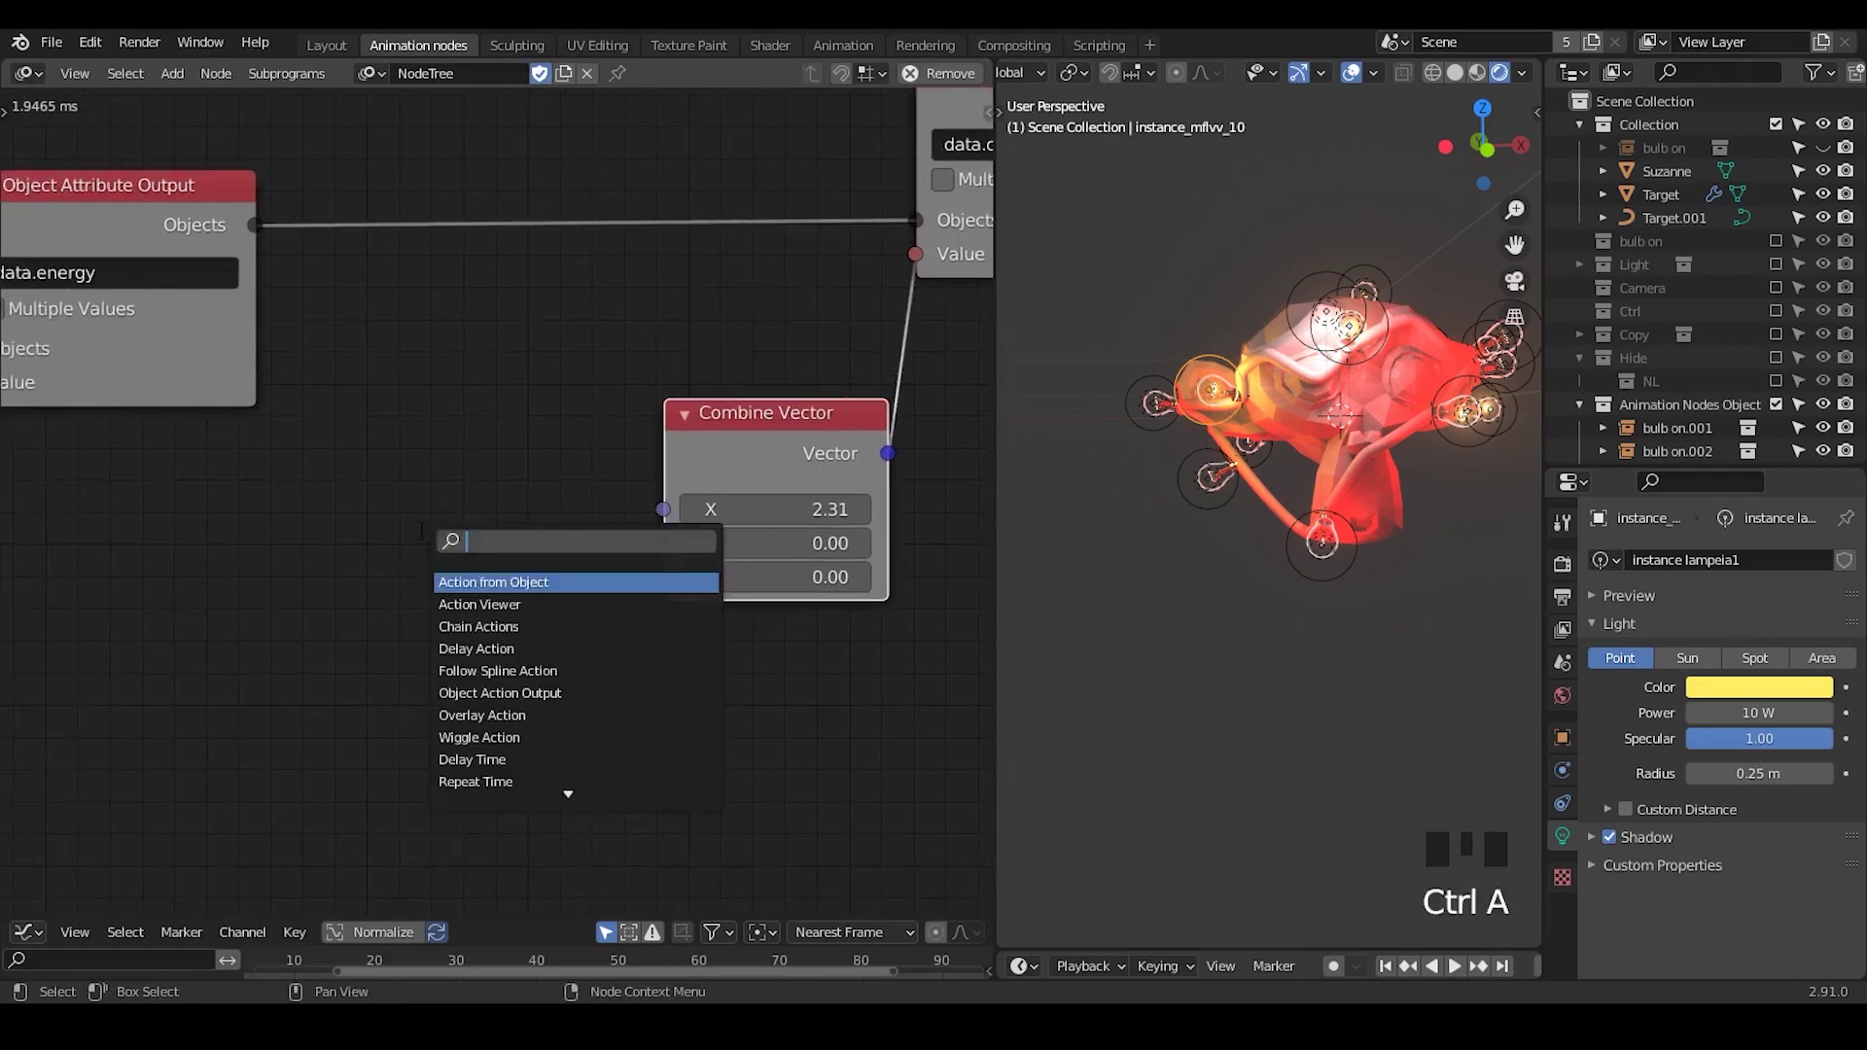
{"action": "left_click", "coordinate": [795, 423]}
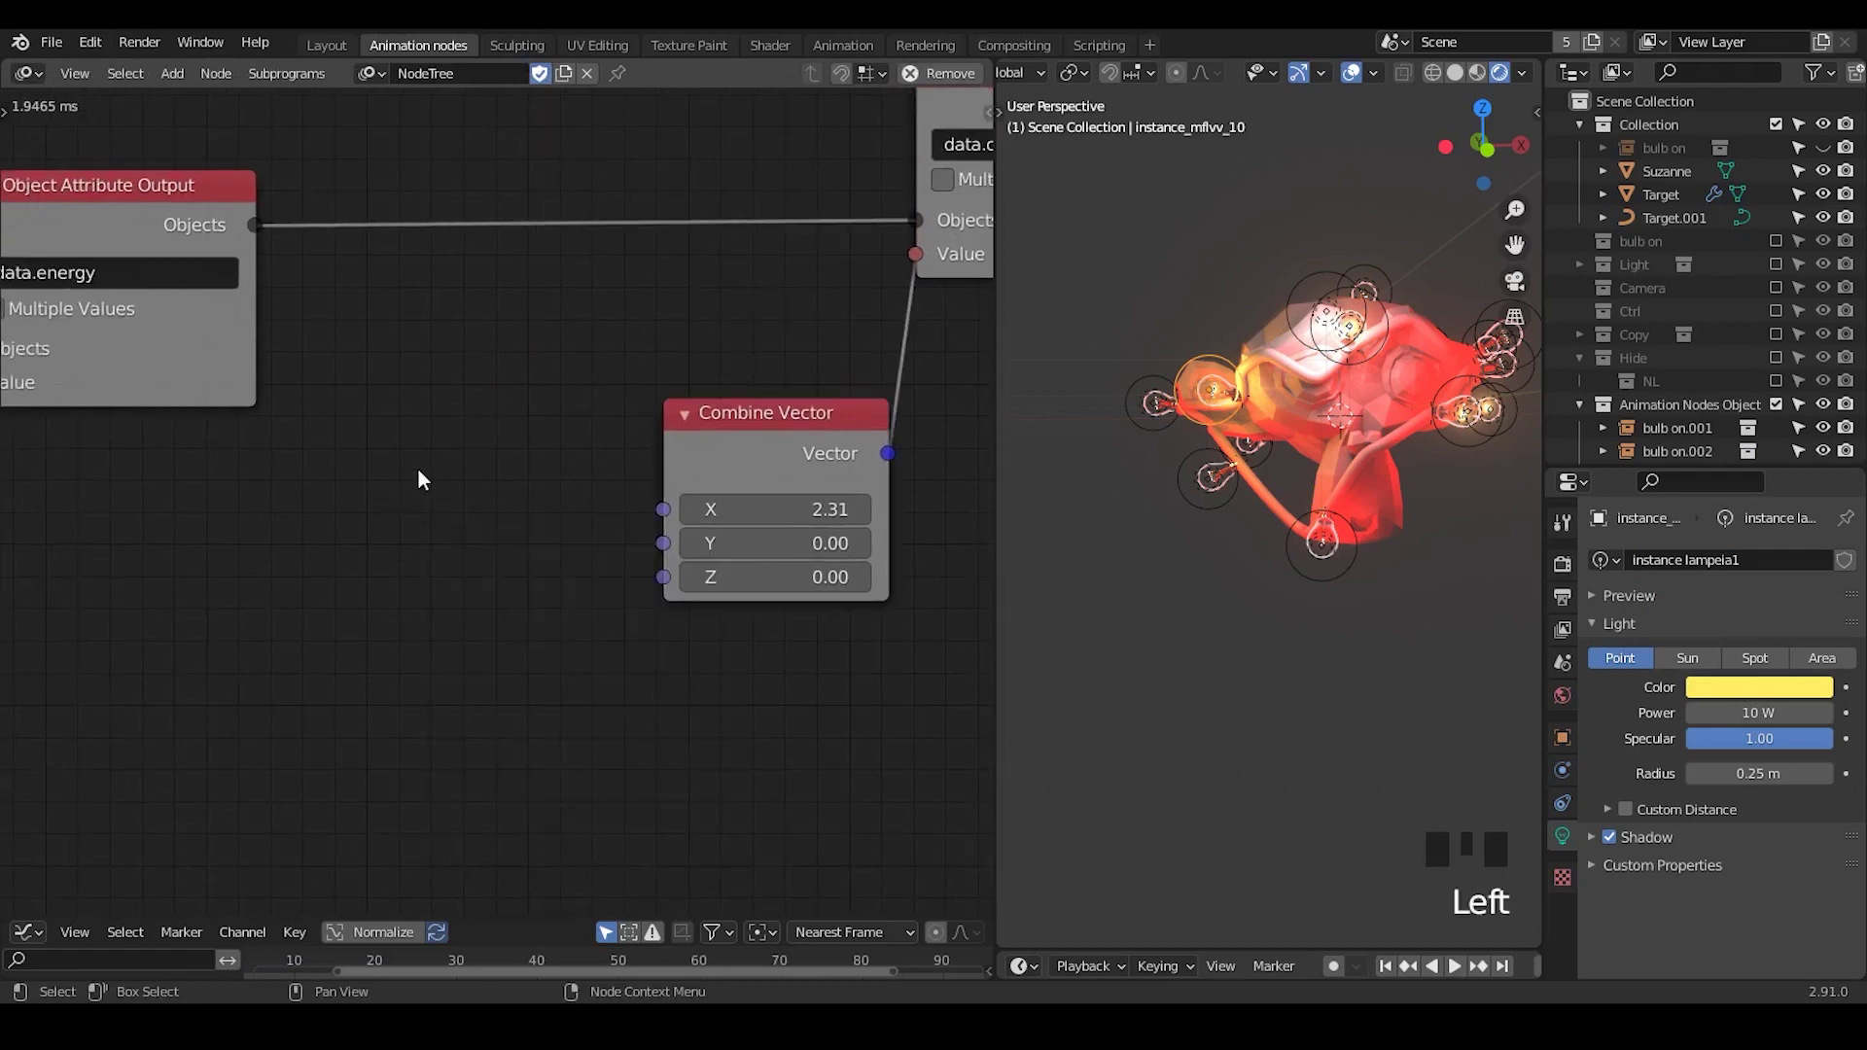
{"action": "middle_click_drag", "start_coordinate": [420, 608], "coordinate": [459, 587], "text": "ctrl"}
{"action": "key", "text": "ctrl+a"}
{"action": "type", "text": "r"}
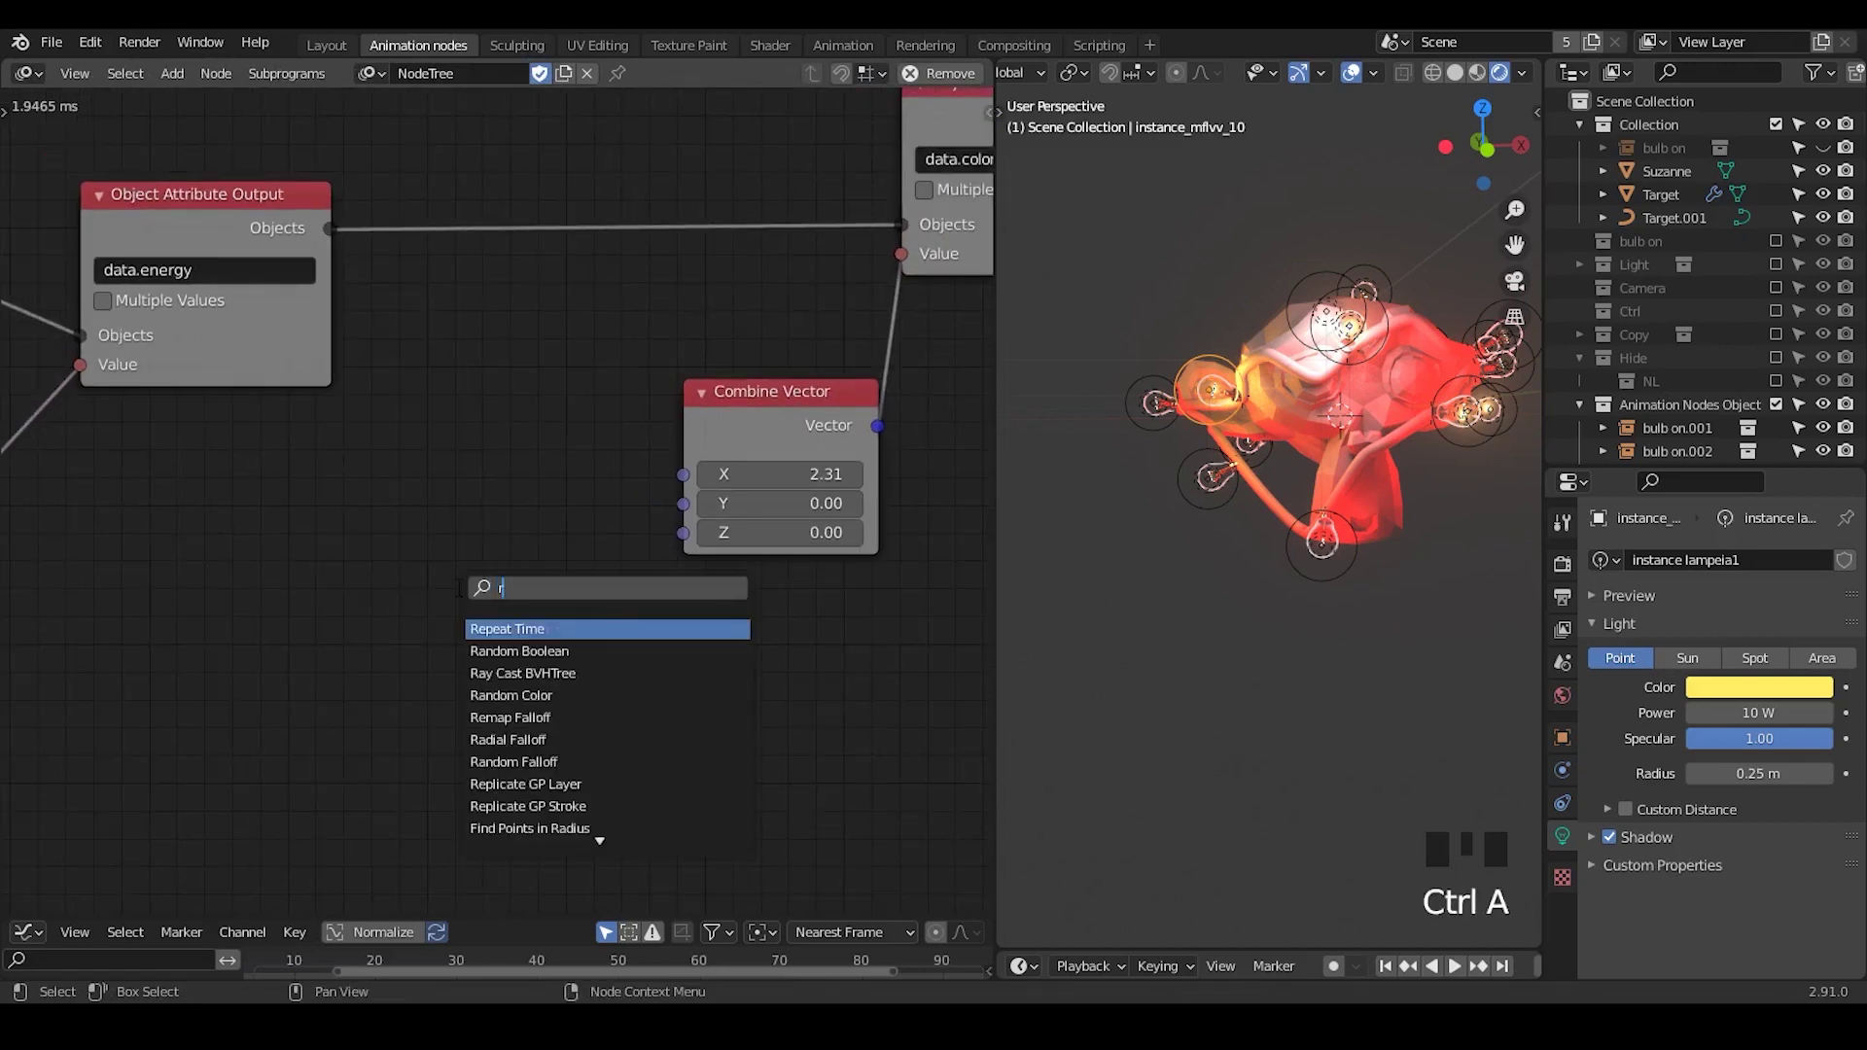
{"action": "key", "text": "BackSpace"}
{"action": "type", "text": "color in"}
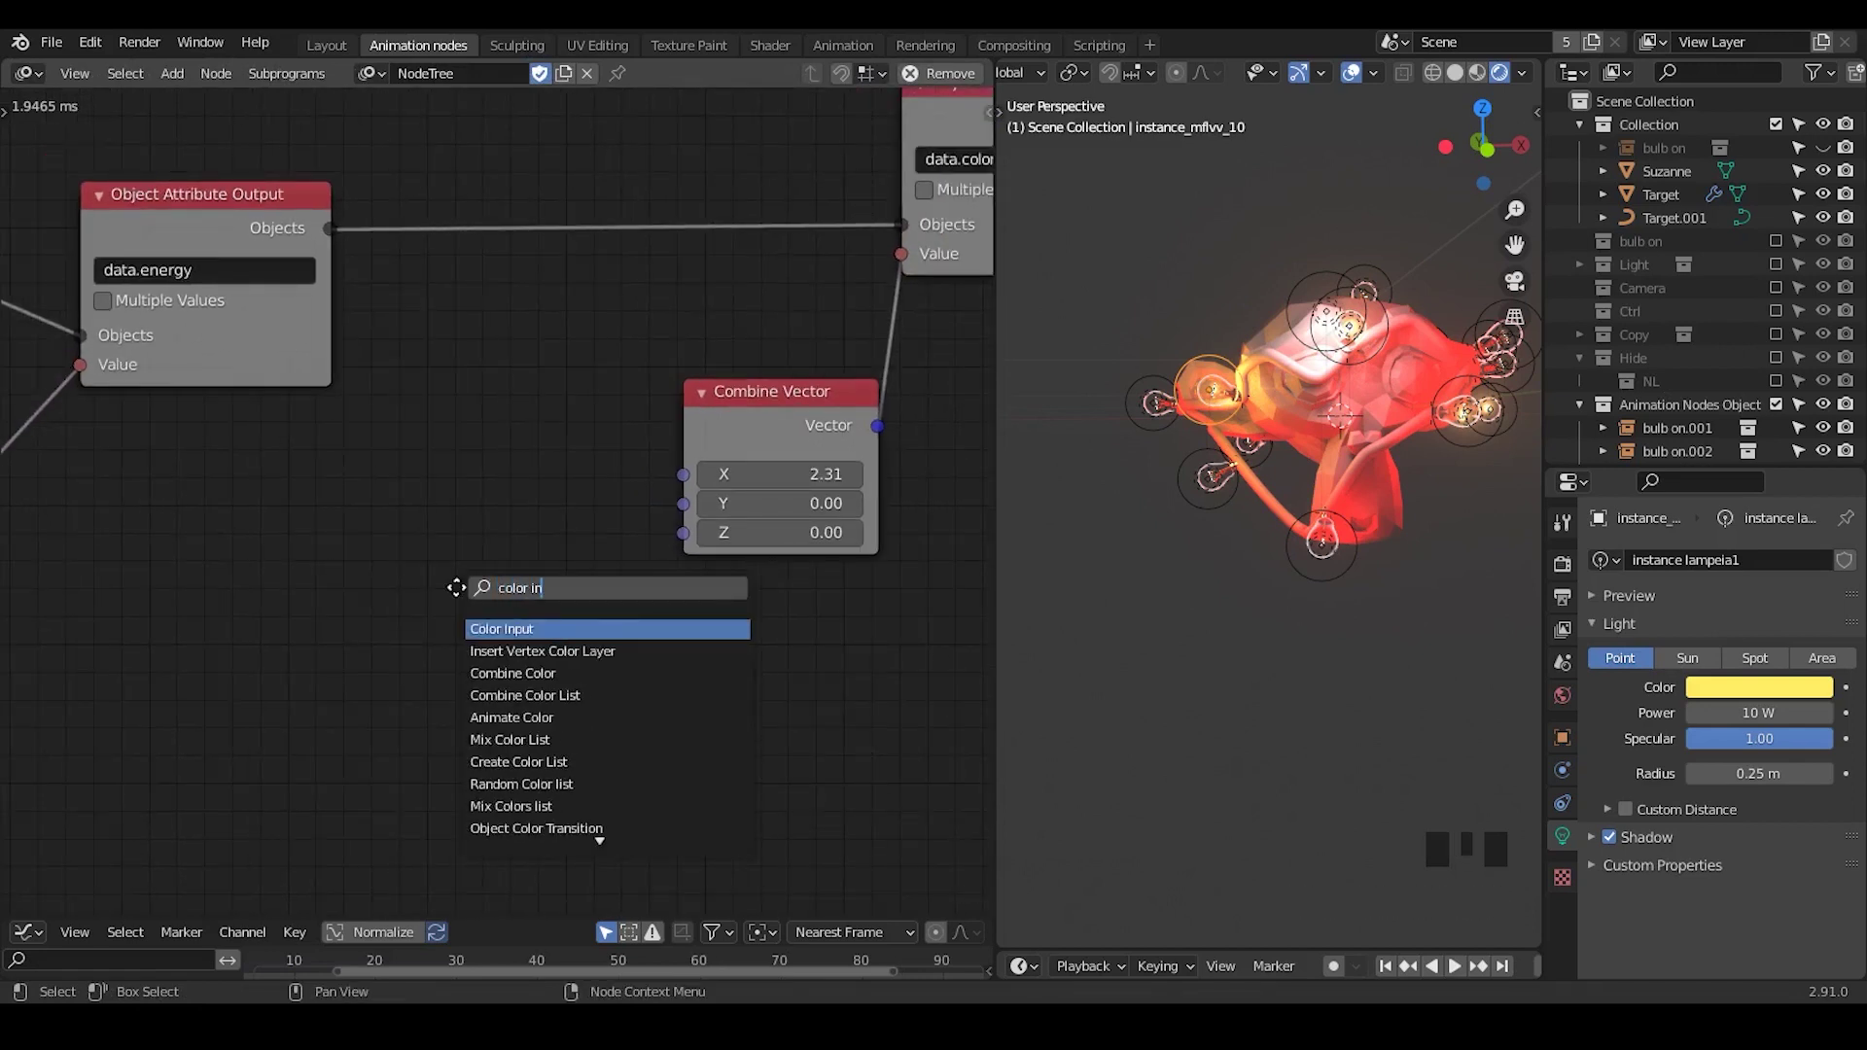
{"action": "key", "text": "Return"}
{"action": "left_click", "coordinate": [312, 481]}
- Insert a Separate Color node fed by Color Input, wiring R/G/B into Combine Vector X/Y/Z
{"action": "key", "text": "ctrl+a"}
{"action": "type", "text": "d"}
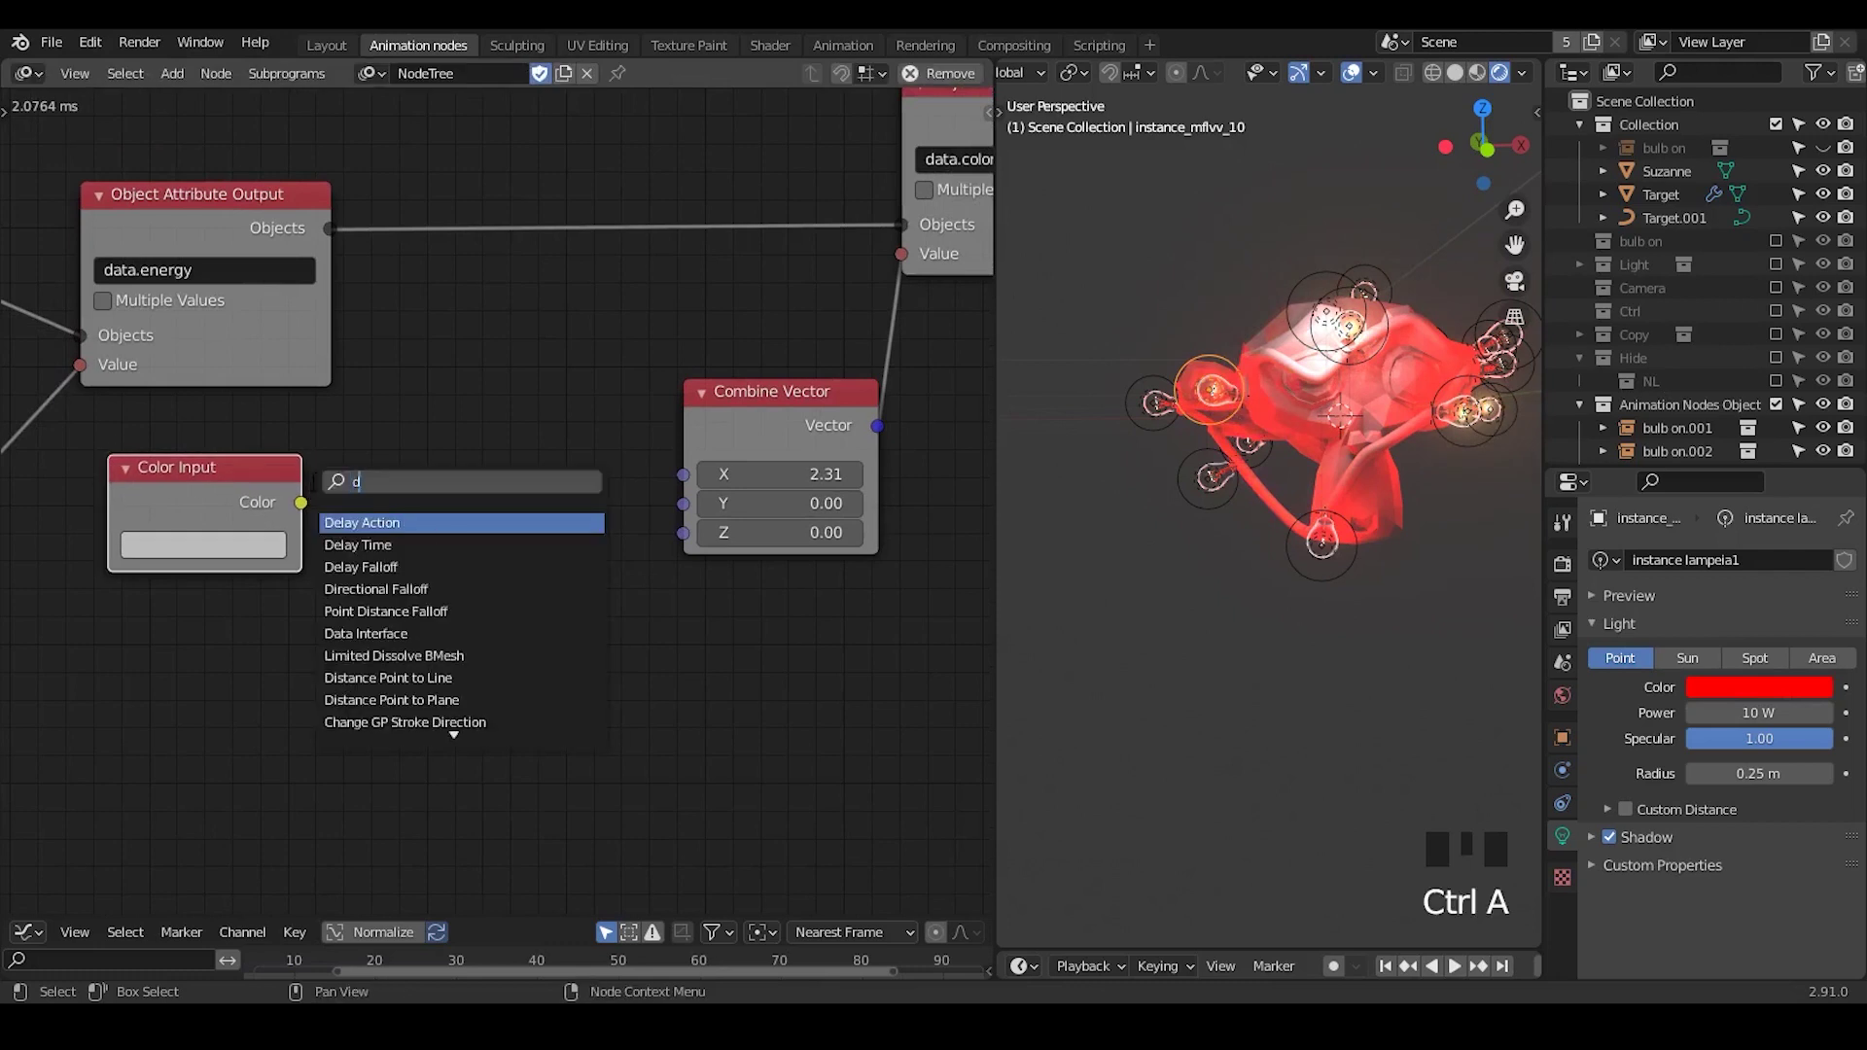
{"action": "type", "text": "ecom"}
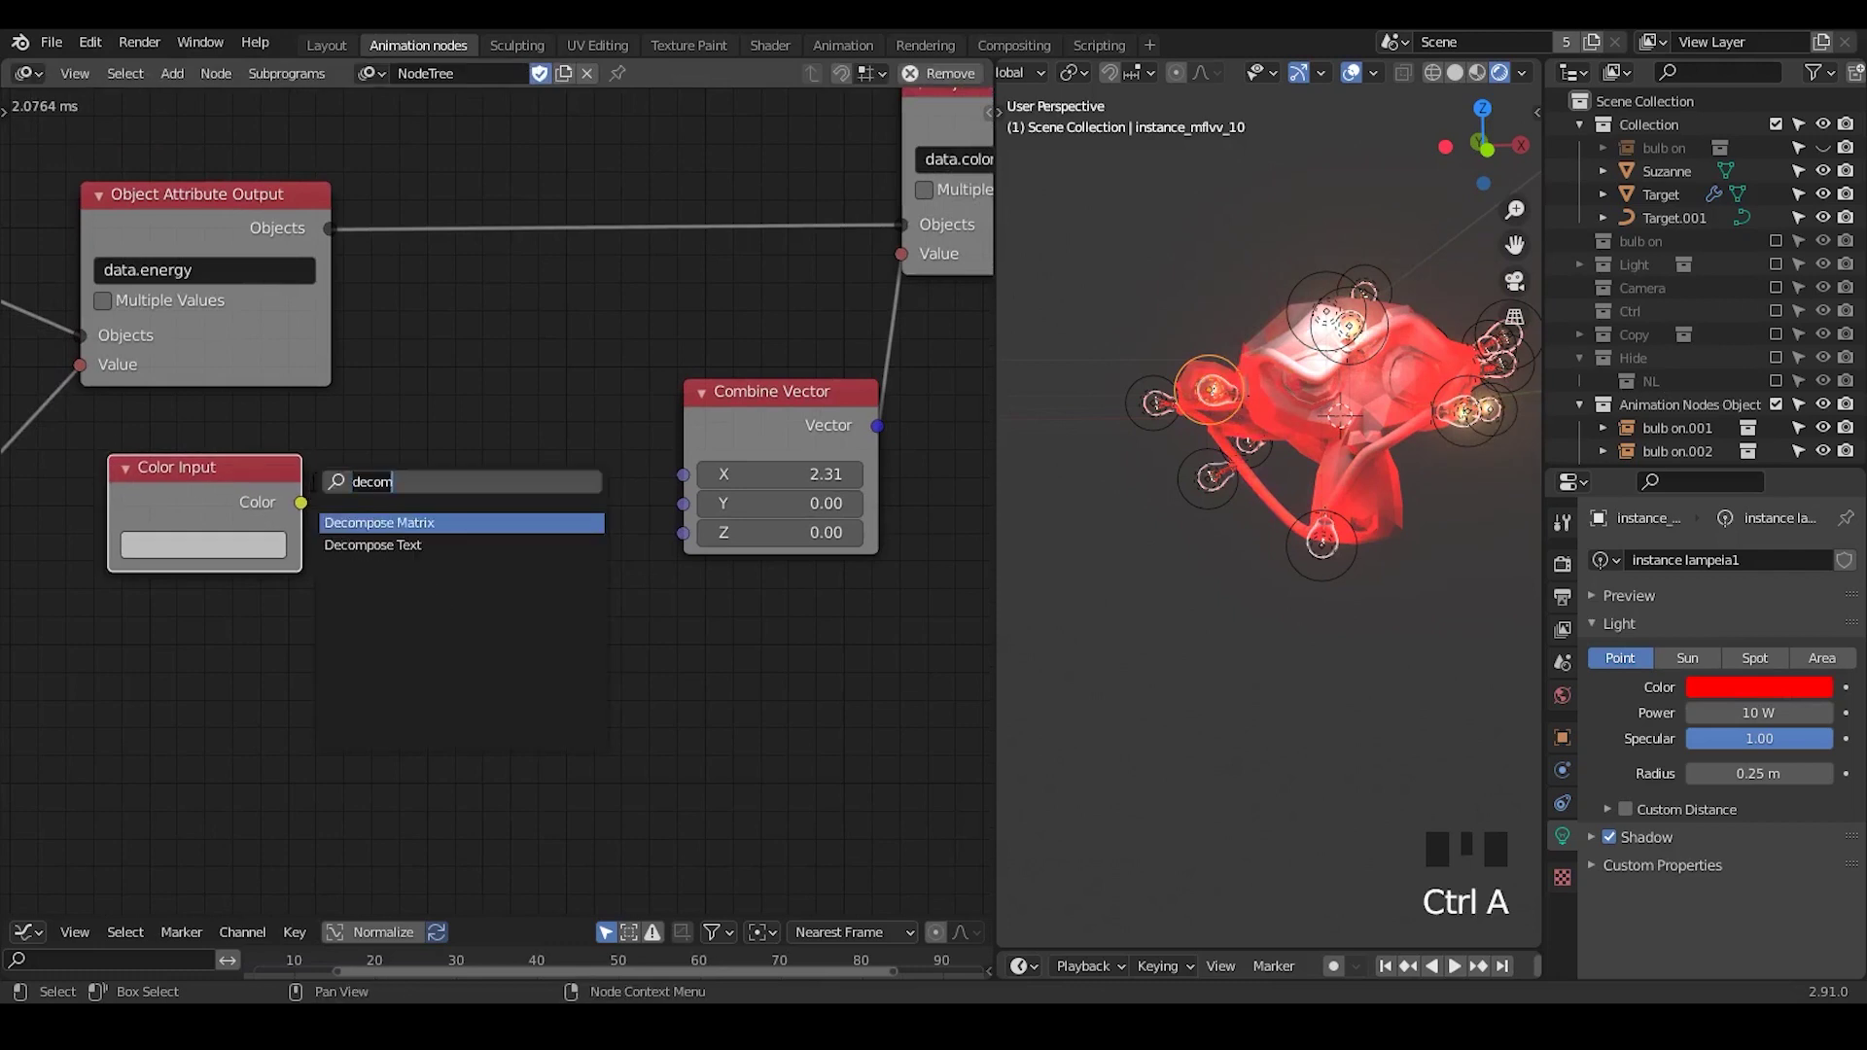
{"action": "key", "text": "ctrl+BackSpace"}
{"action": "type", "text": "separate"}
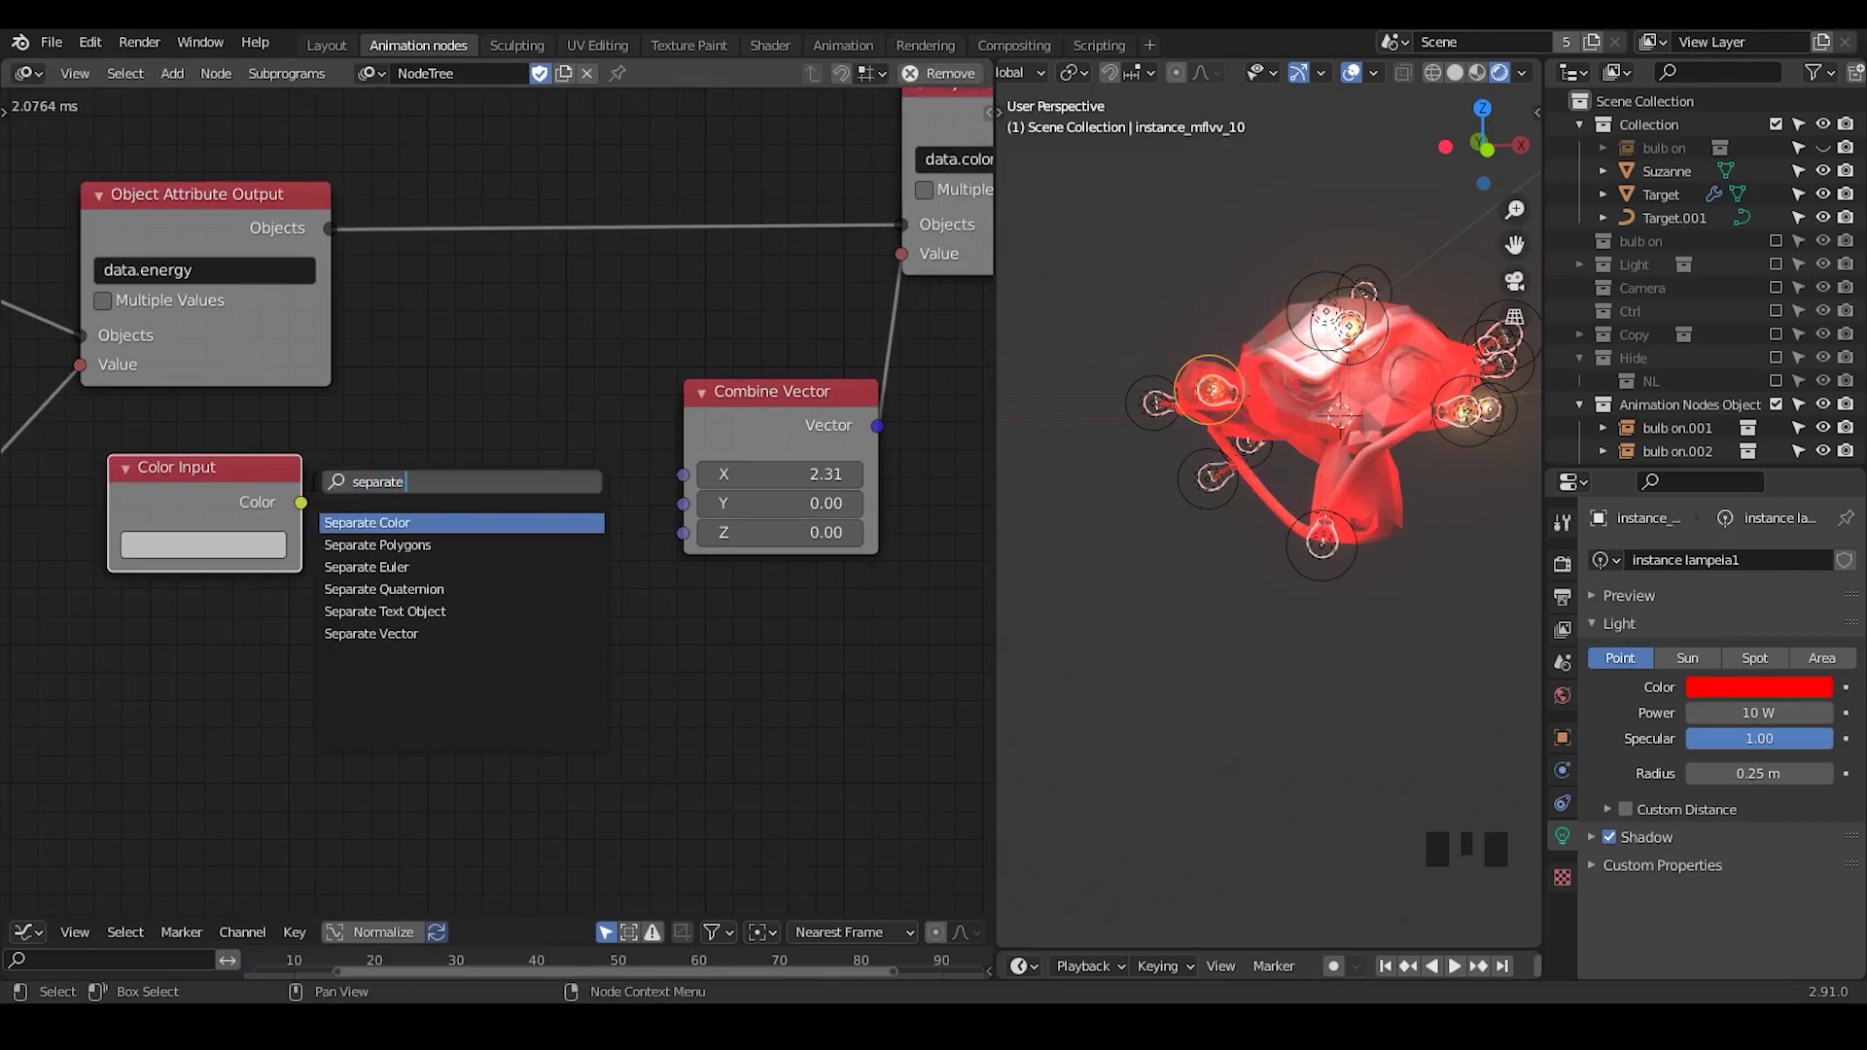
{"action": "key", "text": "Return"}
{"action": "left_click", "coordinate": [352, 458]}
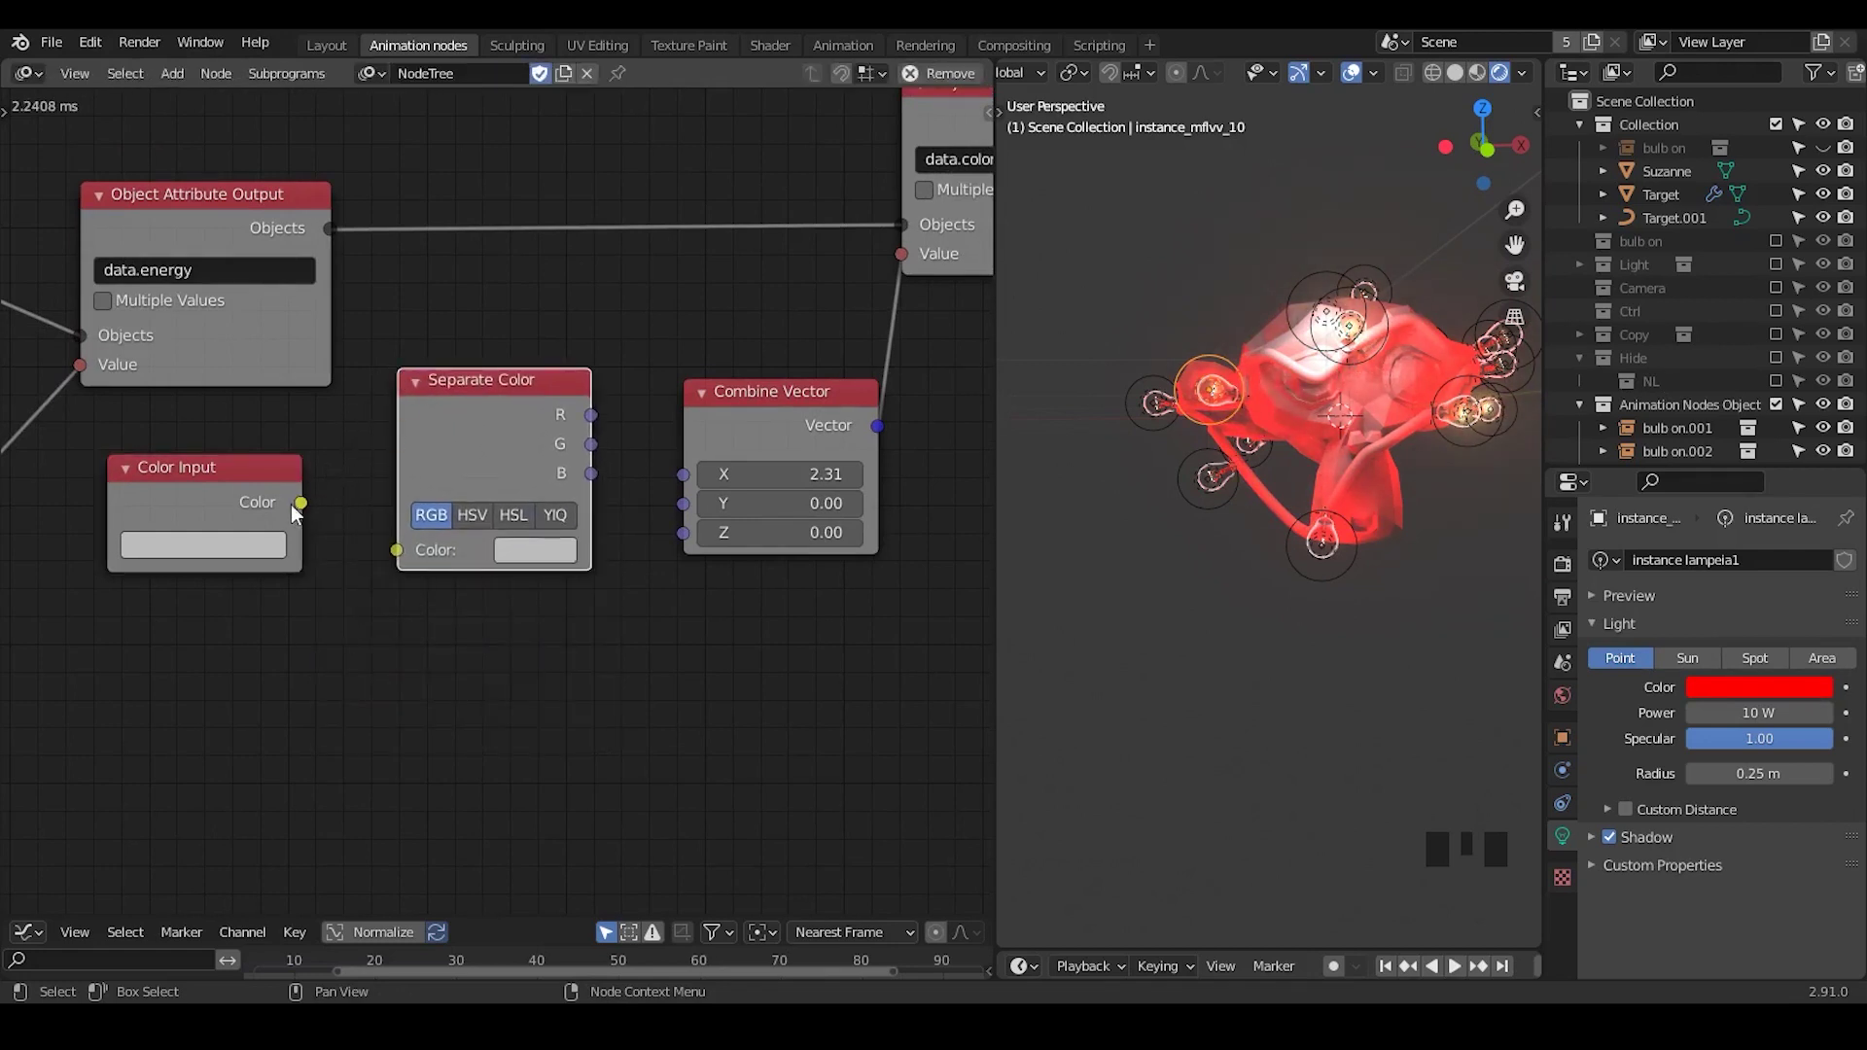
{"action": "left_click_drag", "start_coordinate": [297, 503], "coordinate": [389, 543]}
{"action": "mouse_move", "coordinate": [590, 415]}
{"action": "left_mouse_down"}
{"action": "mouse_move", "coordinate": [686, 476]}
{"action": "mouse_move", "coordinate": [684, 505]}
{"action": "left_mouse_up"}
{"action": "left_click_drag", "start_coordinate": [590, 474], "coordinate": [684, 533]}
- Set the Color Input to a light orange and raise the lamps' power to 14.11 W
{"action": "left_click", "coordinate": [243, 550]}
{"action": "left_click_drag", "start_coordinate": [239, 246], "coordinate": [205, 296]}
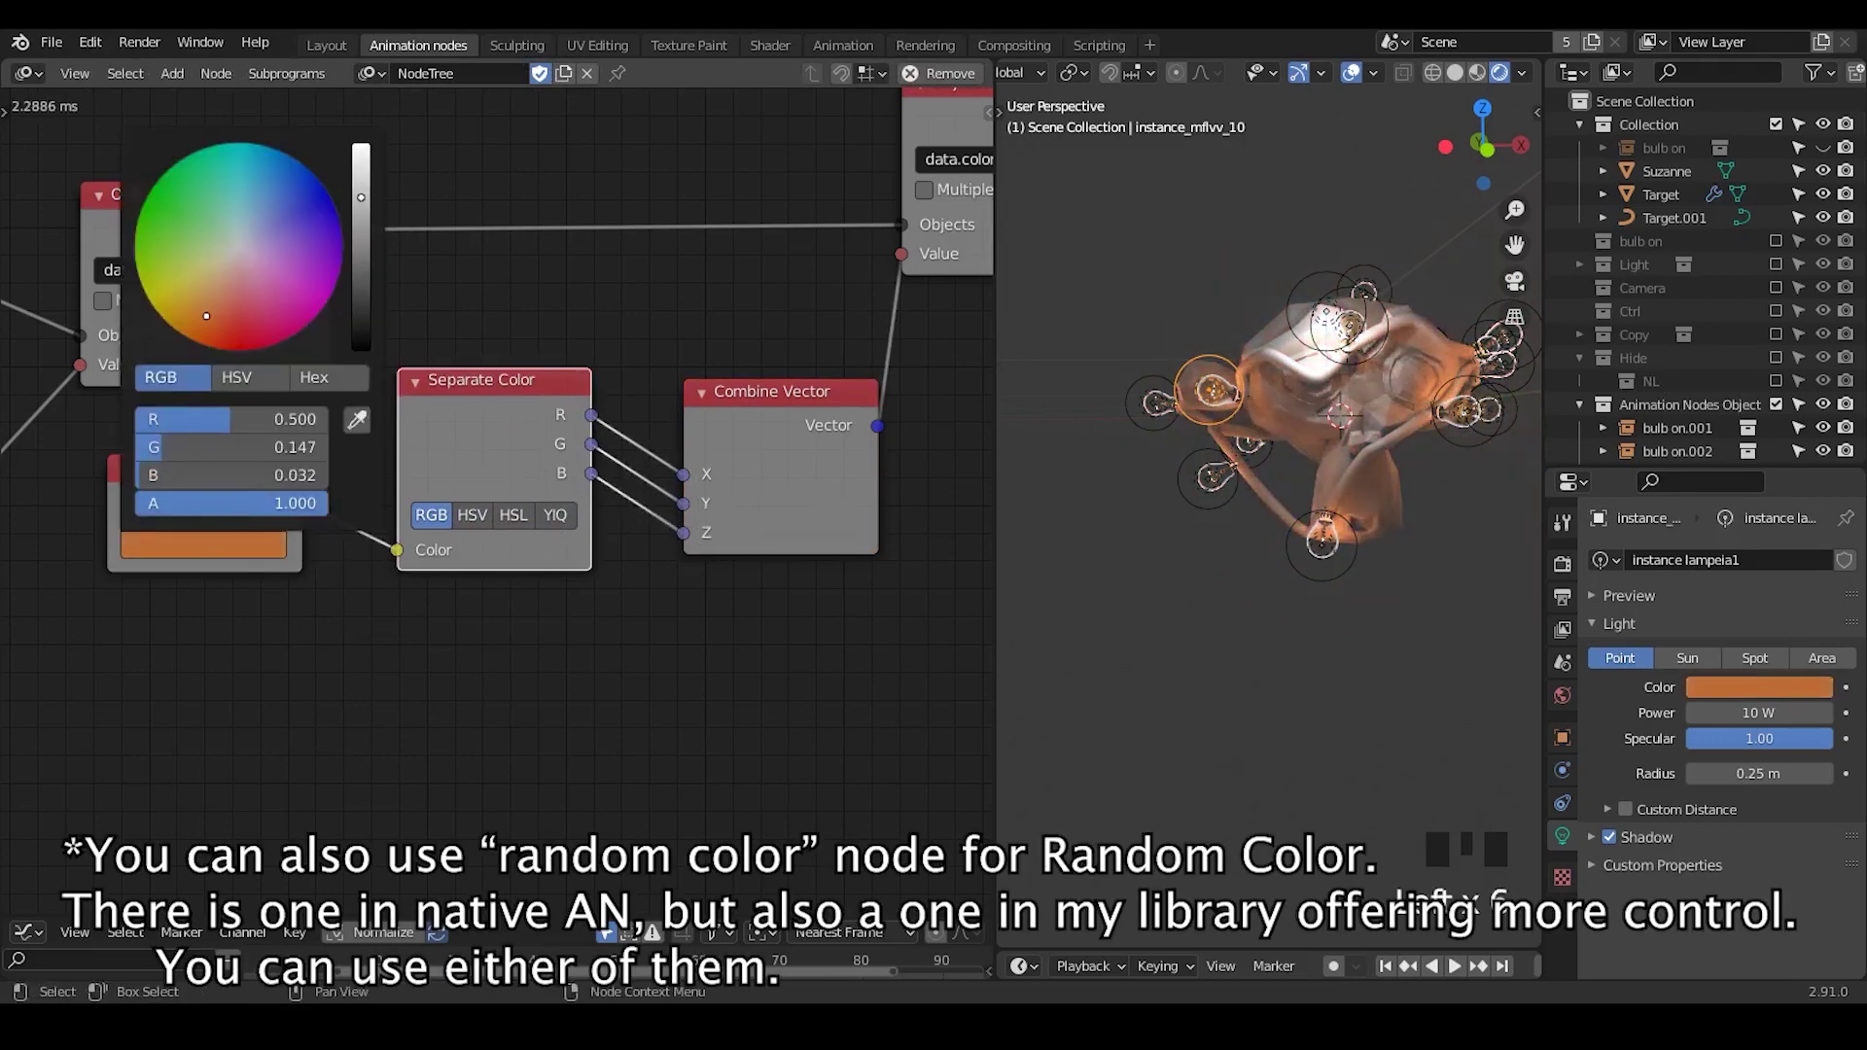
{"action": "left_click_drag", "start_coordinate": [361, 197], "coordinate": [361, 186]}
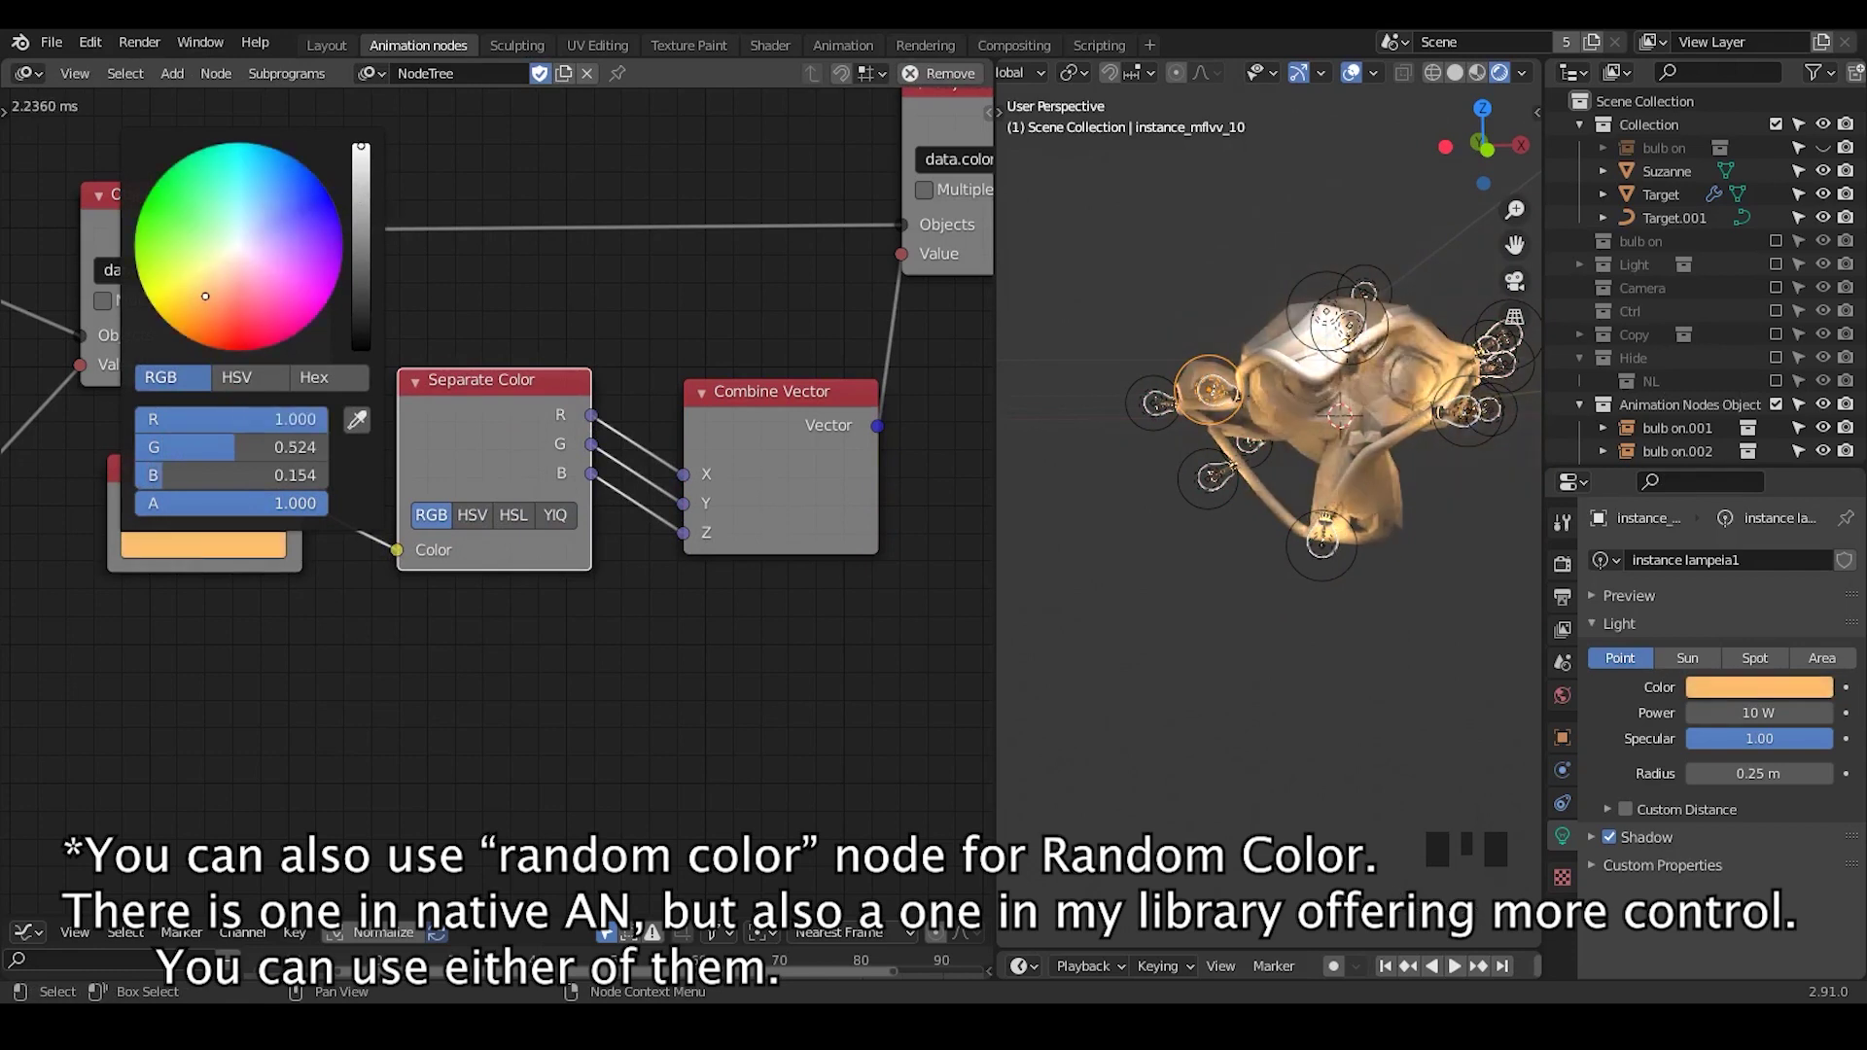
{"action": "middle_click_drag", "start_coordinate": [389, 302], "coordinate": [697, 168]}
{"action": "left_click_drag", "start_coordinate": [199, 377], "coordinate": [279, 377]}
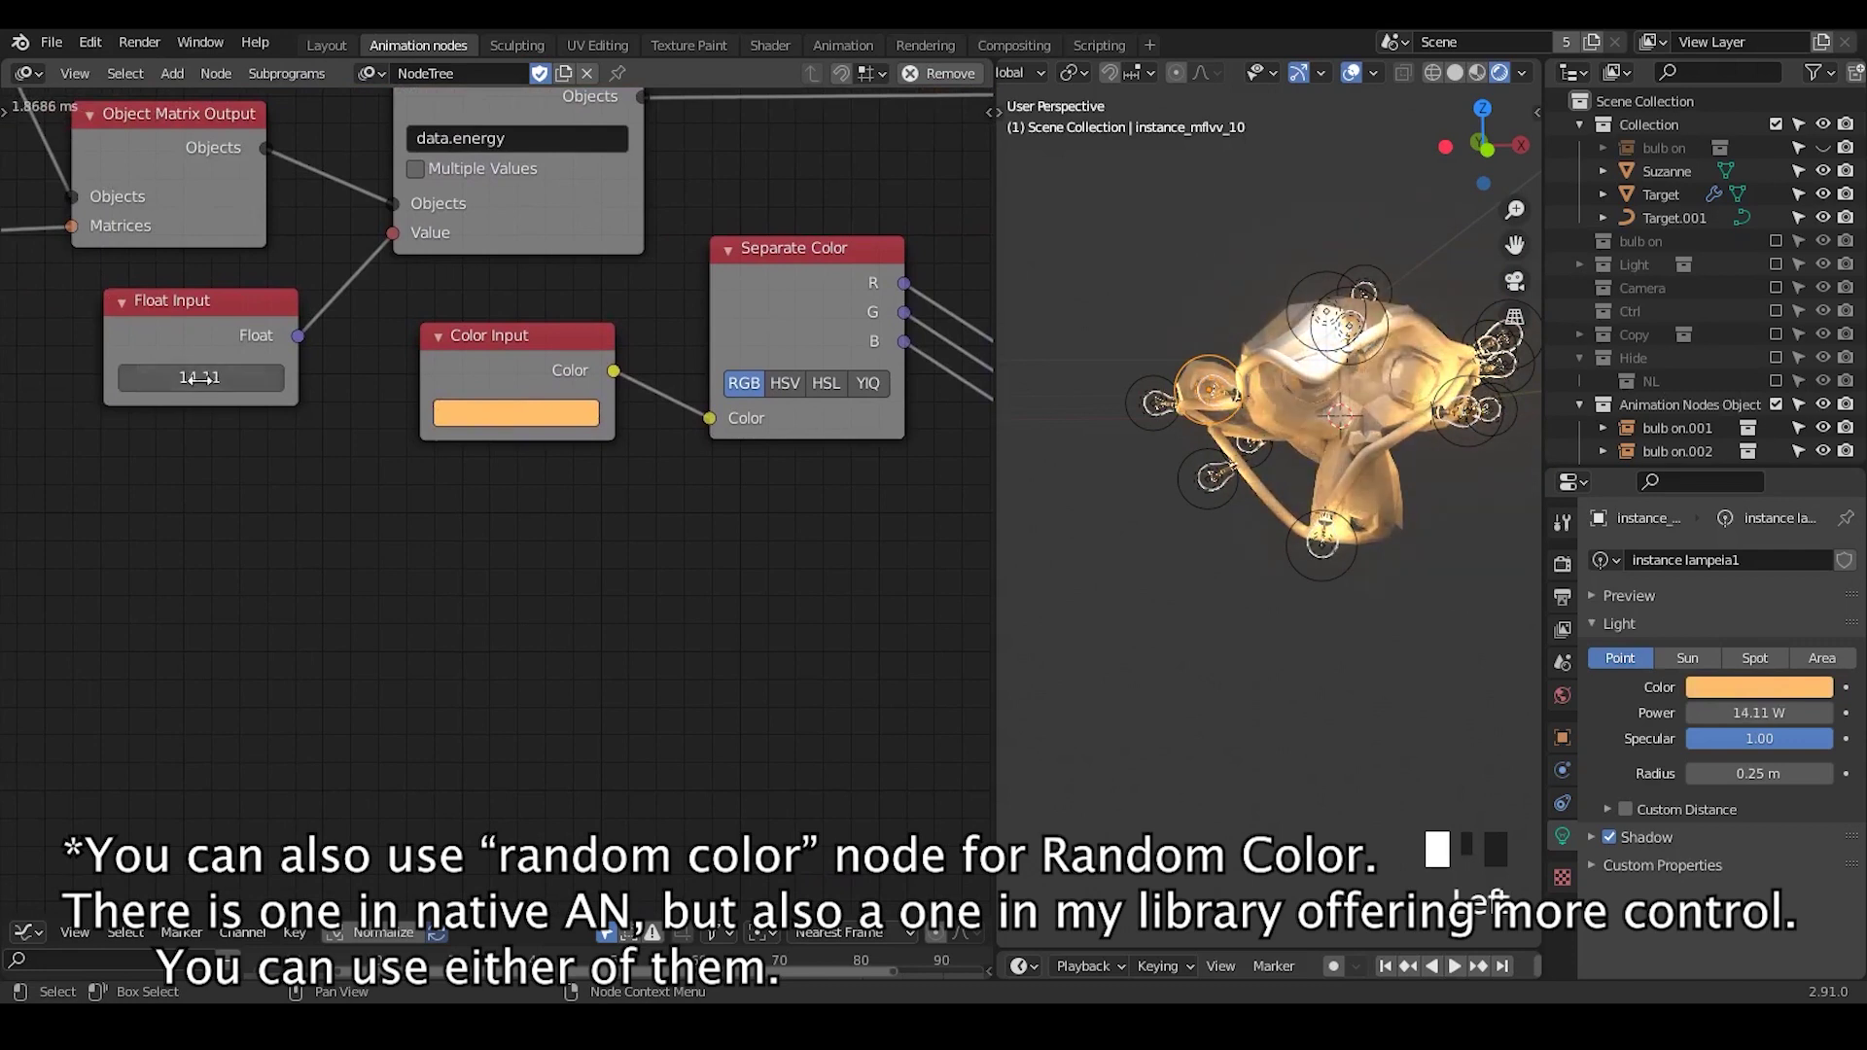
- Double the bulb scale Vector value to 0.16
{"action": "middle_click_drag", "start_coordinate": [1396, 583], "coordinate": [1271, 387]}
{"action": "left_click", "coordinate": [1269, 387]}
{"action": "middle_click_drag", "start_coordinate": [1204, 552], "coordinate": [727, 718]}
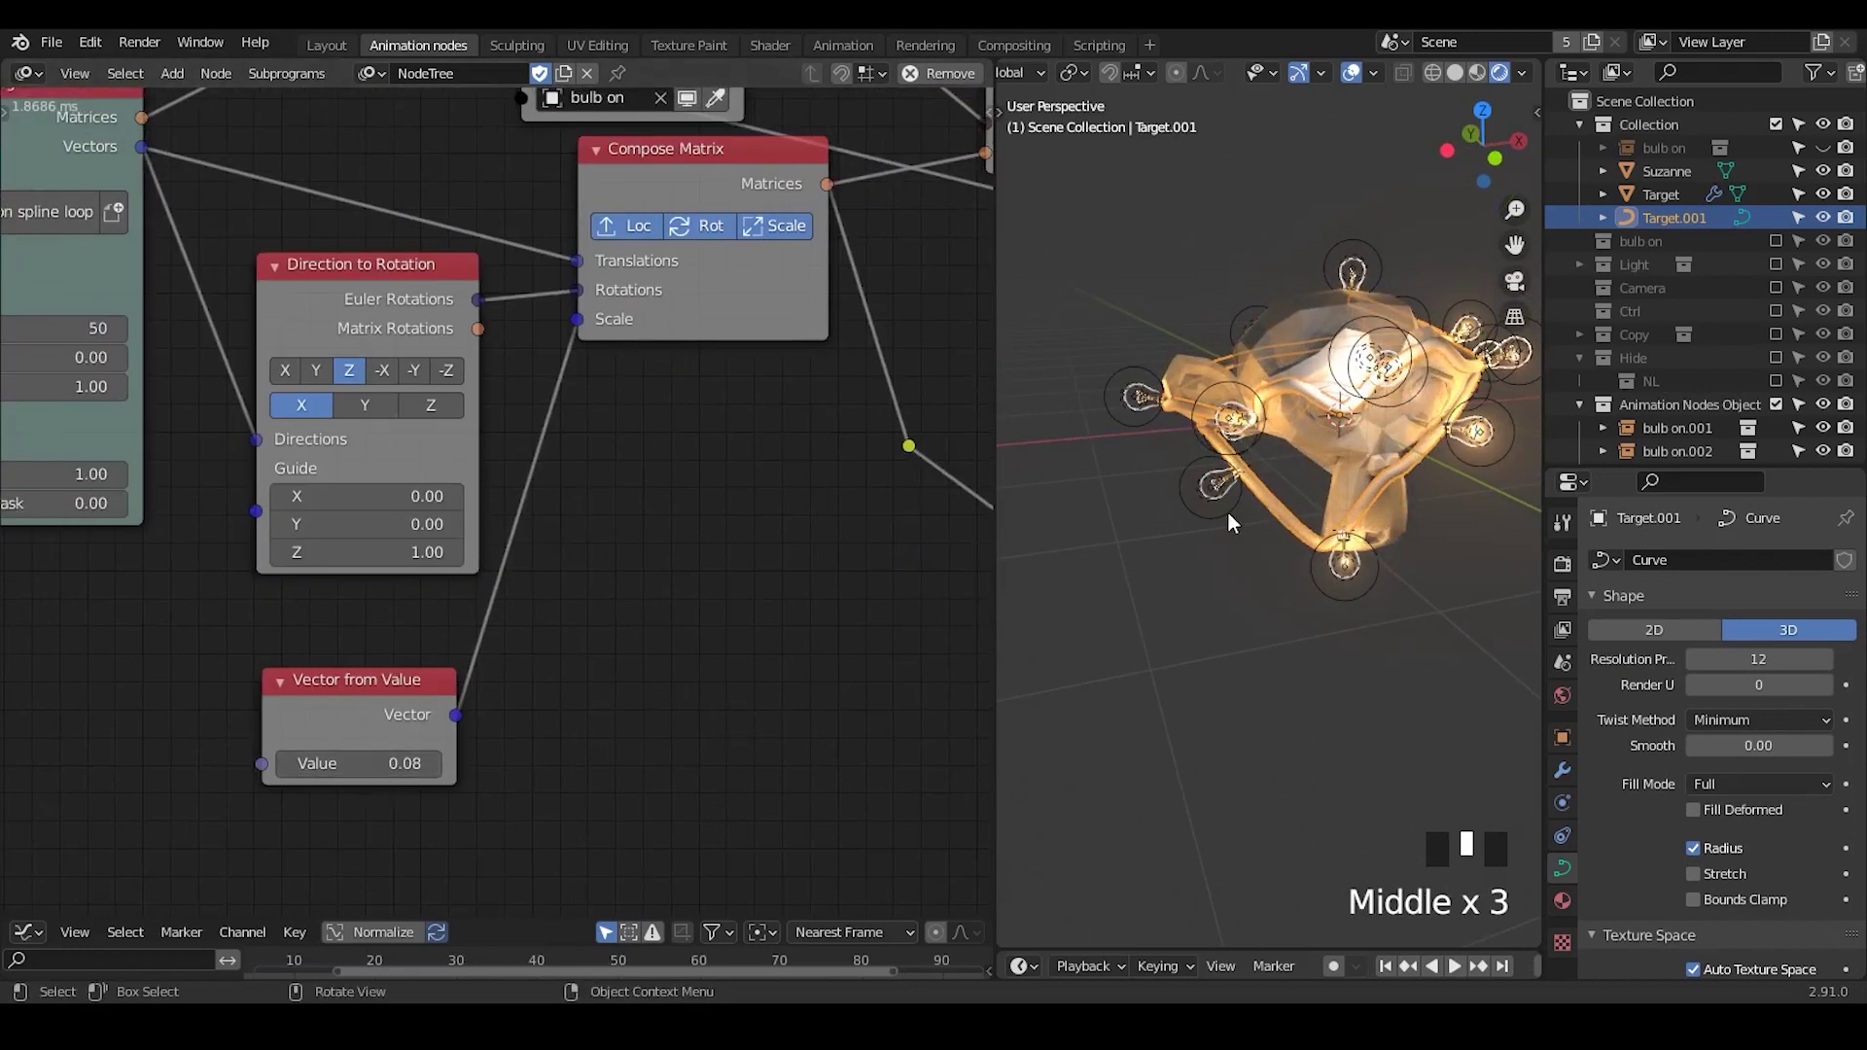
{"action": "left_click", "coordinate": [385, 764], "text": "shift"}
{"action": "left_click_drag", "start_coordinate": [385, 763], "coordinate": [434, 764], "text": "shift"}
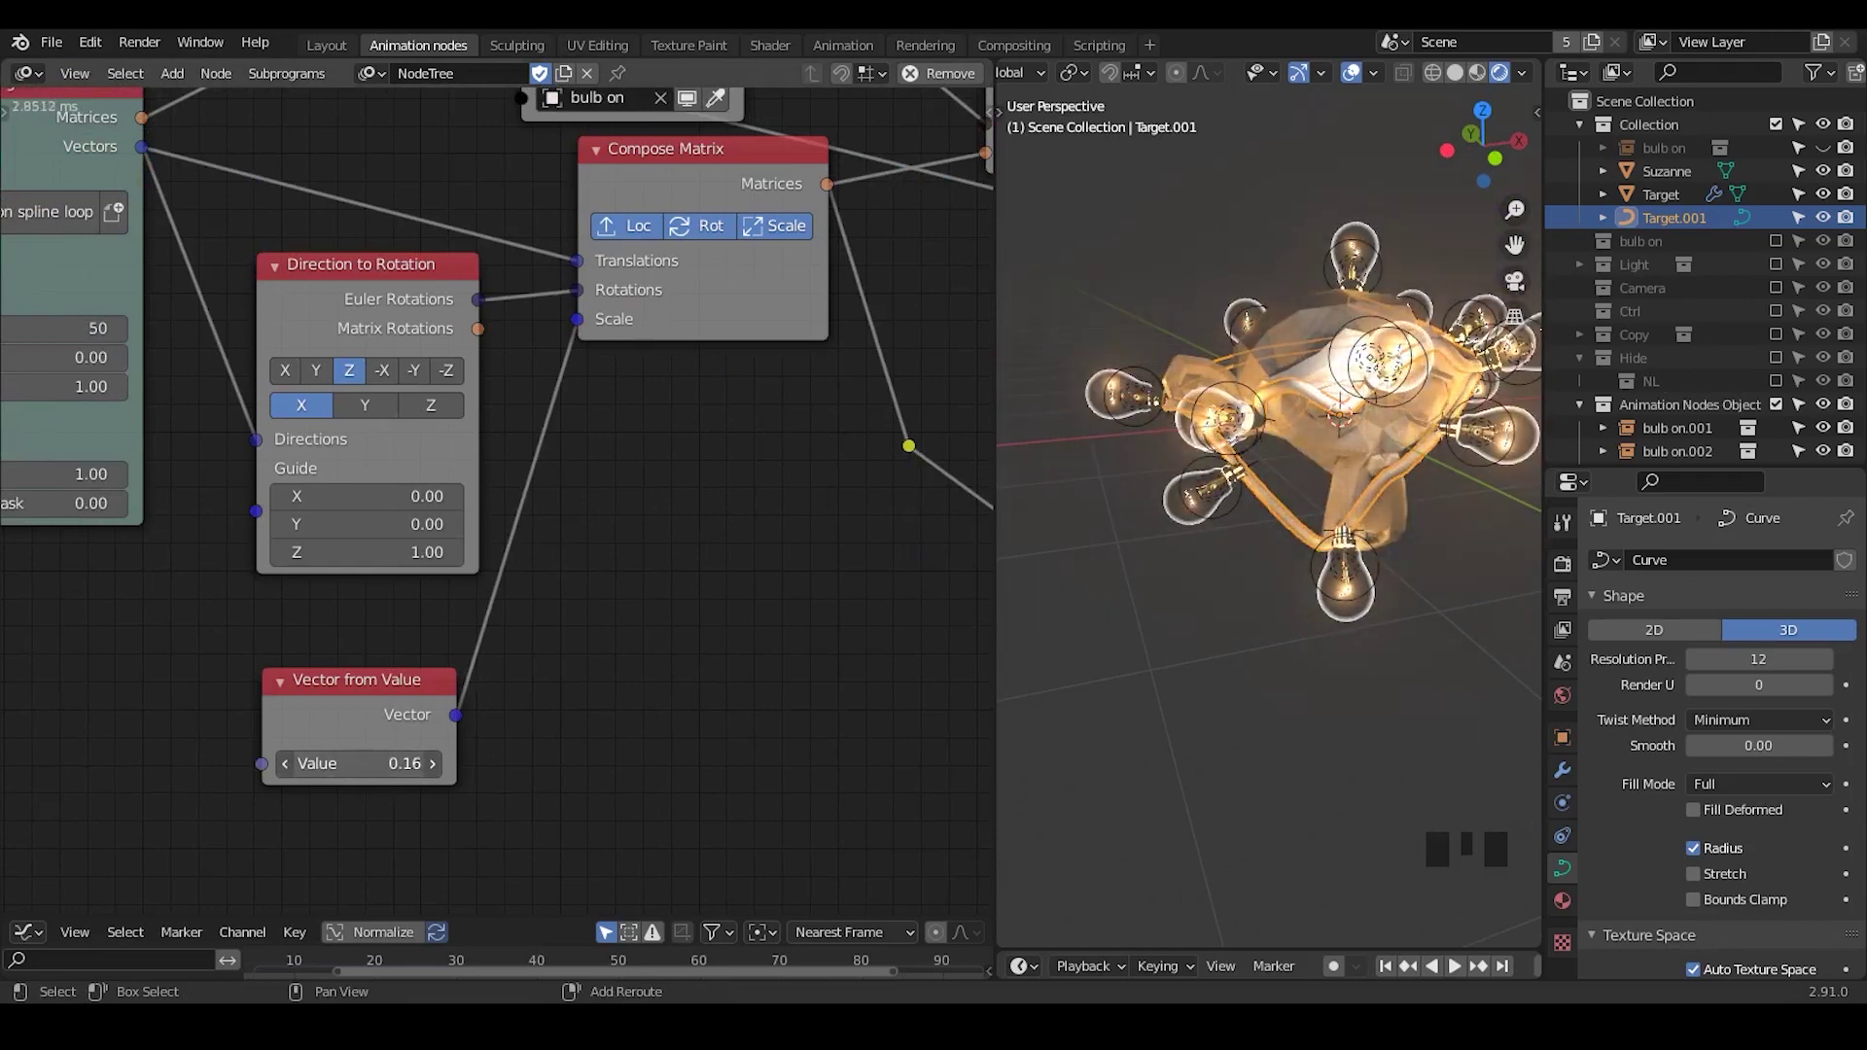
- Reposition the Compose Matrix node and inspect its socket and advanced settings
{"action": "middle_click_drag", "start_coordinate": [768, 695], "coordinate": [493, 374]}
{"action": "left_click_drag", "start_coordinate": [508, 145], "coordinate": [502, 161]}
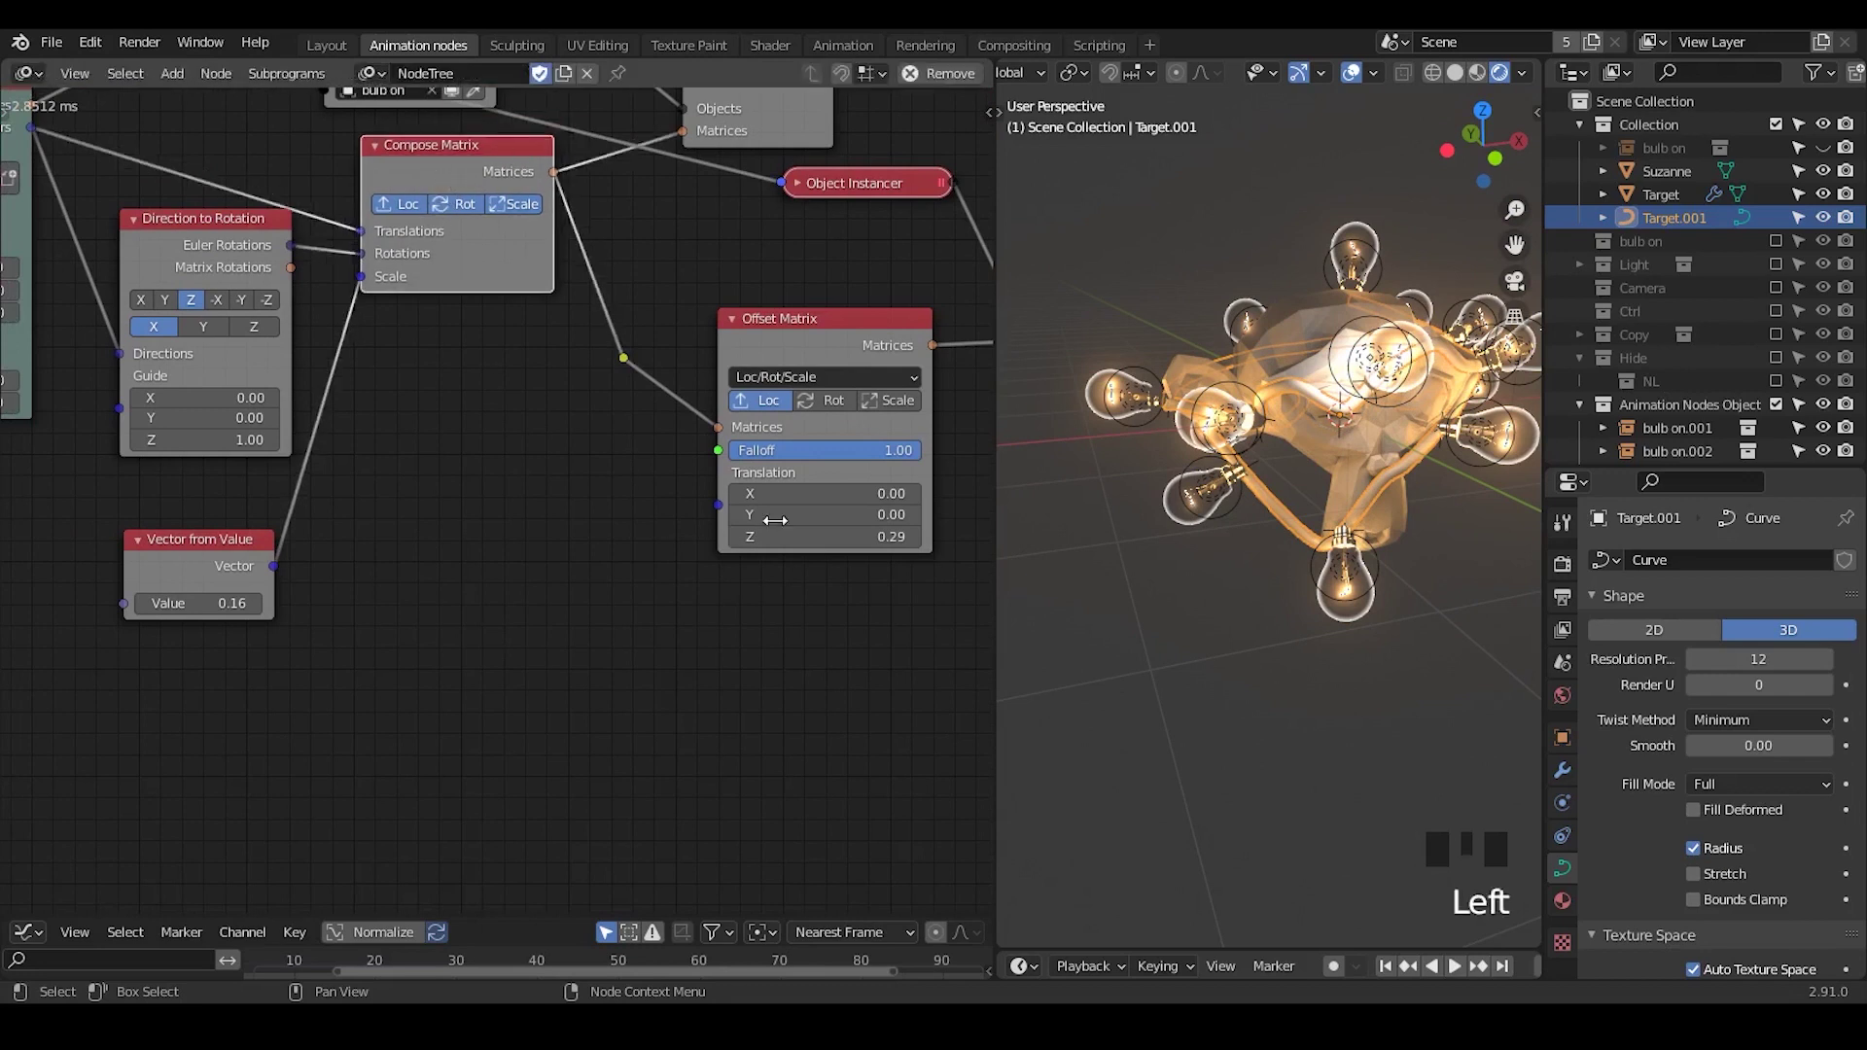
{"action": "middle_click_drag", "start_coordinate": [1196, 538], "coordinate": [1216, 502]}
{"action": "left_click", "coordinate": [463, 171]}
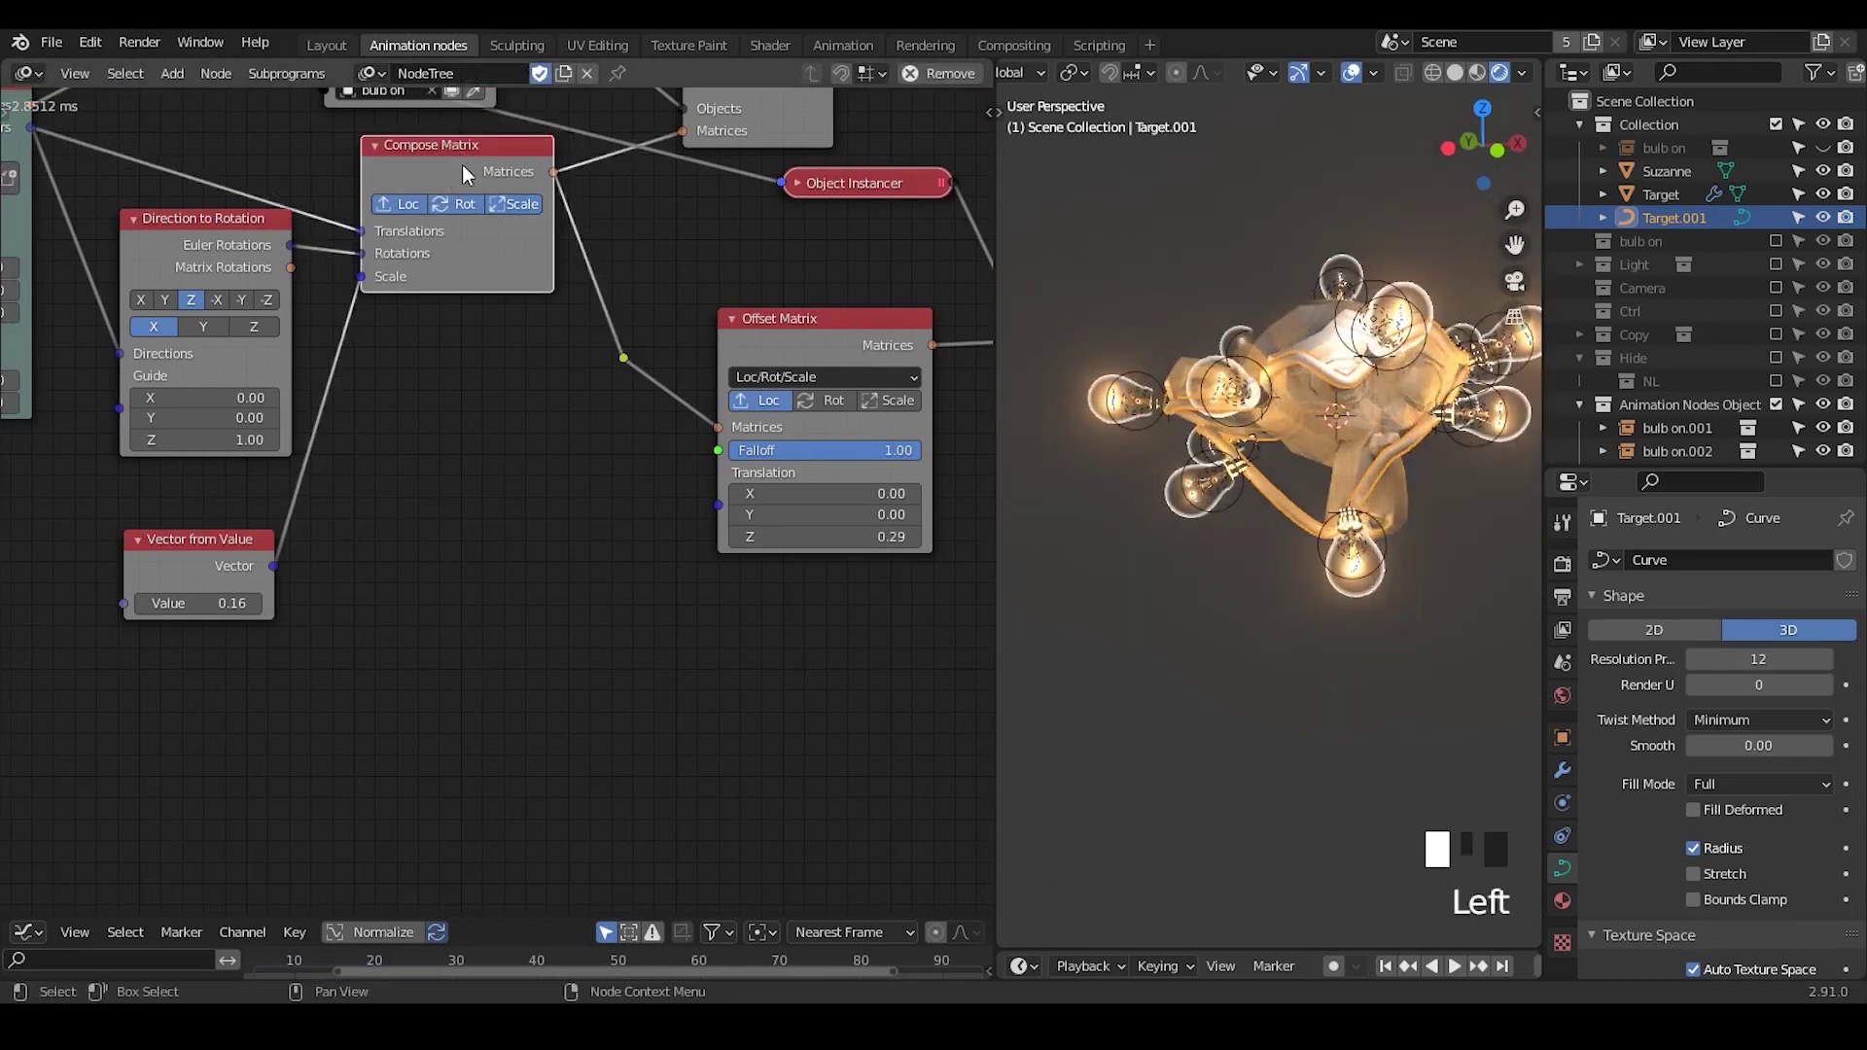
{"action": "middle_click_drag", "start_coordinate": [436, 231], "coordinate": [515, 262]}
{"action": "middle_click_drag", "start_coordinate": [514, 262], "coordinate": [511, 201], "text": "ctrl"}
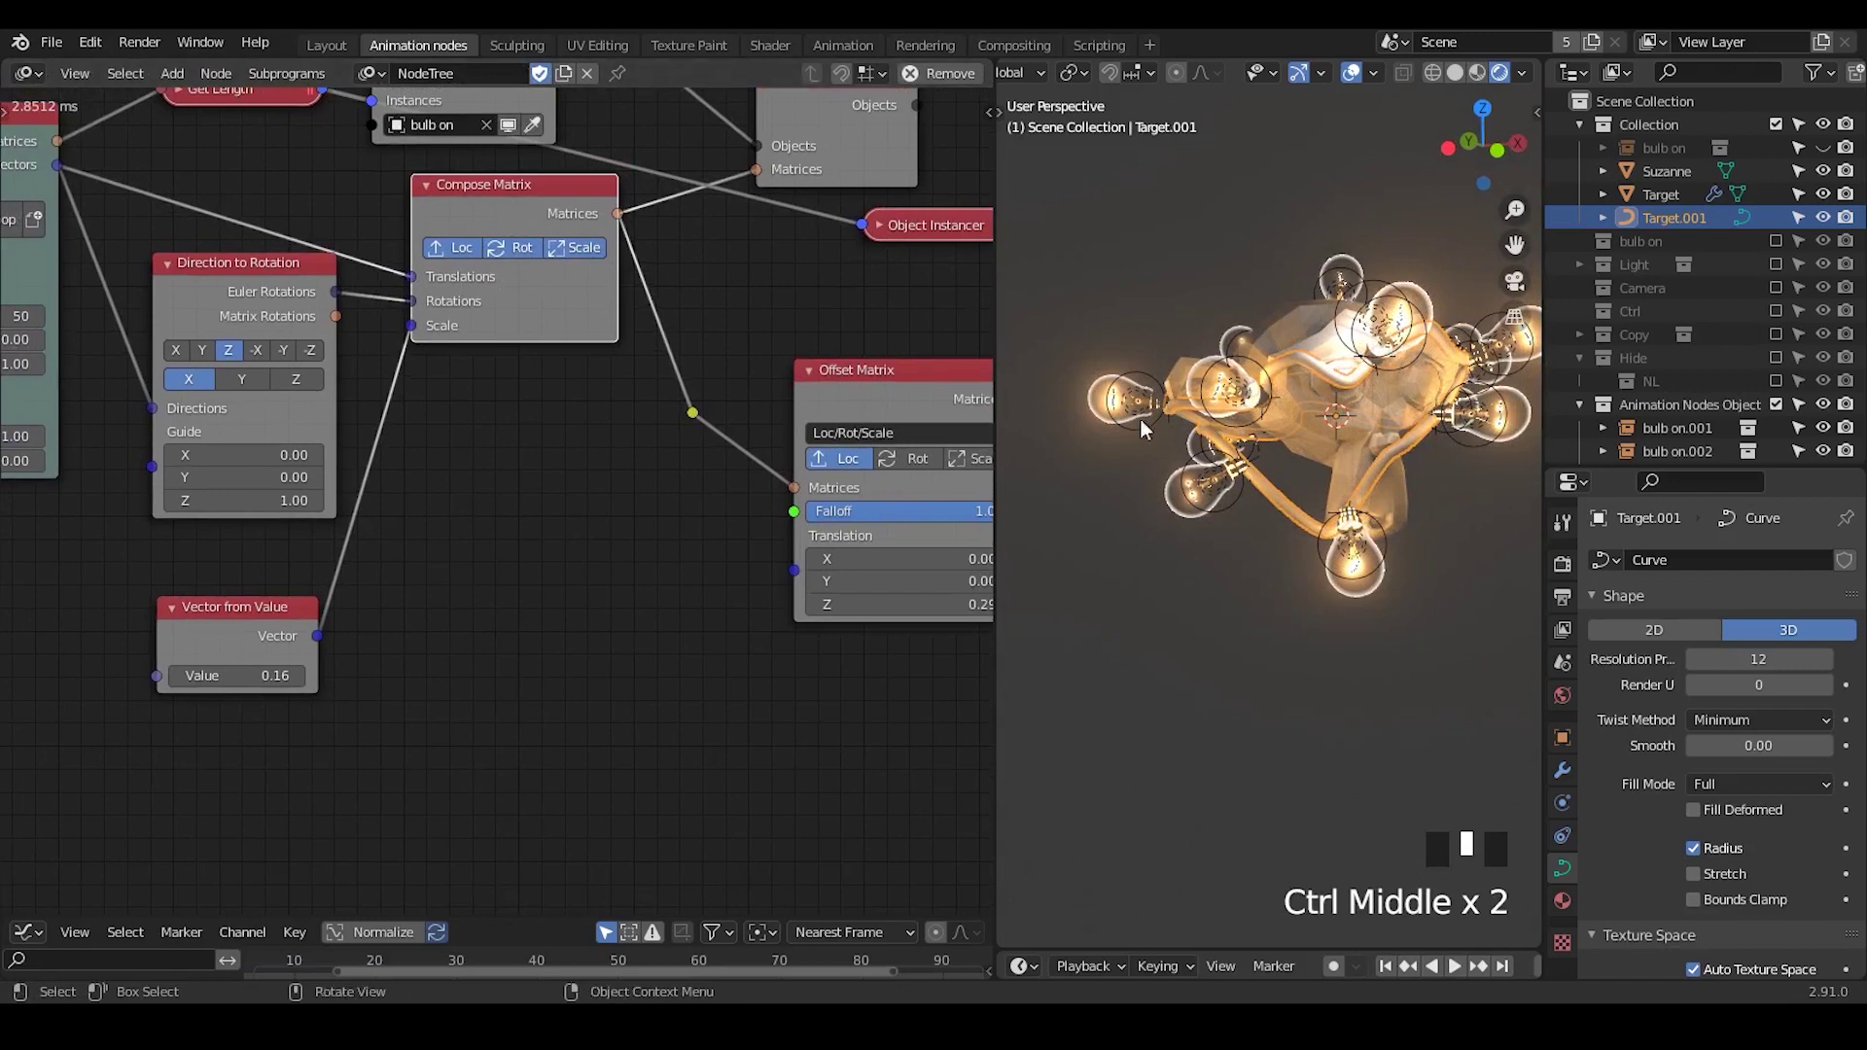
{"action": "left_click_drag", "start_coordinate": [554, 225], "coordinate": [551, 199]}
{"action": "key", "text": "u"}
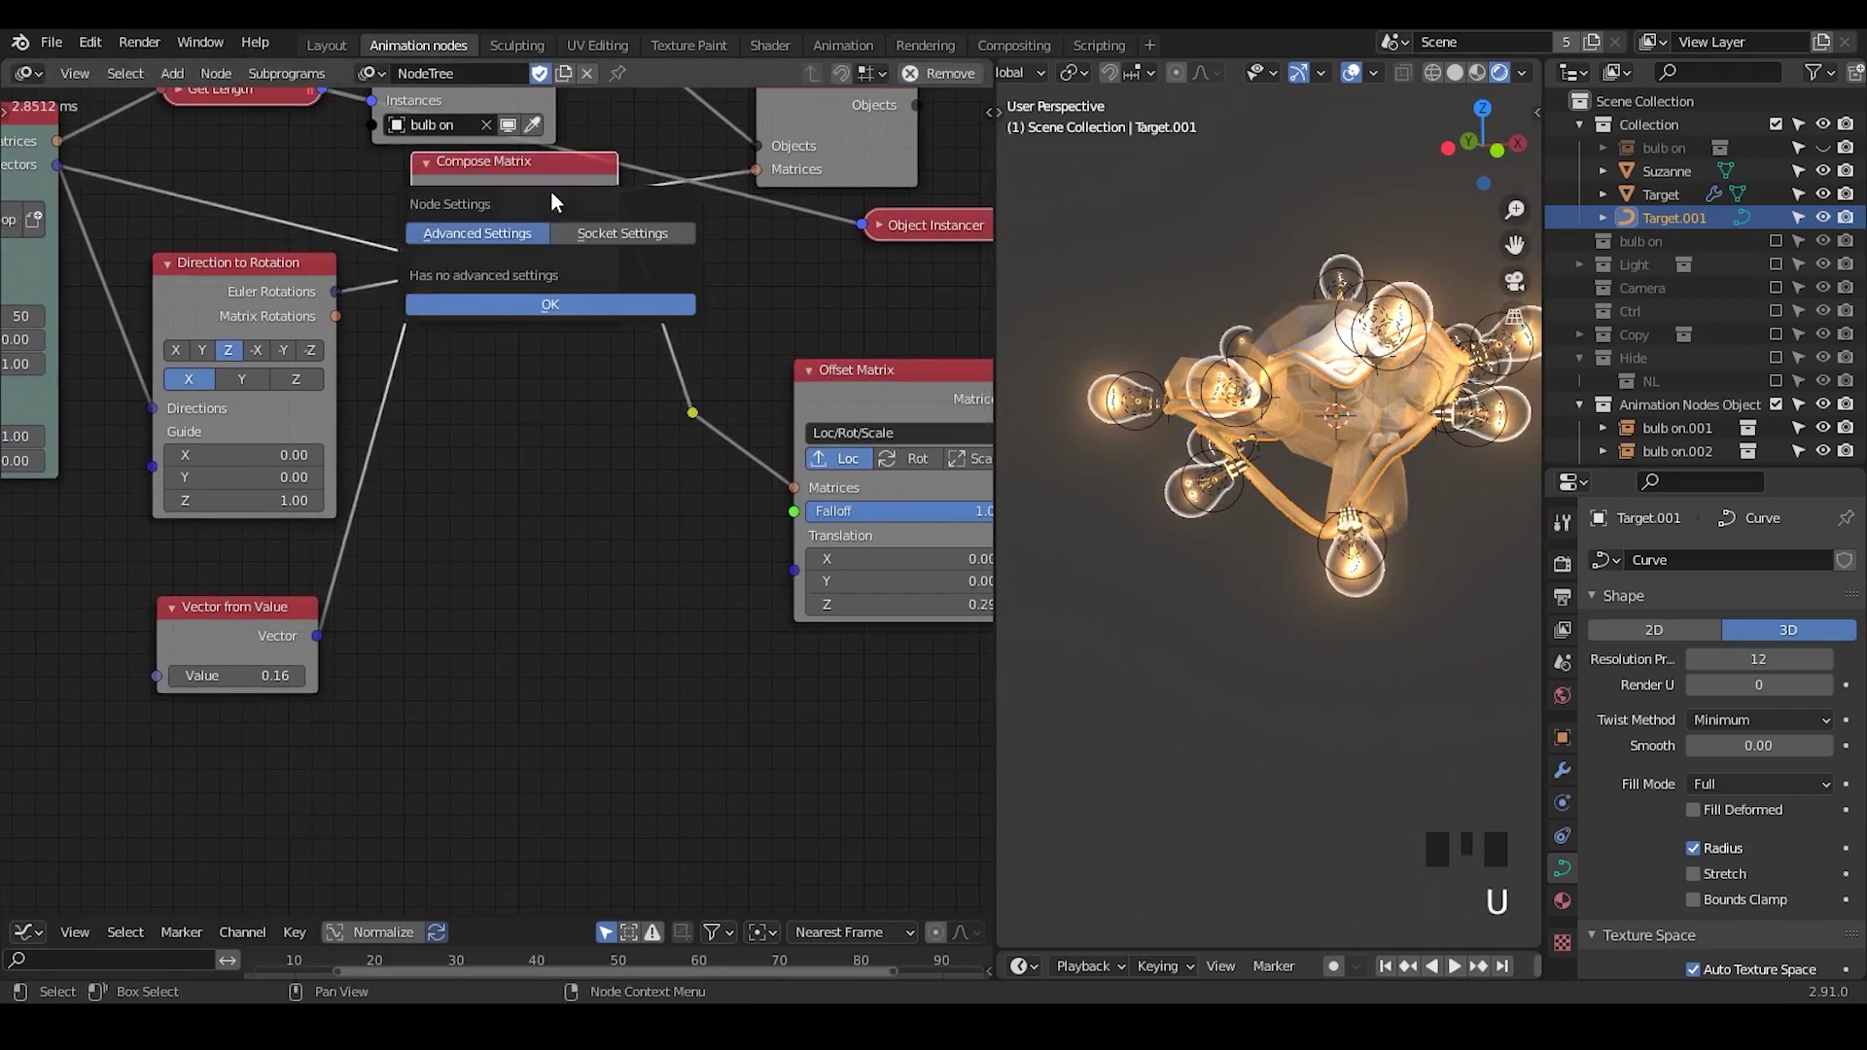
{"action": "left_click", "coordinate": [585, 236]}
{"action": "left_click", "coordinate": [525, 237]}
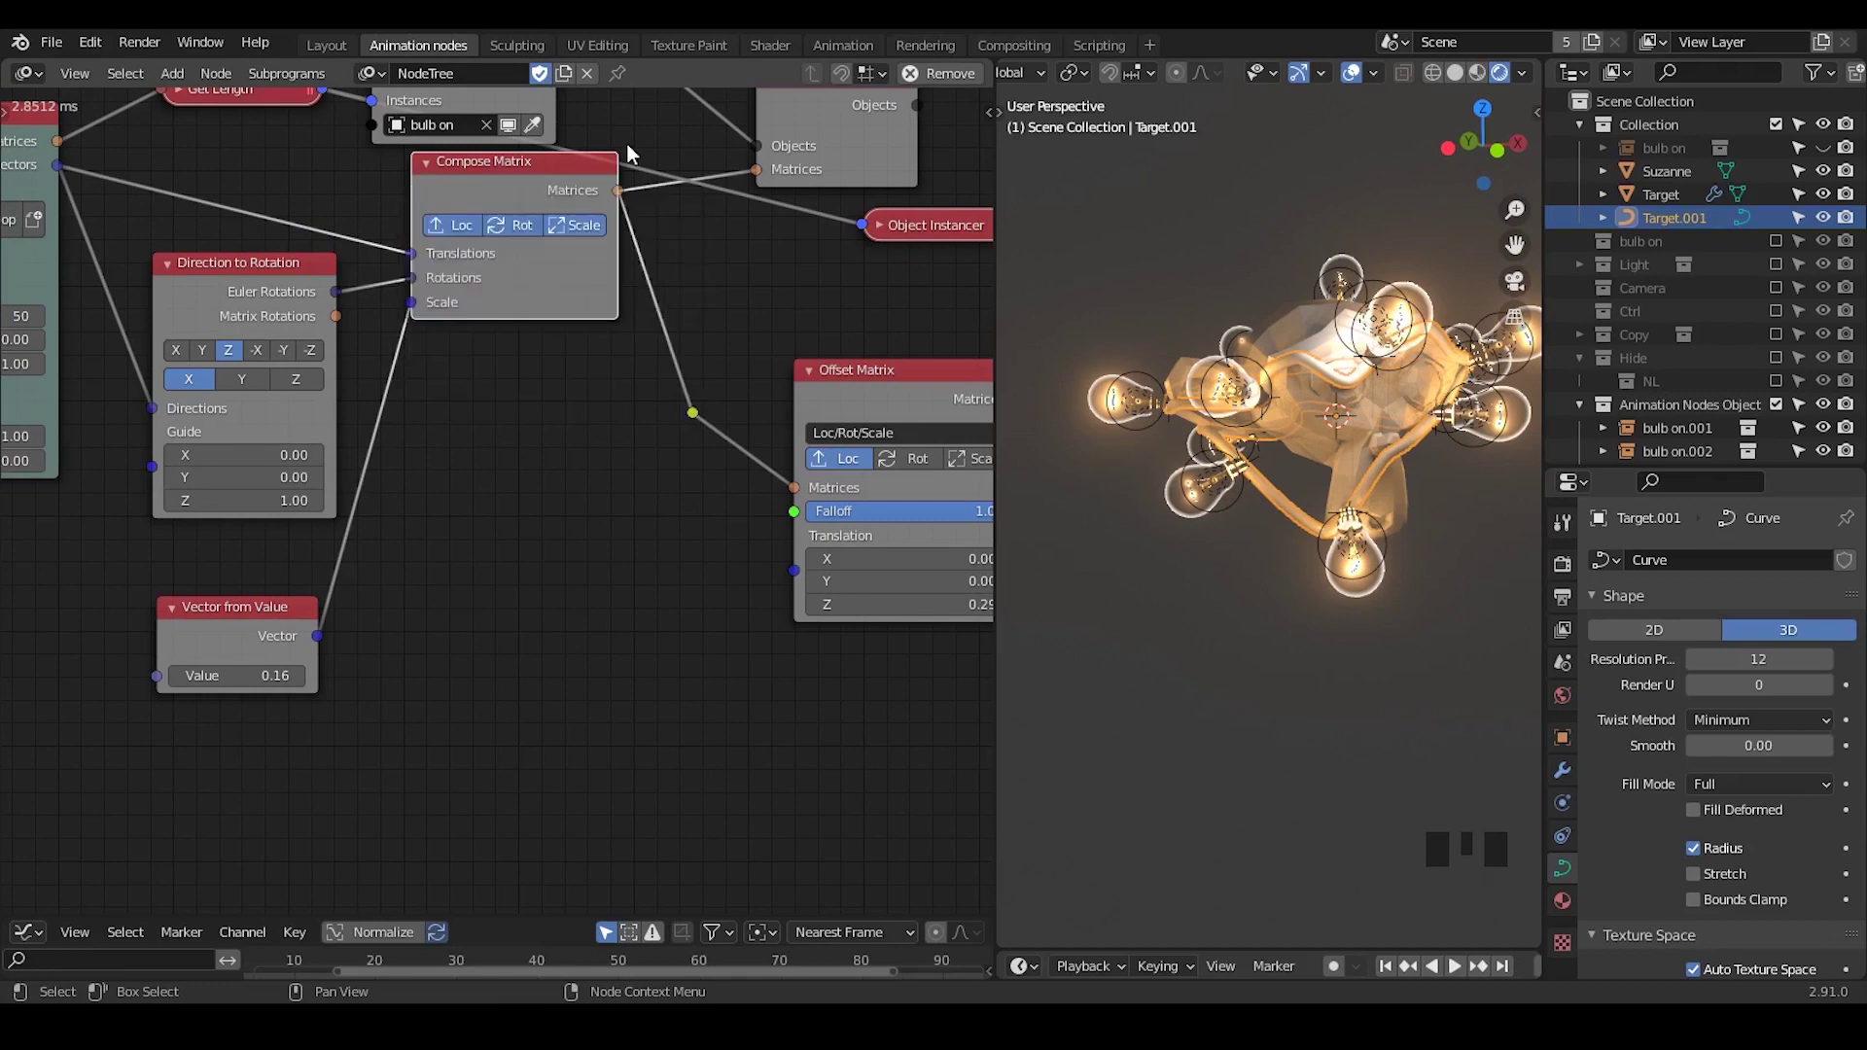
{"action": "middle_click_drag", "start_coordinate": [615, 532], "coordinate": [478, 522]}
- Set the Offset Matrix translation Z to 0.46 to push the bulbs outward
{"action": "left_click", "coordinate": [742, 397]}
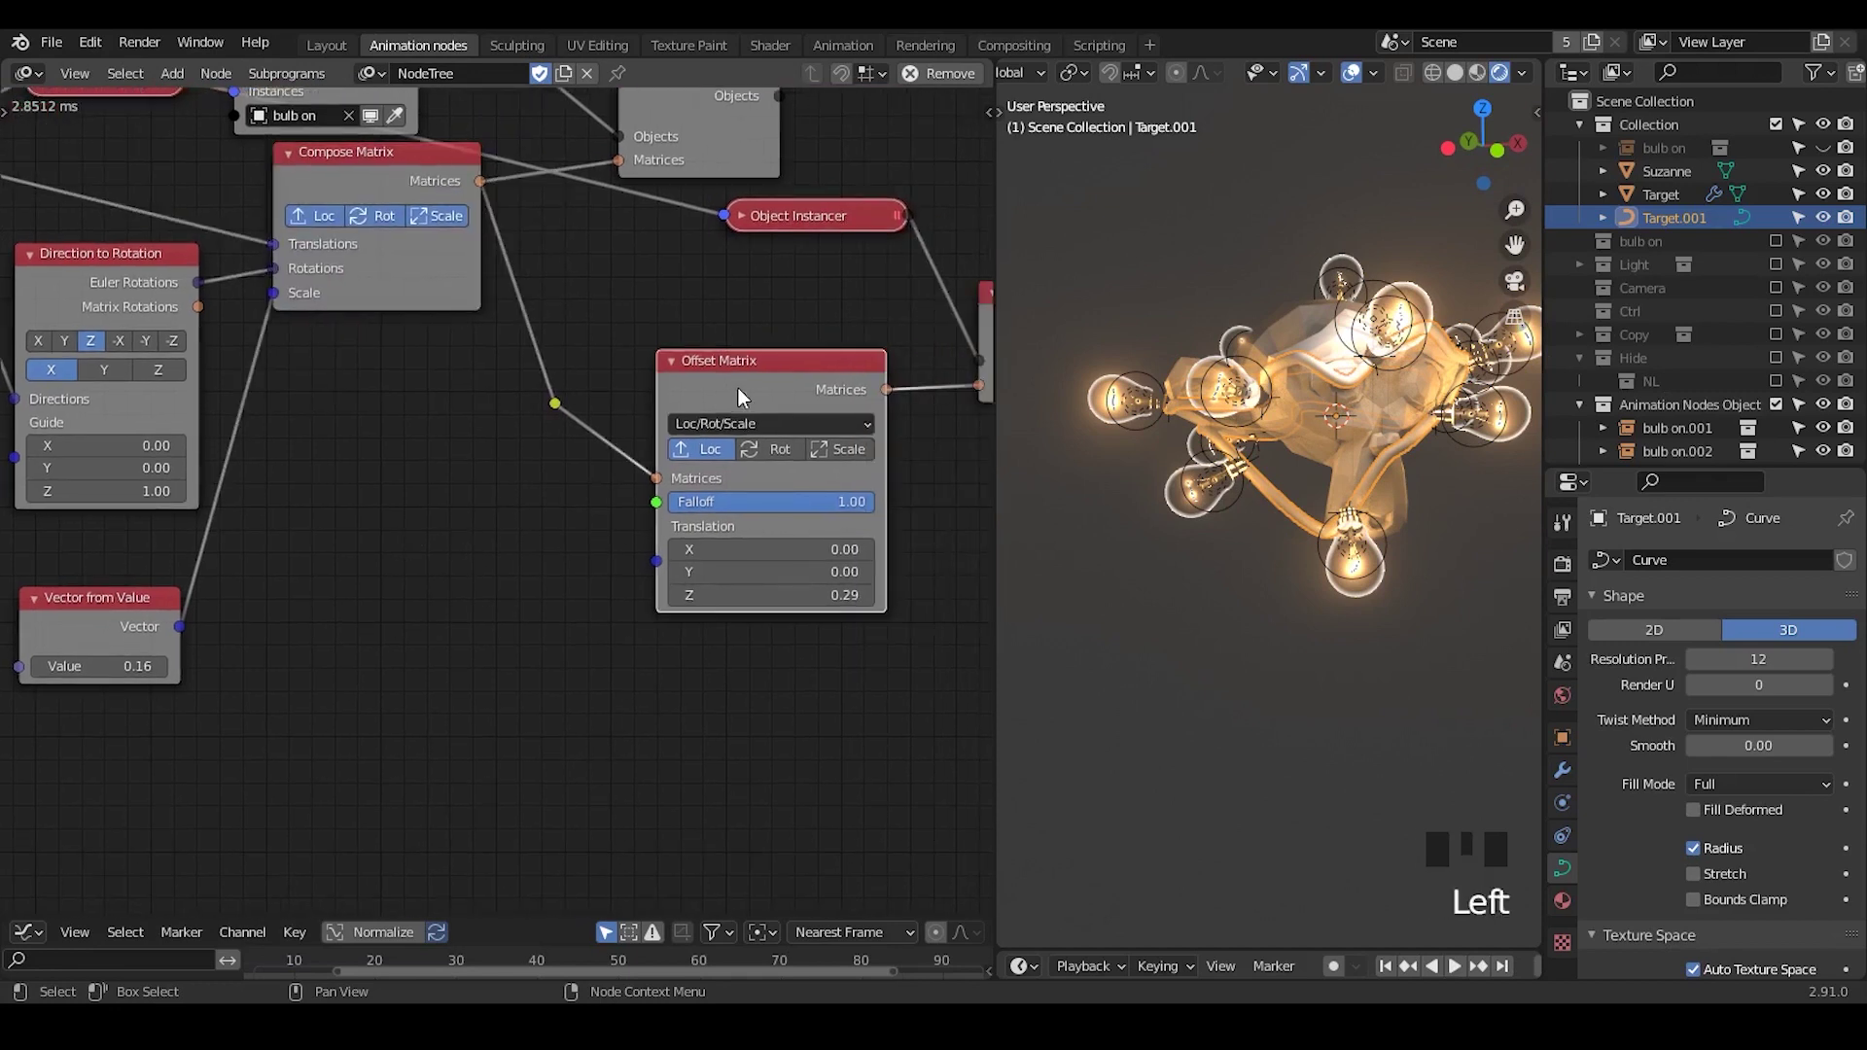
{"action": "mouse_move", "coordinate": [777, 594]}
{"action": "left_mouse_down", "text": "shift"}
{"action": "mouse_move", "coordinate": [837, 594]}
{"action": "mouse_move", "coordinate": [797, 594]}
{"action": "left_mouse_up", "text": "shift"}
{"action": "middle_click_drag", "start_coordinate": [1122, 429], "coordinate": [1217, 624]}
{"action": "left_click", "coordinate": [1251, 618]}
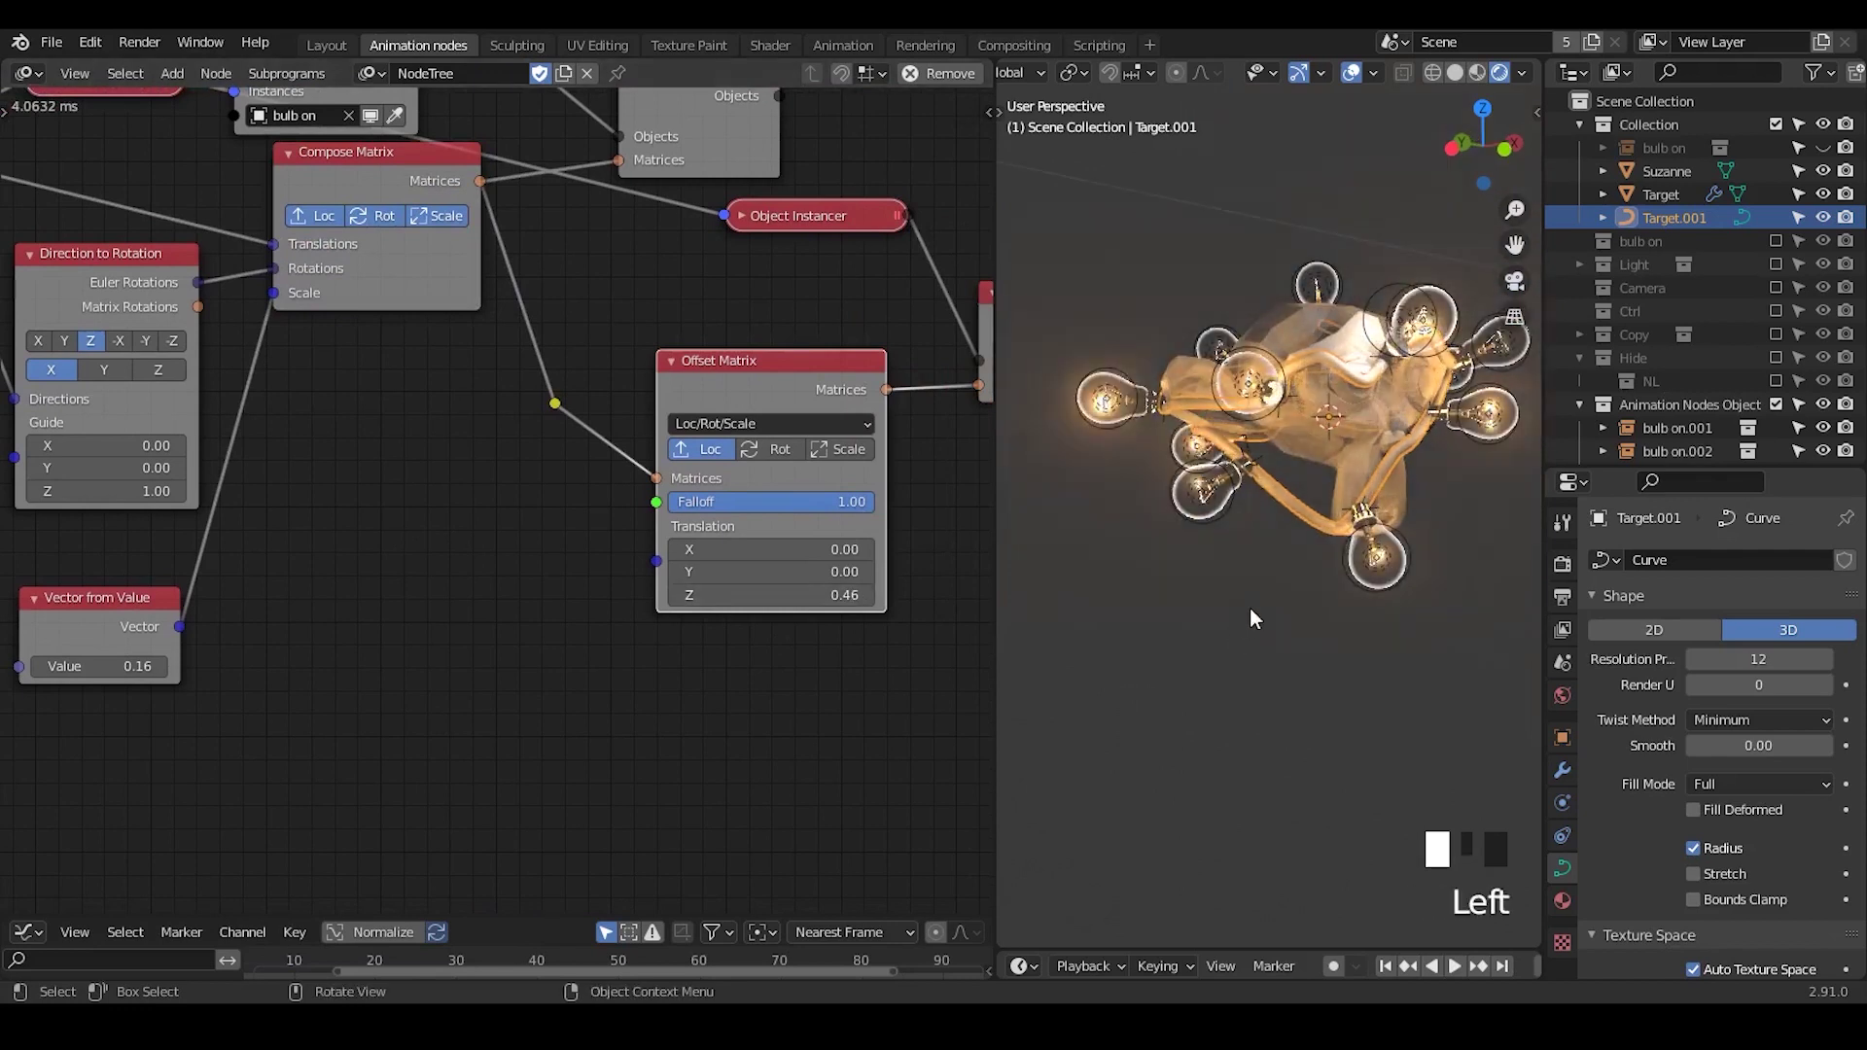
- Enter exactly 15 in the lamps' power Float Input and orbit to check the glow
{"action": "middle_click_drag", "start_coordinate": [862, 445], "coordinate": [437, 397]}
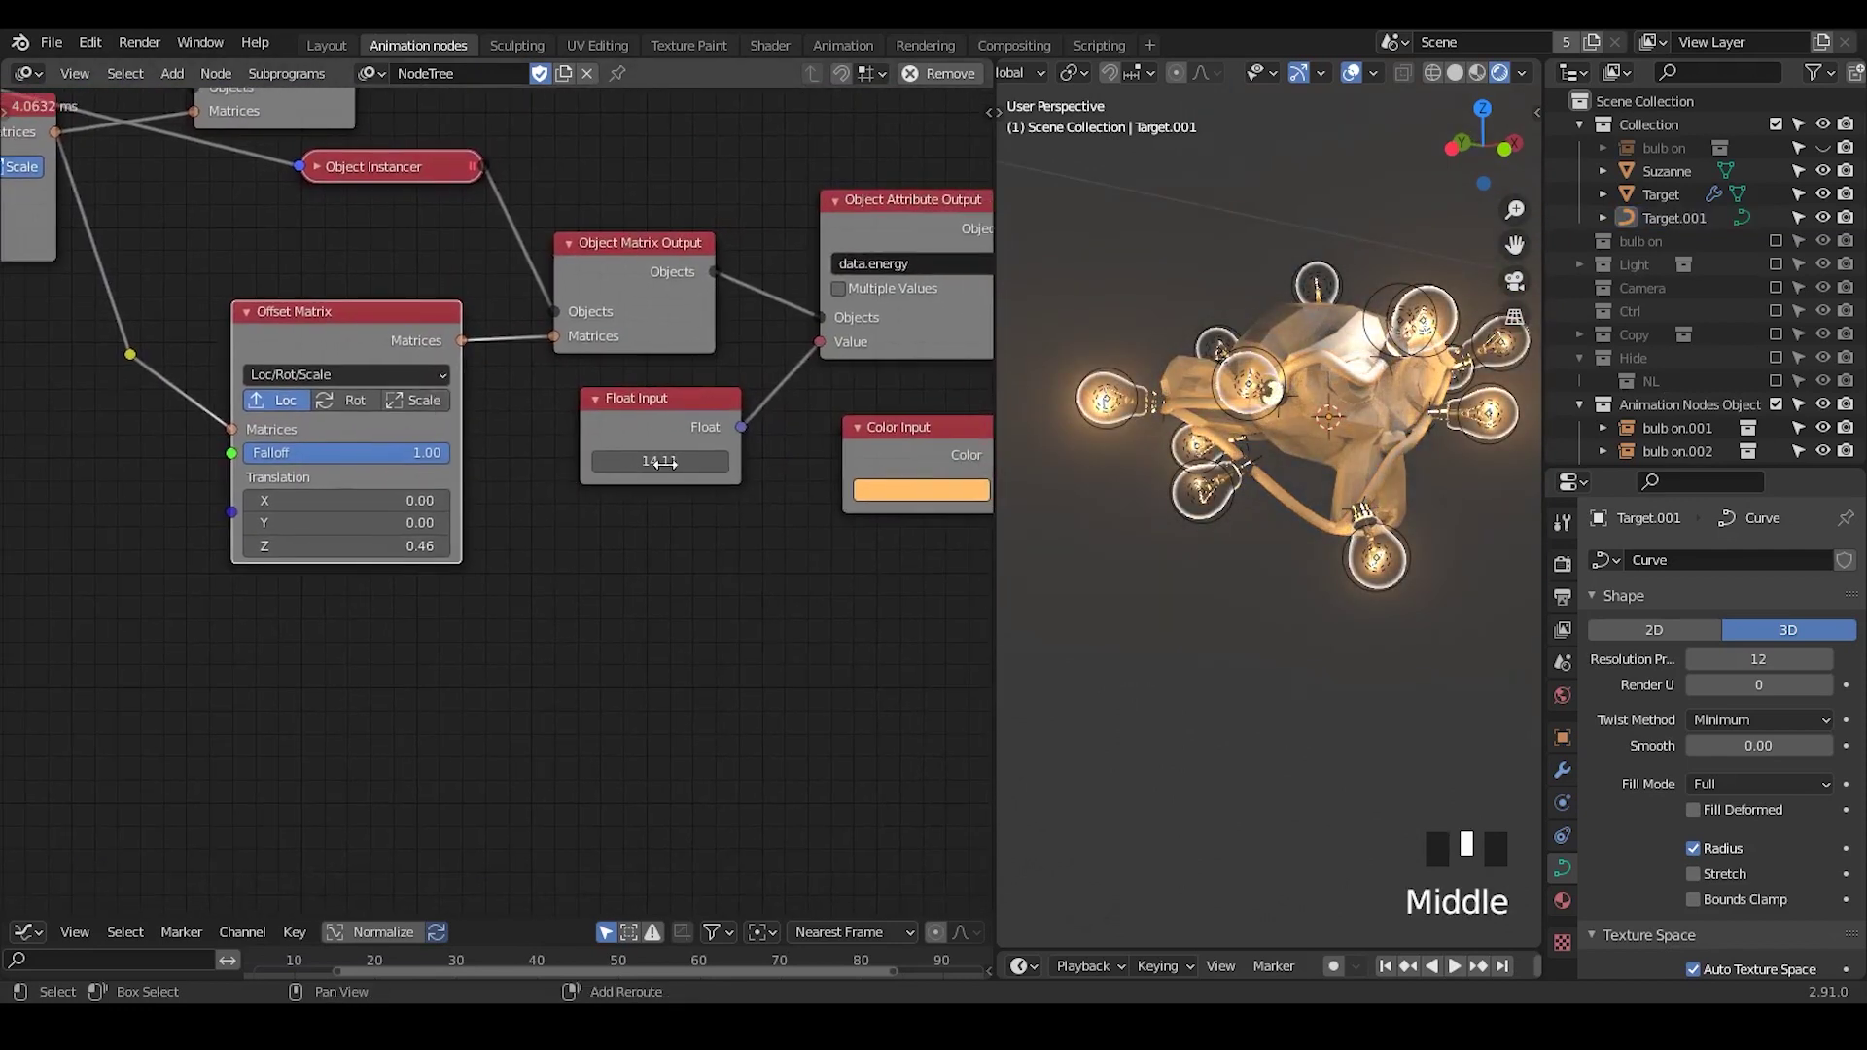
{"action": "left_click_drag", "start_coordinate": [672, 464], "coordinate": [700, 464], "text": "shift"}
{"action": "left_click", "coordinate": [681, 469]}
{"action": "type", "text": "15"}
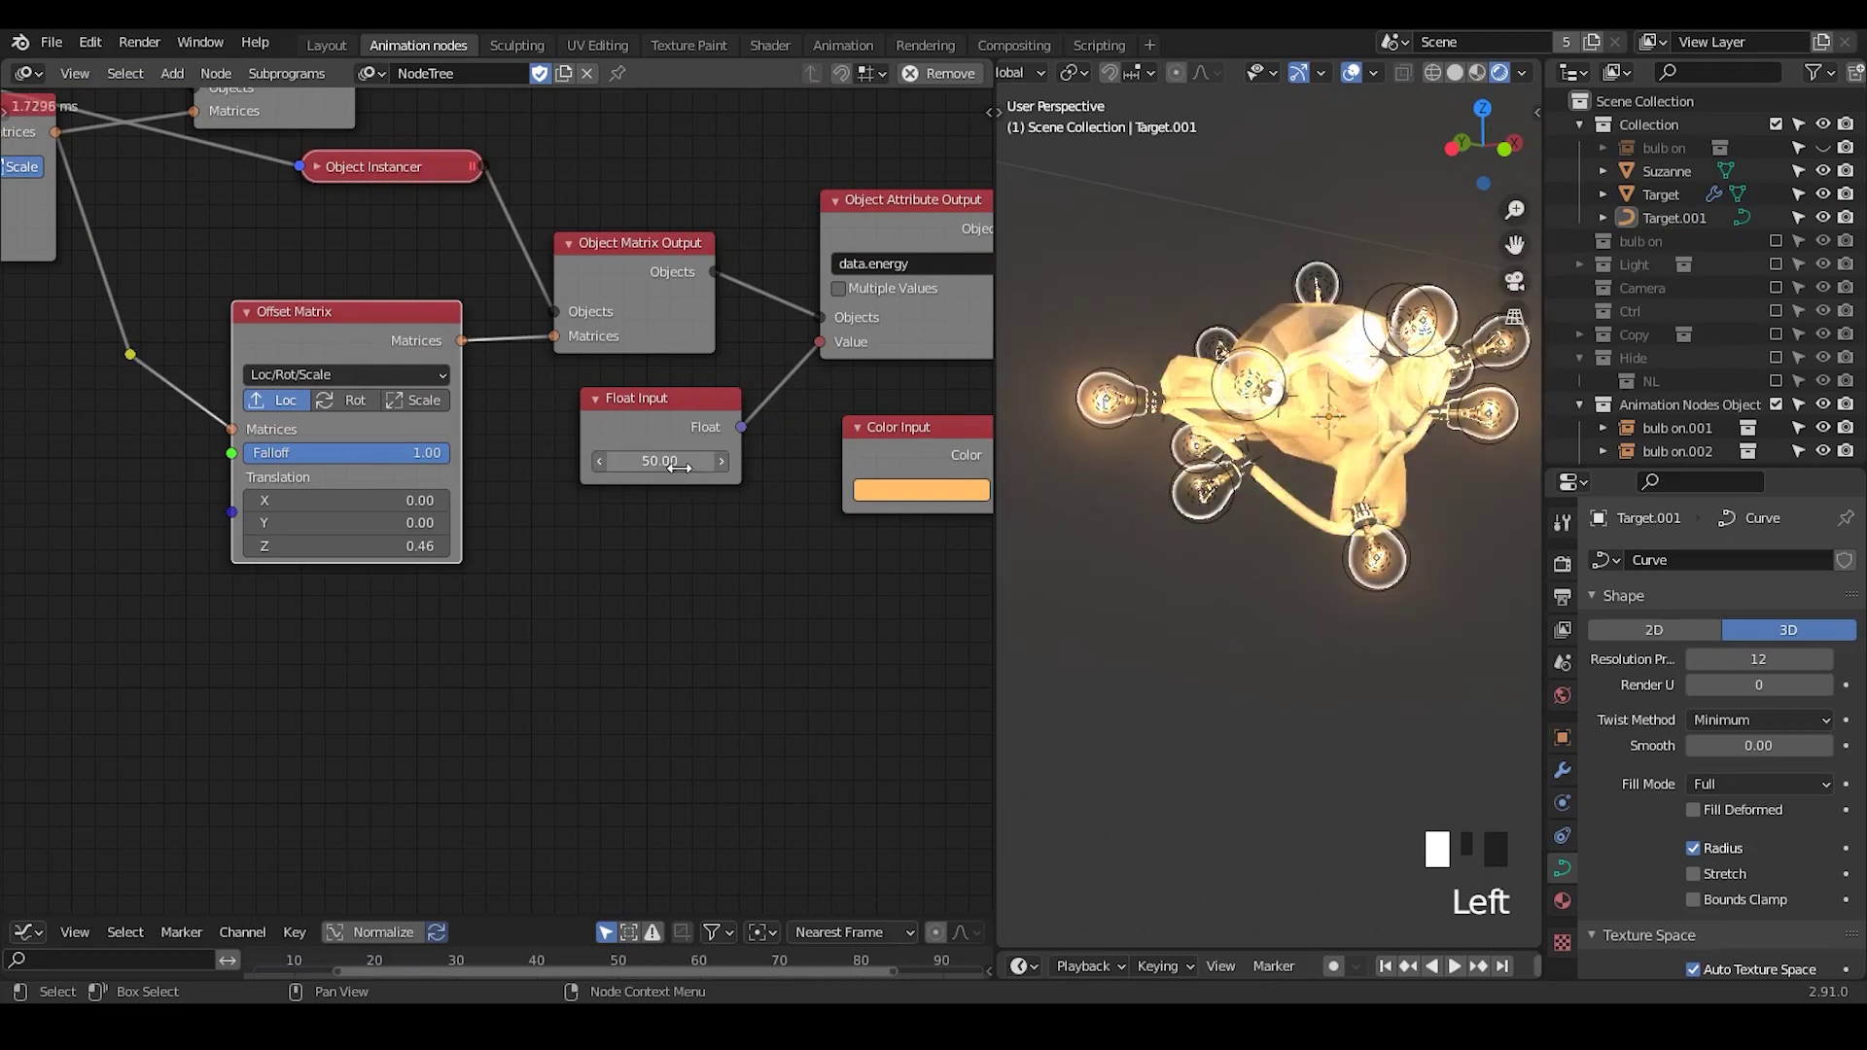
{"action": "left_click", "coordinate": [673, 468]}
{"action": "middle_click_drag", "start_coordinate": [1148, 498], "coordinate": [1315, 704]}
{"action": "left_click", "coordinate": [1289, 632]}
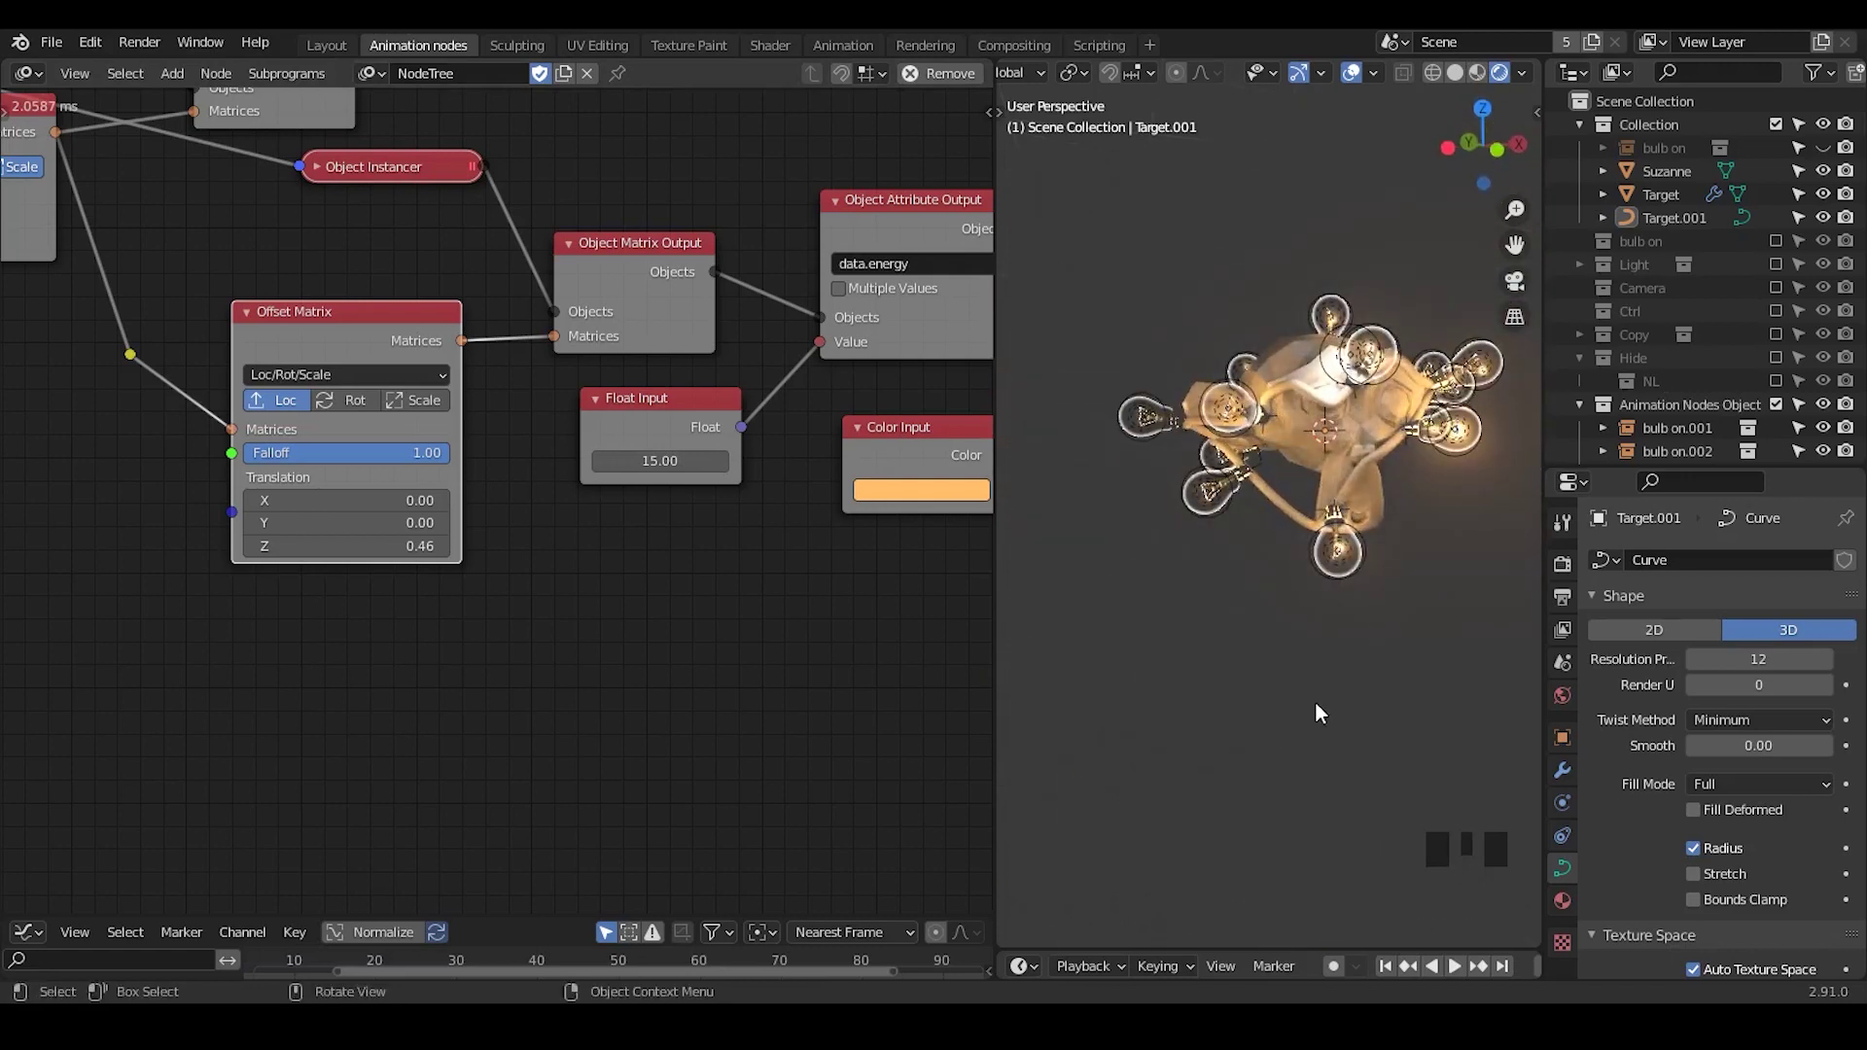
{"action": "middle_click_drag", "start_coordinate": [377, 614], "coordinate": [671, 243]}
- Clear the node selection, leaving the whole Animation Nodes tree visible
{"action": "left_click", "coordinate": [688, 230]}
{"action": "left_click", "coordinate": [1231, 595]}
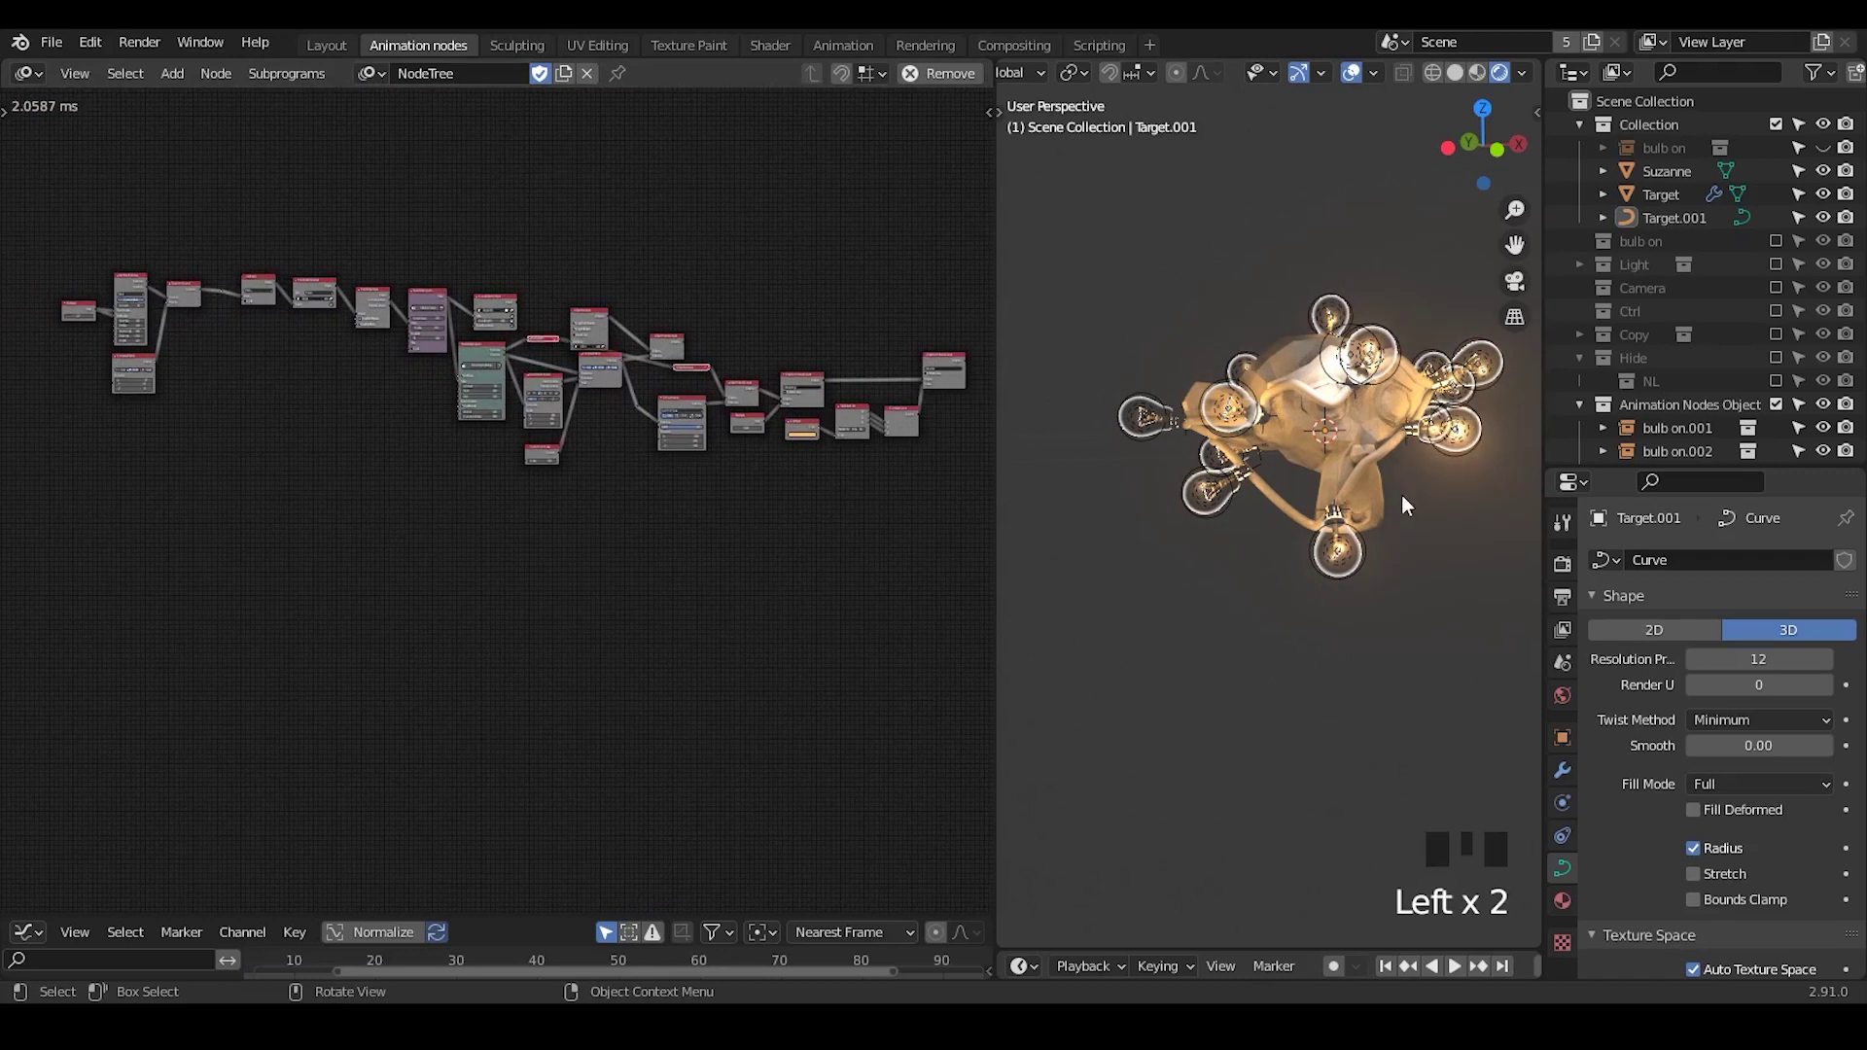